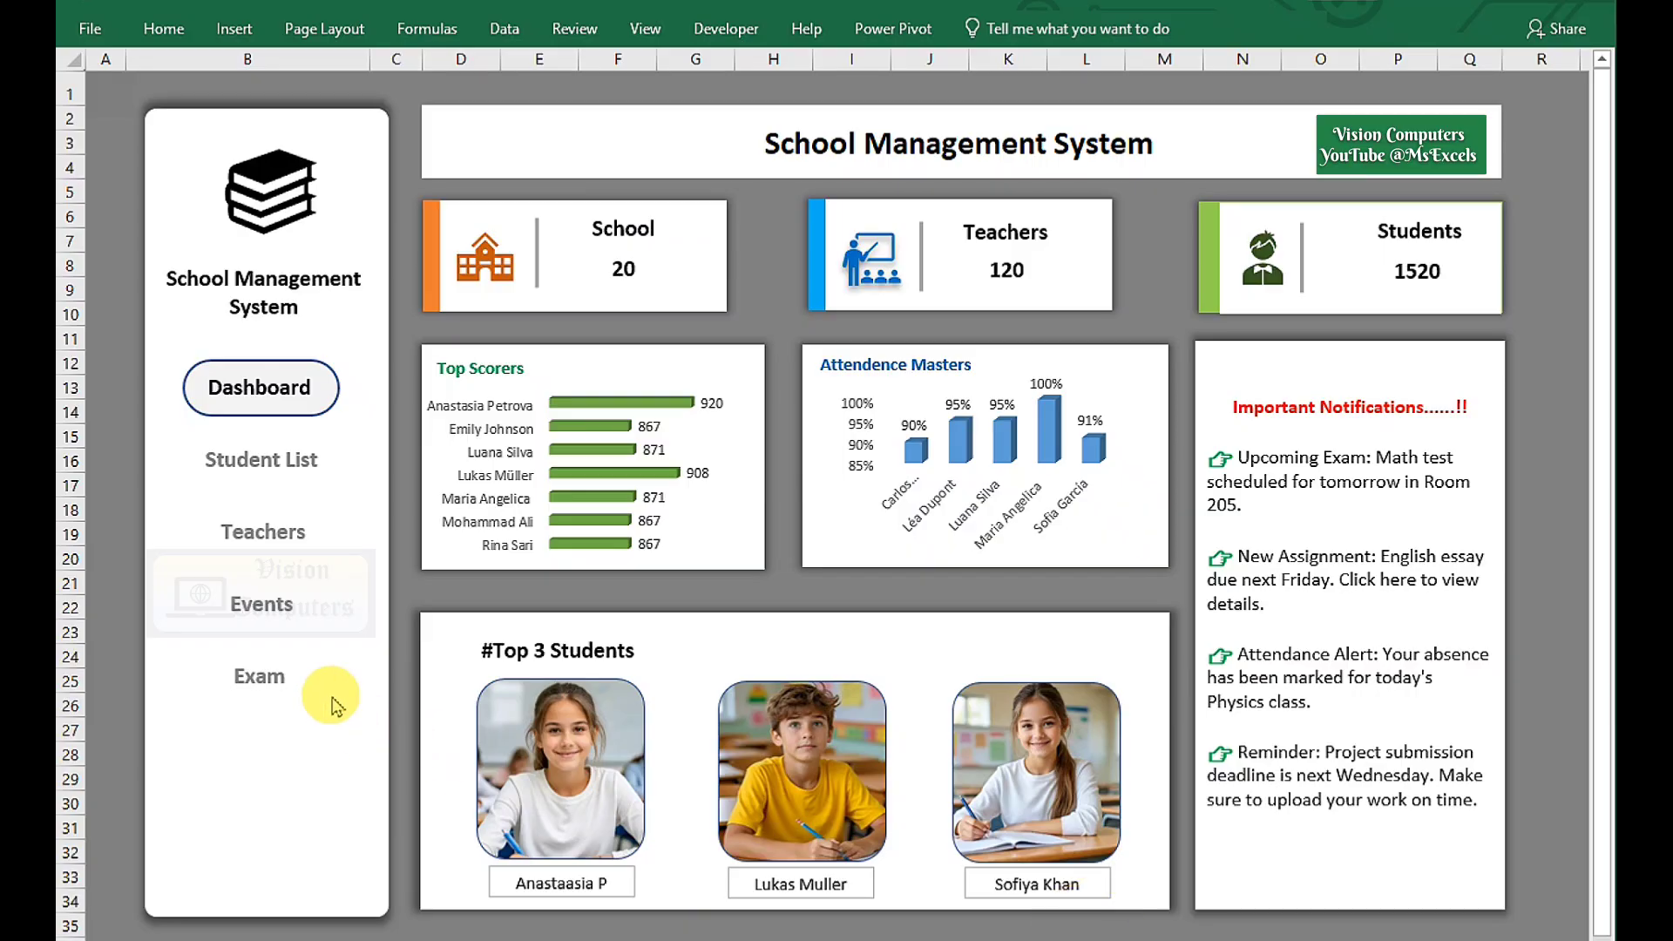
Cycle repeatedly through the Students, Teachers, Events, Exam and Dashboard views, ending on Top 21 Students.
{"action": "left_click", "coordinate": [248, 477]}
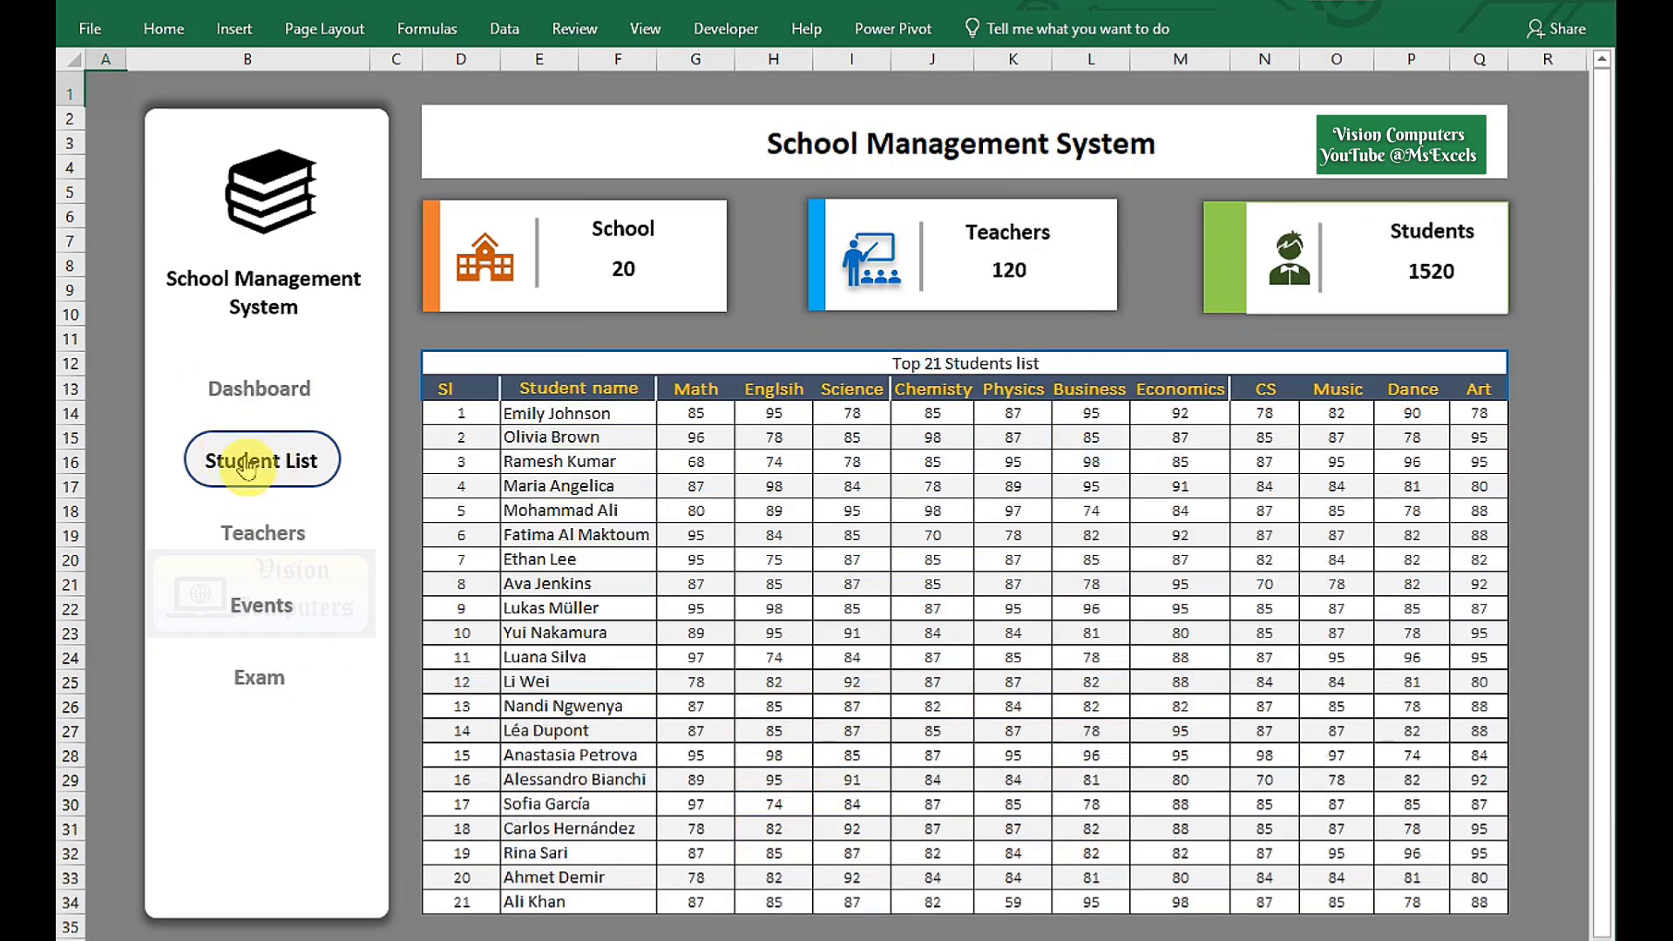
{"action": "left_click", "coordinate": [258, 533]}
{"action": "left_click", "coordinate": [252, 597]}
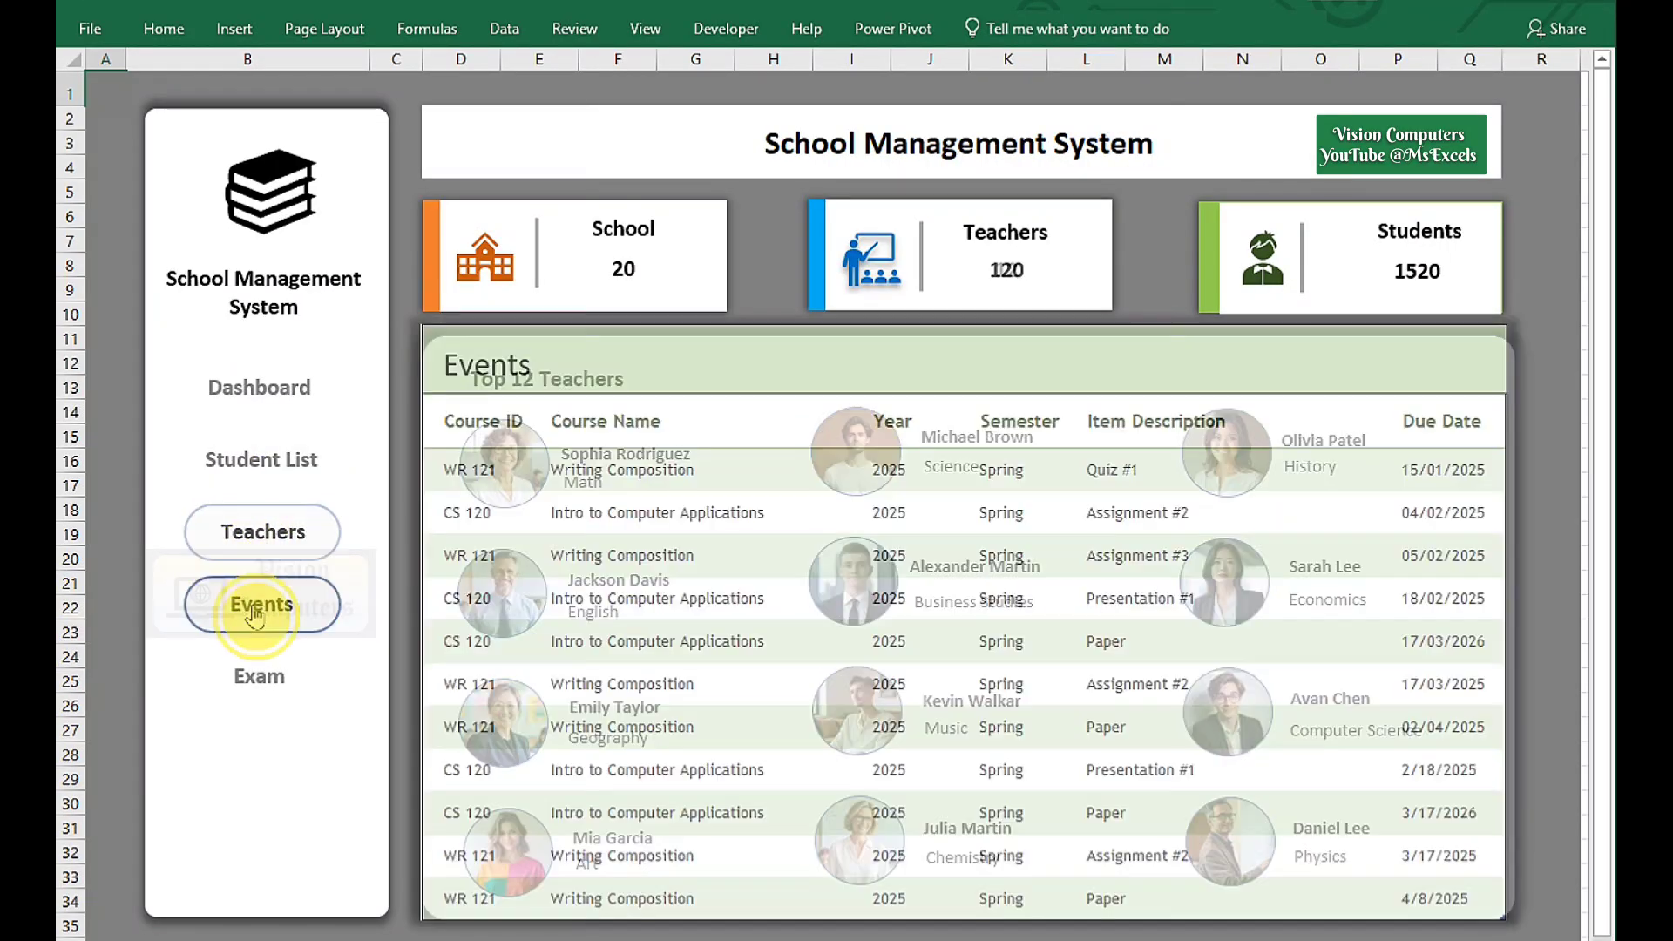
{"action": "left_click", "coordinate": [255, 685]}
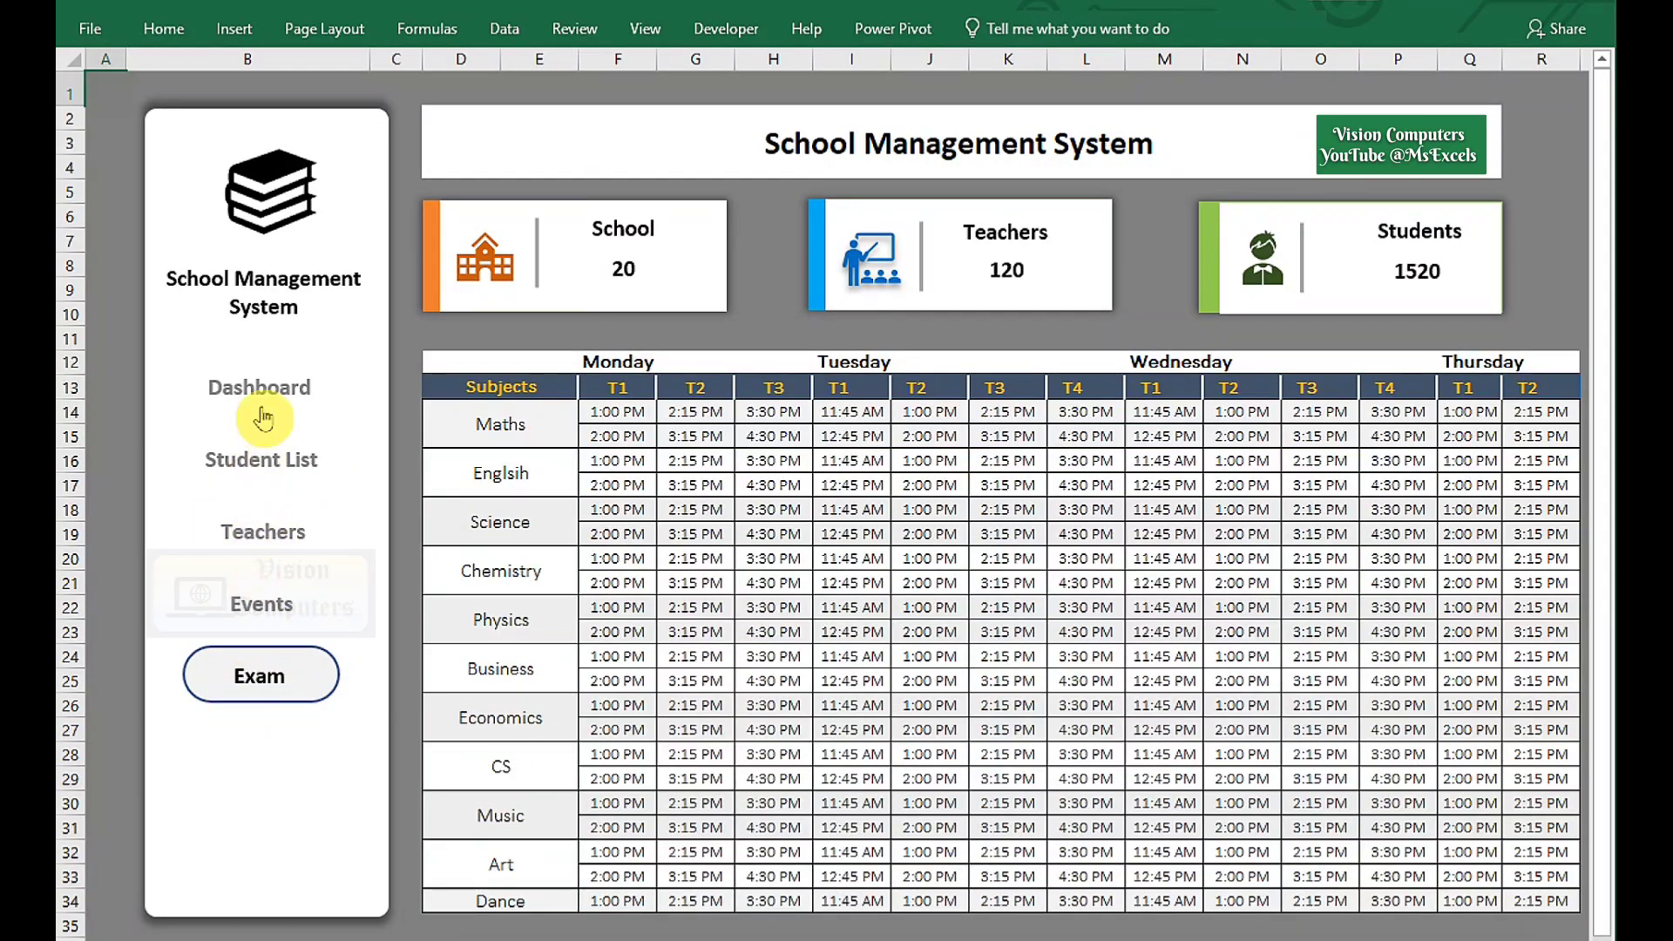
{"action": "left_click", "coordinate": [264, 408]}
{"action": "left_click", "coordinate": [258, 475]}
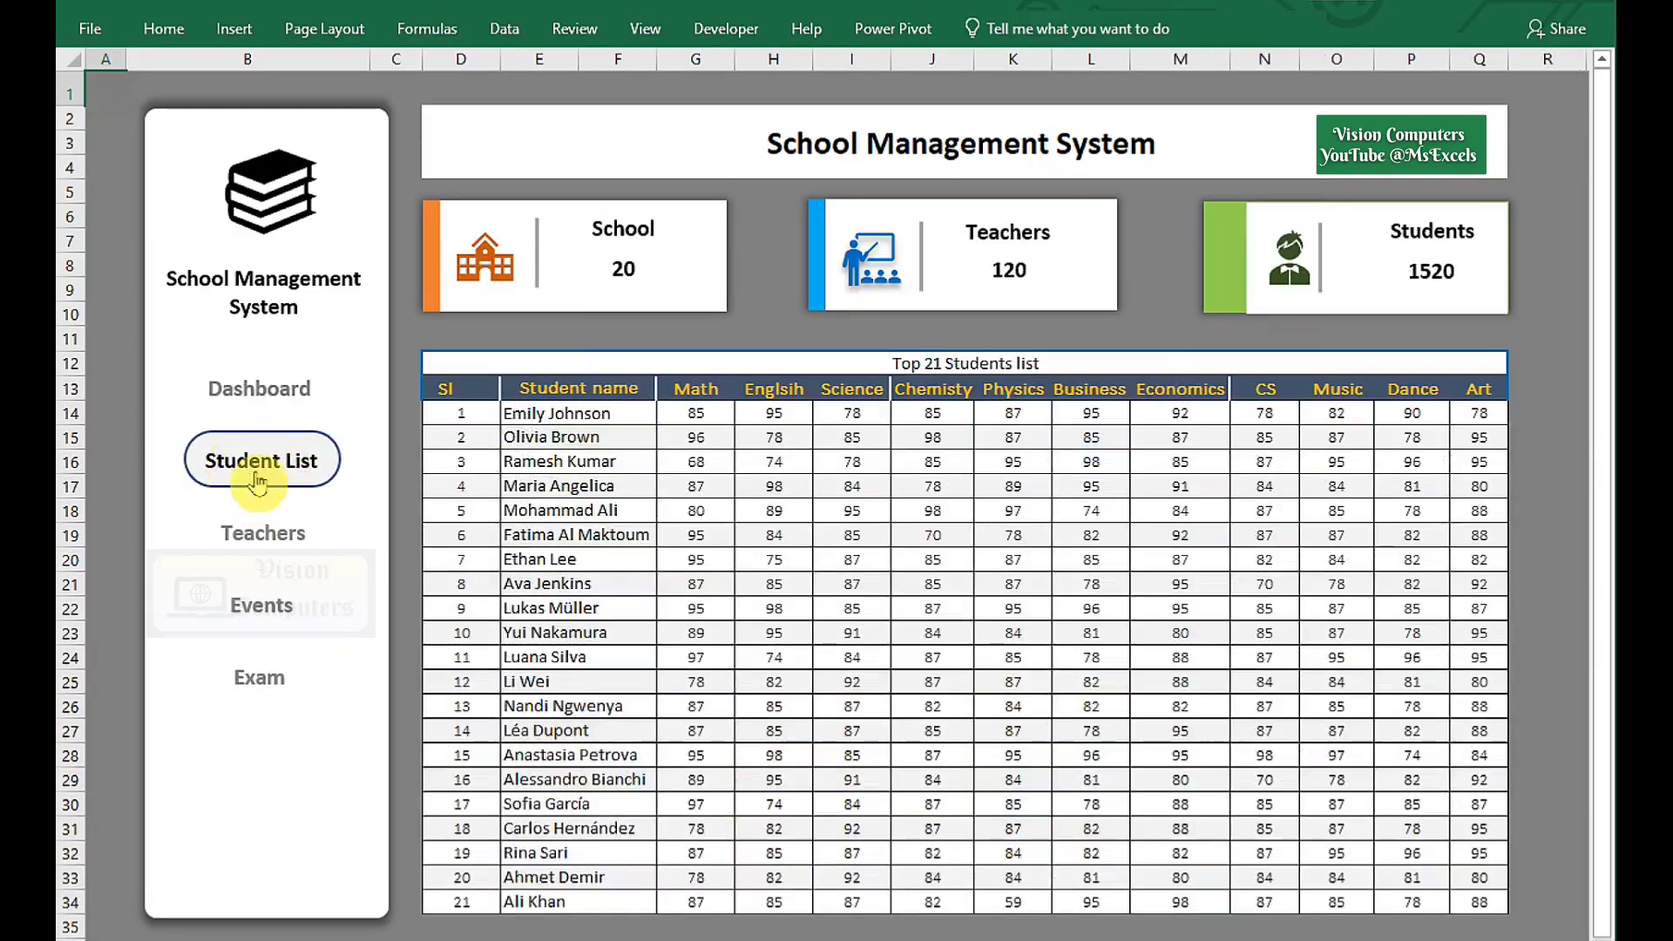
{"action": "left_click", "coordinate": [253, 543]}
{"action": "left_click", "coordinate": [254, 601]}
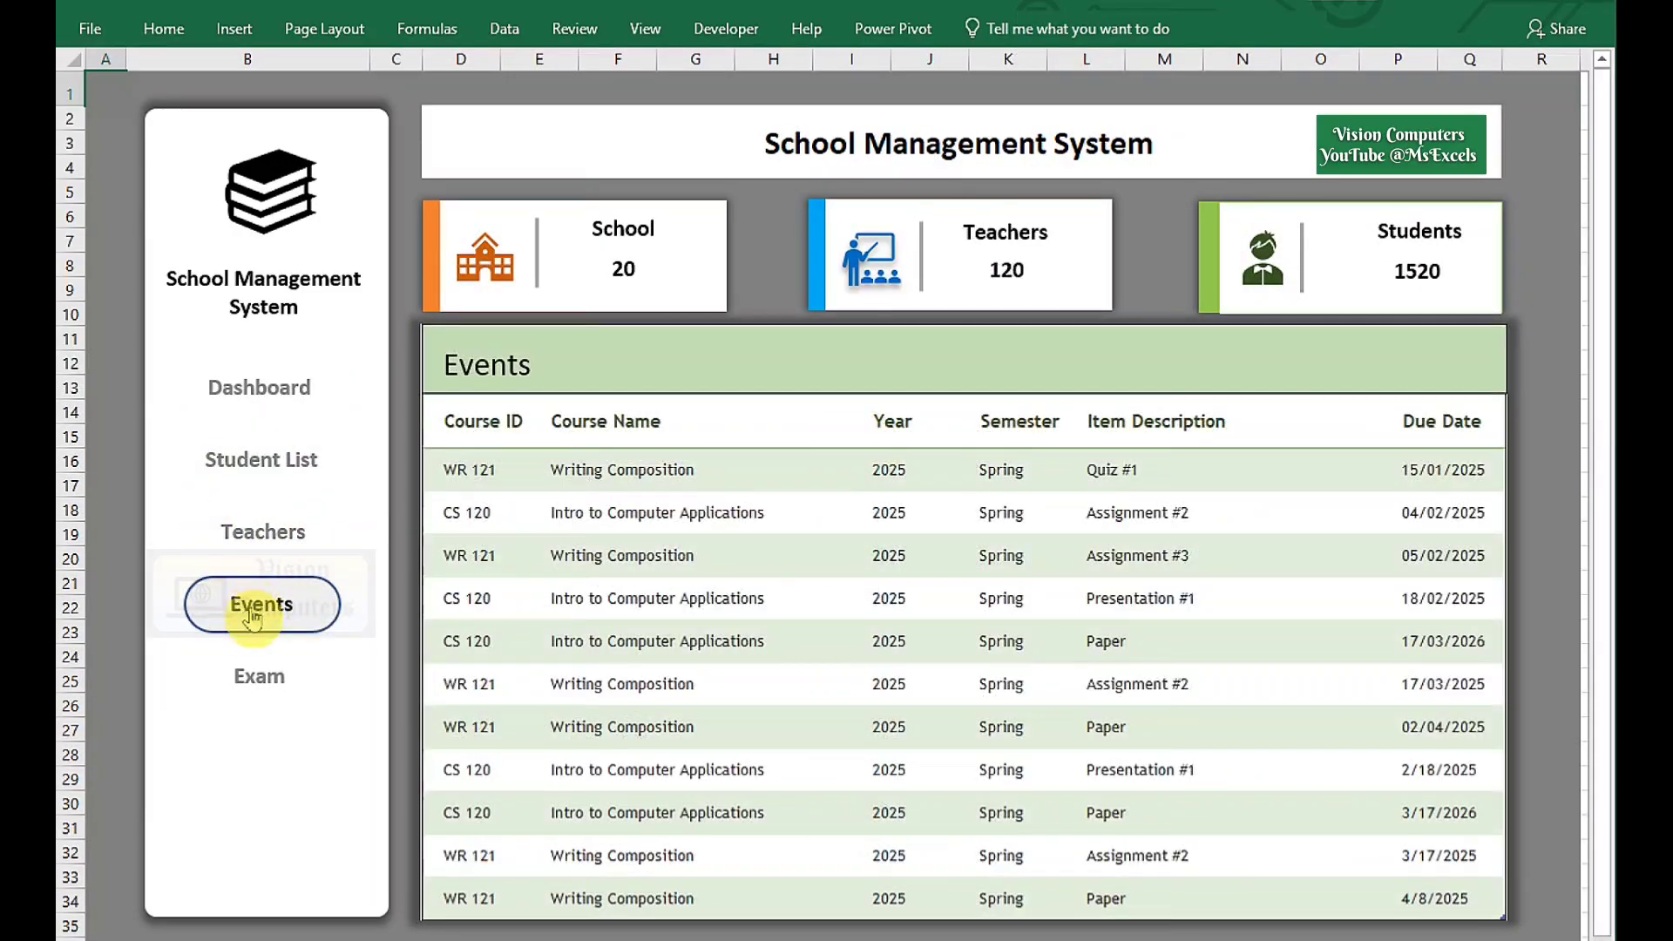
{"action": "left_click", "coordinate": [252, 678]}
{"action": "left_click", "coordinate": [277, 406]}
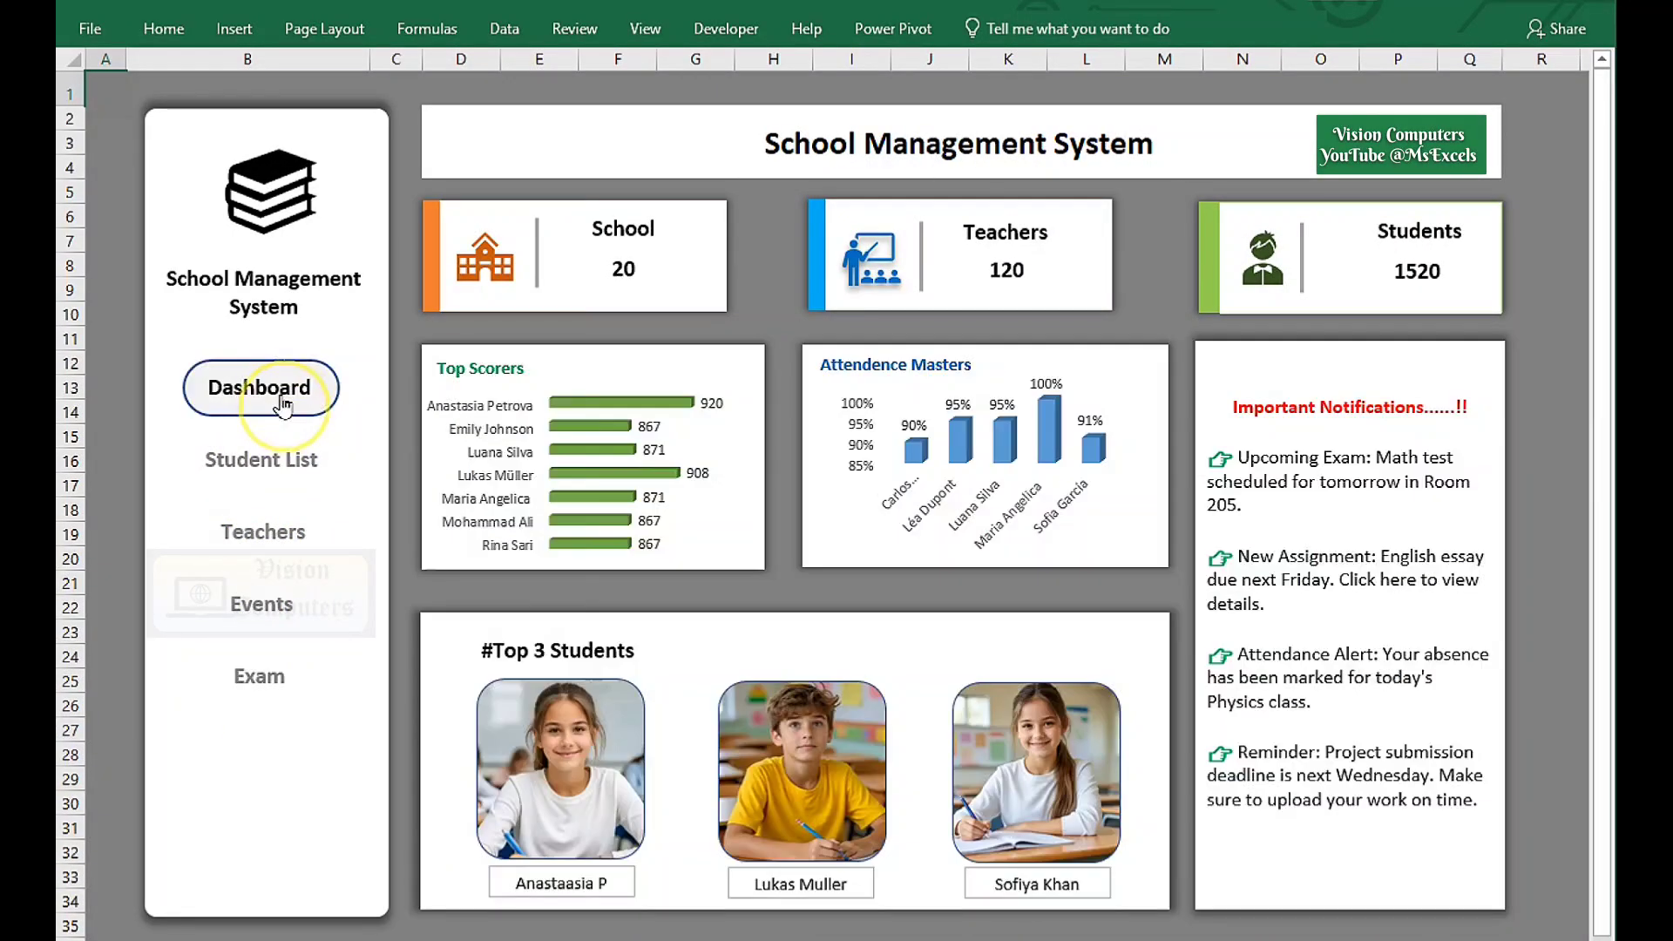
{"action": "left_click", "coordinate": [282, 467]}
{"action": "left_click", "coordinate": [273, 550]}
{"action": "left_click", "coordinate": [263, 614]}
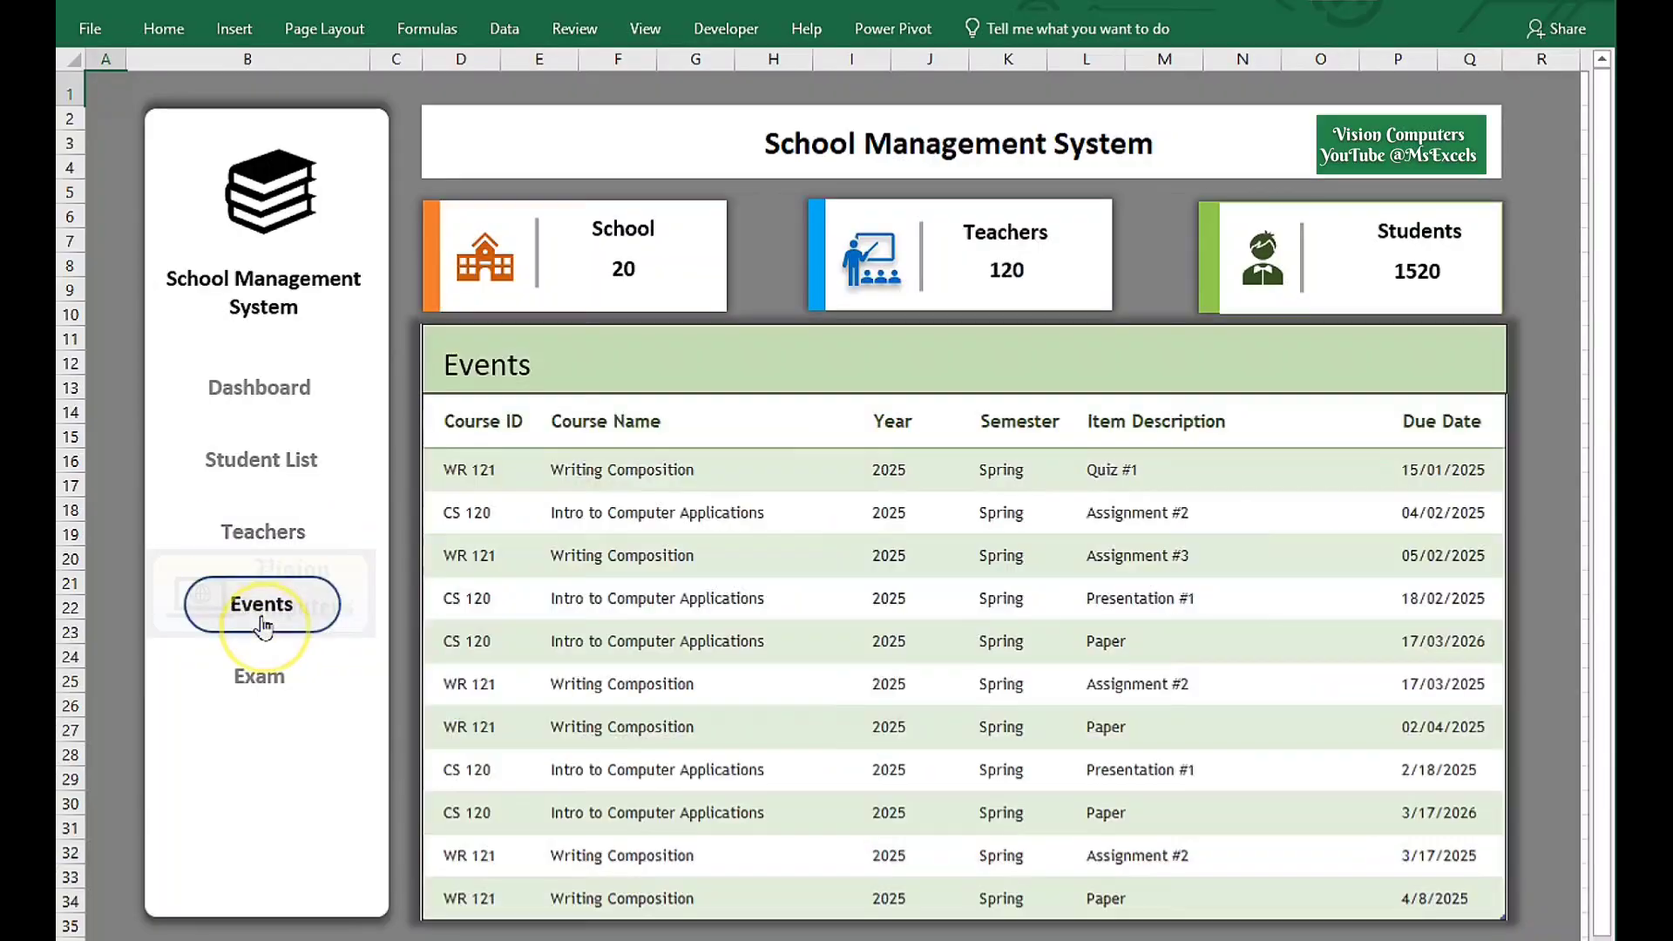
{"action": "left_click", "coordinate": [255, 687]}
{"action": "left_click", "coordinate": [252, 402]}
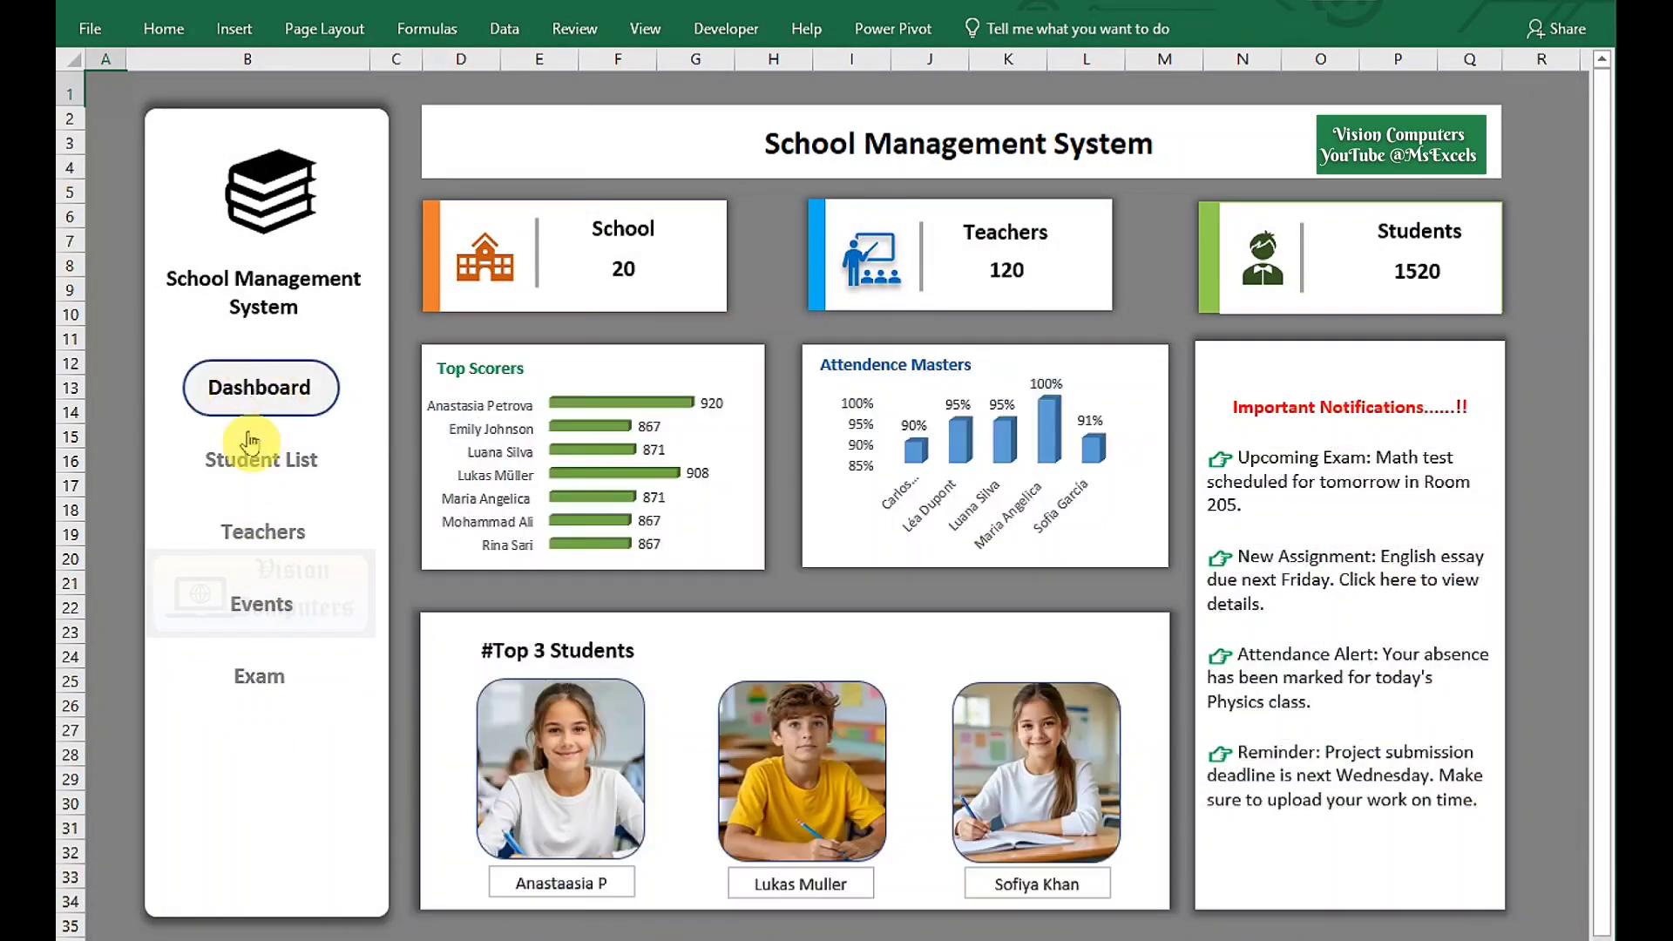
{"action": "left_click", "coordinate": [251, 459]}
{"action": "left_click", "coordinate": [253, 536]}
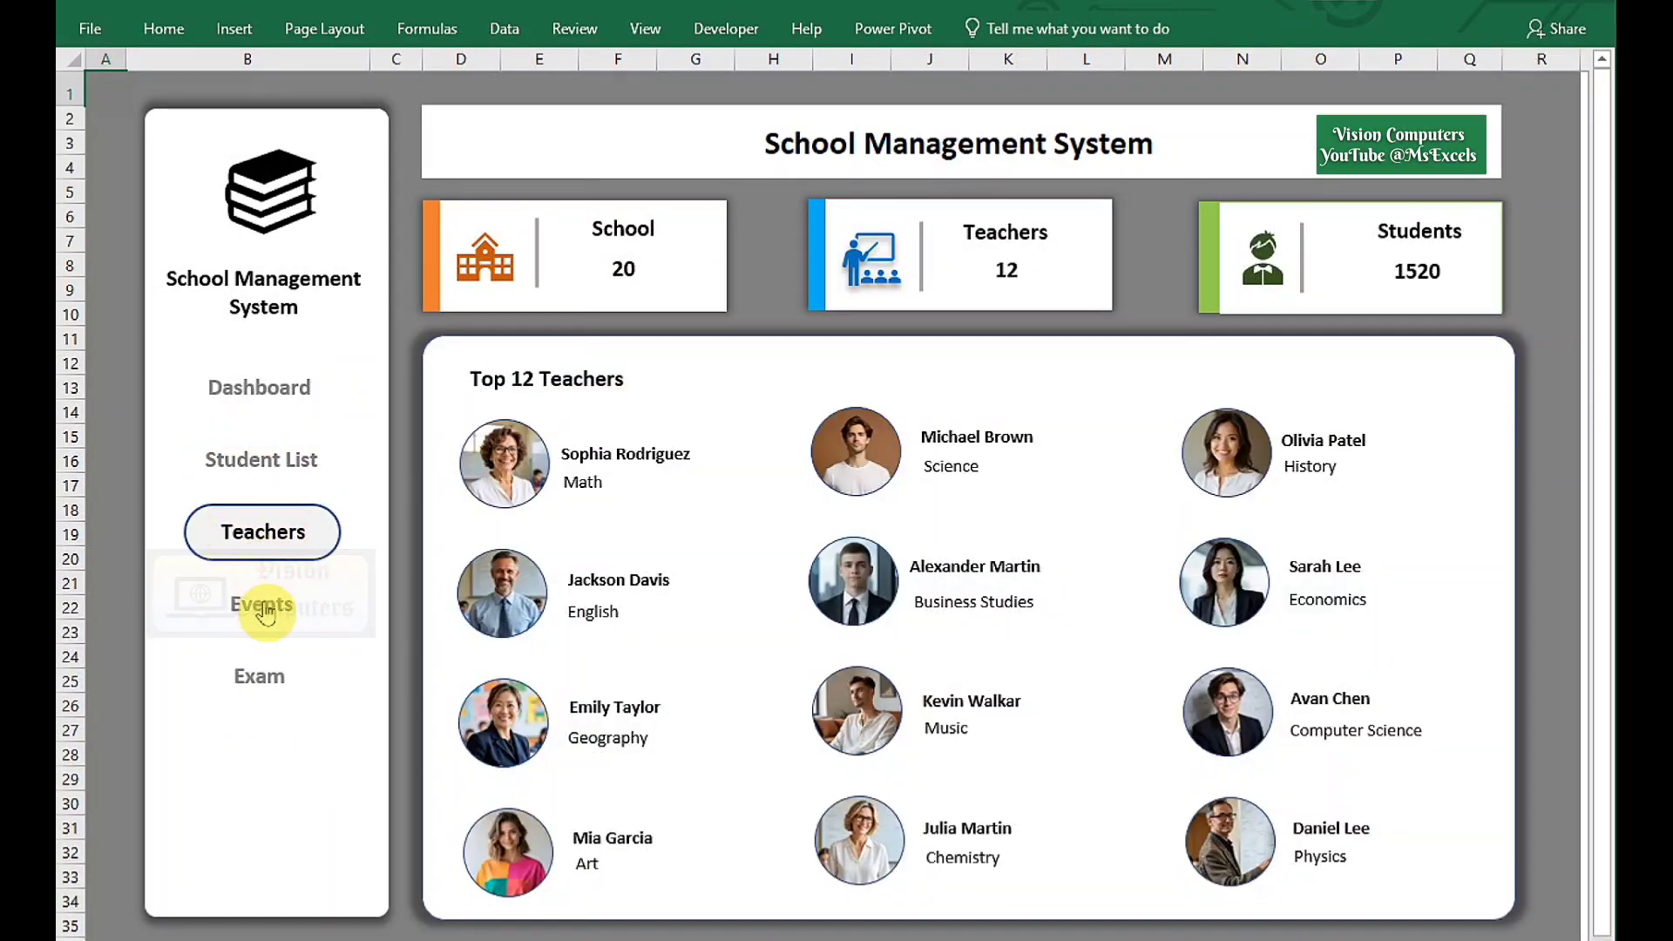
{"action": "left_click", "coordinate": [266, 615]}
{"action": "left_click", "coordinate": [253, 679]}
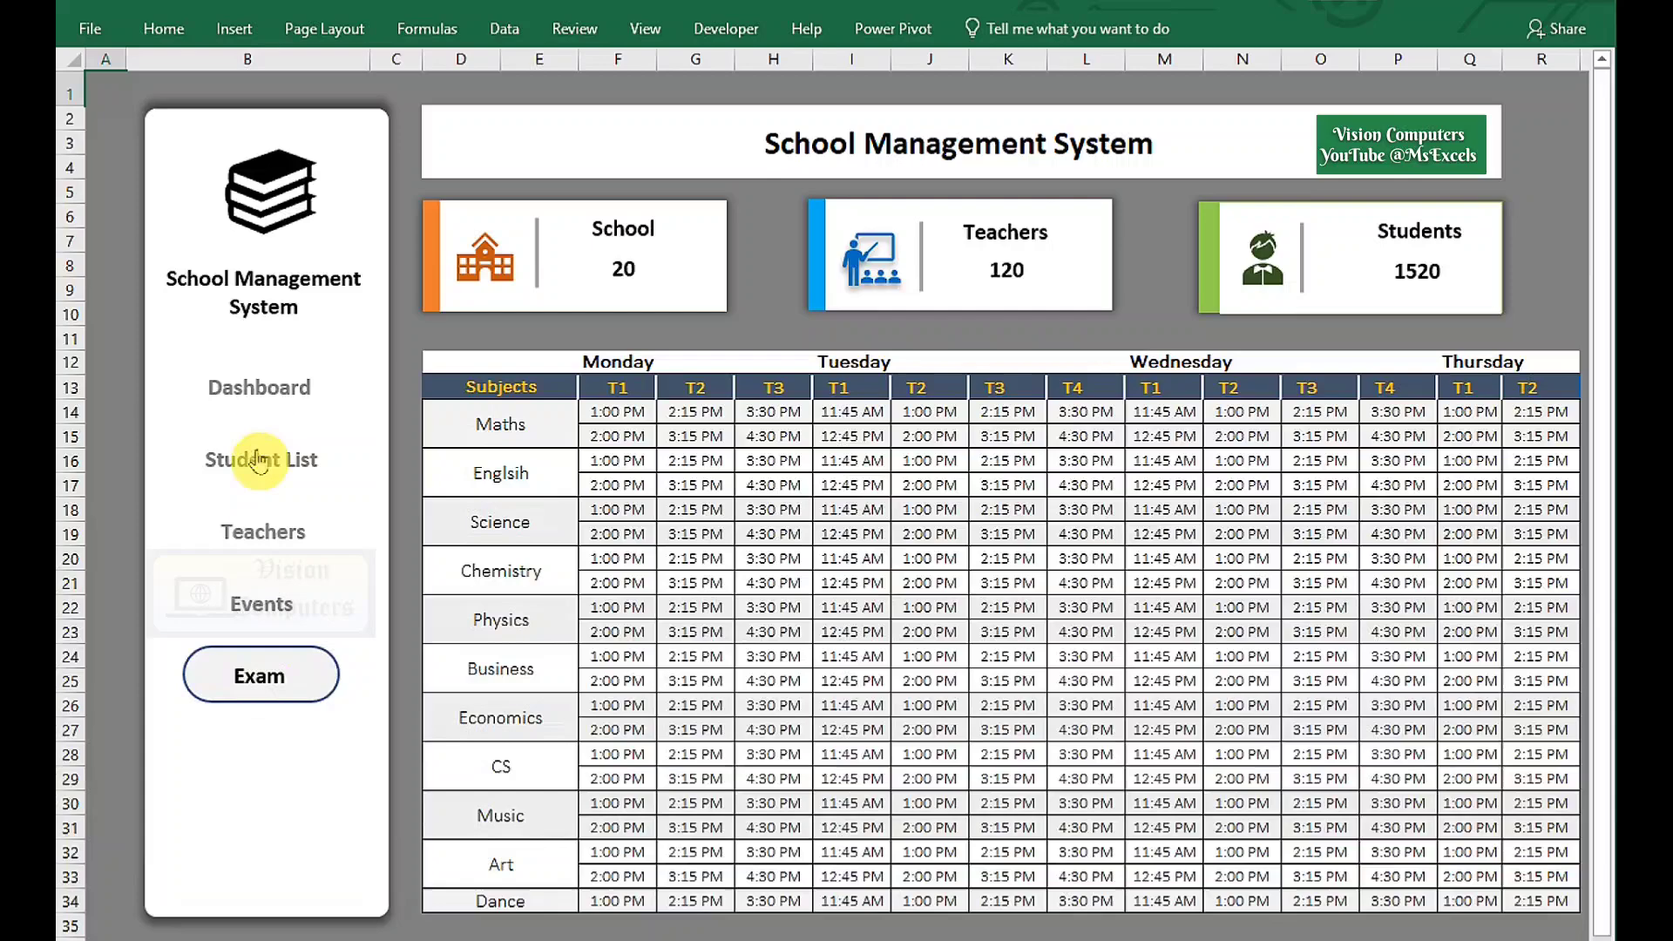
{"action": "left_click", "coordinate": [251, 390]}
{"action": "left_click", "coordinate": [247, 462]}
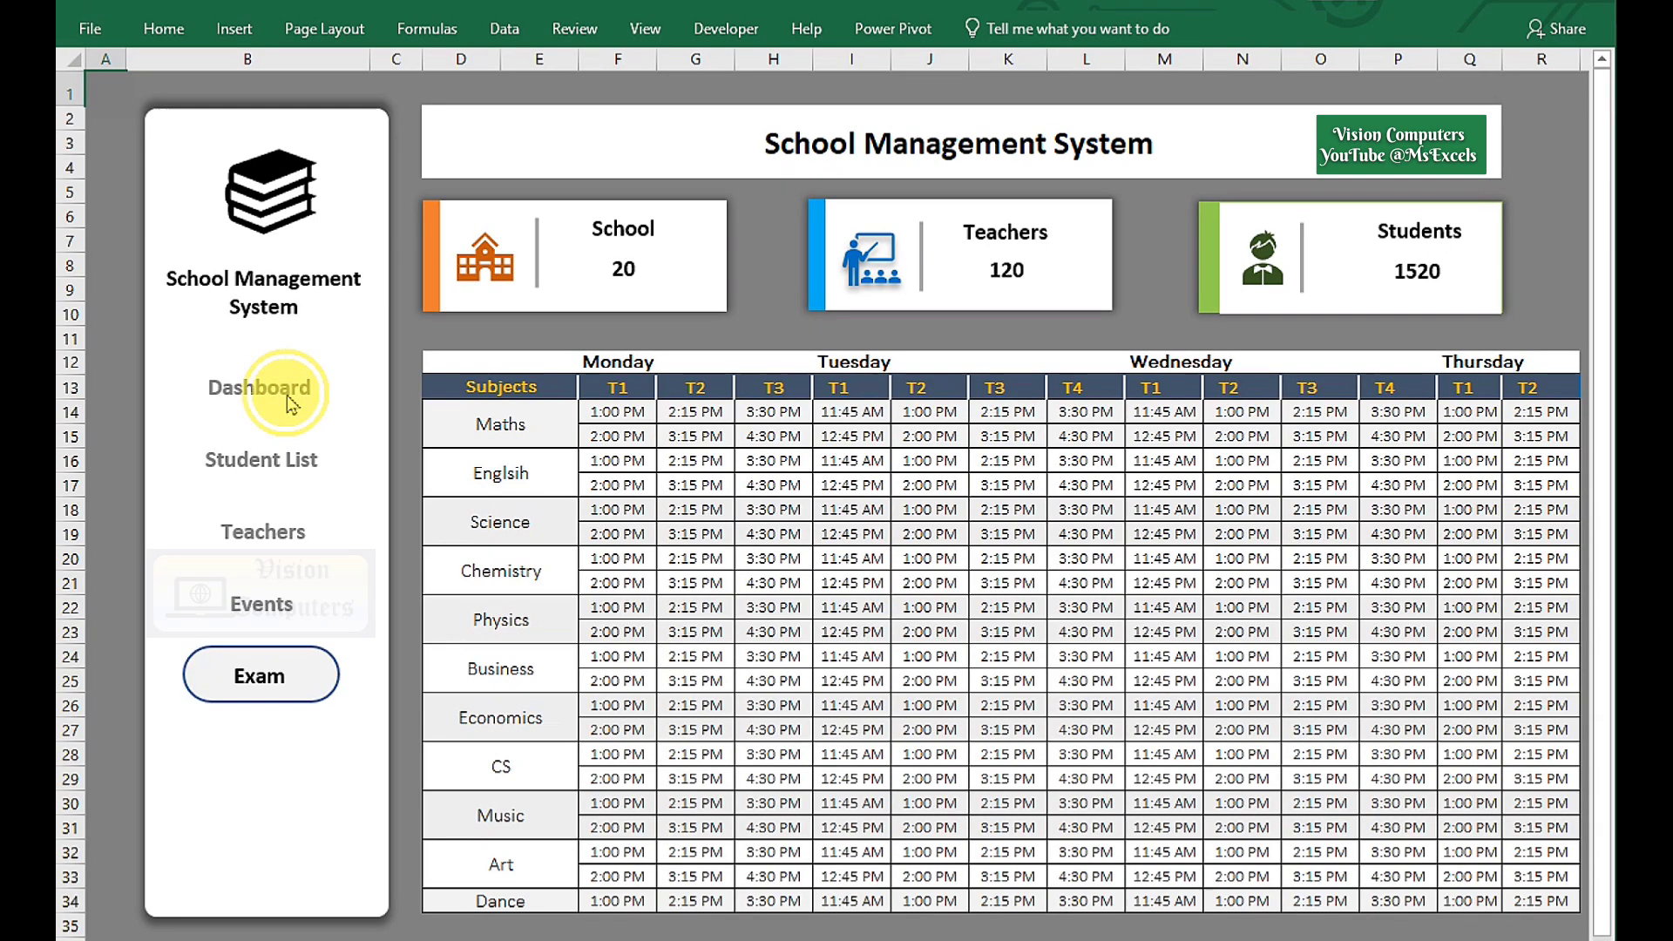
Switch to a new blank worksheet with the Home ribbon showing.
{"action": "left_click", "coordinate": [279, 390]}
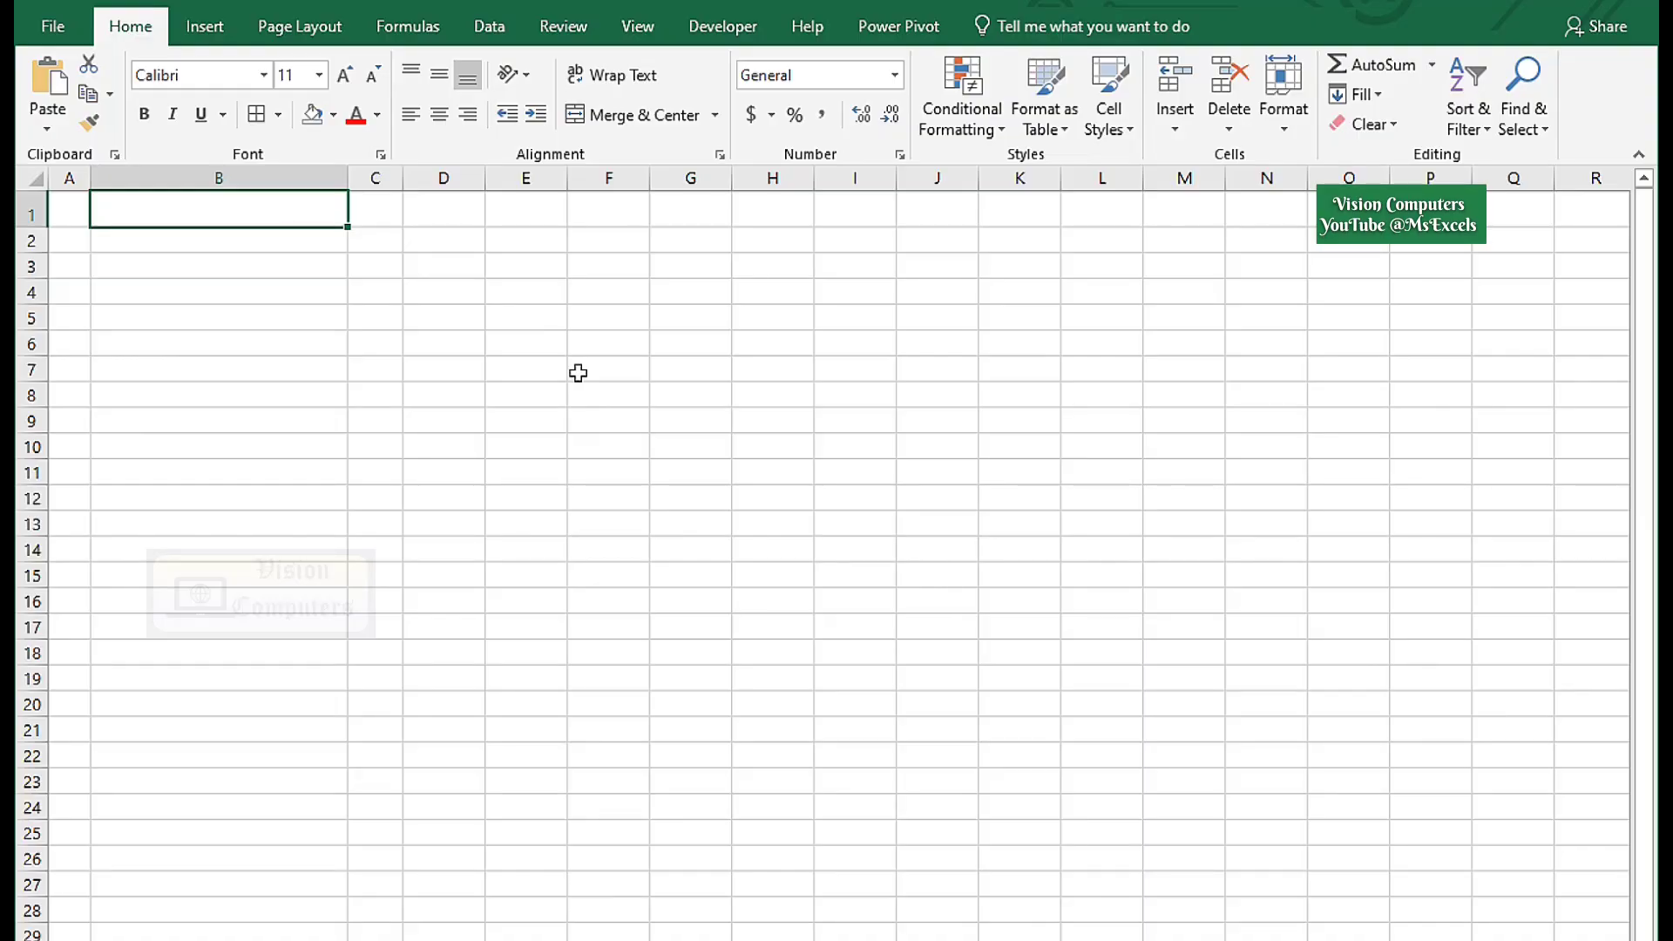
Fill every cell of the worksheet with a dark grey background colour.
{"action": "left_click", "coordinate": [32, 178]}
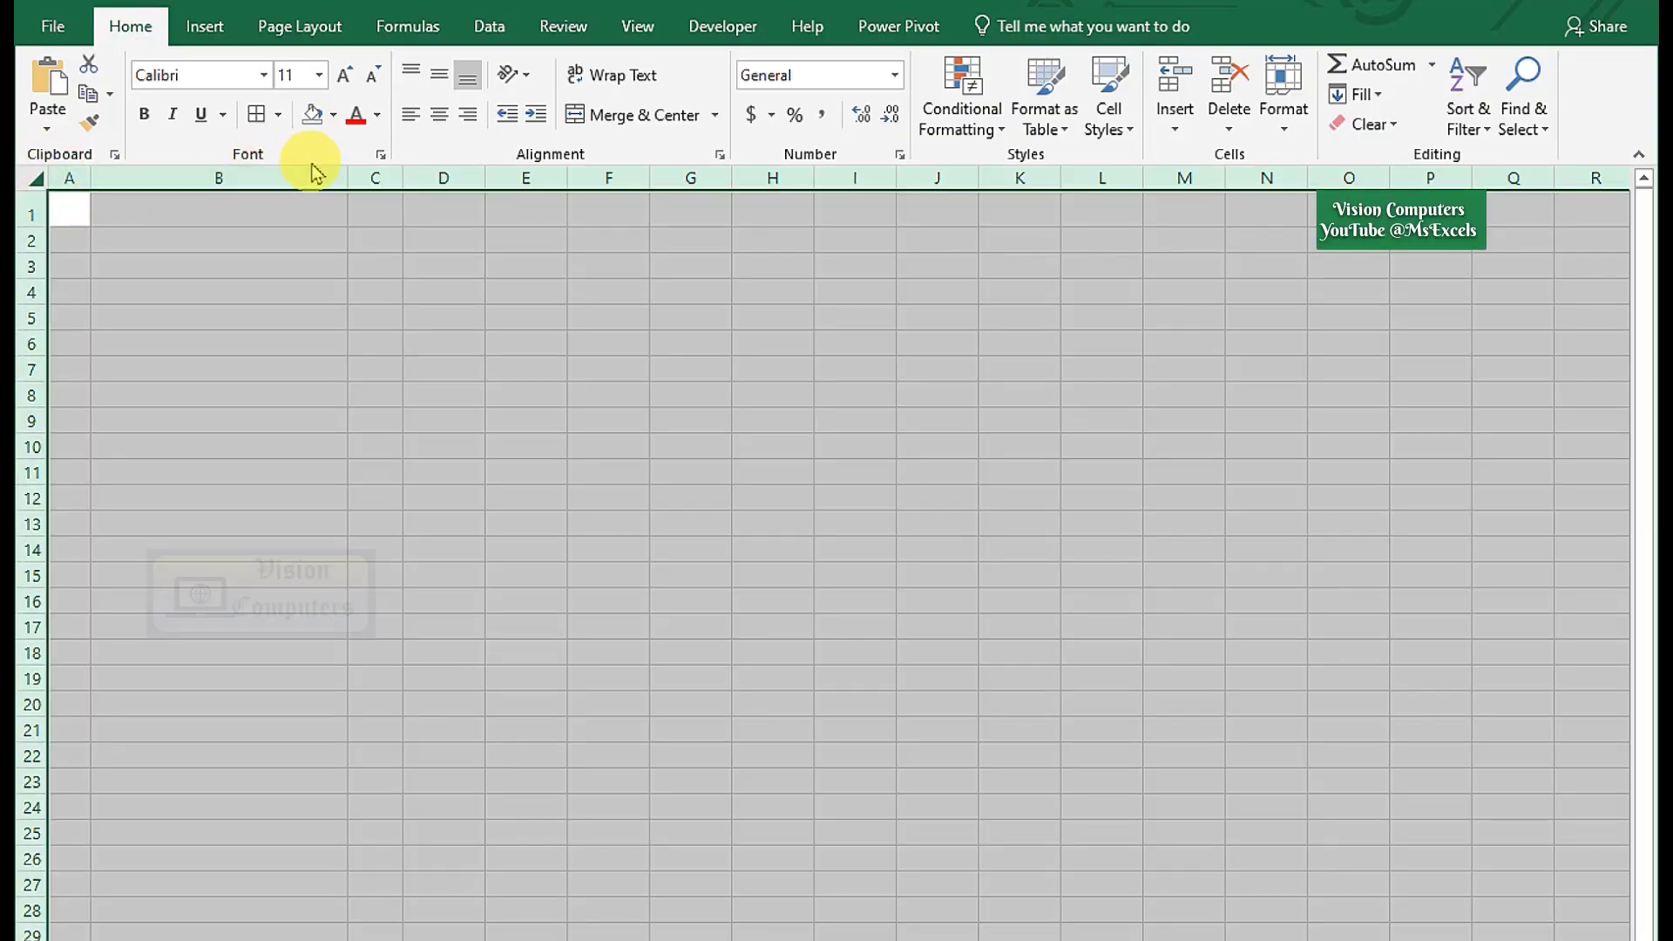
{"action": "left_click", "coordinate": [333, 115]}
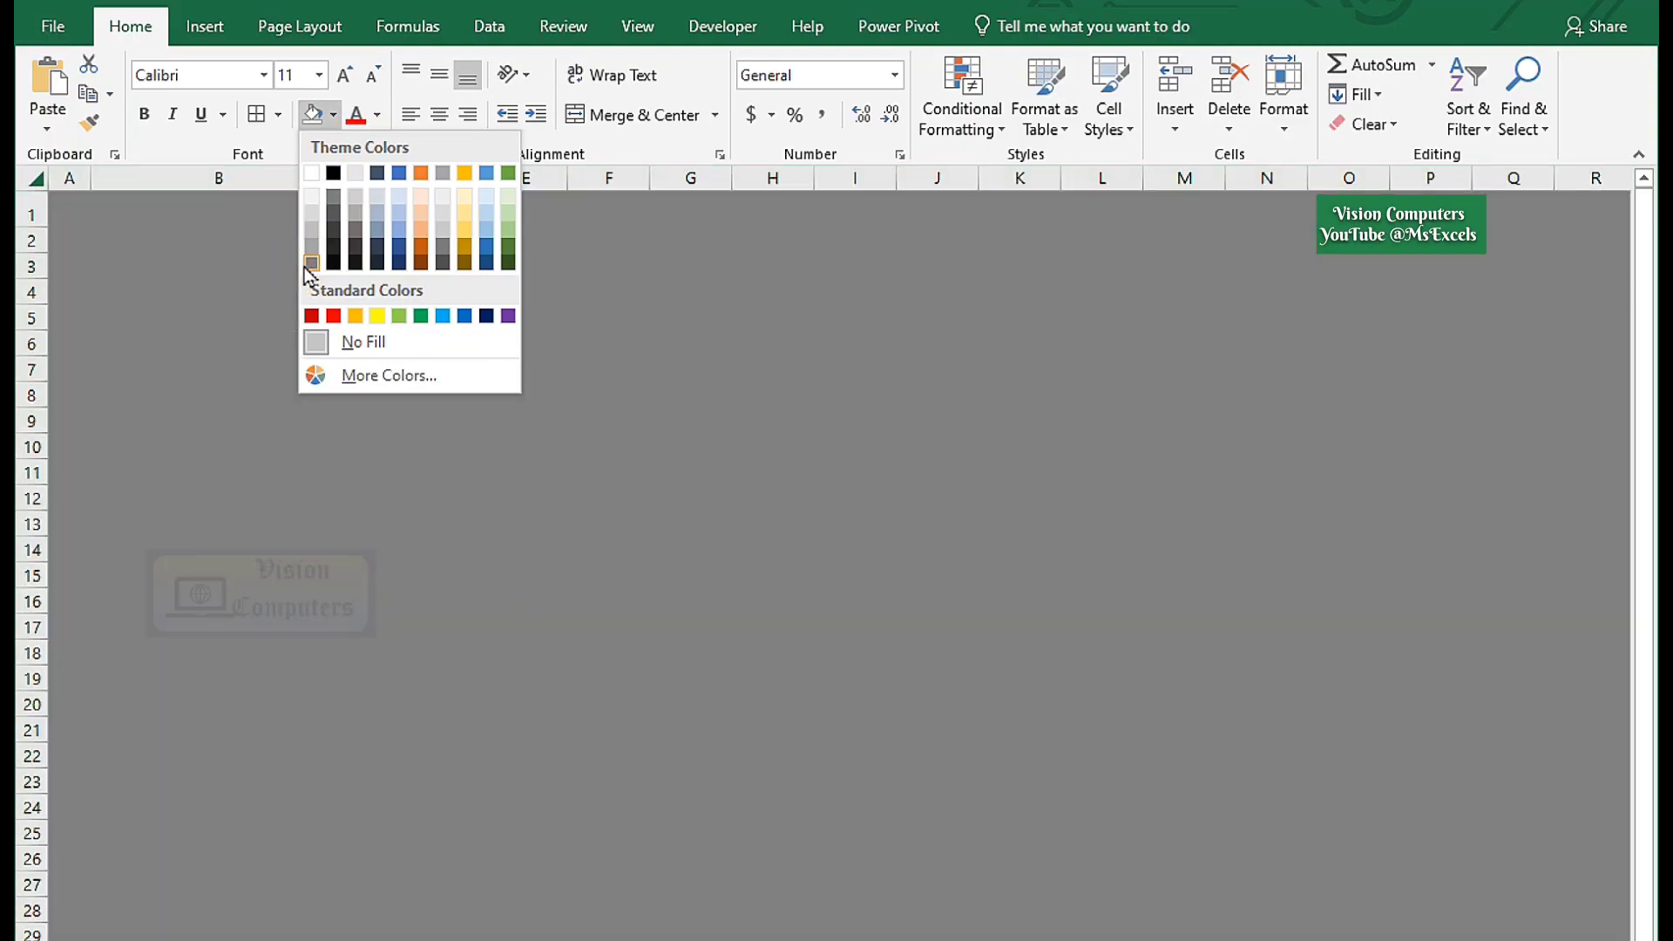
{"action": "left_click", "coordinate": [309, 264]}
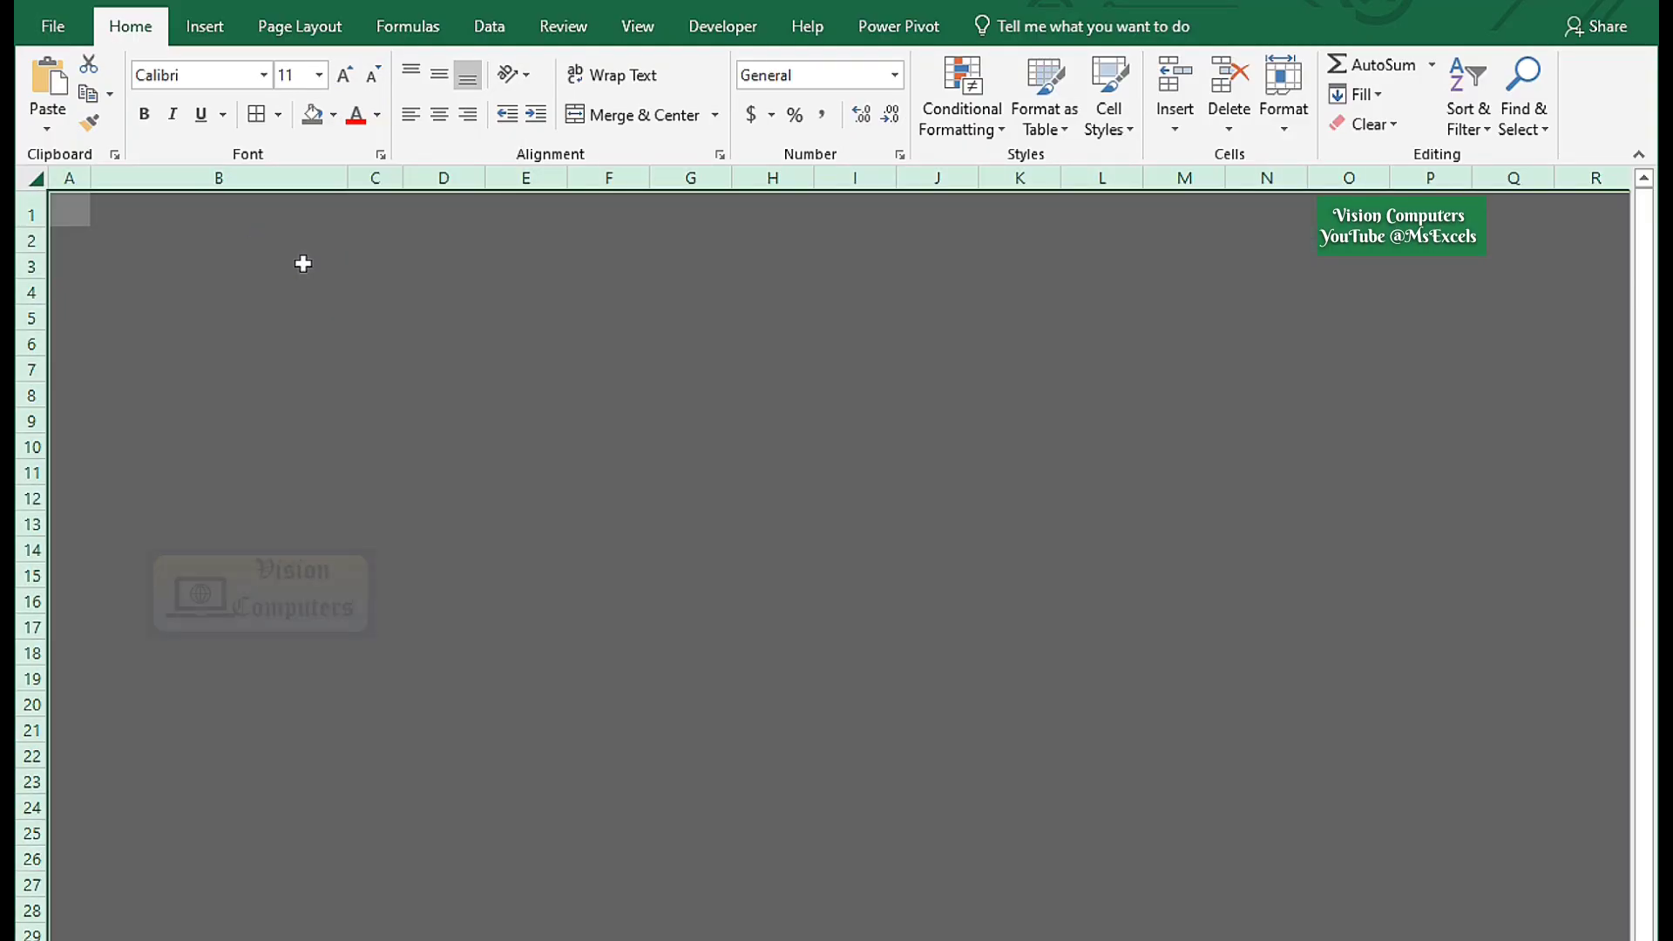
{"action": "left_click", "coordinate": [303, 264]}
Draw a tall rounded rectangle down columns B–C at the sheet's left edge.
{"action": "left_click", "coordinate": [206, 28]}
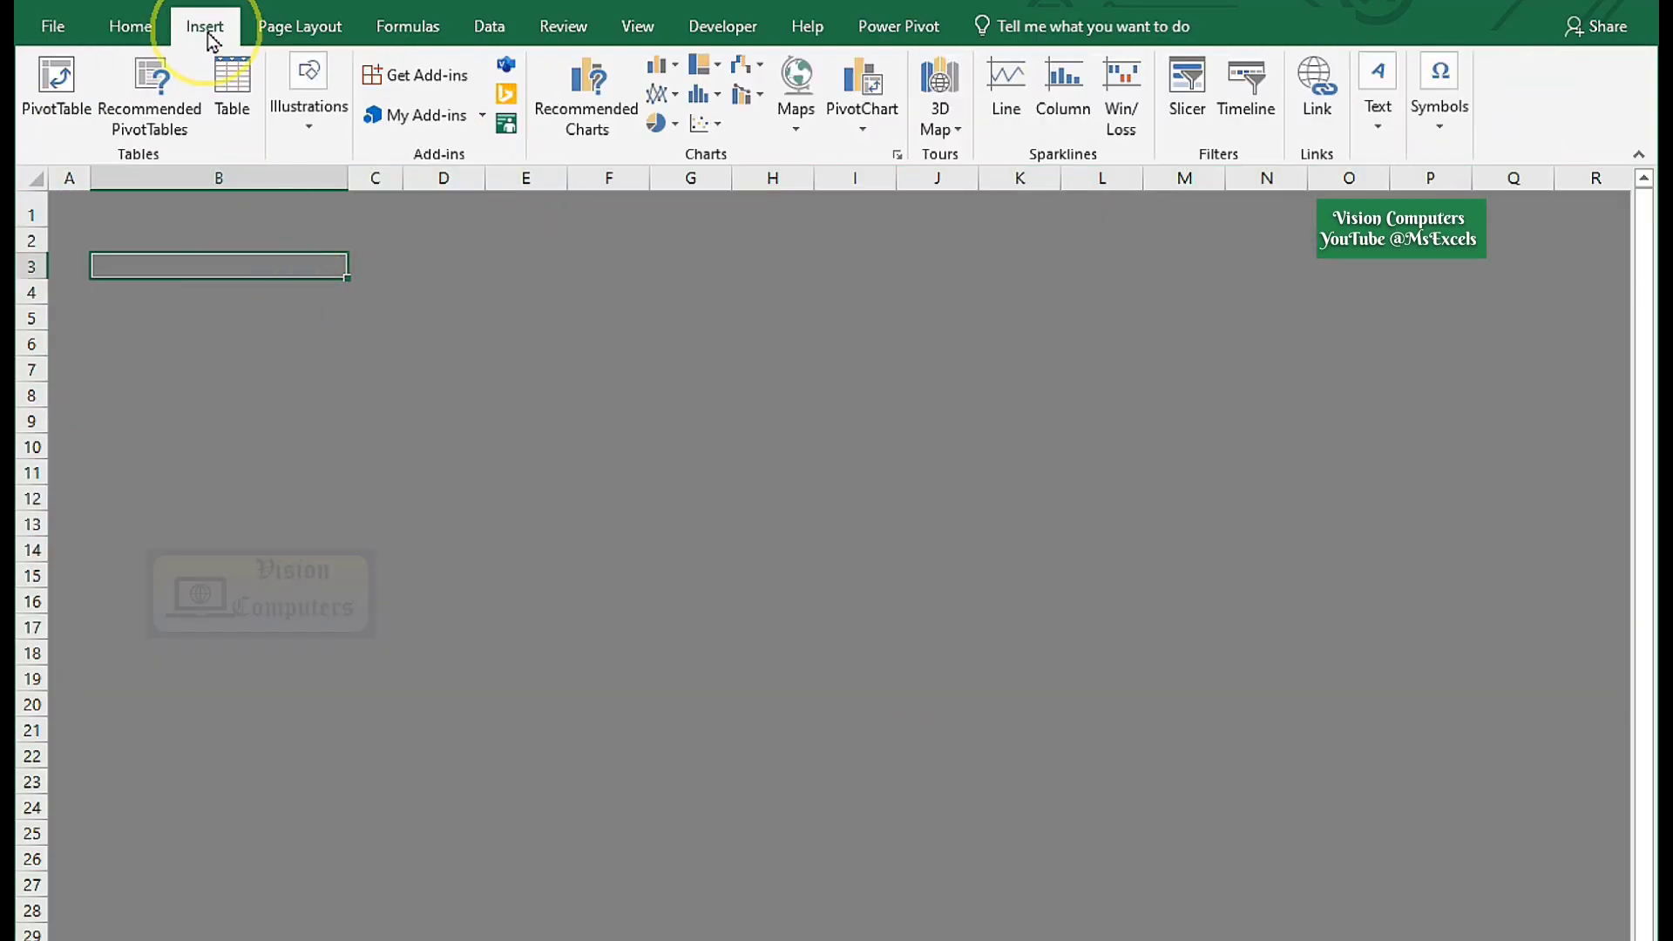
{"action": "left_click", "coordinate": [287, 113]}
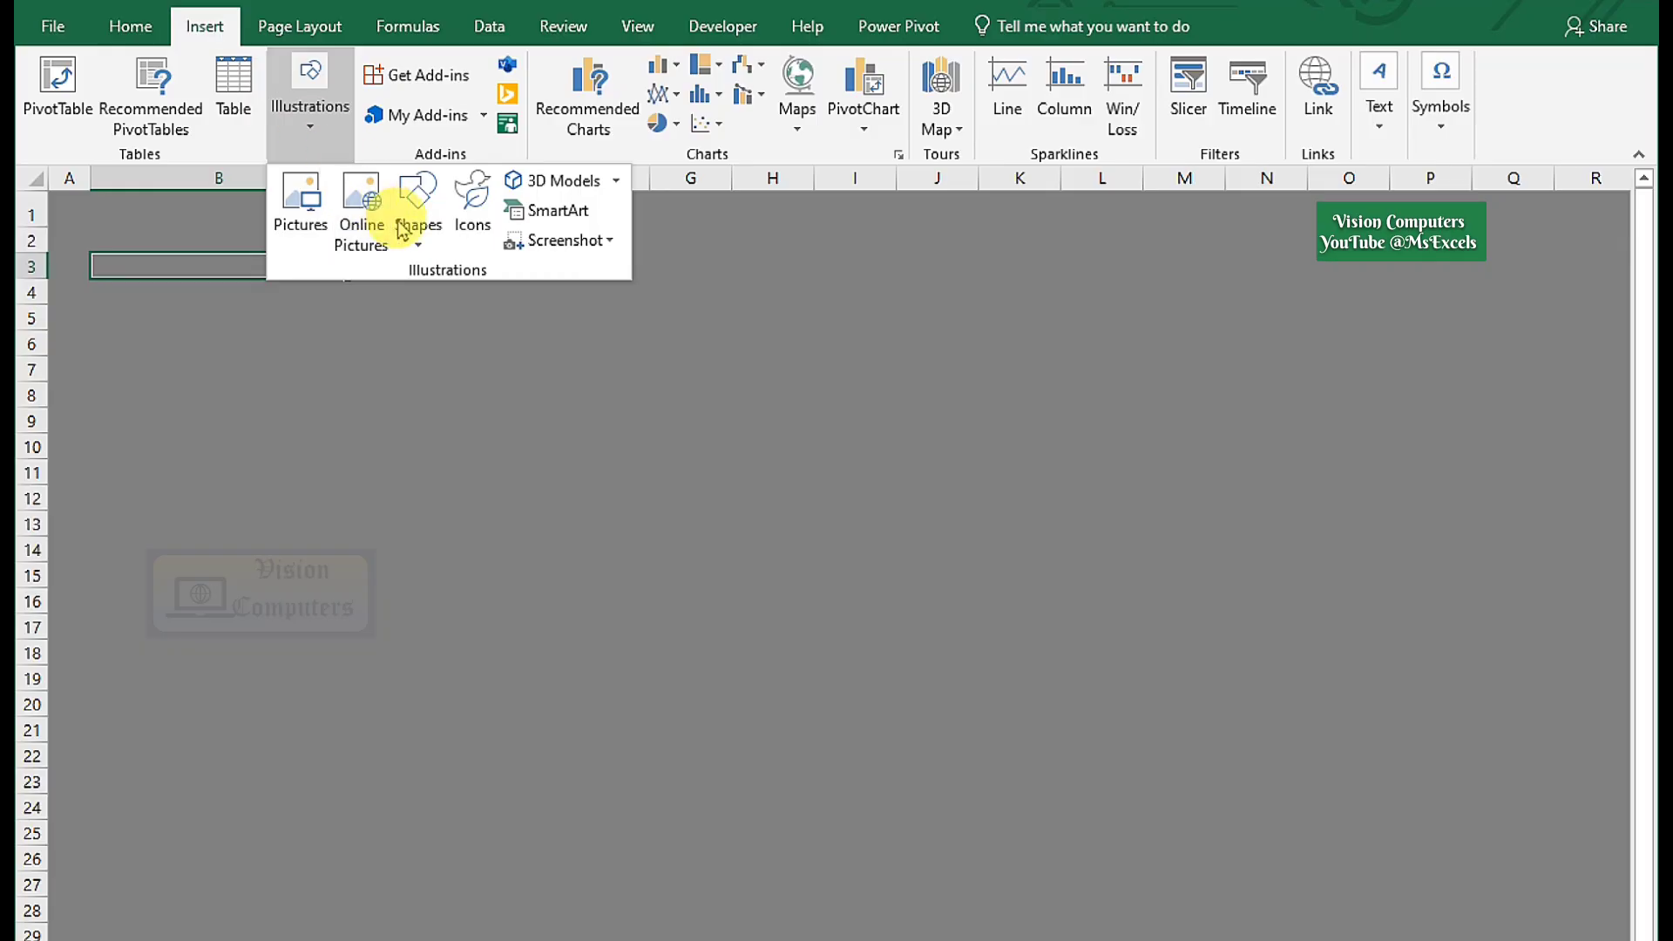
{"action": "left_click", "coordinate": [425, 244]}
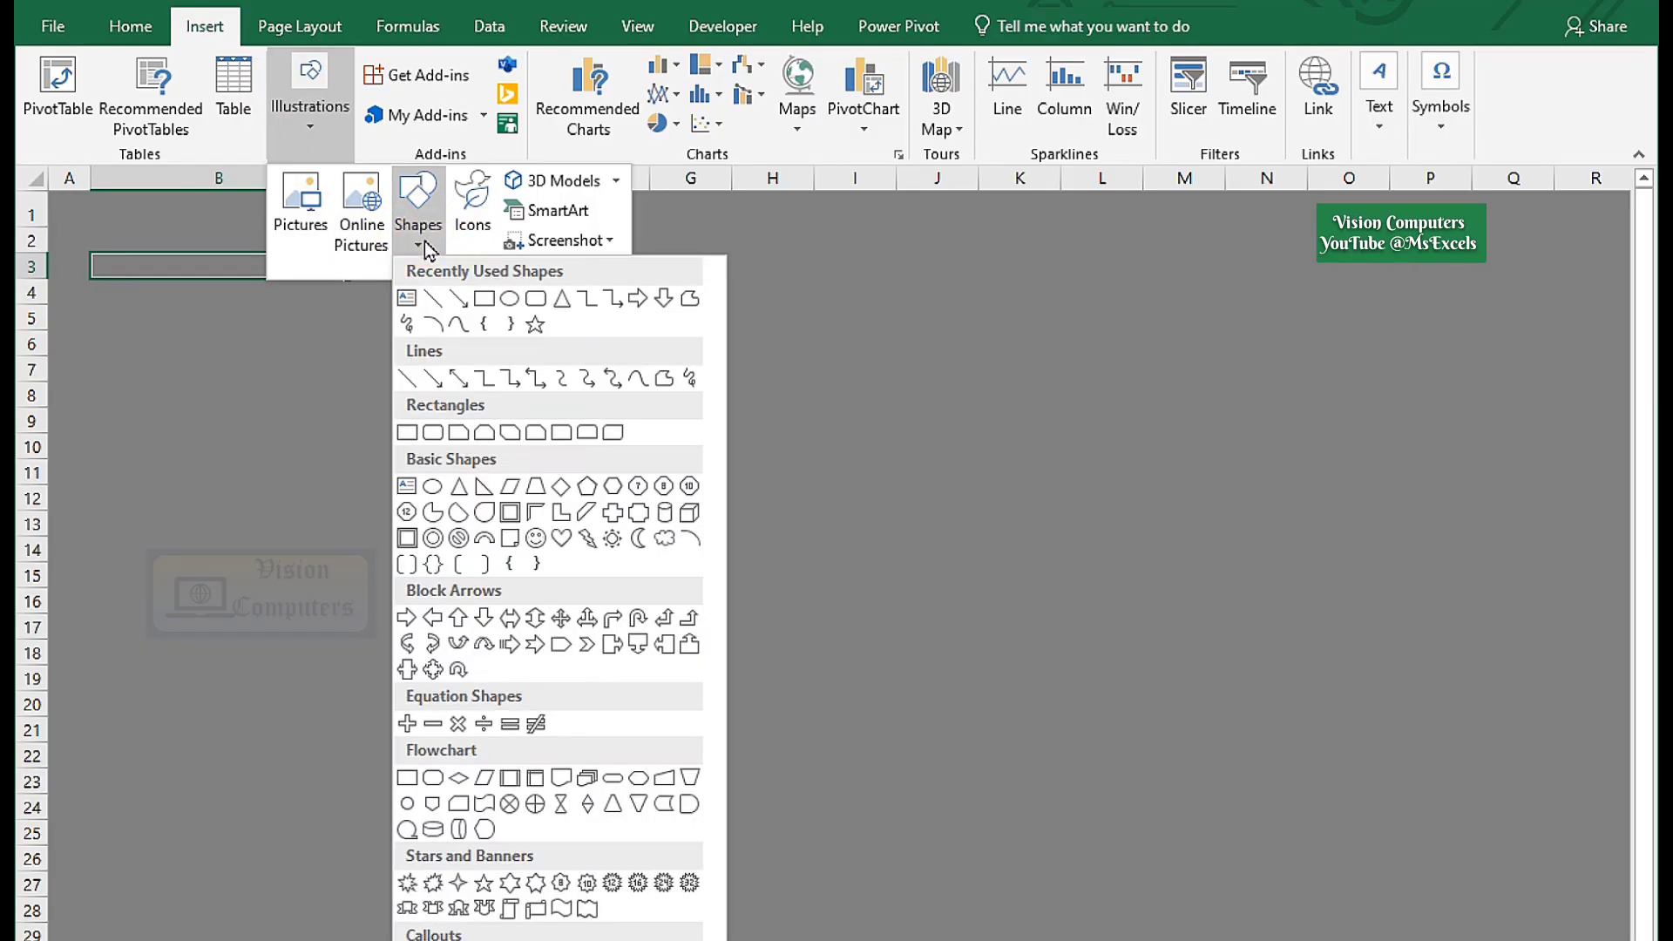
{"action": "left_click", "coordinate": [538, 305]}
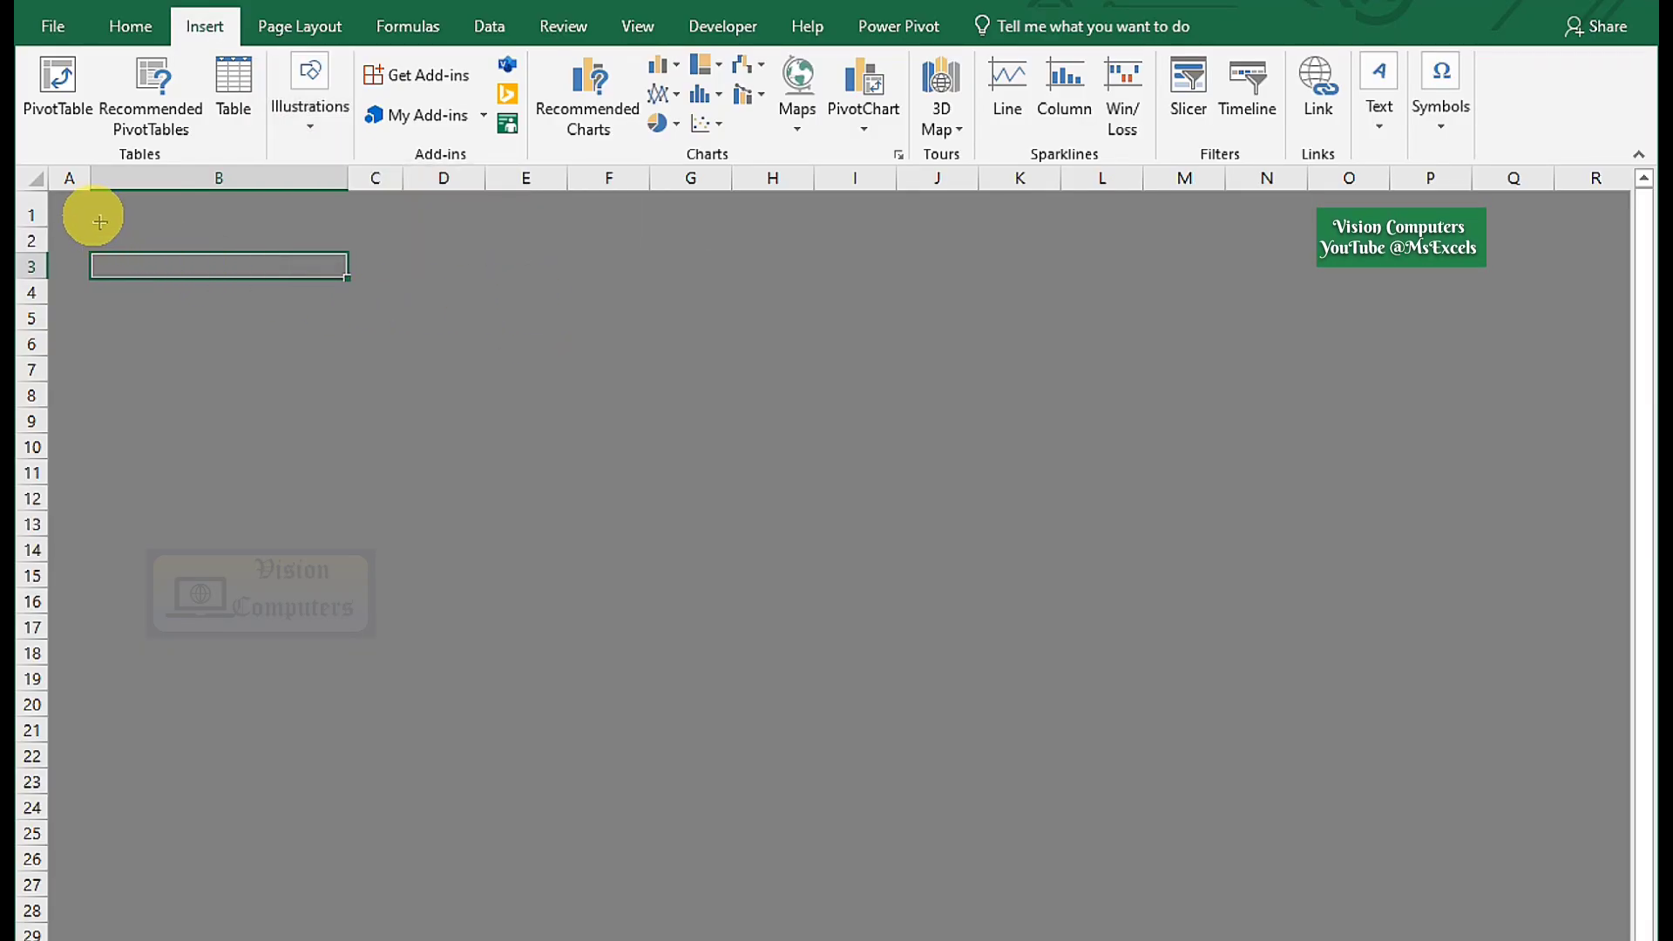
{"action": "left_click_drag", "start_coordinate": [103, 226], "coordinate": [381, 897]}
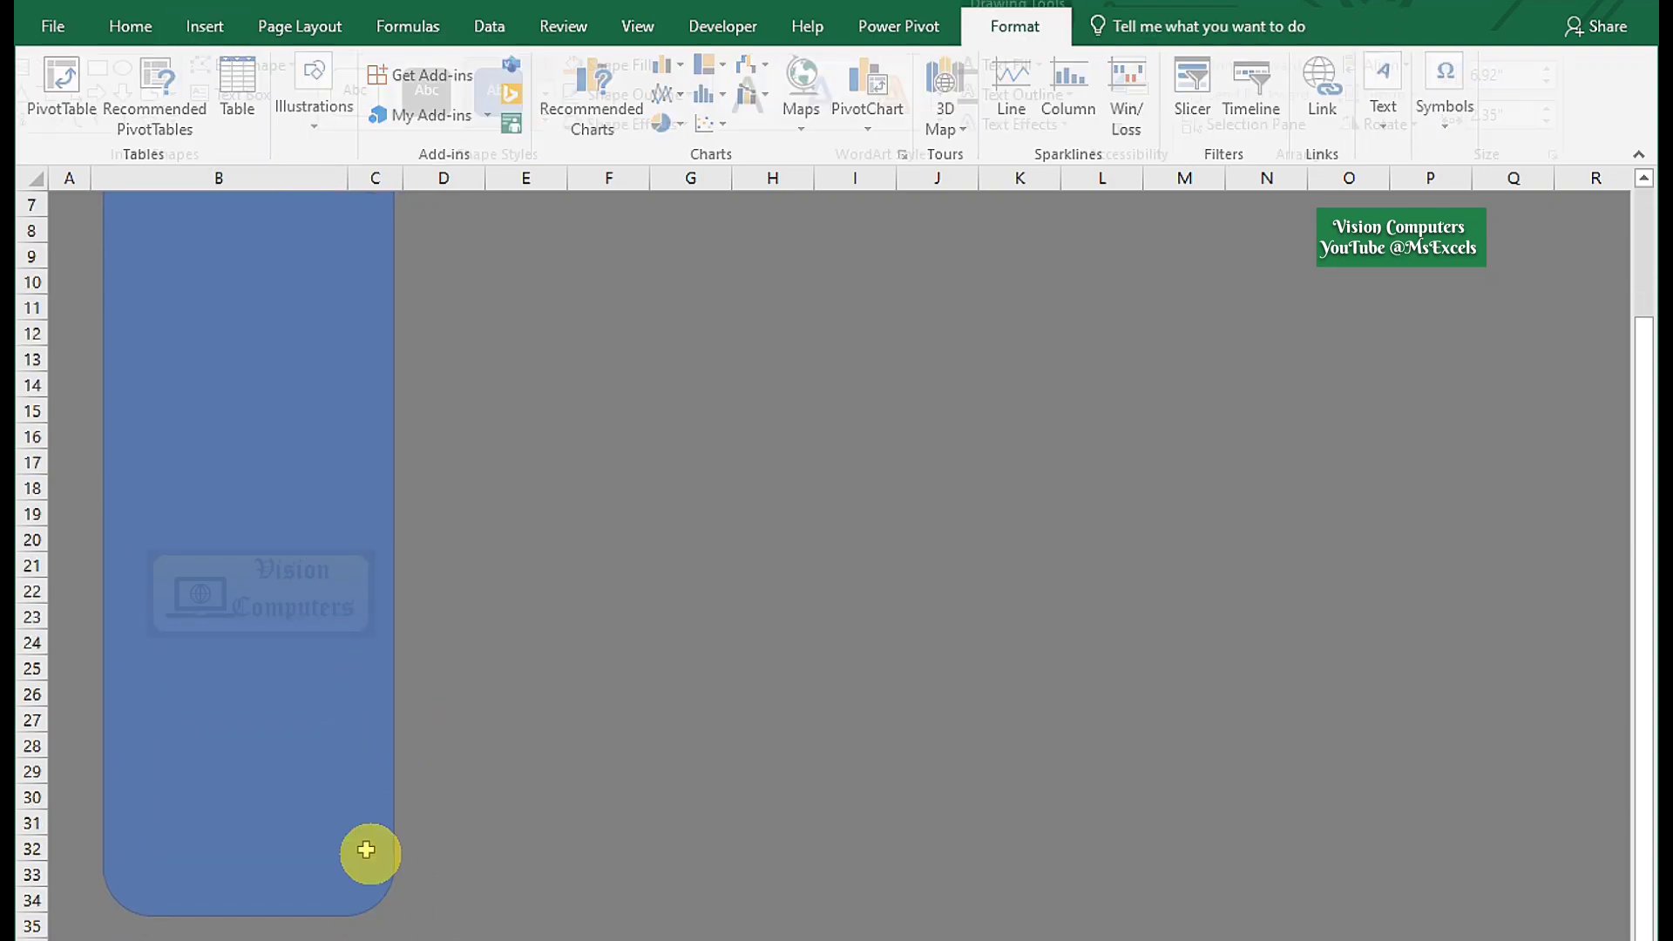
{"action": "scroll", "coordinate": [204, 196], "scroll_direction": "up", "scroll_amount": 2}
{"action": "left_click", "coordinate": [133, 228]}
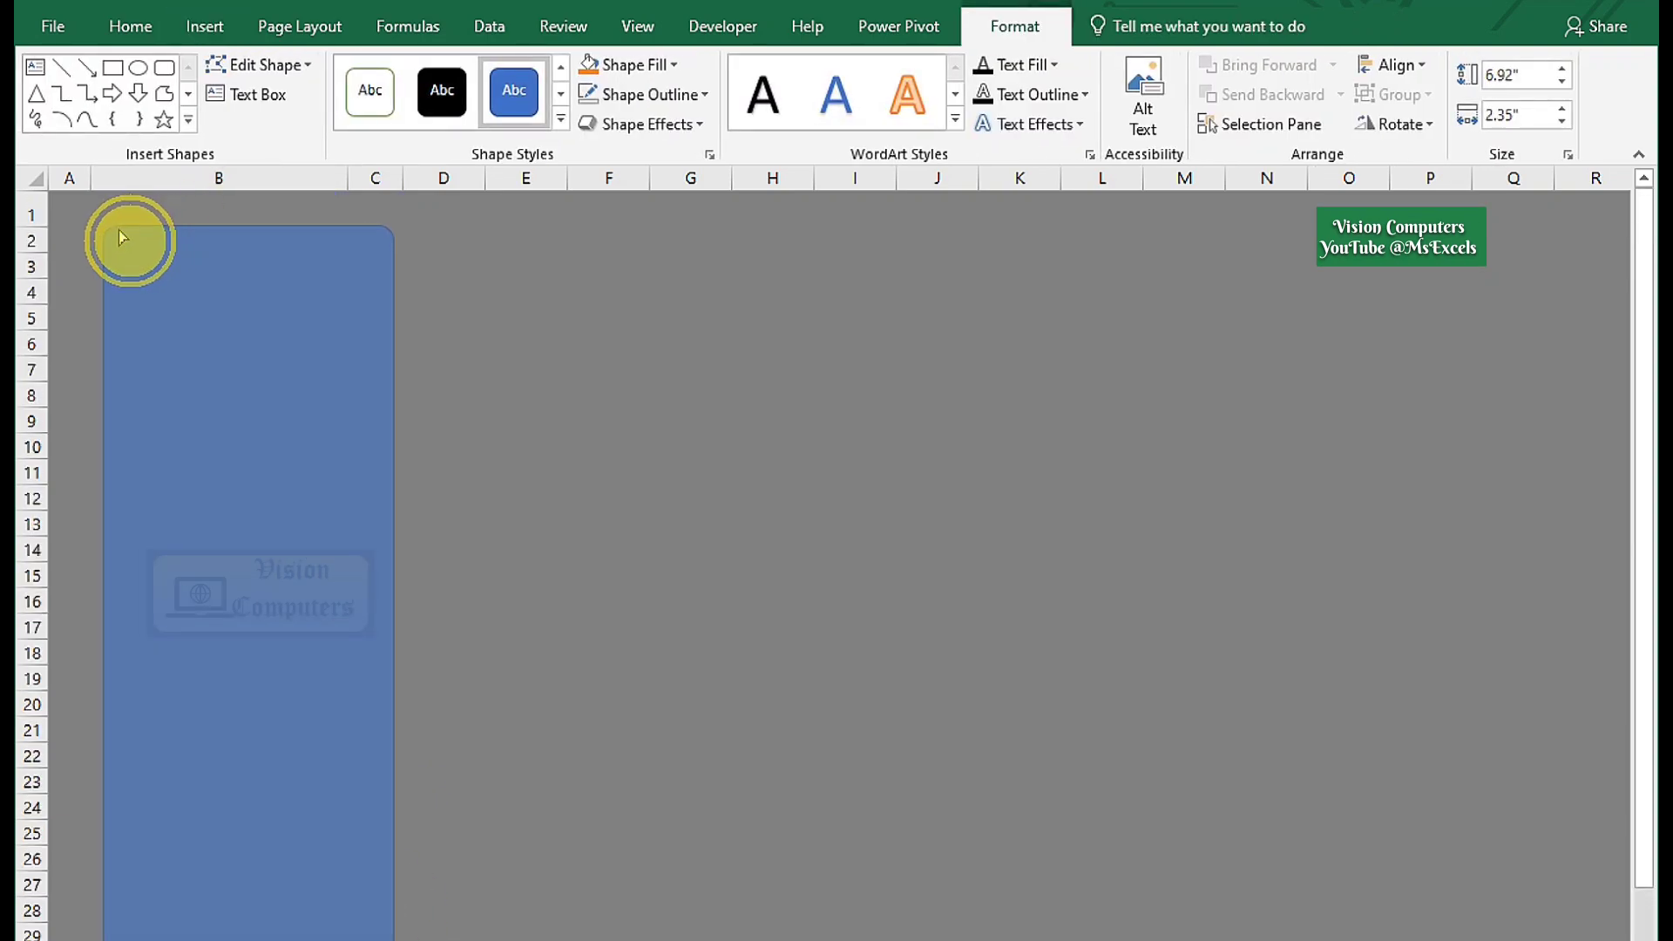
{"action": "left_click_drag", "start_coordinate": [122, 237], "coordinate": [123, 235]}
{"action": "key", "text": "ctrl+z"}
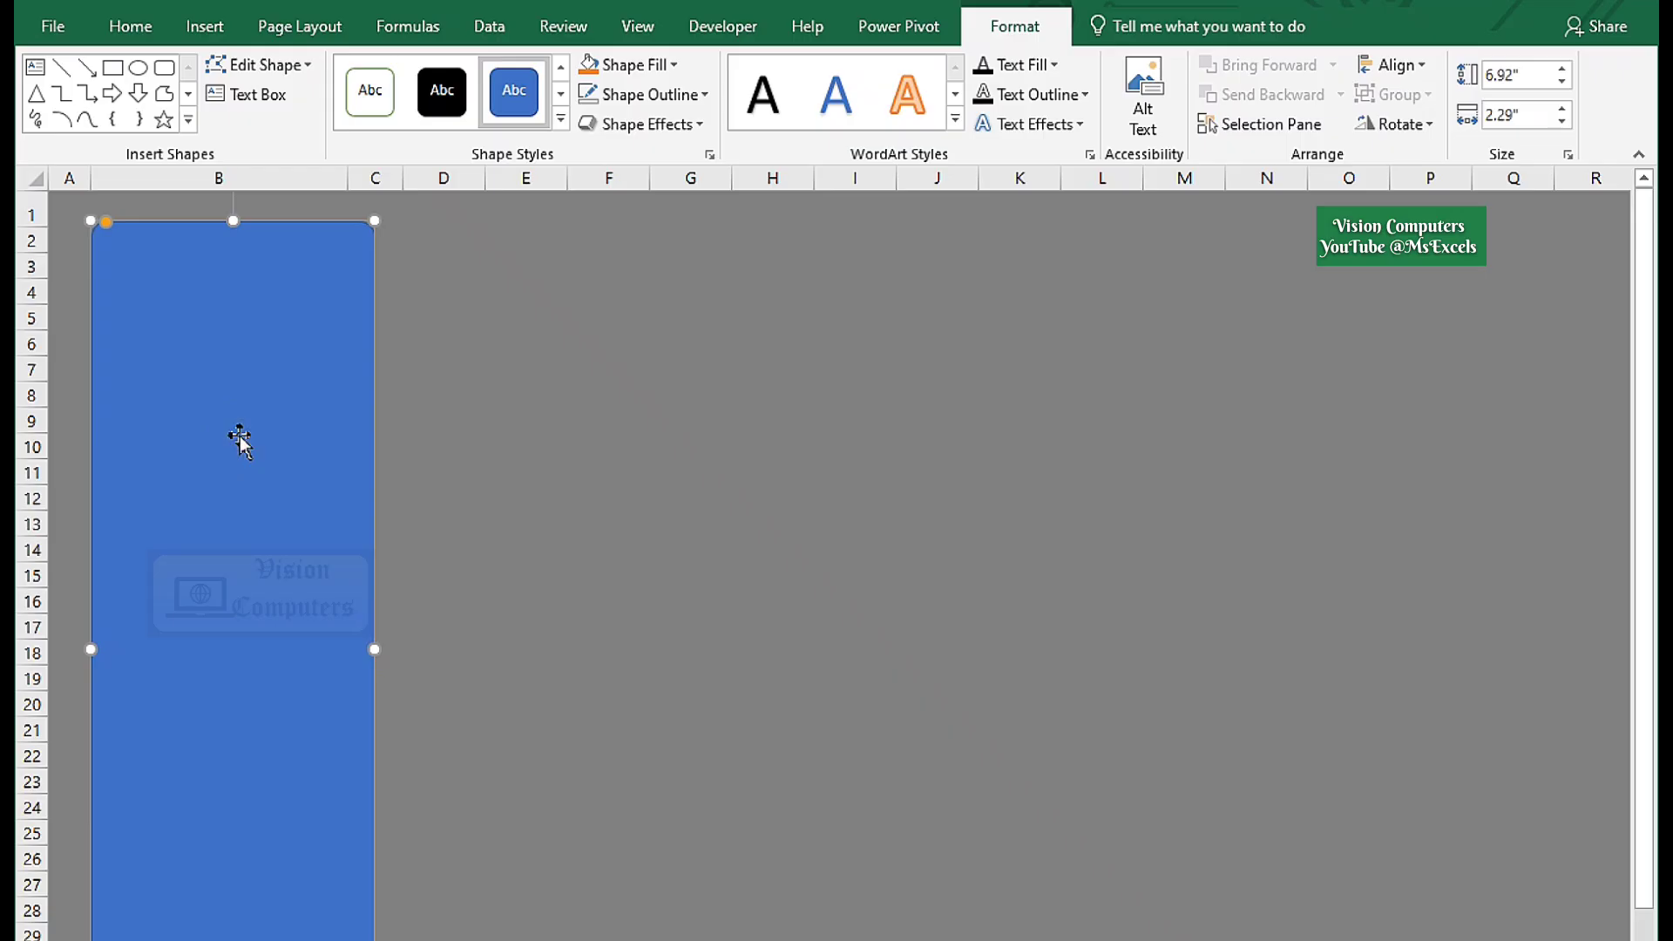
Give the rounded rectangle a white fill, no outline and an outer centred shadow.
{"action": "left_click", "coordinate": [636, 65]}
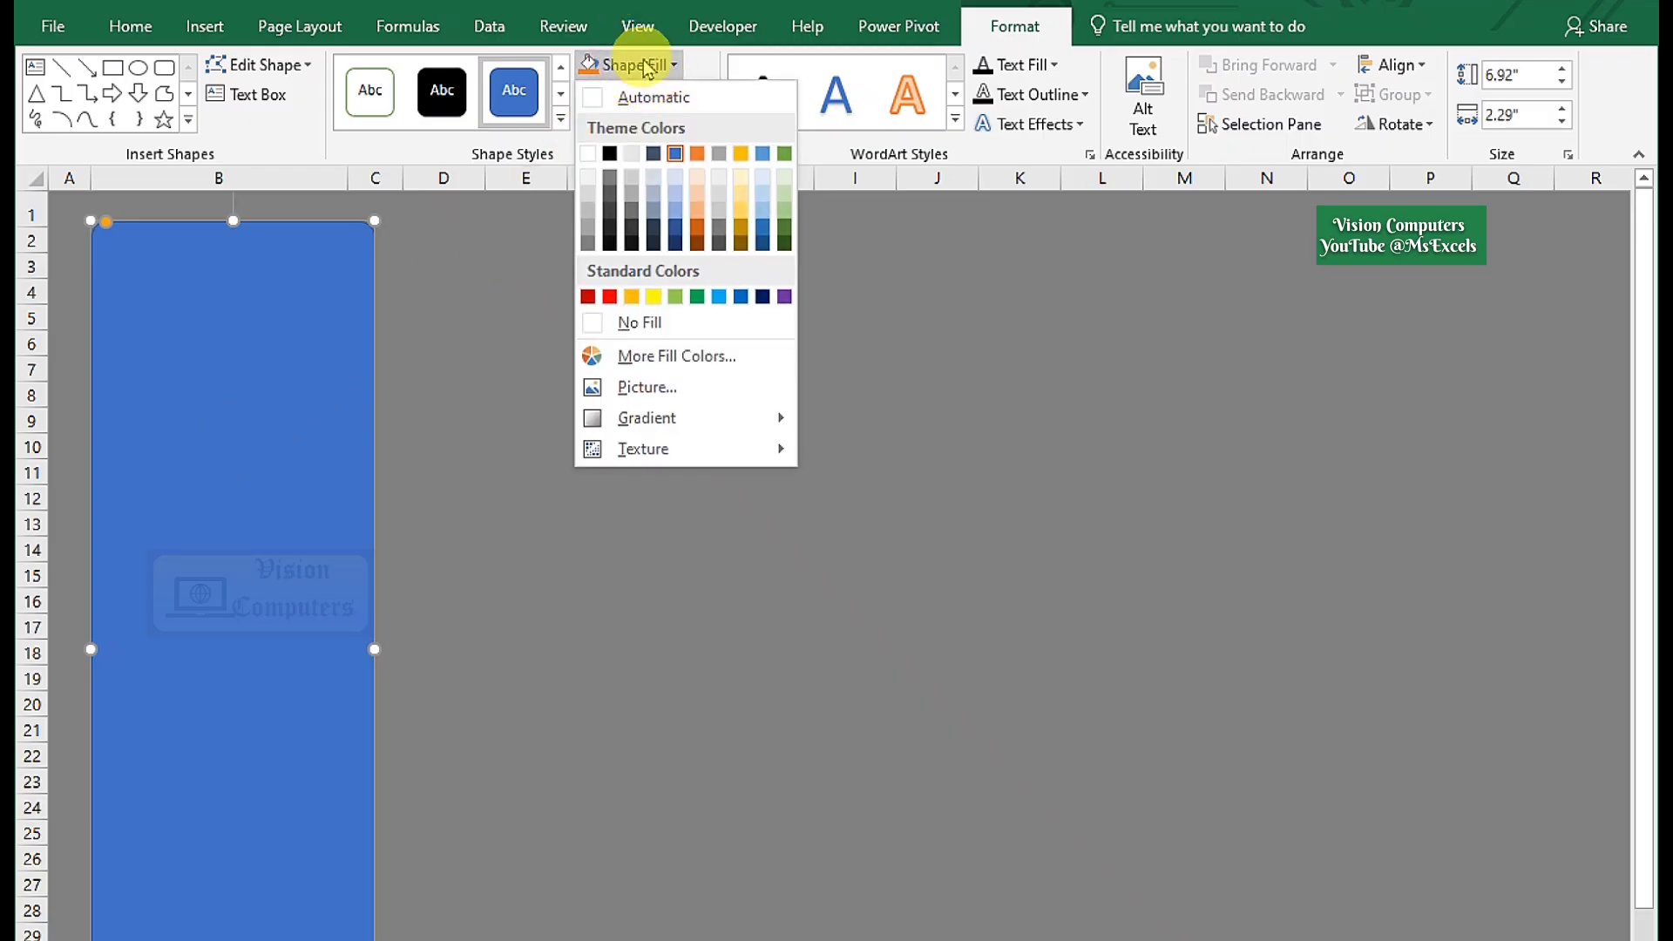
{"action": "left_click", "coordinate": [587, 155]}
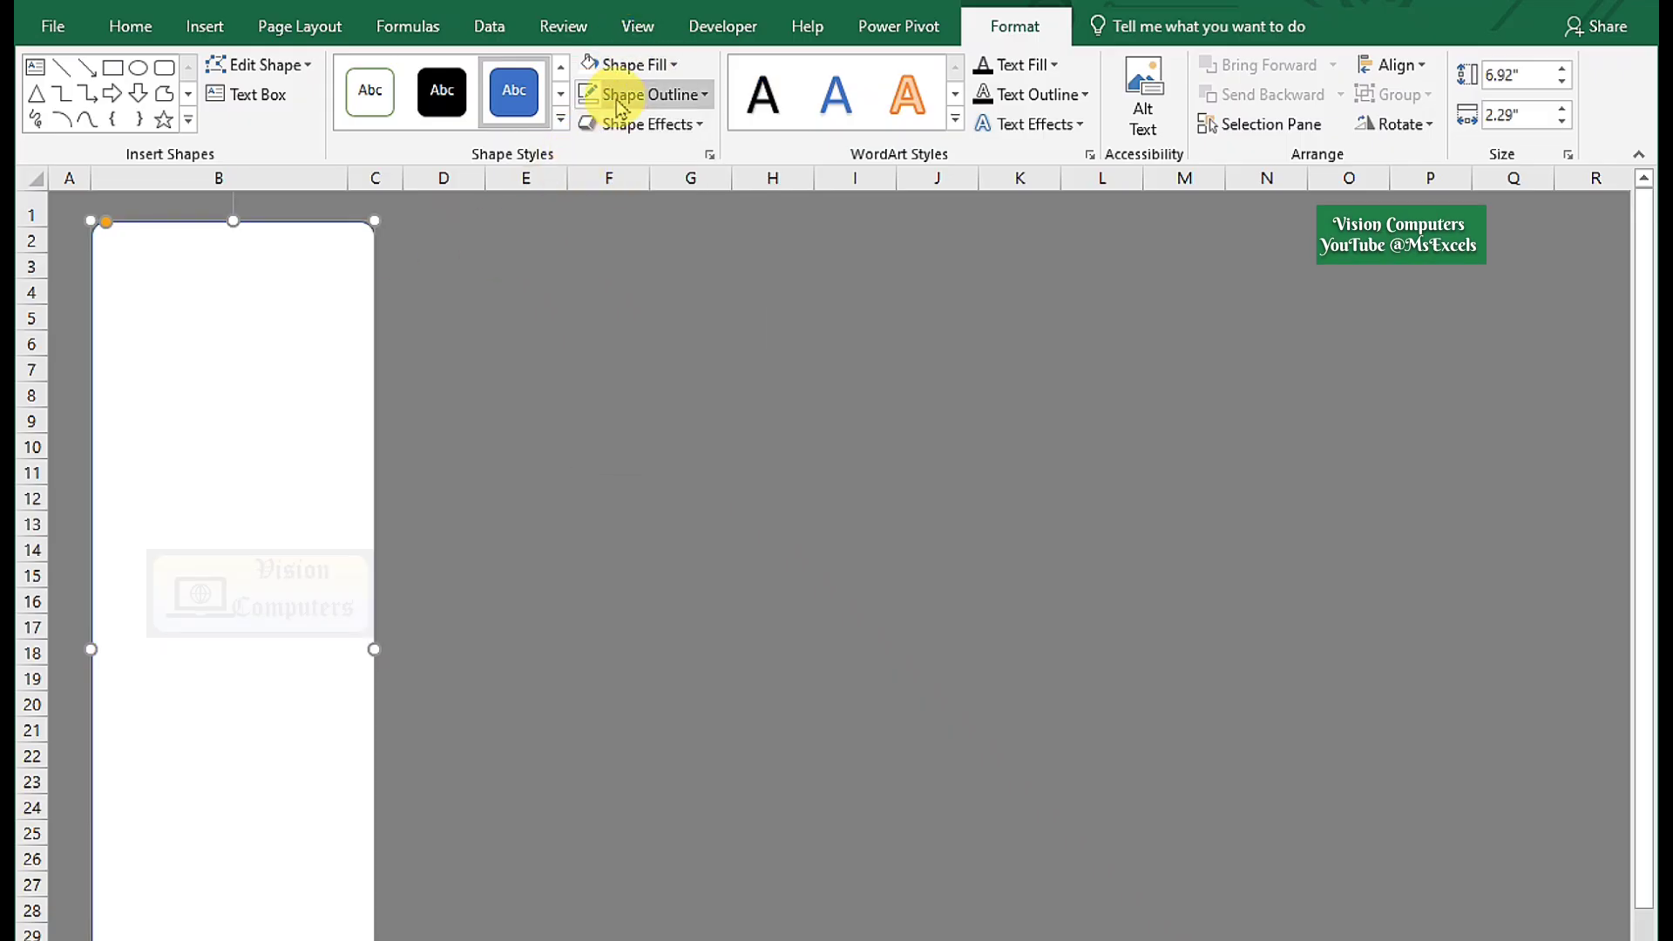
{"action": "left_click", "coordinate": [643, 94]}
{"action": "left_click", "coordinate": [684, 361]}
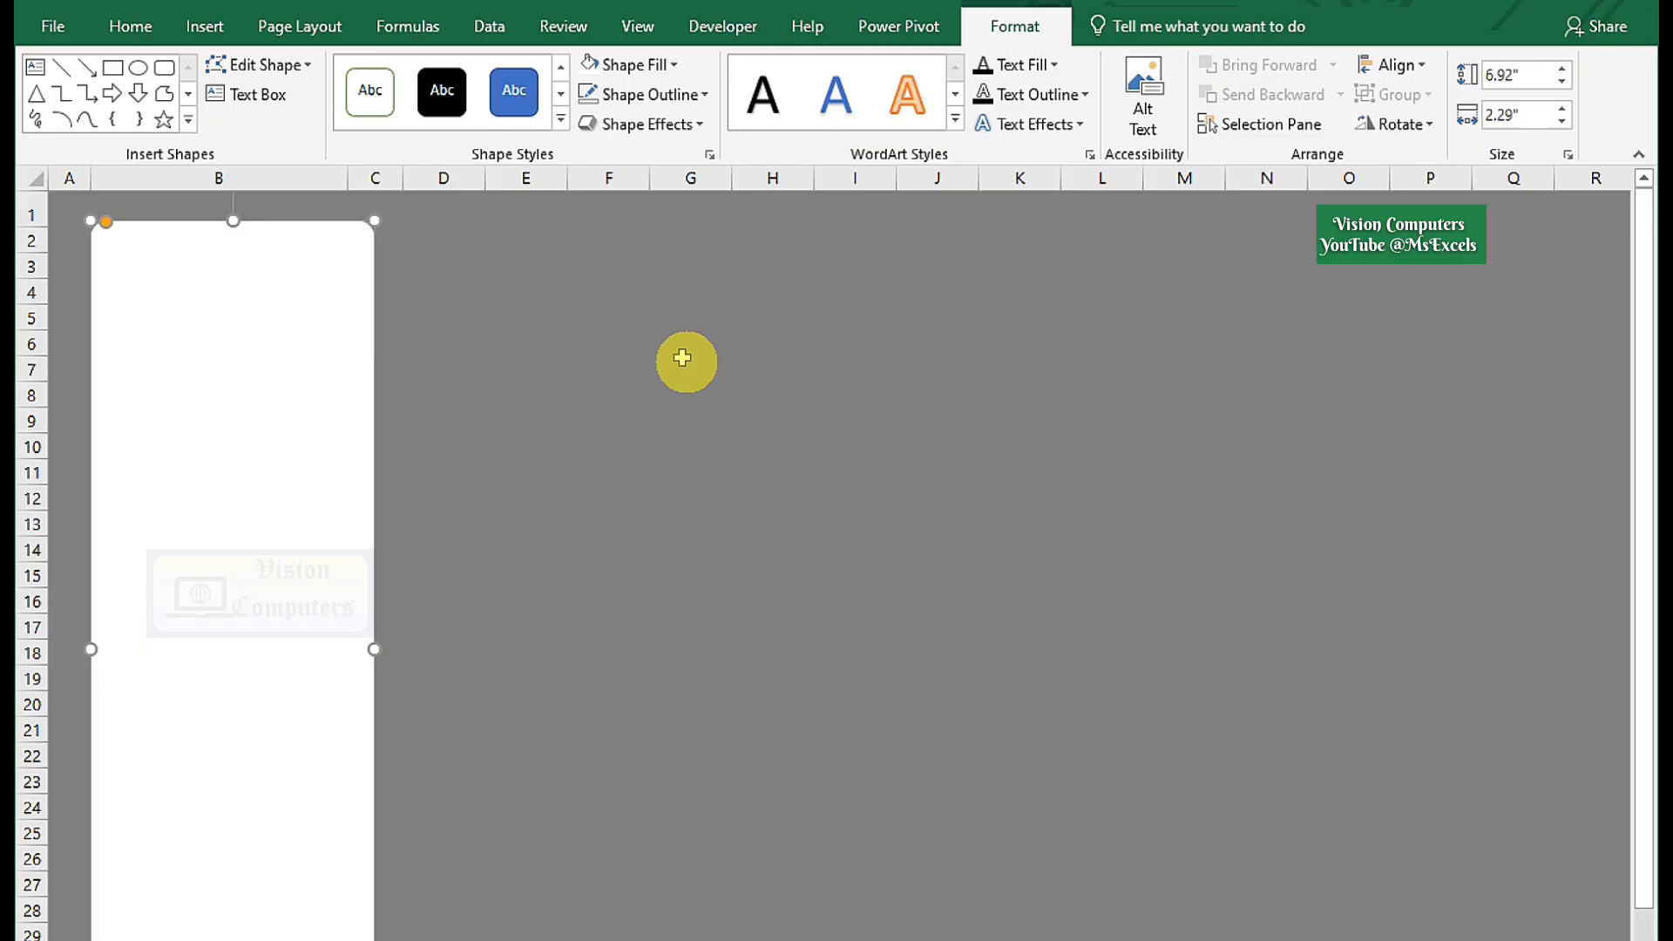
{"action": "left_click", "coordinate": [645, 124]}
{"action": "mouse_move", "coordinate": [640, 229]}
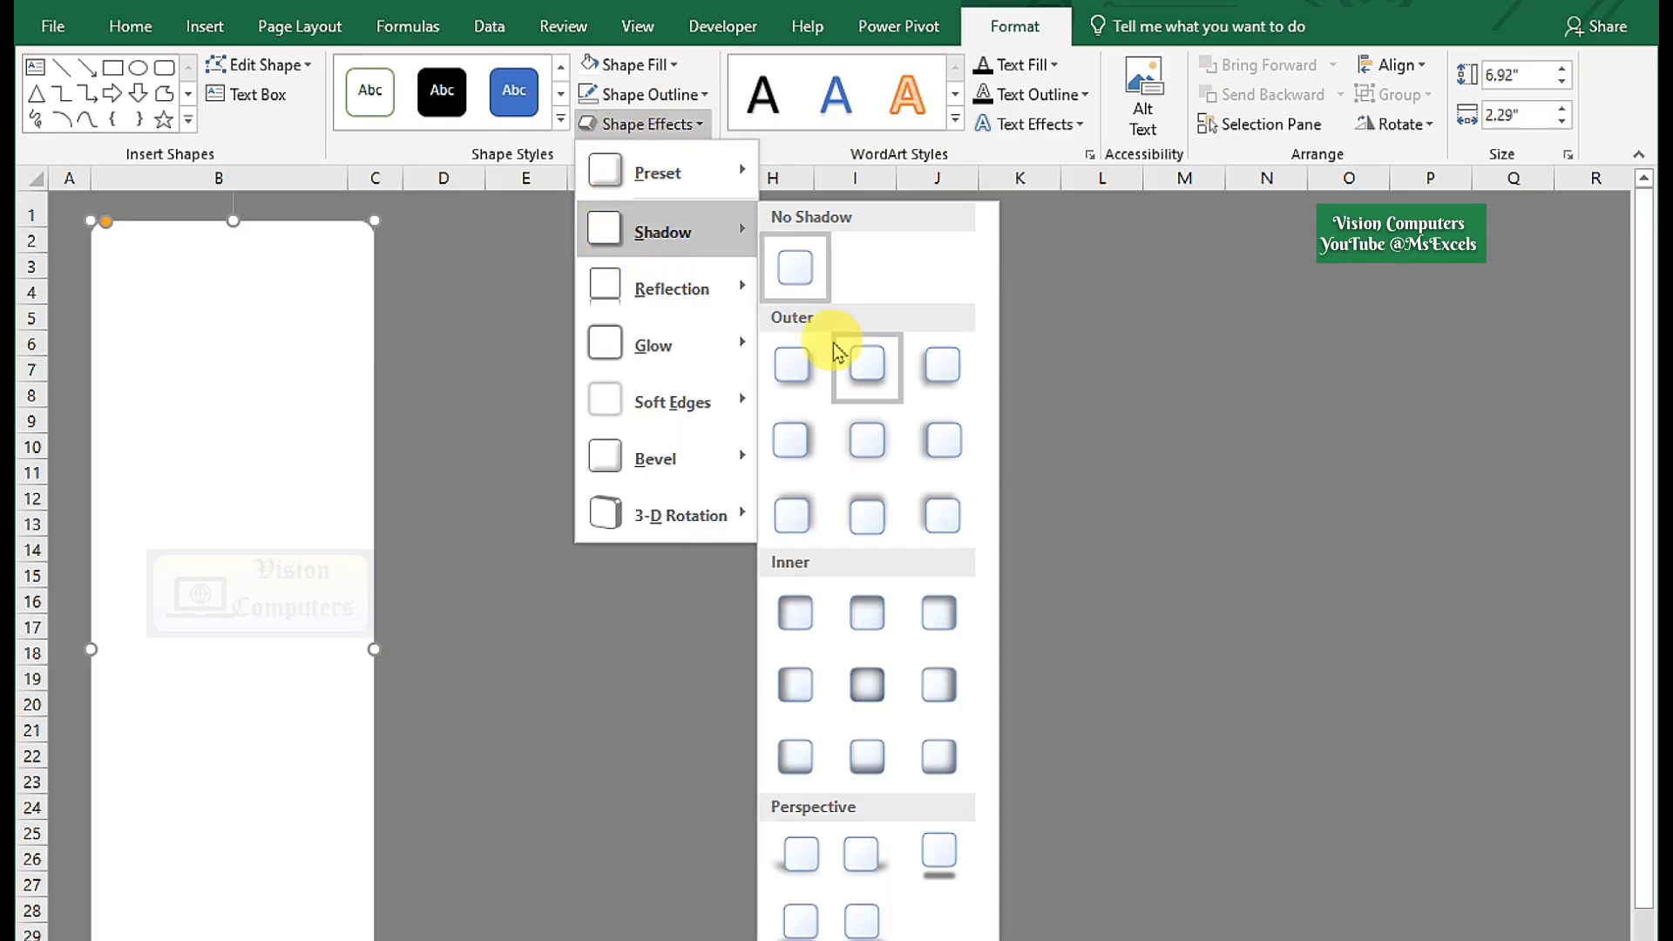
{"action": "left_click", "coordinate": [865, 443]}
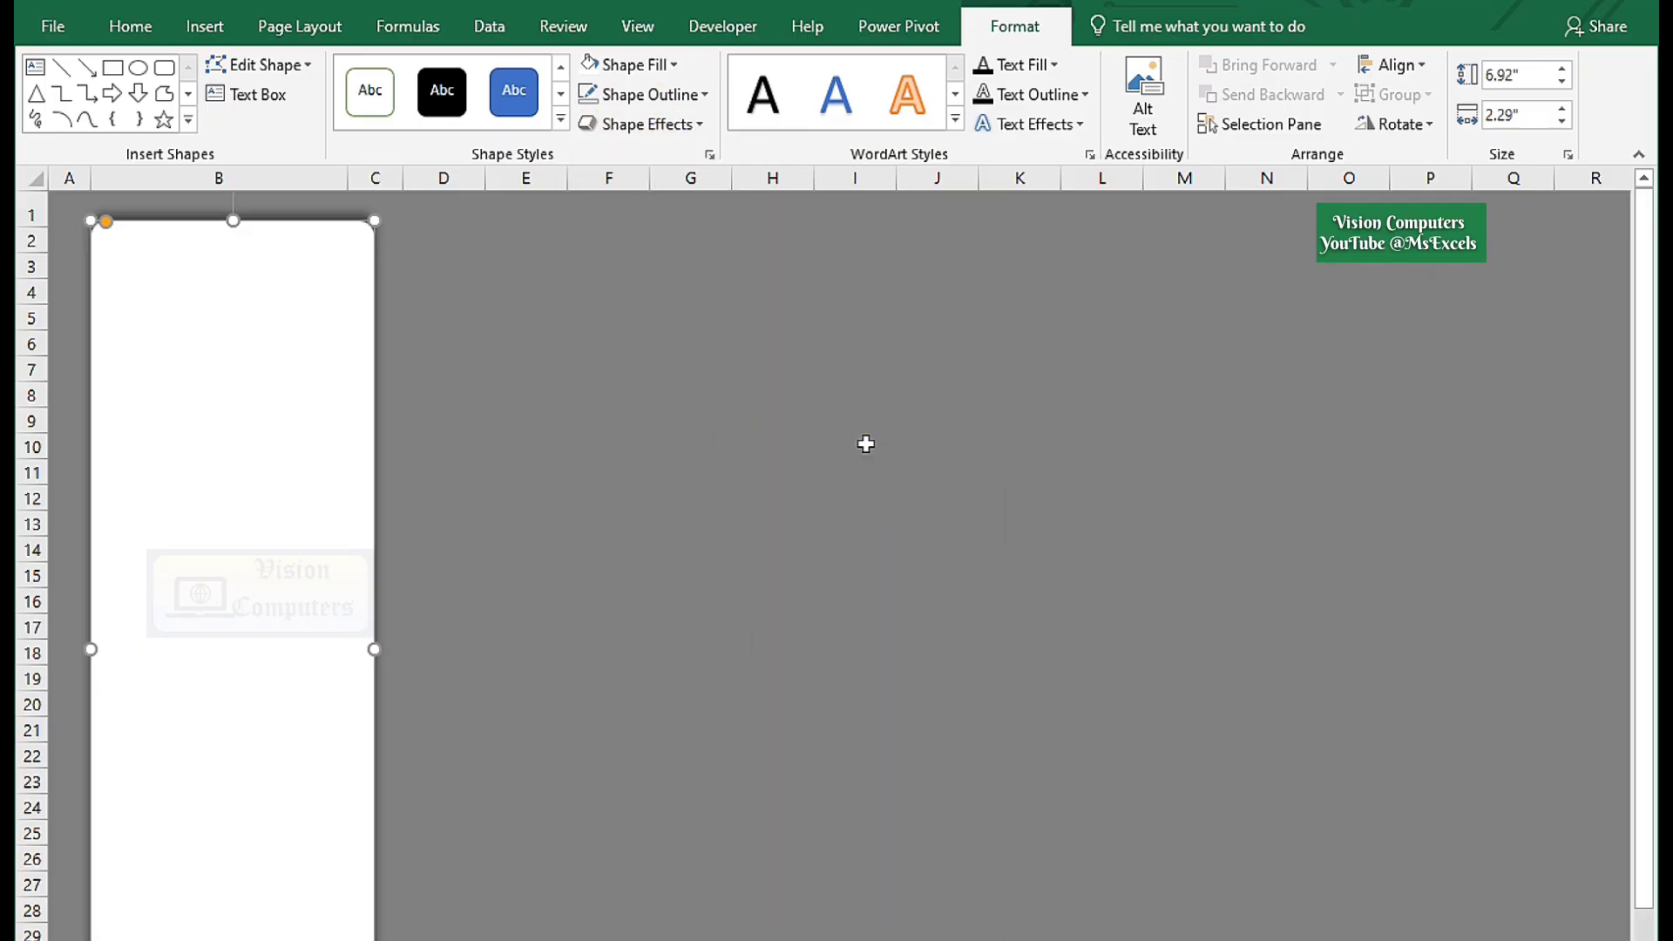
Draw a long white, outline-free rectangle header bar across the top of the sheet.
{"action": "left_click", "coordinate": [207, 30]}
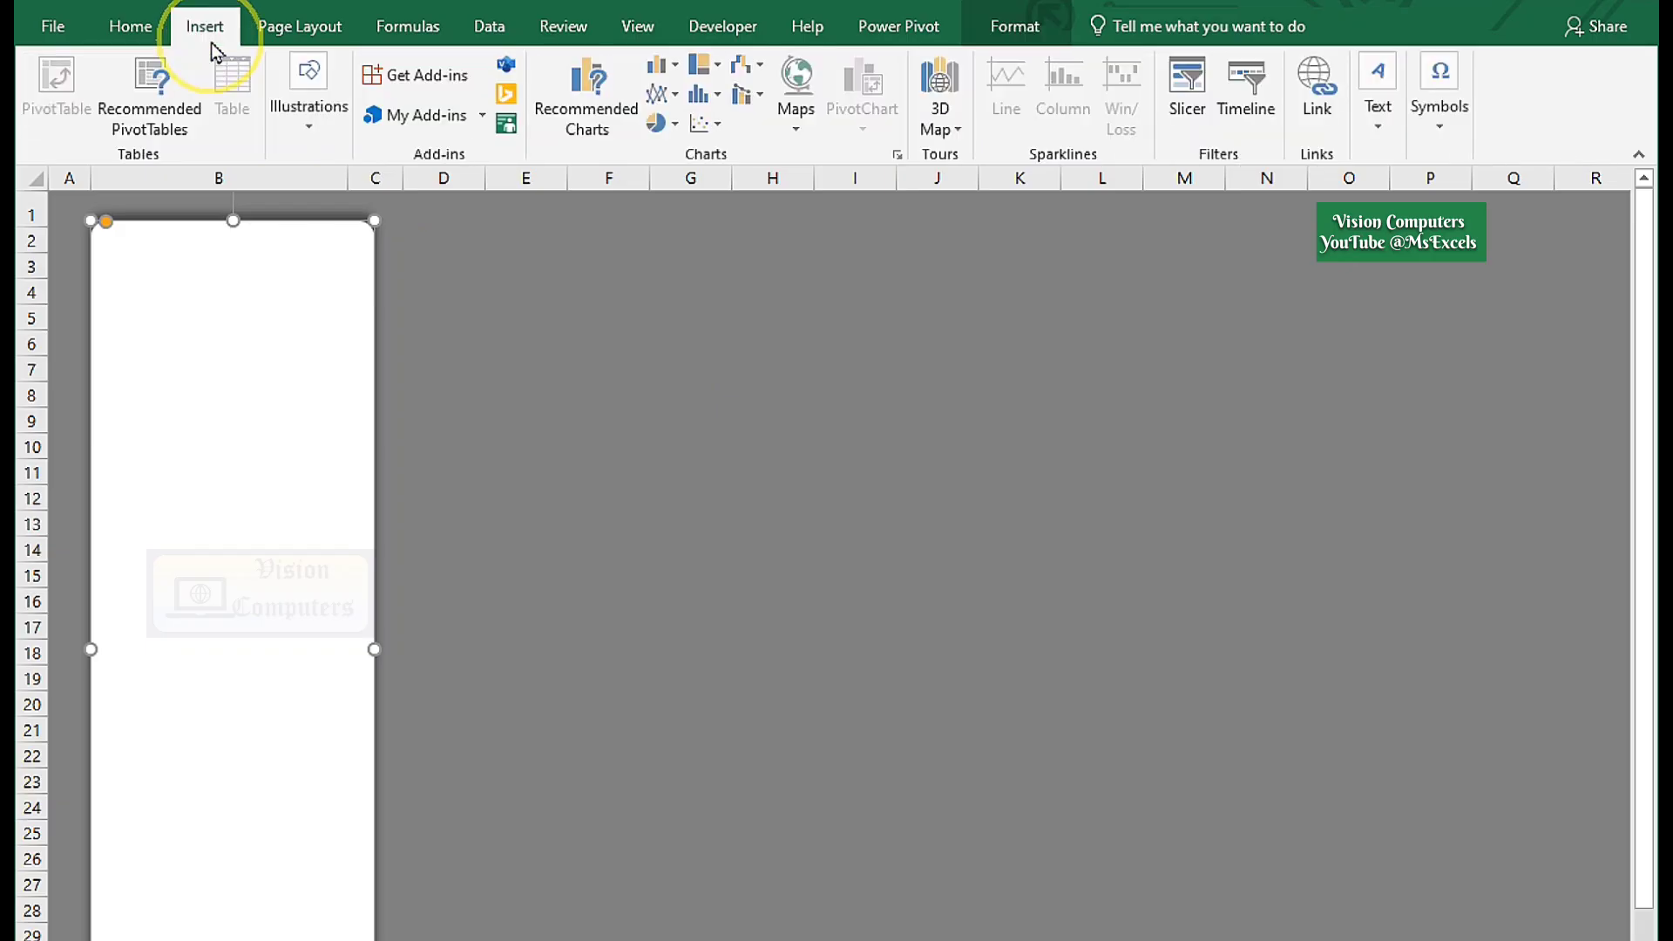
{"action": "left_click", "coordinate": [307, 100]}
{"action": "left_click", "coordinate": [416, 246]}
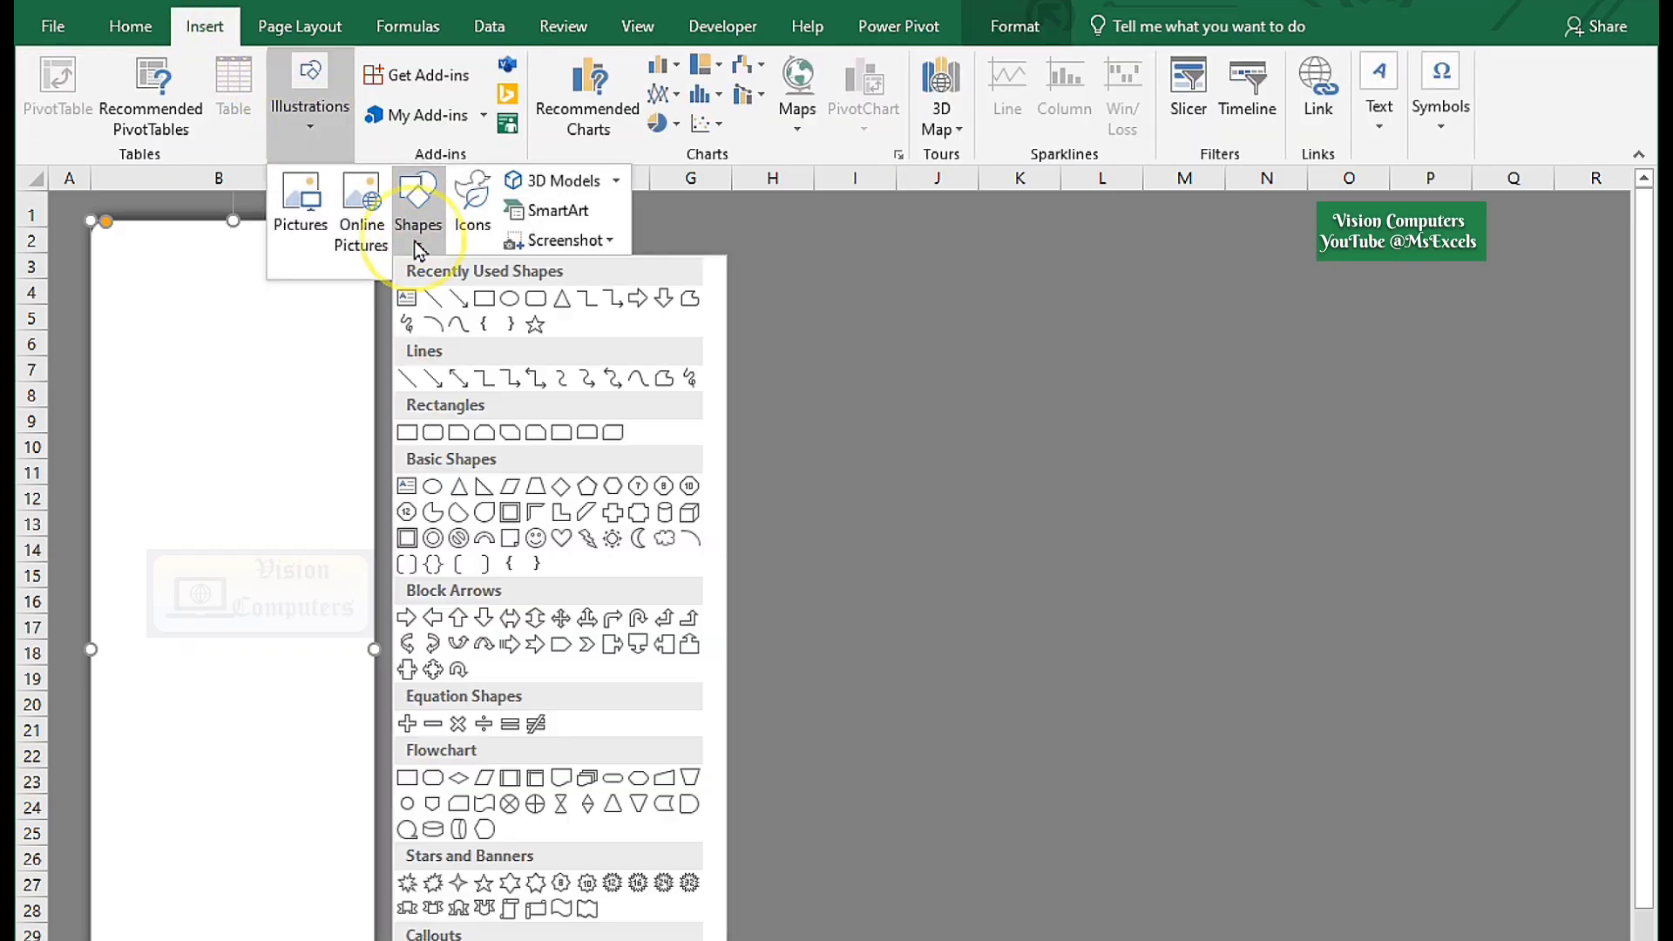
{"action": "left_click", "coordinate": [484, 299]}
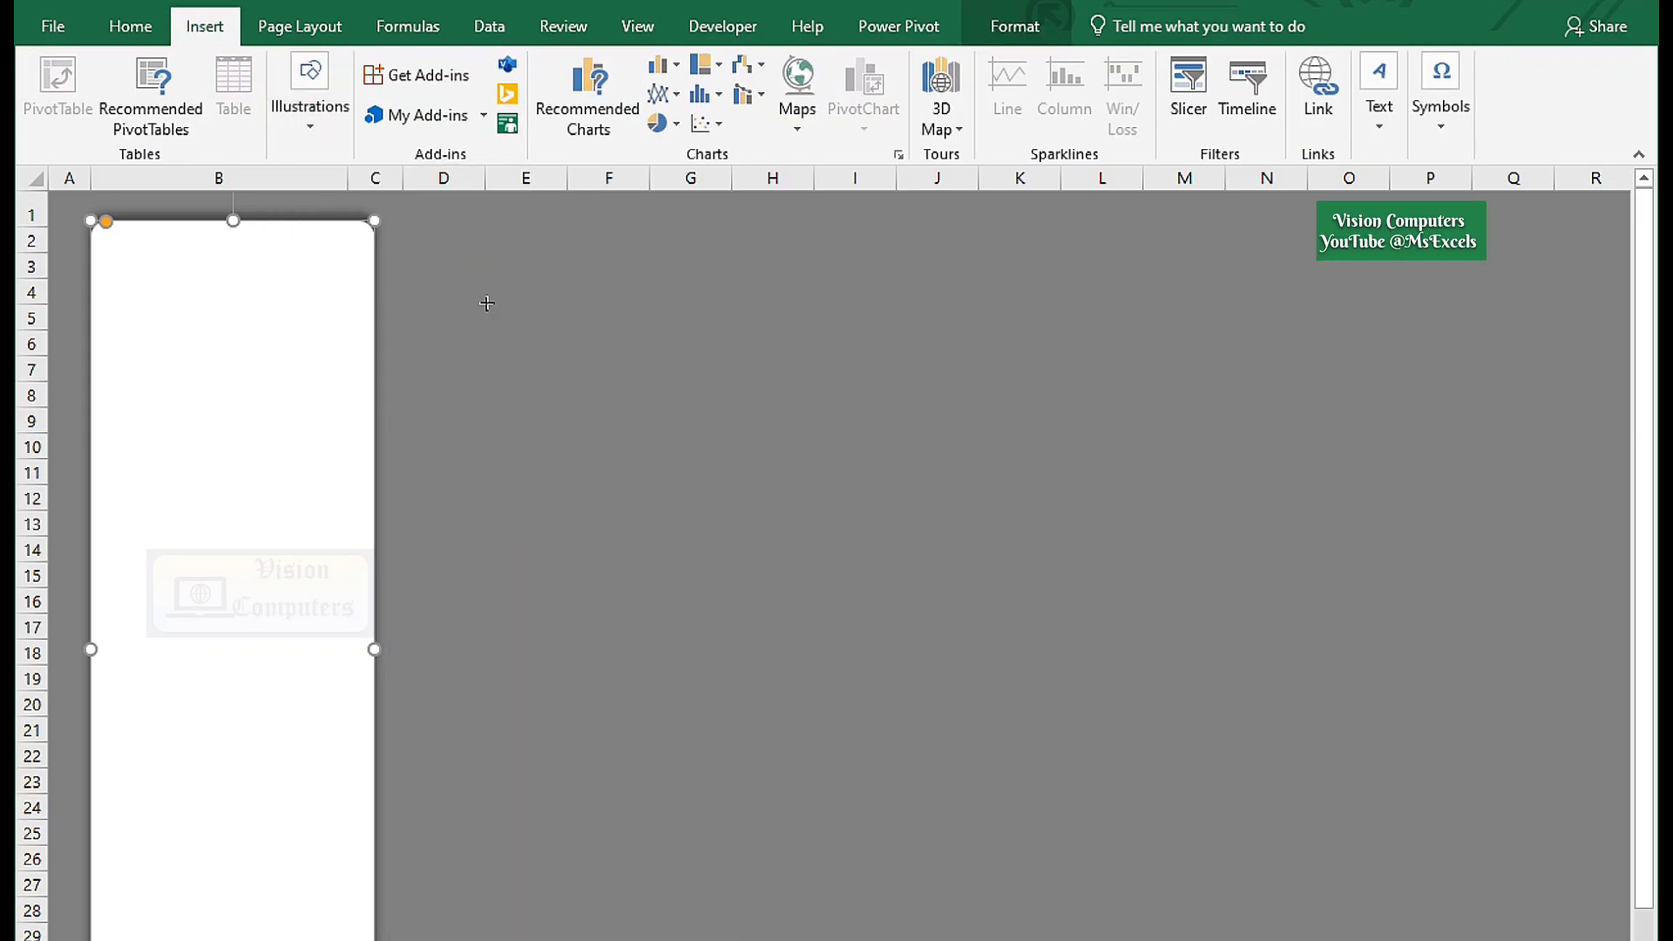
{"action": "mouse_move", "coordinate": [417, 219]}
{"action": "left_mouse_down"}
{"action": "mouse_move", "coordinate": [552, 288]}
{"action": "mouse_move", "coordinate": [1563, 297]}
{"action": "left_mouse_up"}
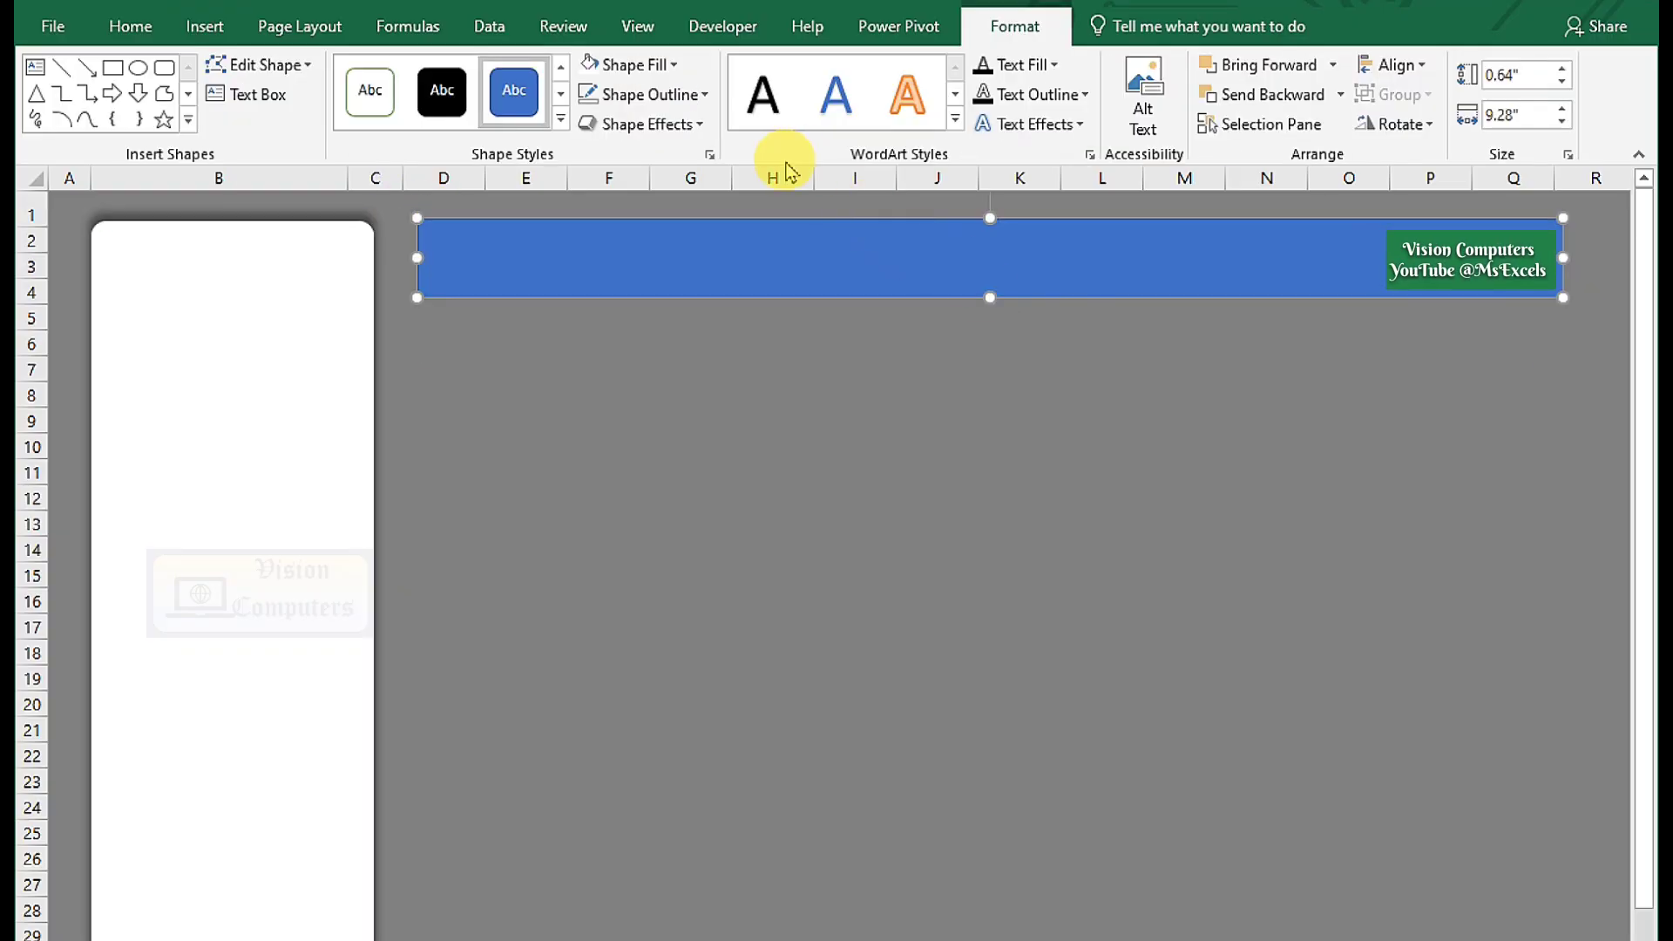
{"action": "left_click", "coordinate": [629, 65]}
{"action": "left_click", "coordinate": [590, 155]}
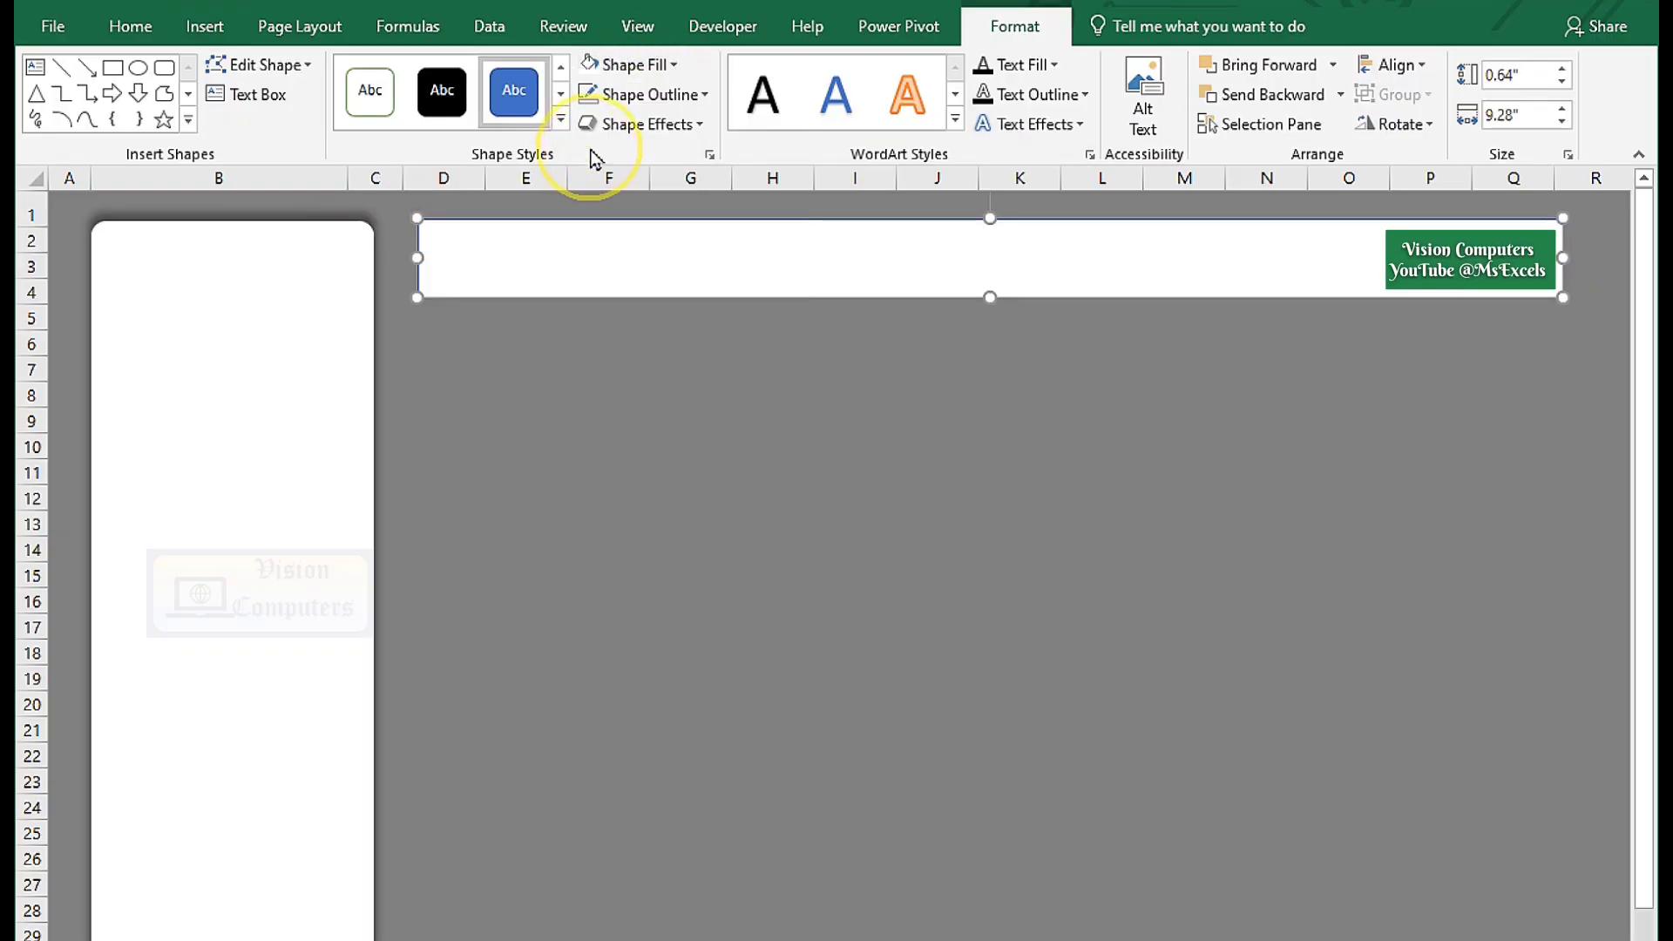
{"action": "left_click", "coordinate": [620, 94]}
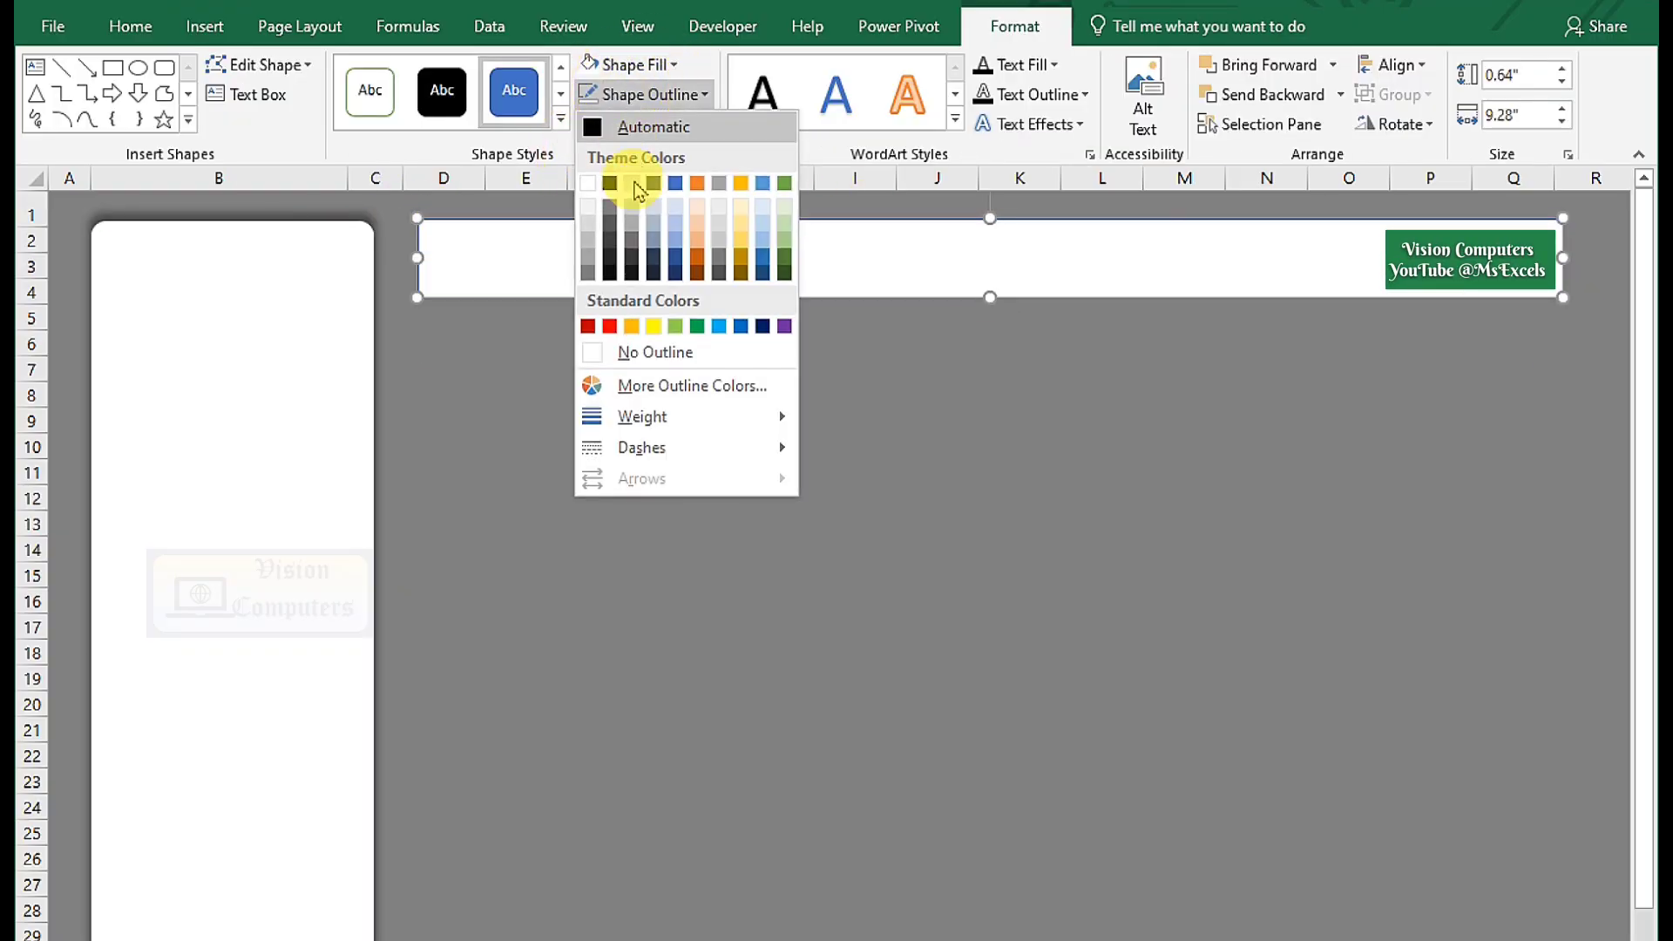
{"action": "left_click", "coordinate": [651, 354]}
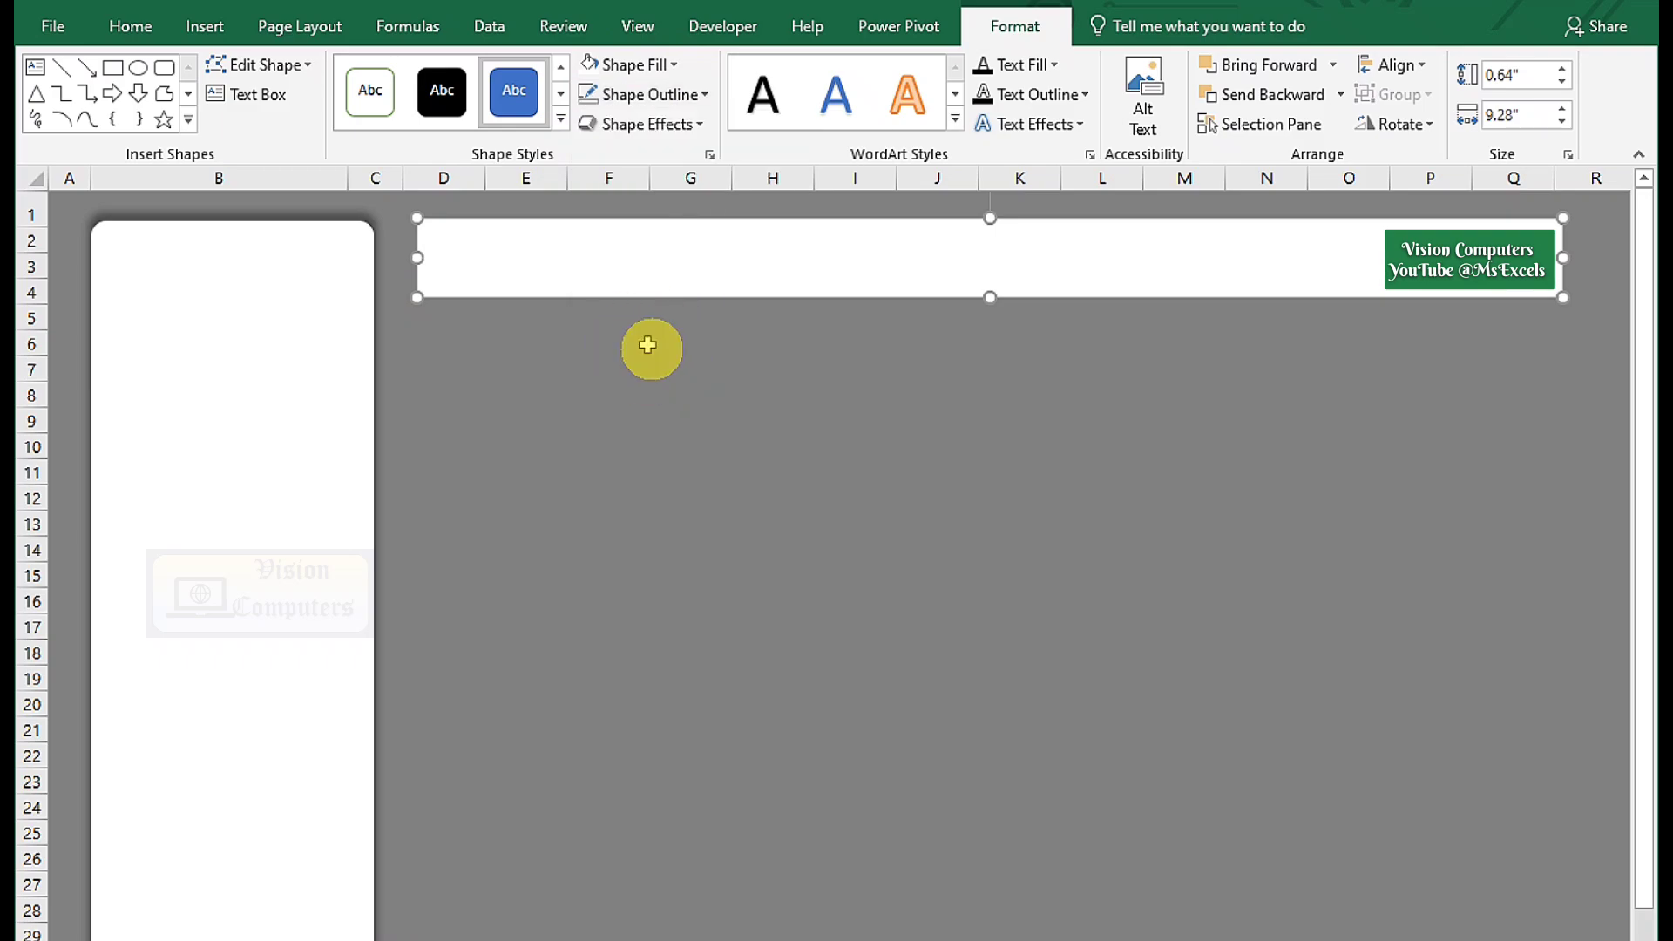
Format the 'School Management System' title as bold black 20-point text, centred both ways.
{"action": "left_click", "coordinate": [131, 26]}
{"action": "left_click", "coordinate": [377, 114]}
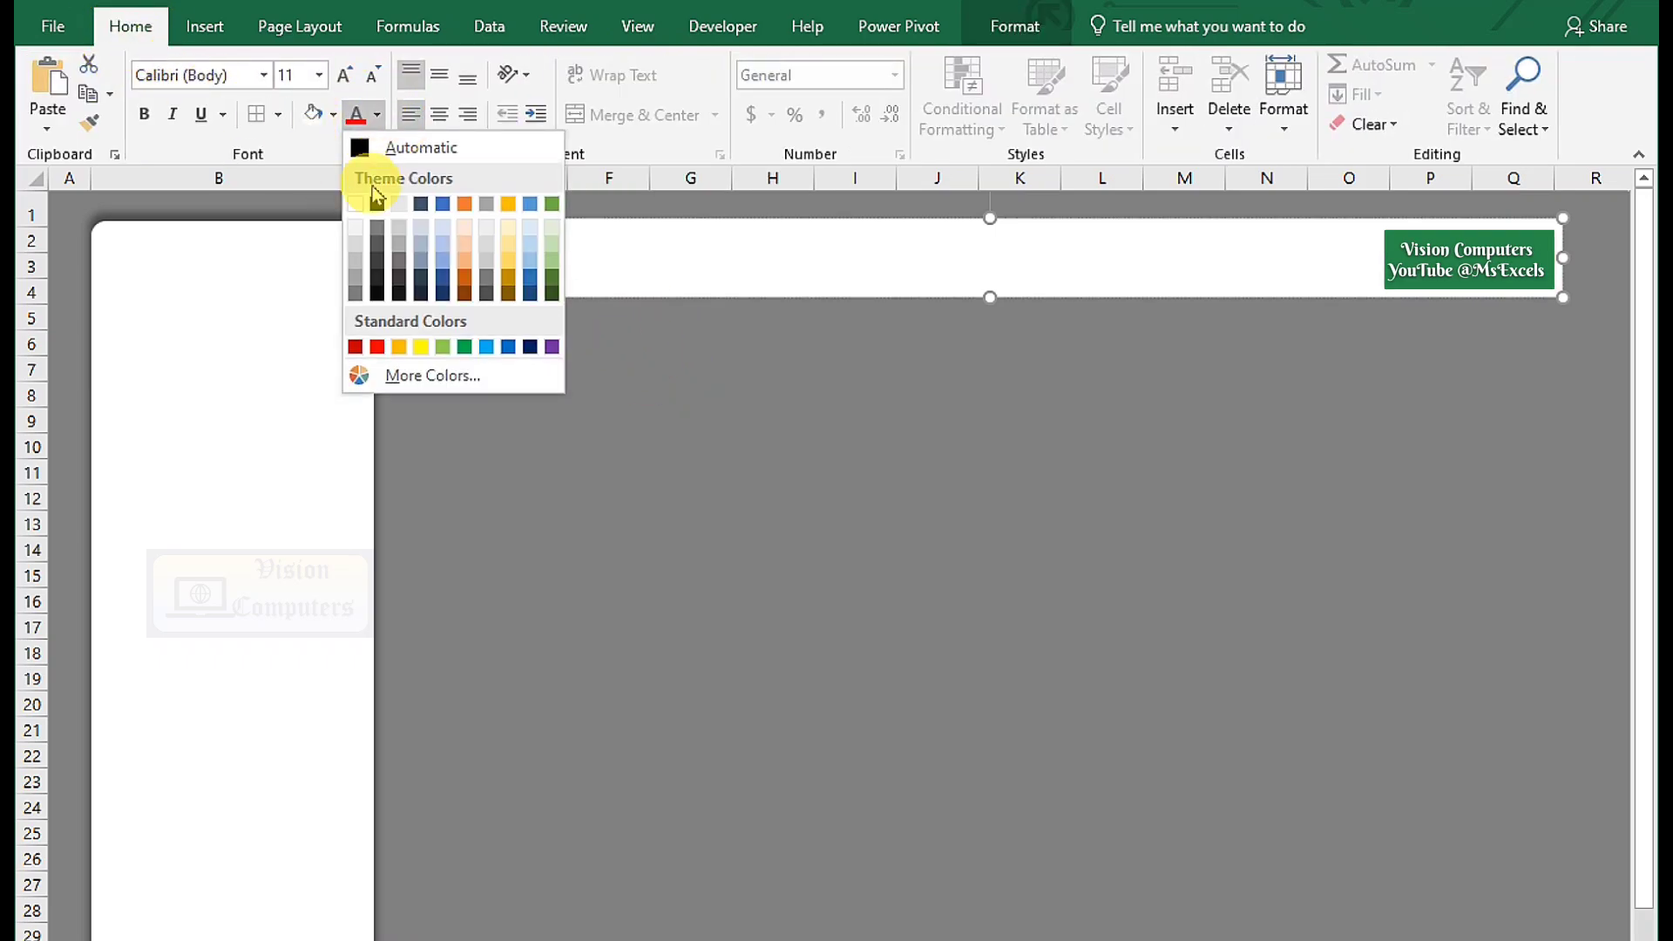
{"action": "left_click", "coordinate": [377, 203]}
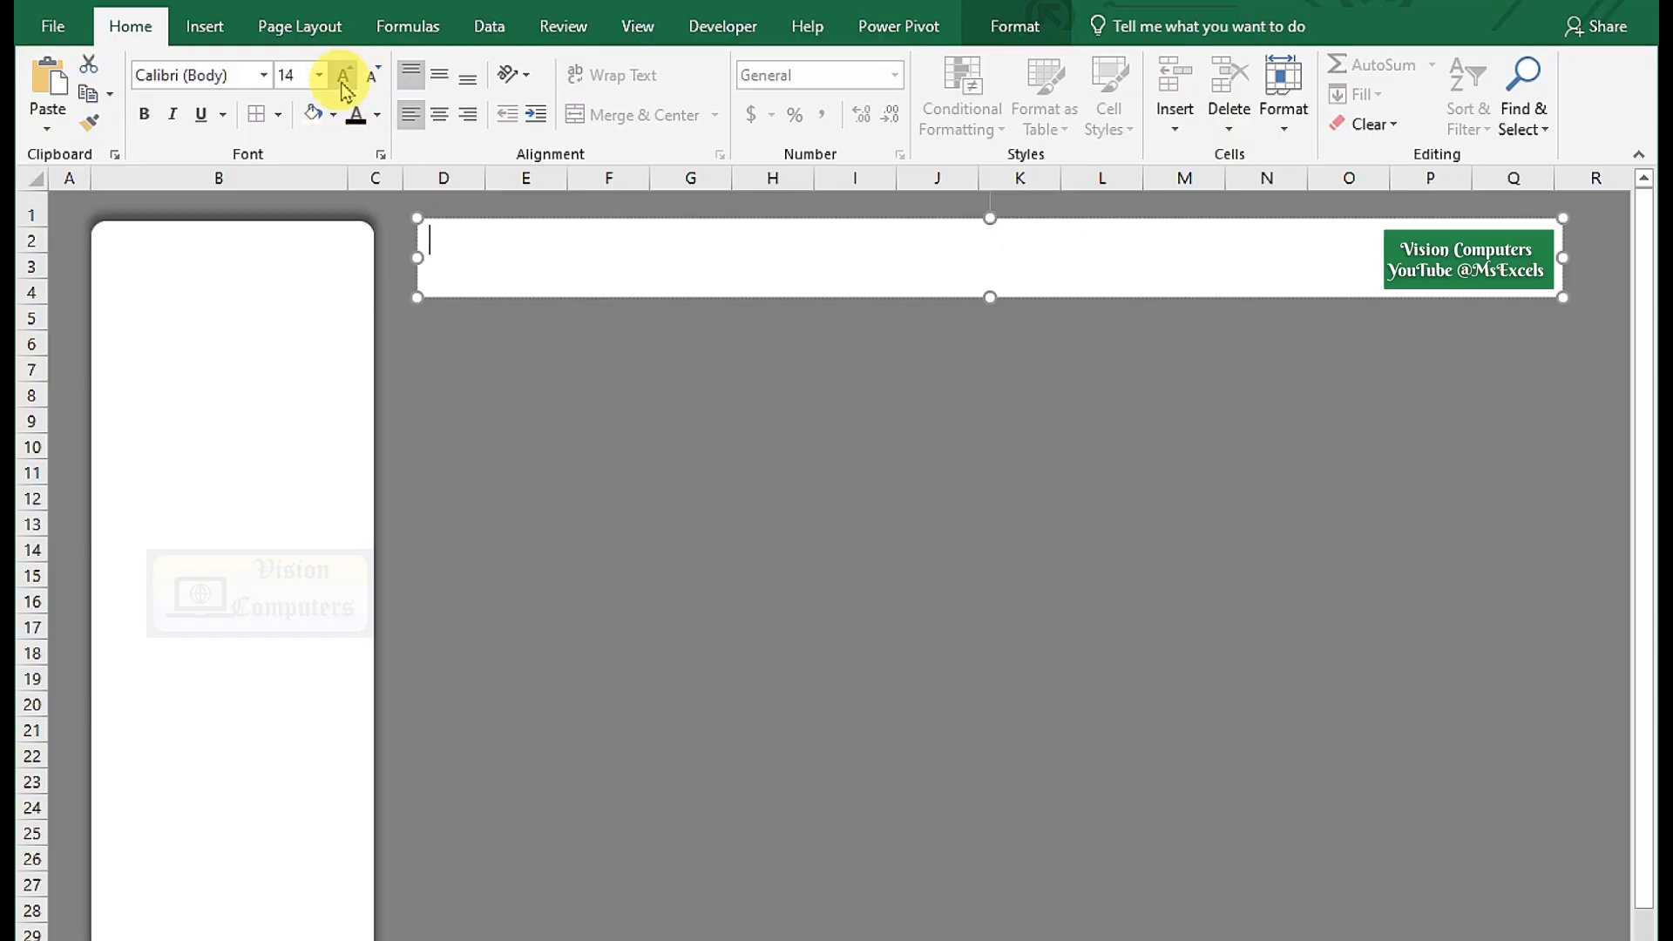
{"action": "left_click", "coordinate": [506, 369]}
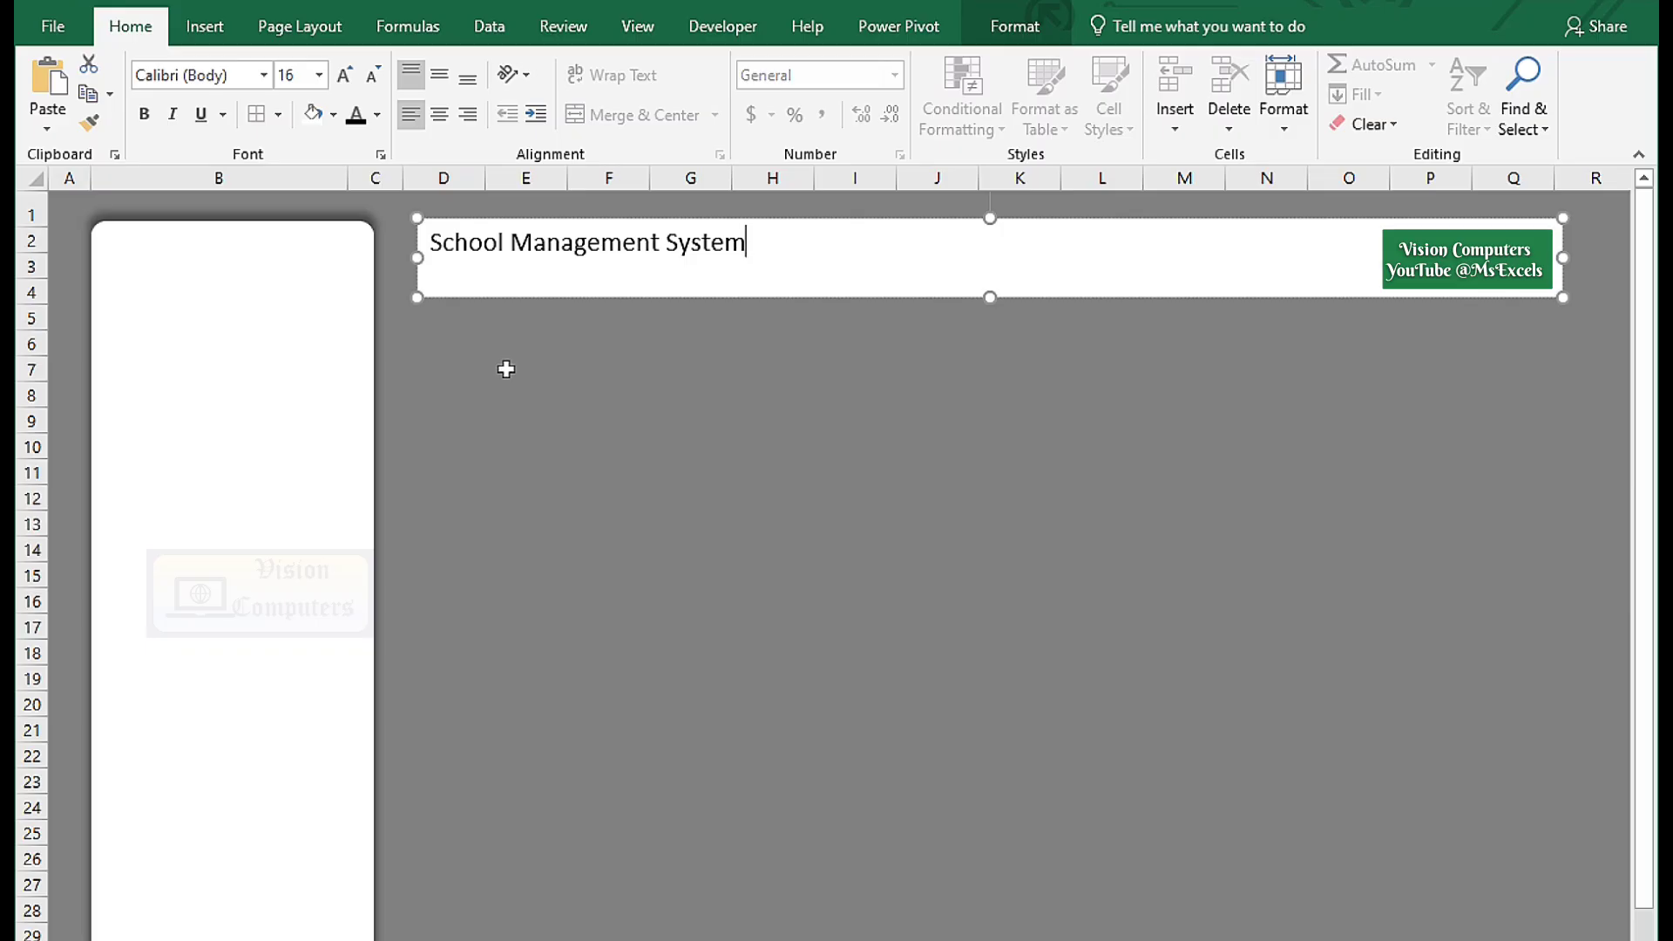
{"action": "key", "text": "ctrl+a"}
{"action": "left_click", "coordinate": [174, 122]}
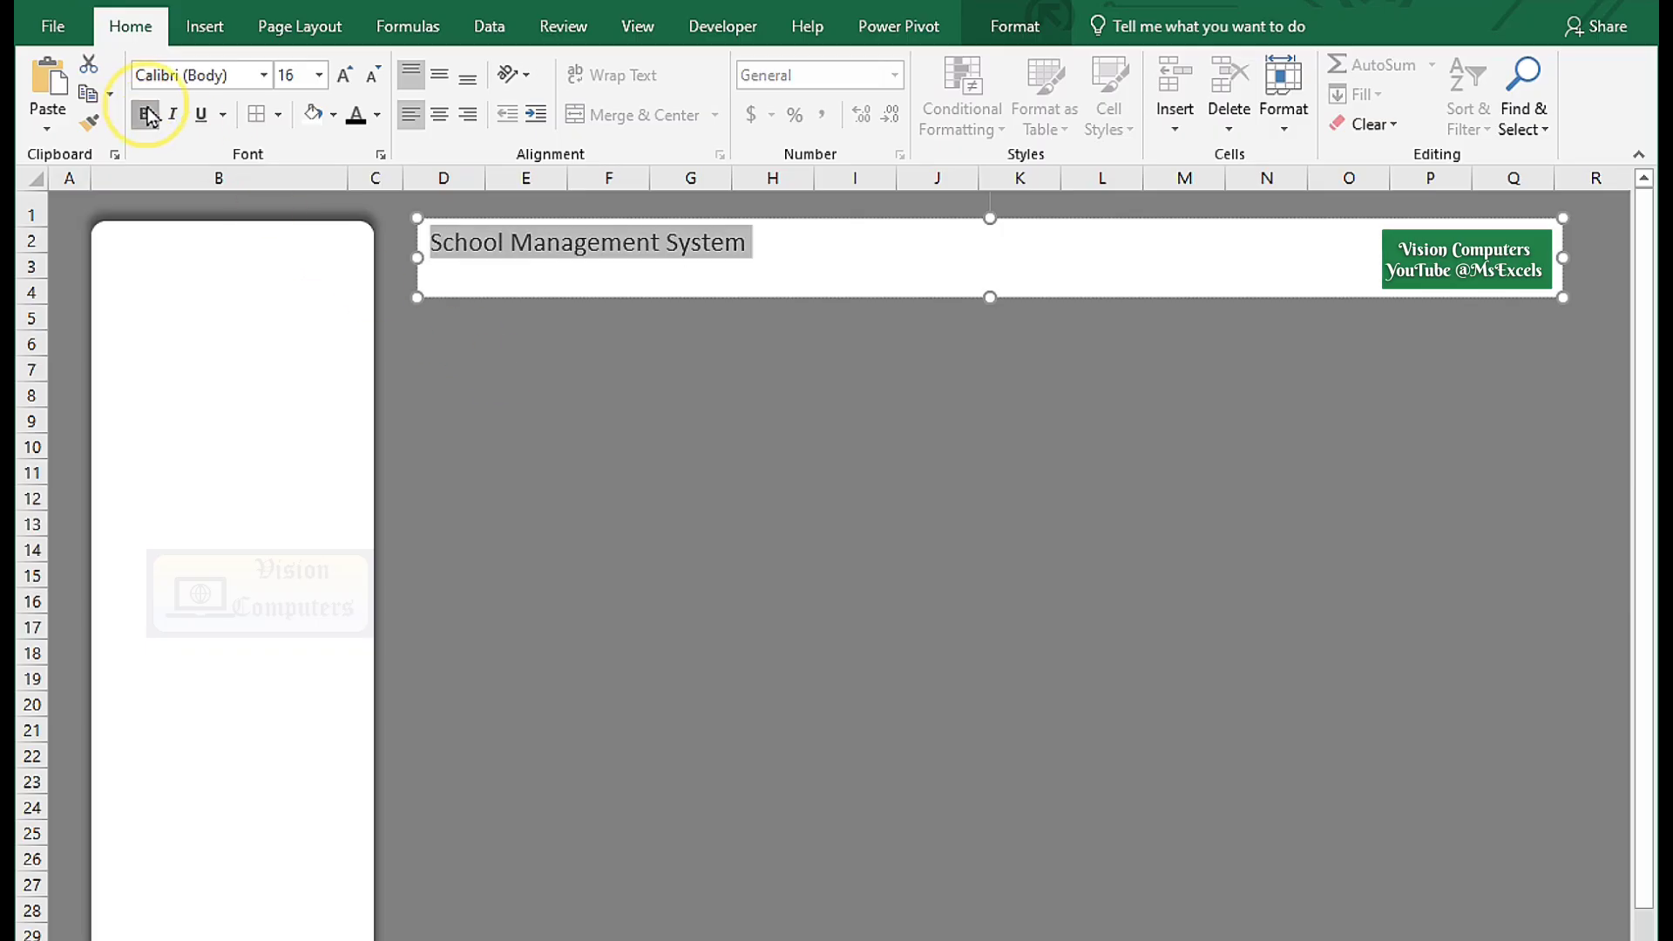
{"action": "left_click", "coordinate": [148, 116]}
{"action": "left_click", "coordinate": [439, 115]}
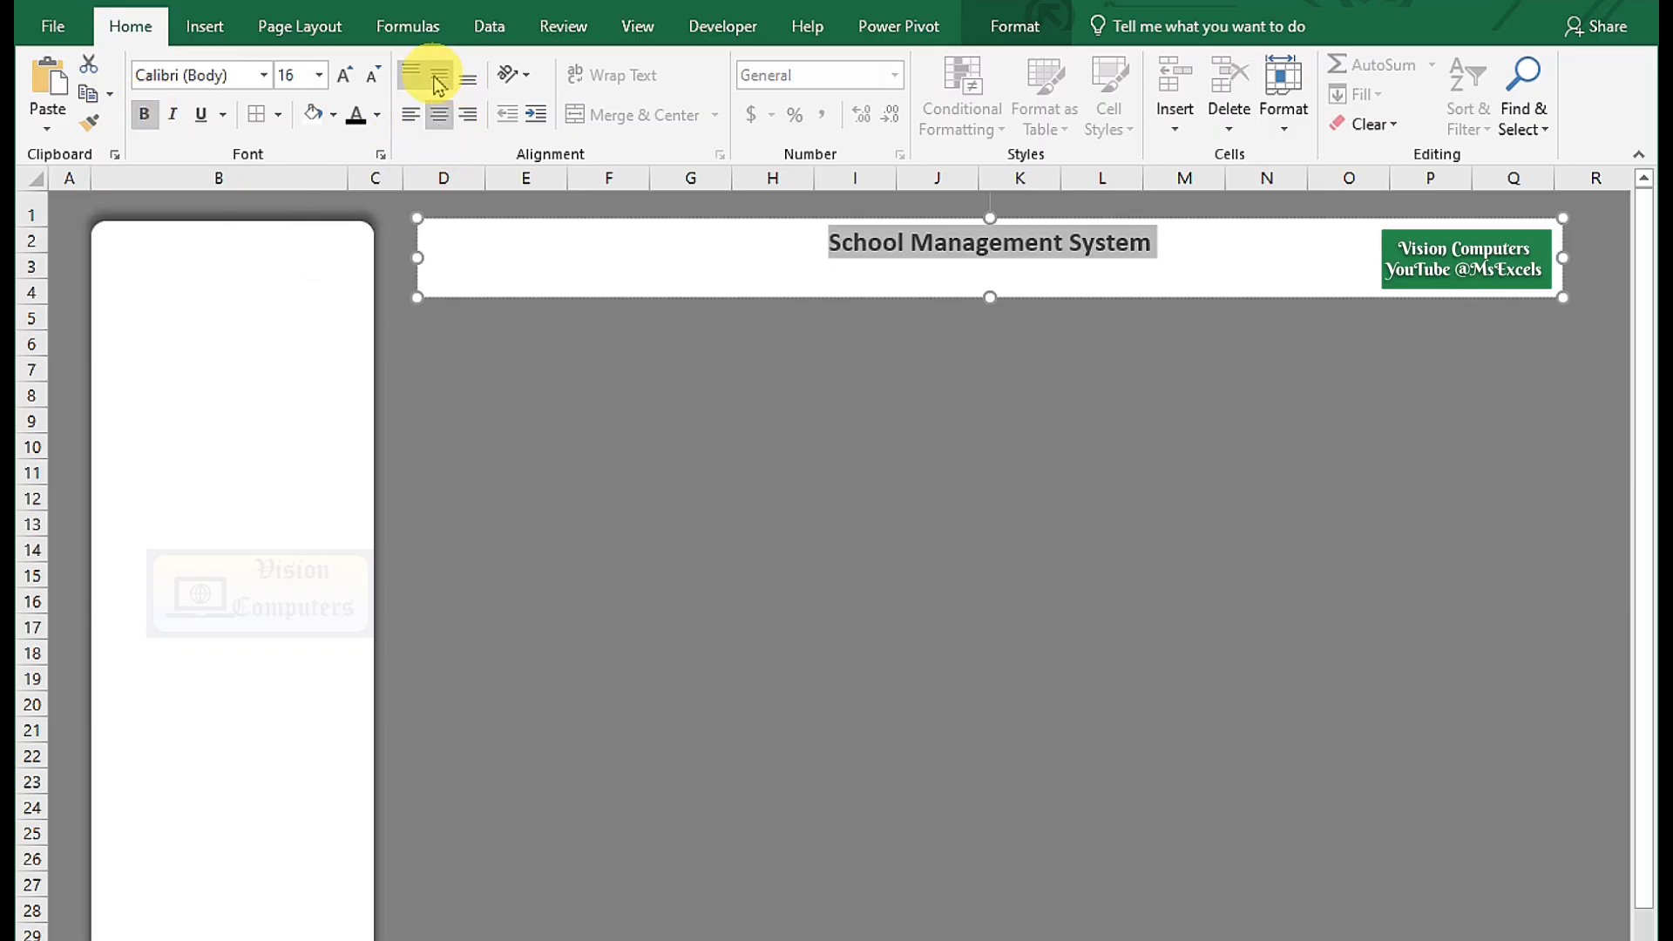
{"action": "left_click", "coordinate": [439, 78]}
{"action": "left_click", "coordinate": [347, 75]}
{"action": "left_click", "coordinate": [348, 75]}
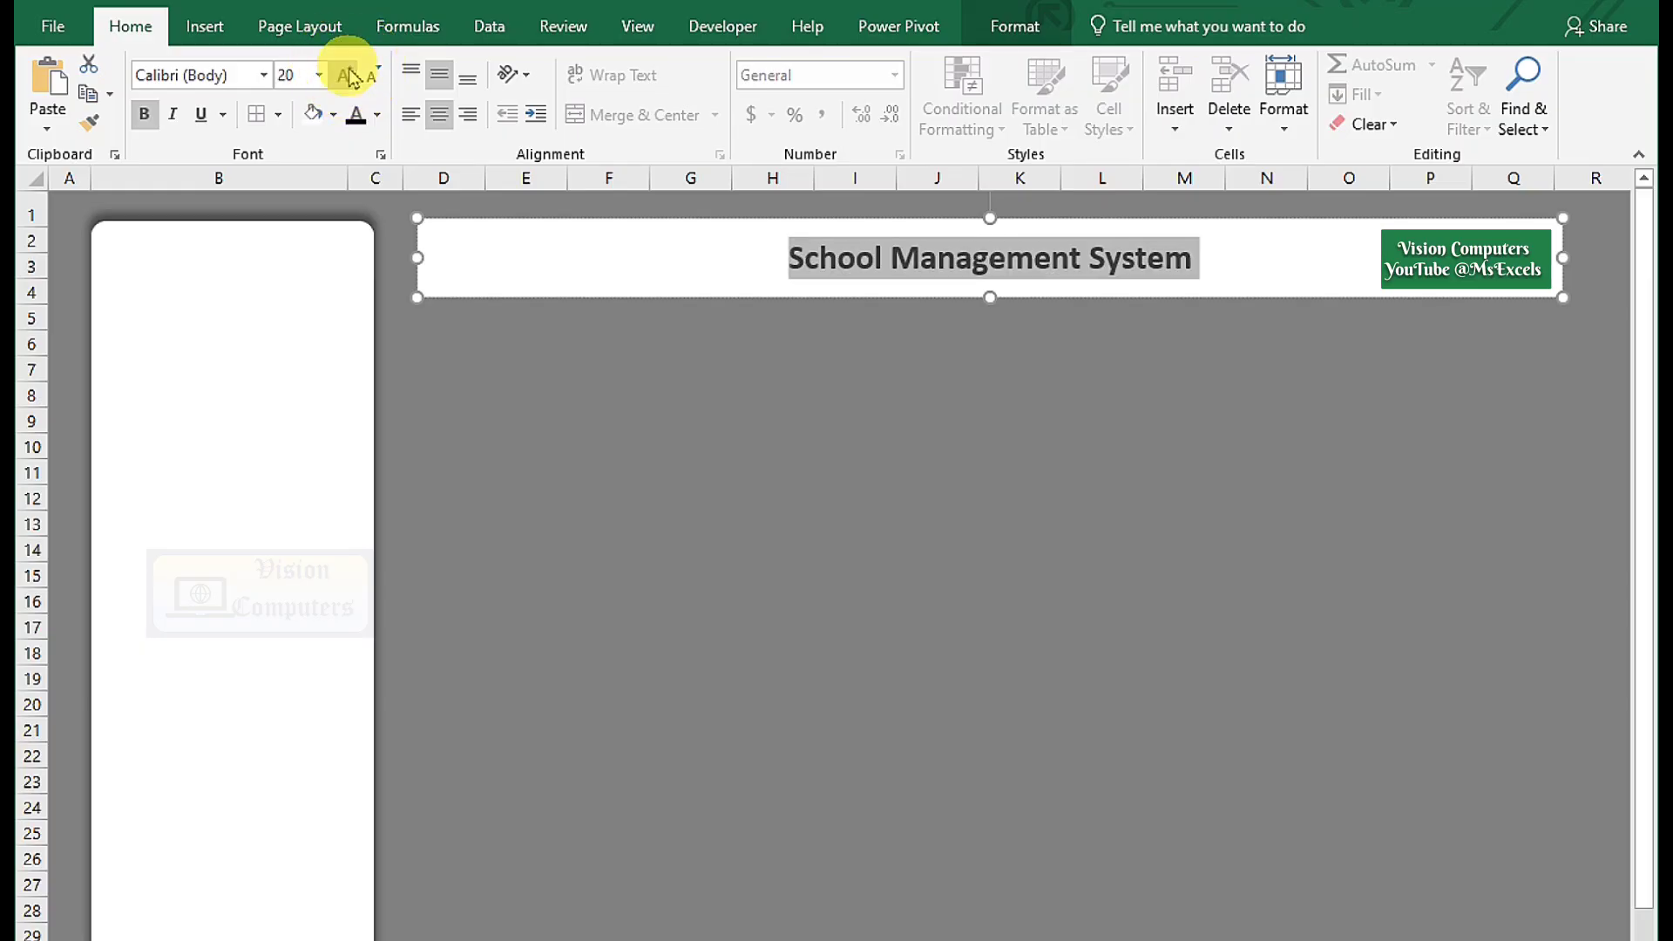
{"action": "left_click", "coordinate": [554, 448]}
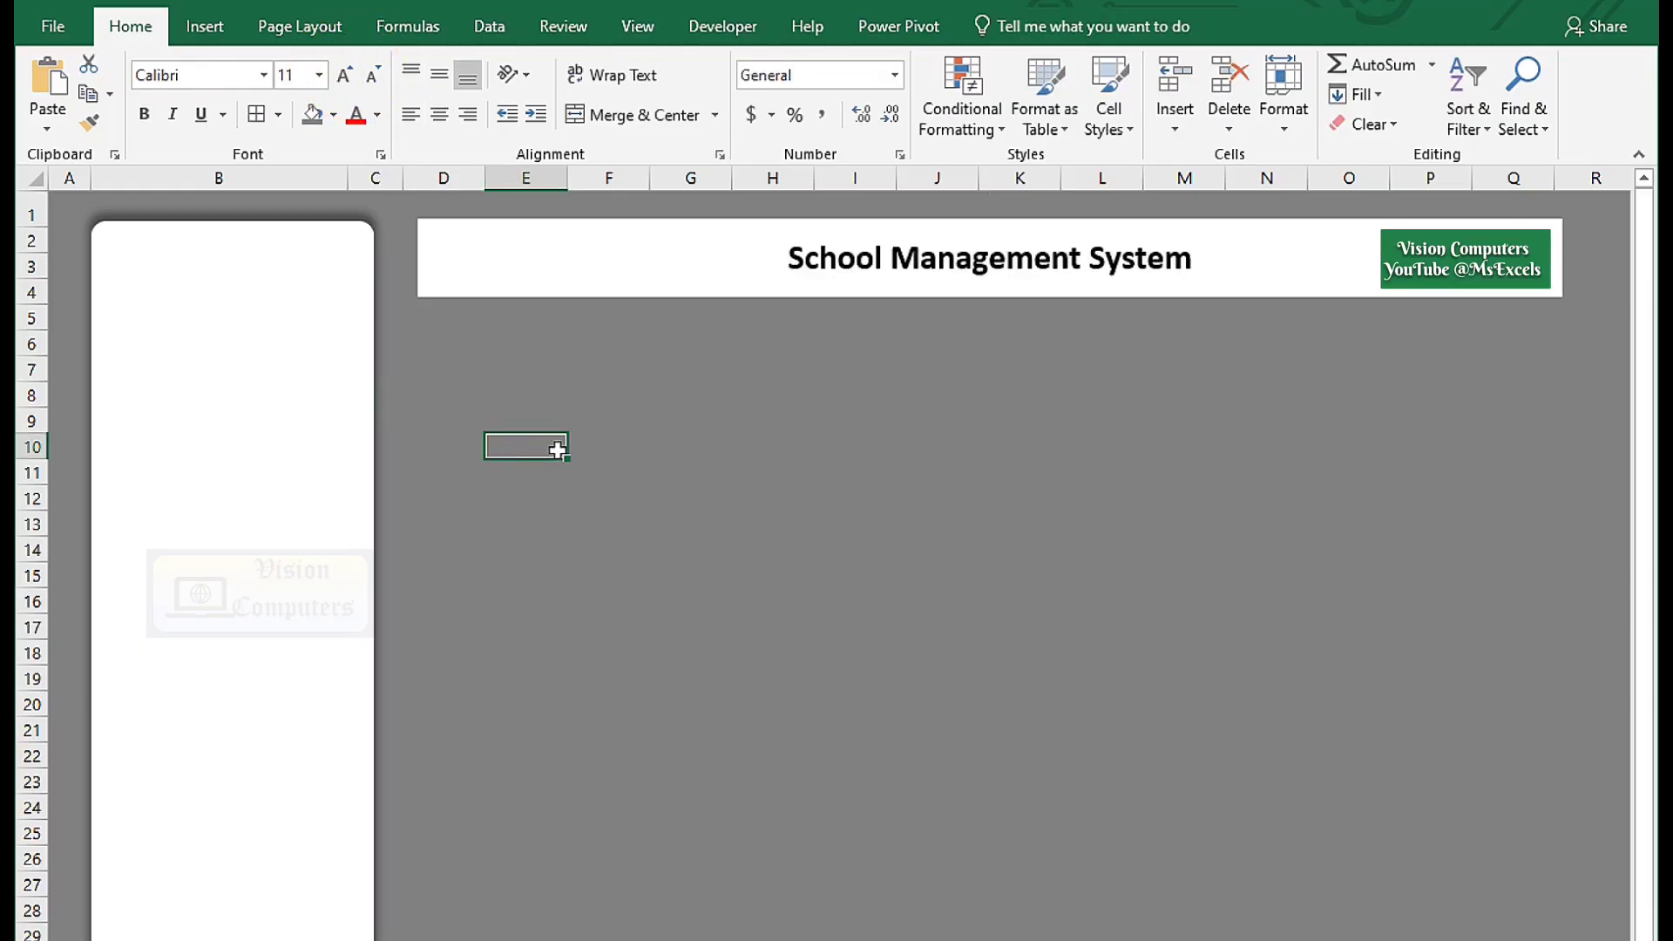
Duplicate the header bar below it, clear its text and shrink it into a card.
{"action": "left_click_drag", "start_coordinate": [567, 291], "coordinate": [574, 391]}
{"action": "left_click", "coordinate": [789, 353]}
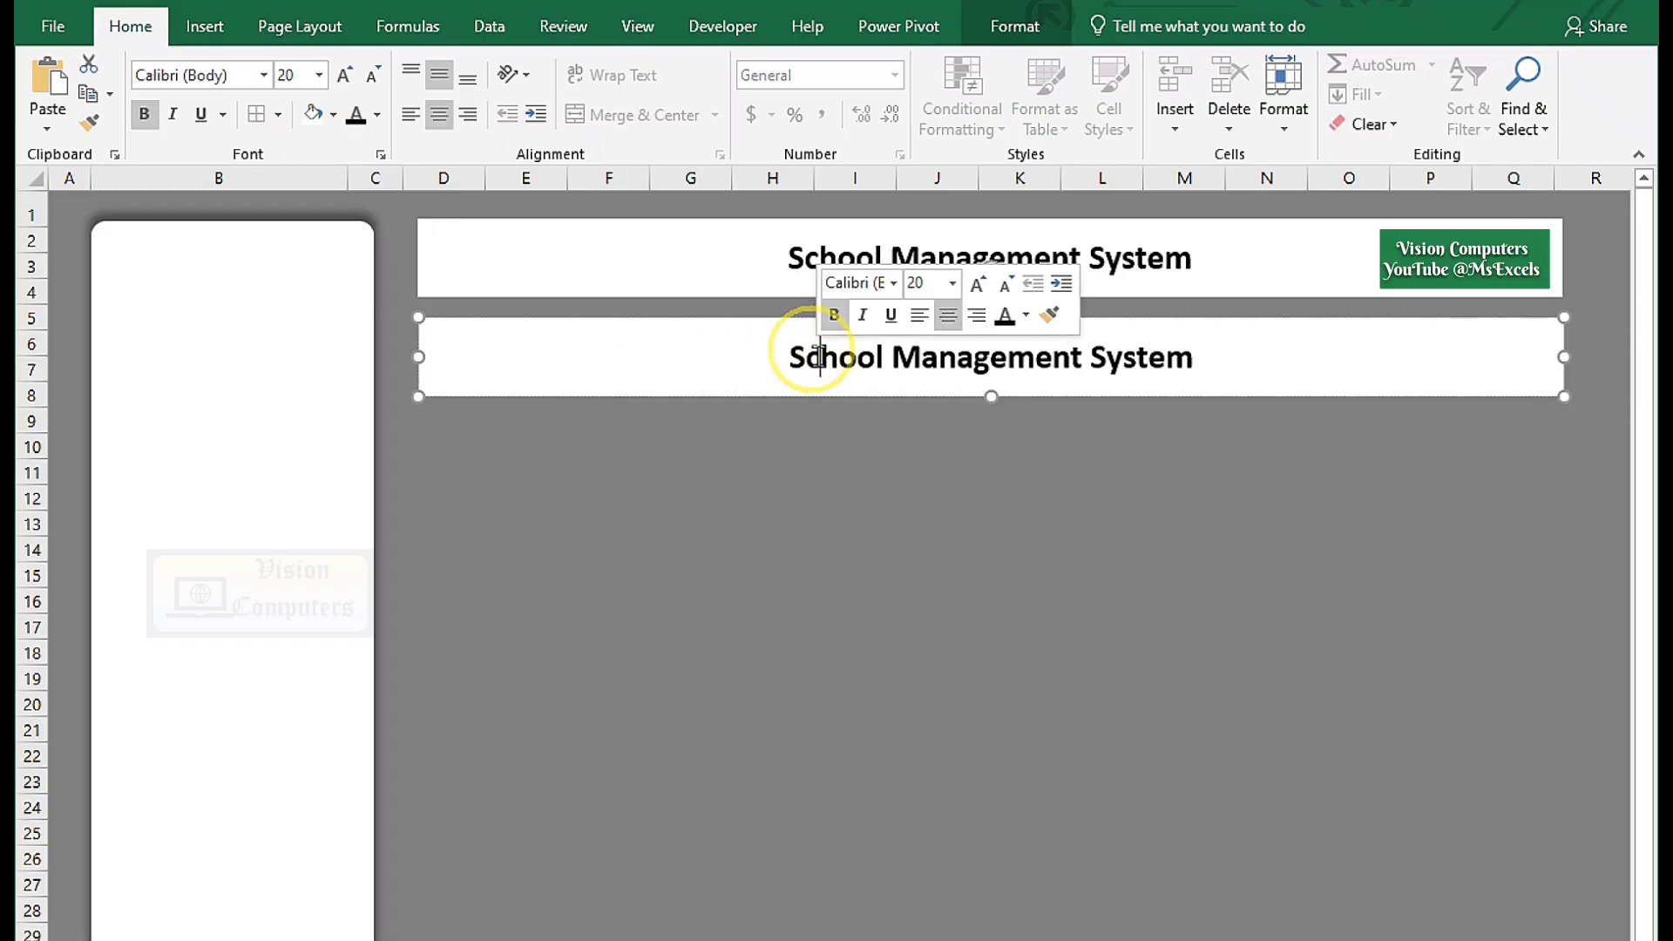
{"action": "key", "text": "ctrl+a"}
{"action": "key", "text": "Delete"}
{"action": "left_click_drag", "start_coordinate": [1569, 397], "coordinate": [736, 457]}
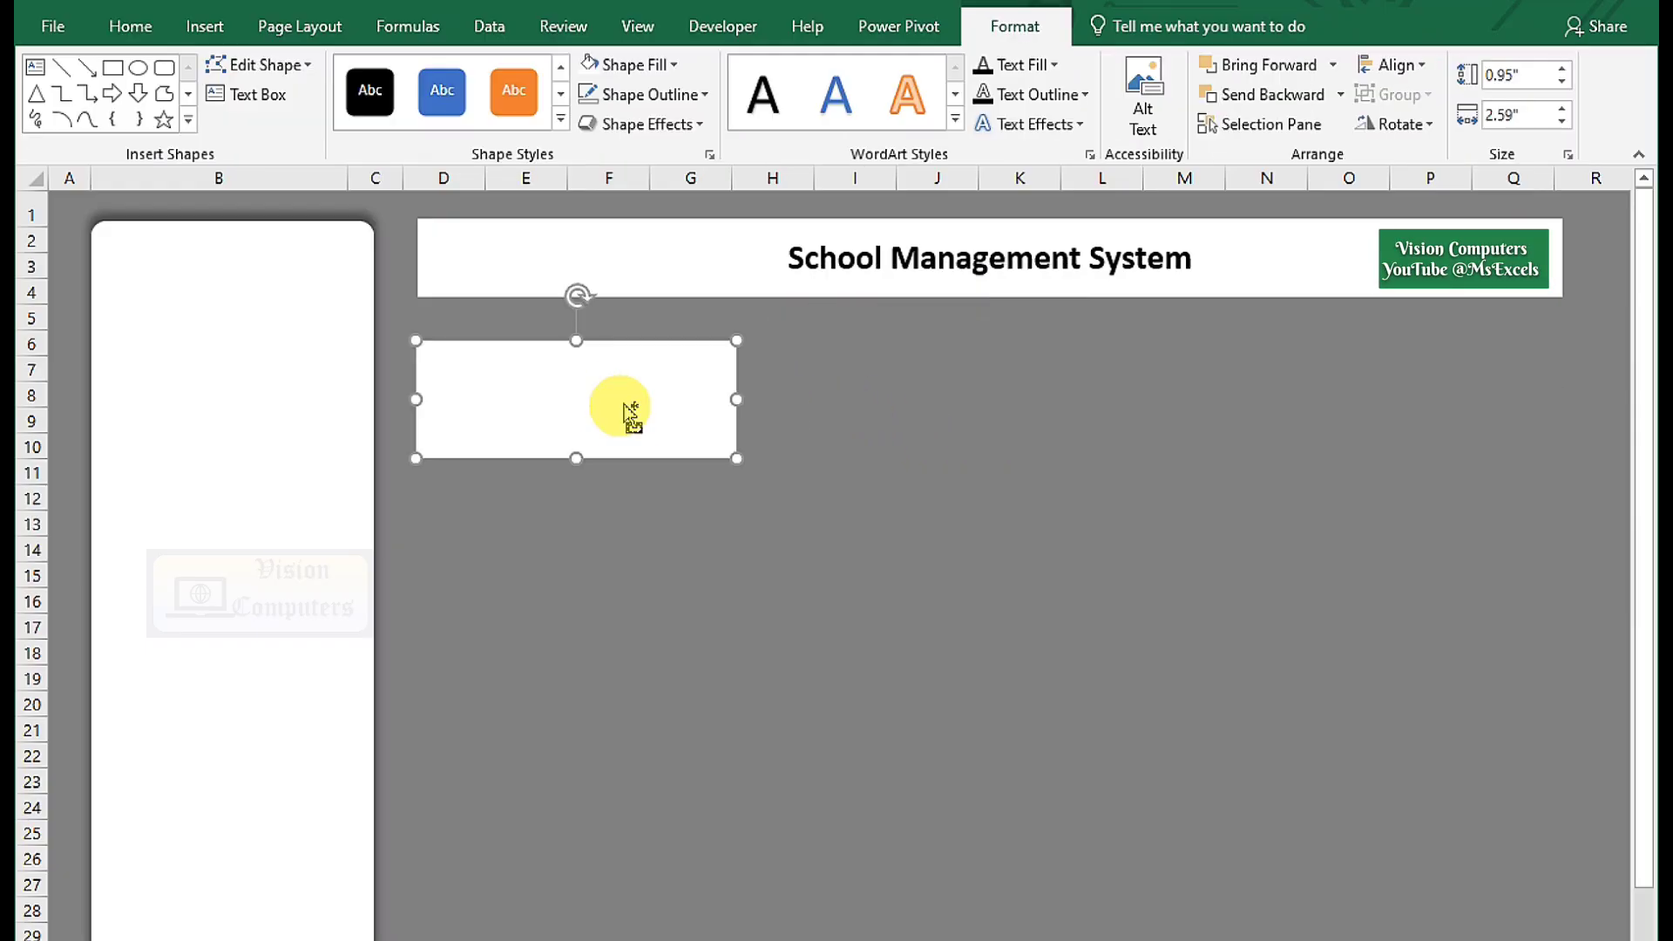
Copy the card to make a row of three cards and select all three.
{"action": "left_click_drag", "start_coordinate": [630, 415], "coordinate": [1434, 428]}
{"action": "left_click", "coordinate": [1090, 418]}
{"action": "left_click_drag", "start_coordinate": [1090, 419], "coordinate": [1086, 433]}
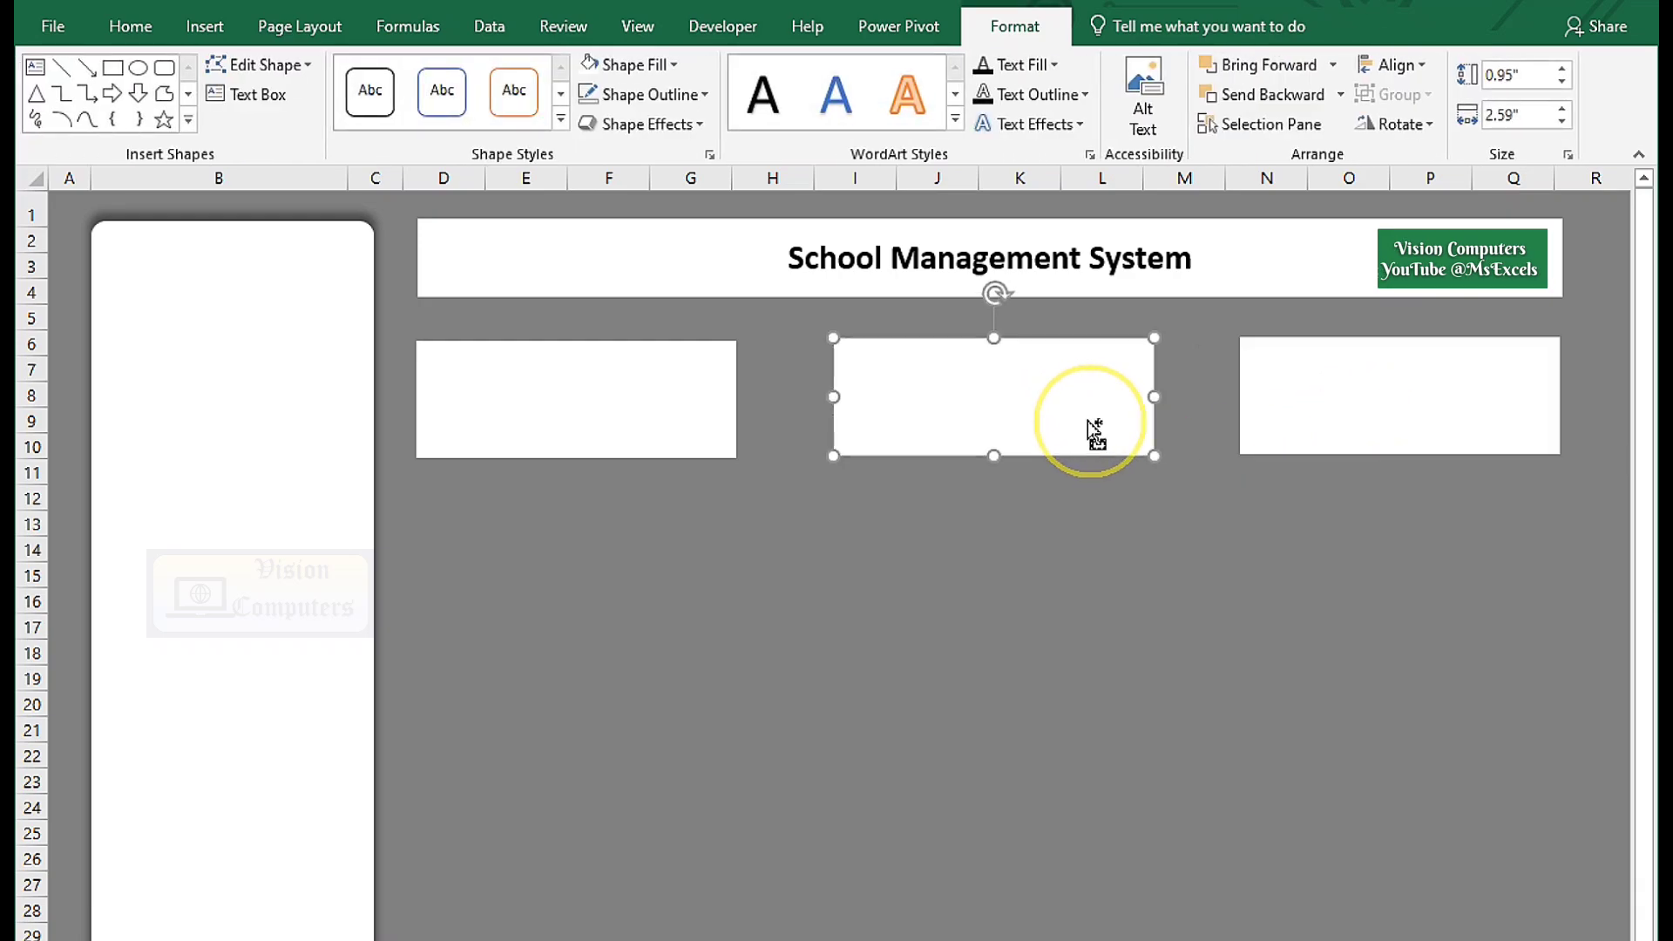
{"action": "left_click", "coordinate": [691, 425], "text": "shift"}
{"action": "left_click", "coordinate": [1278, 438], "text": "shift"}
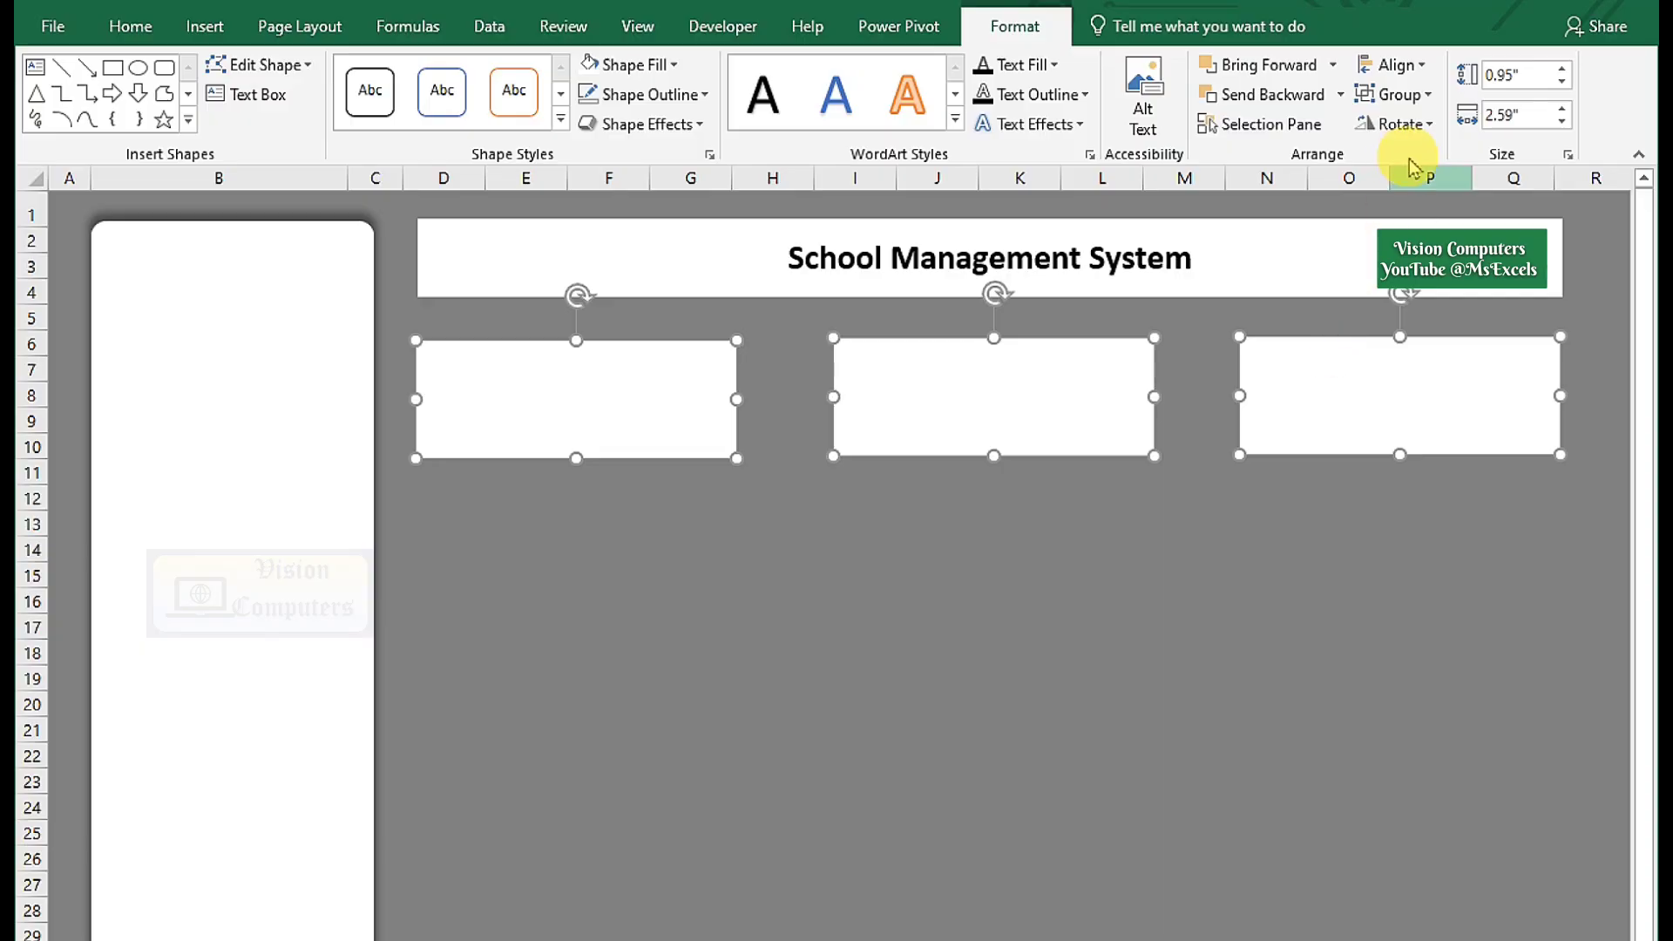
Align the three cards evenly along their bottoms, then copy them below the row.
{"action": "left_click", "coordinate": [1396, 65]}
{"action": "left_click", "coordinate": [1446, 319]}
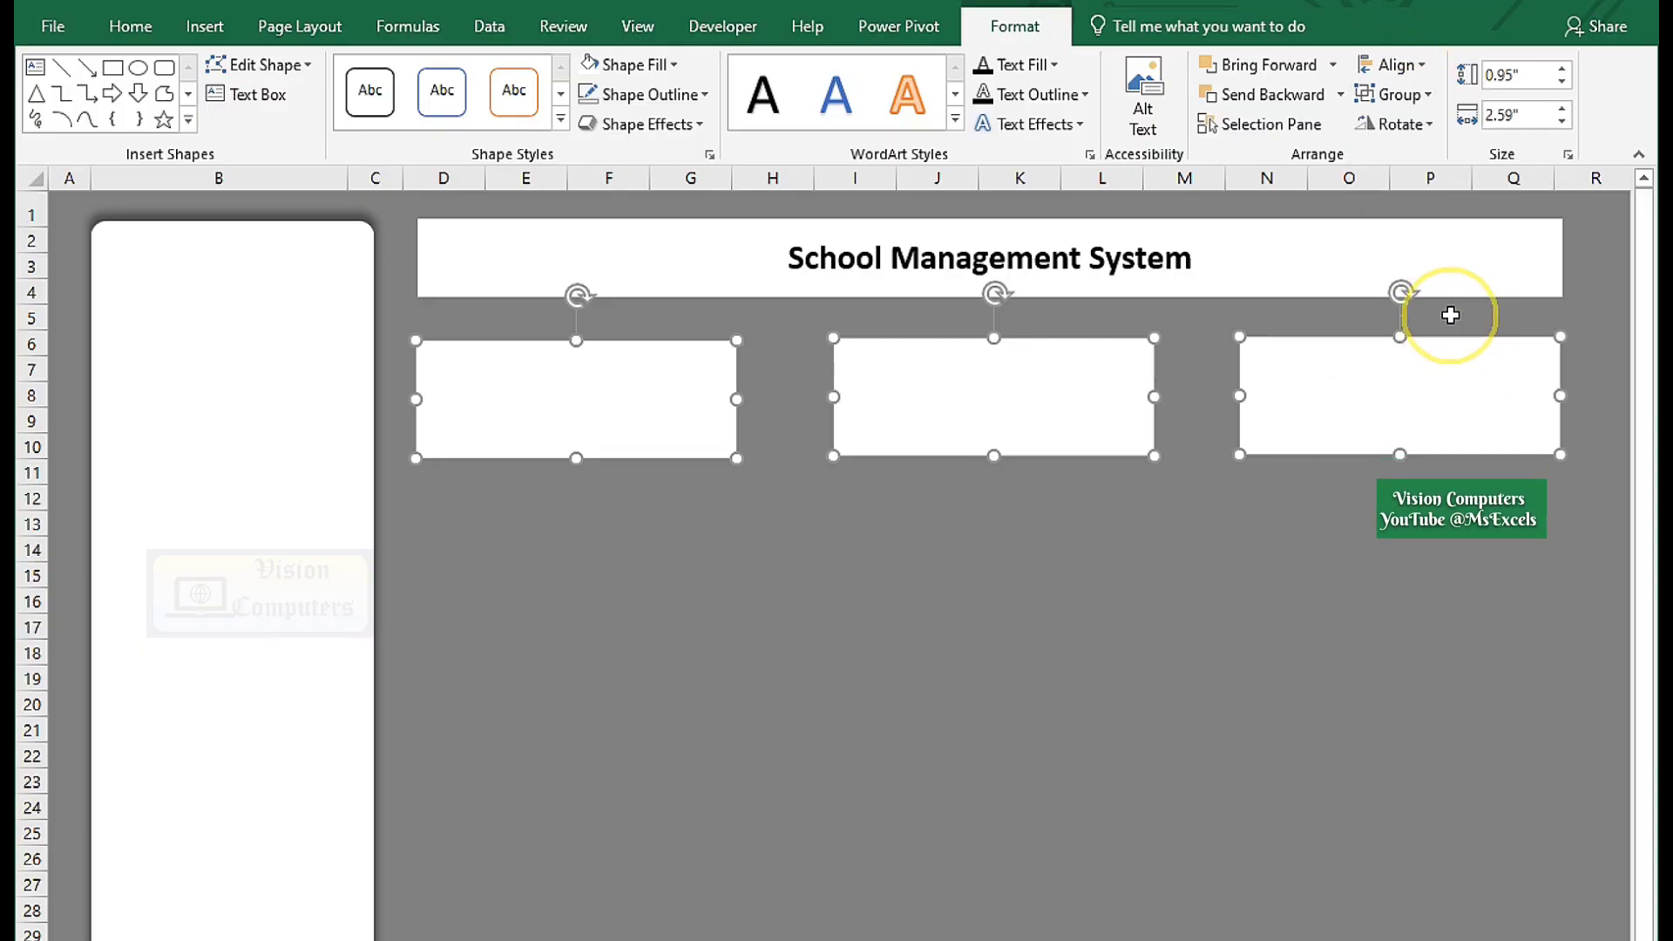
{"action": "left_click", "coordinate": [1397, 66]}
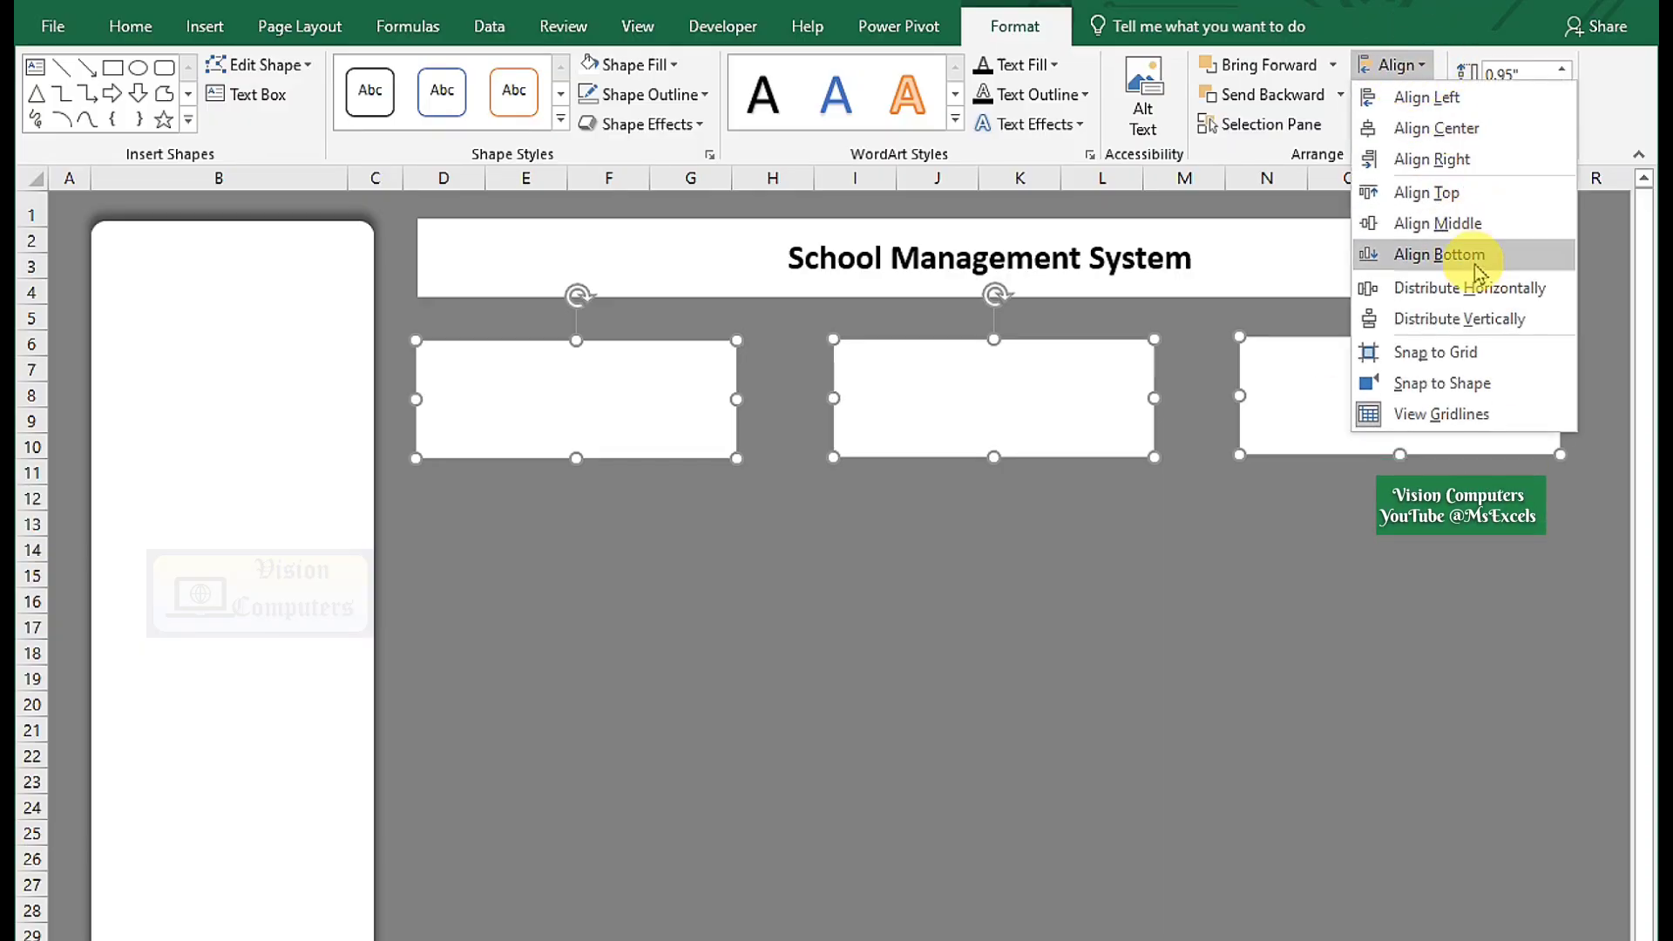
{"action": "left_click", "coordinate": [1446, 319]}
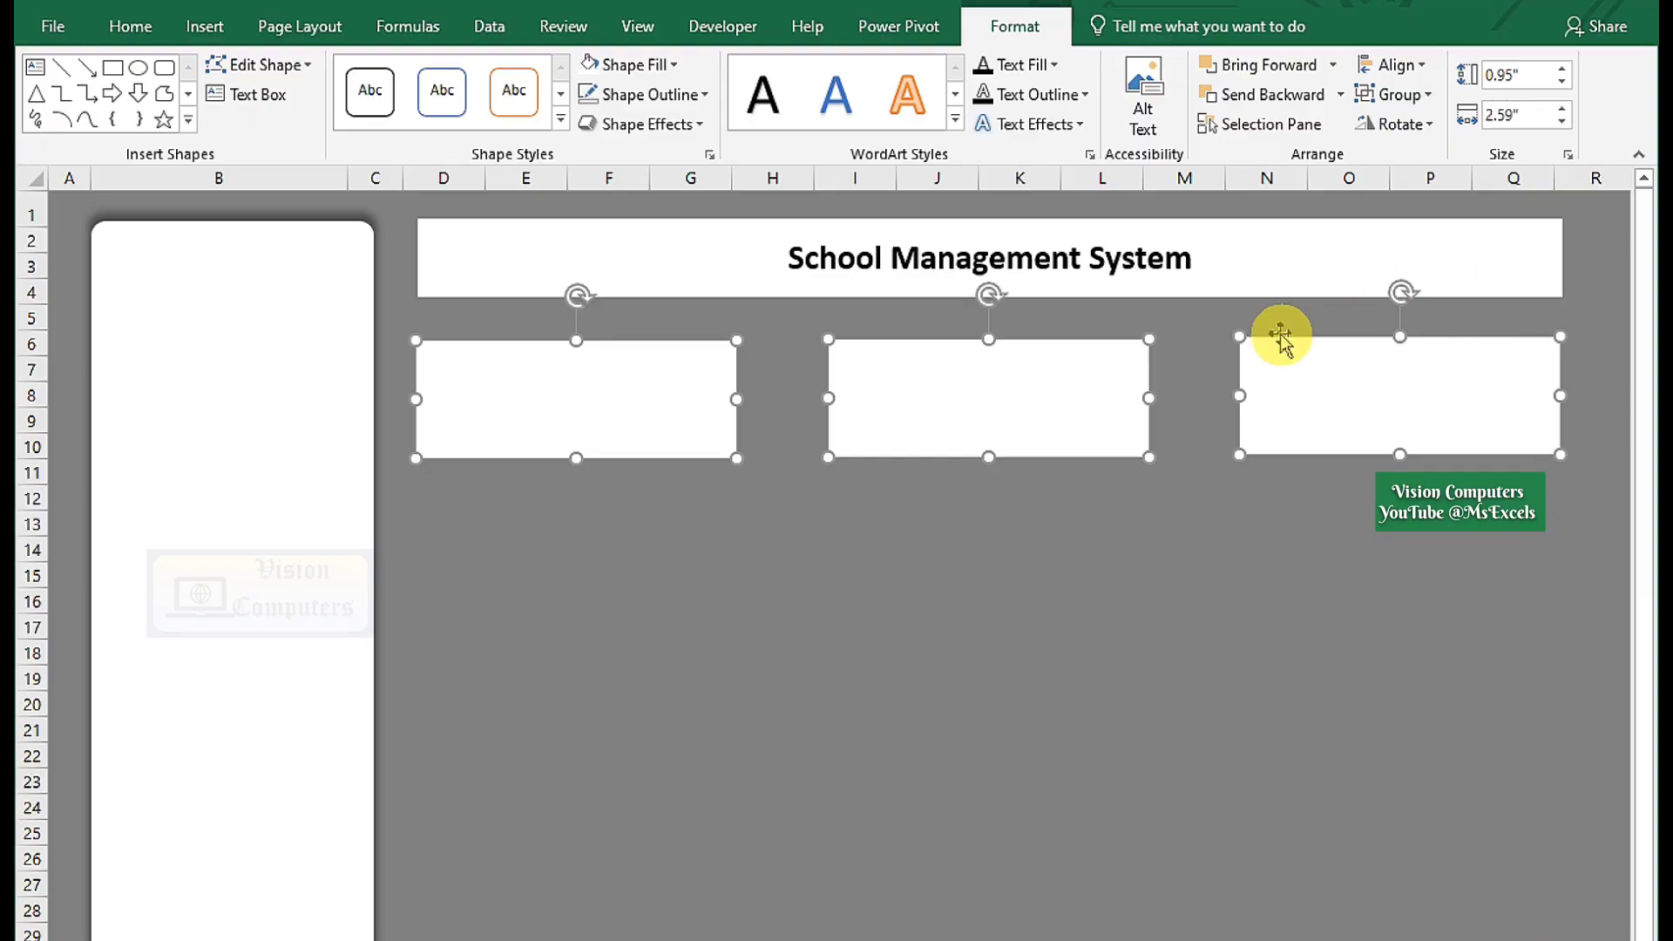
{"action": "left_click_drag", "start_coordinate": [700, 433], "coordinate": [440, 514]}
Move the narrow strips onto the cards' left edges and fill them orange.
{"action": "key", "text": "Up"}
{"action": "key", "text": "Up"}
{"action": "key", "text": "Up"}
{"action": "key", "text": "Up"}
{"action": "key", "text": "Up"}
{"action": "key", "text": "Up"}
{"action": "key", "text": "Up"}
{"action": "key", "text": "Up"}
{"action": "key", "text": "Up"}
{"action": "key", "text": "Up"}
{"action": "key", "text": "Up"}
{"action": "key", "text": "Up"}
{"action": "key", "text": "Up"}
{"action": "key", "text": "Up"}
{"action": "key", "text": "Up"}
{"action": "key", "text": "Up"}
{"action": "key", "text": "Up"}
{"action": "key", "text": "Up"}
{"action": "key", "text": "Up"}
{"action": "key", "text": "Up"}
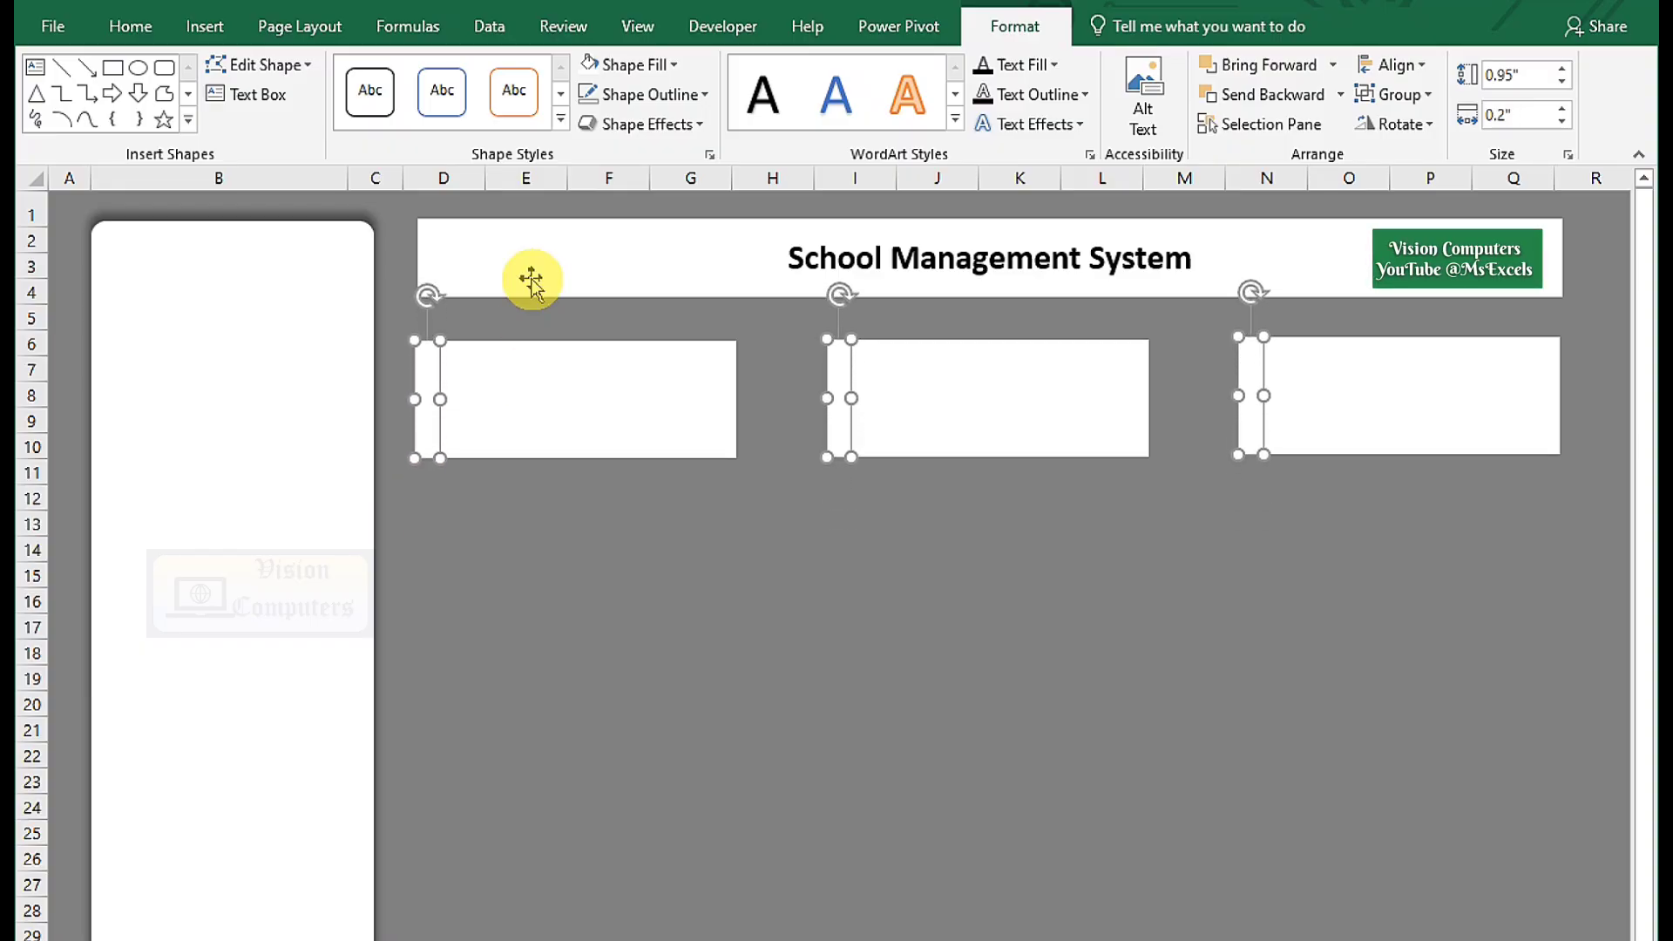
{"action": "left_click", "coordinate": [634, 70]}
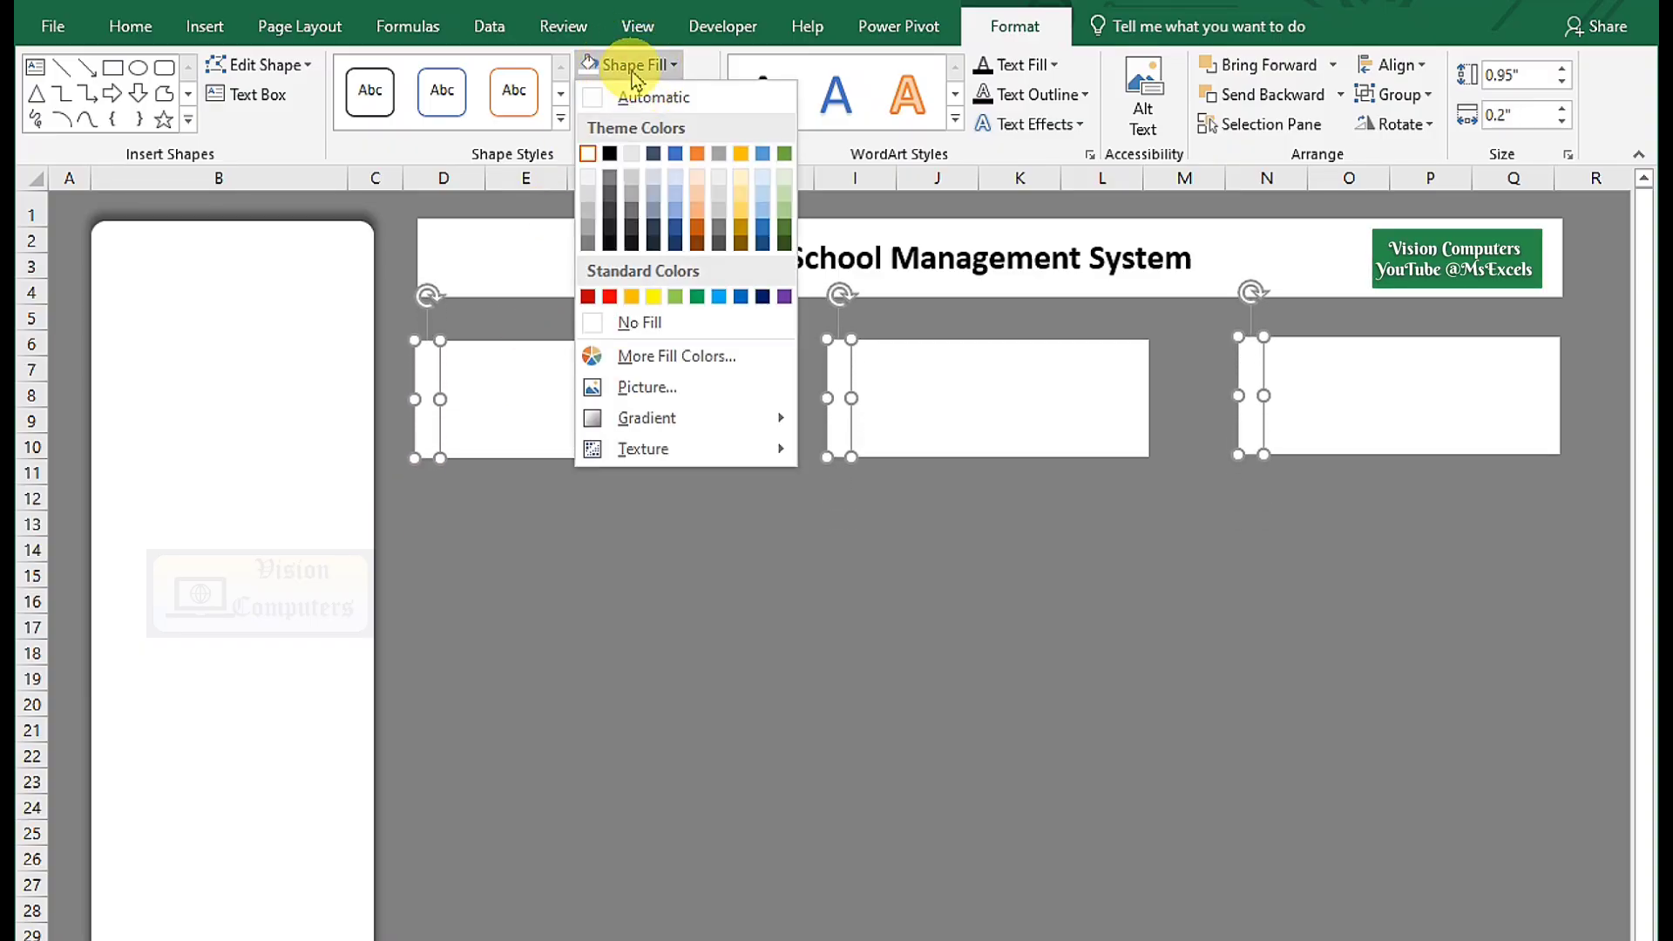
{"action": "left_click", "coordinate": [697, 153]}
{"action": "left_click", "coordinate": [874, 542]}
Recolour the middle strip blue and the right-hand strip green.
{"action": "left_click", "coordinate": [840, 418]}
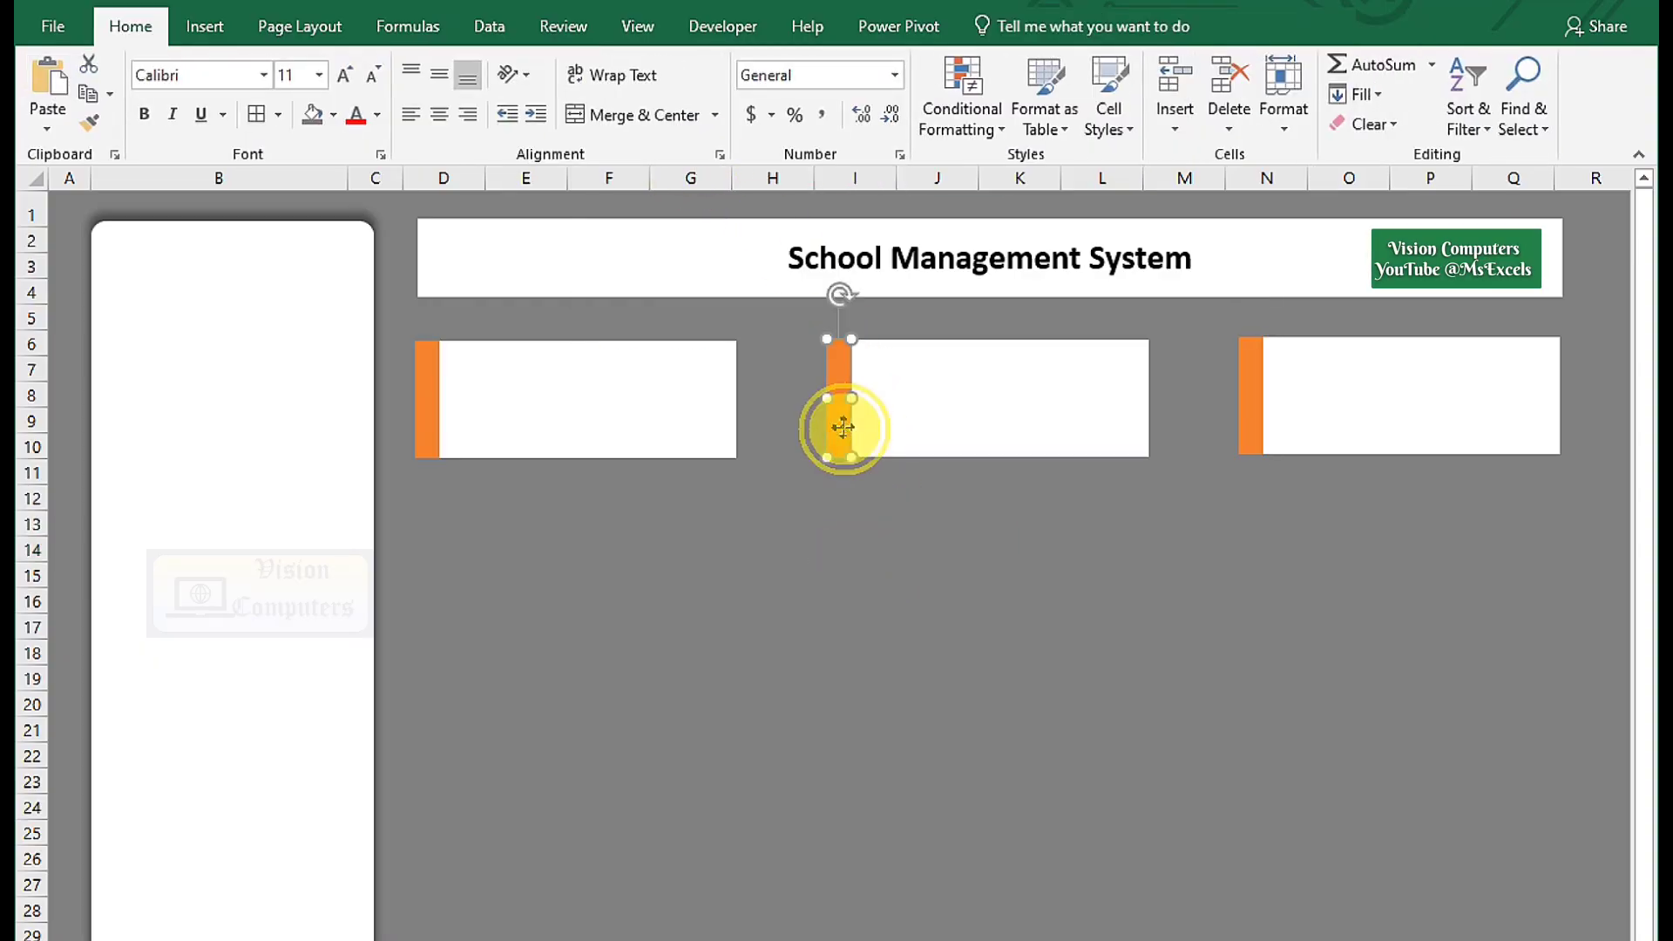
{"action": "left_click", "coordinate": [645, 66]}
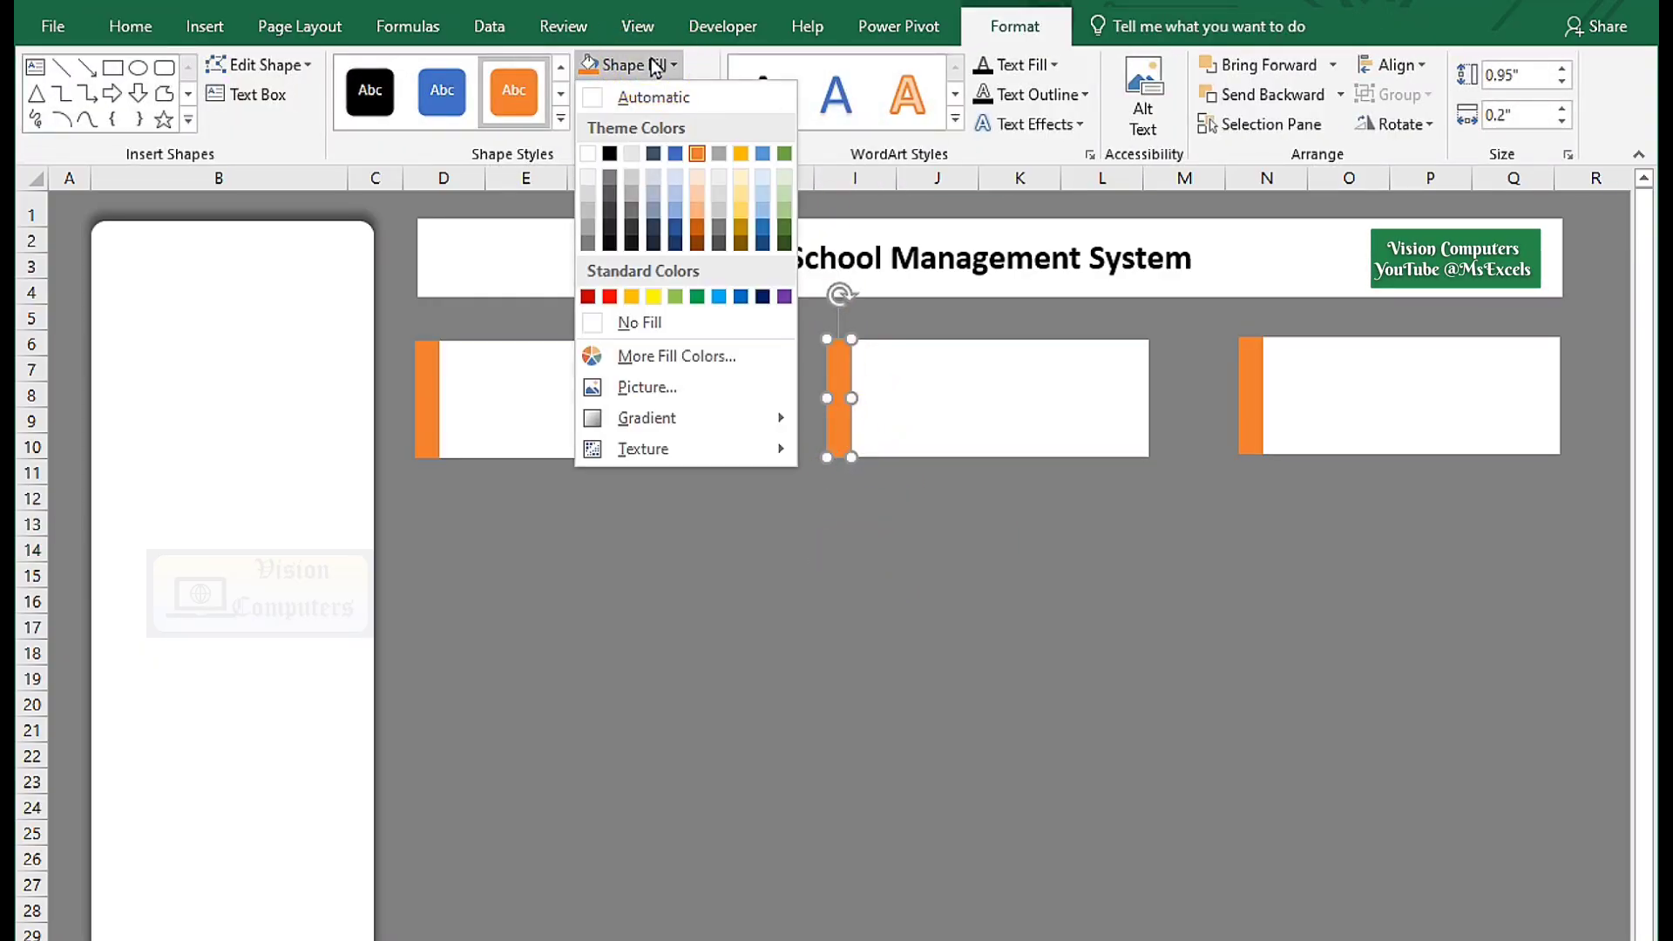
{"action": "left_click", "coordinate": [719, 296]}
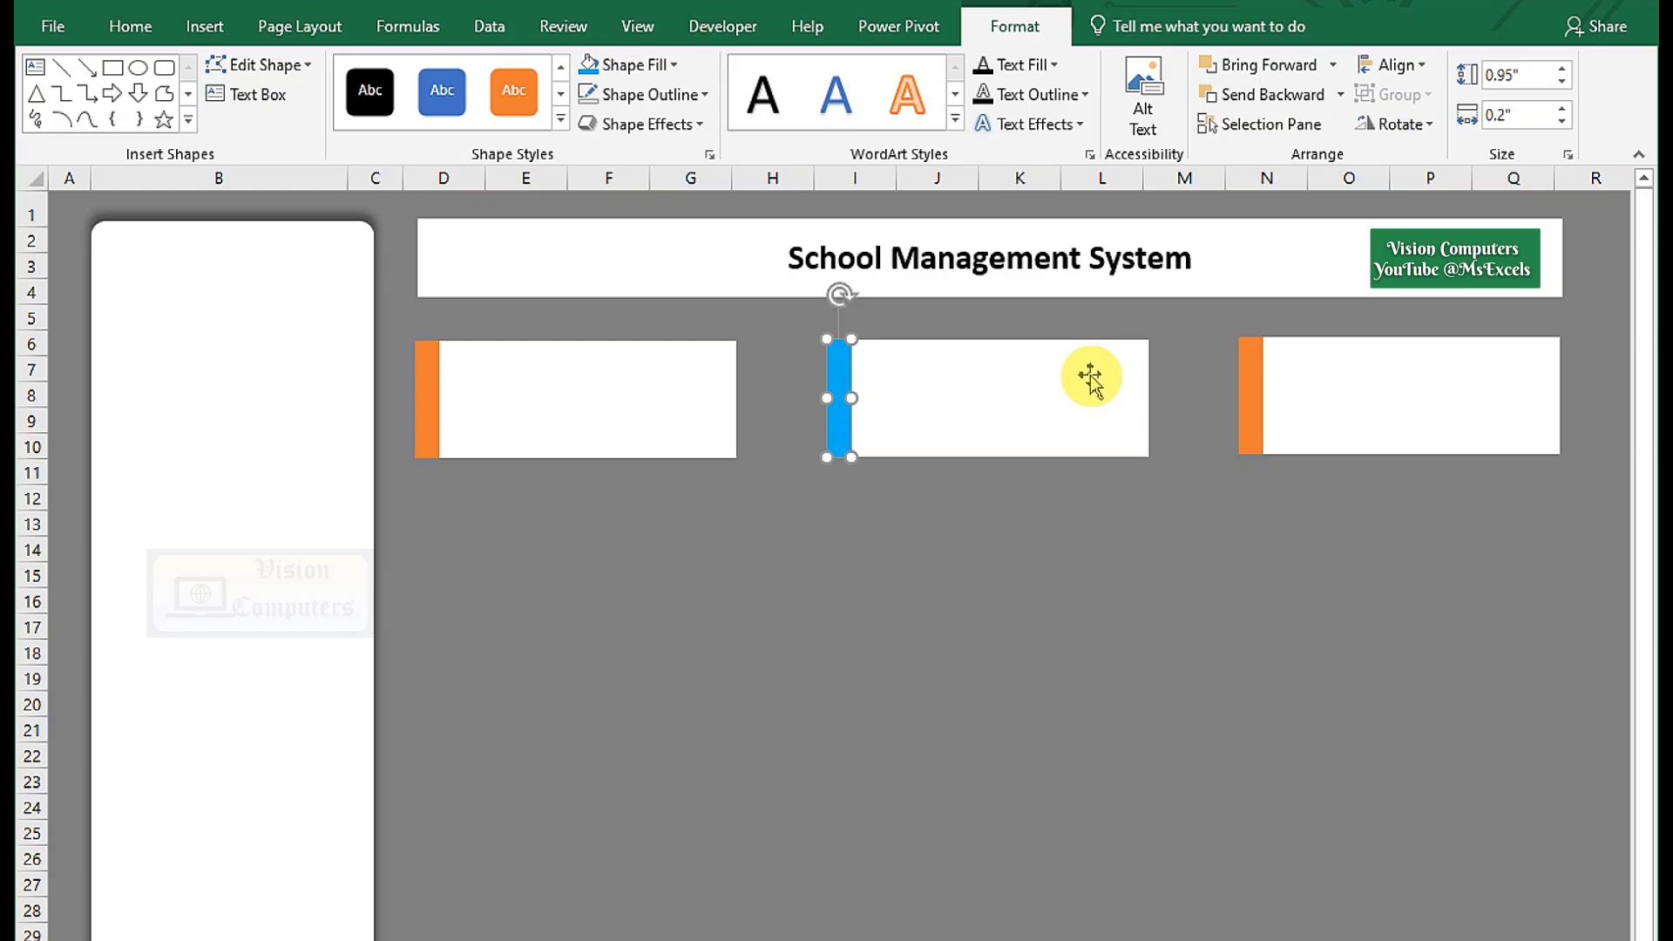
{"action": "left_click", "coordinate": [1250, 397]}
{"action": "left_click", "coordinate": [610, 65]}
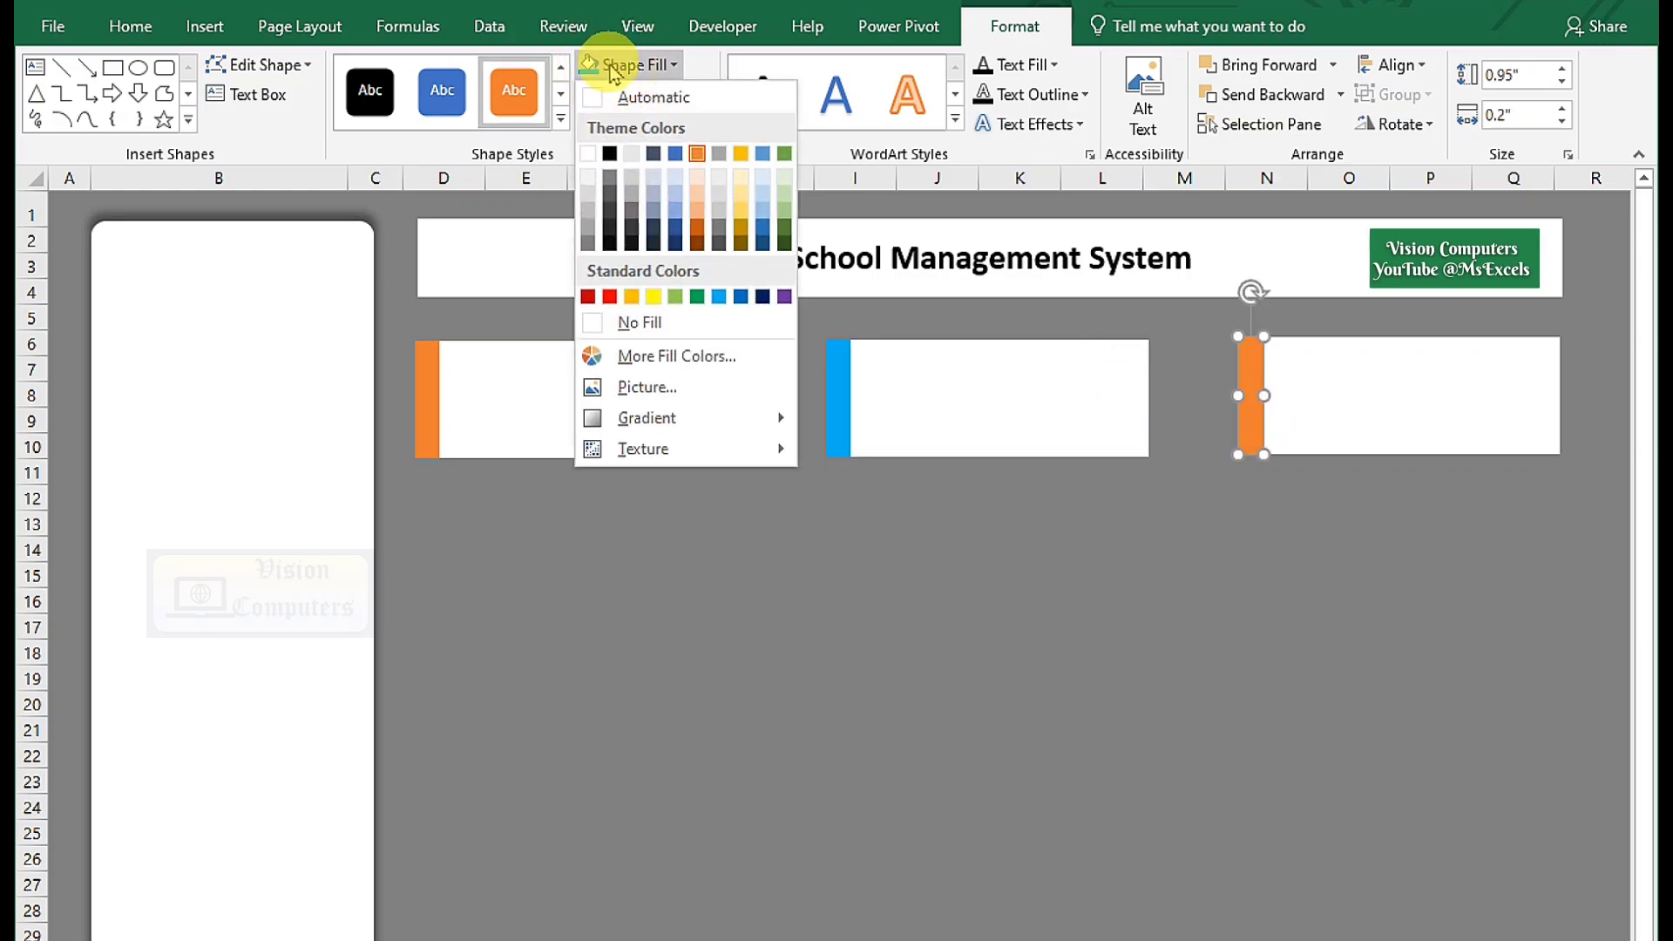
{"action": "left_click", "coordinate": [699, 299]}
{"action": "left_click", "coordinate": [828, 519]}
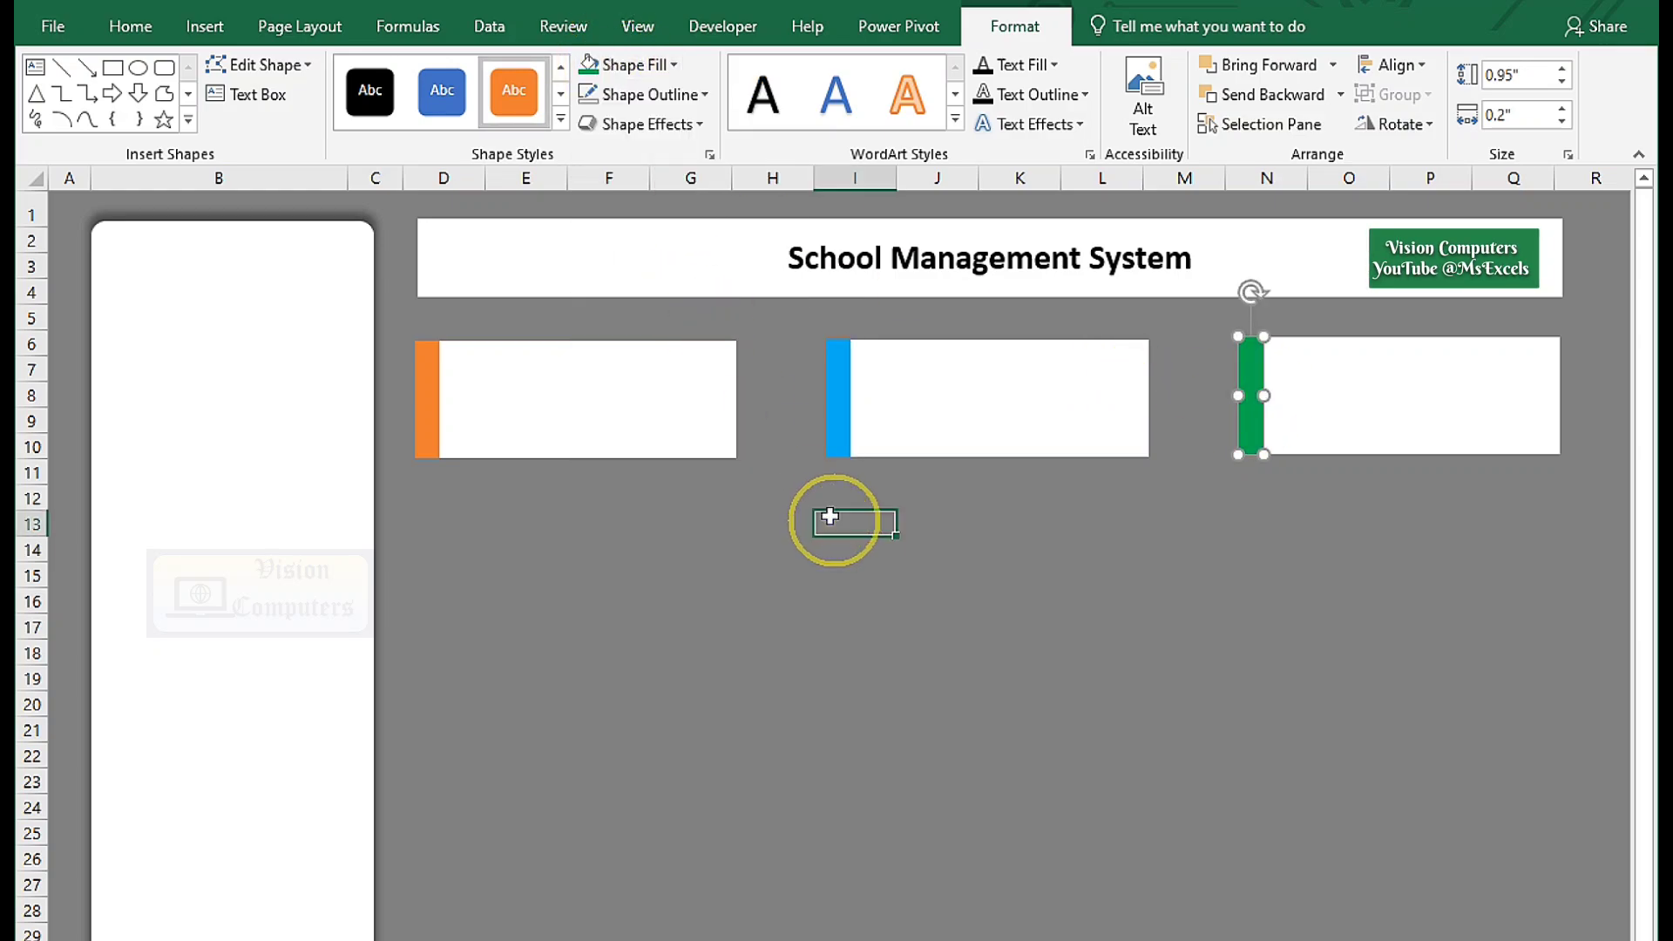
{"action": "left_click", "coordinate": [199, 28]}
Add a text box reading 'School Management System' inside the sidebar with enlarged text.
{"action": "left_click", "coordinate": [313, 106]}
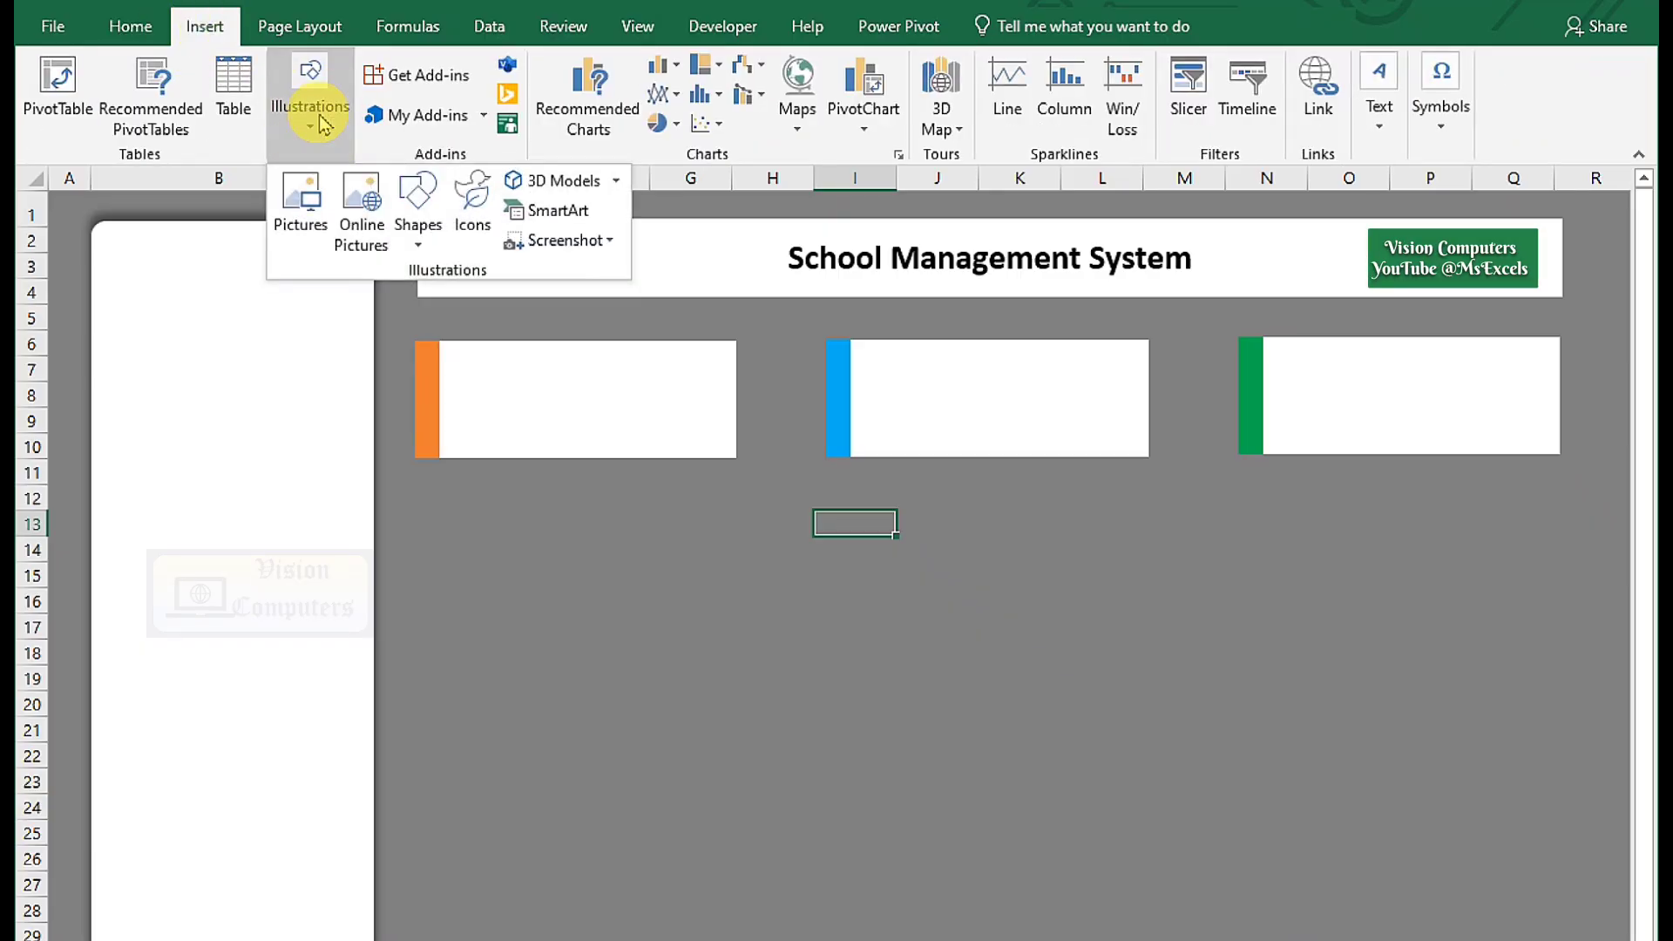
{"action": "left_click", "coordinate": [426, 249]}
{"action": "left_click", "coordinate": [407, 299]}
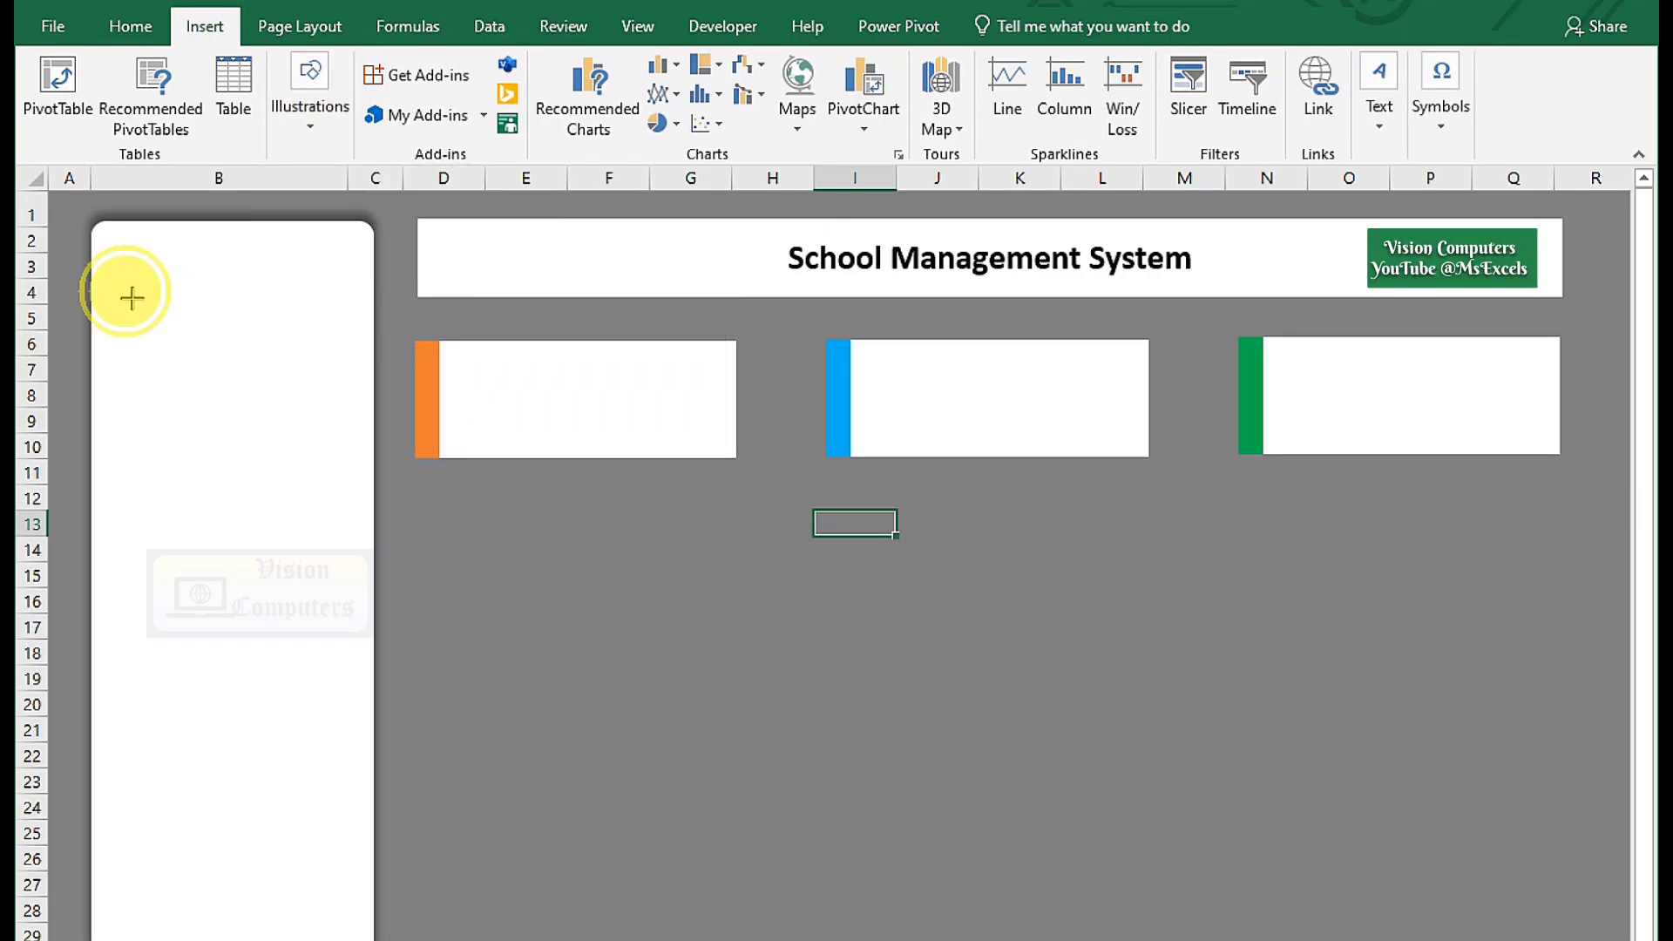
{"action": "left_click_drag", "start_coordinate": [131, 297], "coordinate": [325, 381]}
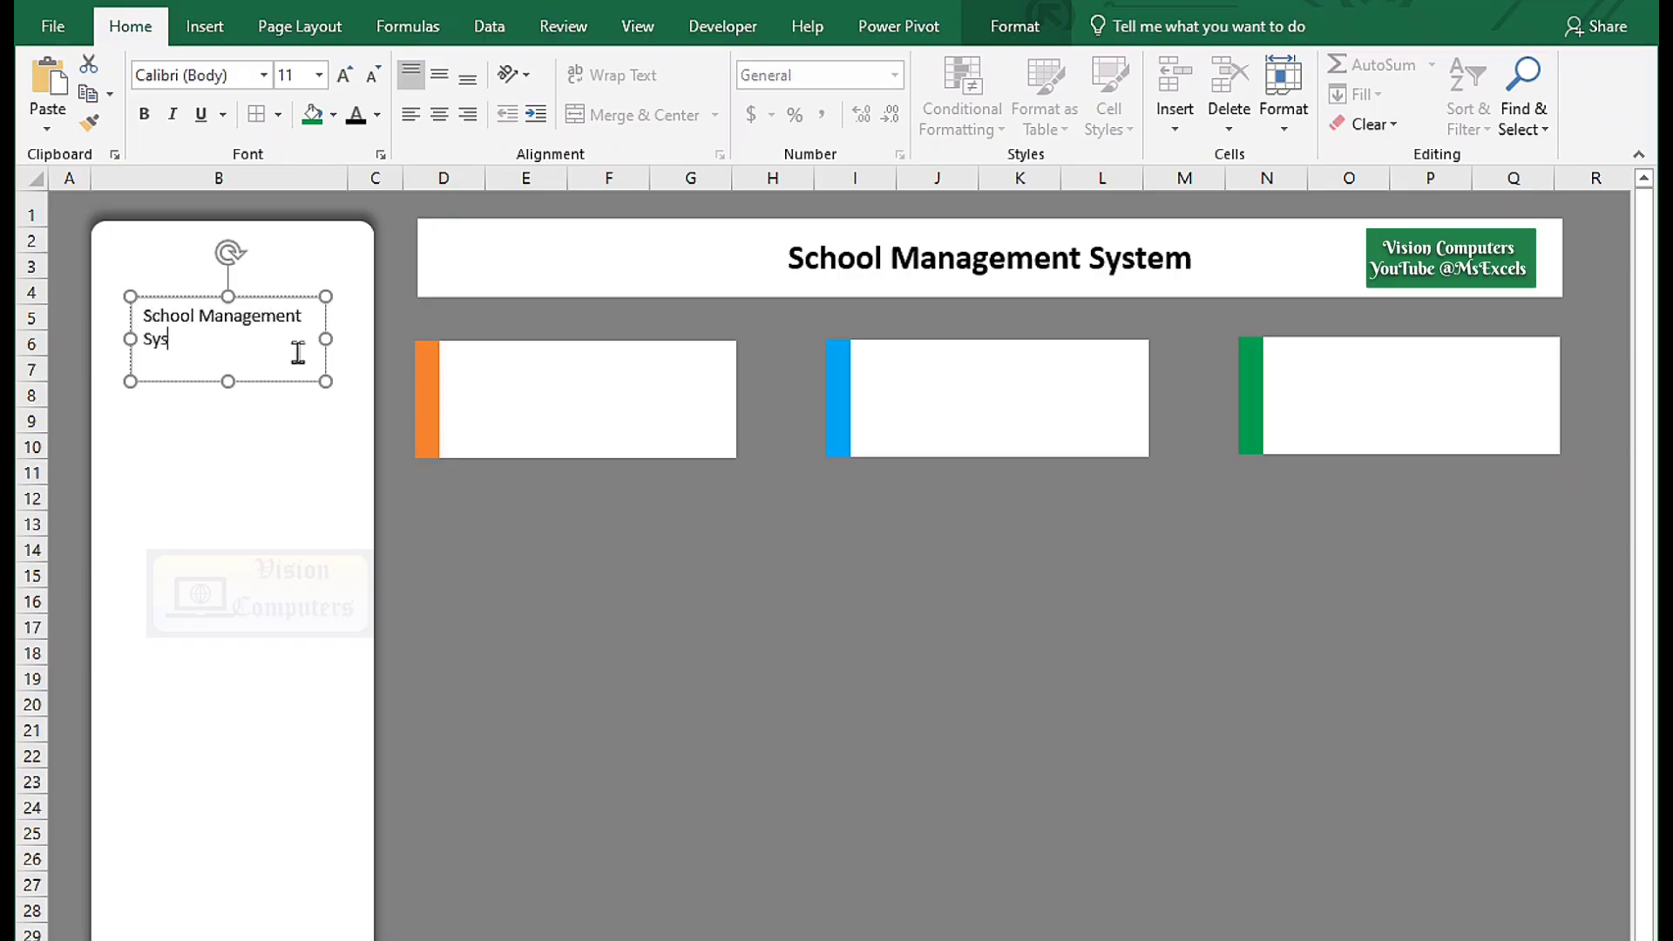
{"action": "type", "text": "School Management System"}
{"action": "key", "text": "ctrl+a"}
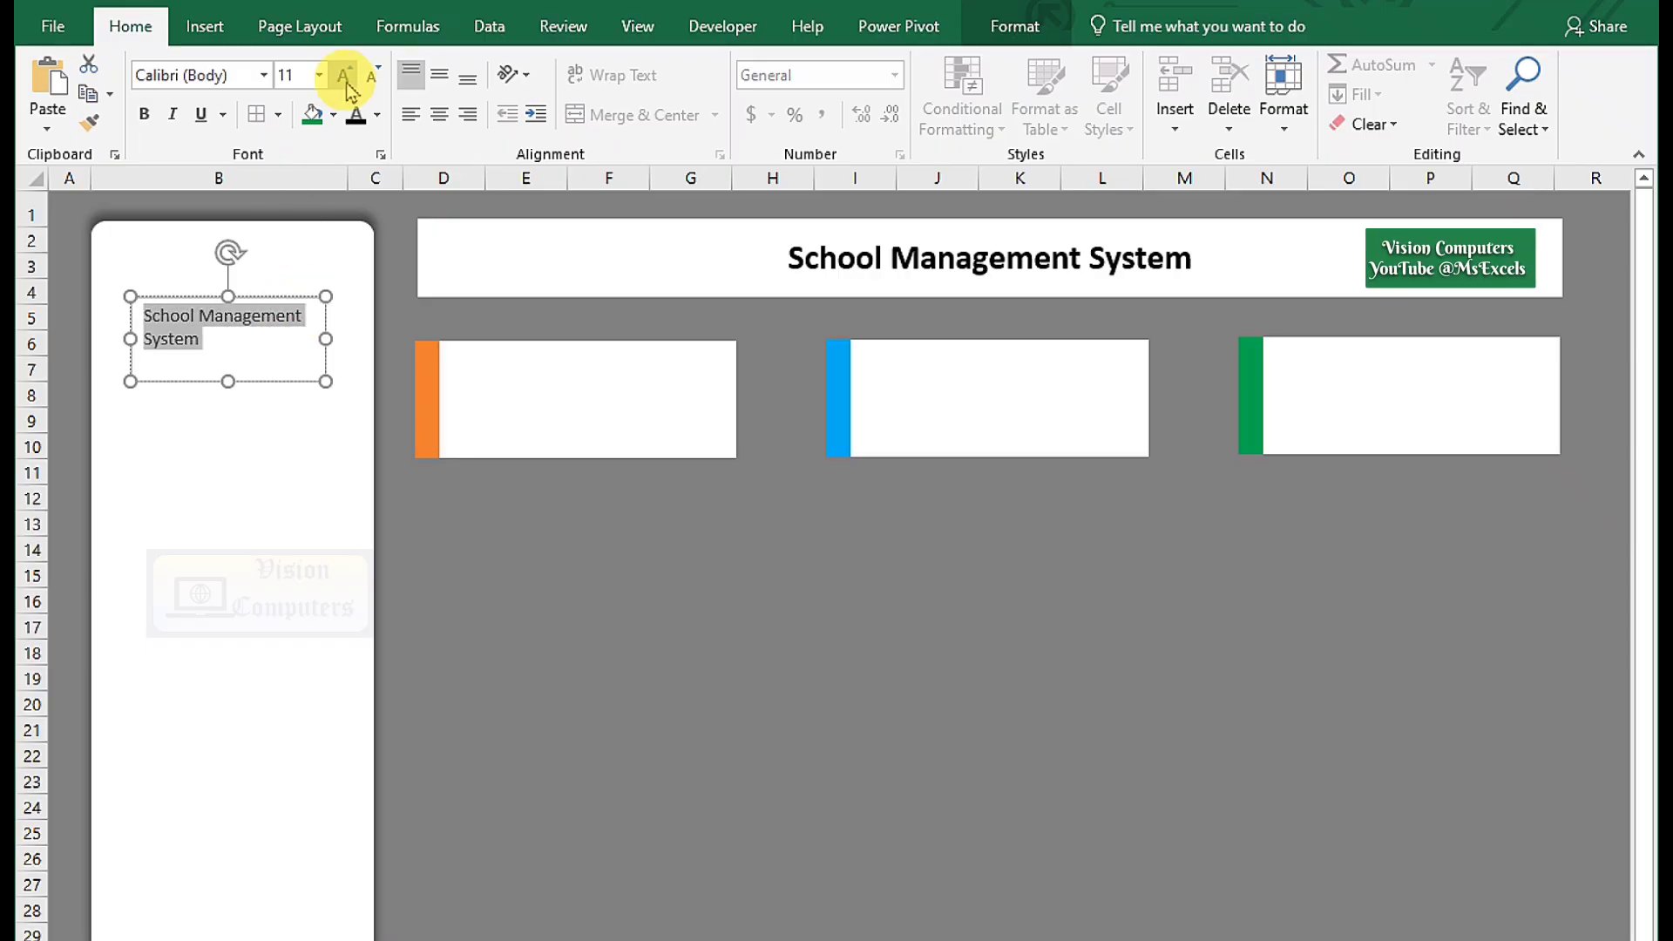
{"action": "left_click", "coordinate": [344, 74]}
{"action": "left_click", "coordinate": [344, 74]}
{"action": "left_click_drag", "start_coordinate": [326, 339], "coordinate": [288, 286]}
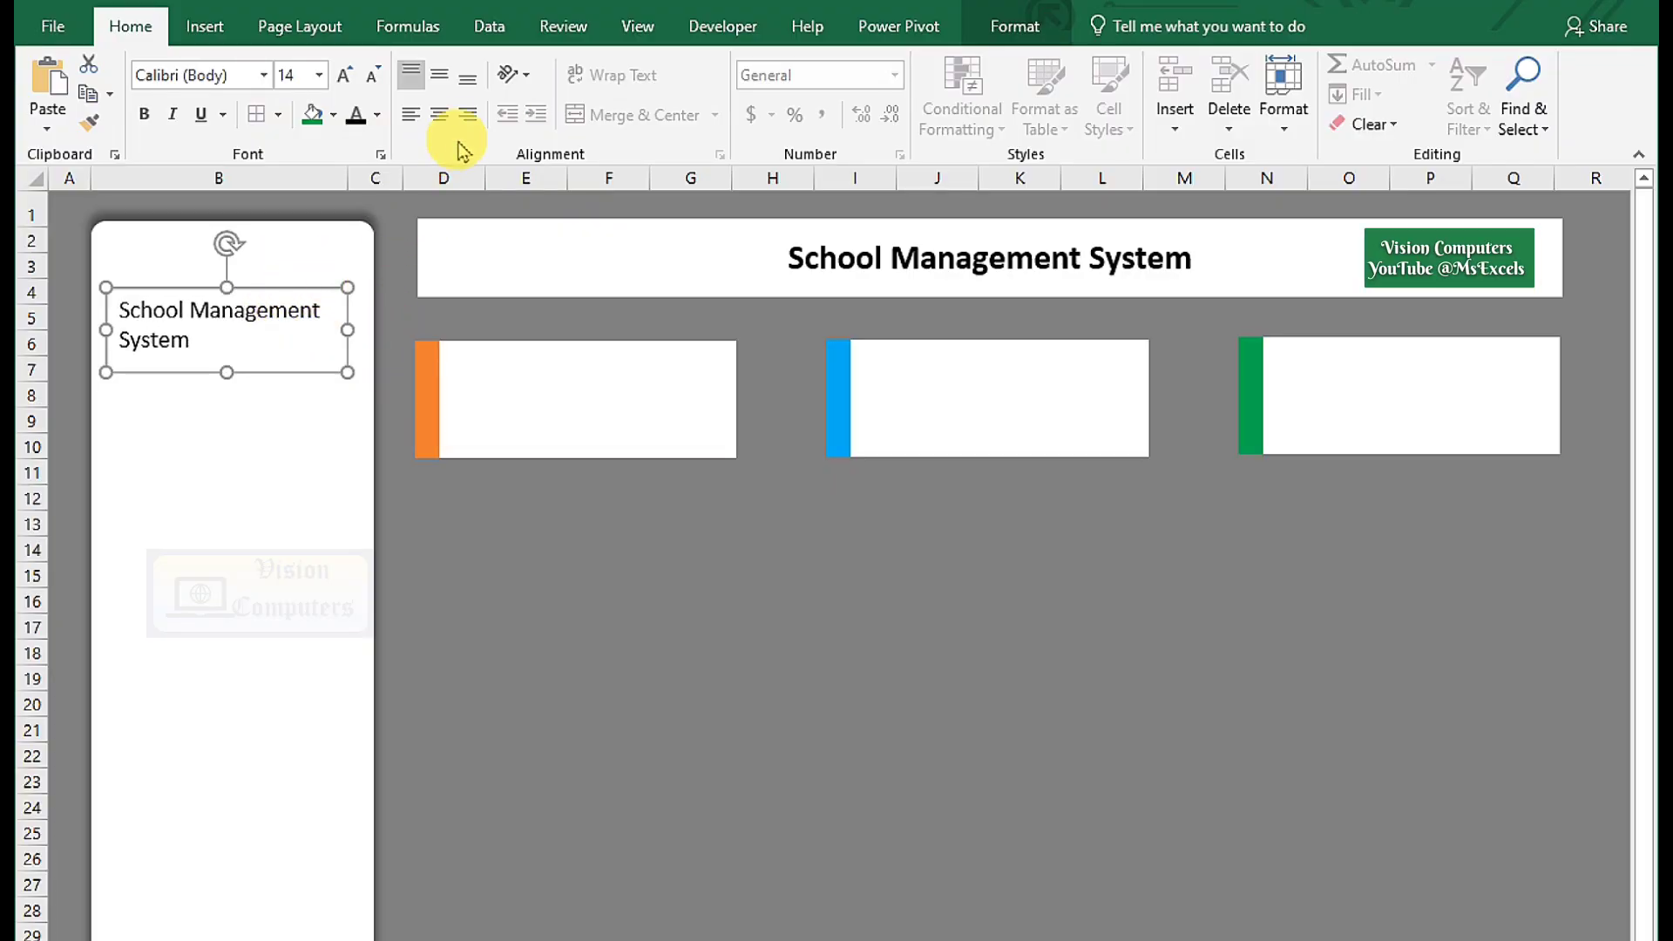
Make the label bold and centred, move it lower in the panel, and remove its outline.
{"action": "left_click", "coordinate": [439, 114]}
{"action": "left_click", "coordinate": [440, 80]}
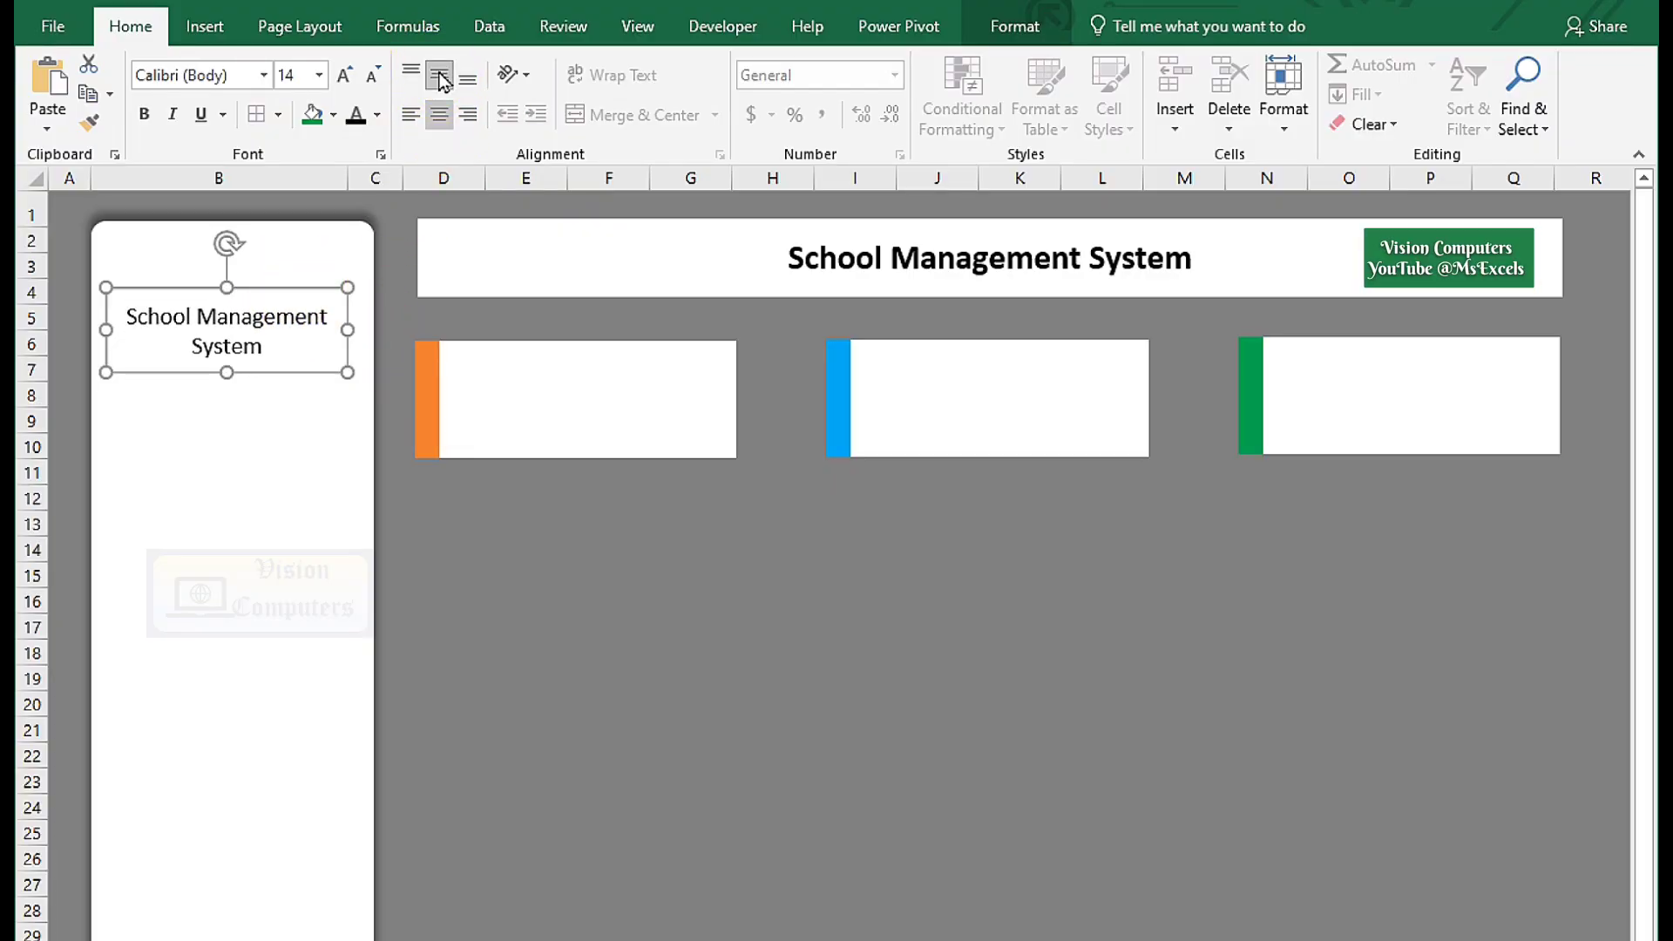
{"action": "left_click", "coordinate": [145, 115]}
{"action": "left_click_drag", "start_coordinate": [267, 374], "coordinate": [275, 457]}
{"action": "left_click", "coordinate": [1015, 27]}
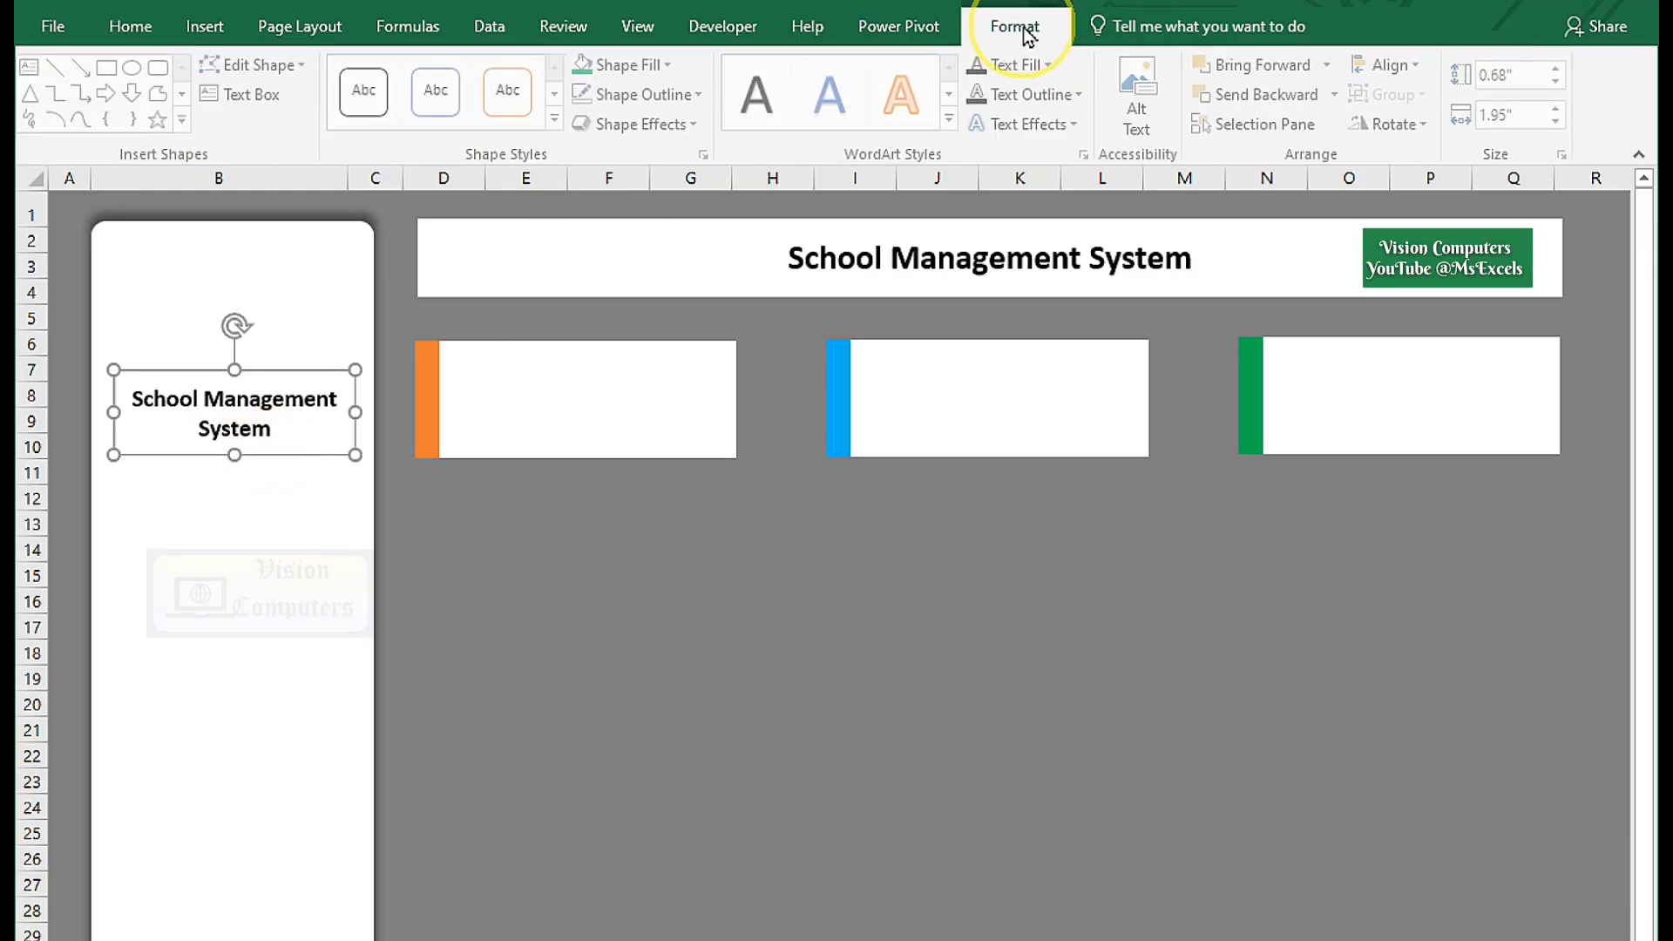
{"action": "left_click", "coordinate": [680, 96]}
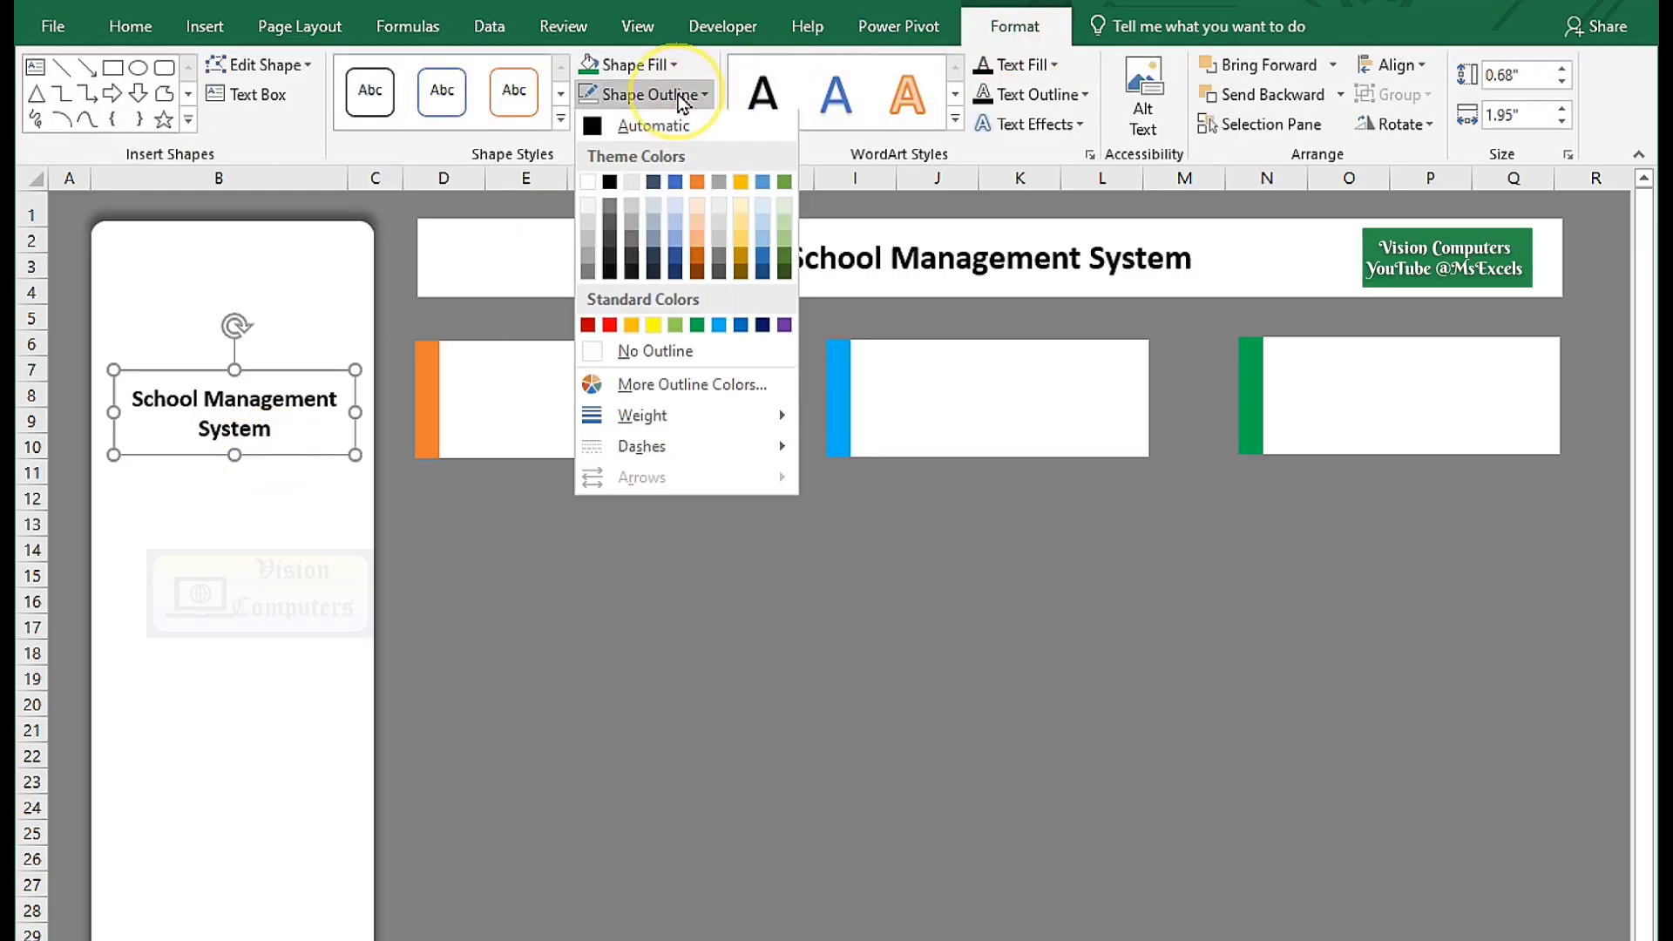
{"action": "left_click", "coordinate": [649, 352]}
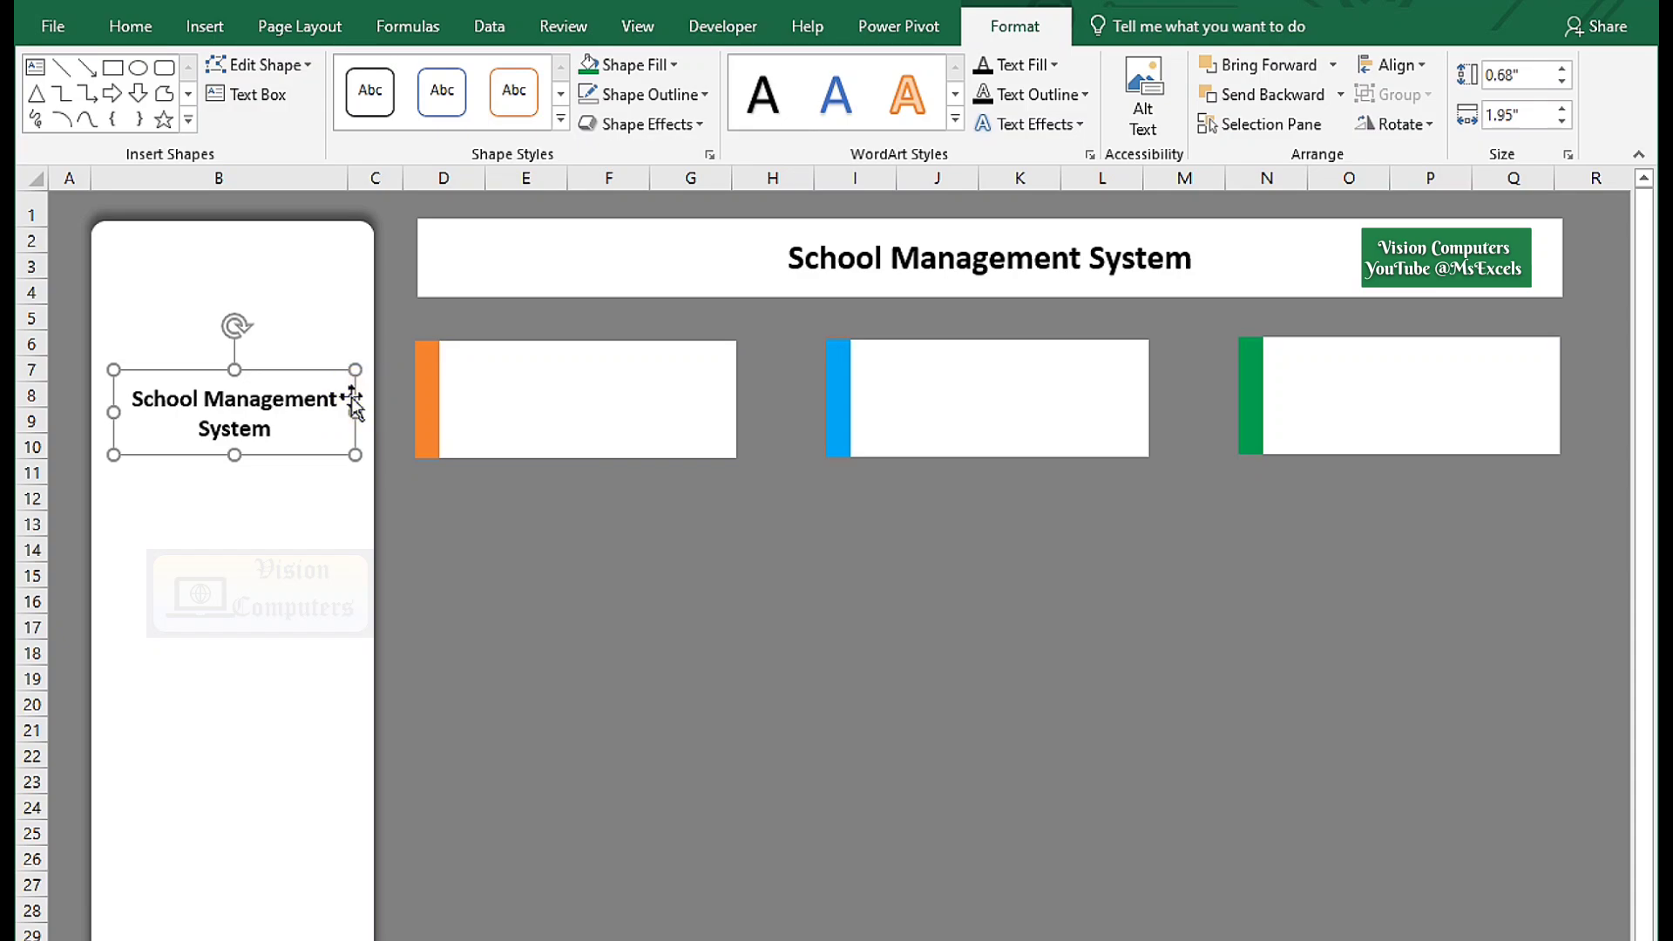
{"action": "left_click", "coordinate": [206, 28]}
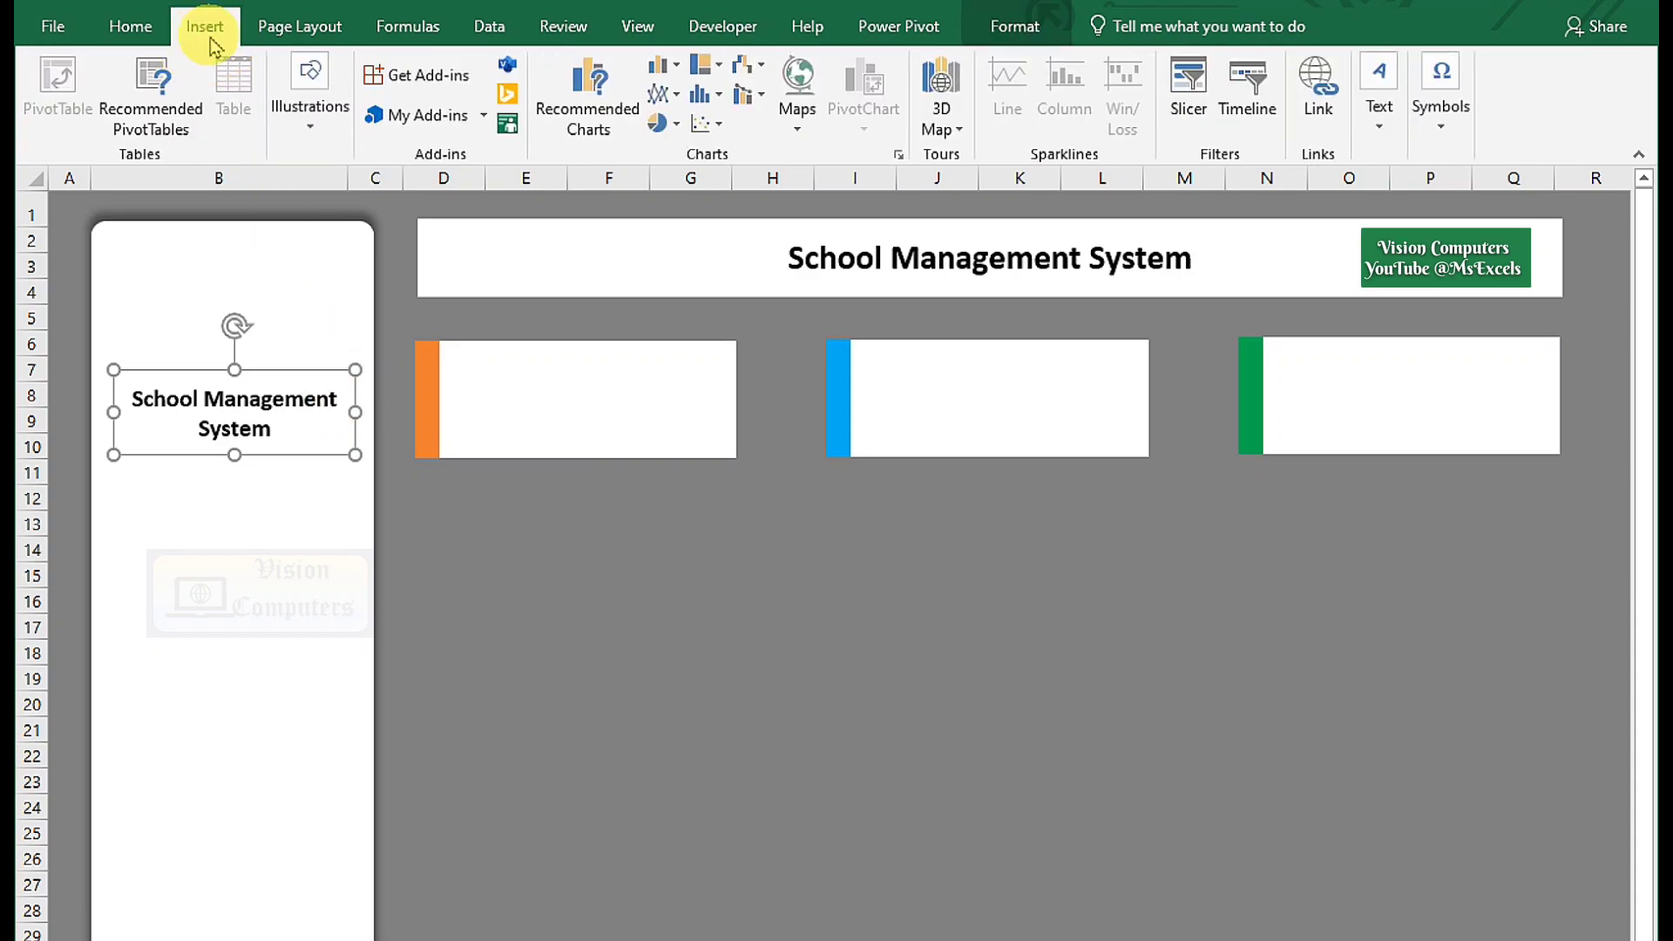
Pick a stacked-books icon and a student icon from the icon library searches 'Book' and 'Stude'.
{"action": "left_click", "coordinate": [307, 102]}
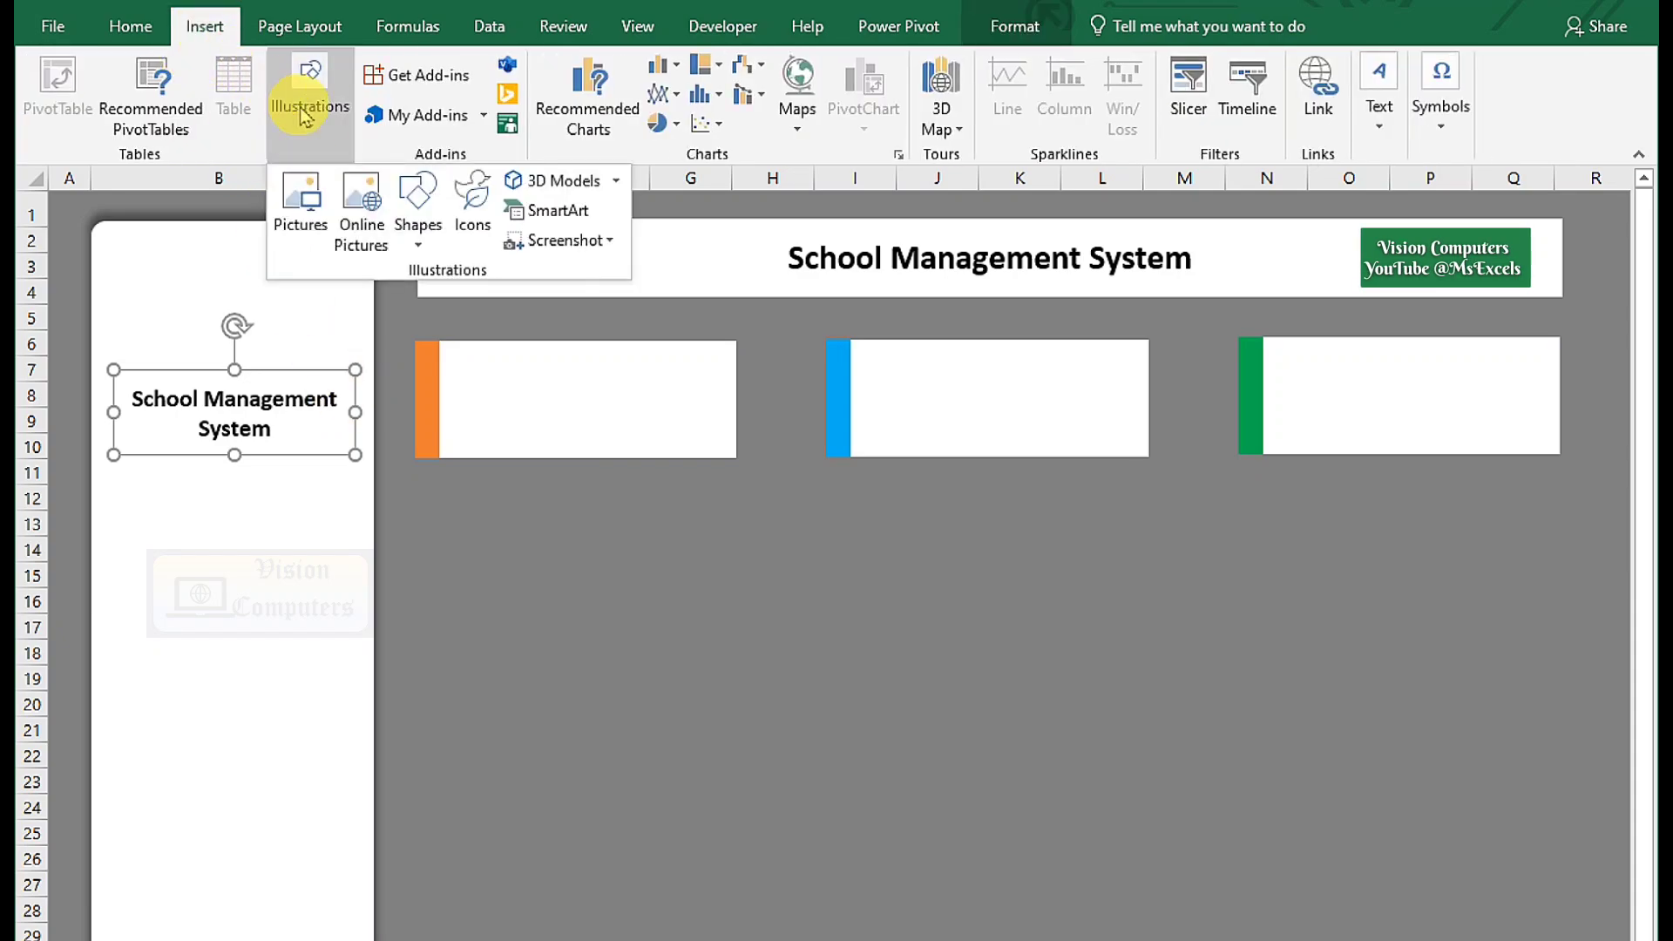
{"action": "left_click", "coordinate": [477, 211]}
{"action": "left_click", "coordinate": [374, 214]}
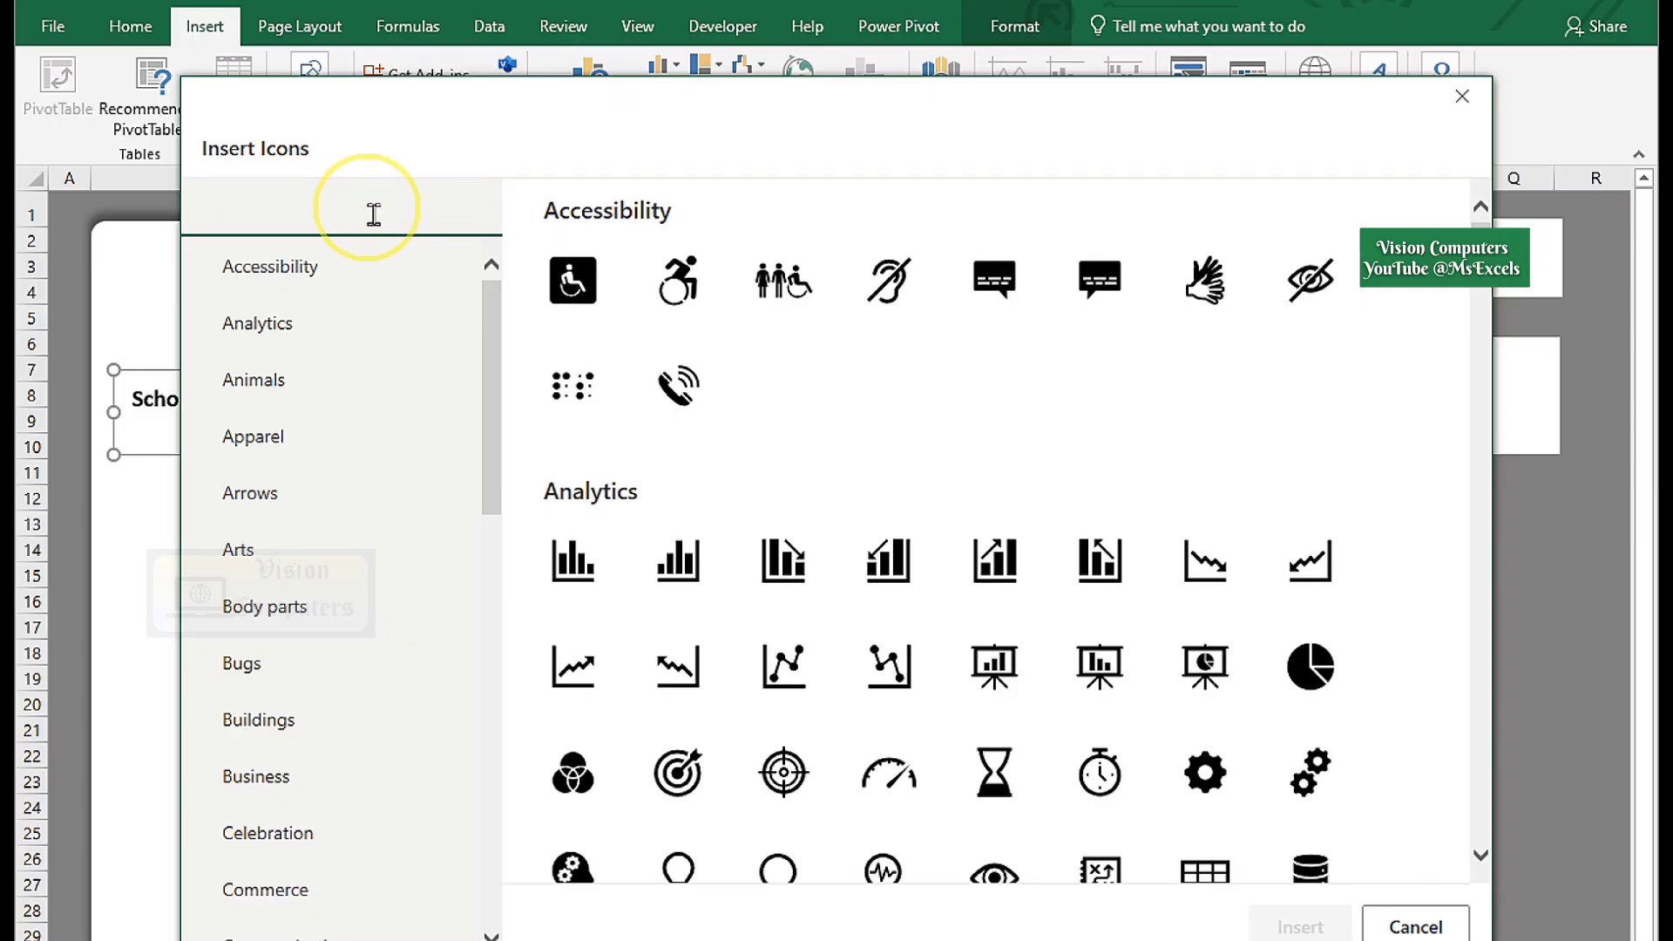
{"action": "type", "text": "Book"}
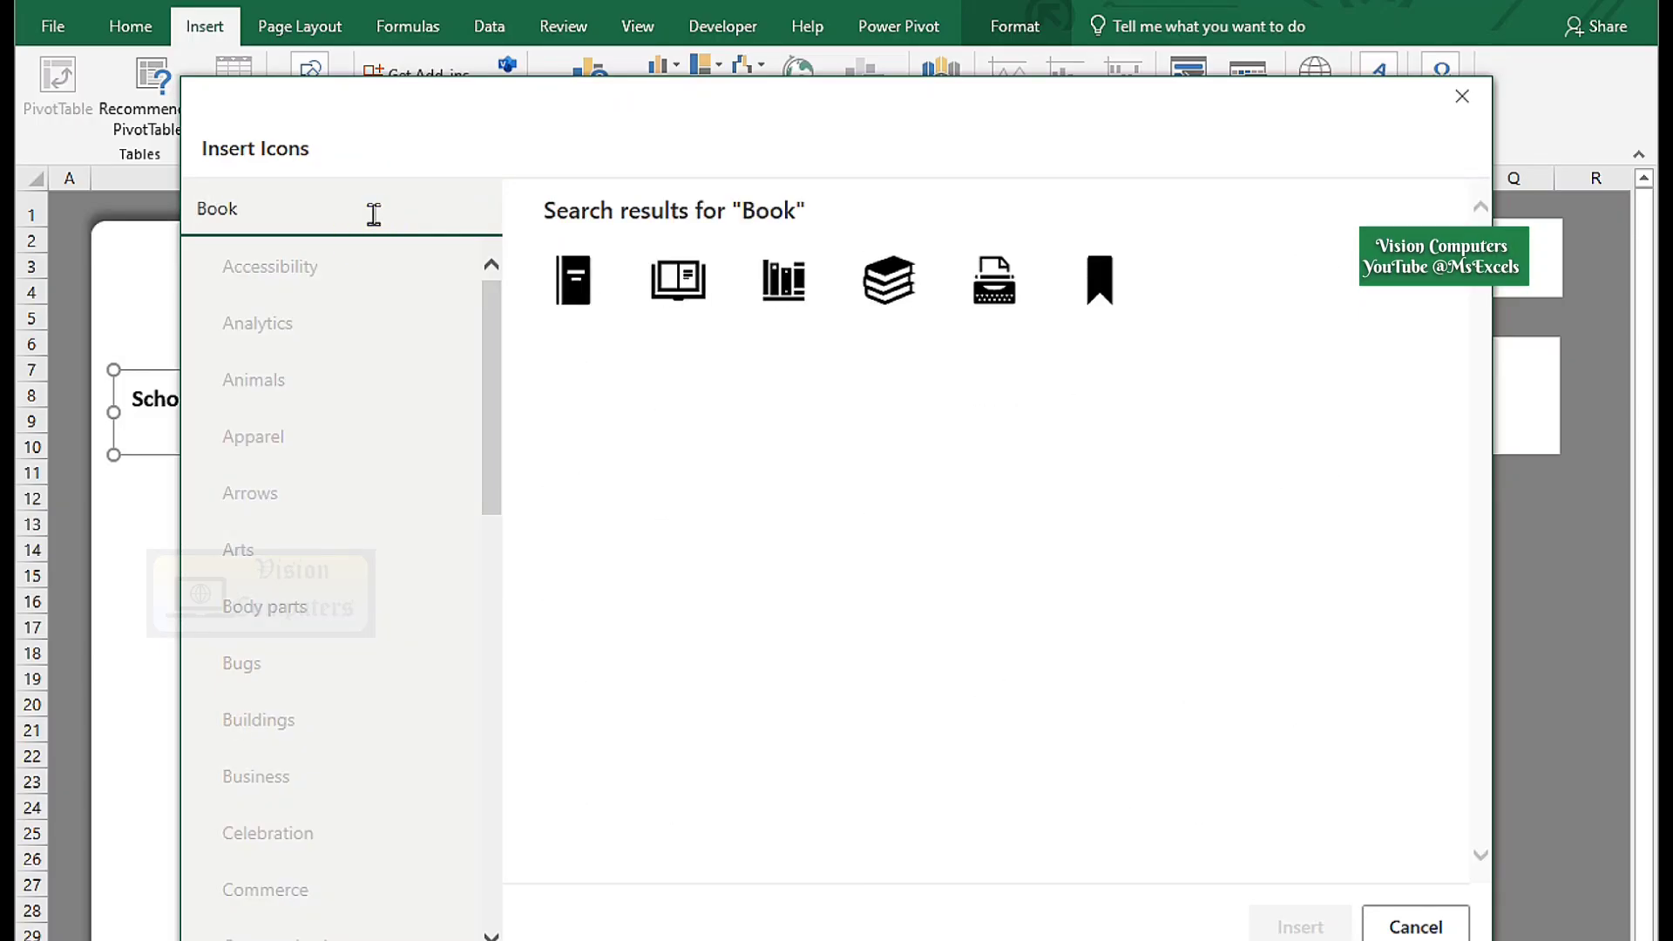
{"action": "left_click", "coordinate": [884, 318]}
{"action": "left_click_drag", "start_coordinate": [317, 212], "coordinate": [183, 205]}
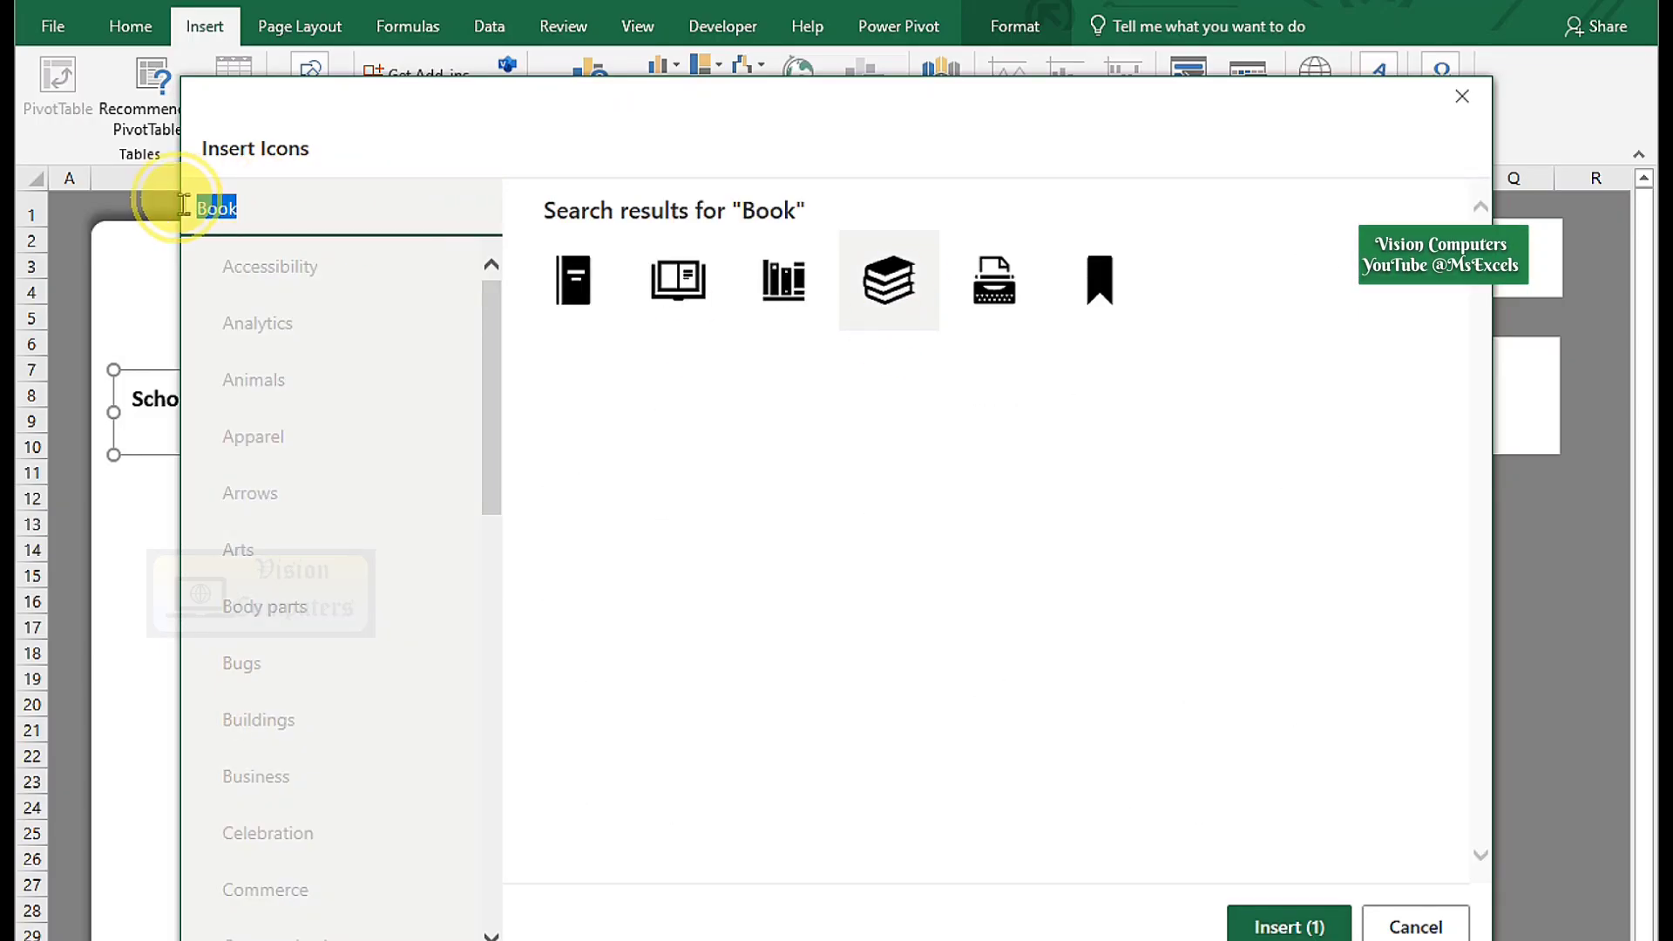
{"action": "key", "text": "BackSpace"}
{"action": "type", "text": "Studen"}
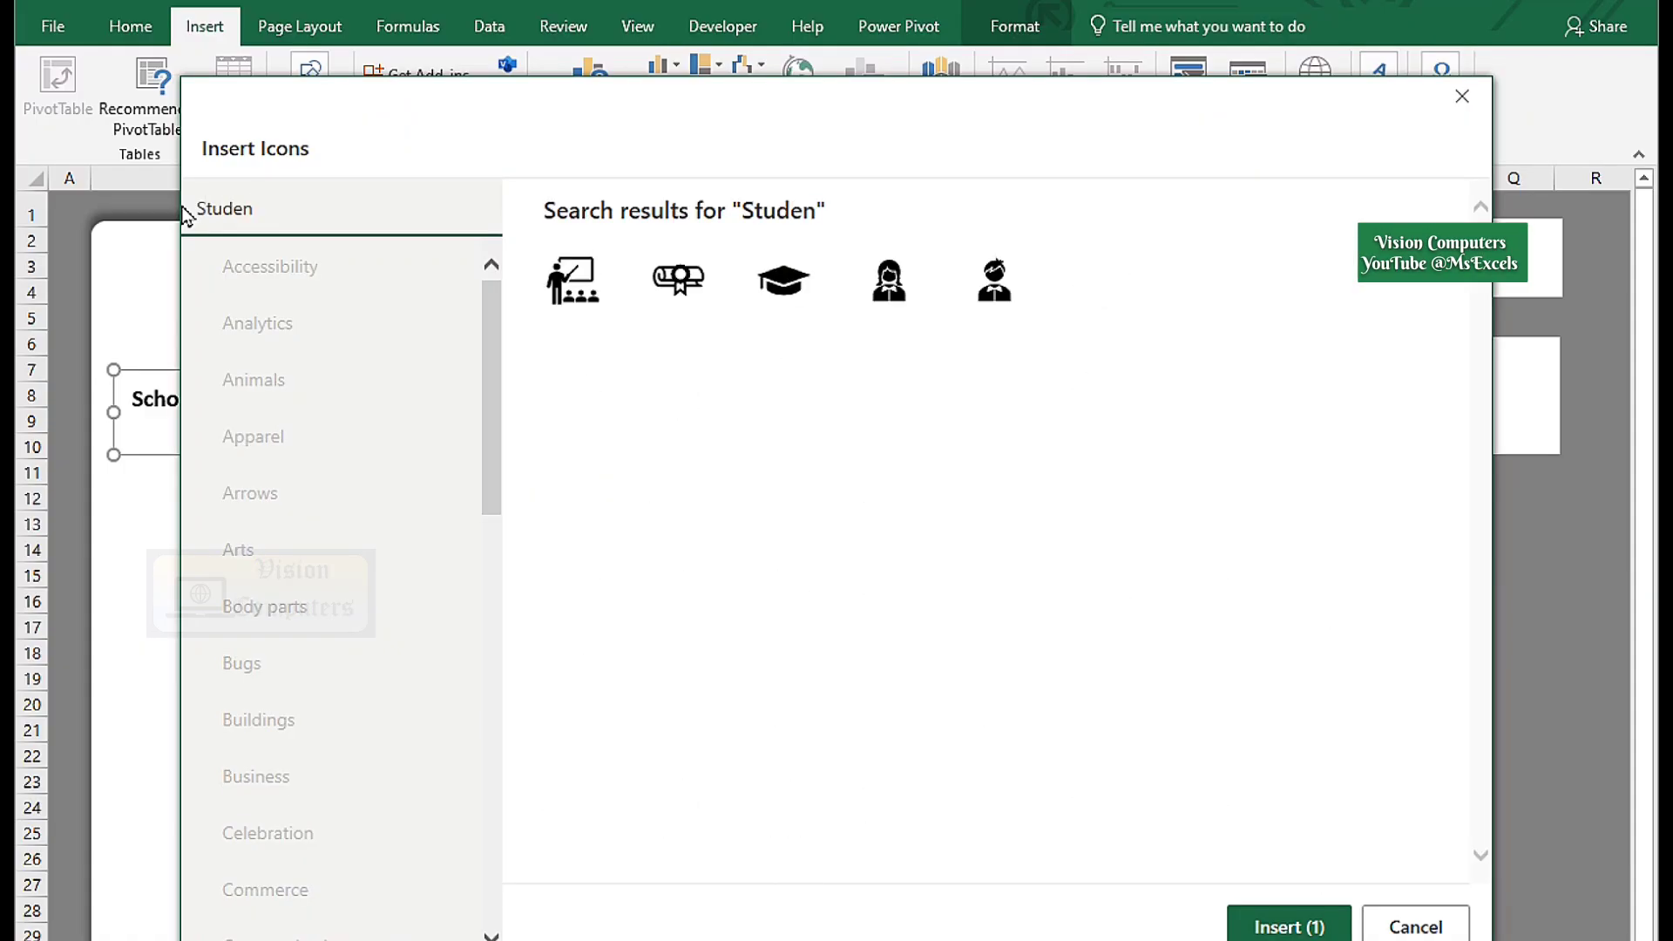
{"action": "left_click", "coordinate": [994, 287]}
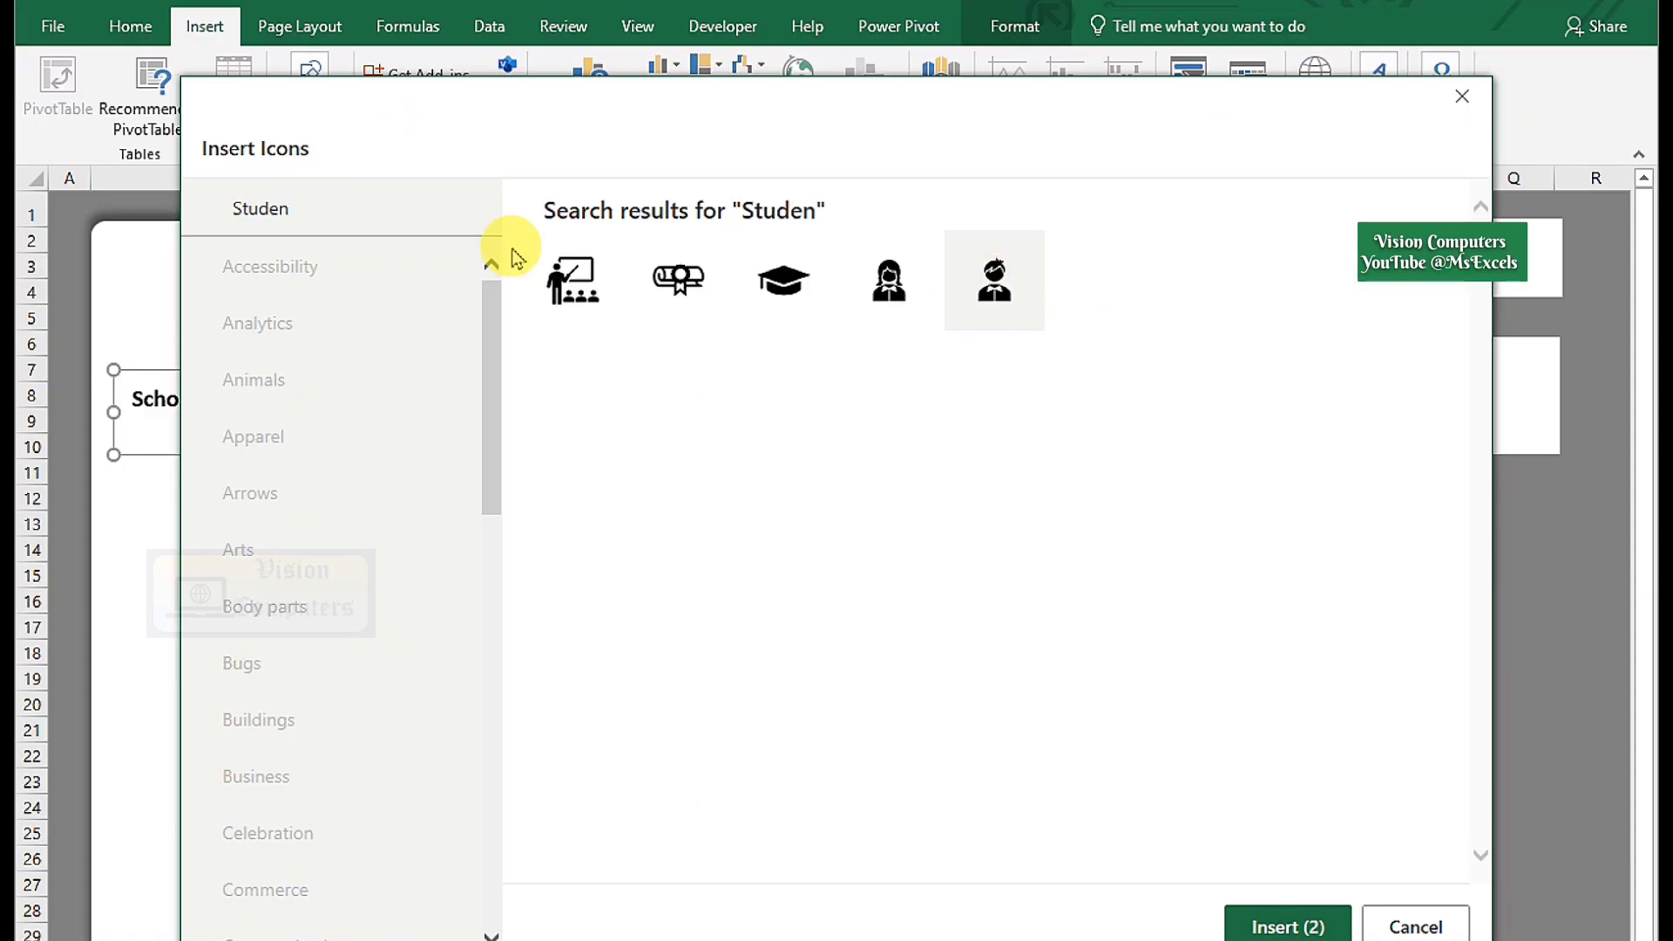
Pick teacher and school-building icons via 'Teac' and 'oll' searches, then insert all four.
{"action": "left_click_drag", "start_coordinate": [257, 210], "coordinate": [180, 209]}
{"action": "type", "text": "Teach"}
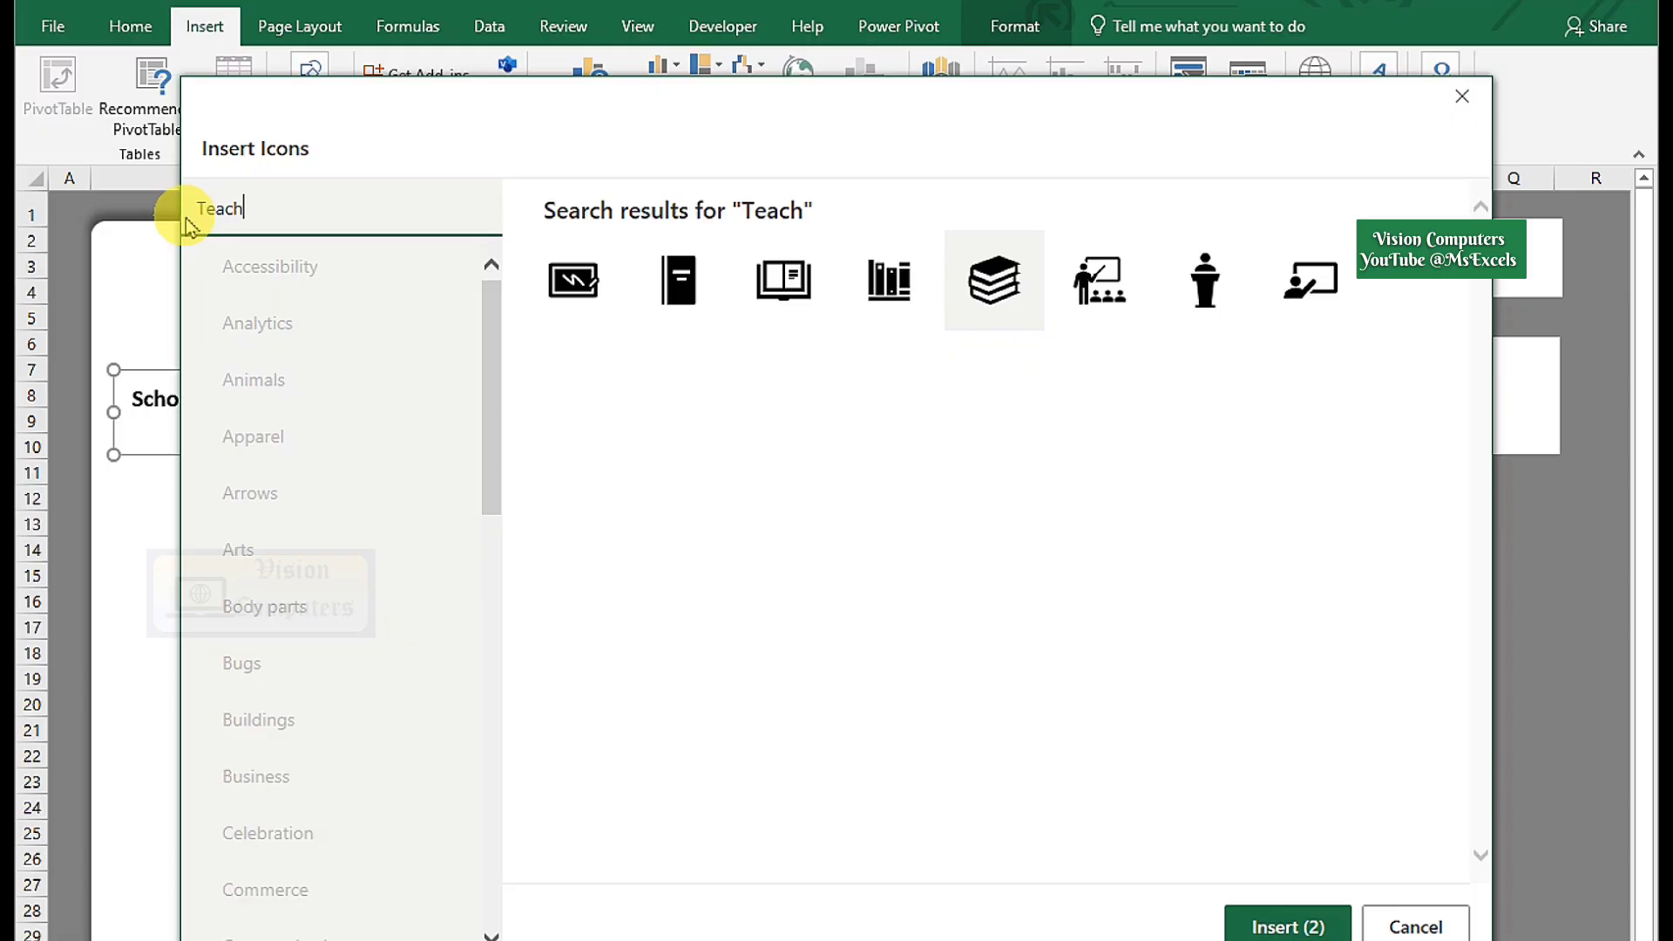
{"action": "left_click", "coordinate": [1067, 285]}
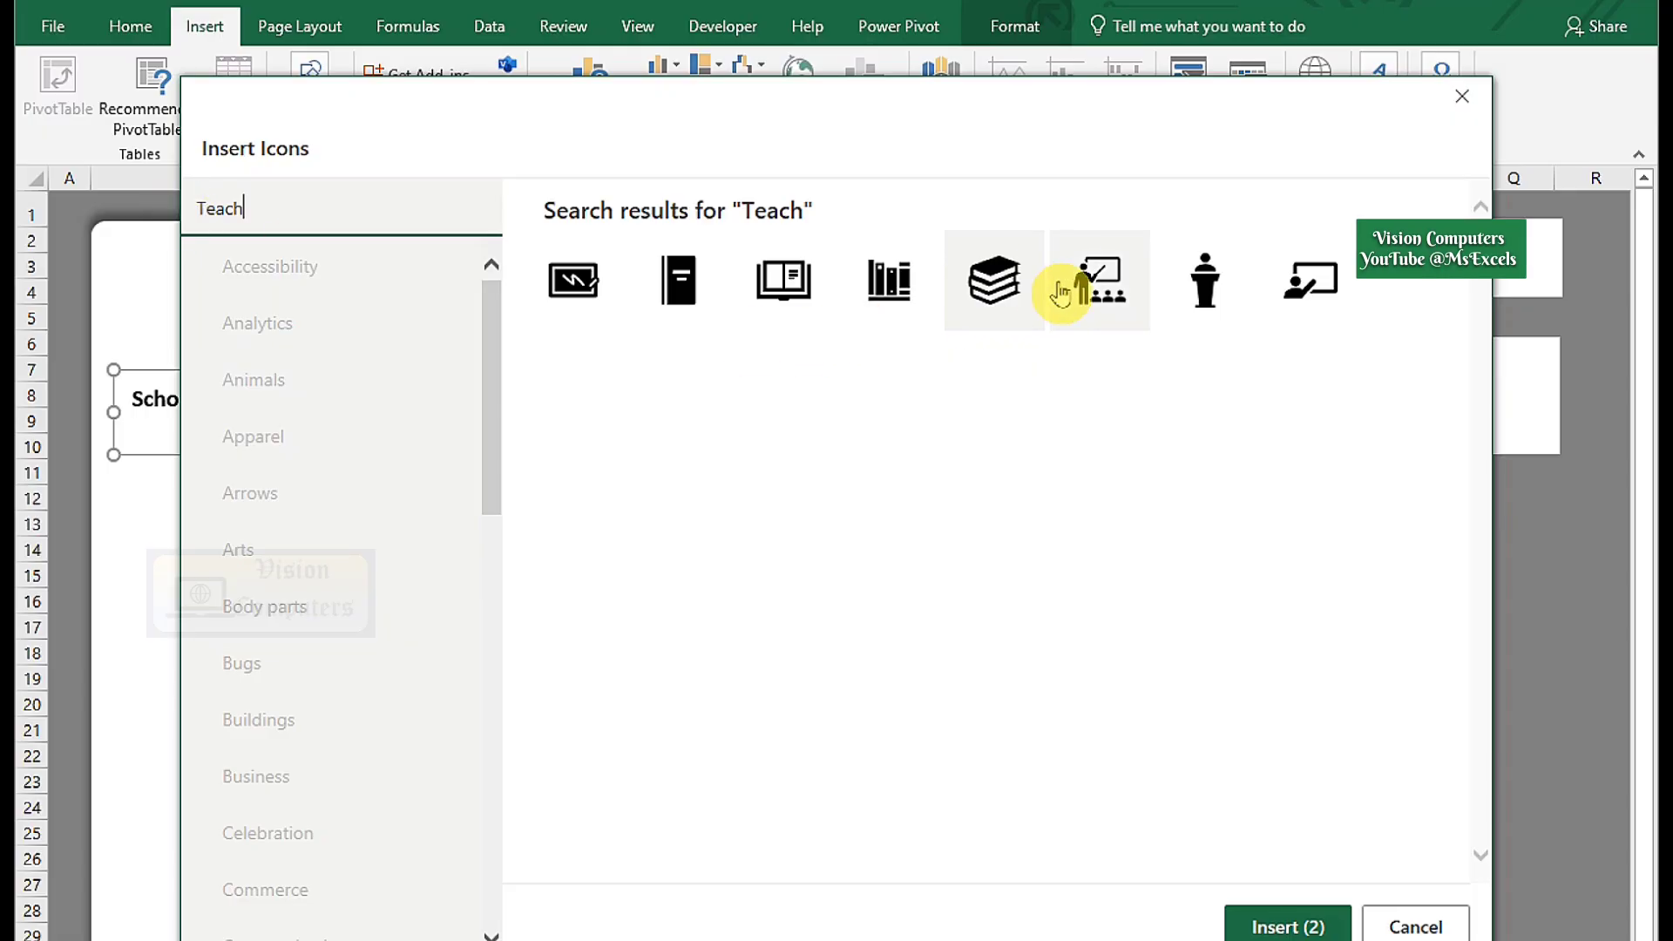
{"action": "left_click_drag", "start_coordinate": [305, 209], "coordinate": [130, 206]}
{"action": "key", "text": "BackSpace"}
{"action": "type", "text": "oll"}
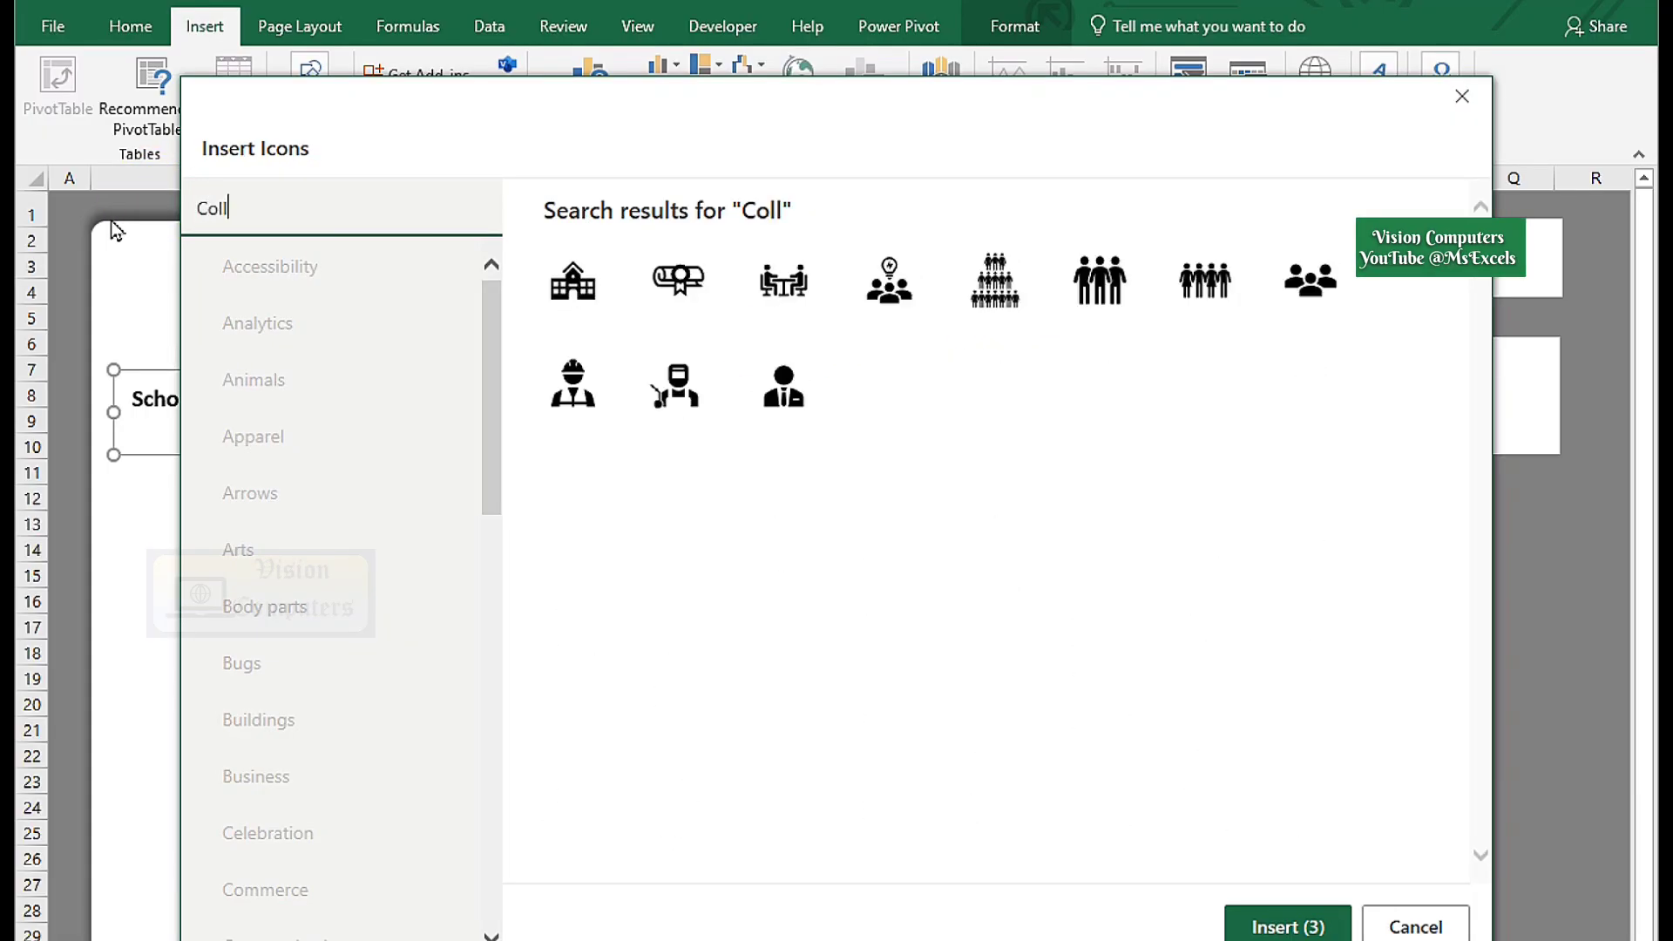
{"action": "left_click", "coordinate": [558, 296]}
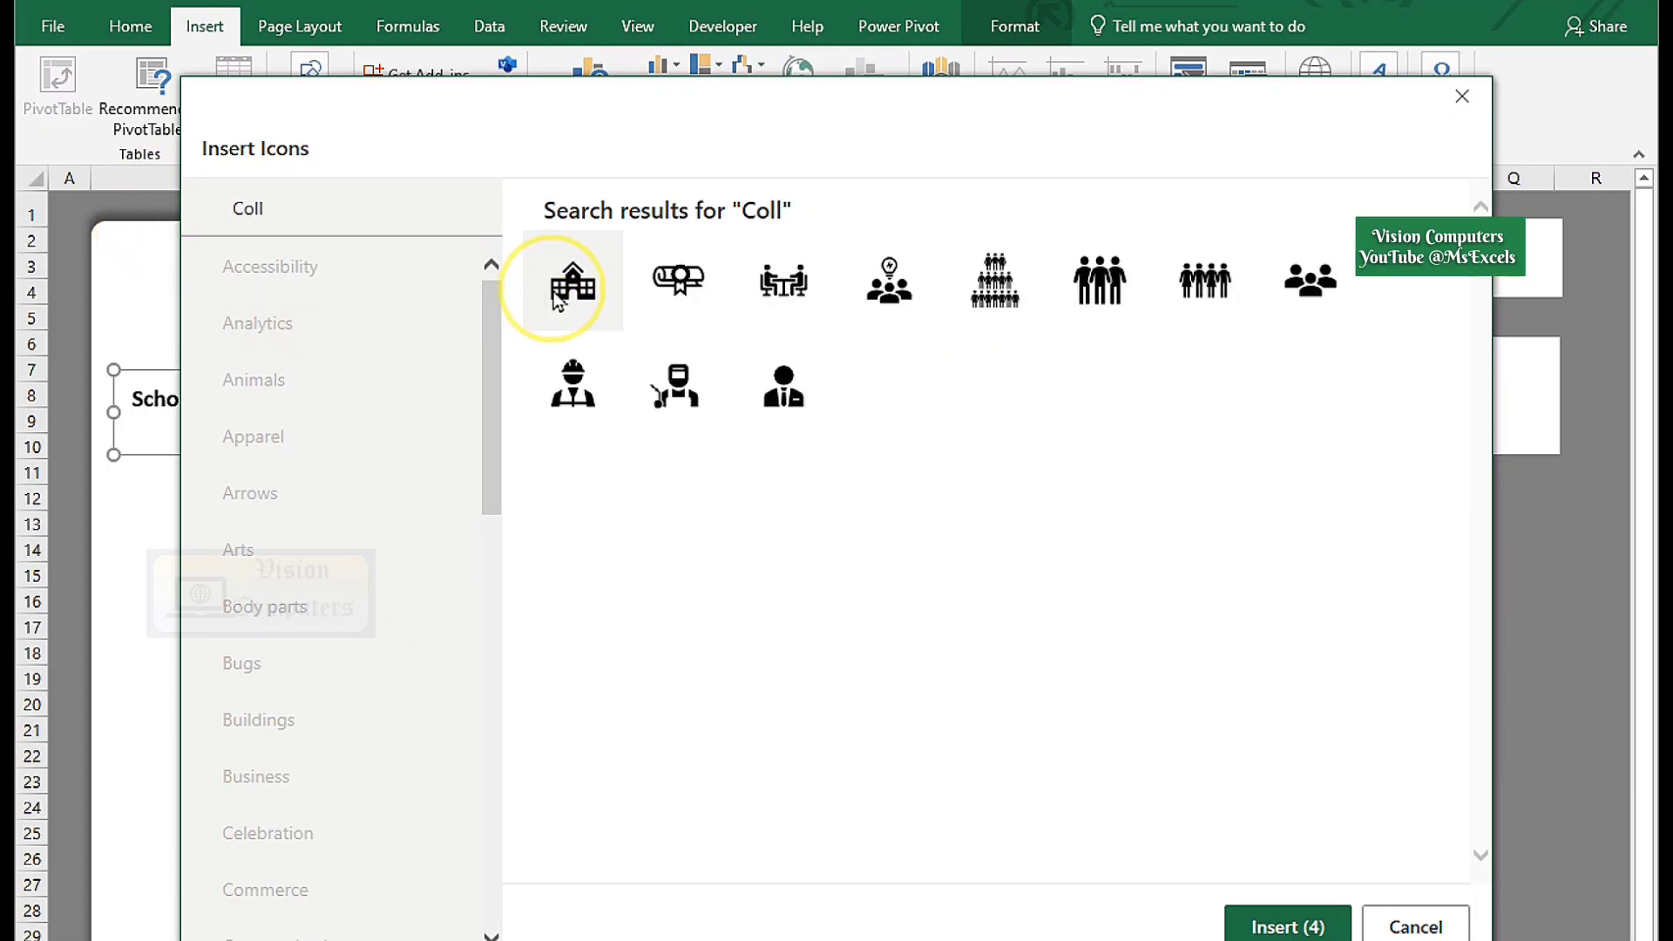
{"action": "left_click", "coordinate": [1285, 924]}
Move the school icon into the orange card and shrink the teacher icon to about 0.6 inches.
{"action": "left_click", "coordinate": [952, 665]}
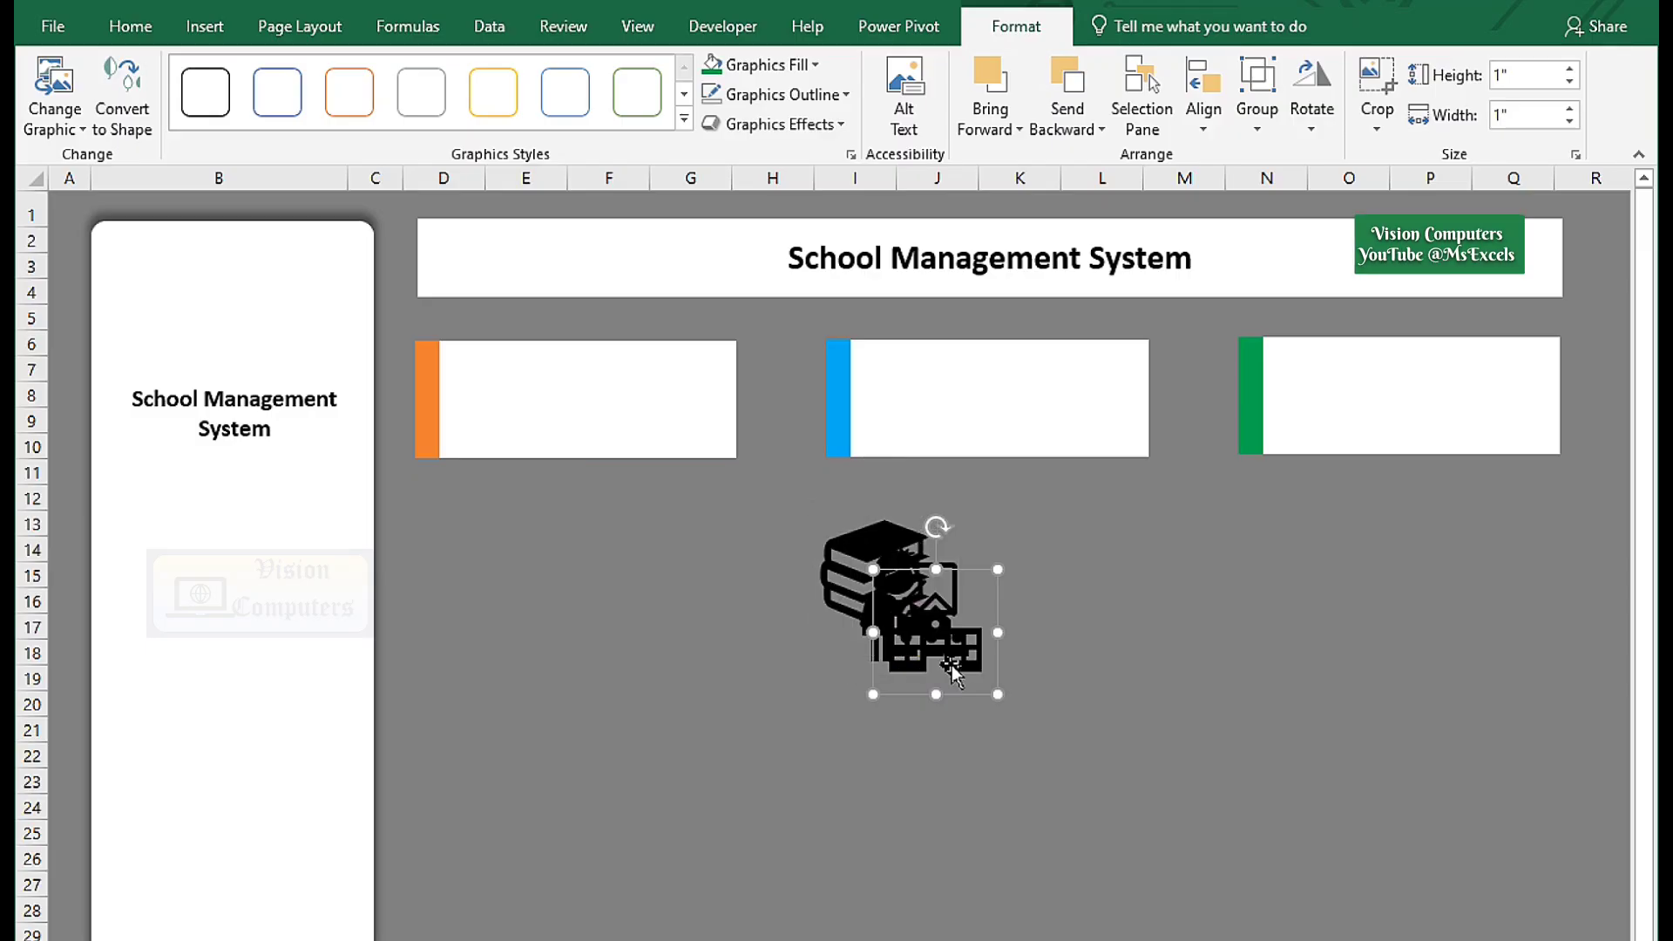
{"action": "left_click_drag", "start_coordinate": [951, 665], "coordinate": [491, 420]}
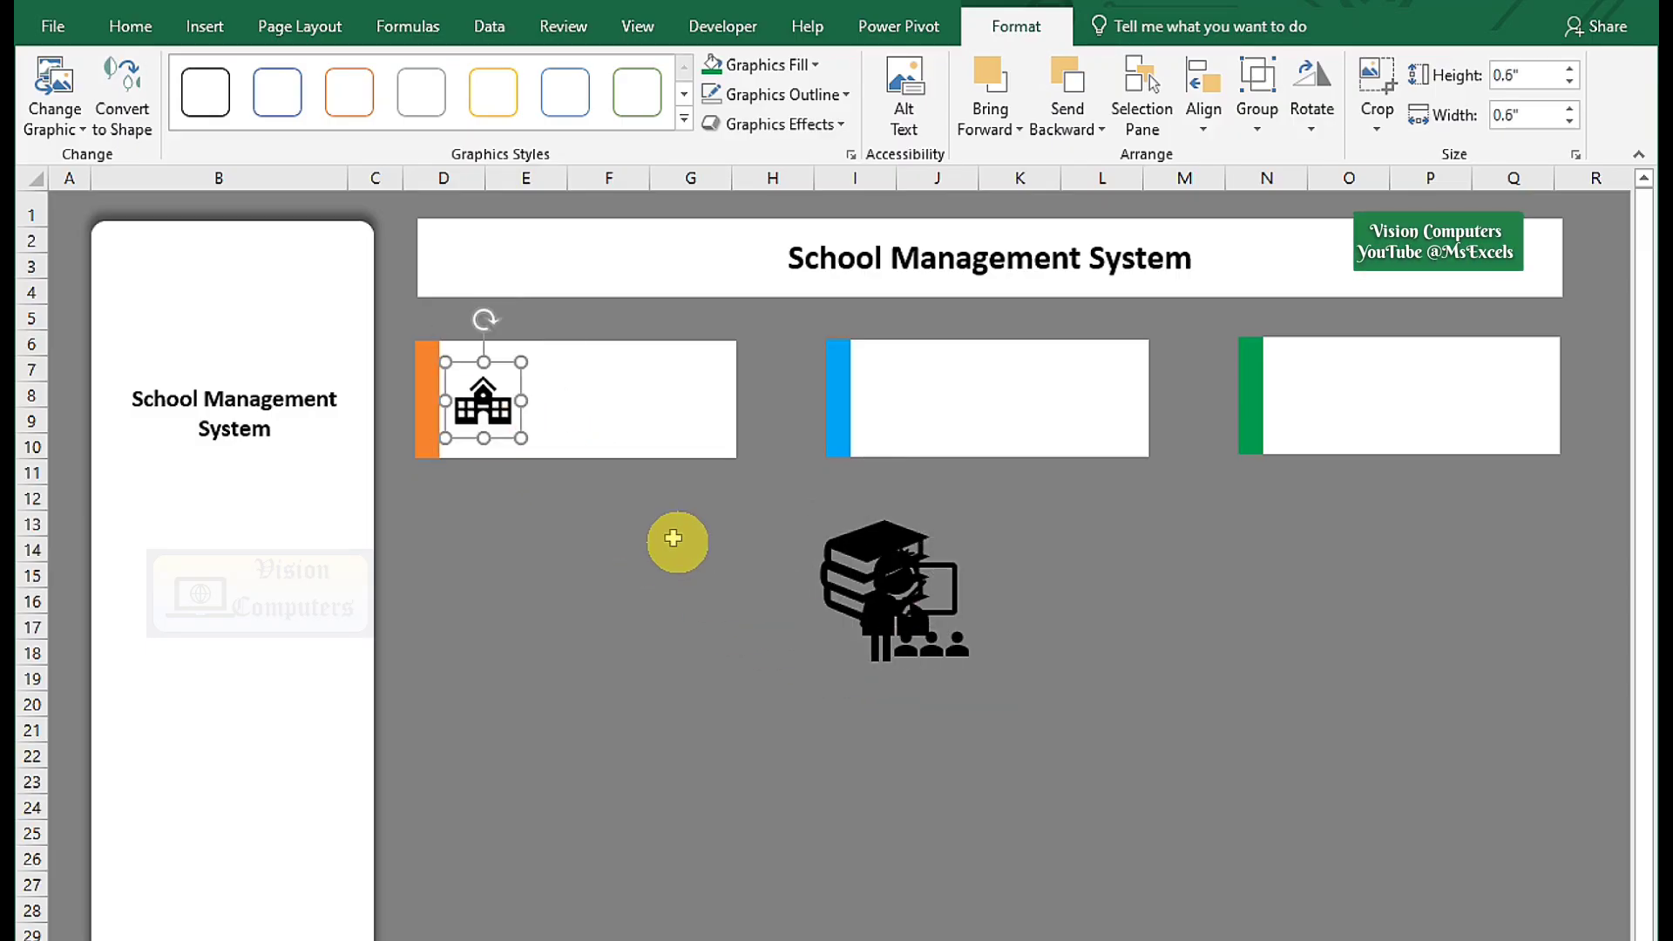
{"action": "left_click", "coordinate": [907, 640]}
{"action": "left_click_drag", "start_coordinate": [906, 640], "coordinate": [907, 415]}
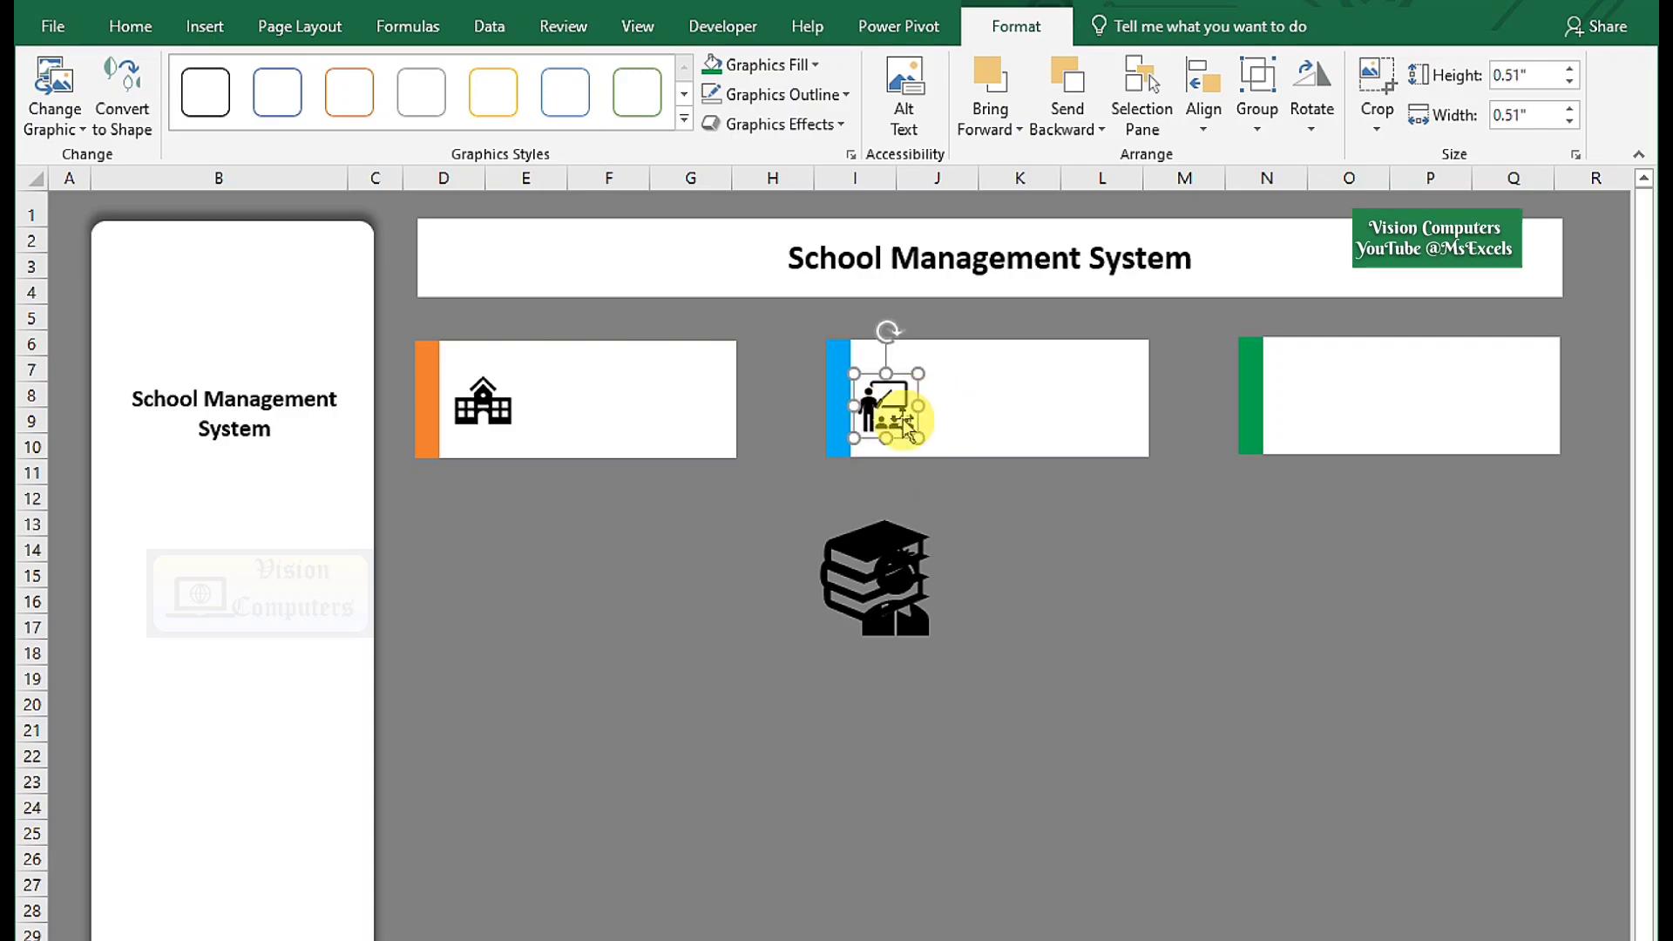
Place a smaller books icon above the sidebar title and a shrunk student icon in the green card.
{"action": "left_click", "coordinate": [903, 565]}
{"action": "left_click_drag", "start_coordinate": [904, 565], "coordinate": [269, 315]}
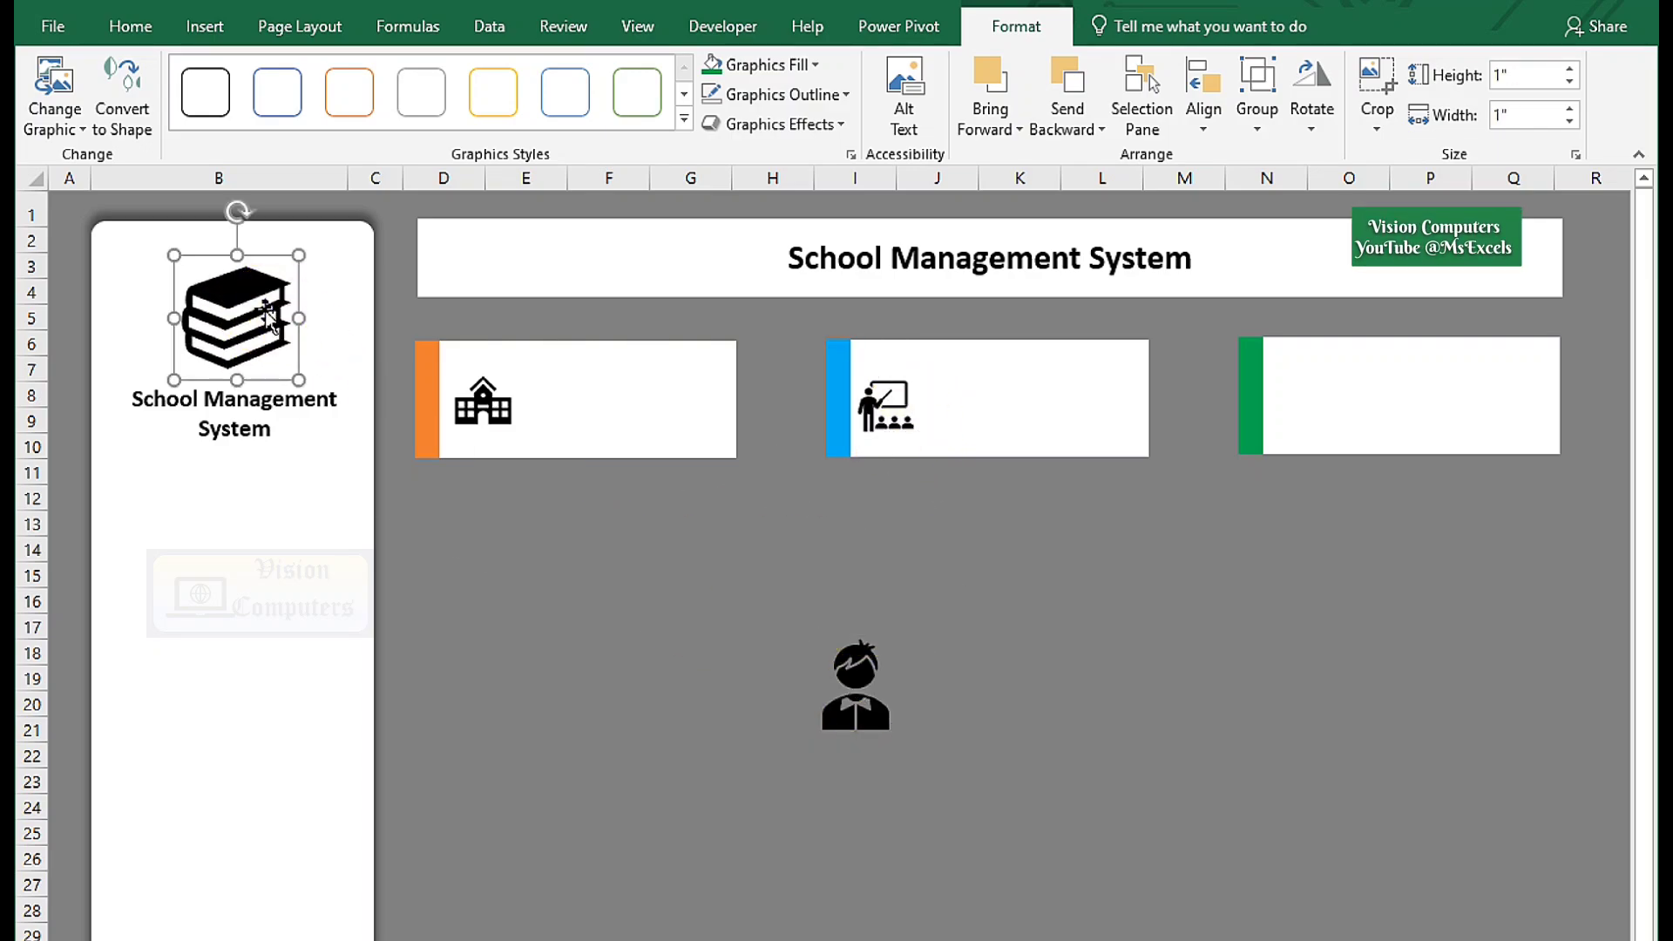
{"action": "left_click_drag", "start_coordinate": [293, 374], "coordinate": [288, 364]}
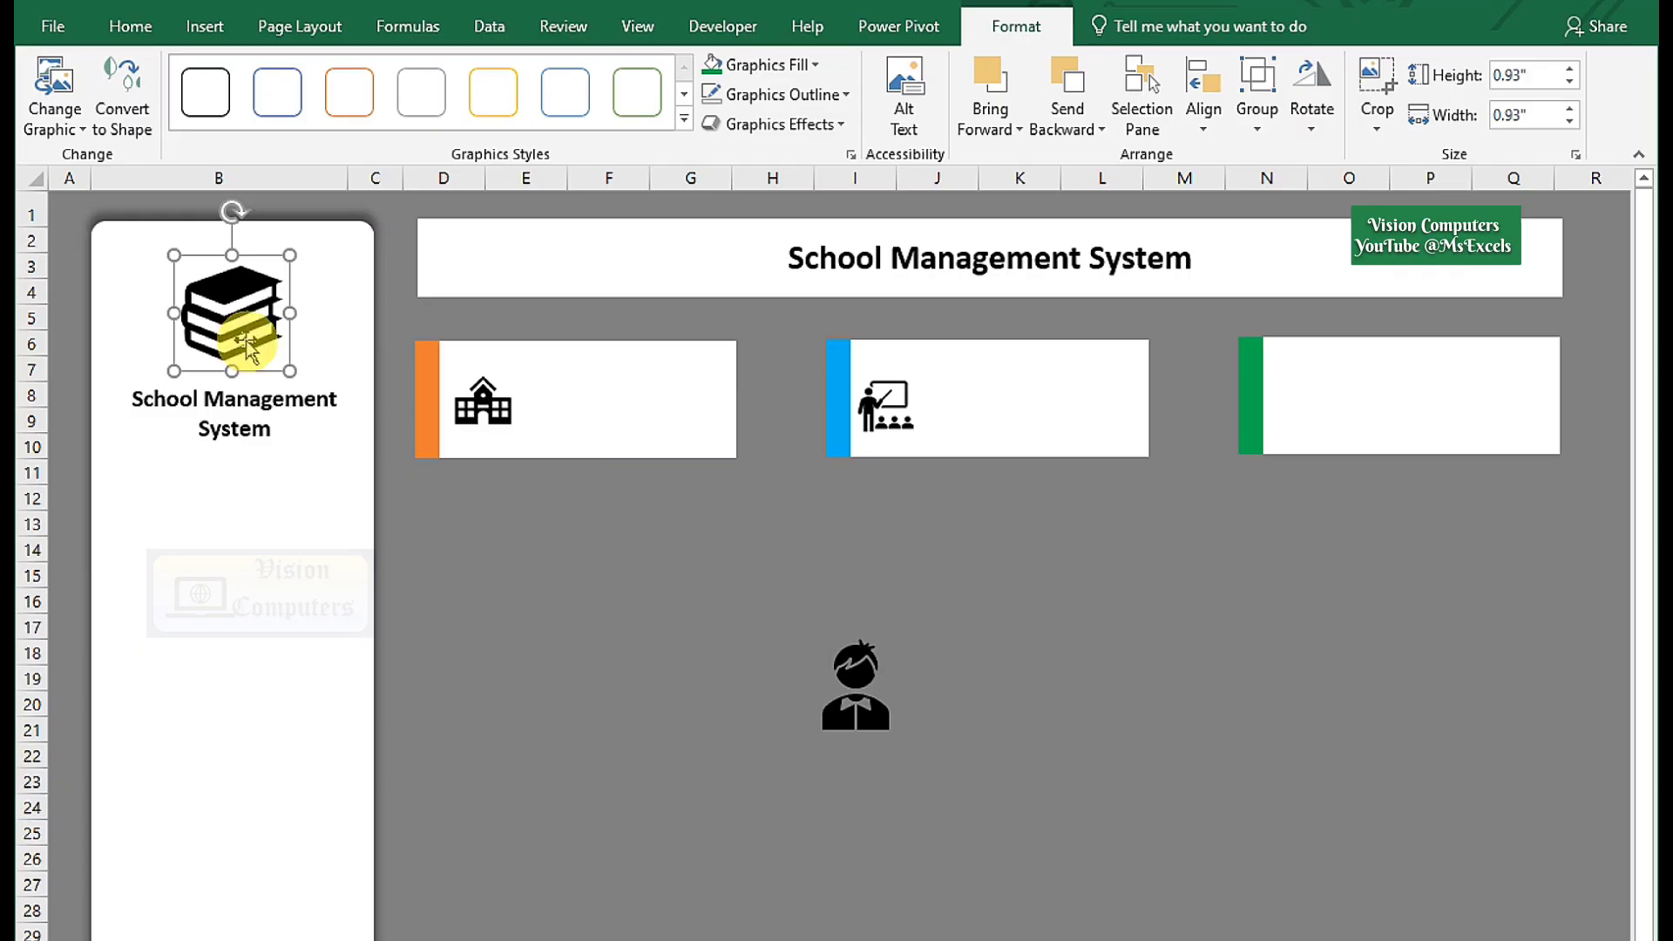
{"action": "left_click", "coordinate": [880, 714]}
{"action": "left_click_drag", "start_coordinate": [930, 751], "coordinate": [904, 725]}
{"action": "left_click_drag", "start_coordinate": [851, 676], "coordinate": [1341, 441]}
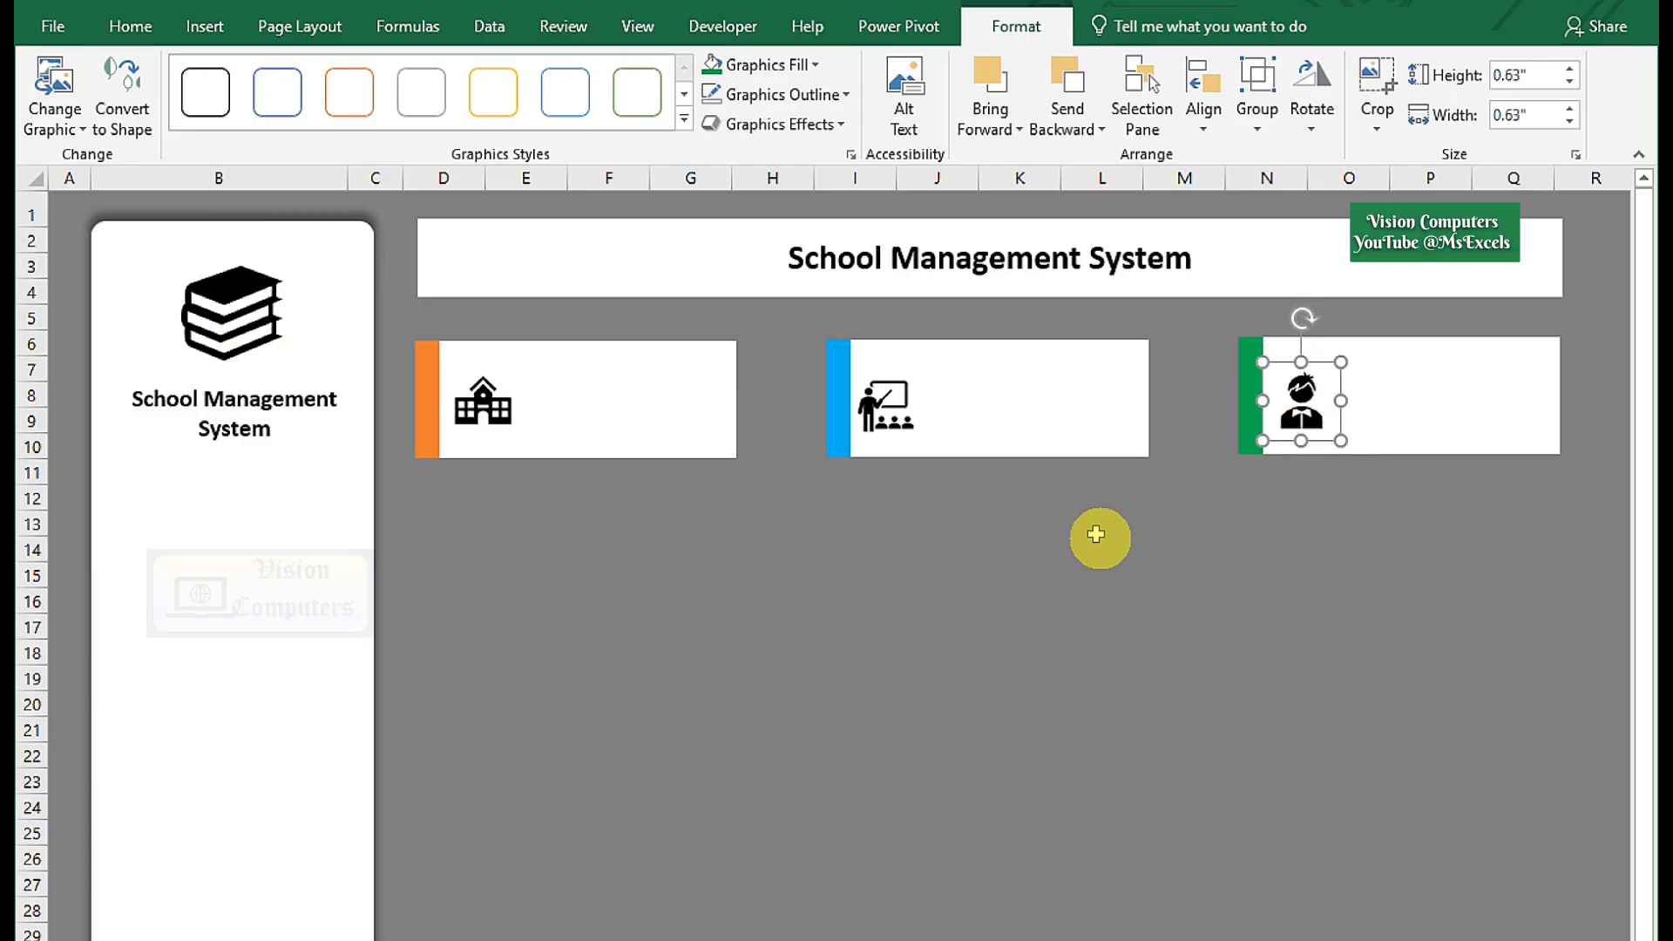
Colour the school icon dark orange and the teacher icon blue.
{"action": "left_click", "coordinate": [503, 416]}
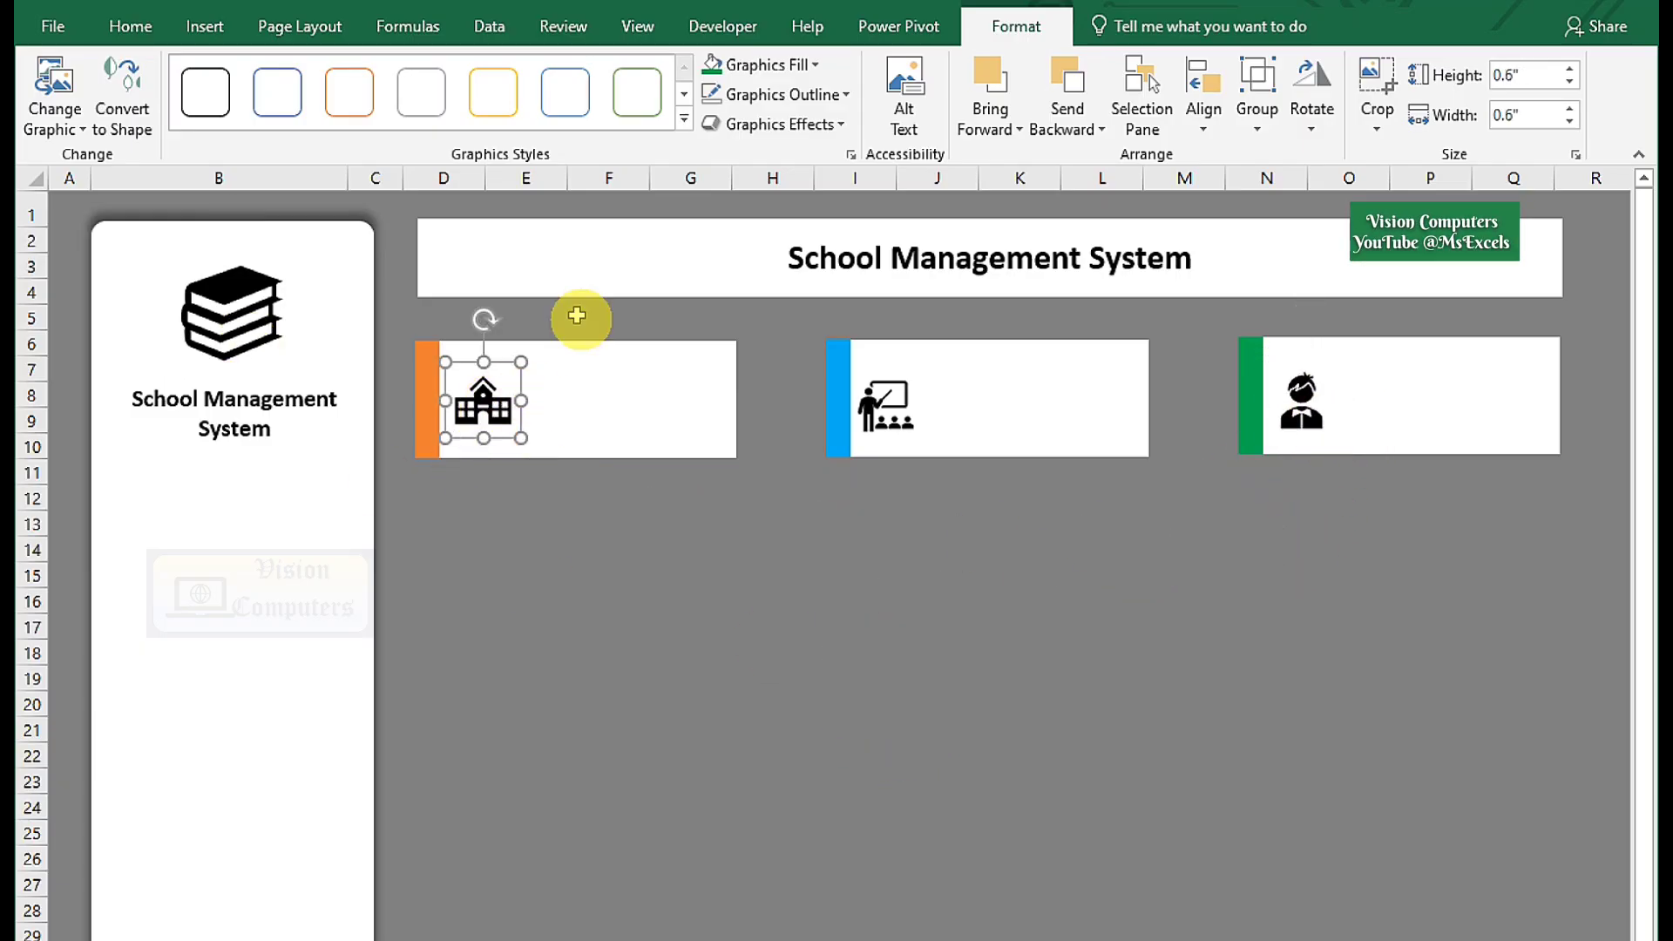
{"action": "left_click", "coordinate": [771, 67]}
{"action": "left_click", "coordinate": [821, 226]}
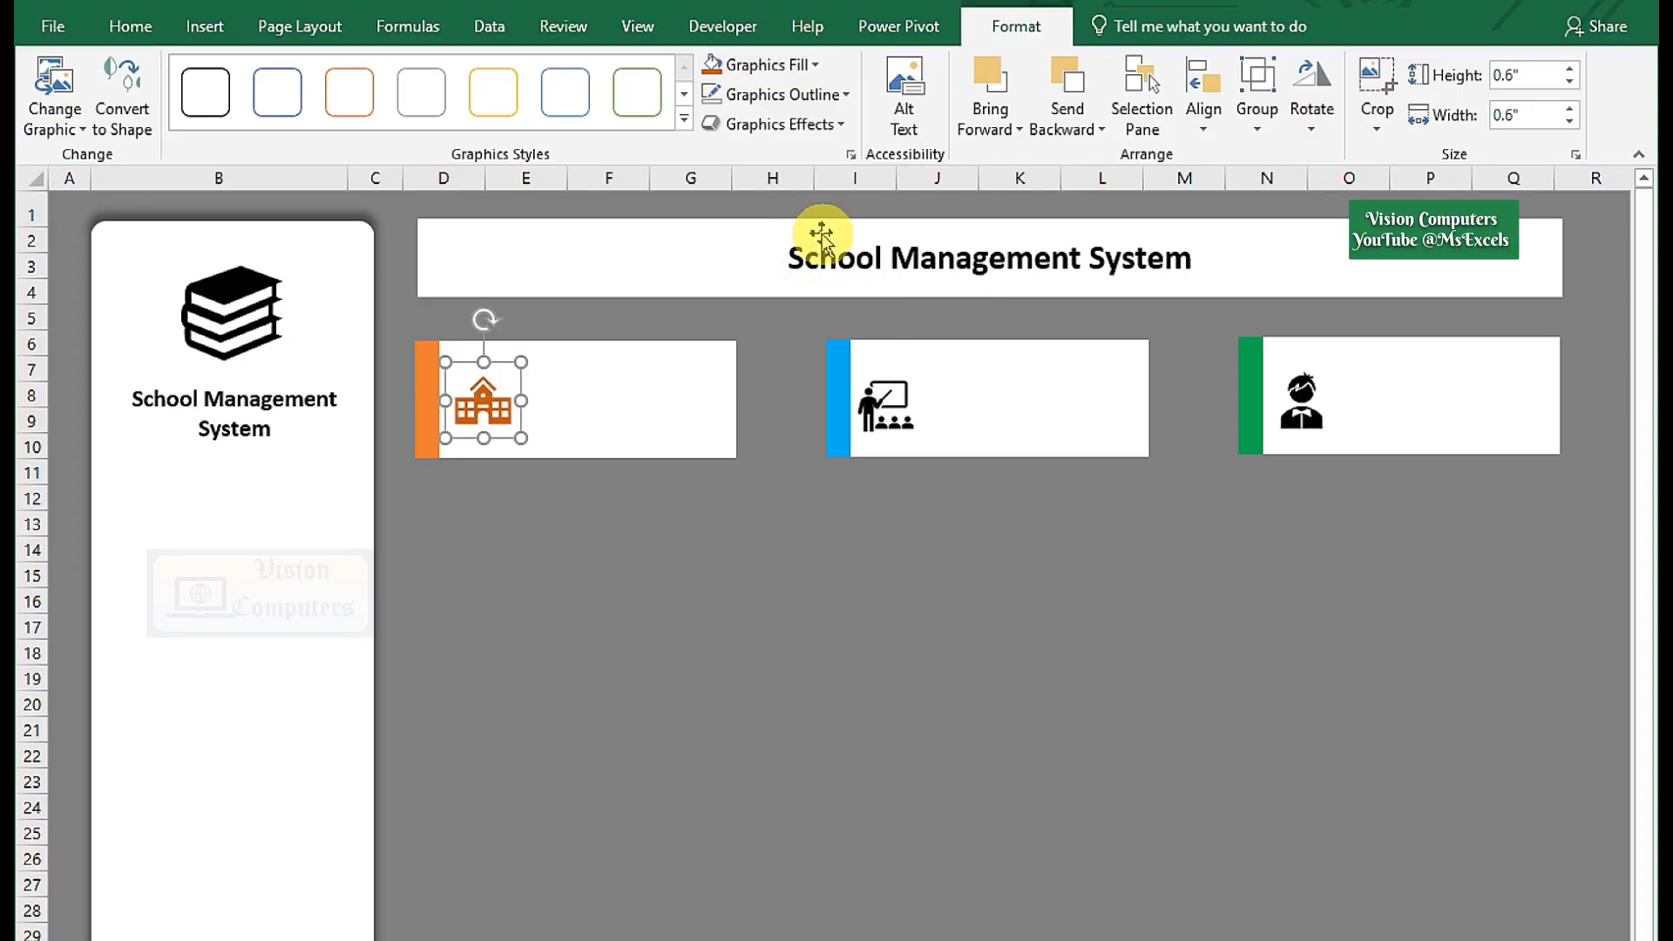
{"action": "left_click", "coordinate": [893, 418]}
{"action": "left_click", "coordinate": [766, 64]}
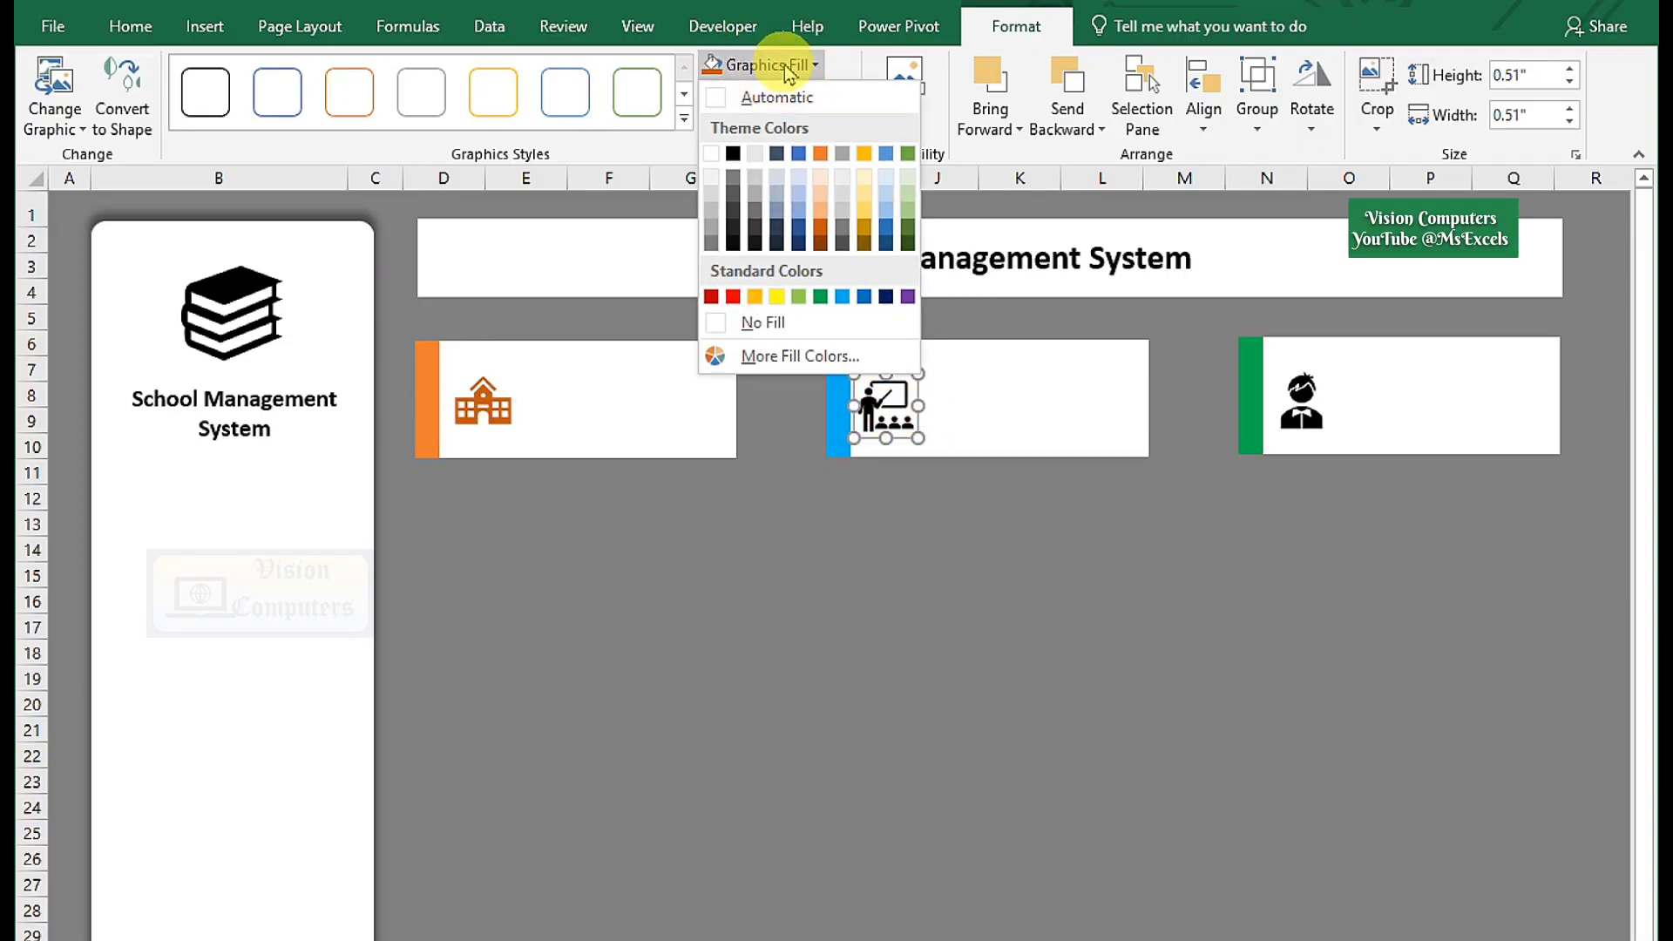
{"action": "left_click", "coordinate": [886, 228]}
Colour the student icon dark green and nudge it slightly right in its card.
{"action": "left_click", "coordinate": [1288, 406]}
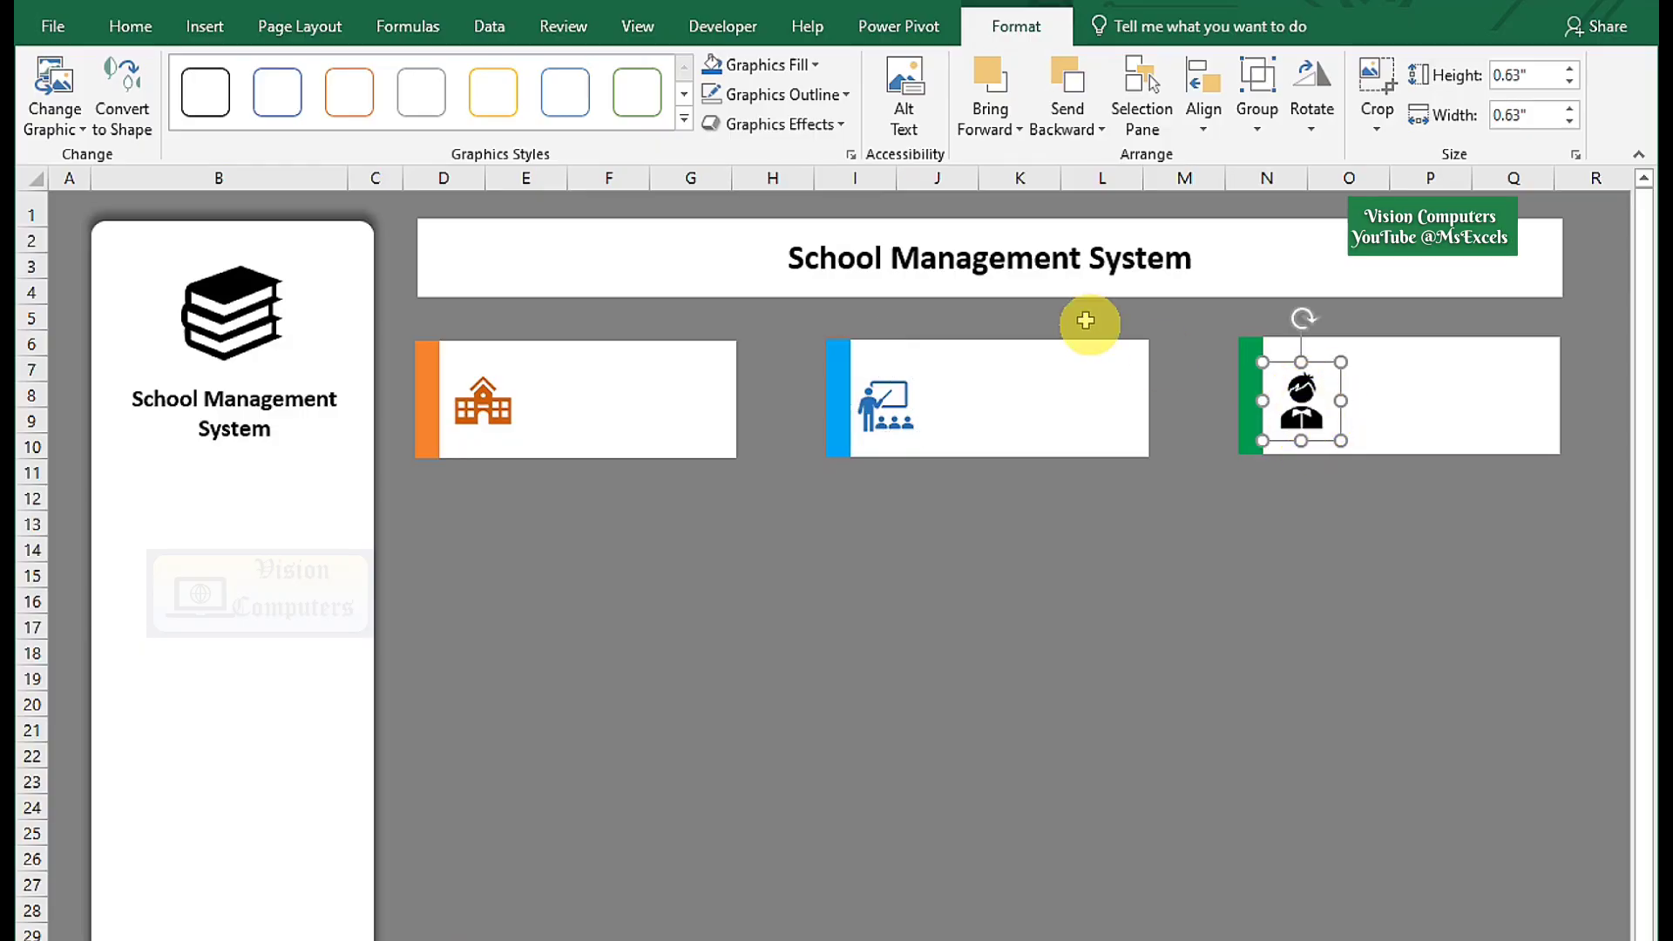
{"action": "left_click", "coordinate": [805, 66]}
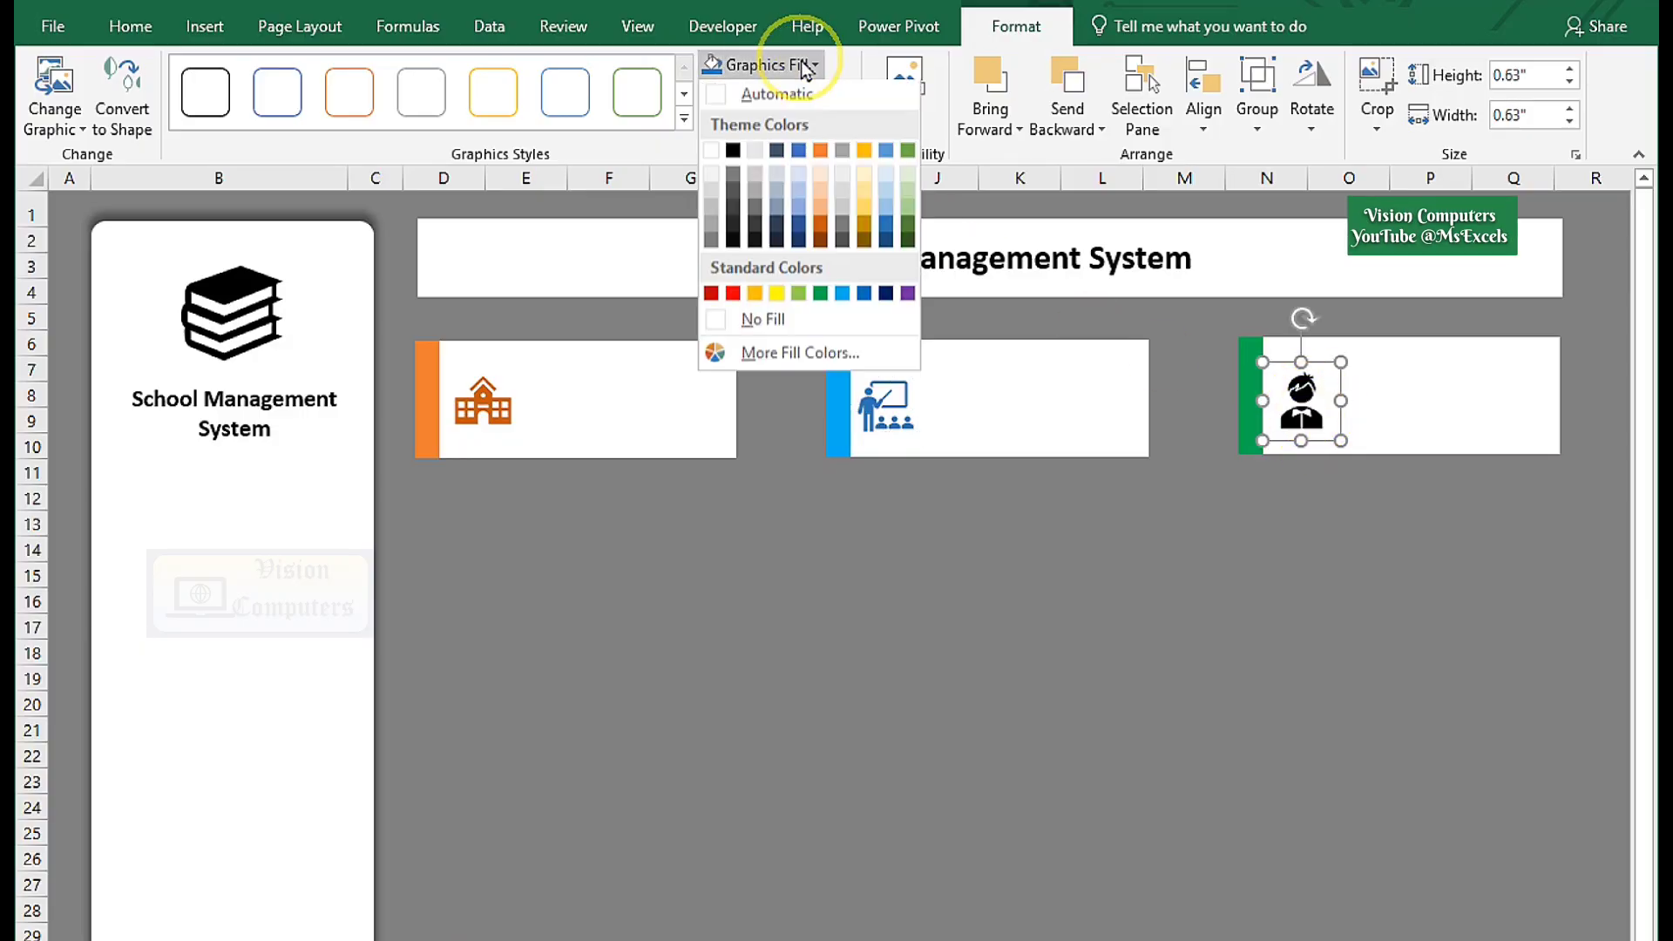
{"action": "left_click", "coordinate": [907, 243]}
{"action": "left_click_drag", "start_coordinate": [1302, 413], "coordinate": [1310, 415]}
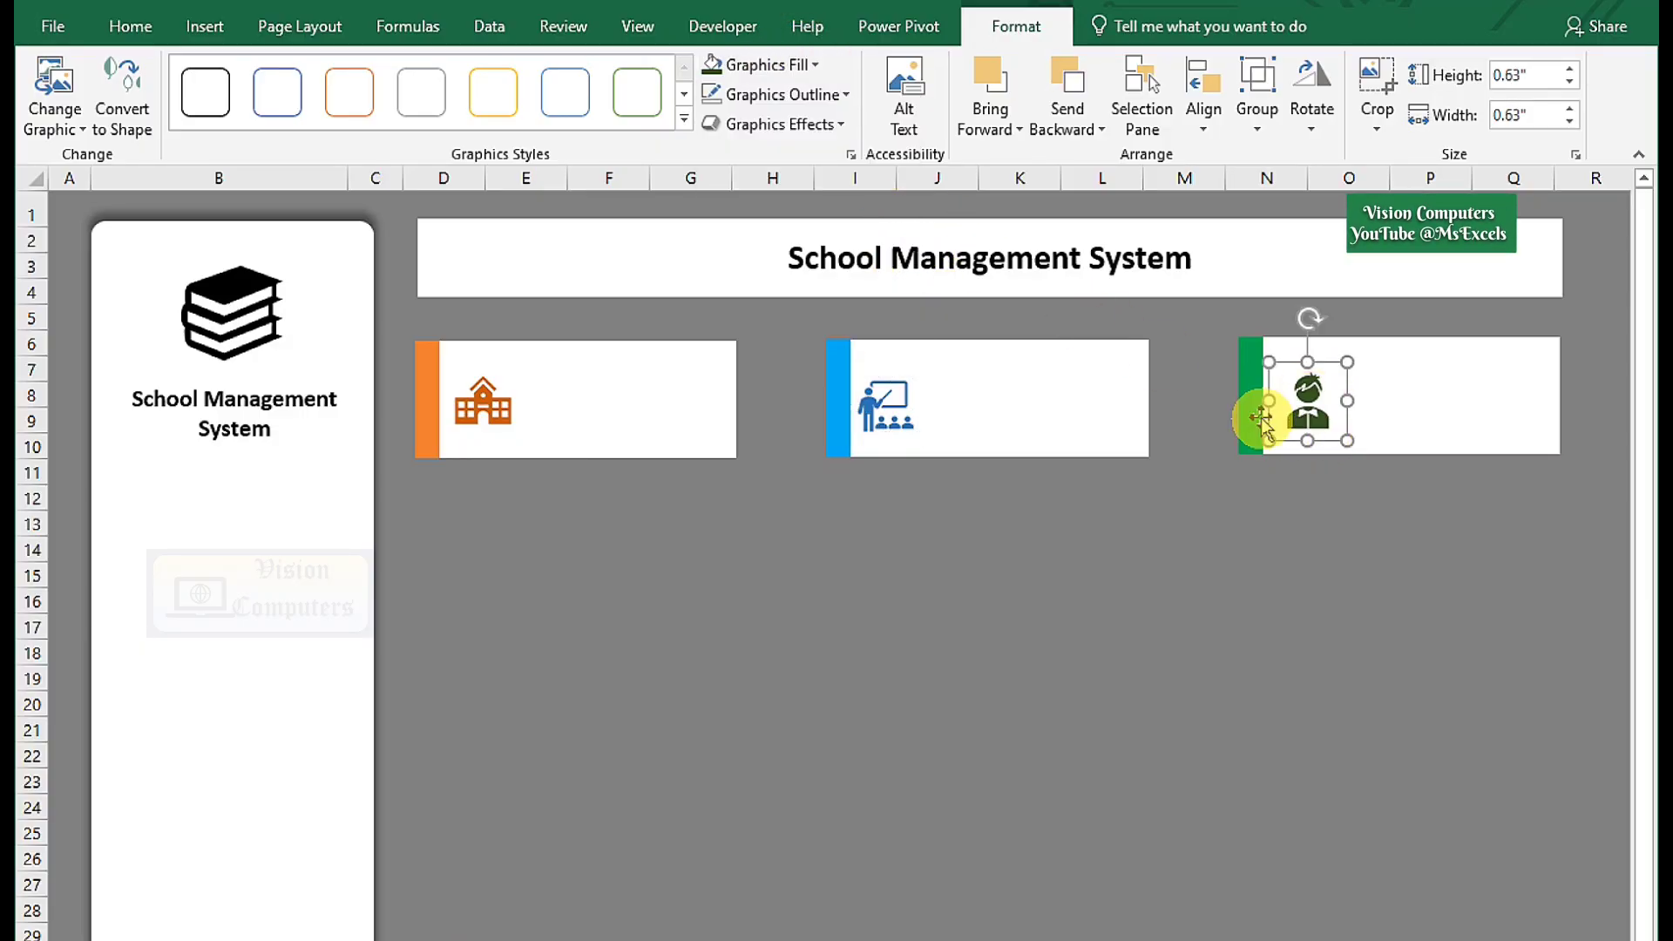
{"action": "left_click", "coordinate": [462, 552]}
{"action": "left_click", "coordinate": [206, 27]}
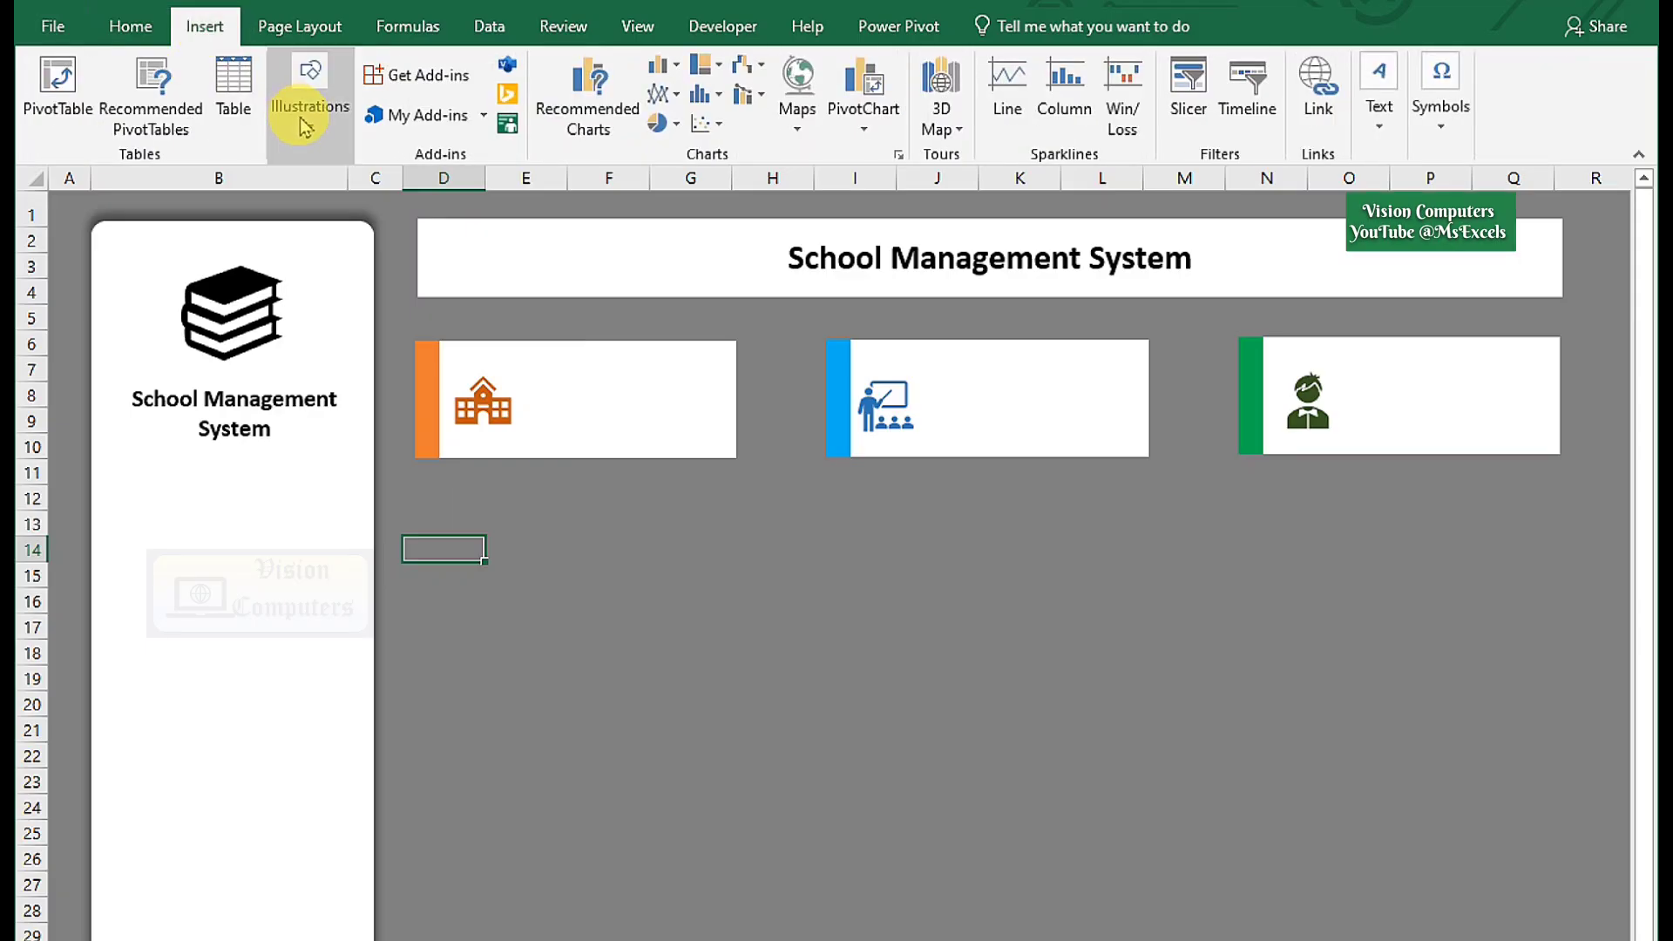
Draw a straight vertical line inside the orange card beside its icon.
{"action": "left_click", "coordinate": [303, 122]}
{"action": "left_click", "coordinate": [416, 222]}
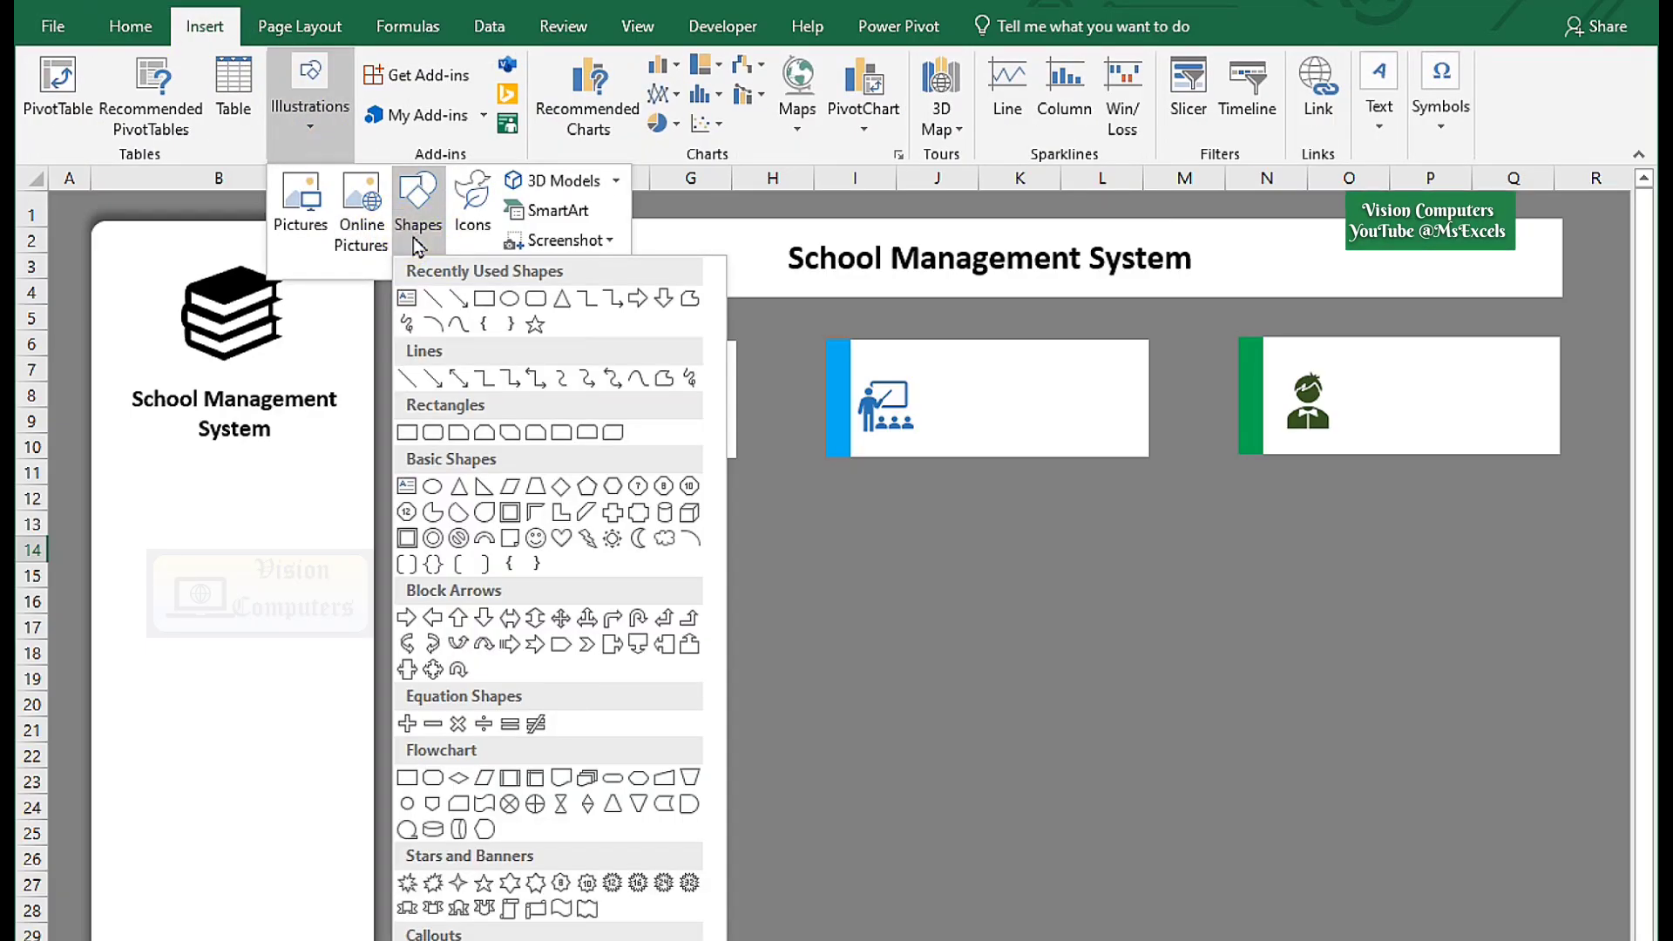
{"action": "left_click", "coordinate": [433, 302]}
{"action": "left_click_drag", "start_coordinate": [531, 370], "coordinate": [532, 437]}
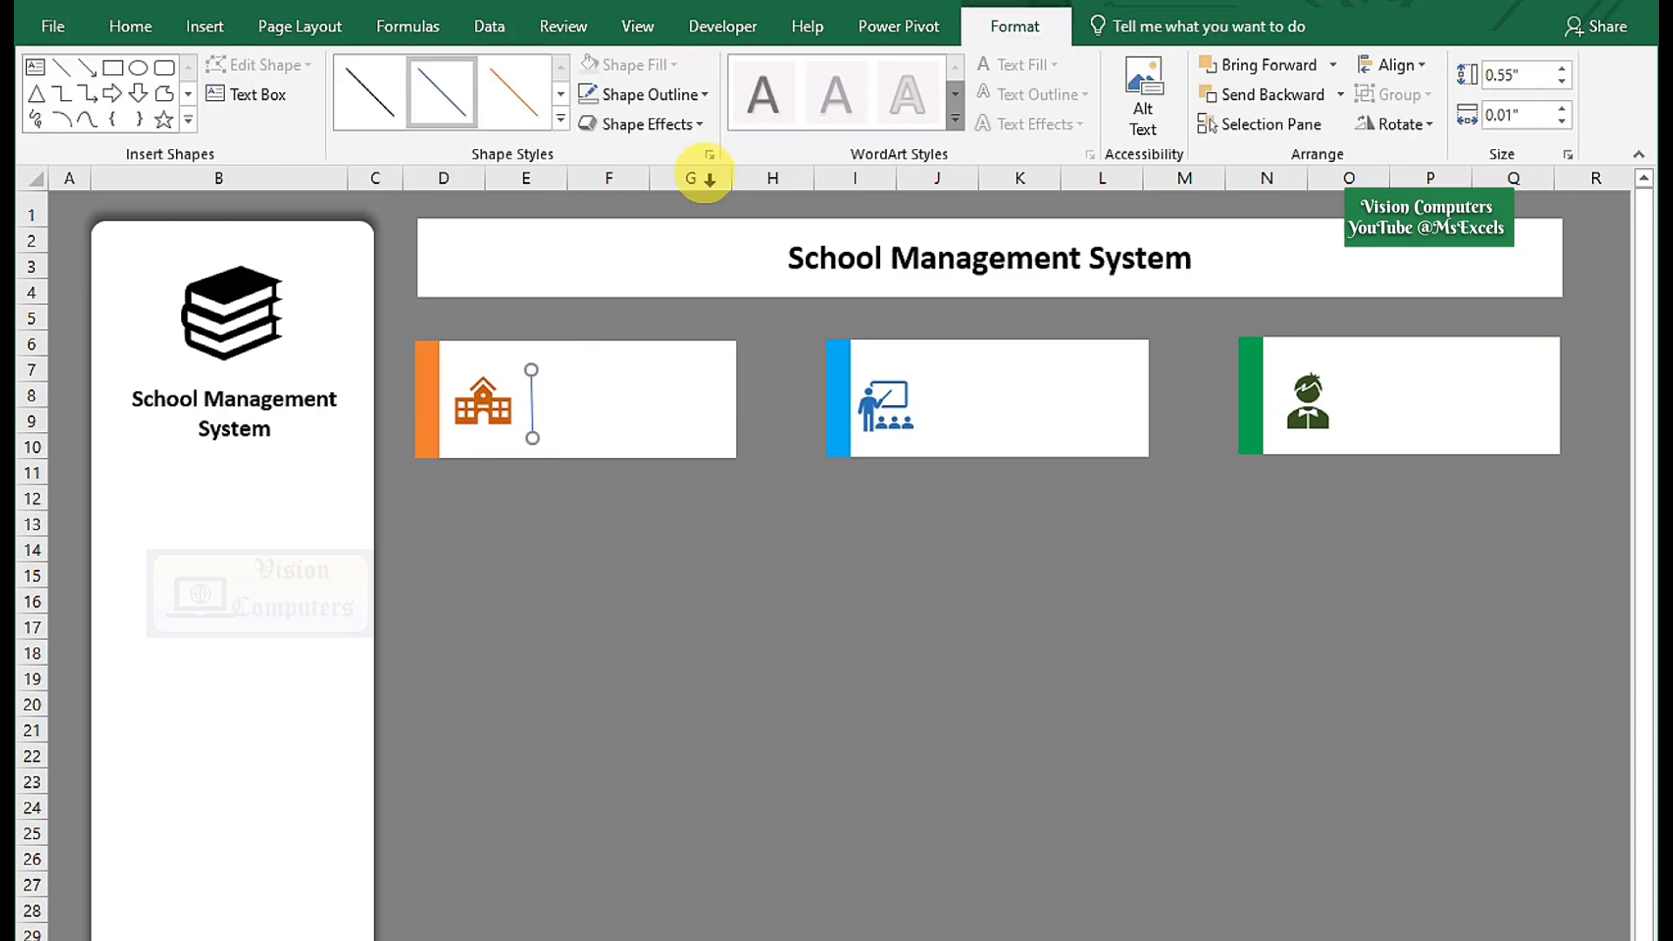
Give the divider line a 1½ pt gray outline.
{"action": "left_click", "coordinate": [689, 93]}
{"action": "mouse_move", "coordinate": [666, 418]}
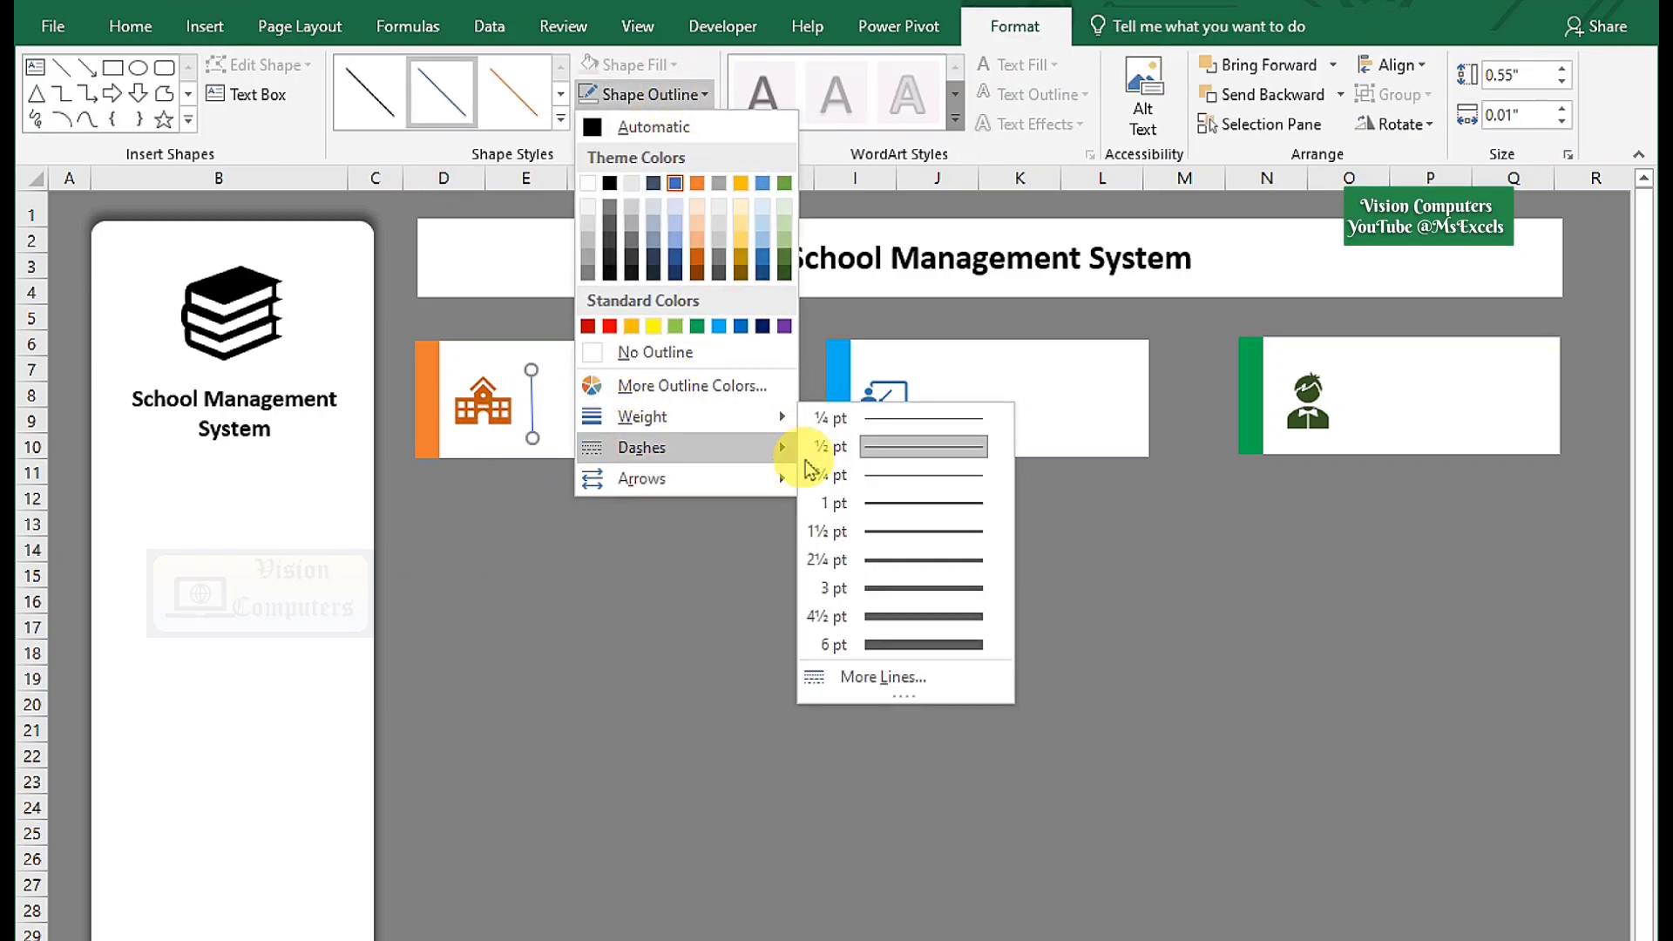
{"action": "left_click", "coordinate": [886, 531]}
{"action": "left_click", "coordinate": [658, 94]}
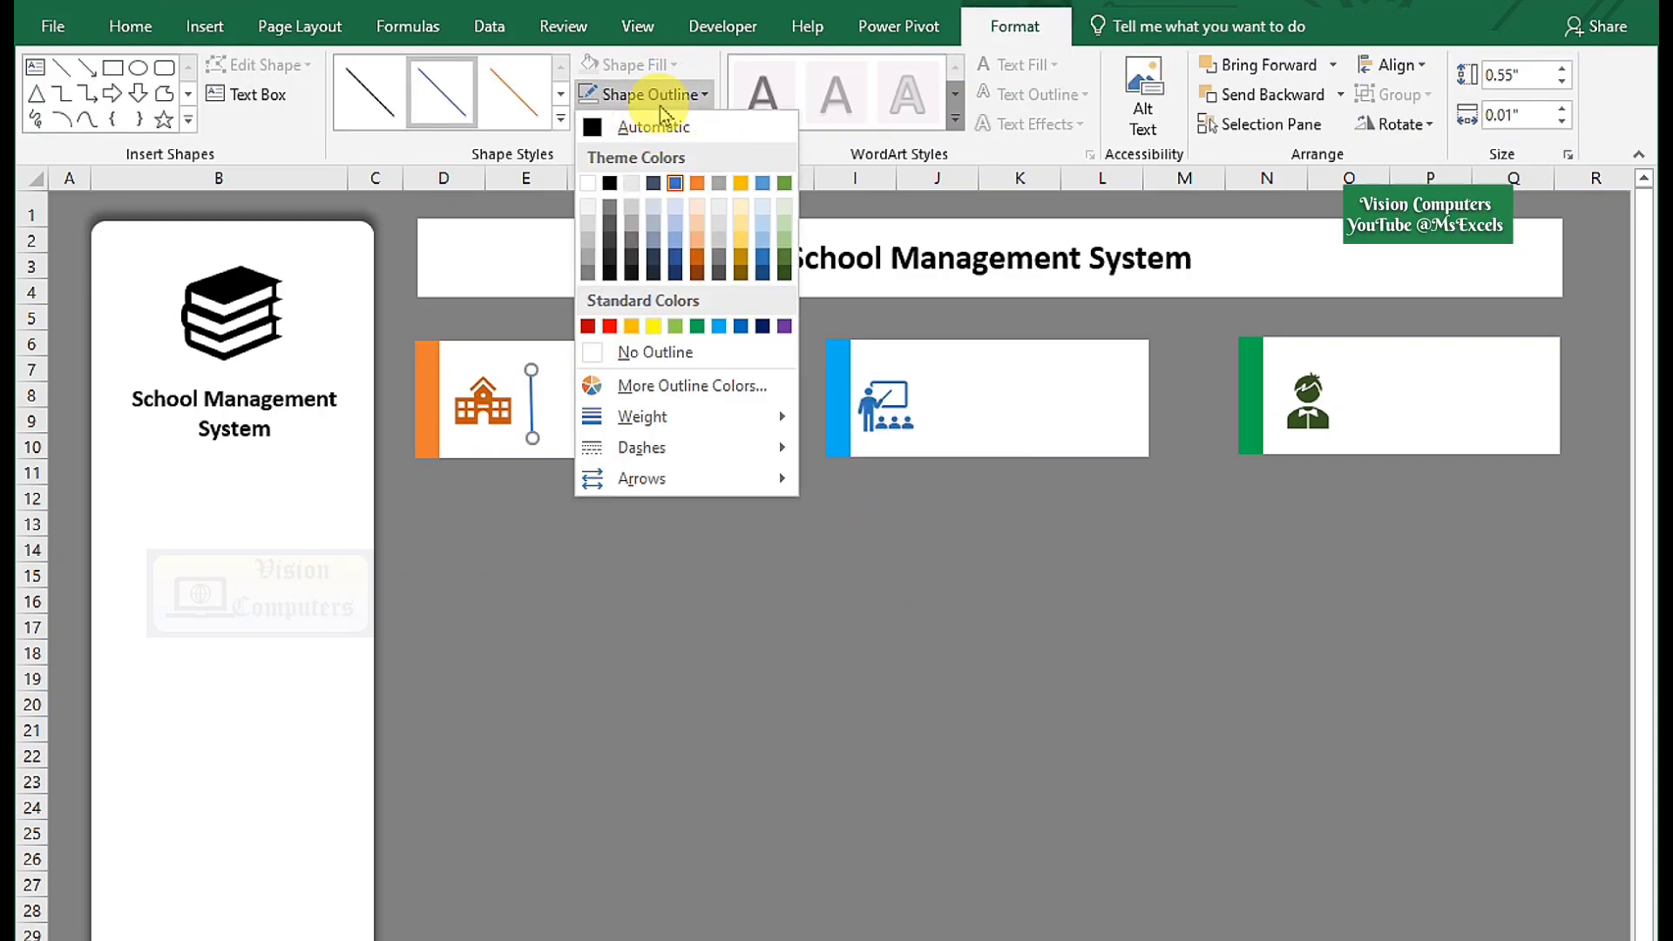
{"action": "left_click", "coordinate": [587, 275]}
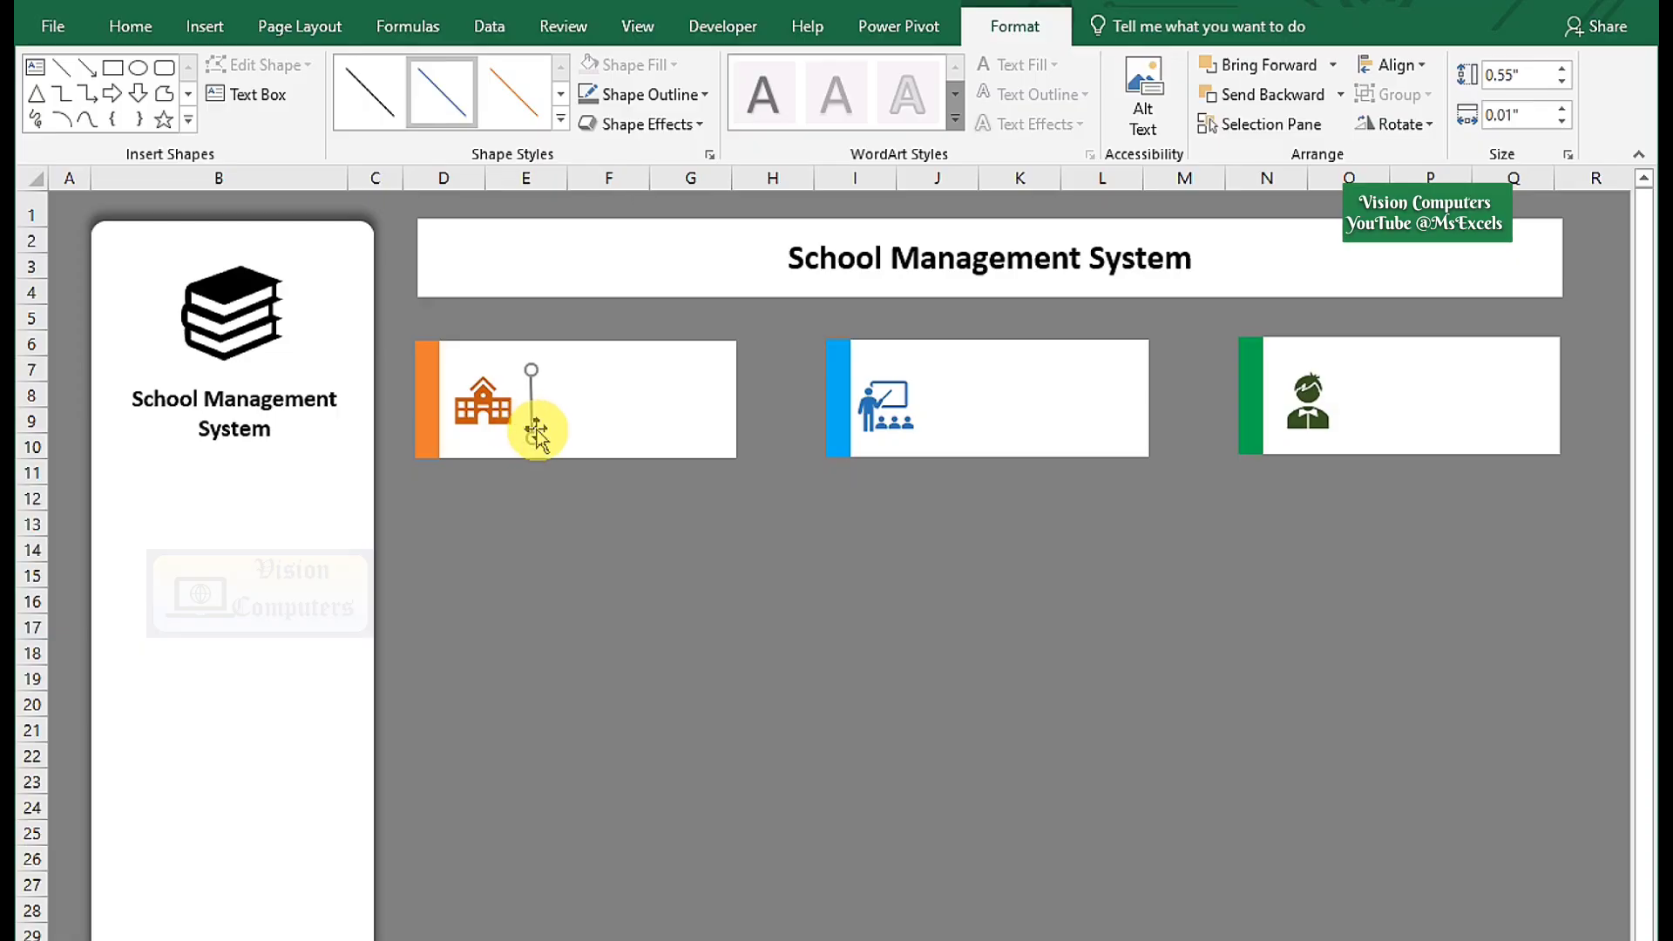
{"action": "key", "text": "Escape"}
Copy the divider line into the blue Teachers card and the green card.
{"action": "left_click", "coordinate": [532, 402]}
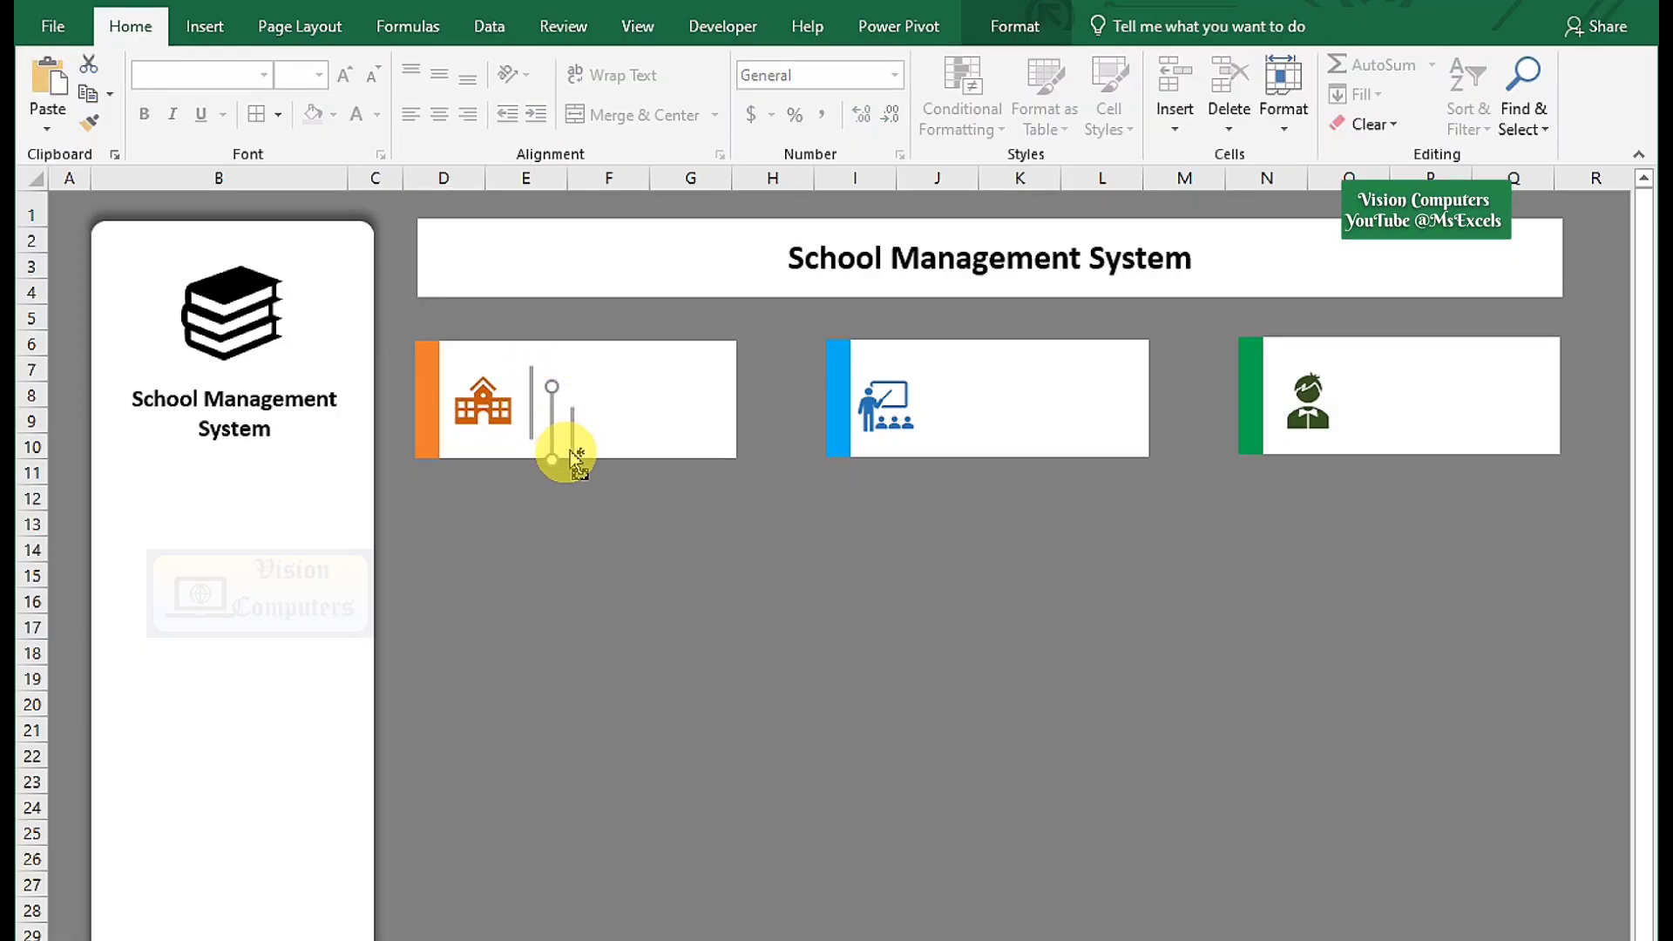
{"action": "left_click_drag", "start_coordinate": [558, 433], "coordinate": [938, 407]}
{"action": "left_click_drag", "start_coordinate": [571, 441], "coordinate": [1351, 402]}
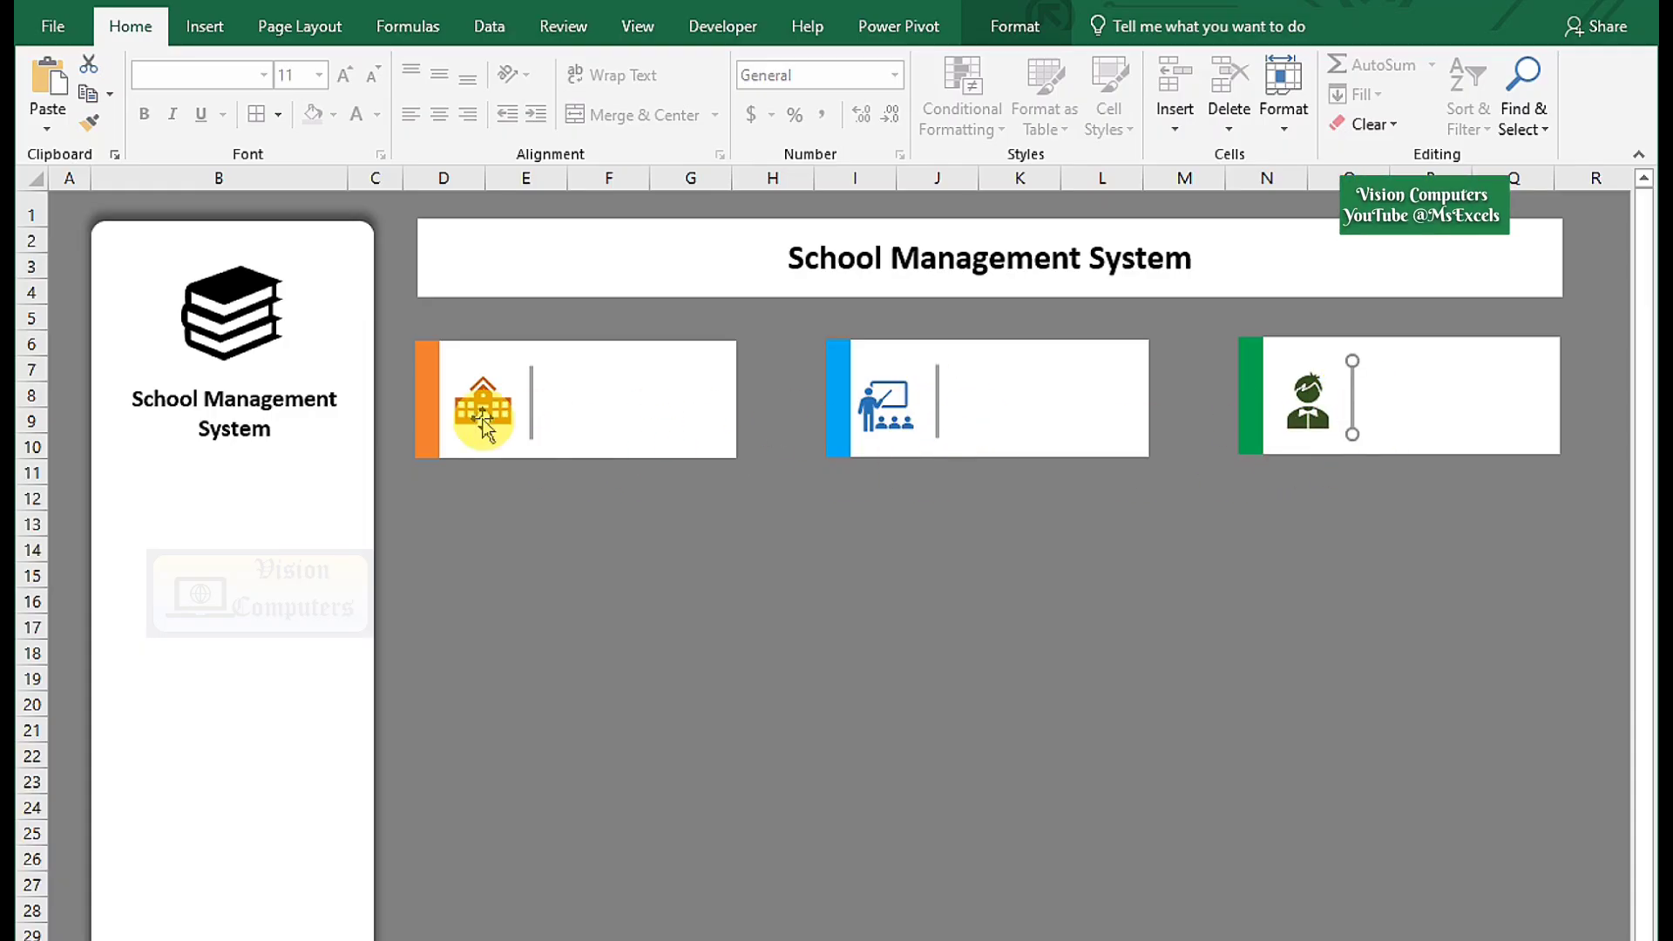
Copy the title text box, remove its fill and outline, and retype it as 'School'.
{"action": "left_click", "coordinate": [305, 401]}
{"action": "left_click_drag", "start_coordinate": [309, 454], "coordinate": [679, 599]}
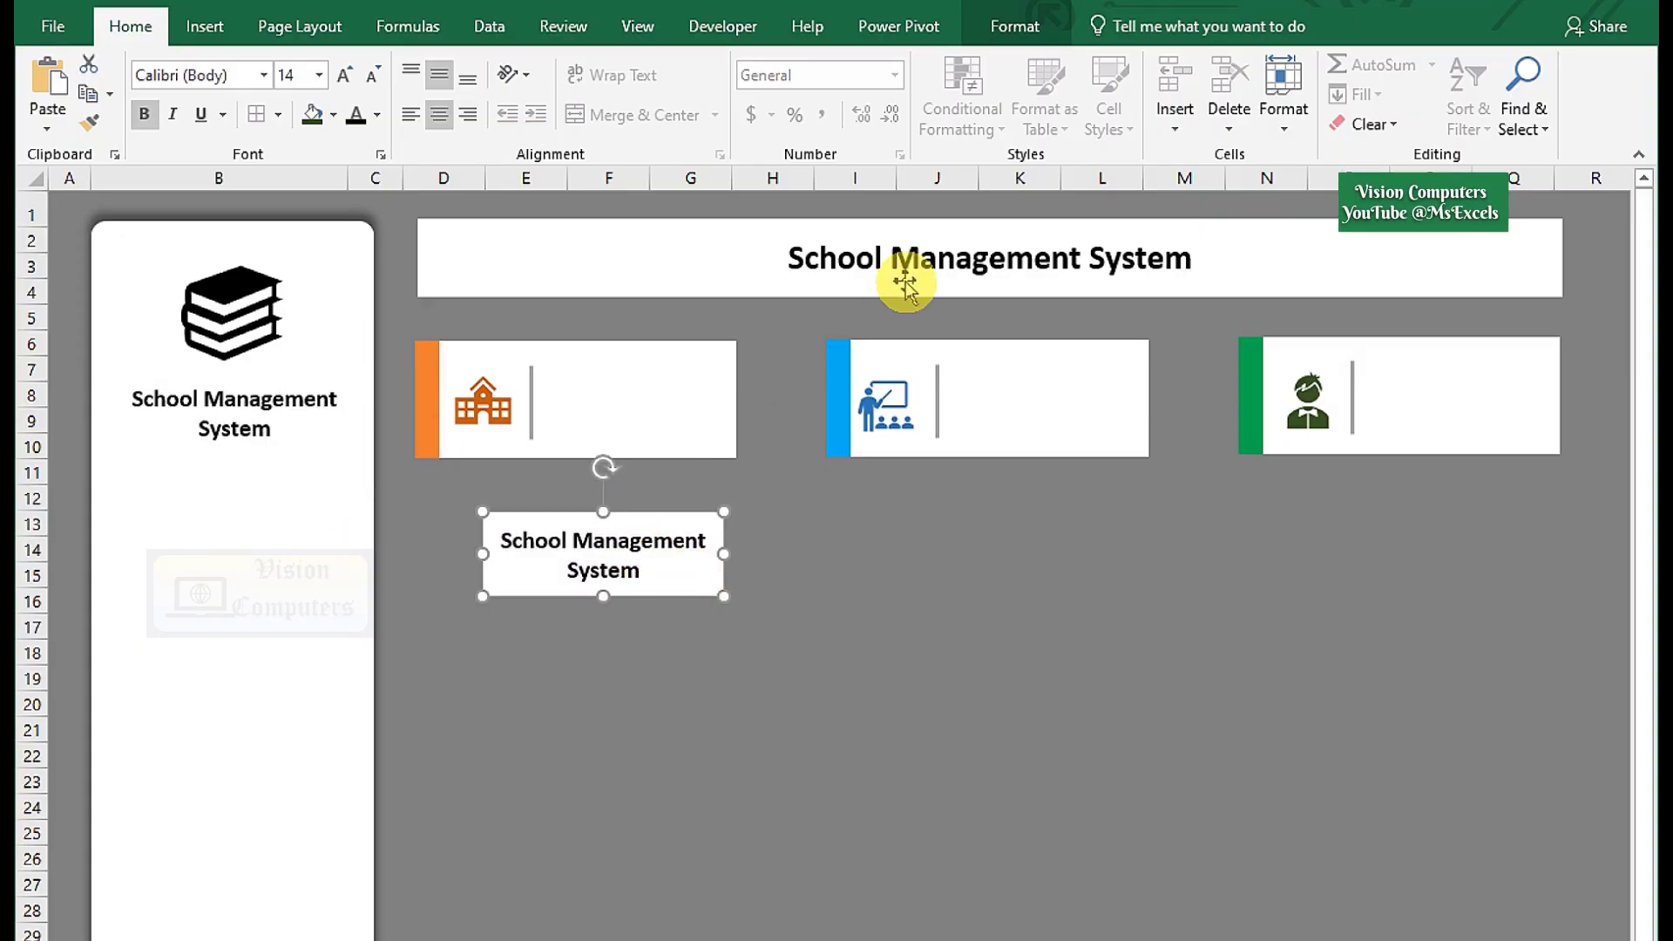
{"action": "left_click", "coordinate": [1011, 27]}
{"action": "left_click", "coordinate": [661, 64]}
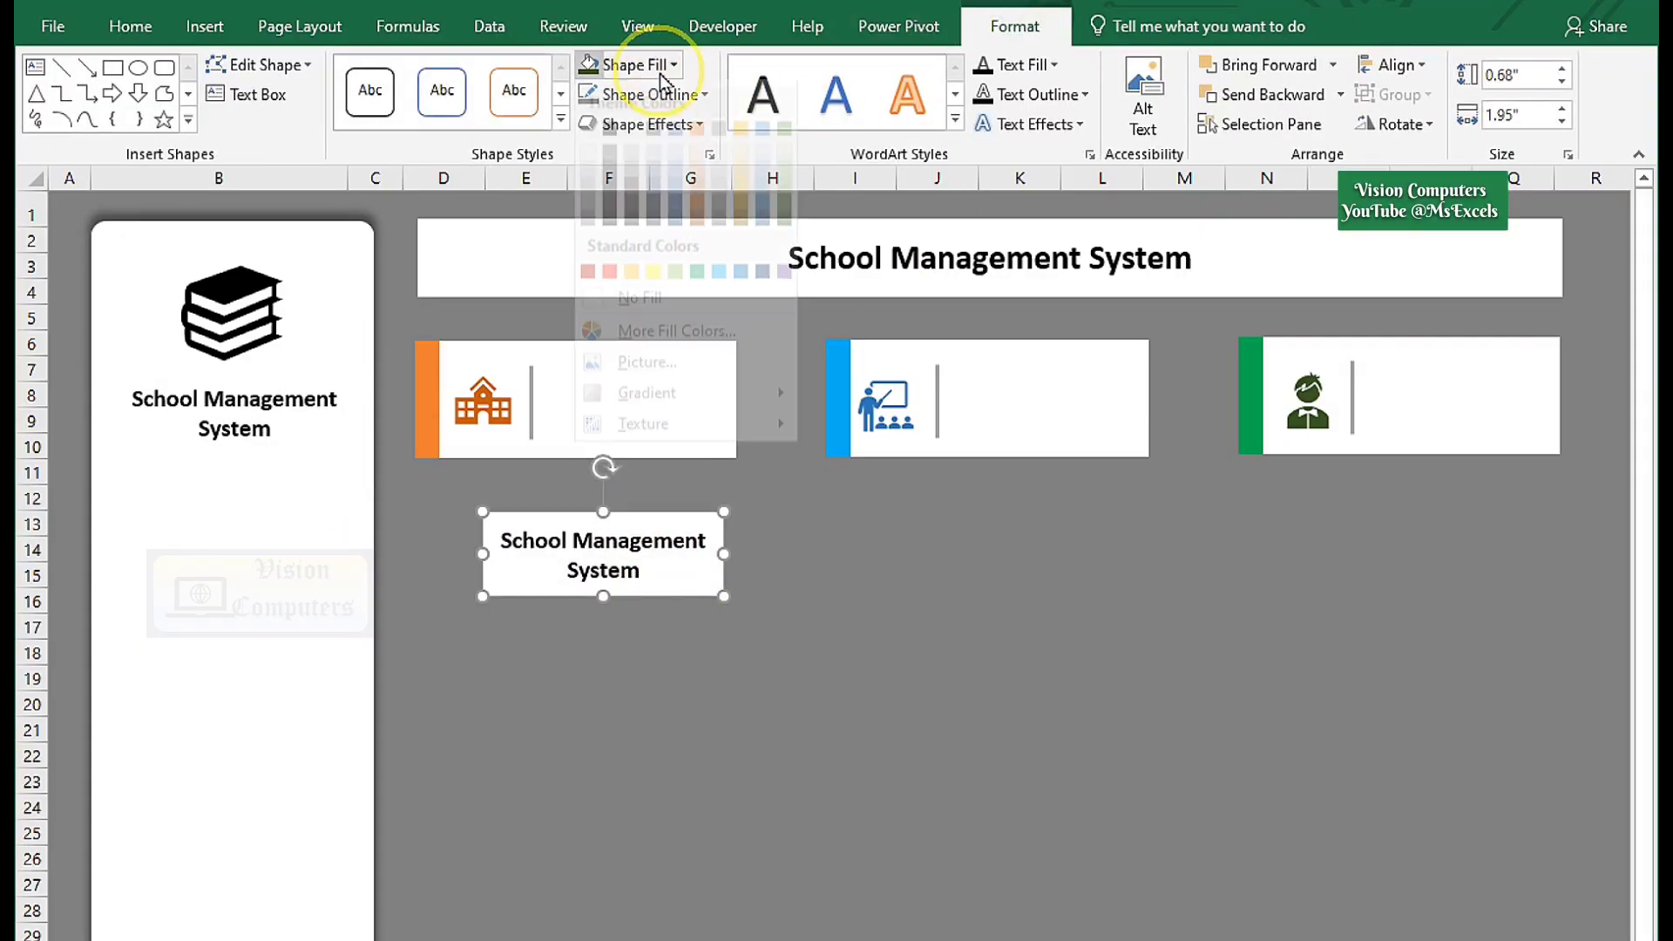
{"action": "left_click", "coordinate": [639, 320]}
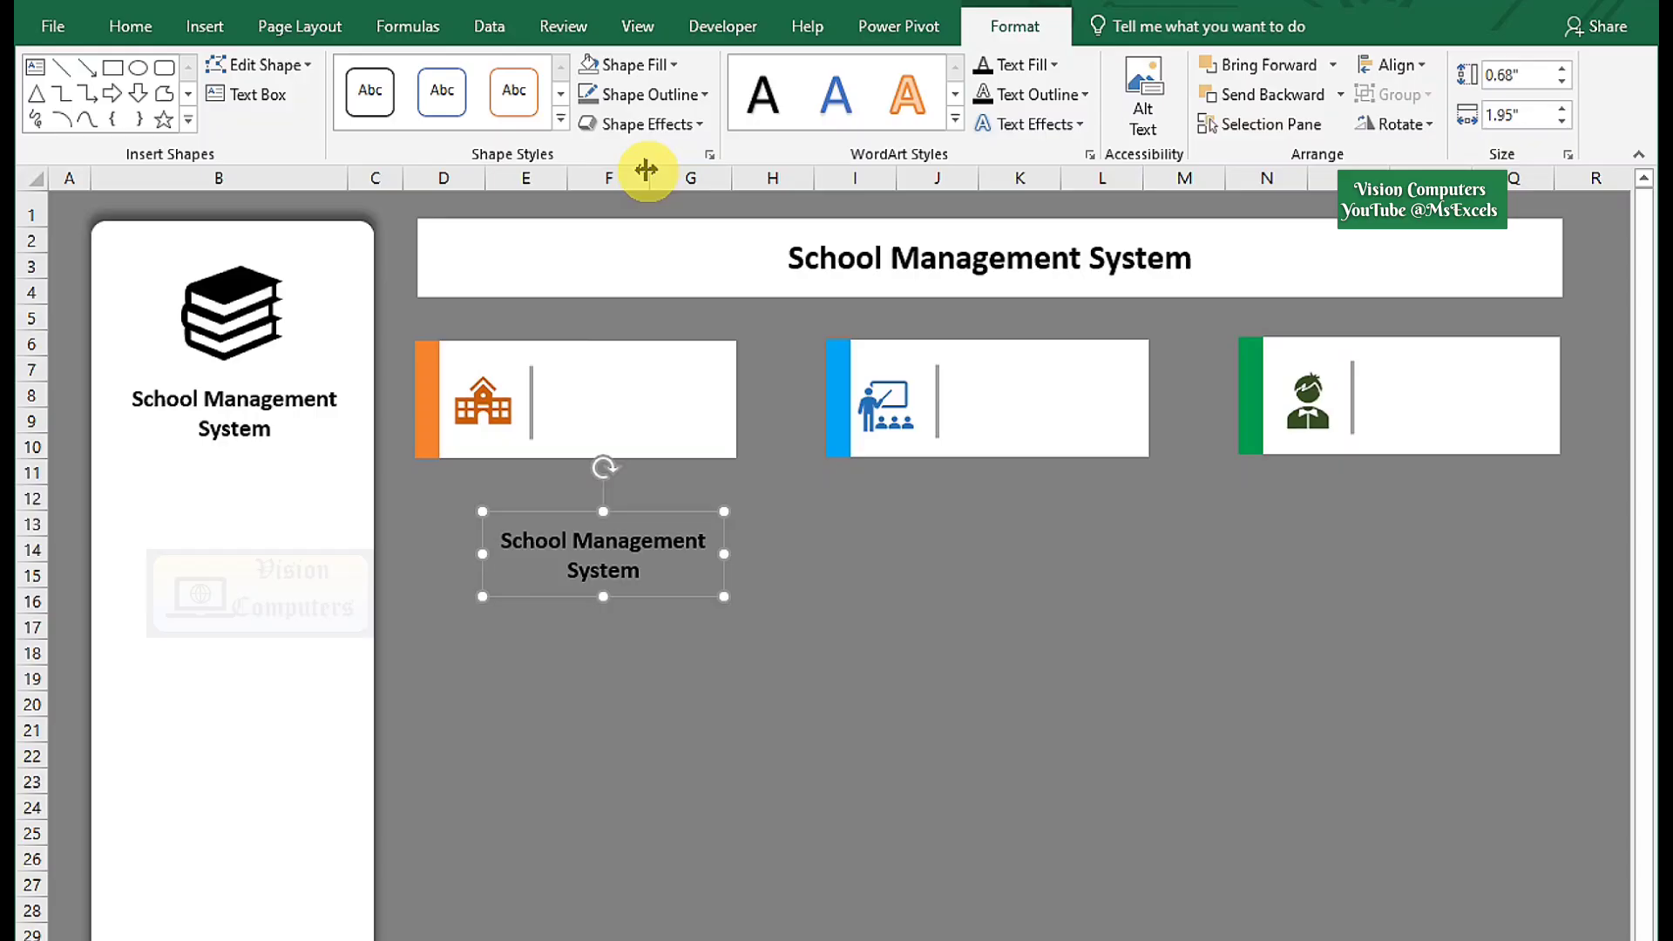
{"action": "left_click", "coordinate": [653, 103]}
{"action": "left_click", "coordinate": [643, 347]}
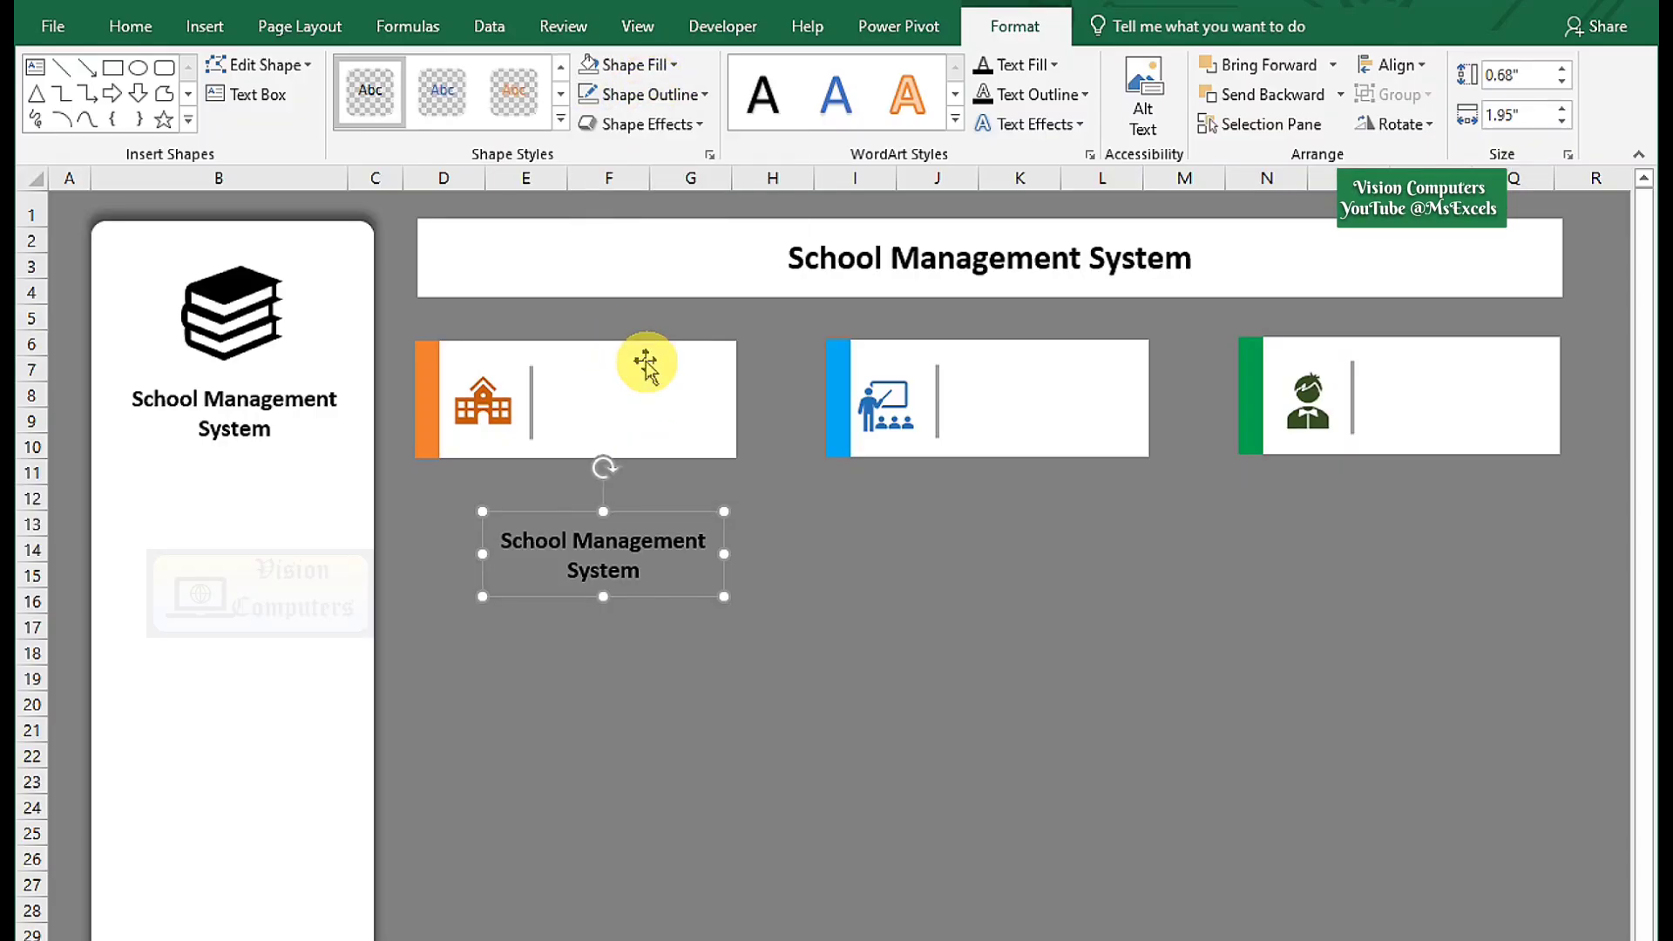
{"action": "triple_click", "coordinate": [630, 549]}
{"action": "type", "text": "School"}
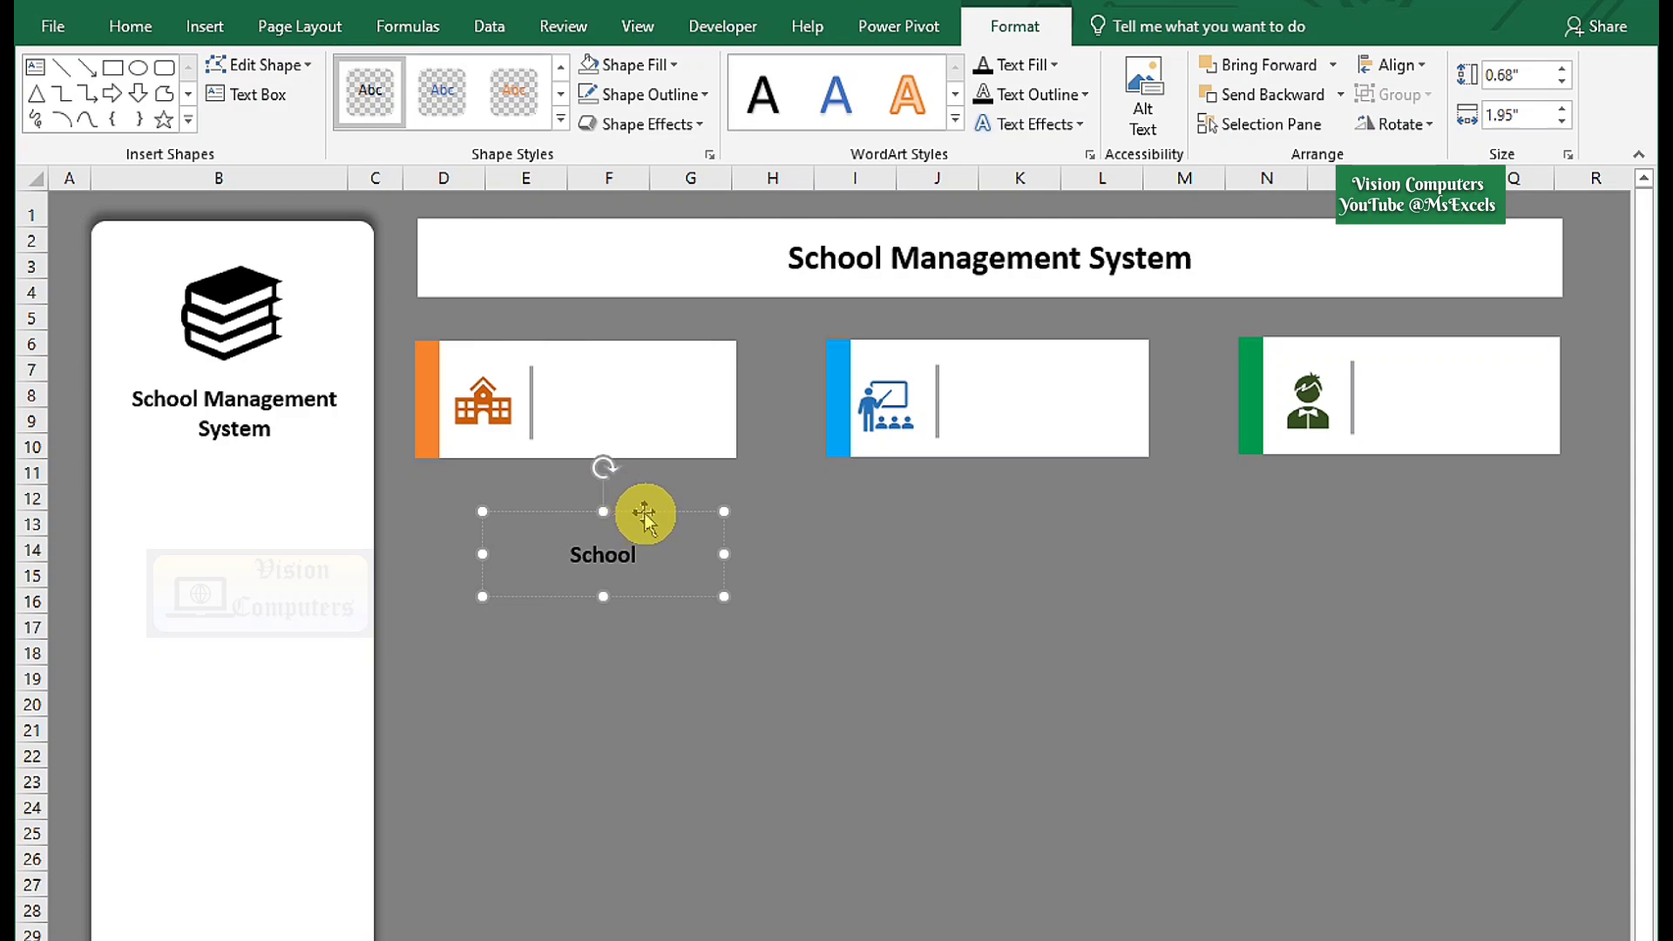
Place School atop the orange card and copy it as Teachers and Students labels onto the blue and green cards.
{"action": "left_click_drag", "start_coordinate": [644, 514], "coordinate": [1065, 330]}
{"action": "double_click", "coordinate": [1051, 369]}
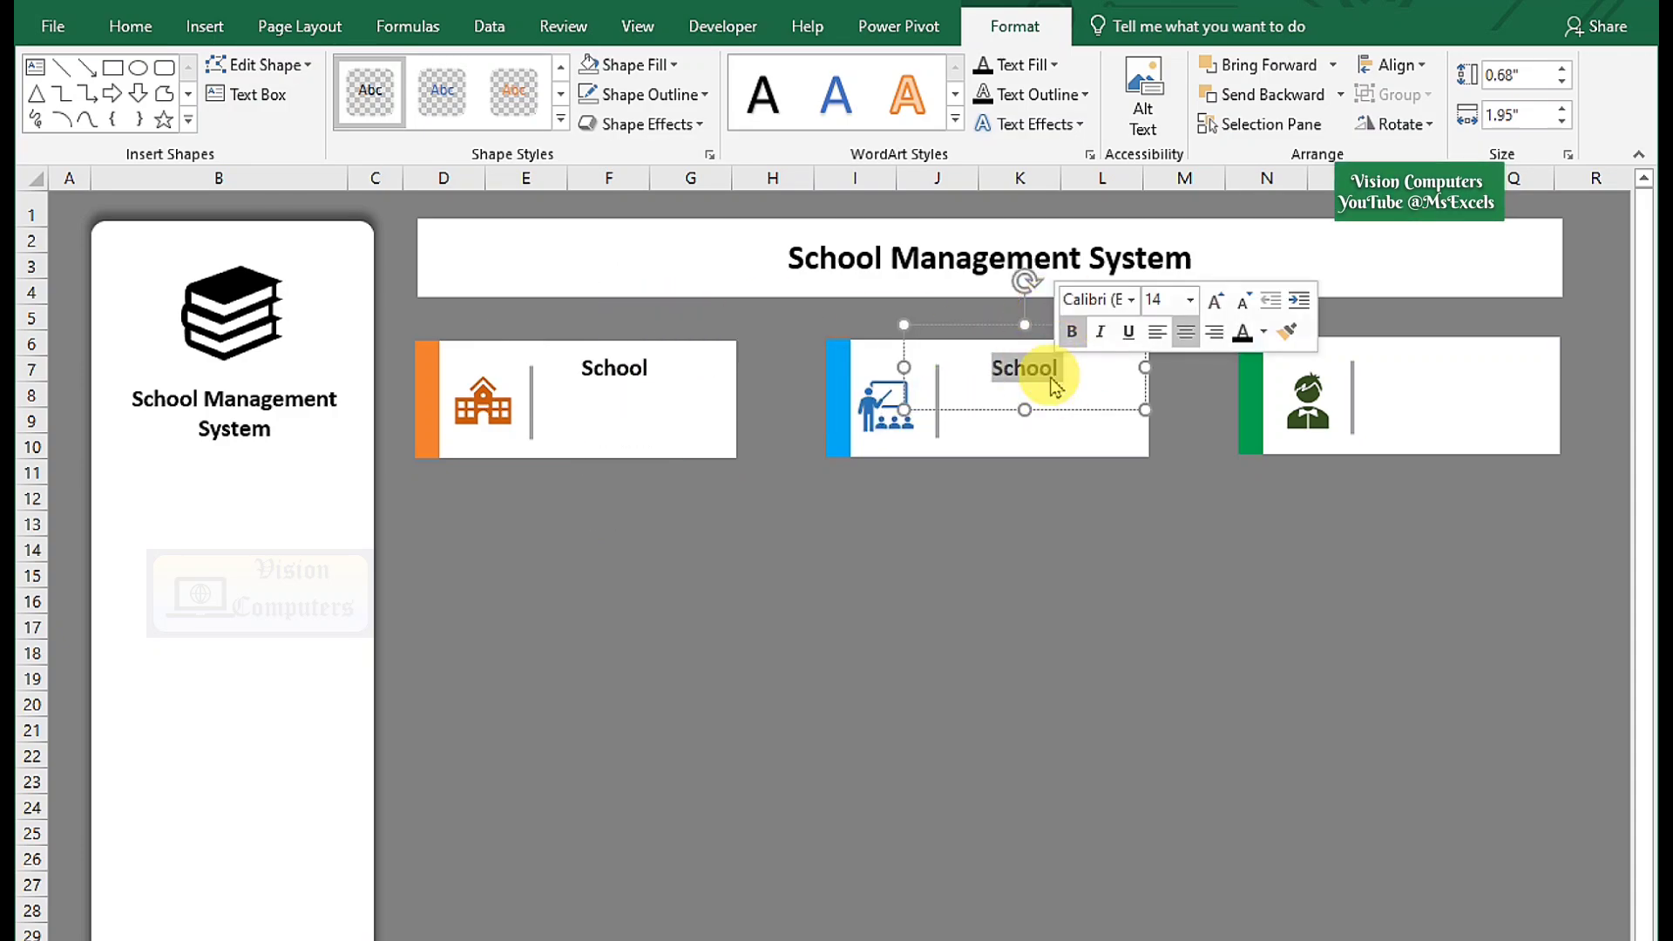
{"action": "type", "text": "Teachers"}
{"action": "left_click_drag", "start_coordinate": [1045, 416], "coordinate": [1472, 421]}
{"action": "double_click", "coordinate": [1446, 369]}
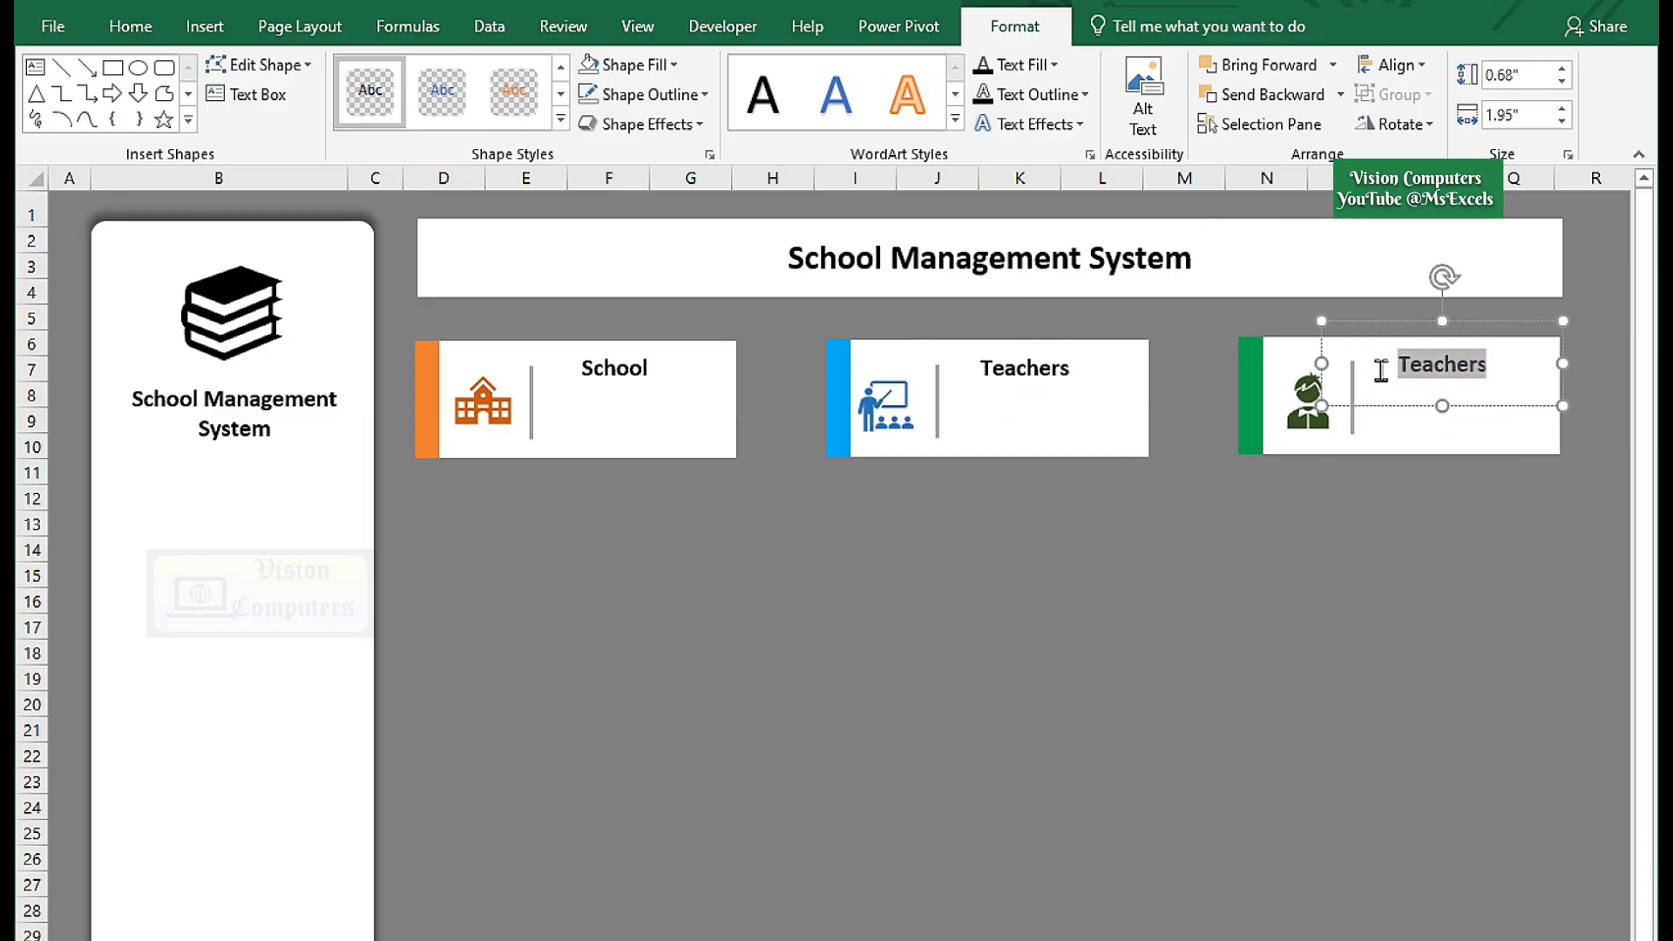
Add the counts 20, 120 and 1520 below the School, Teachers and Students labels.
{"action": "left_click", "coordinate": [650, 384]}
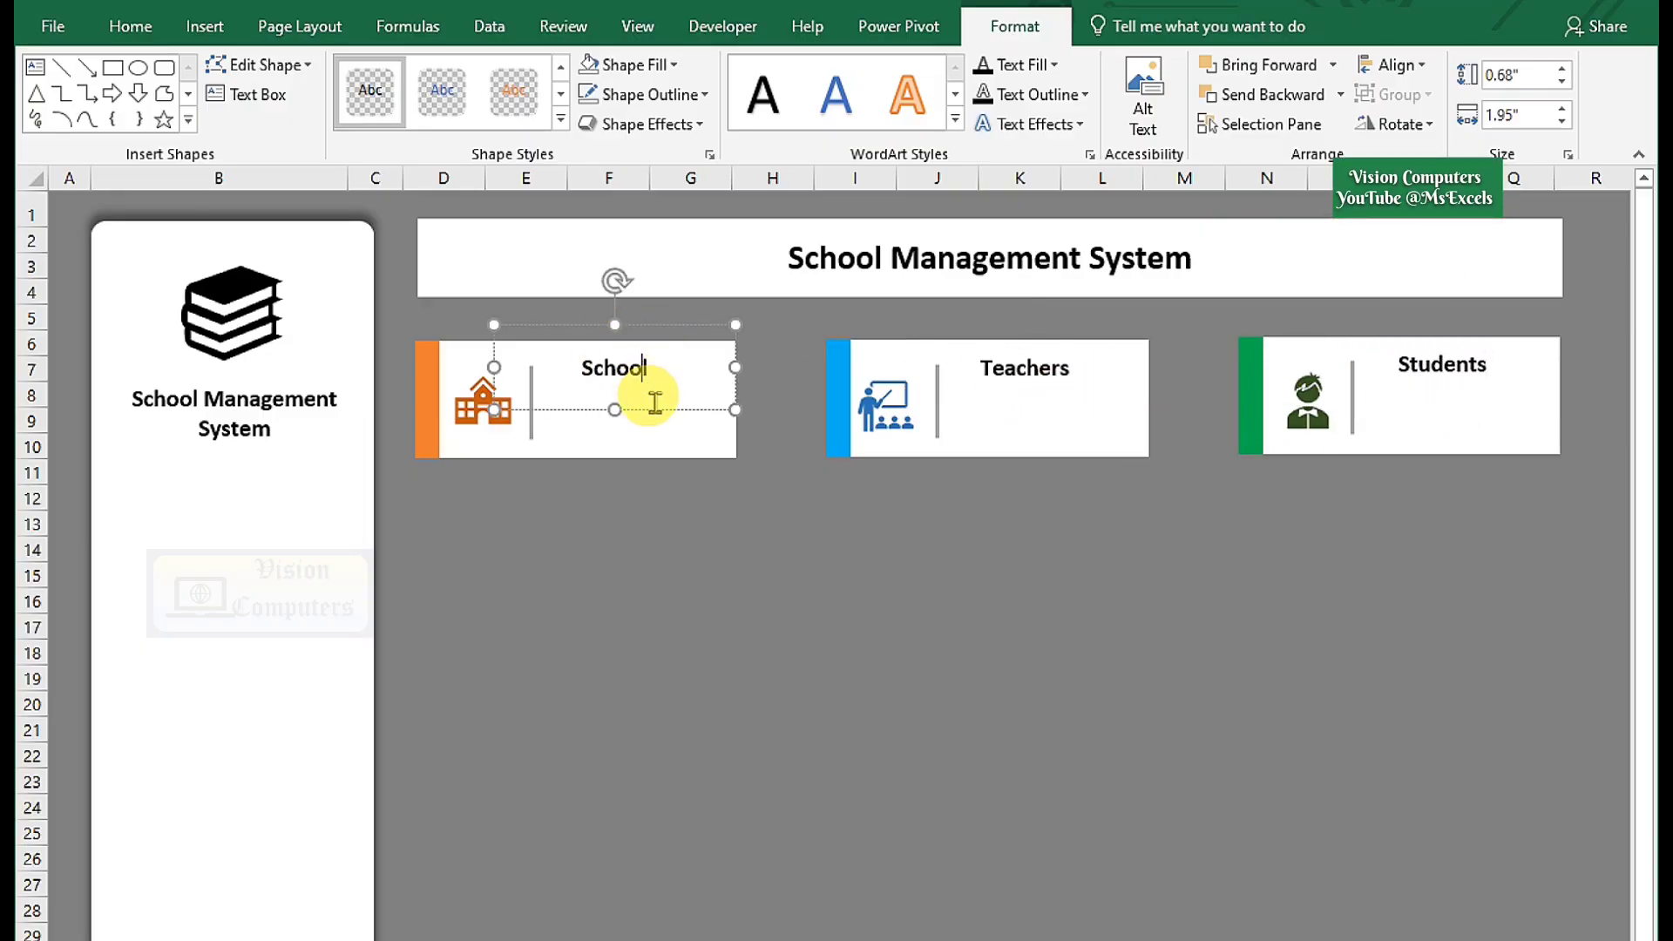
{"action": "left_click_drag", "start_coordinate": [650, 384], "coordinate": [662, 475]}
{"action": "double_click", "coordinate": [614, 420]}
{"action": "type", "text": "20"}
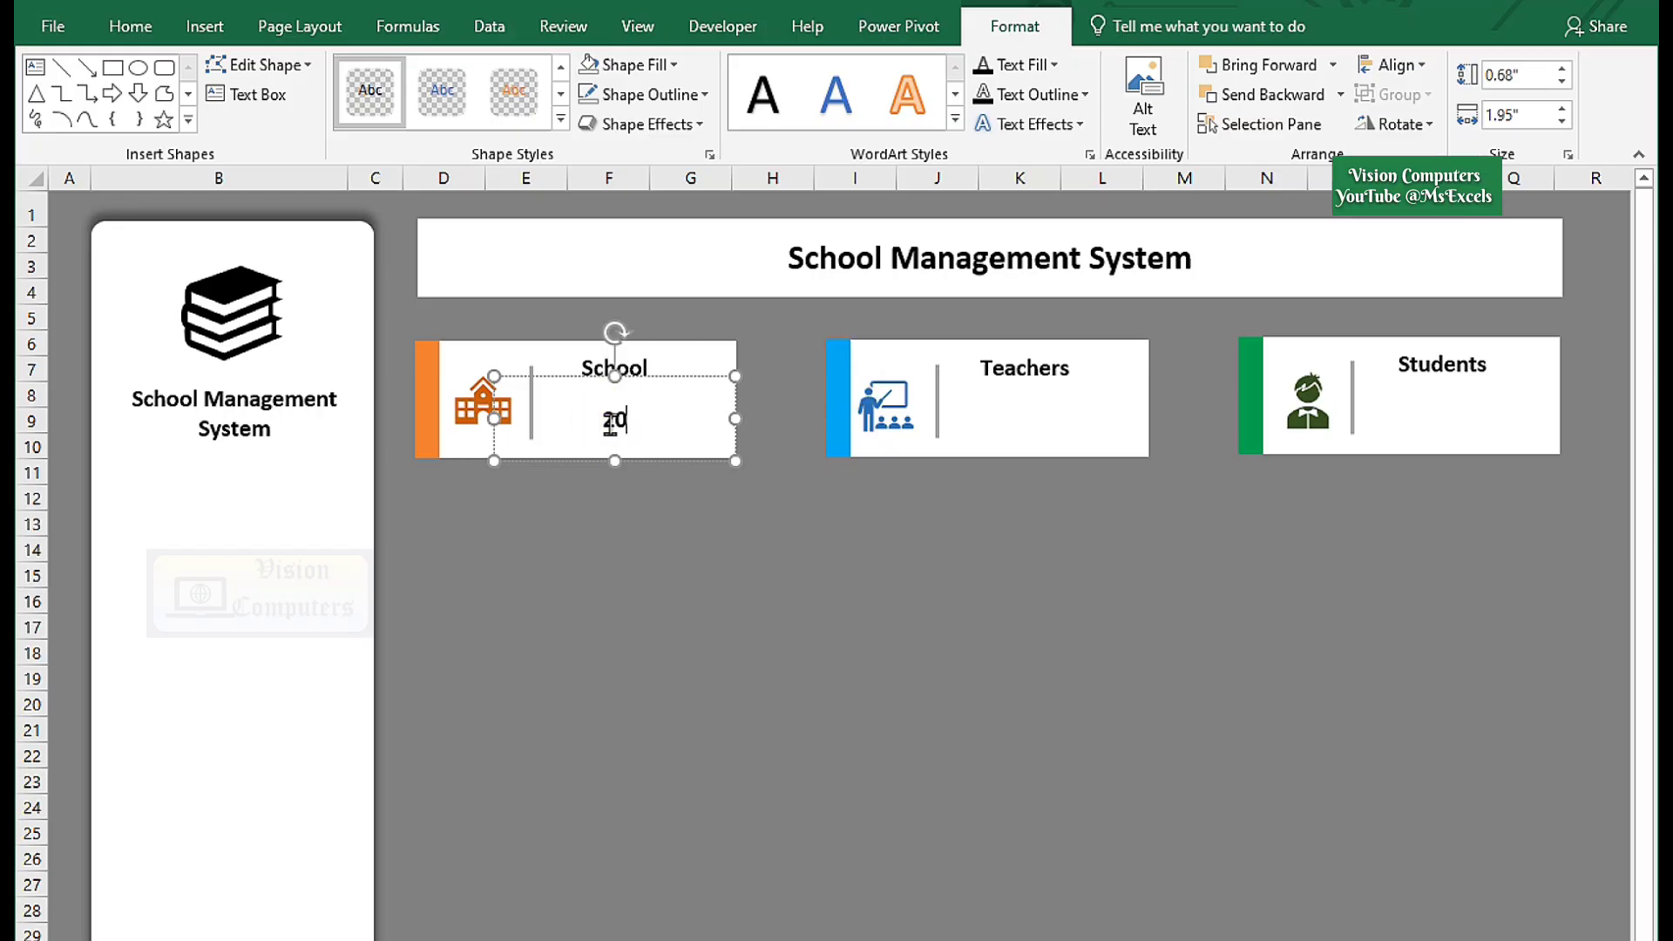
{"action": "left_click_drag", "start_coordinate": [664, 391], "coordinate": [1519, 380]}
{"action": "double_click", "coordinate": [1039, 417]}
{"action": "type", "text": "120"}
{"action": "double_click", "coordinate": [1459, 416]}
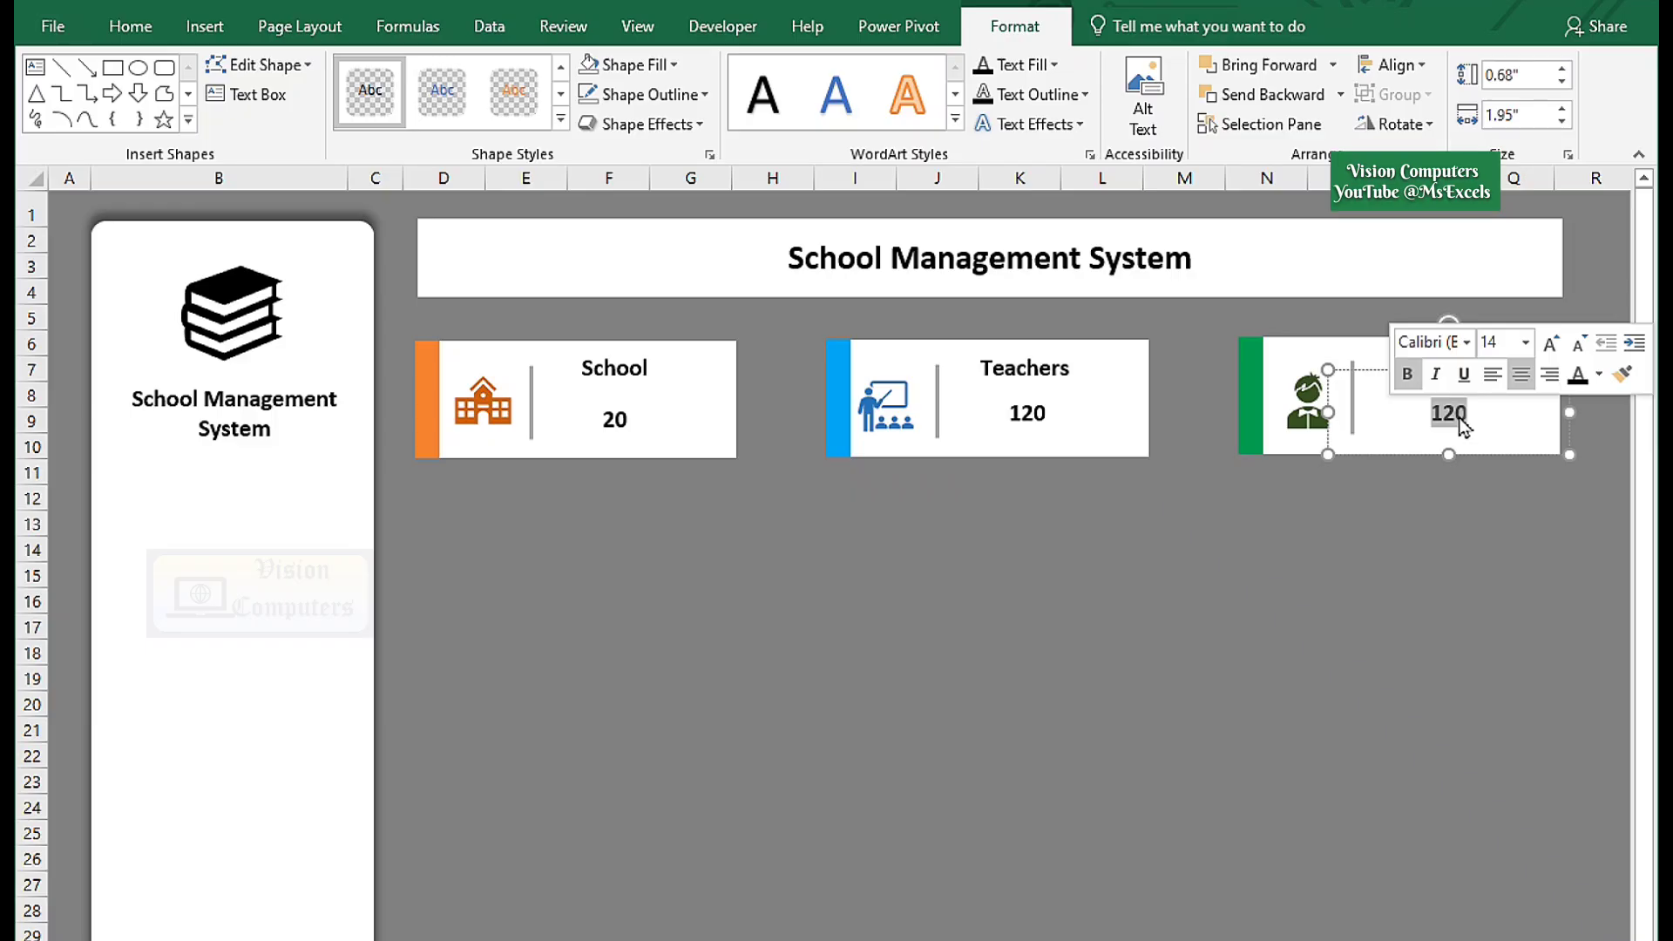
{"action": "type", "text": "1520"}
{"action": "left_click", "coordinate": [616, 643]}
{"action": "left_click", "coordinate": [219, 205]}
{"action": "left_click", "coordinate": [134, 44]}
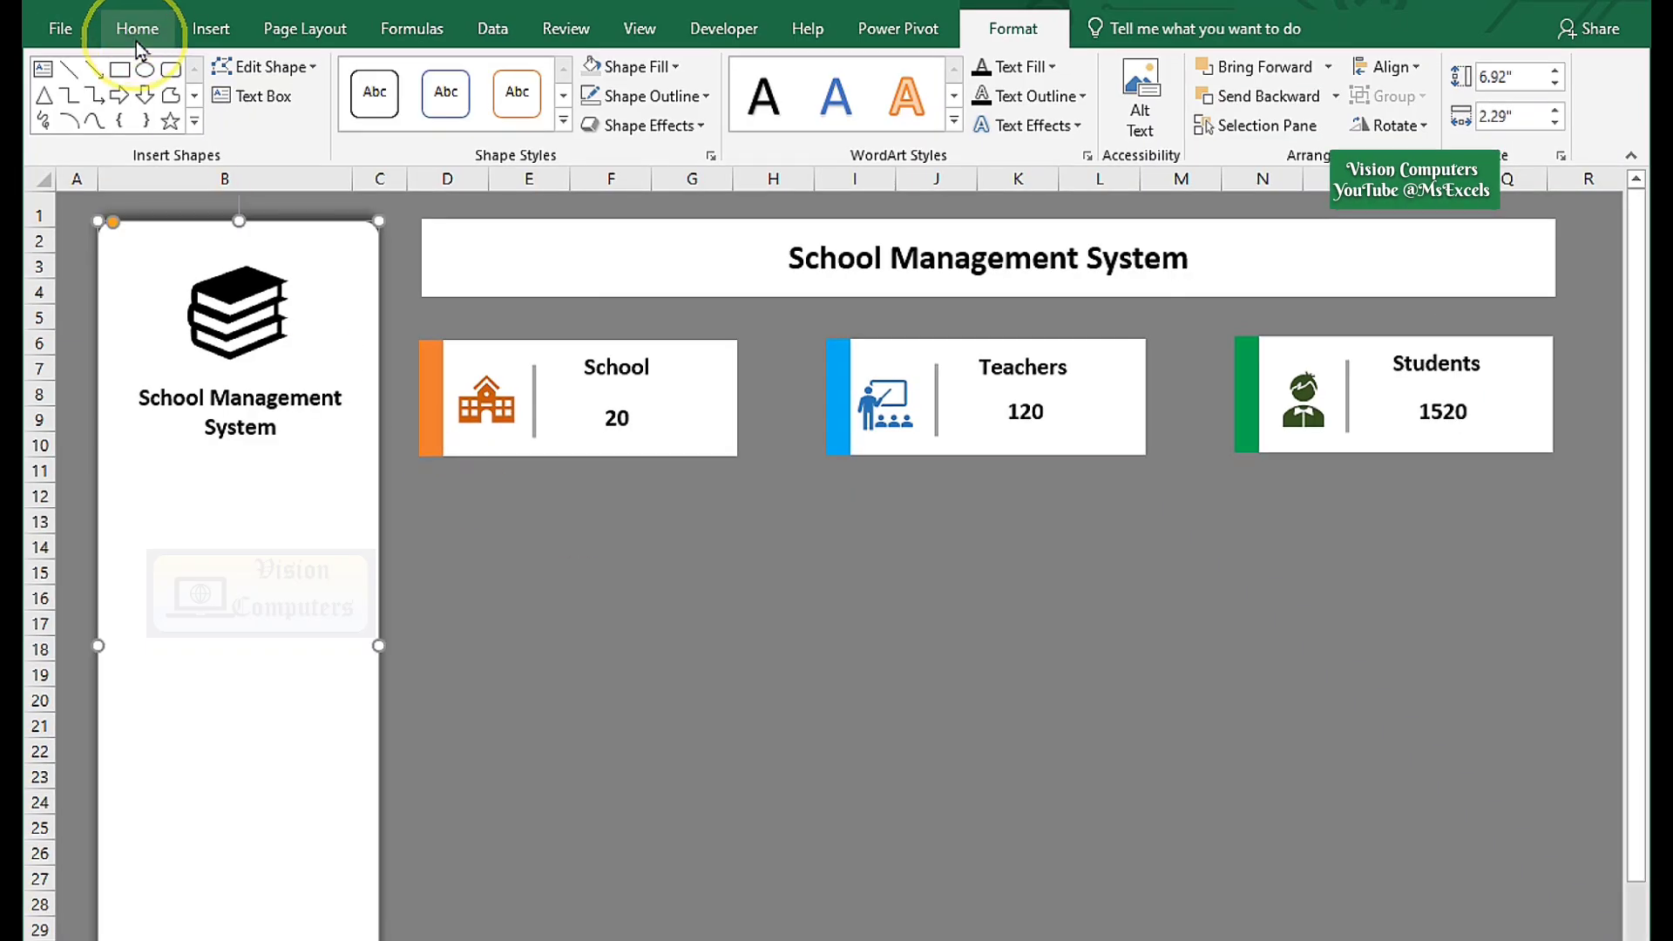
Copy the sidebar title below itself with no fill, retype it as 'Dashboard' and shrink it to fit.
{"action": "left_click", "coordinate": [290, 398]}
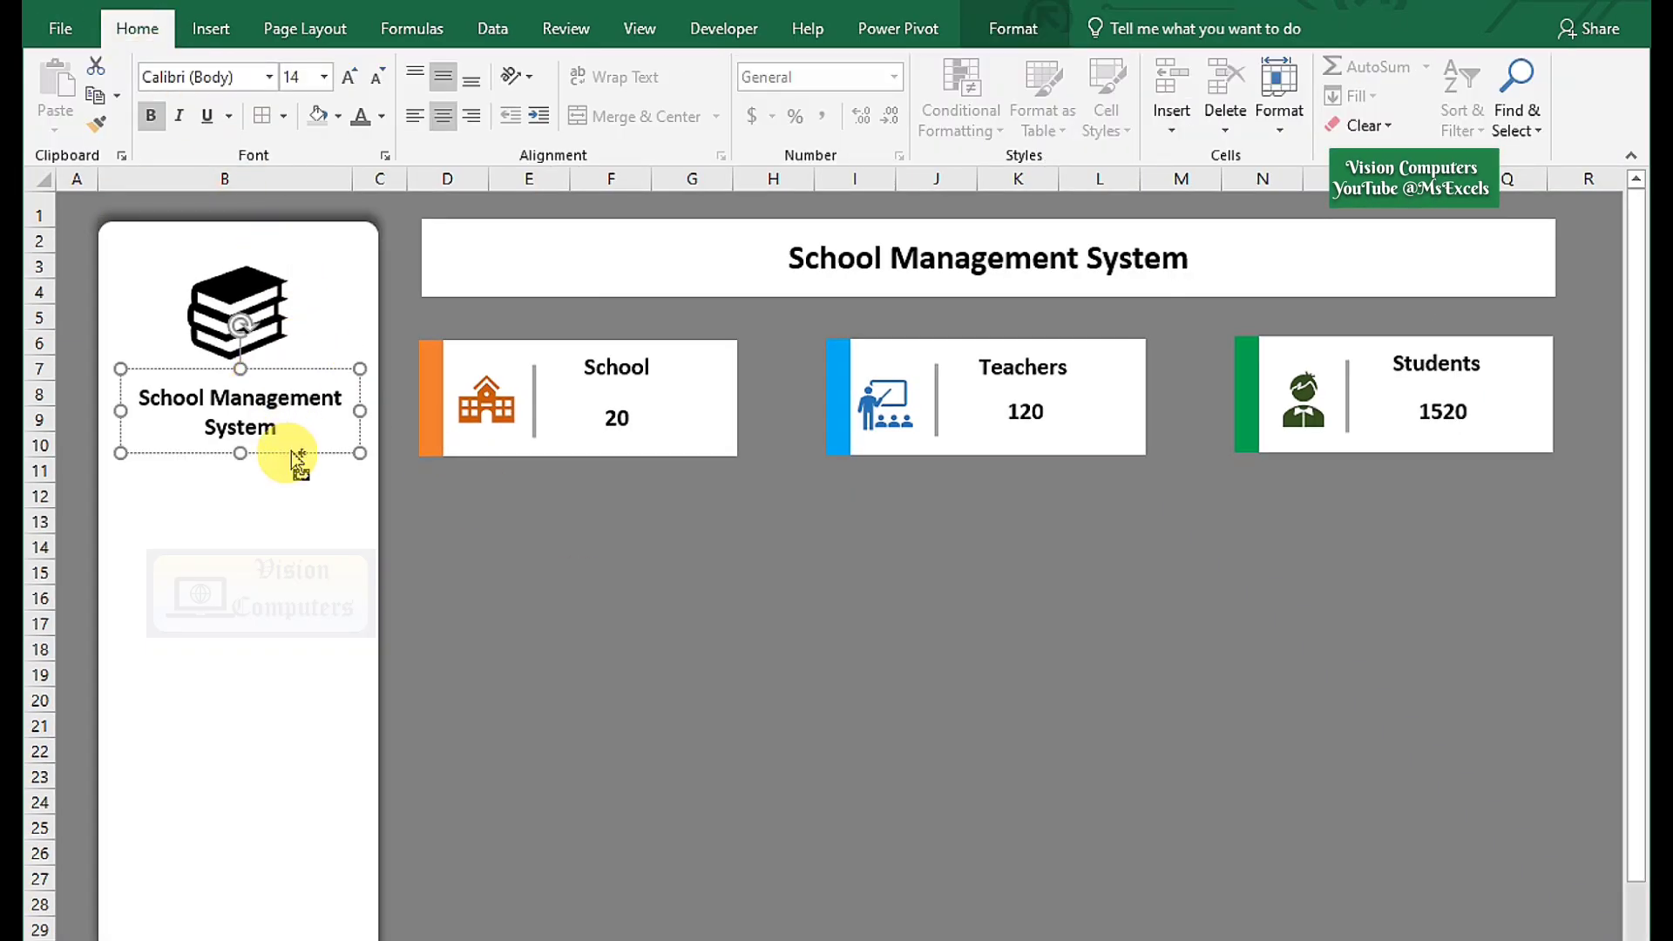
{"action": "left_click_drag", "start_coordinate": [299, 462], "coordinate": [291, 551]}
{"action": "left_click", "coordinate": [1011, 28]}
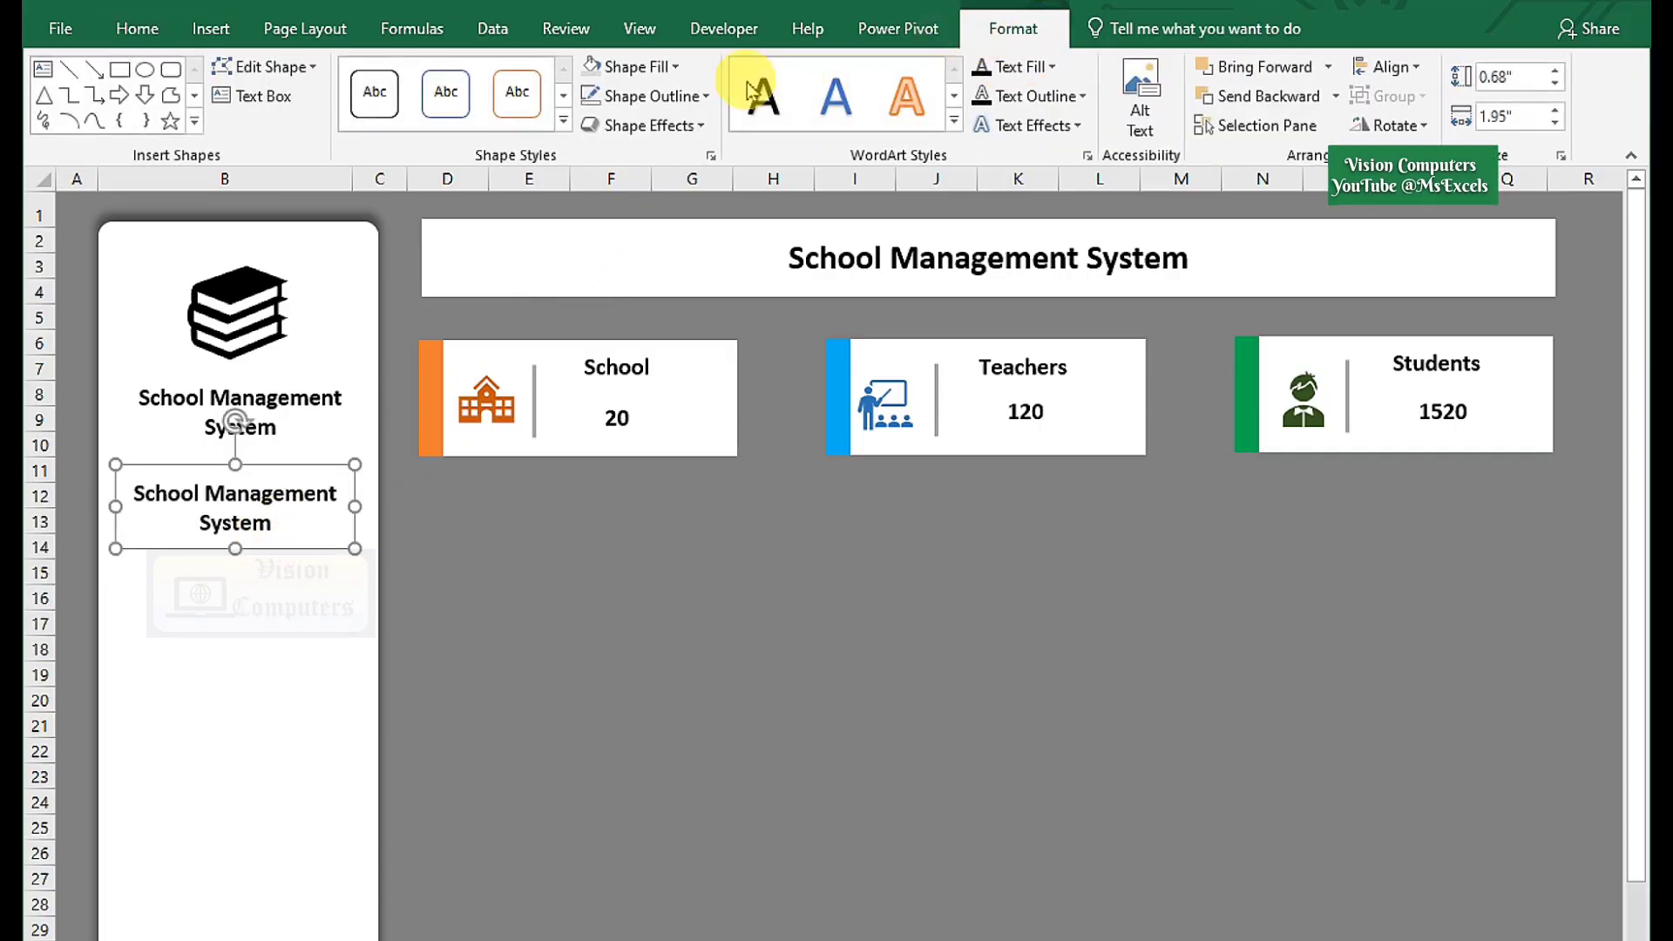
{"action": "left_click", "coordinate": [636, 67]}
{"action": "left_click", "coordinate": [641, 321]}
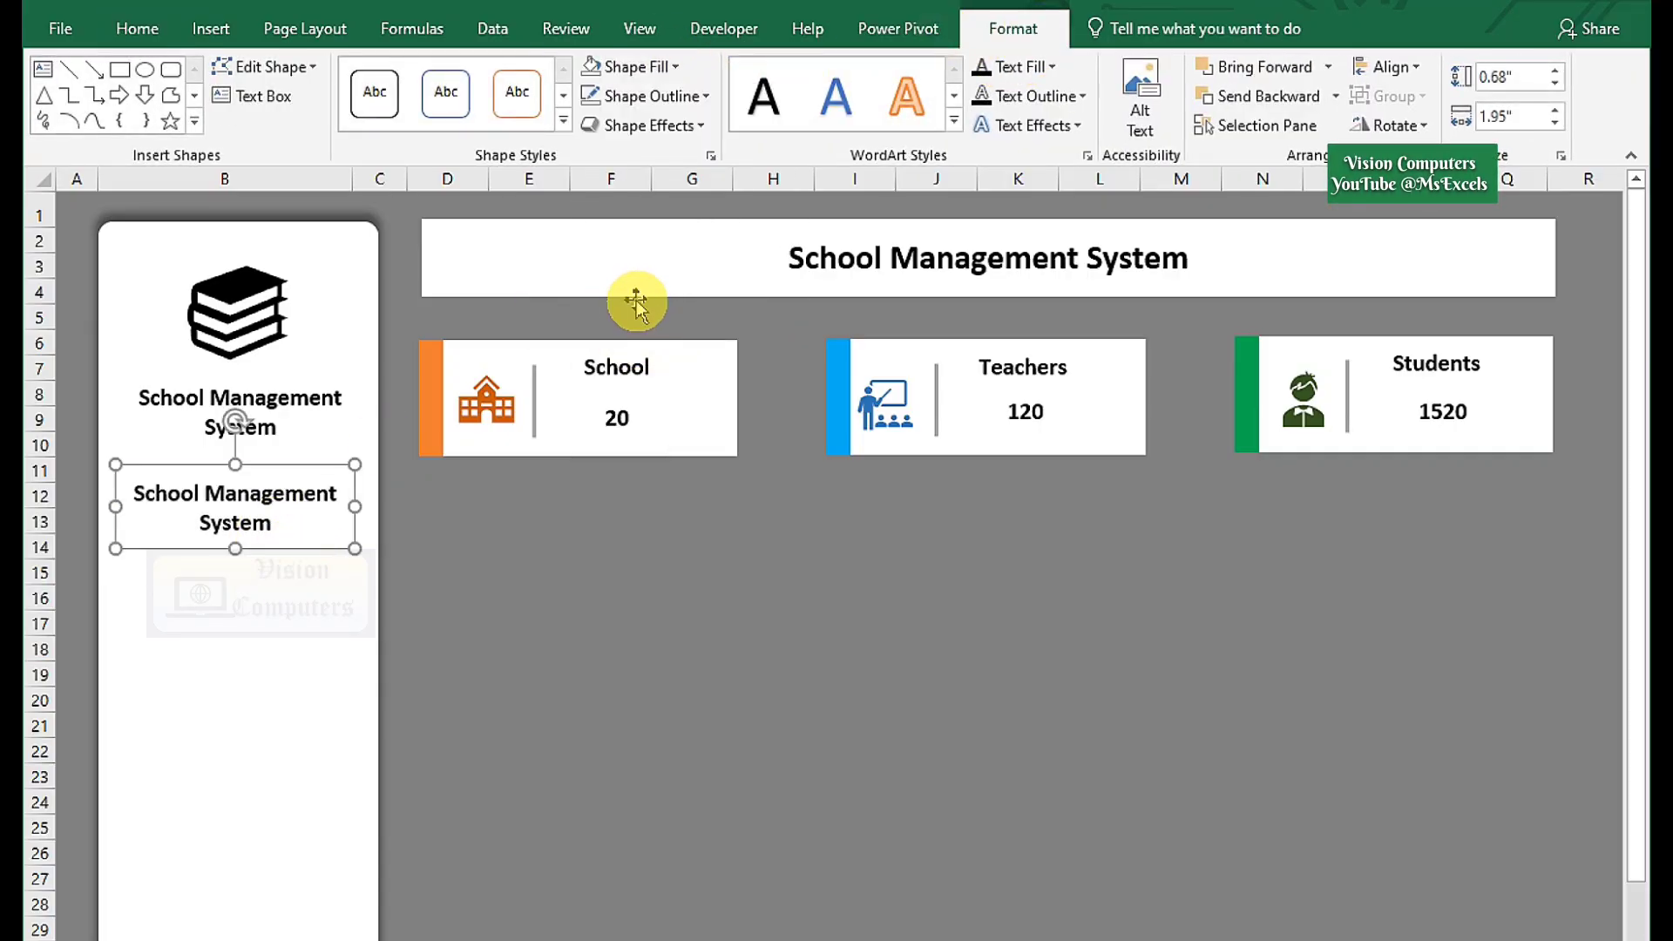
{"action": "left_click", "coordinate": [136, 28]}
{"action": "left_click", "coordinate": [273, 521]}
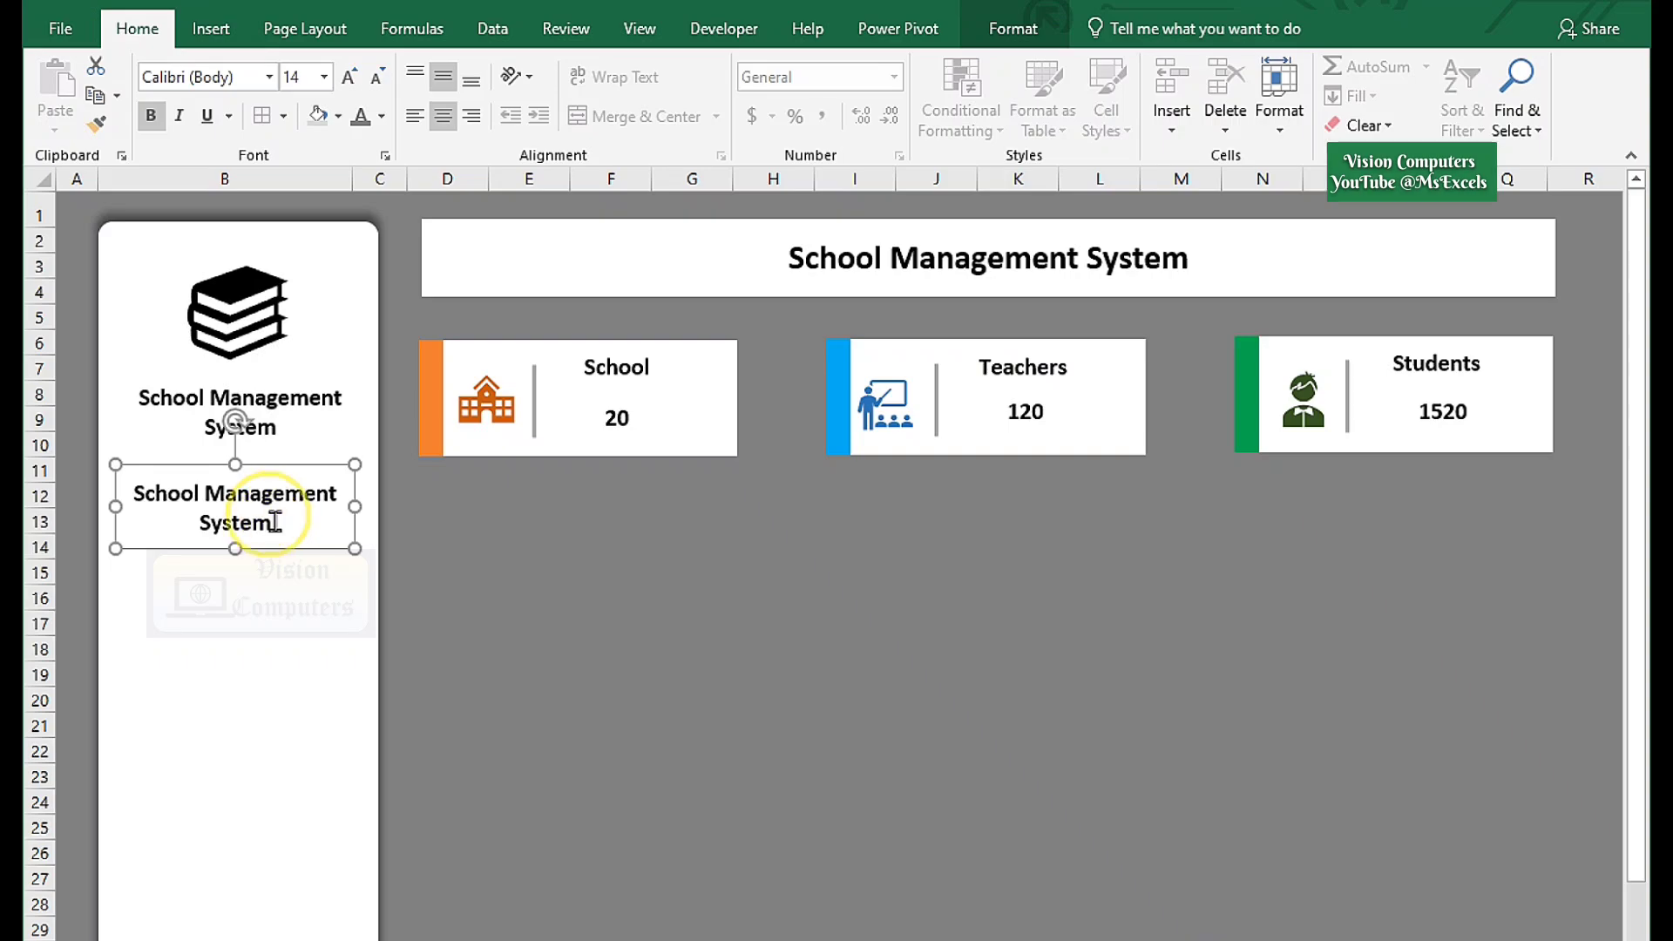
{"action": "triple_click", "coordinate": [275, 521]}
{"action": "type", "text": "Dashboard"}
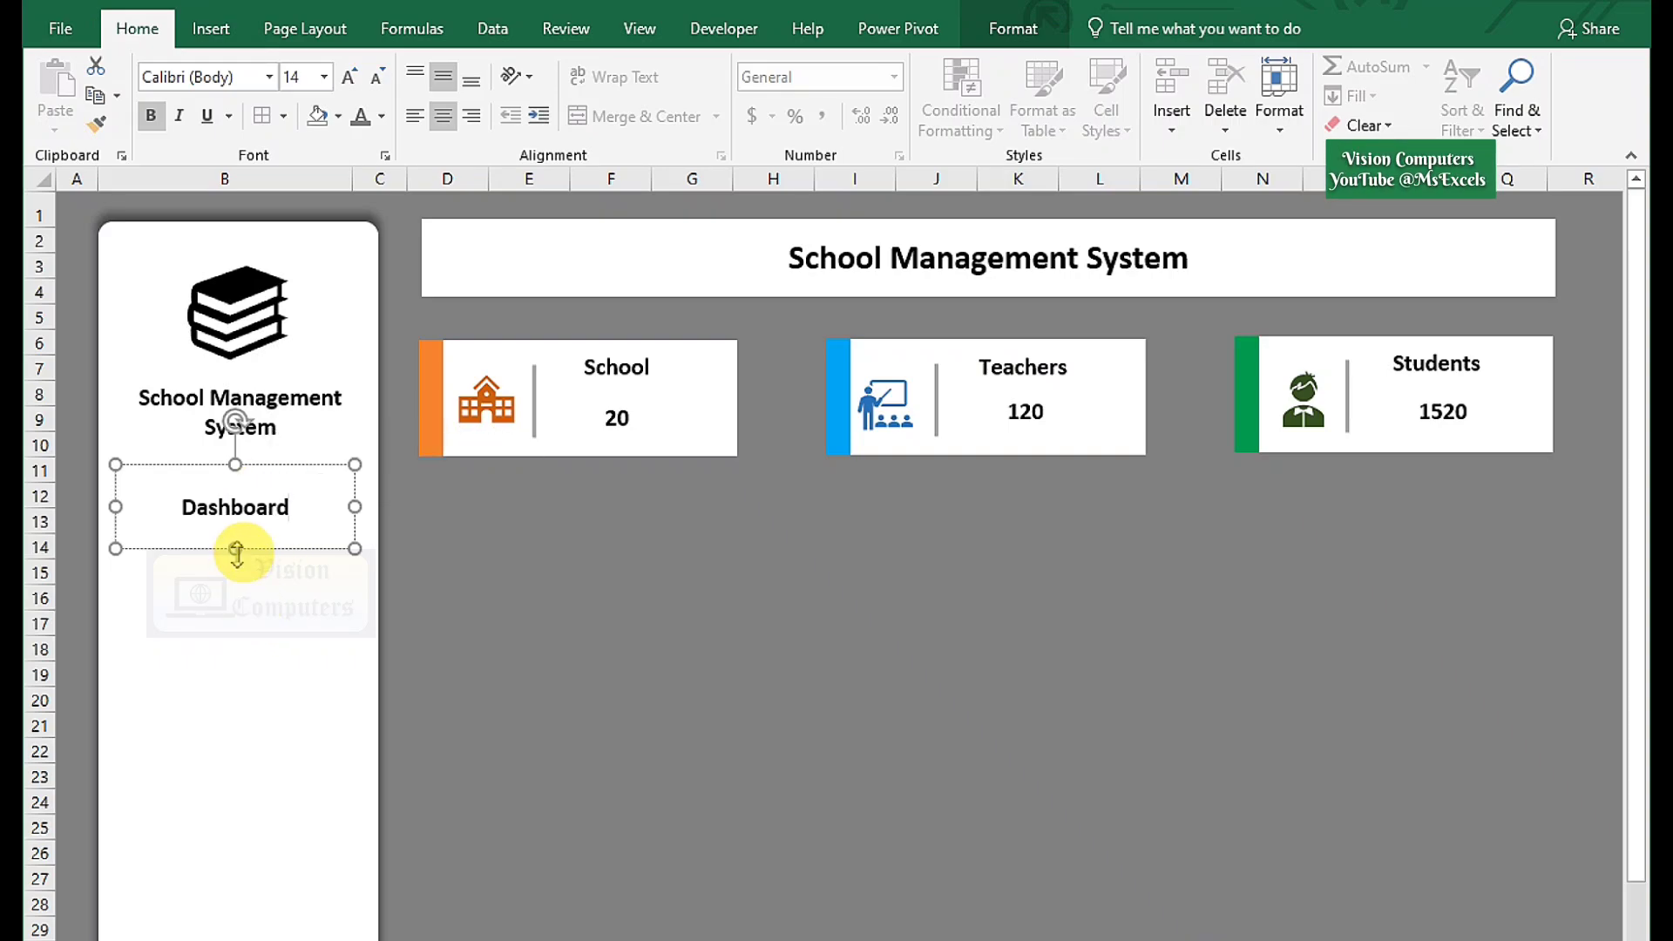
{"action": "left_click_drag", "start_coordinate": [235, 554], "coordinate": [270, 631]}
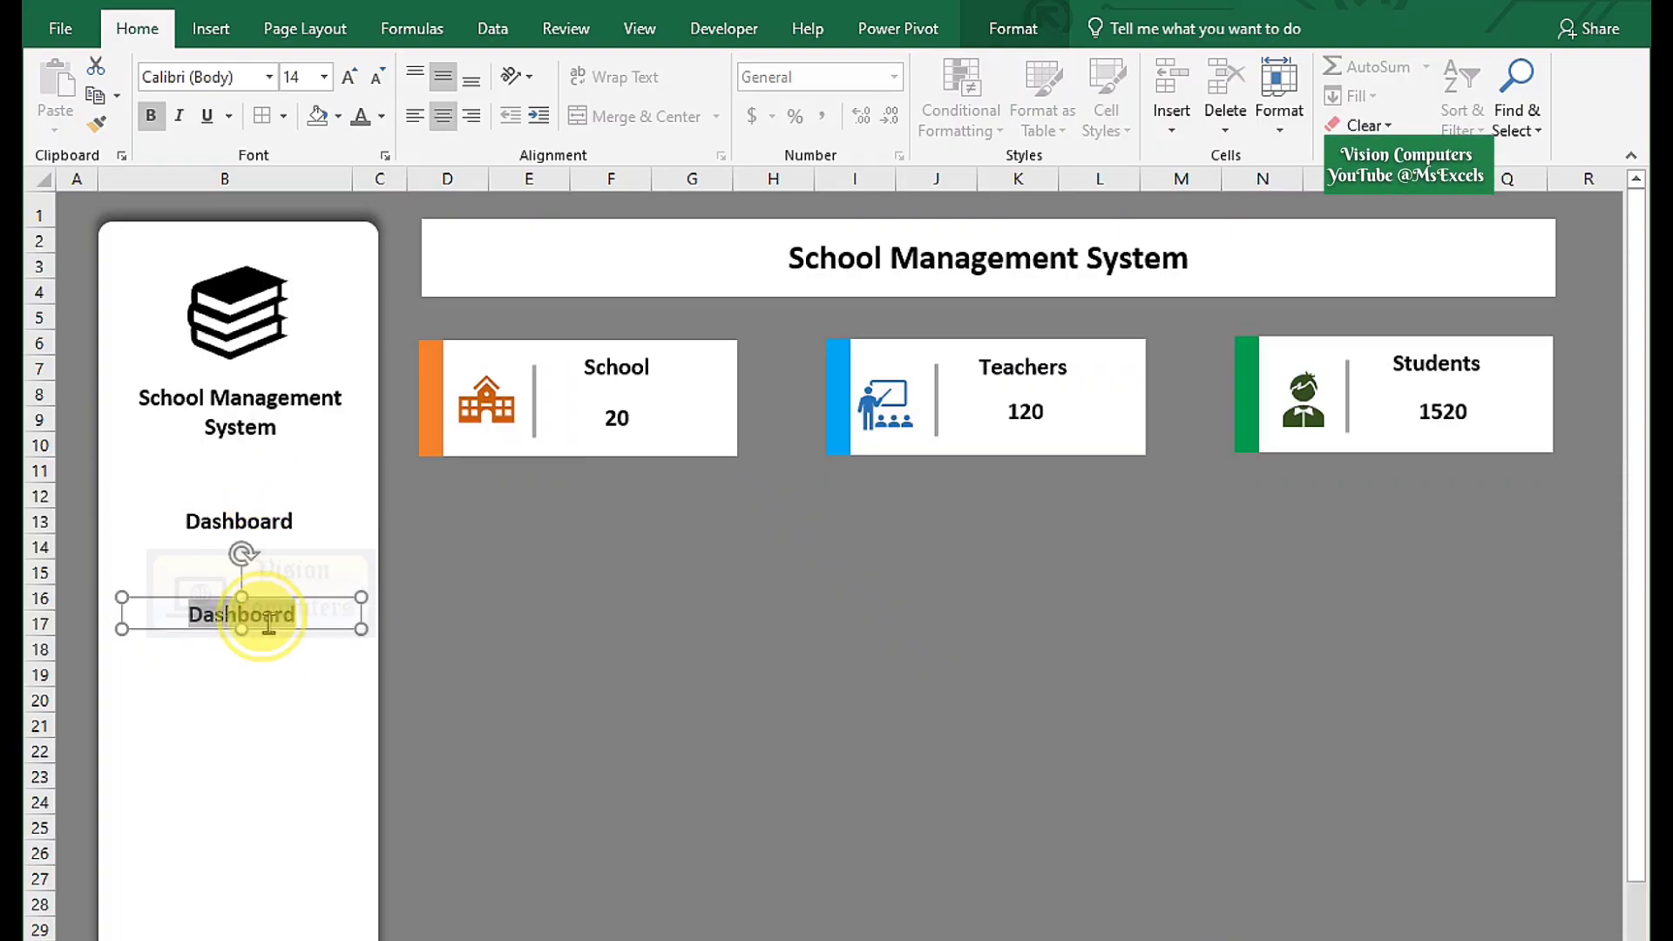
Copy the entry down as gray Teachers, Students, Events and Exam menu labels.
{"action": "double_click", "coordinate": [268, 622]}
{"action": "type", "text": "Teachers"}
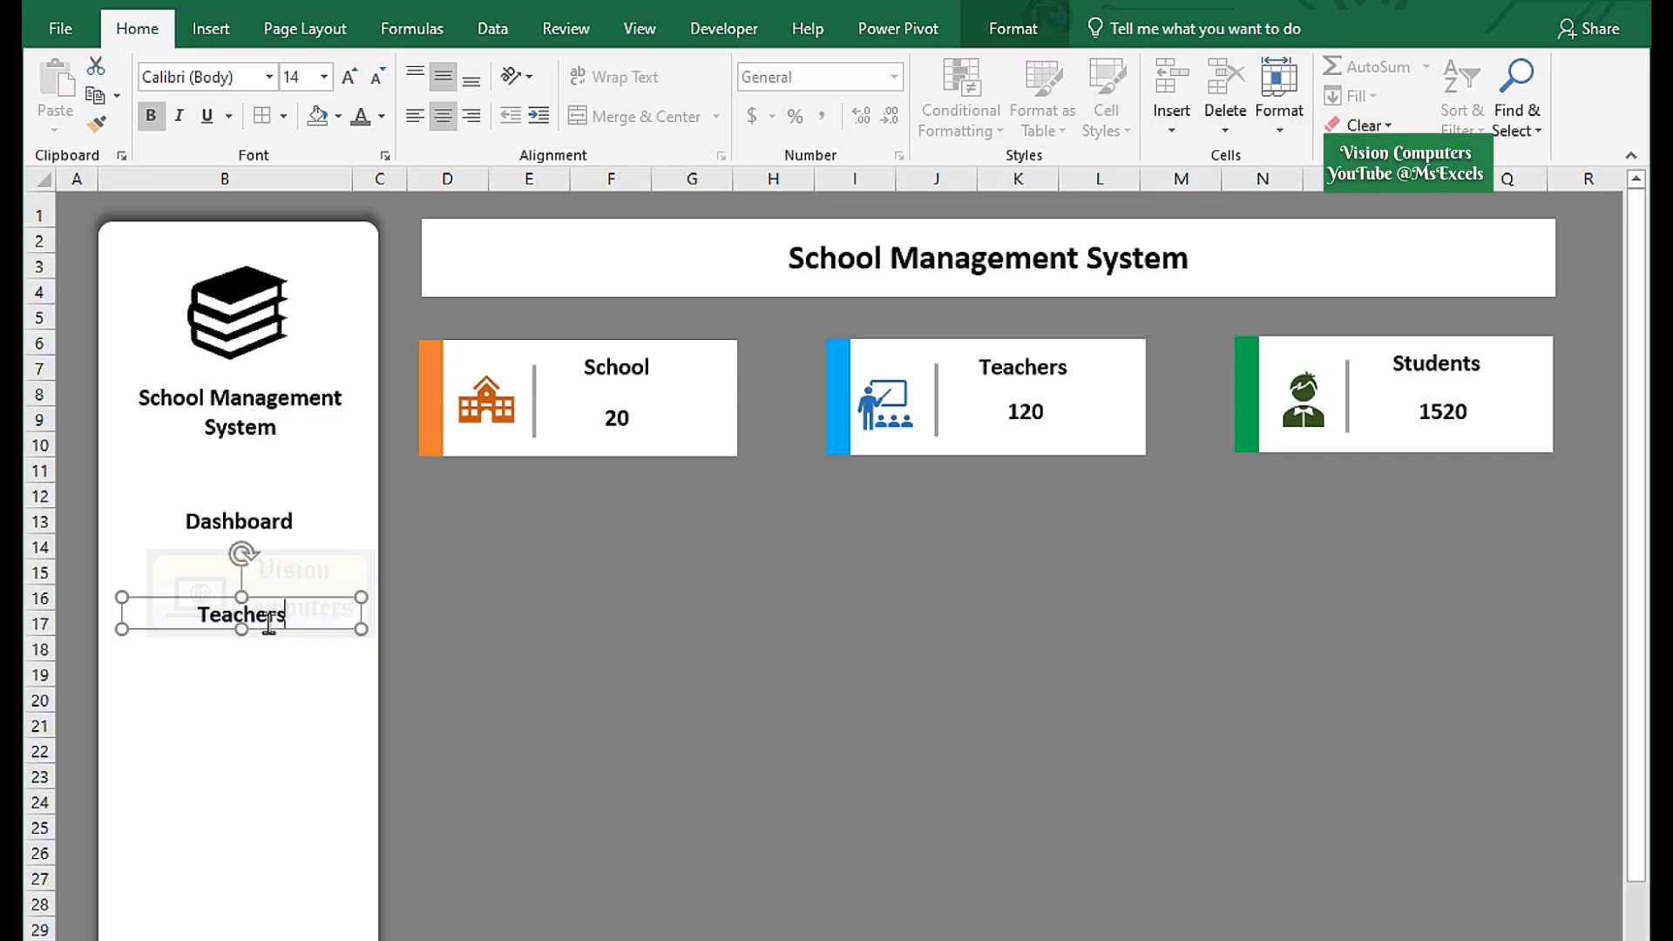
{"action": "left_click", "coordinate": [364, 131]}
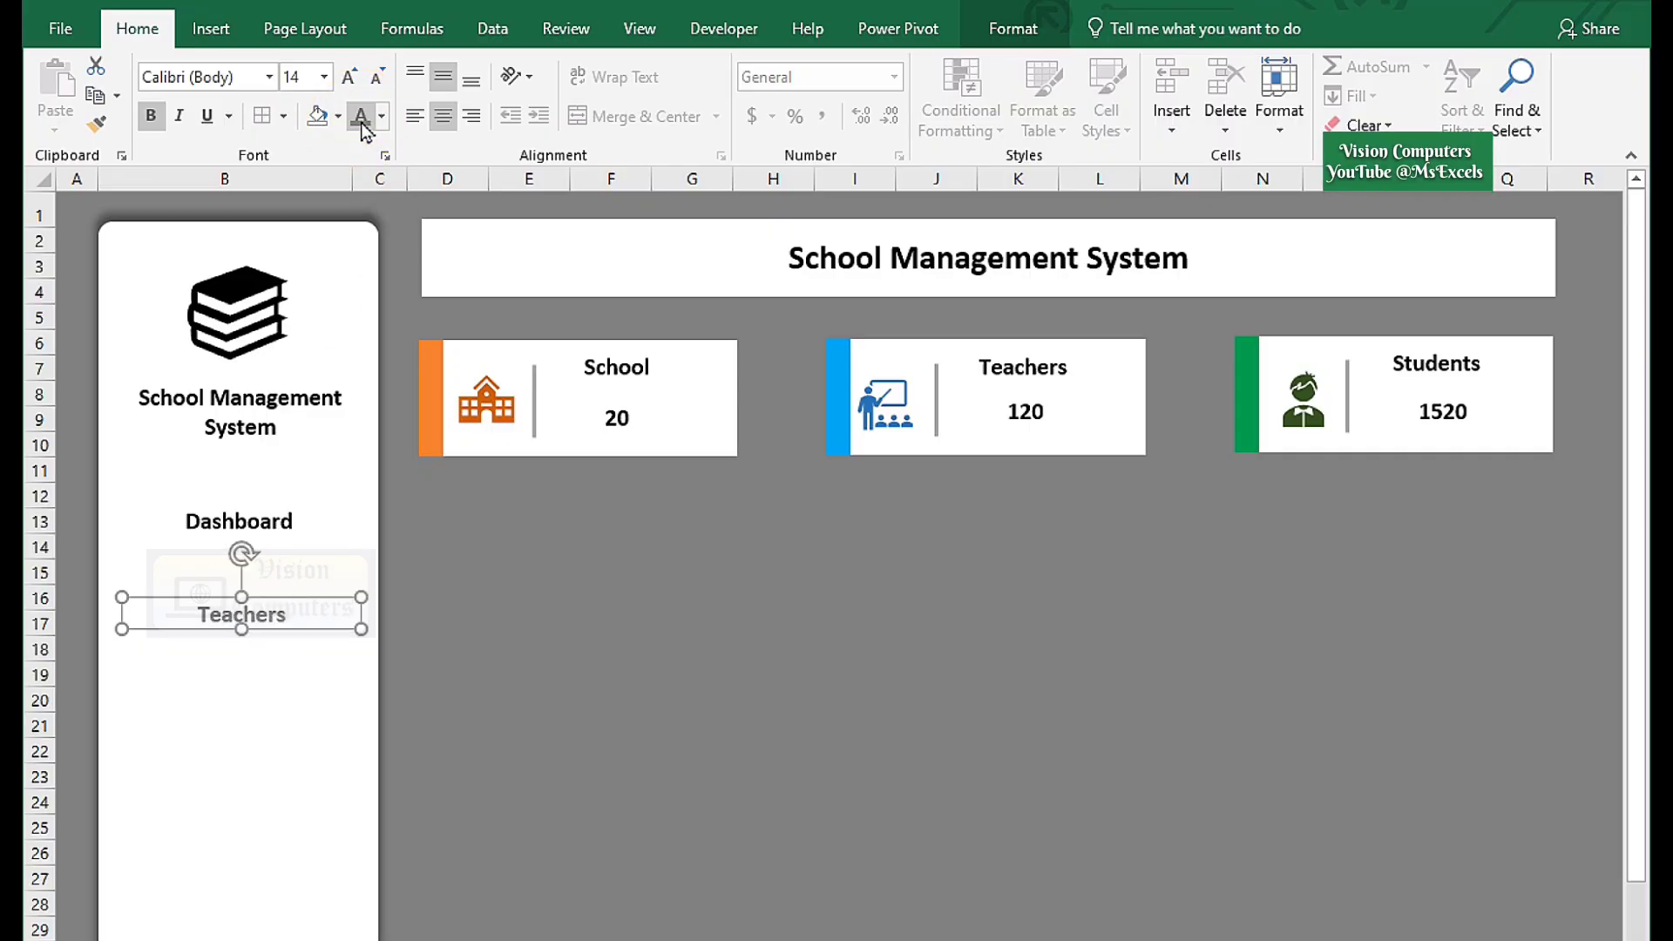
{"action": "left_click_drag", "start_coordinate": [280, 627], "coordinate": [292, 726]}
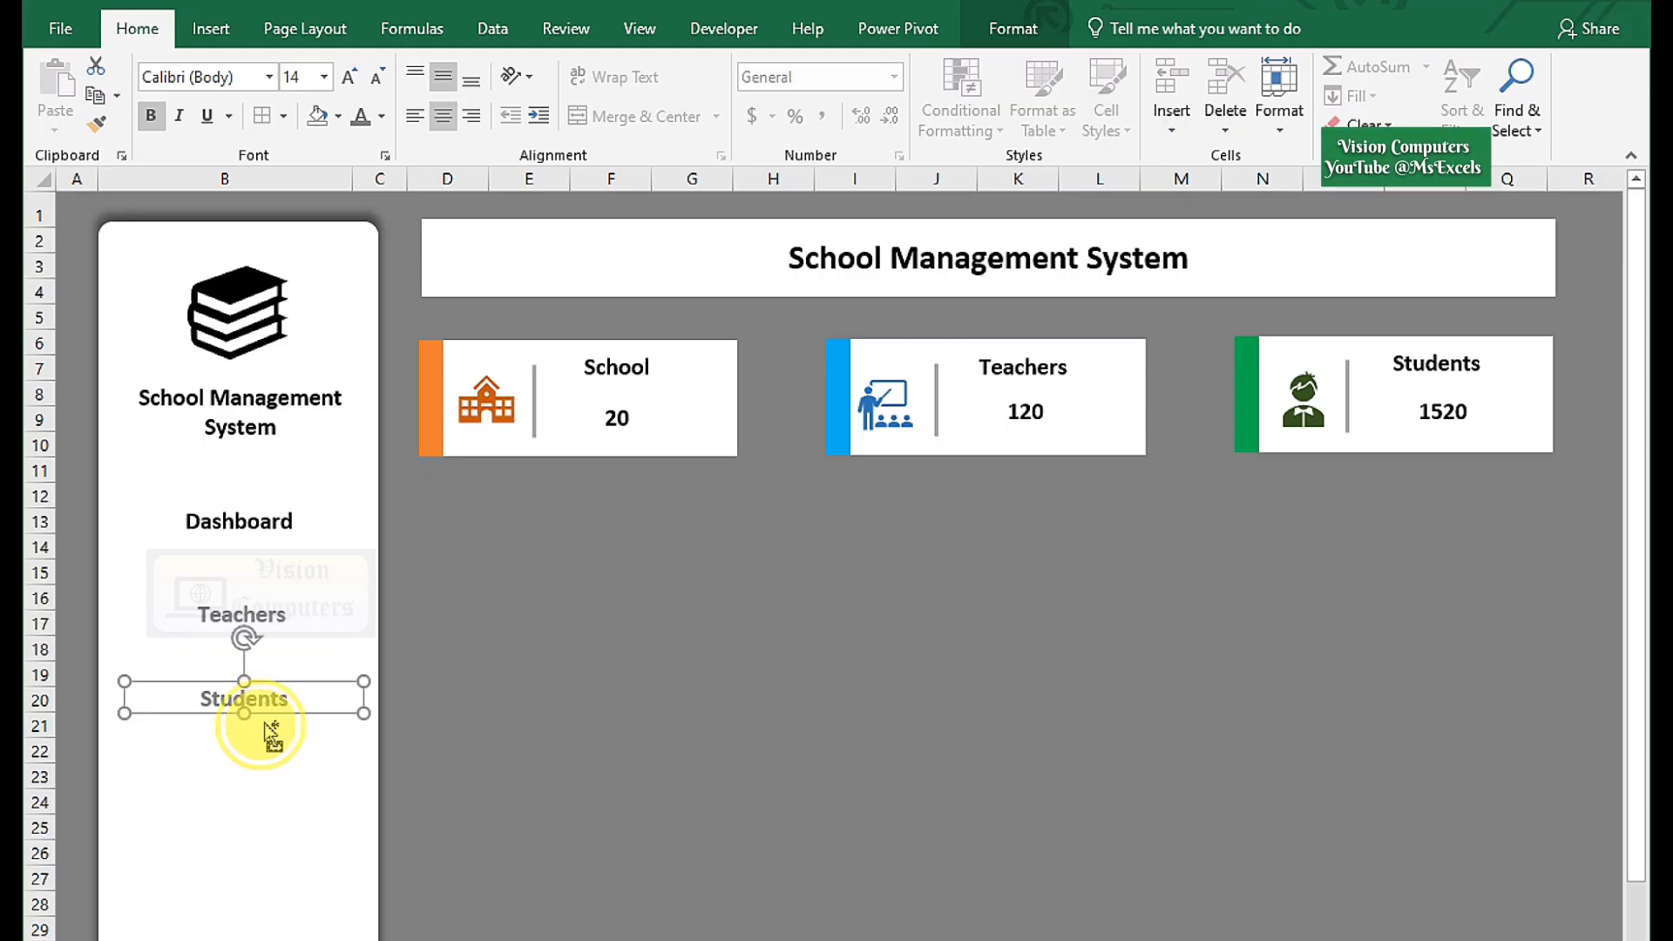
{"action": "left_click_drag", "start_coordinate": [270, 732], "coordinate": [253, 784]}
{"action": "double_click", "coordinate": [253, 775]}
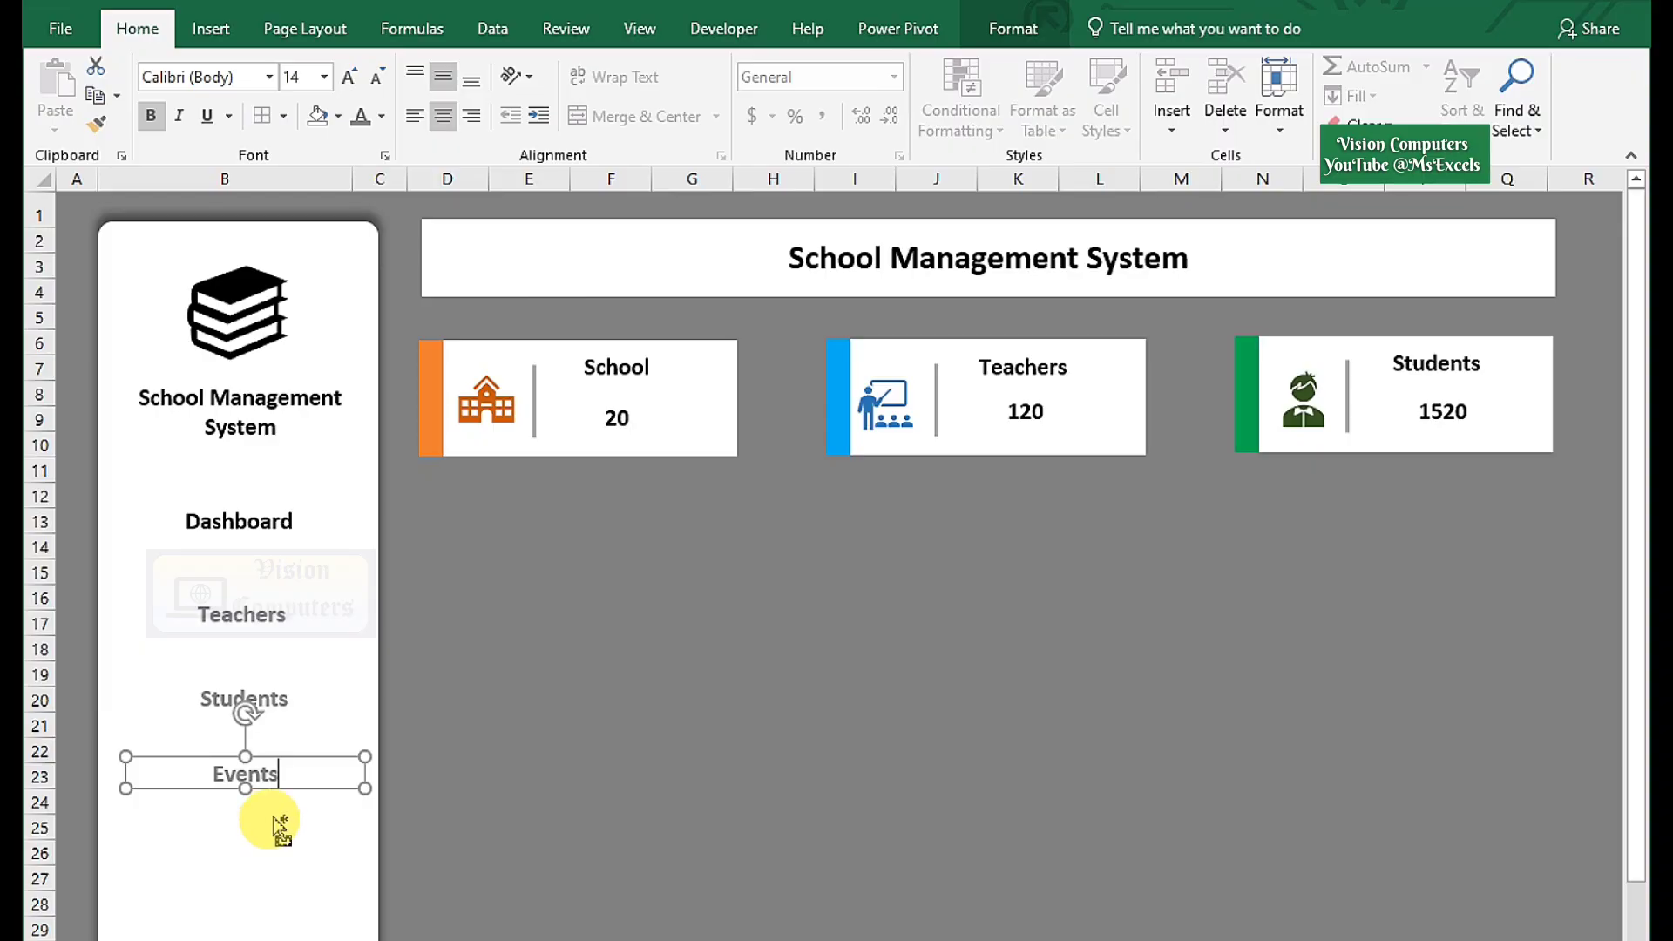
{"action": "left_click_drag", "start_coordinate": [296, 805], "coordinate": [291, 880]}
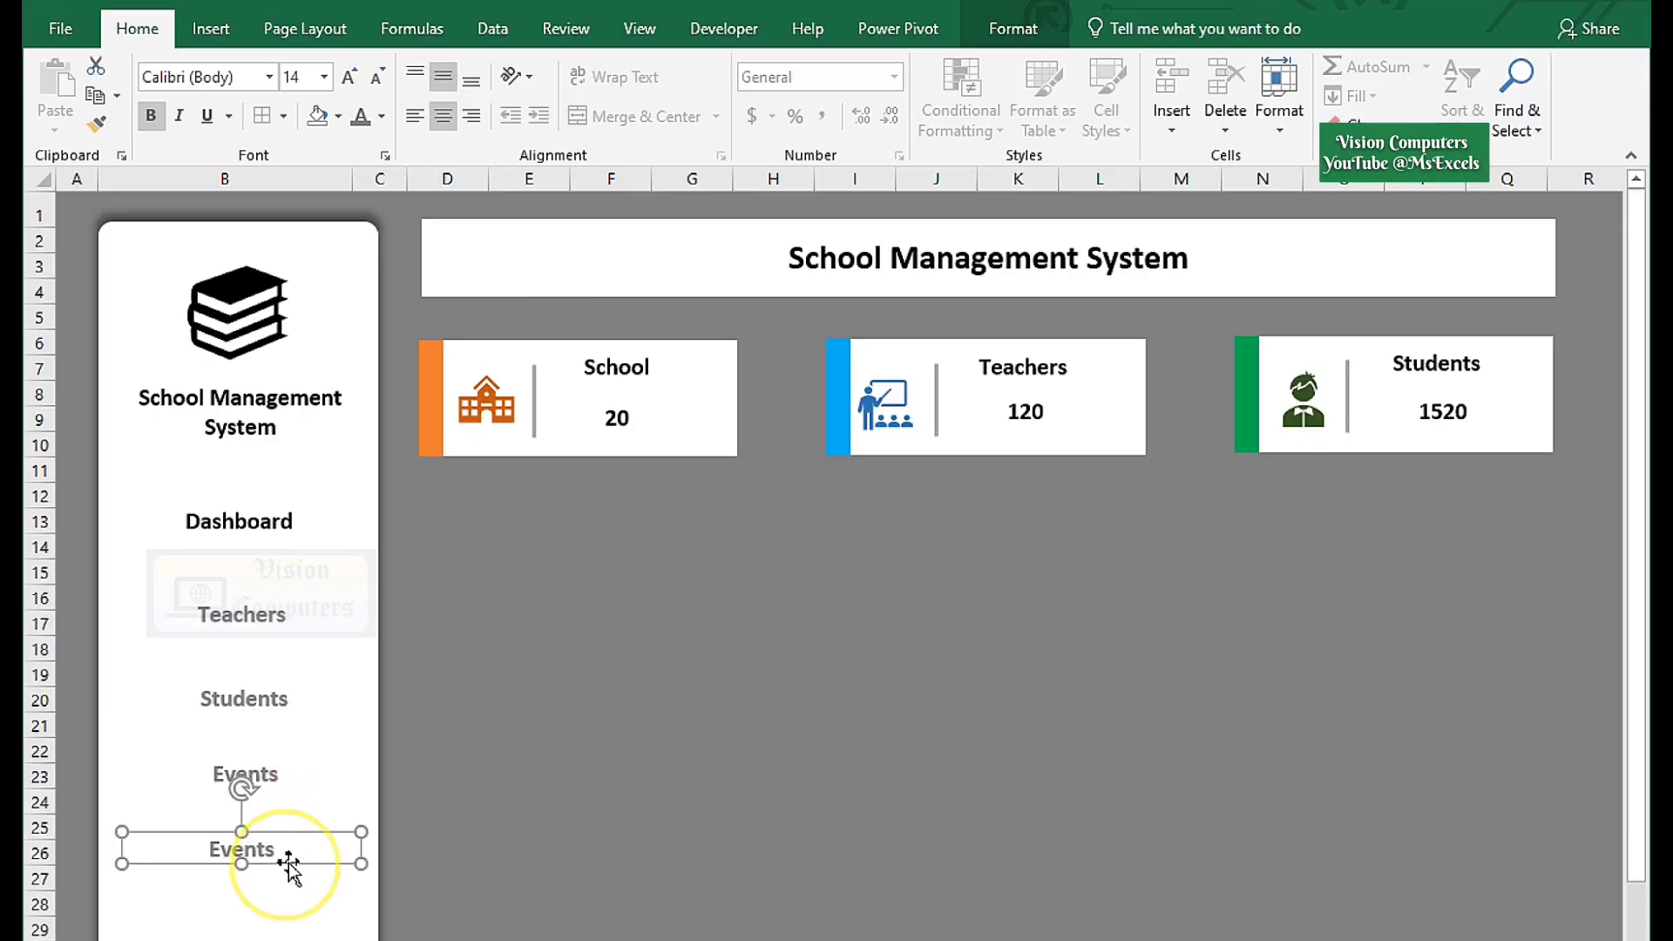
{"action": "double_click", "coordinate": [251, 852]}
{"action": "type", "text": "Exam"}
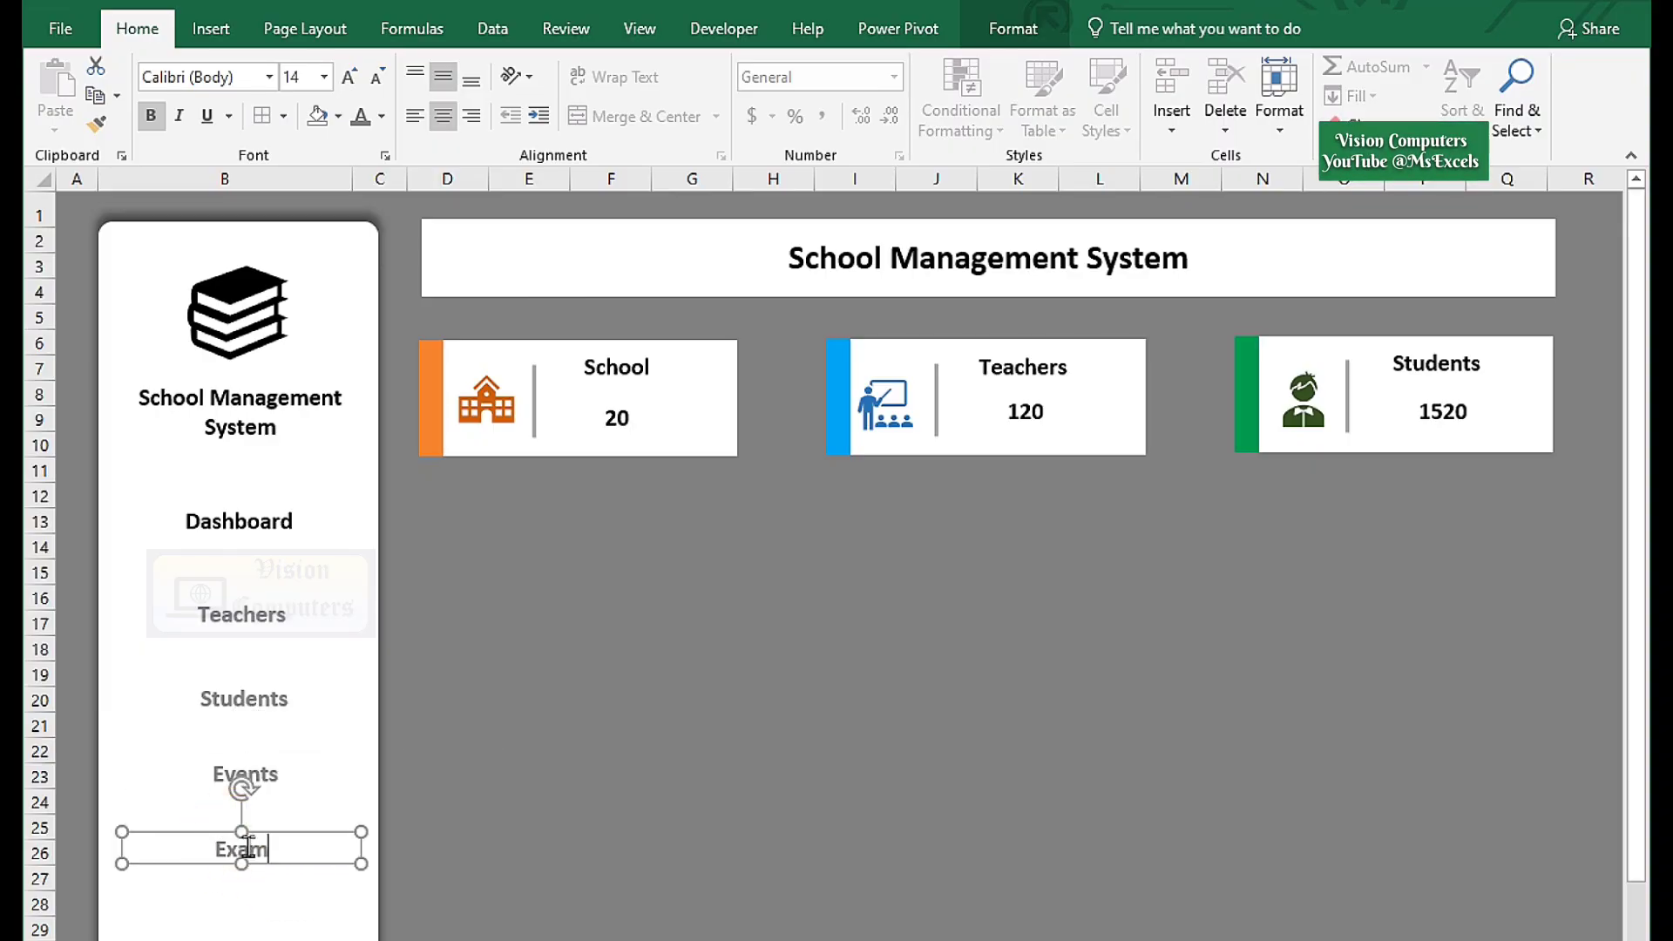
{"action": "left_click", "coordinate": [239, 521], "text": "ctrl"}
{"action": "left_click", "coordinate": [243, 612], "text": "ctrl"}
{"action": "left_click", "coordinate": [245, 701], "text": "ctrl"}
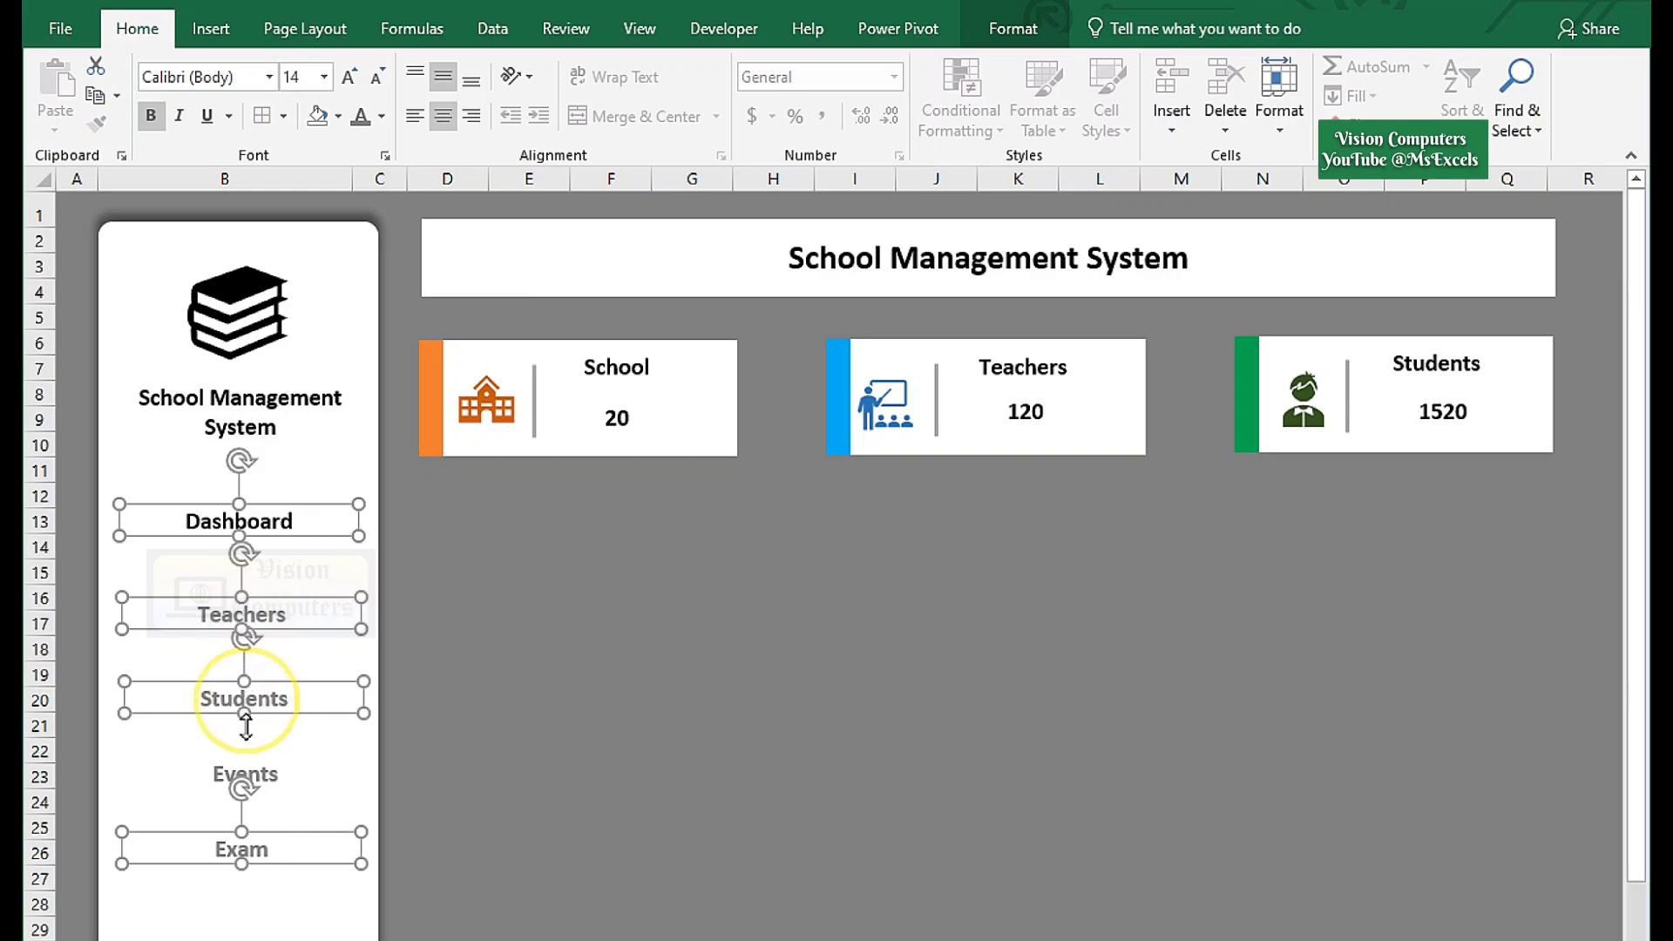
Distribute the five menu labels vertically and align their centres in one column.
{"action": "left_click", "coordinate": [1012, 28]}
{"action": "left_click", "coordinate": [1389, 67]}
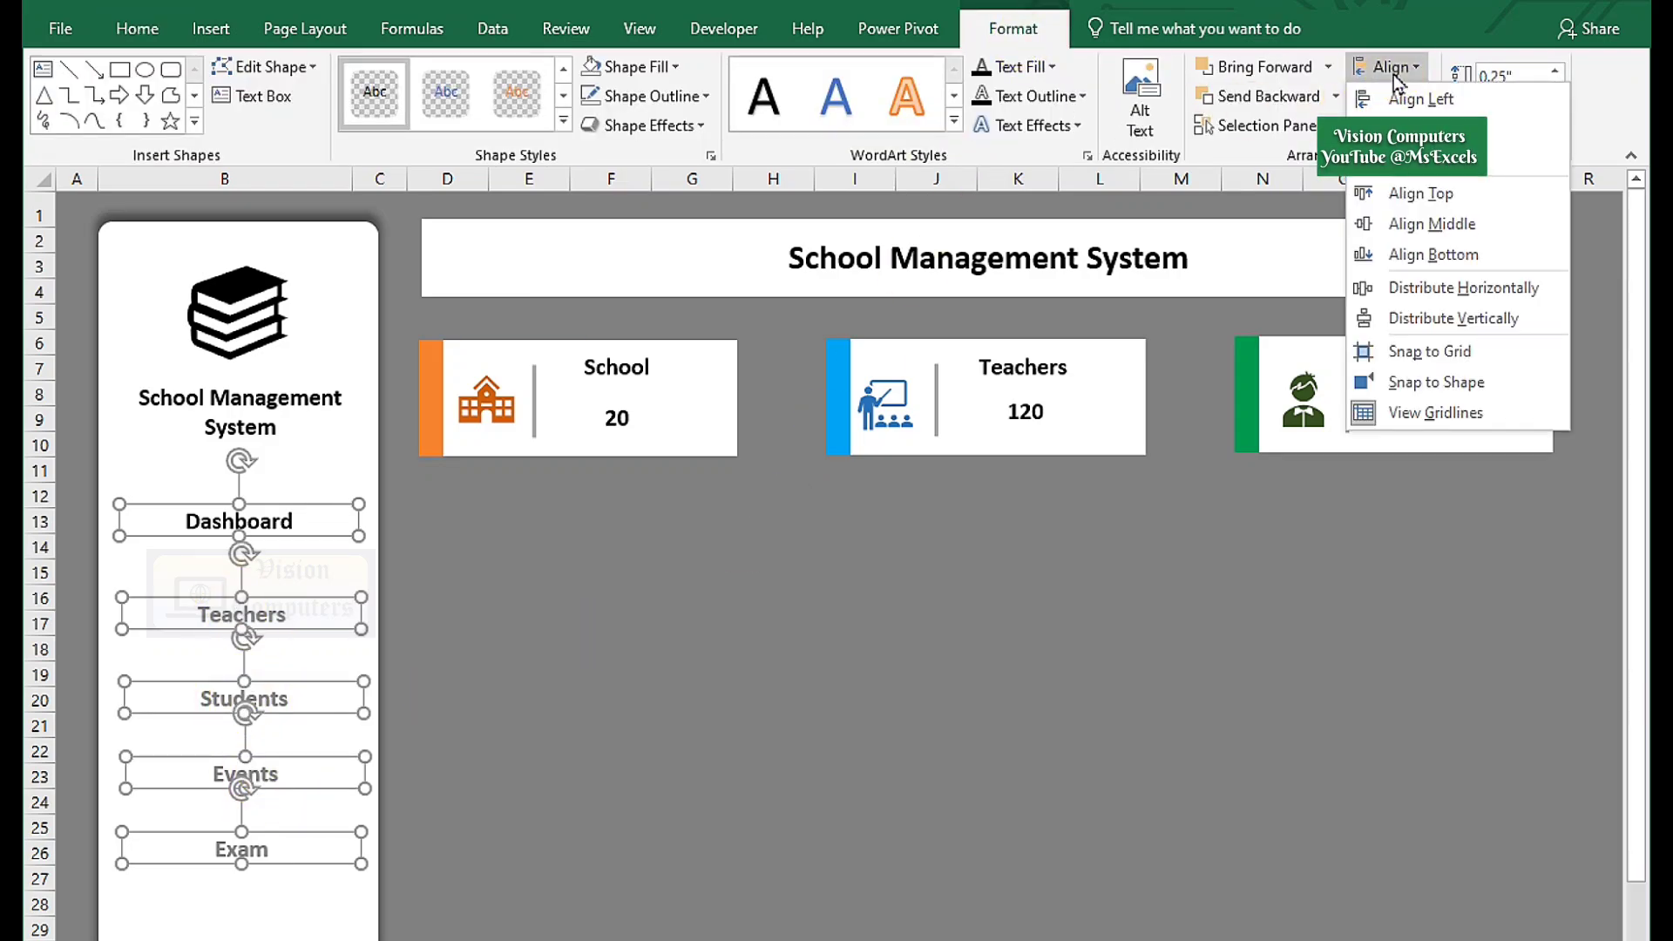
{"action": "left_click", "coordinate": [1465, 284]}
{"action": "left_click", "coordinate": [1398, 67]}
{"action": "left_click", "coordinate": [1450, 318]}
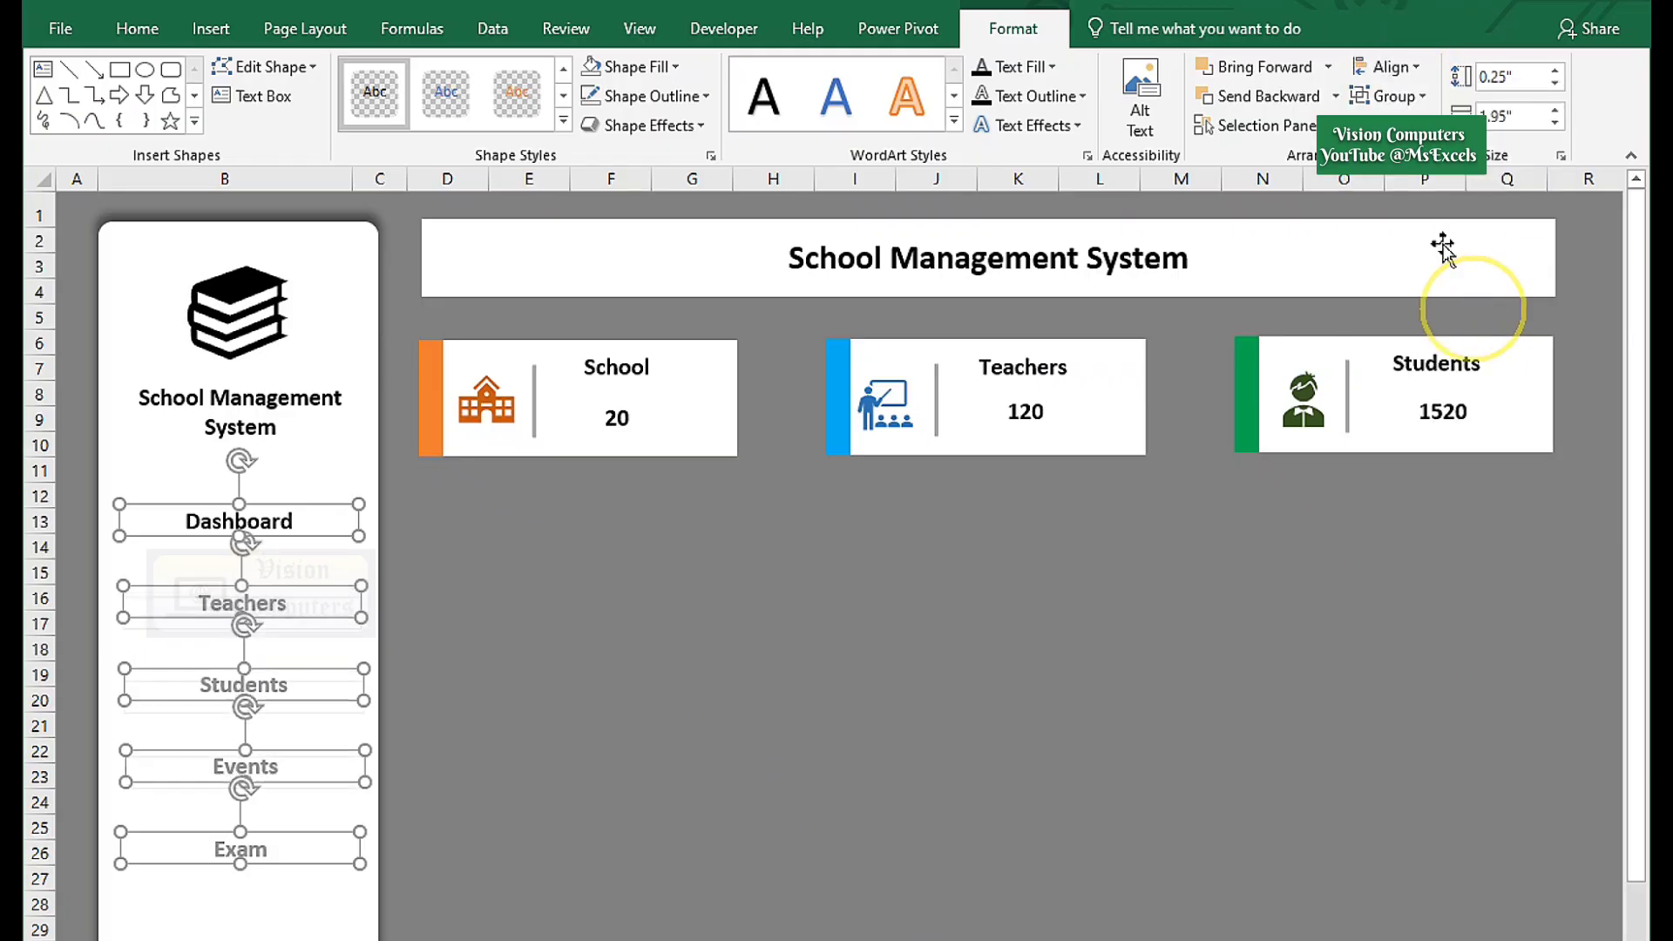
{"action": "left_click", "coordinate": [1385, 67]}
{"action": "left_click", "coordinate": [1439, 129]}
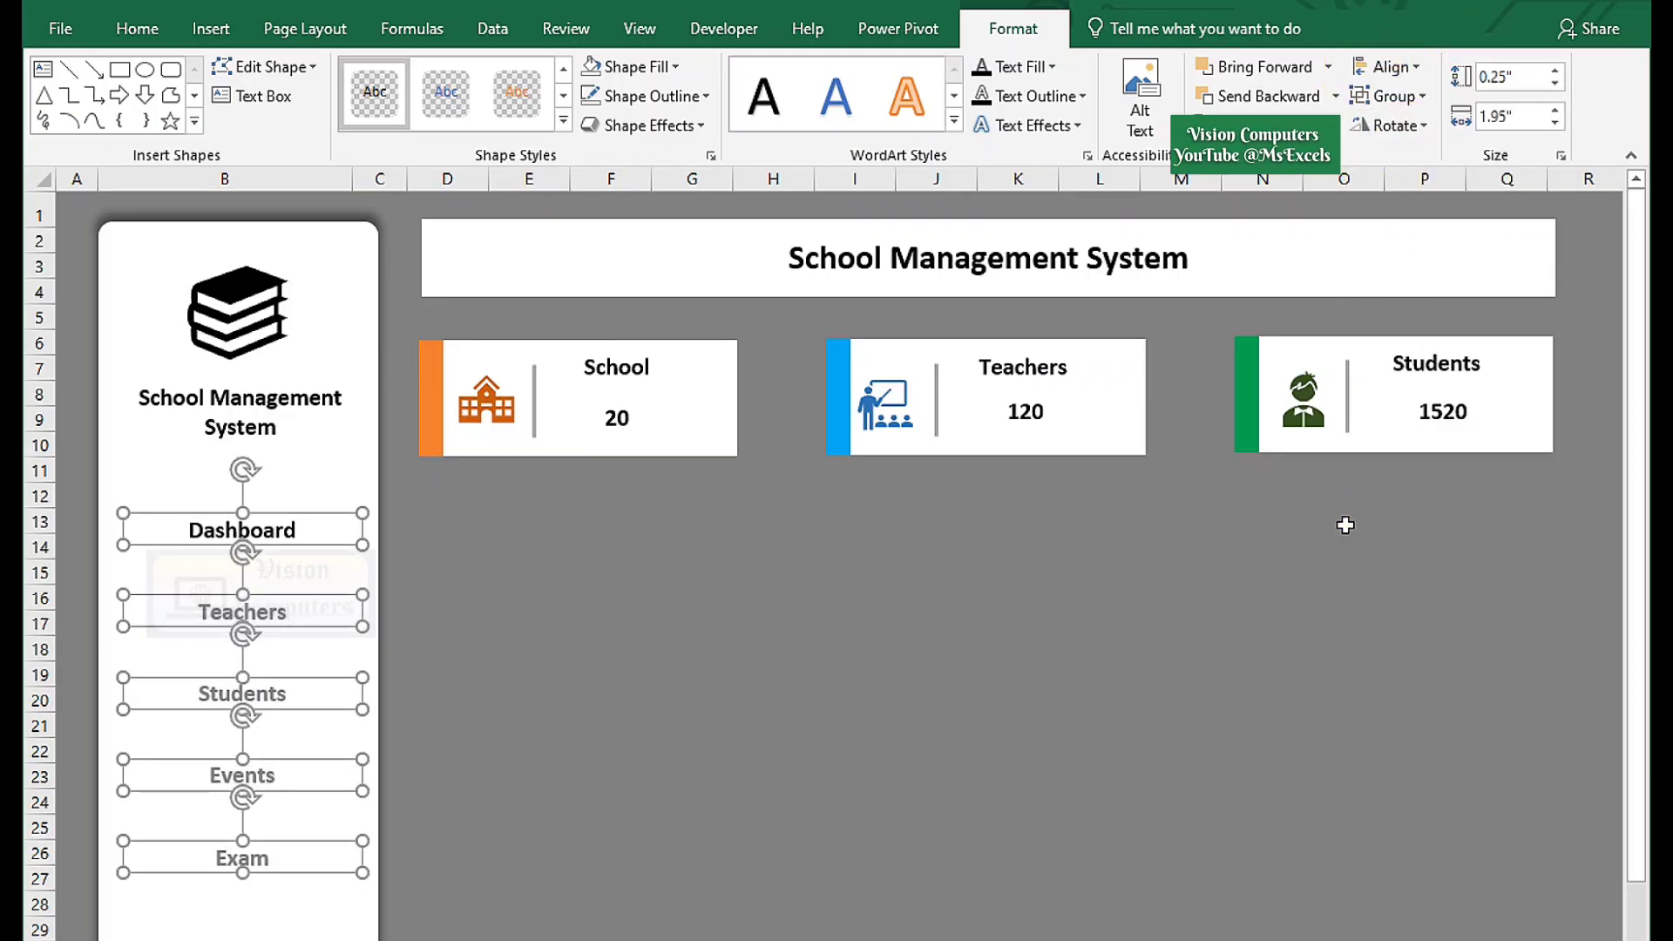
{"action": "left_click", "coordinate": [331, 456]}
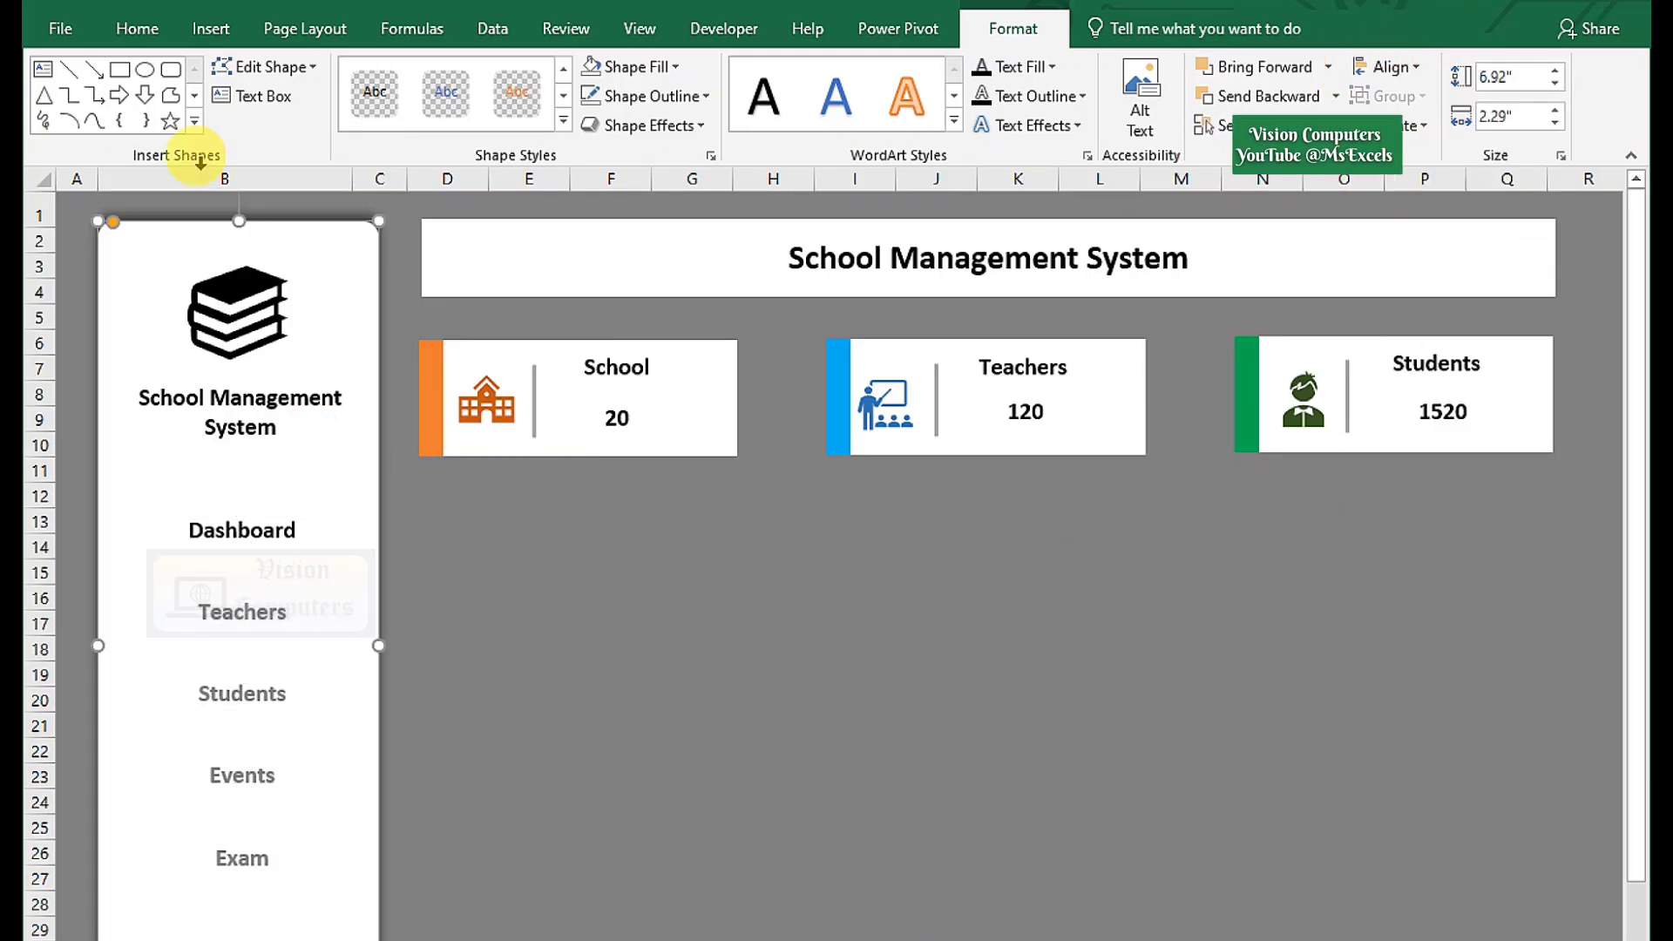
{"action": "left_click", "coordinate": [209, 29]}
Draw a rounded rectangle over the Dashboard label in the sidebar.
{"action": "left_click", "coordinate": [314, 129]}
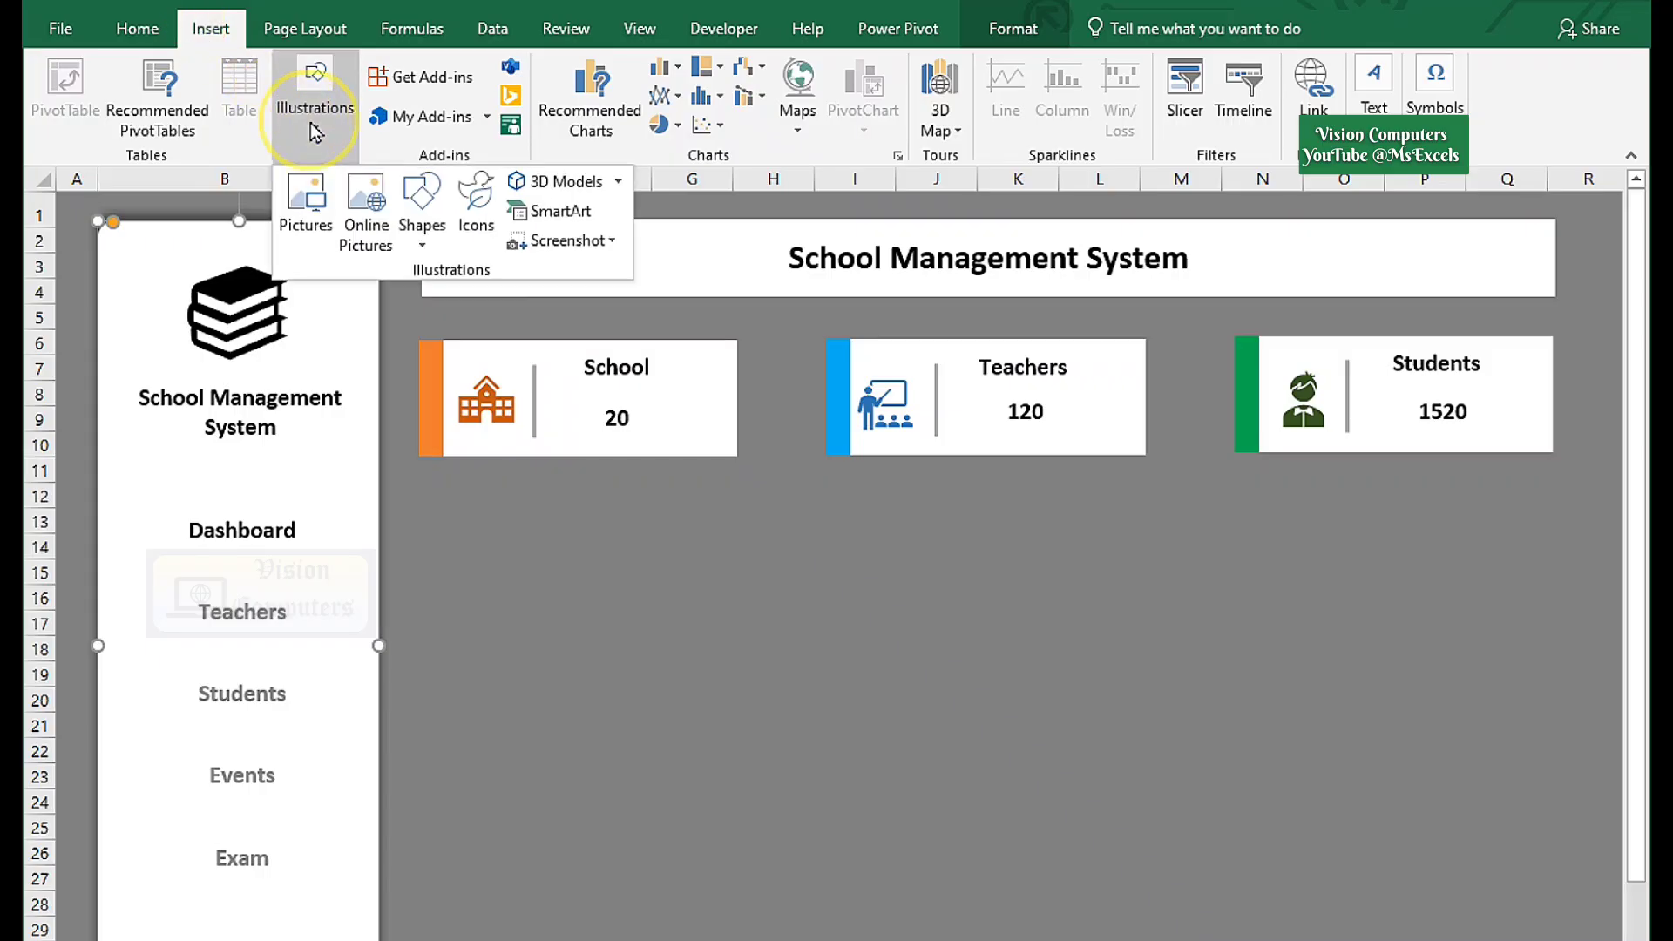
{"action": "left_click", "coordinate": [421, 209]}
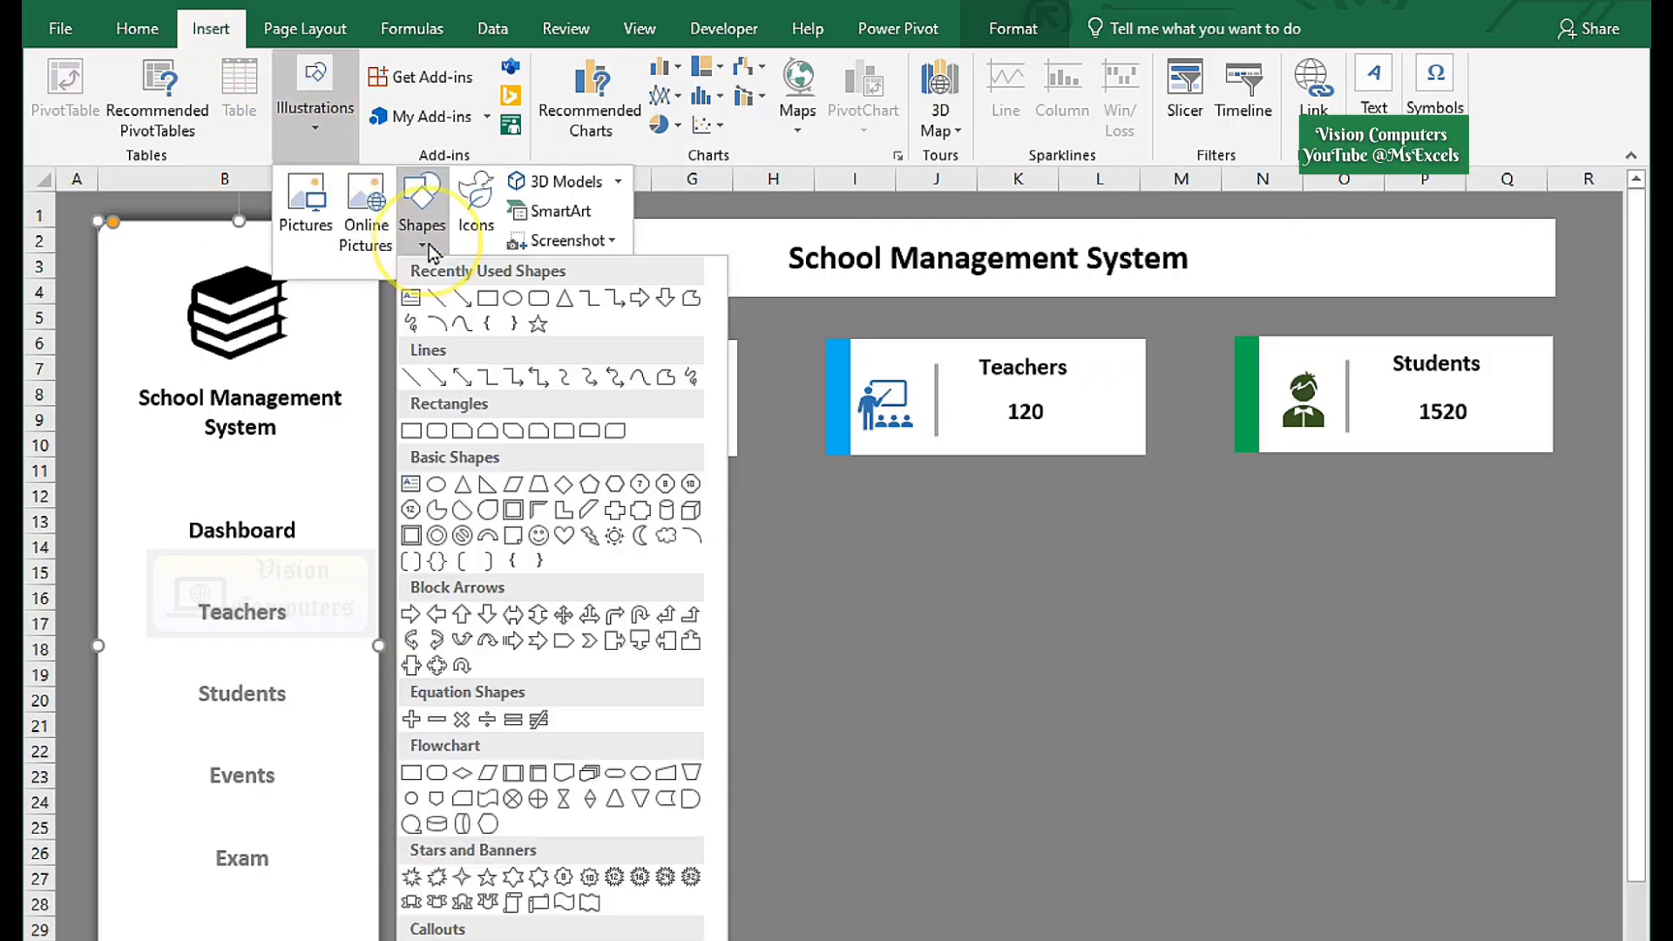
{"action": "left_click", "coordinate": [531, 310]}
{"action": "left_click_drag", "start_coordinate": [161, 497], "coordinate": [318, 555]}
{"action": "left_click", "coordinate": [187, 508]}
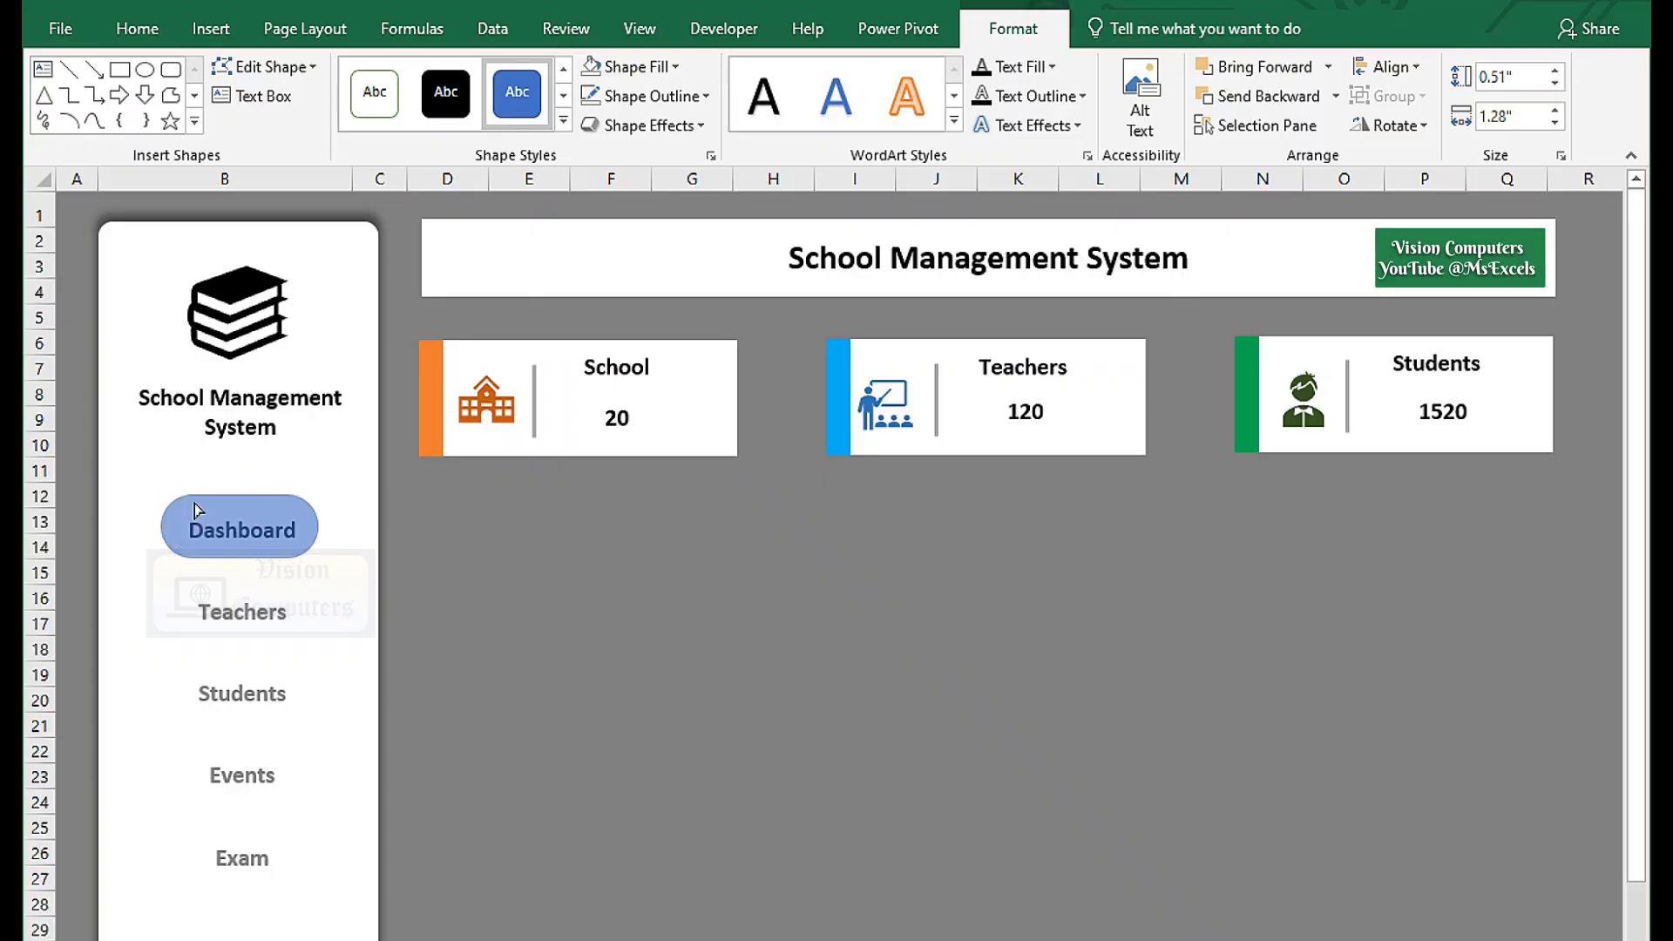
{"action": "left_click", "coordinate": [306, 541]}
{"action": "left_click", "coordinate": [321, 553]}
{"action": "left_click", "coordinate": [299, 541]}
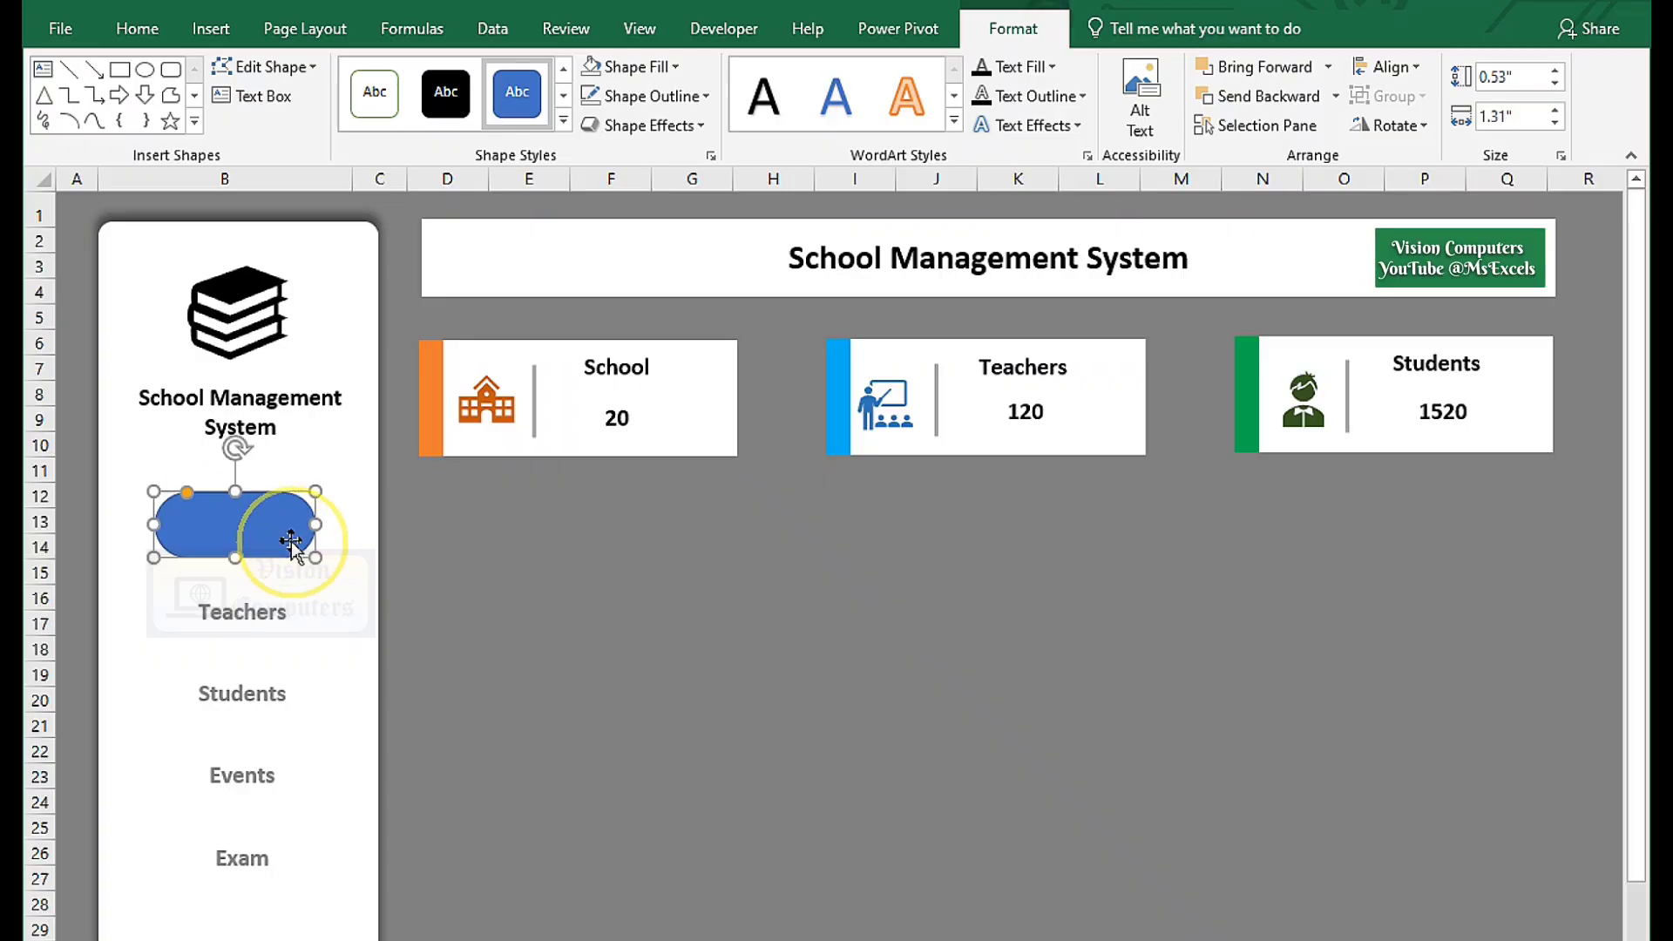
Give the rounded button a light fill and 2¼ pt outline, then send it behind the Dashboard label.
{"action": "left_click", "coordinate": [654, 69]}
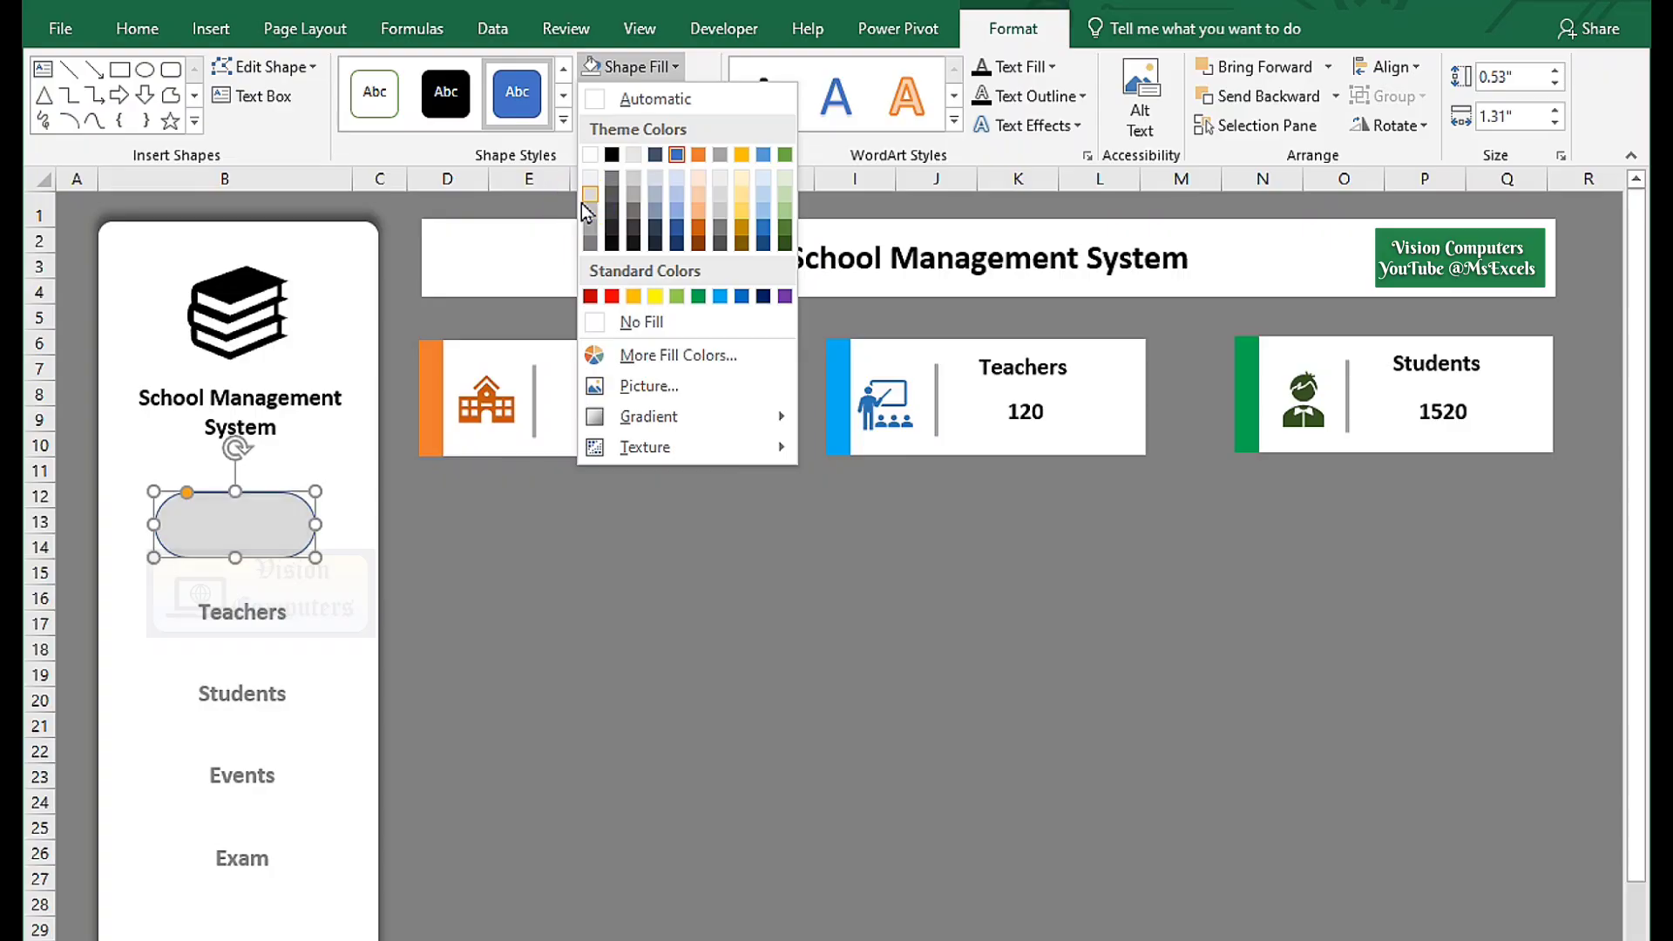
{"action": "left_click", "coordinate": [589, 192]}
{"action": "left_click", "coordinate": [653, 96]}
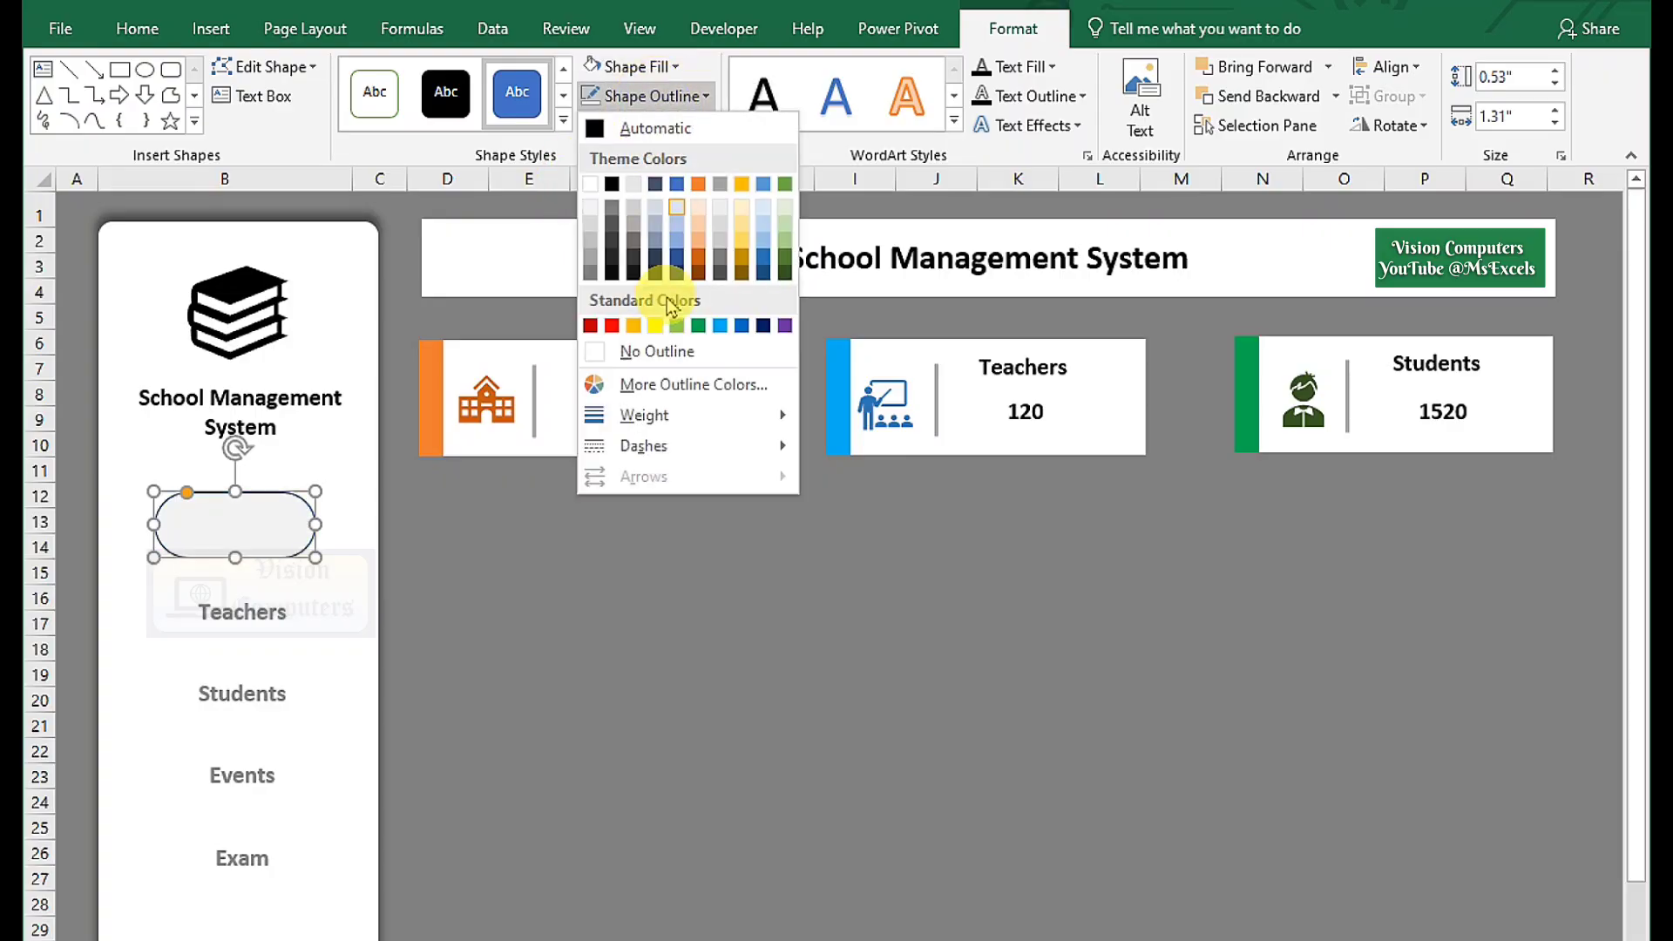
{"action": "left_click", "coordinate": [649, 429]}
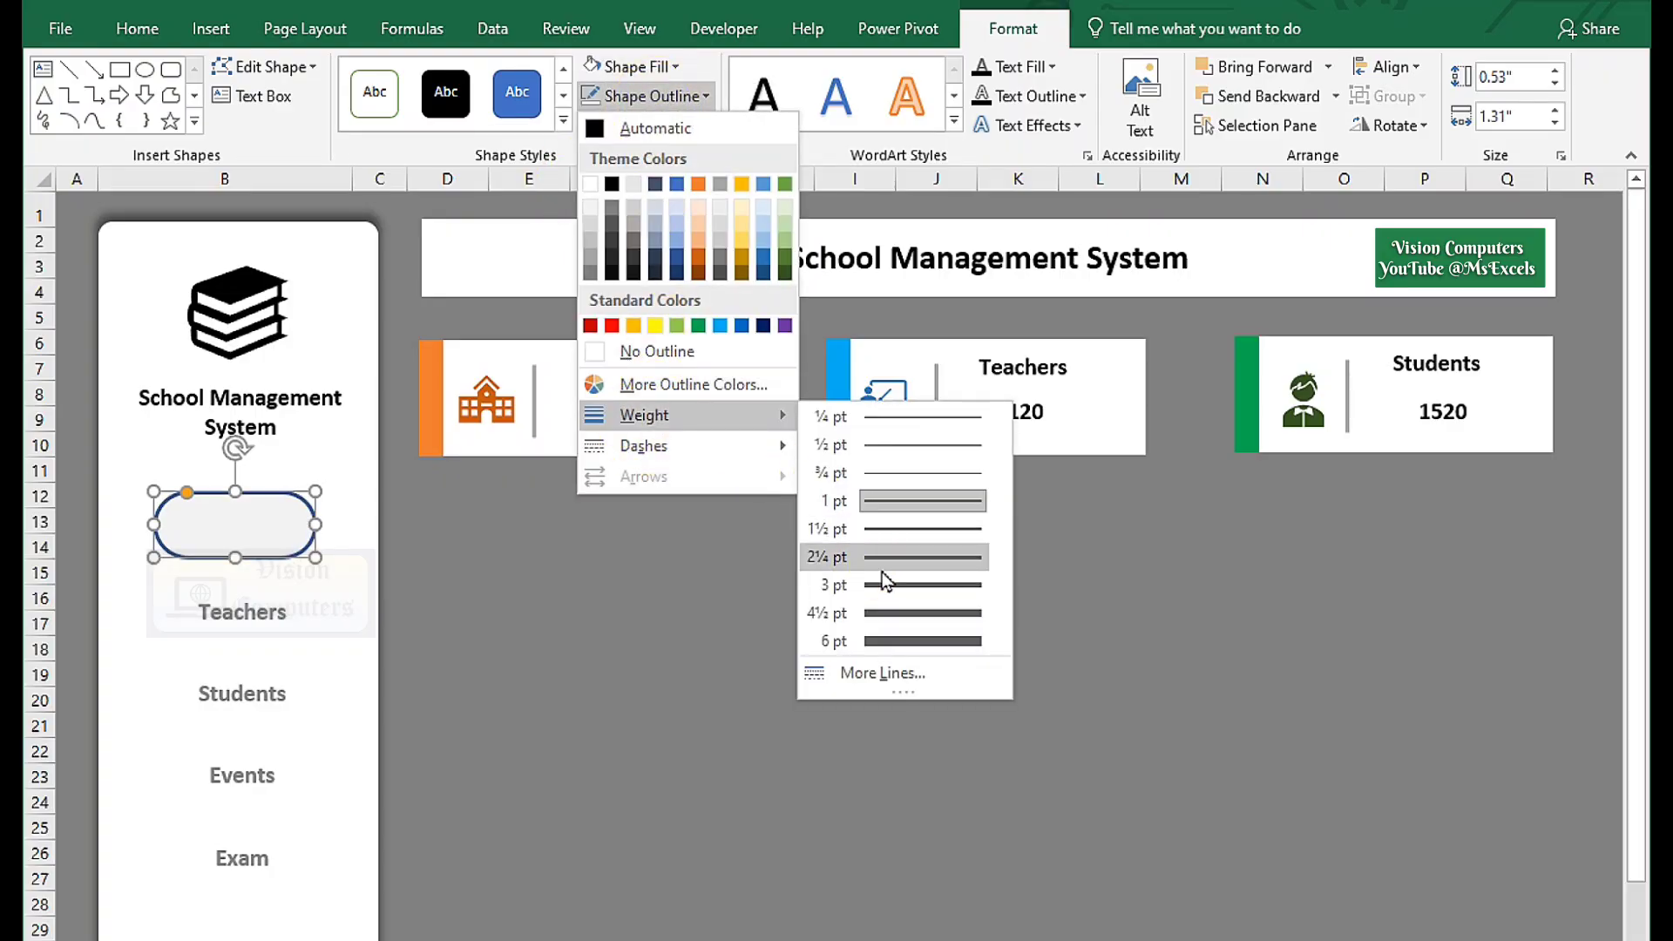
{"action": "left_click", "coordinate": [883, 567]}
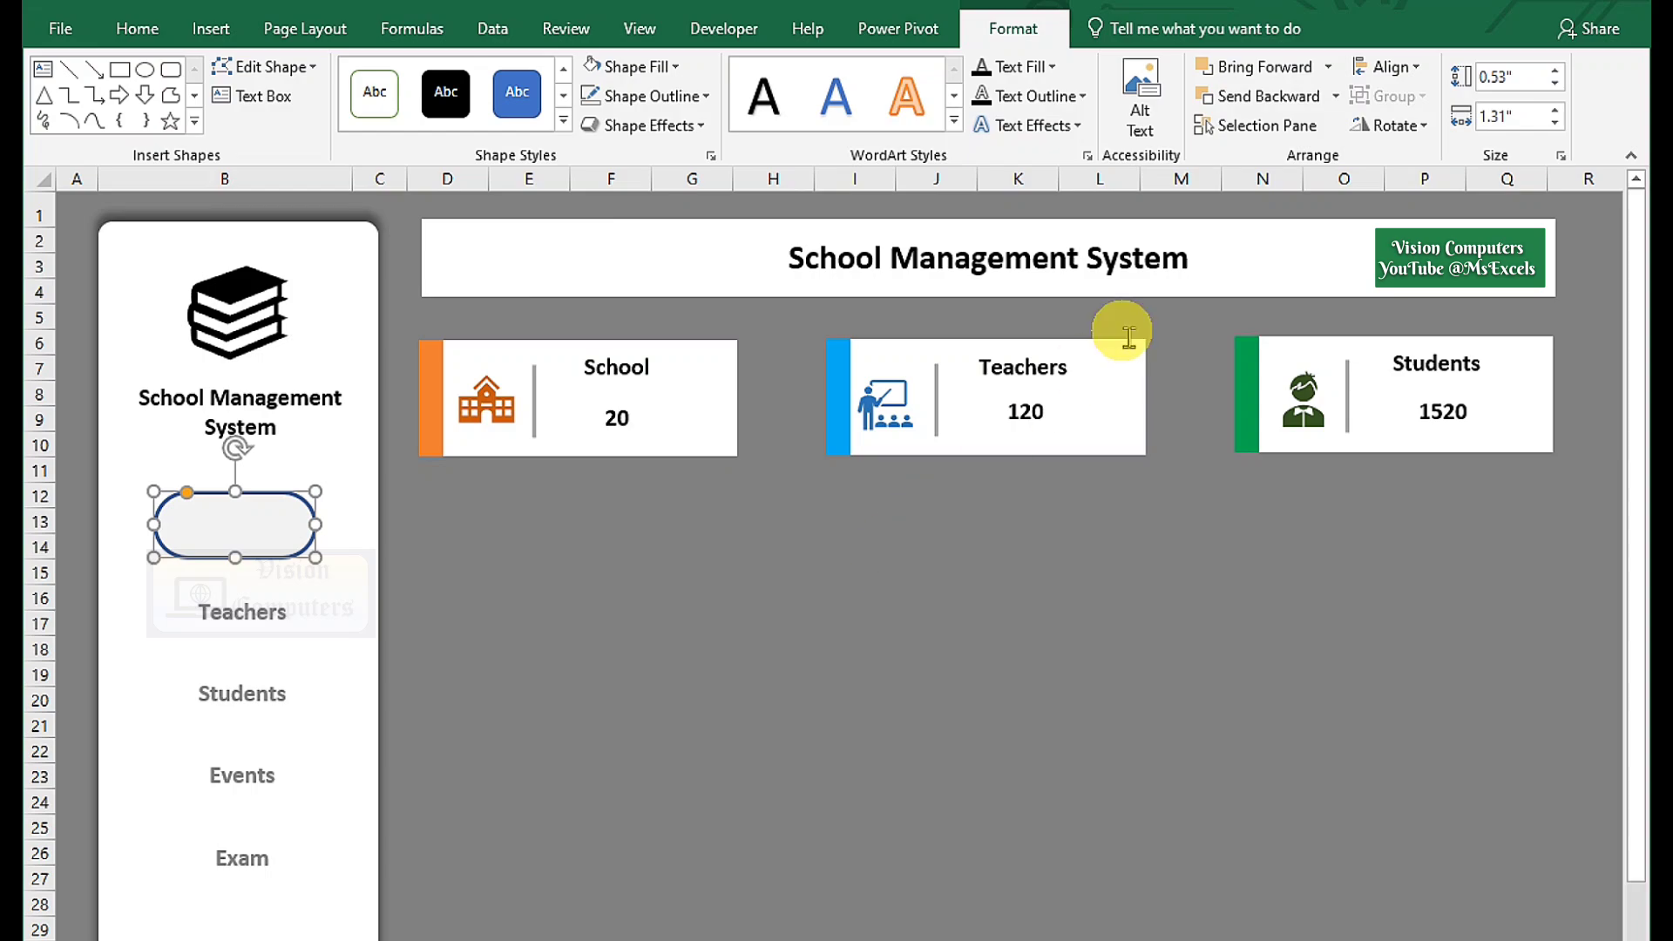
{"action": "left_click", "coordinate": [1295, 98]}
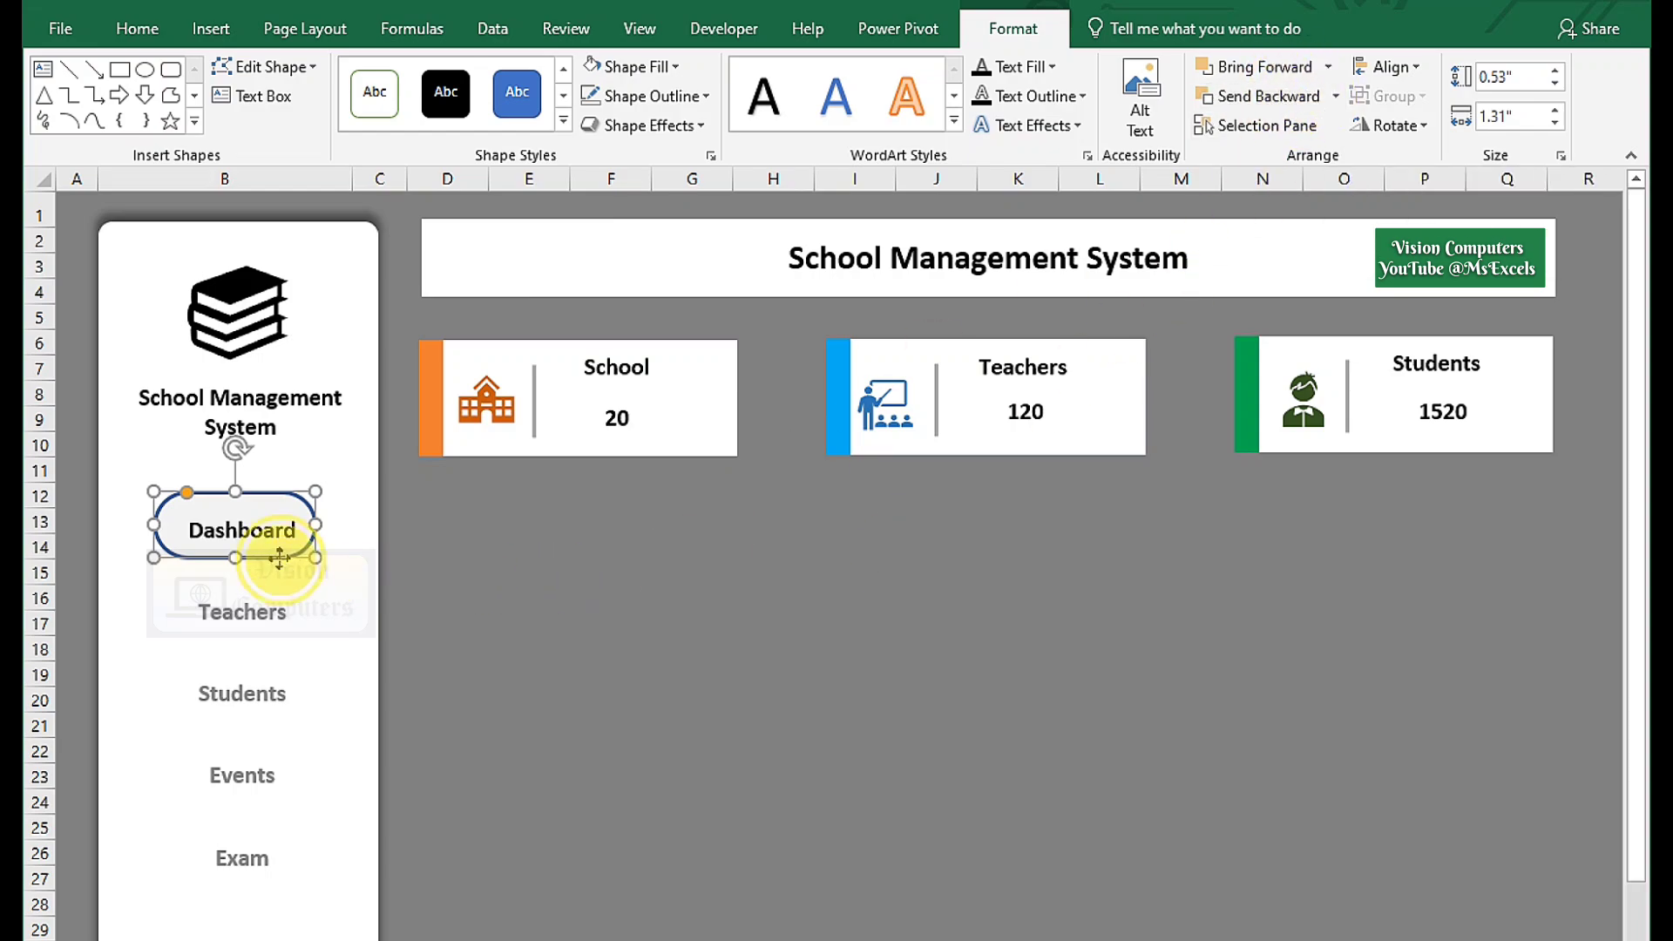
{"action": "left_click_drag", "start_coordinate": [279, 557], "coordinate": [287, 565]}
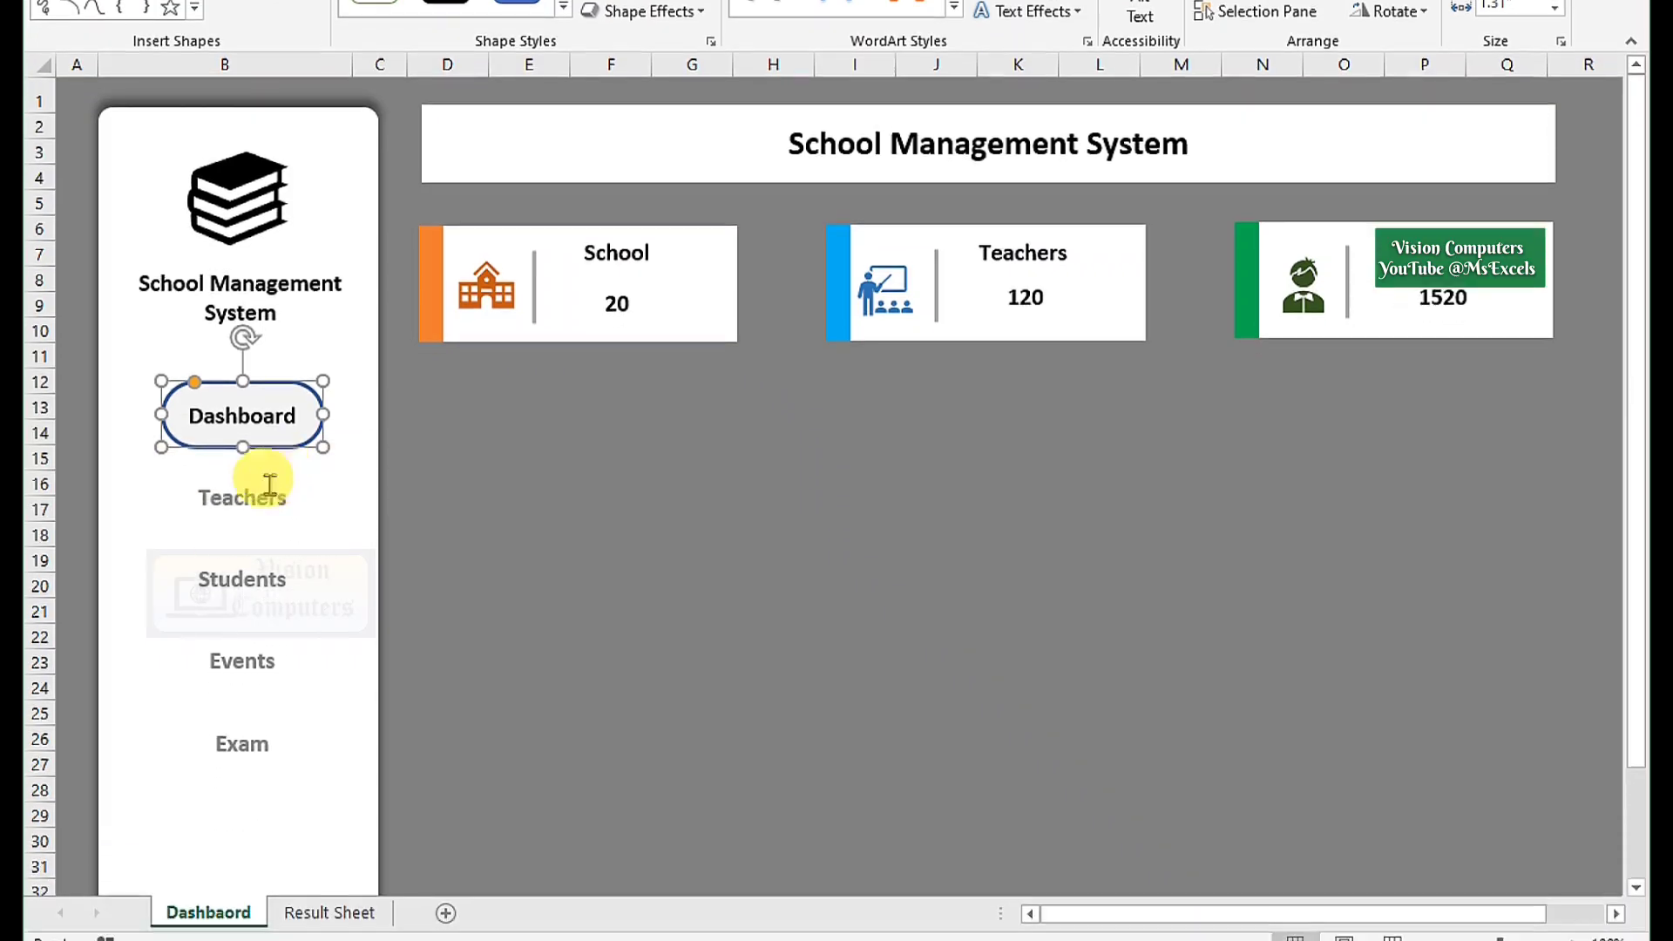
Add a new blank sheet after the Dashboard sheet.
{"action": "left_click", "coordinate": [336, 914]}
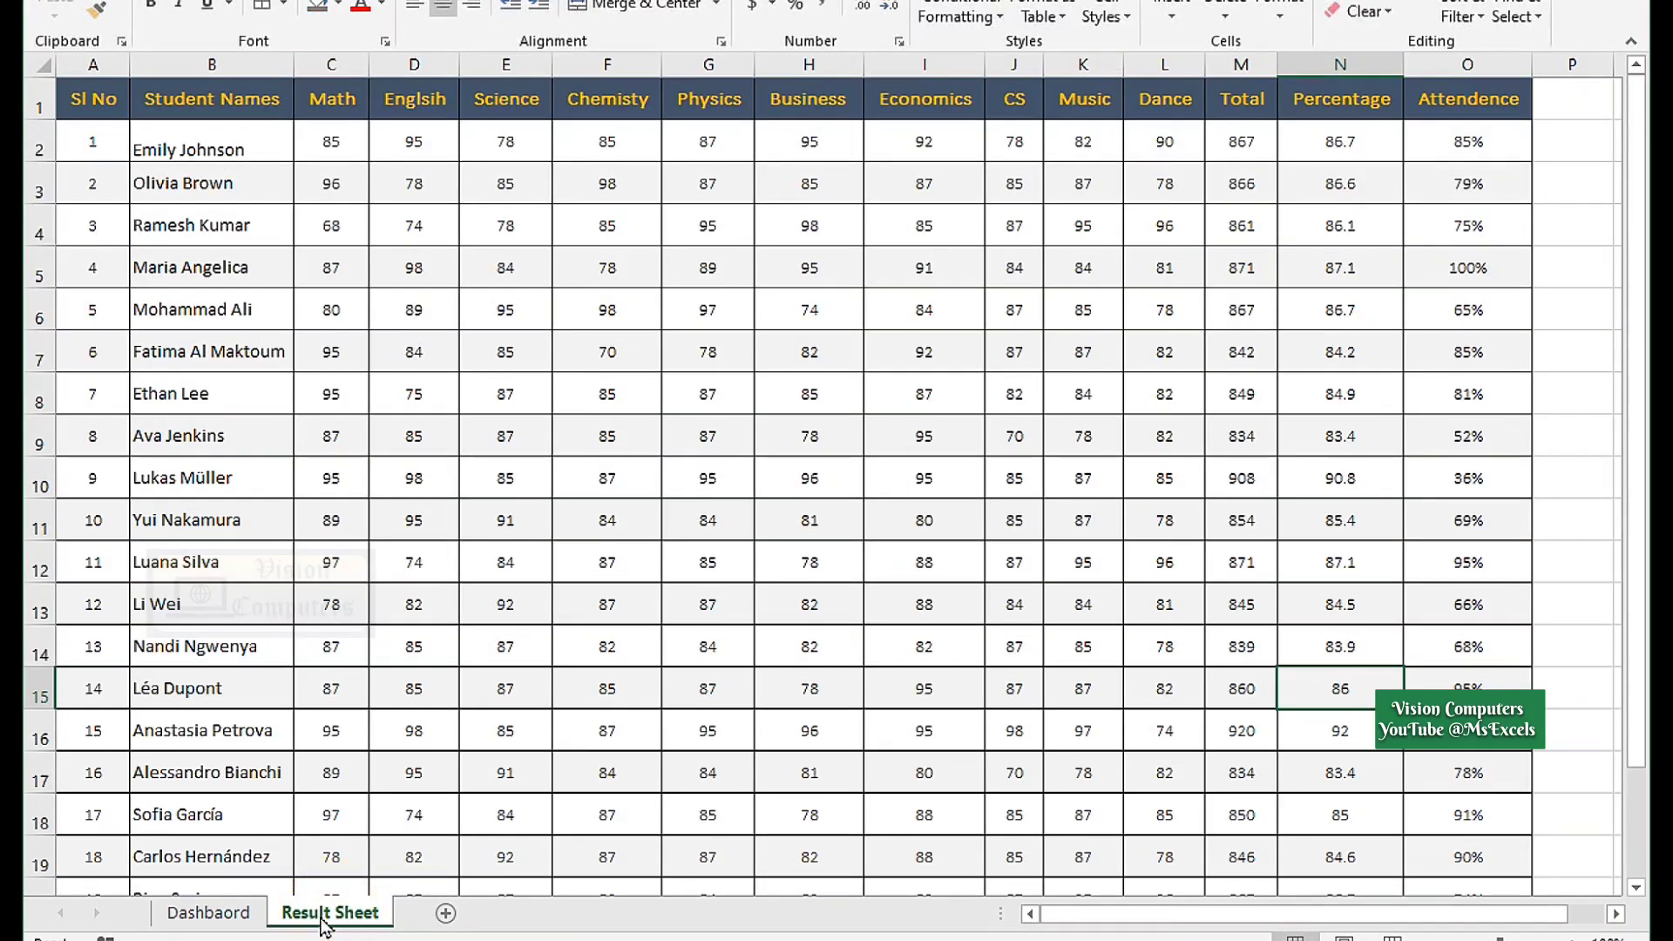
{"action": "left_click", "coordinate": [209, 914]}
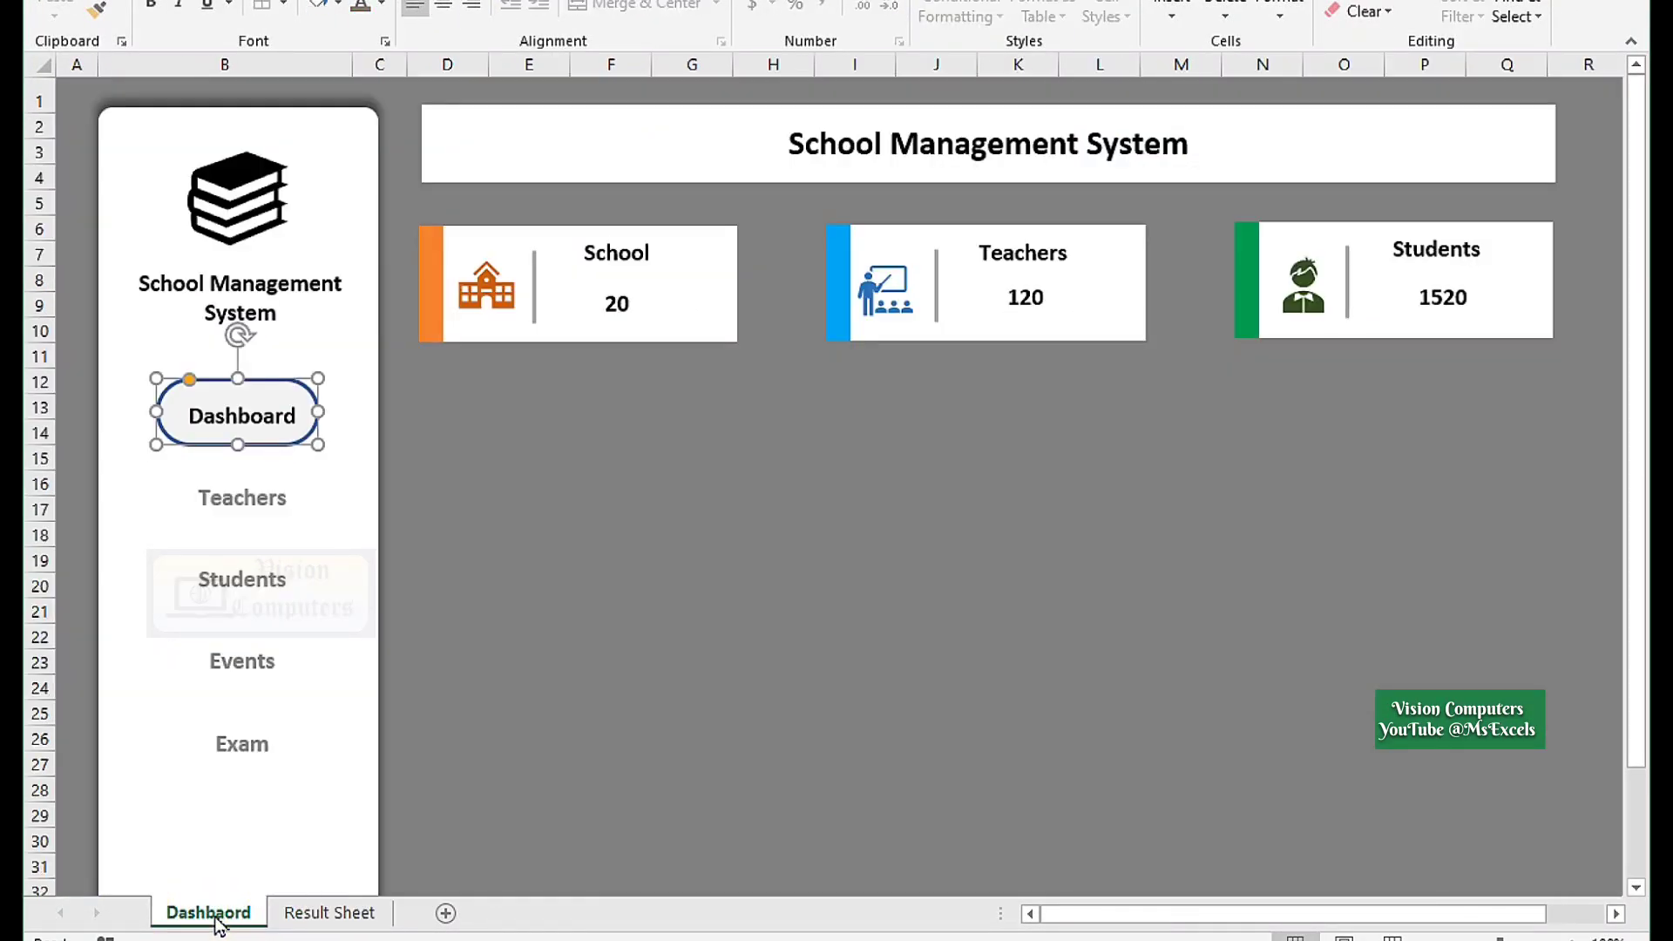
{"action": "left_click", "coordinate": [445, 914]}
{"action": "left_click", "coordinate": [444, 915]}
Rename the new sheet to Teachers and add another sheet named Students.
{"action": "right_click", "coordinate": [309, 923]}
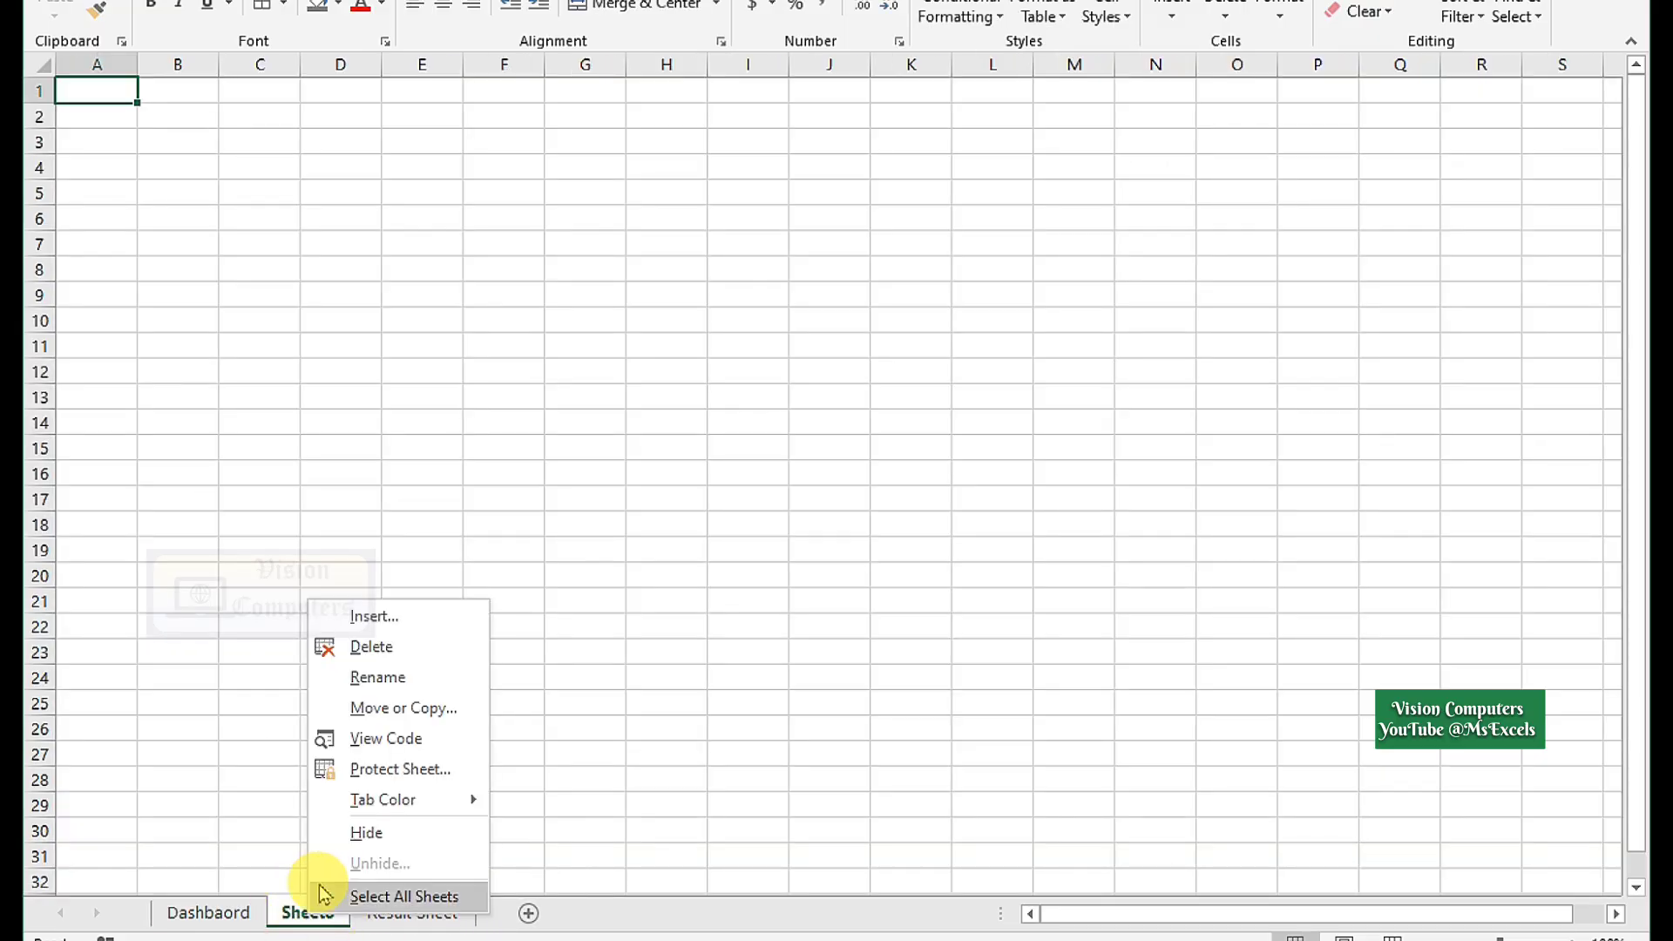
{"action": "left_click", "coordinate": [383, 672]}
{"action": "type", "text": "Teachers"}
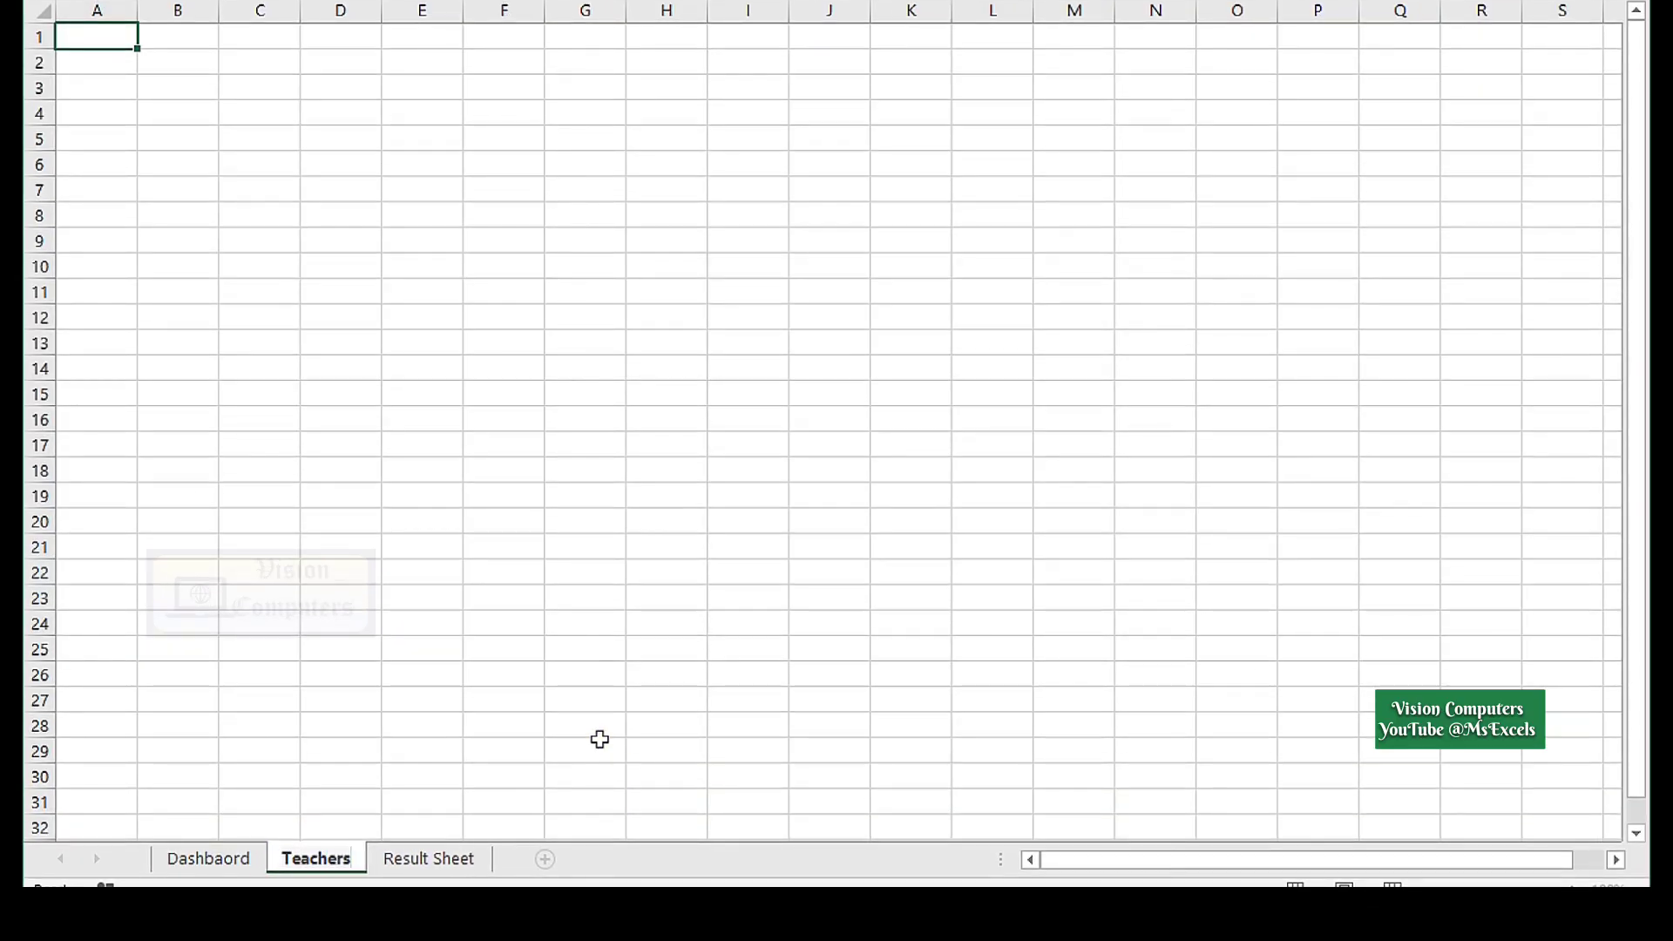
{"action": "left_click", "coordinate": [545, 859]}
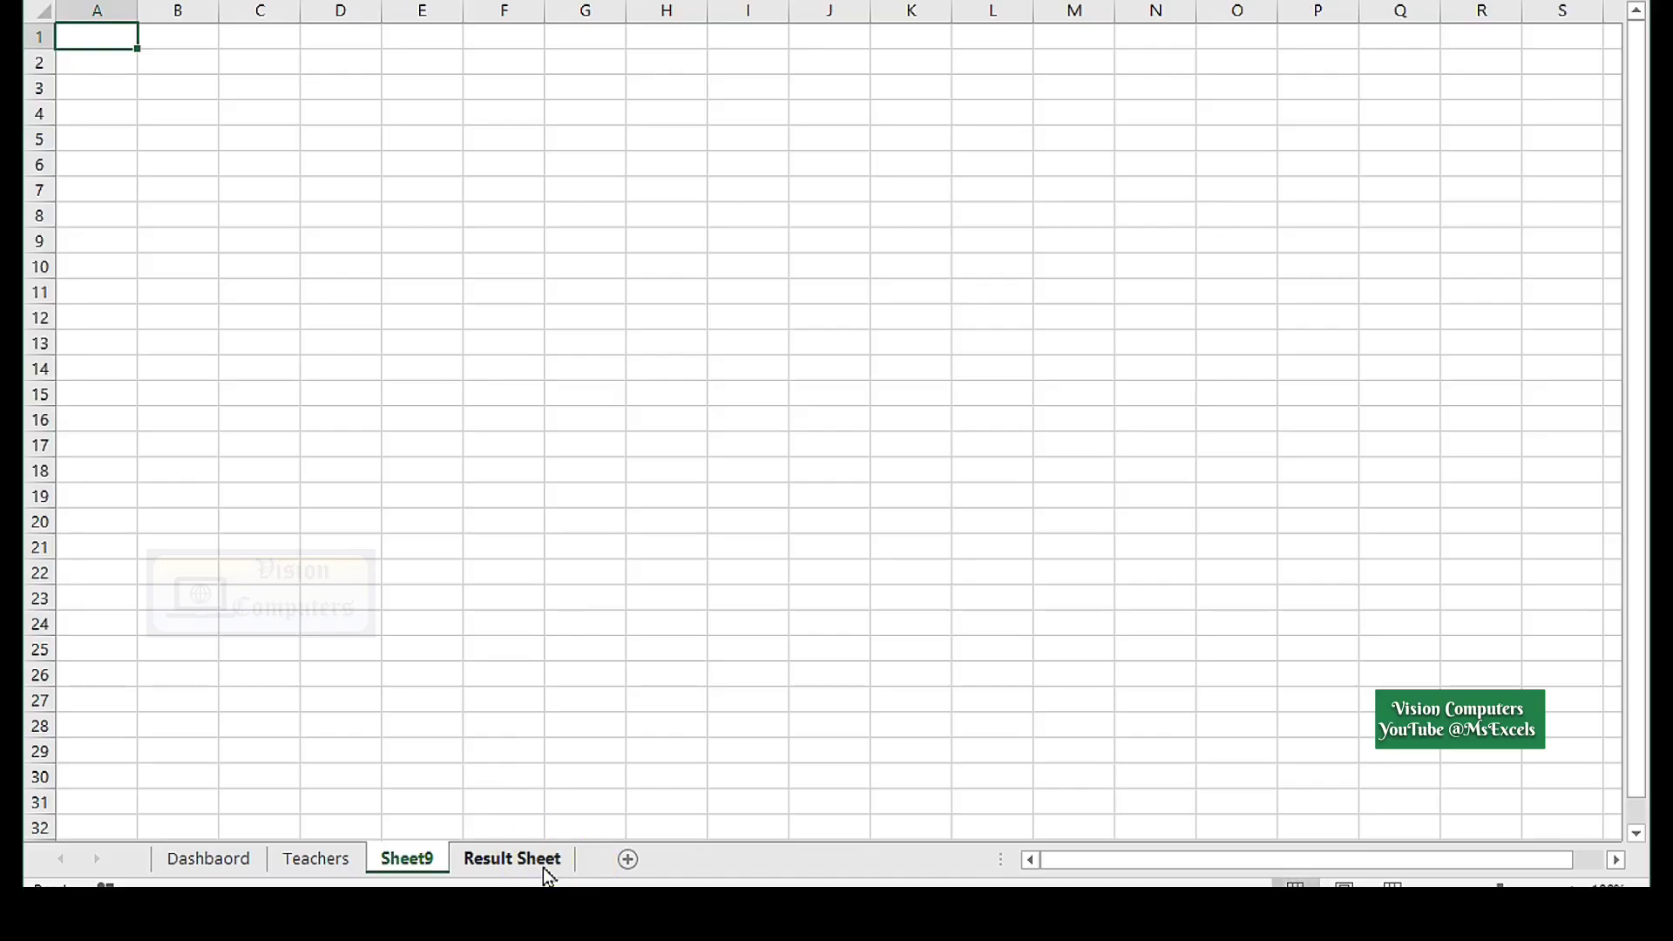
{"action": "right_click", "coordinate": [402, 856]}
{"action": "left_click", "coordinate": [453, 609]}
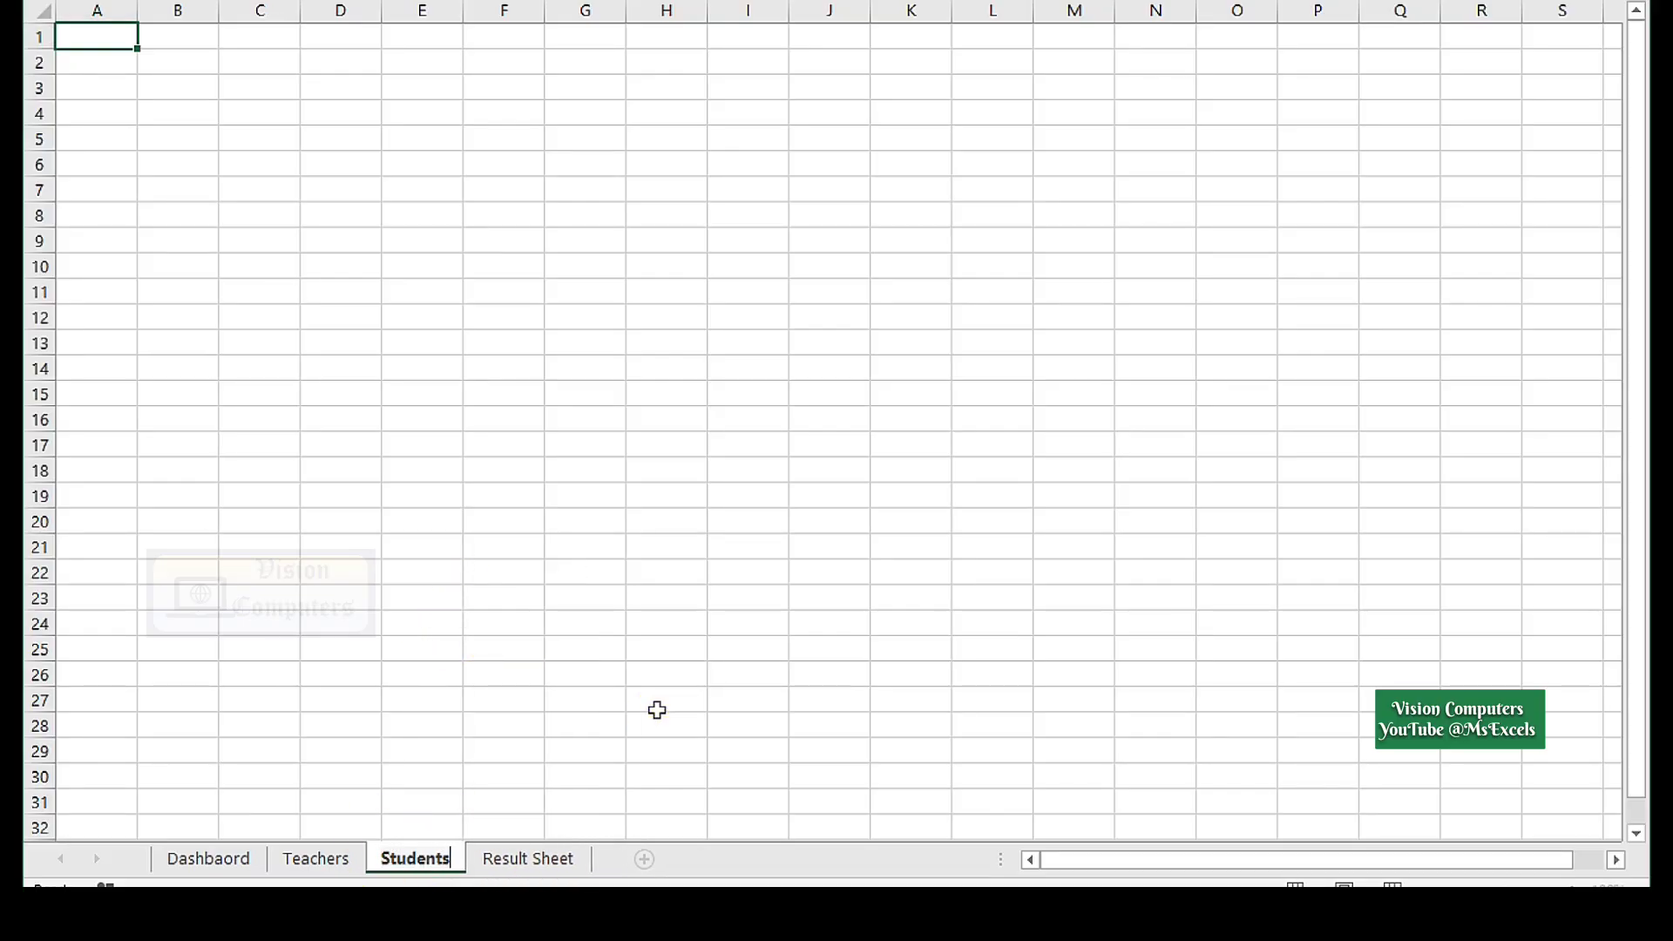
{"action": "type", "text": "Students"}
Add two more sheets named Events and Exam.
{"action": "left_click", "coordinate": [644, 861]}
{"action": "right_click", "coordinate": [500, 858]}
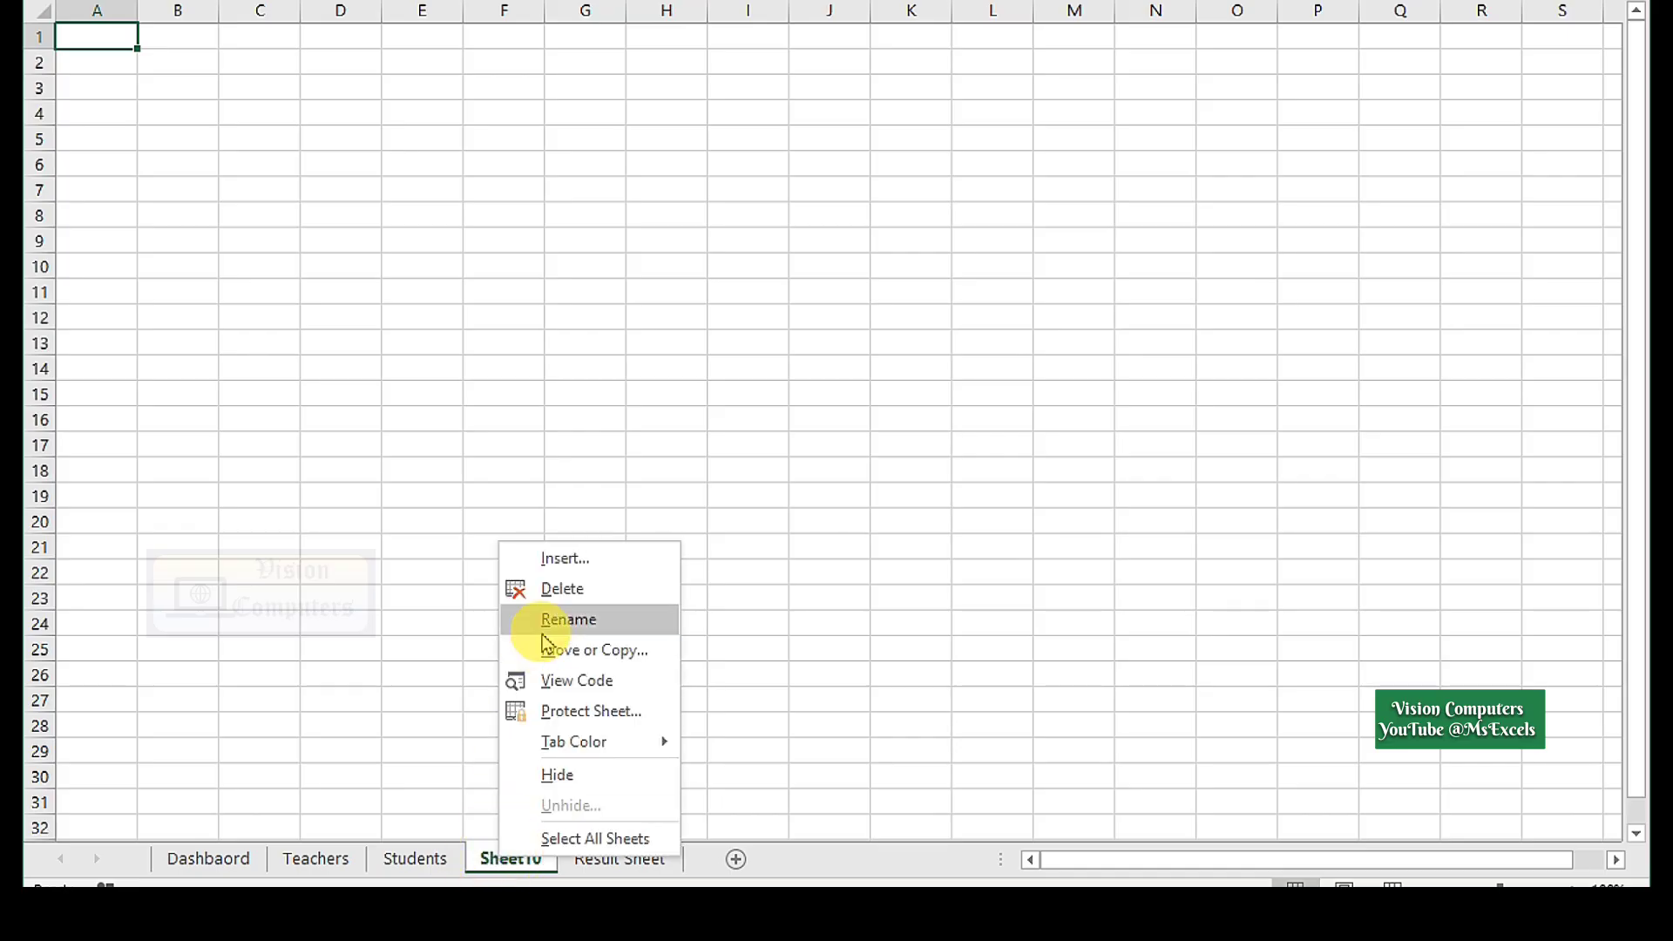
{"action": "left_click", "coordinate": [545, 624]}
{"action": "type", "text": "Events"}
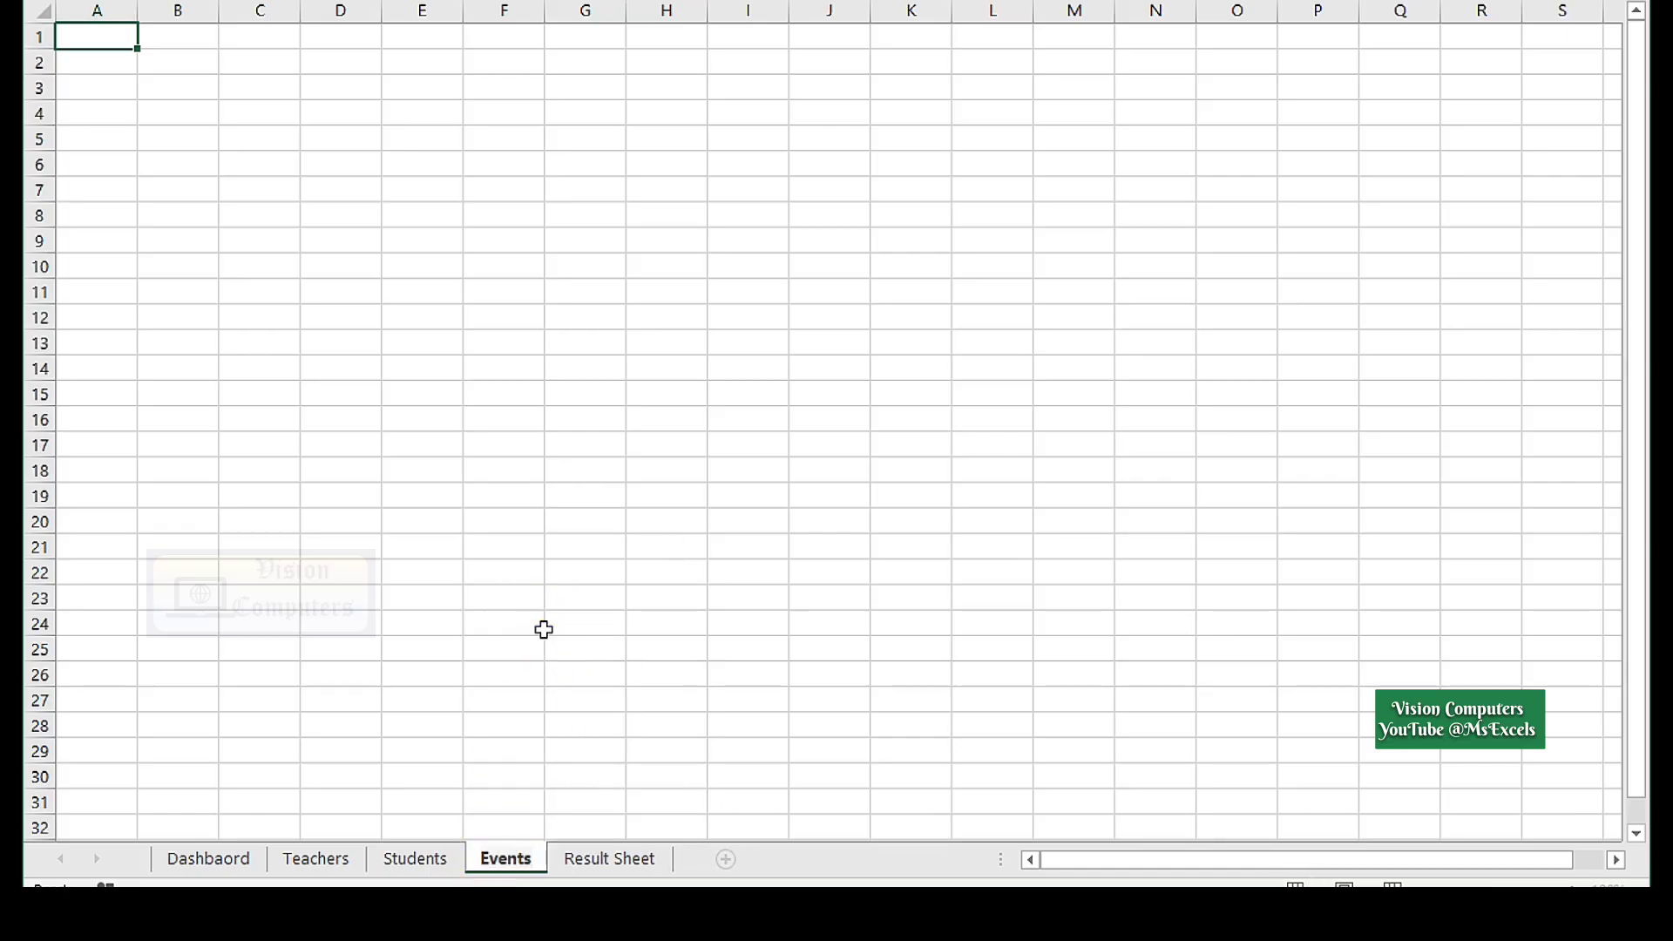
{"action": "left_click", "coordinate": [726, 860]}
{"action": "right_click", "coordinate": [575, 858]}
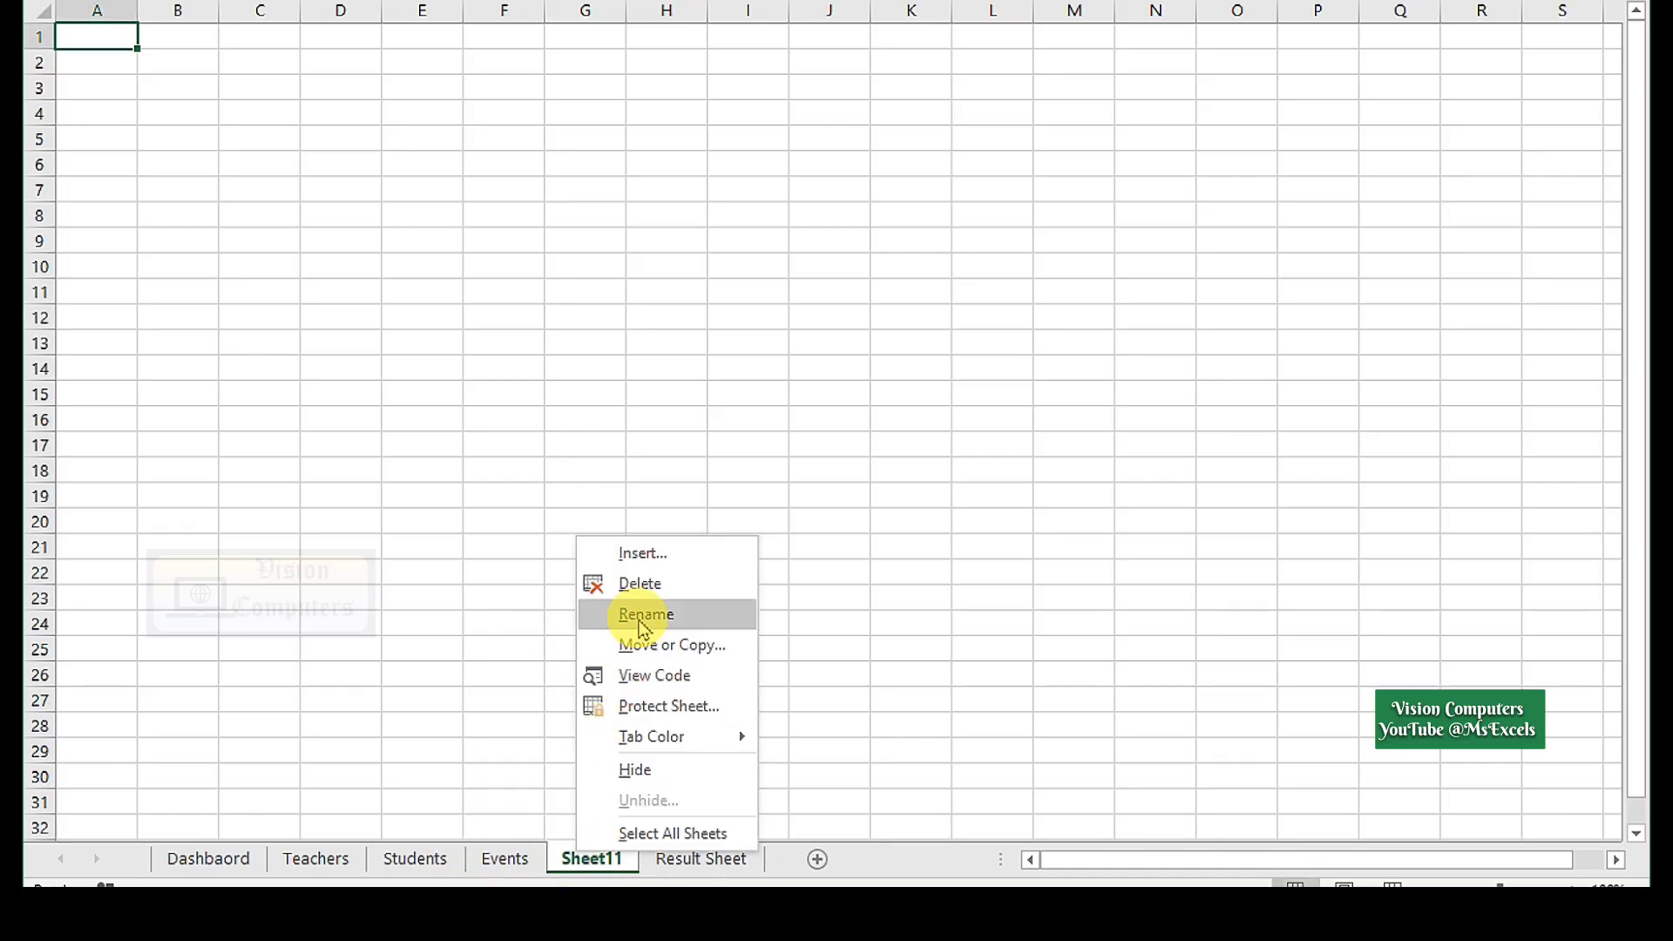
{"action": "left_click", "coordinate": [629, 614]}
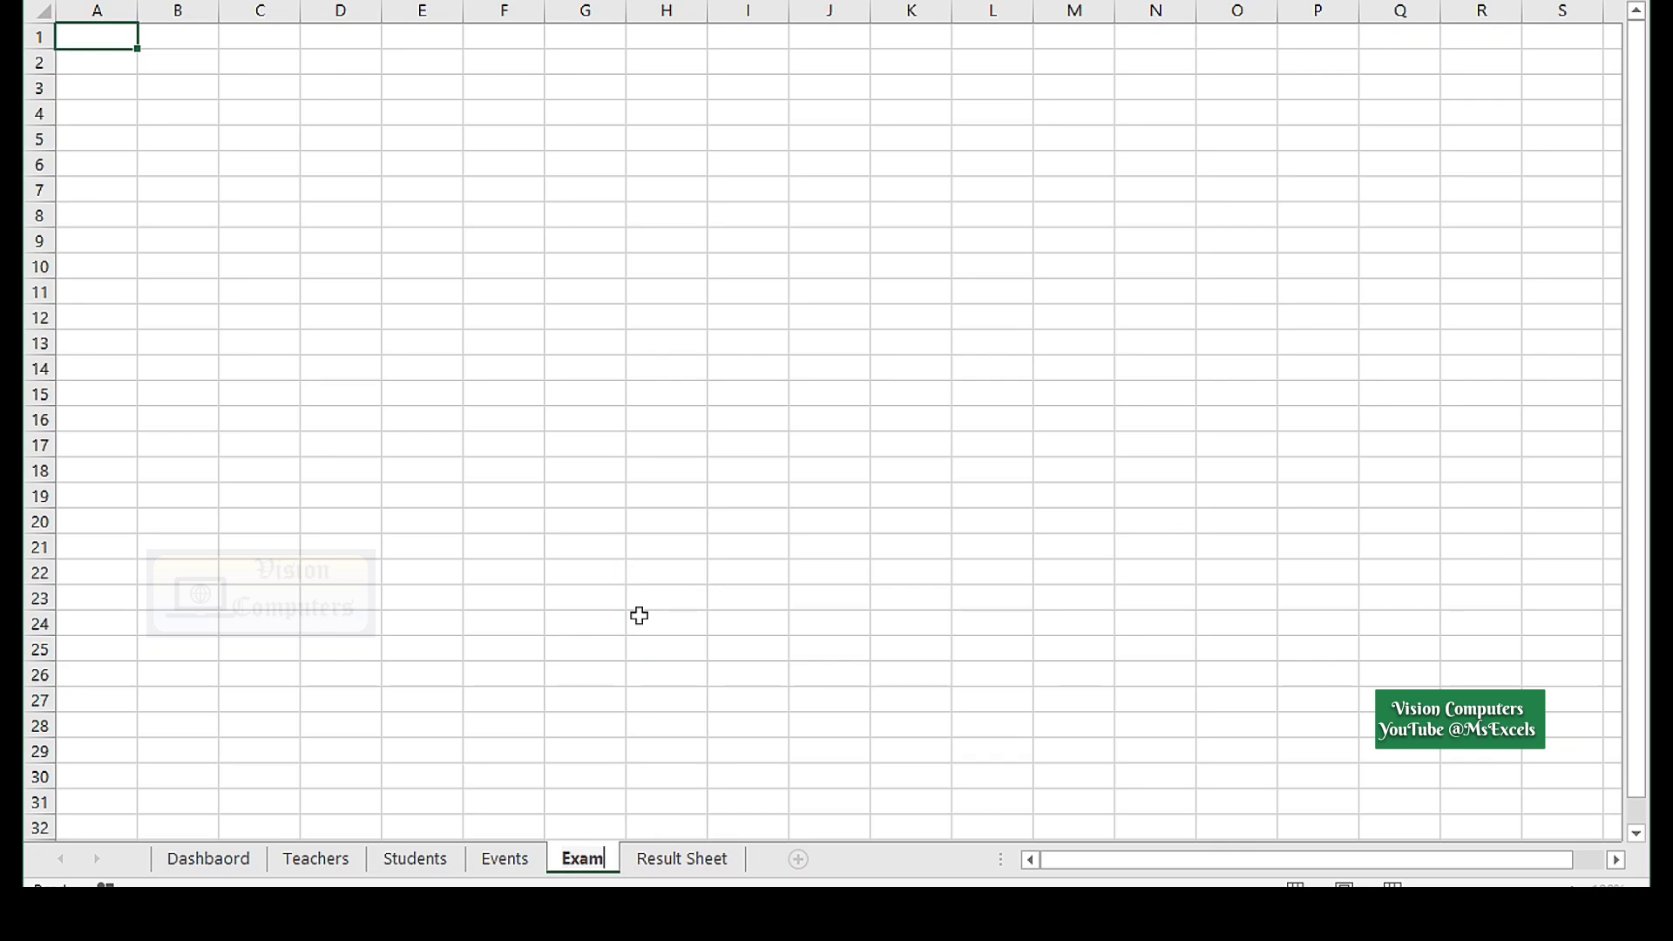
{"action": "type", "text": "Exam"}
{"action": "left_click", "coordinate": [203, 865]}
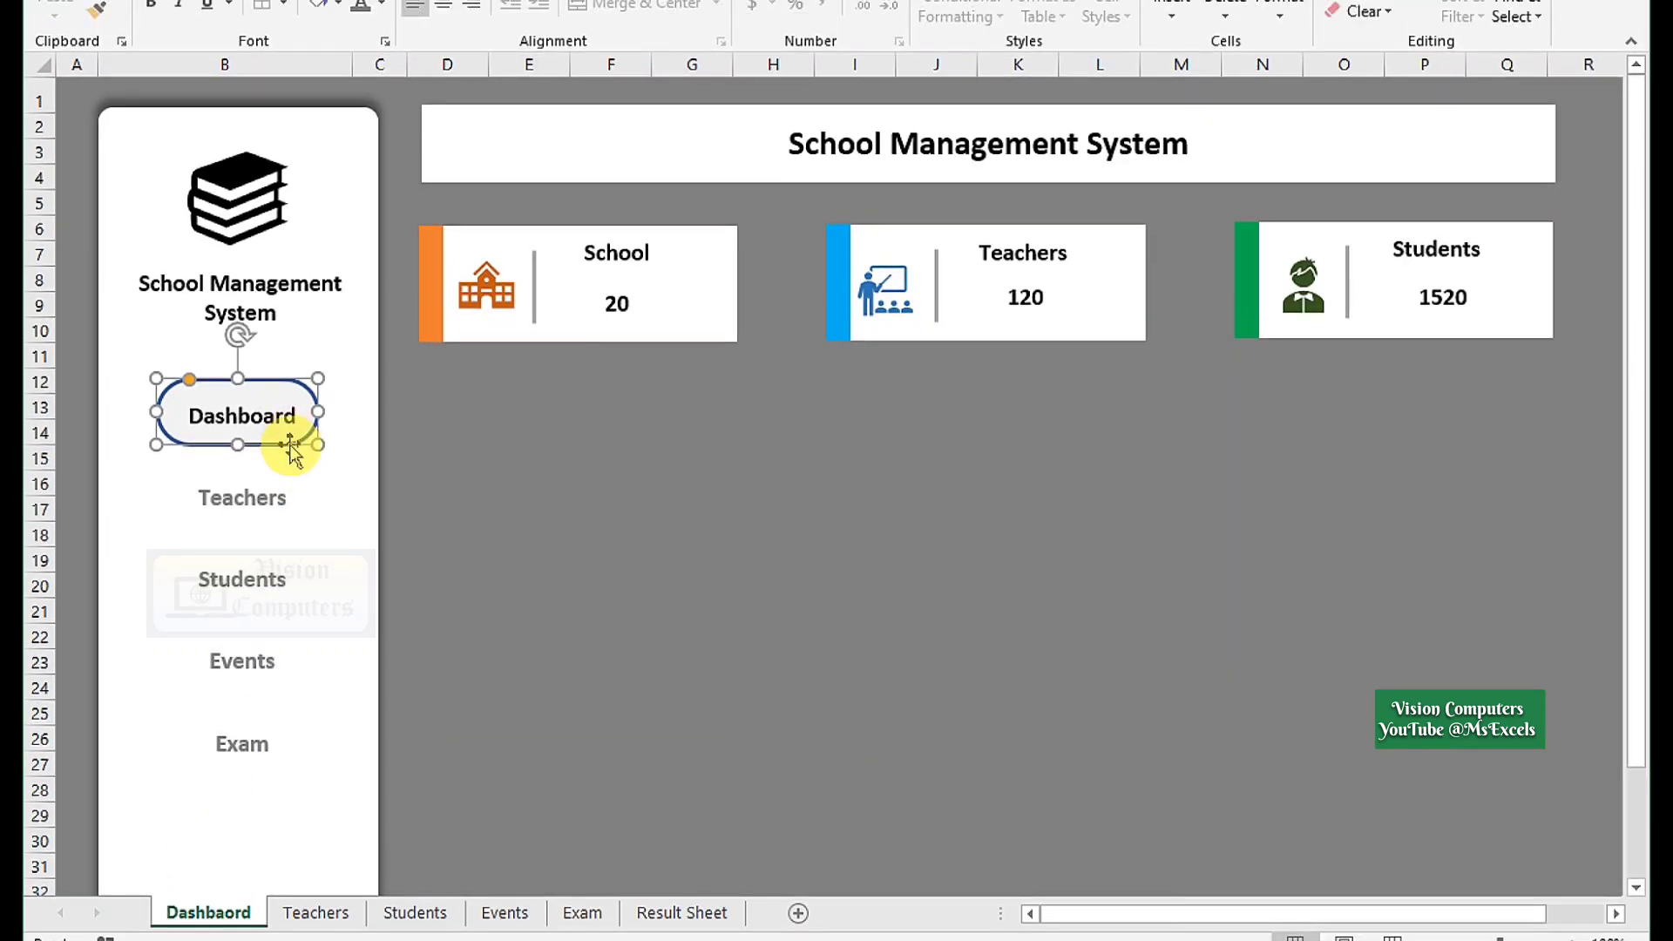
Hyperlink the Dashboard and Teachers sidebar labels to their matching sheets.
{"action": "left_click", "coordinate": [252, 417]}
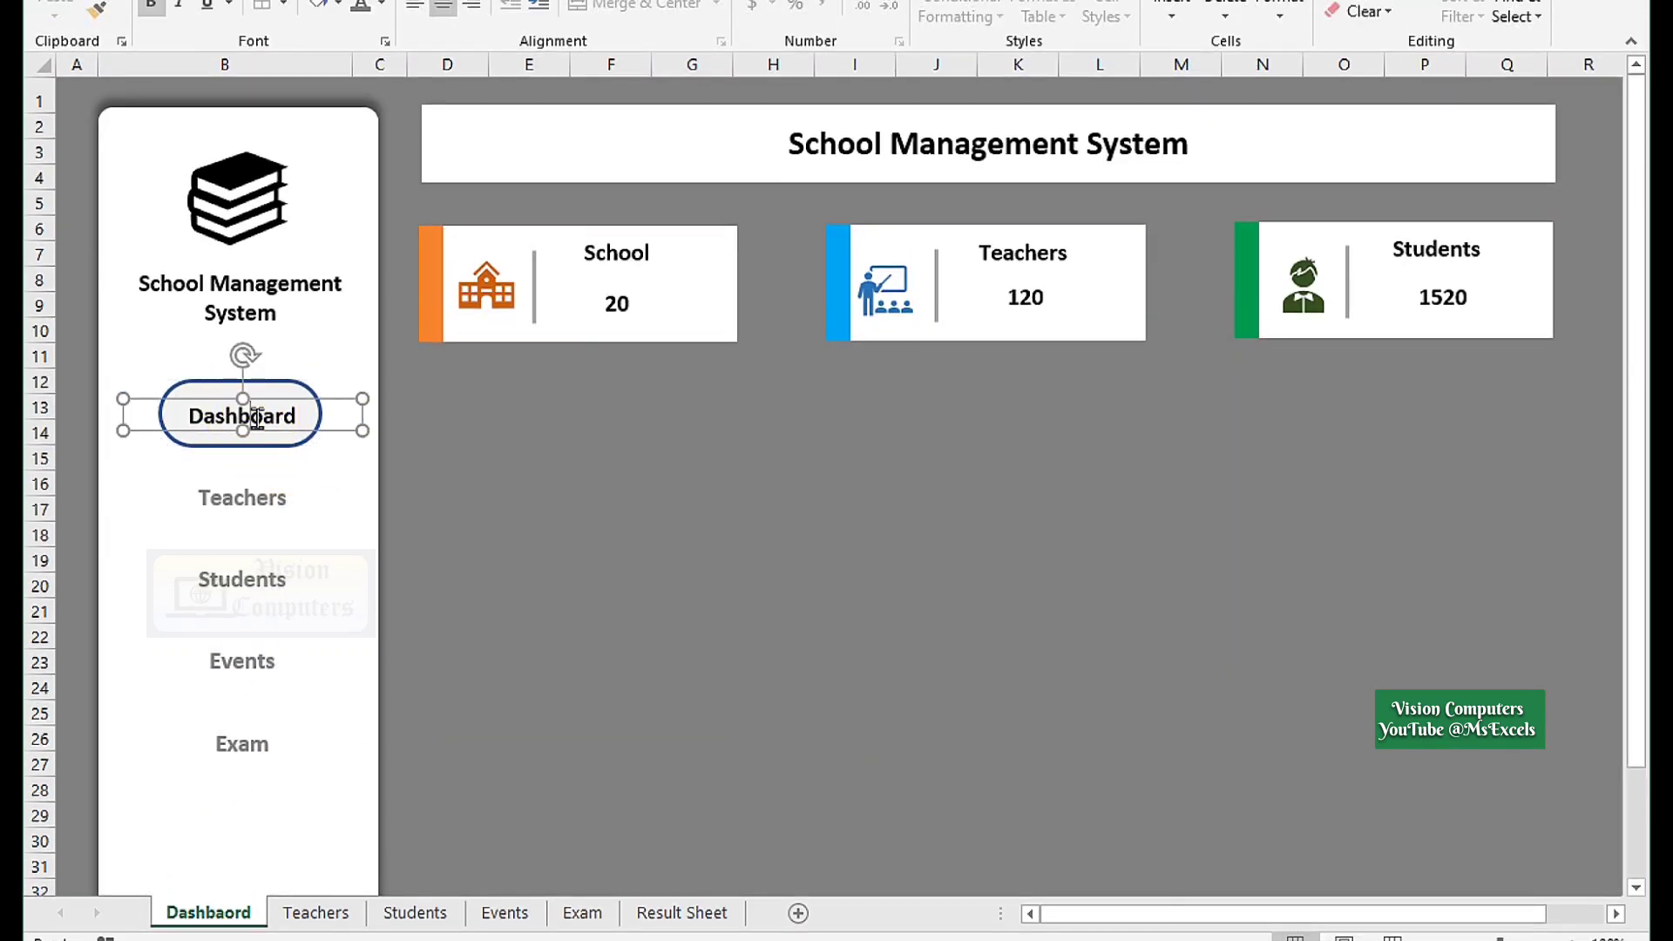
{"action": "key", "text": "ctrl+k"}
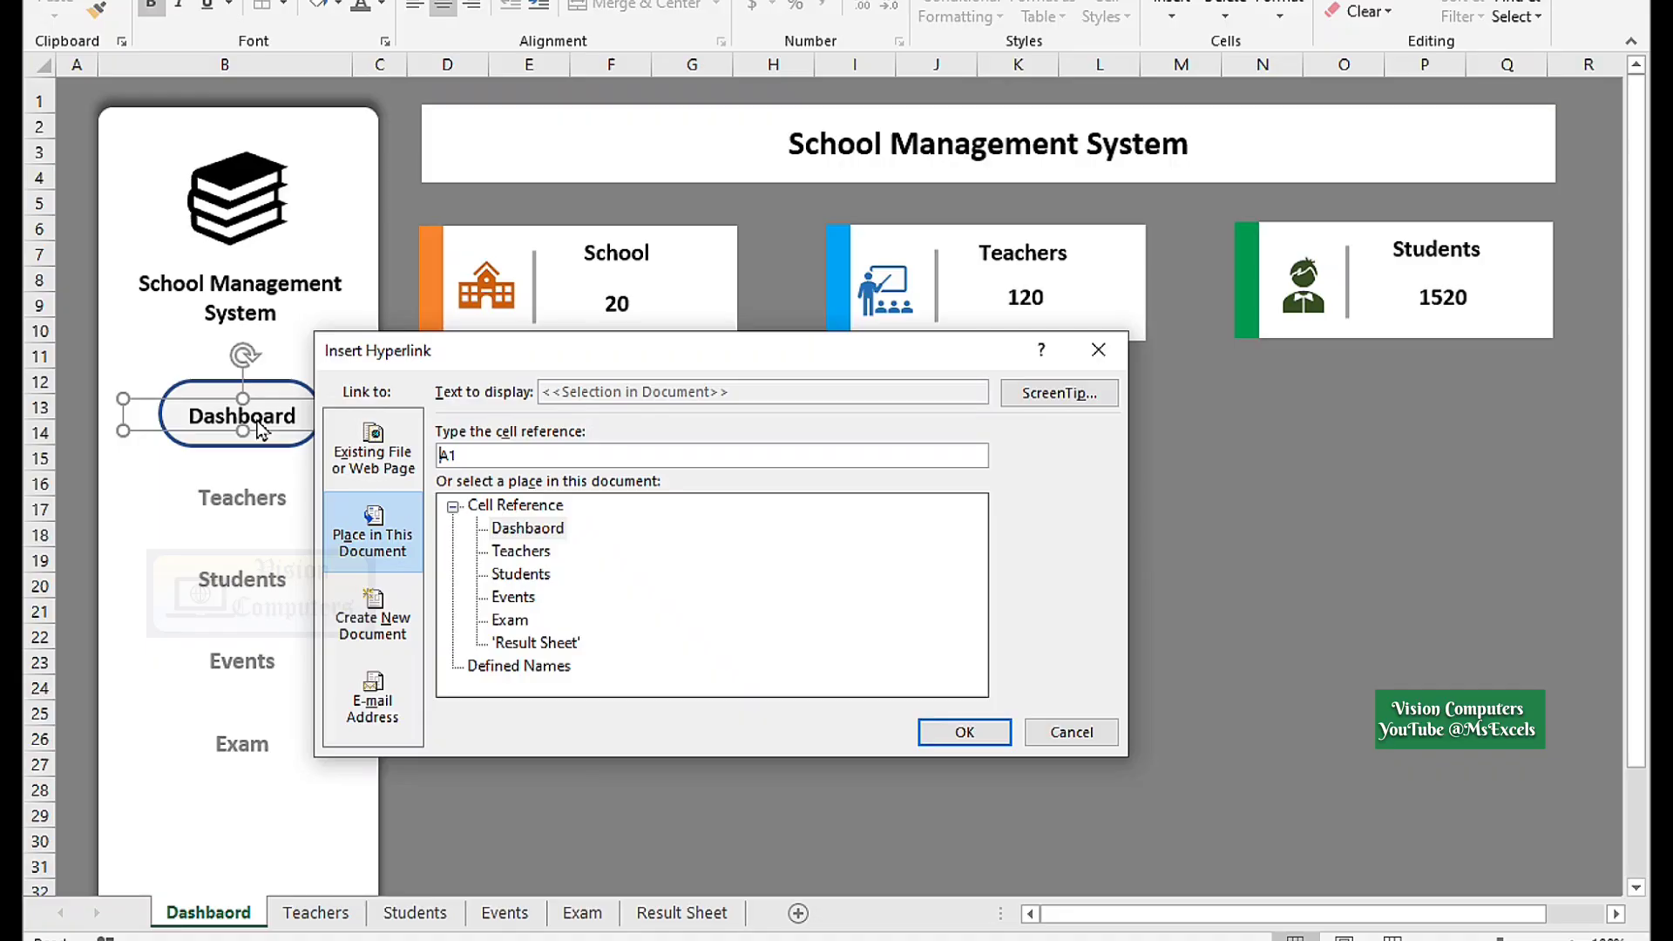
{"action": "left_click", "coordinate": [523, 530]}
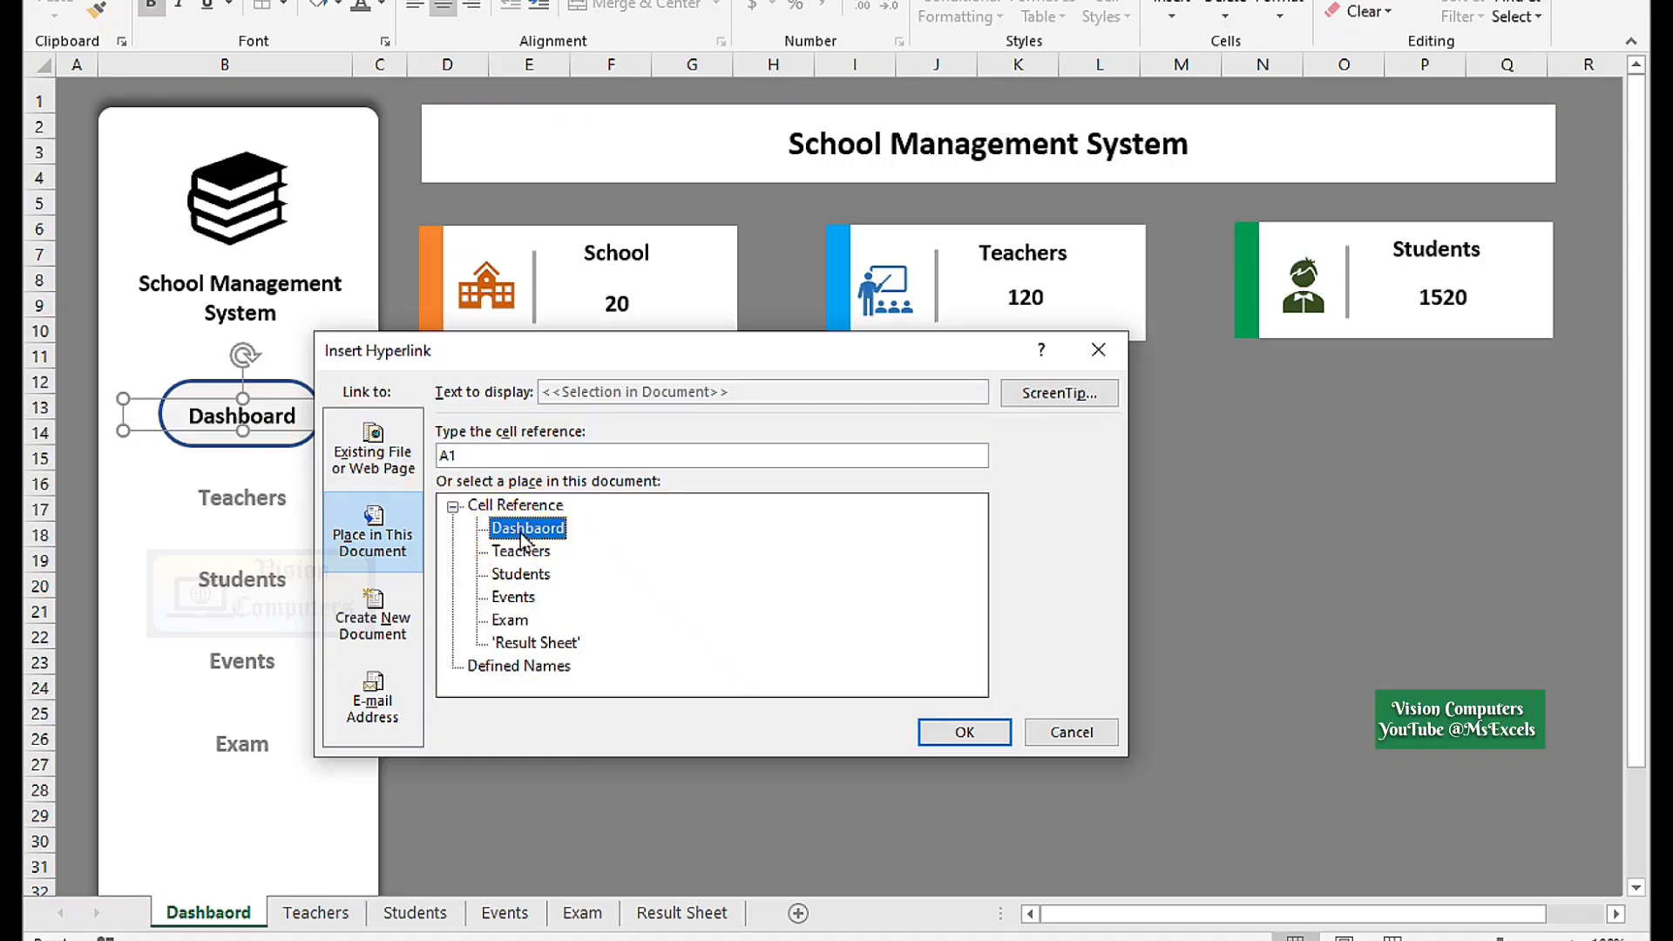
{"action": "left_click", "coordinate": [959, 731]}
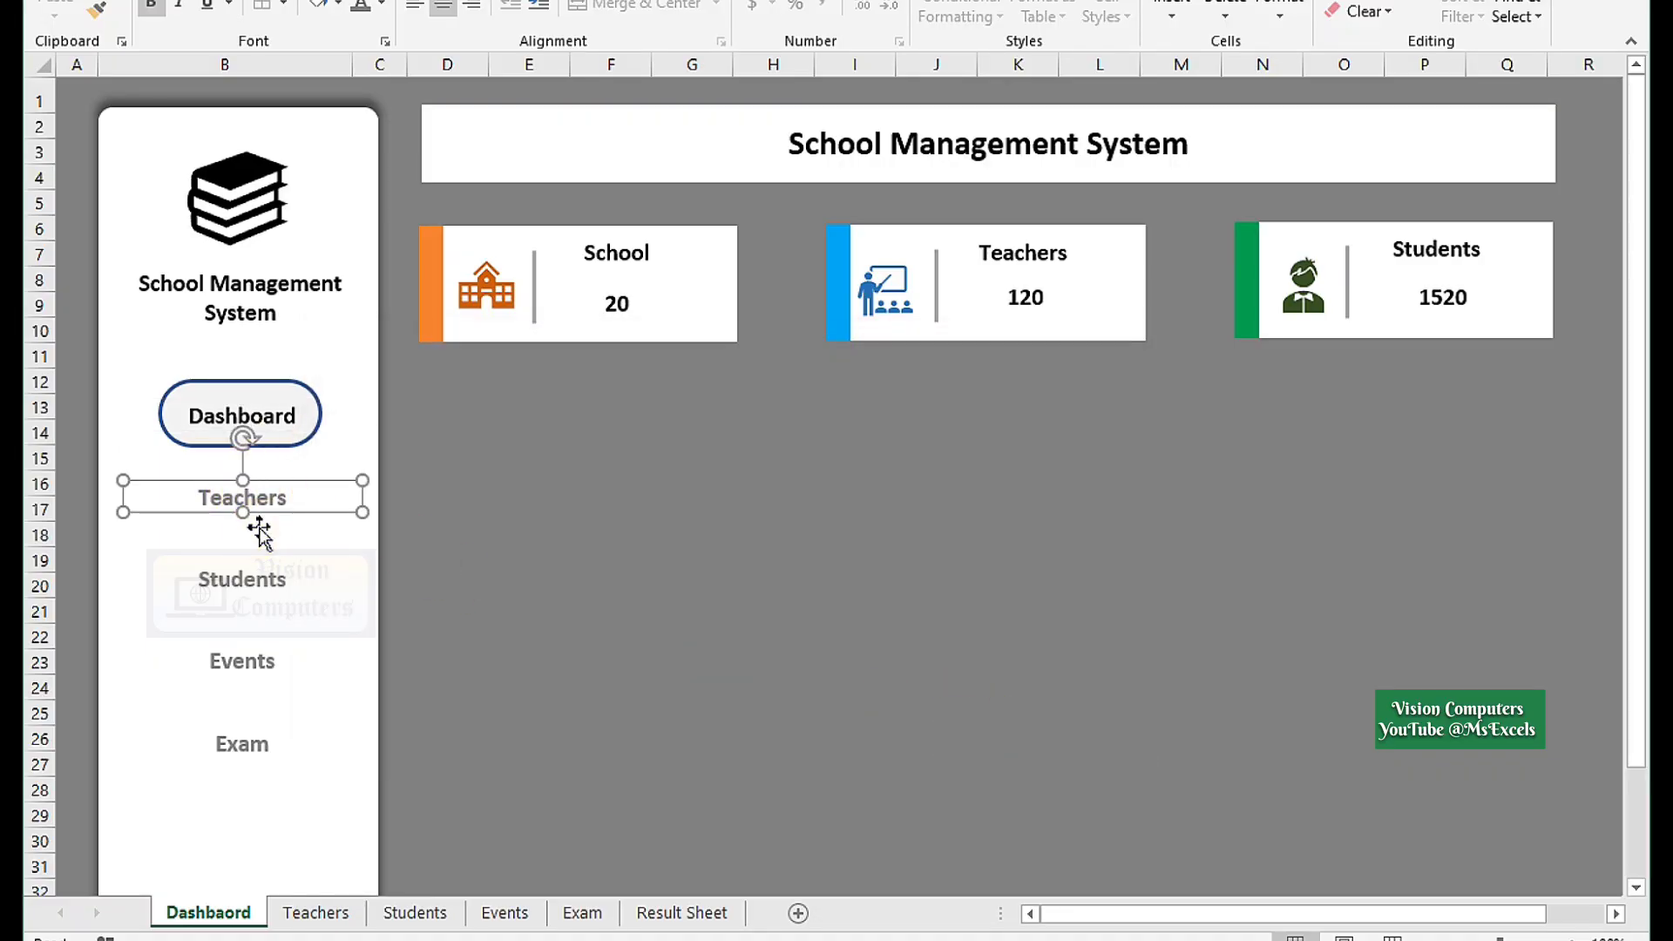
{"action": "key", "text": "ctrl+k"}
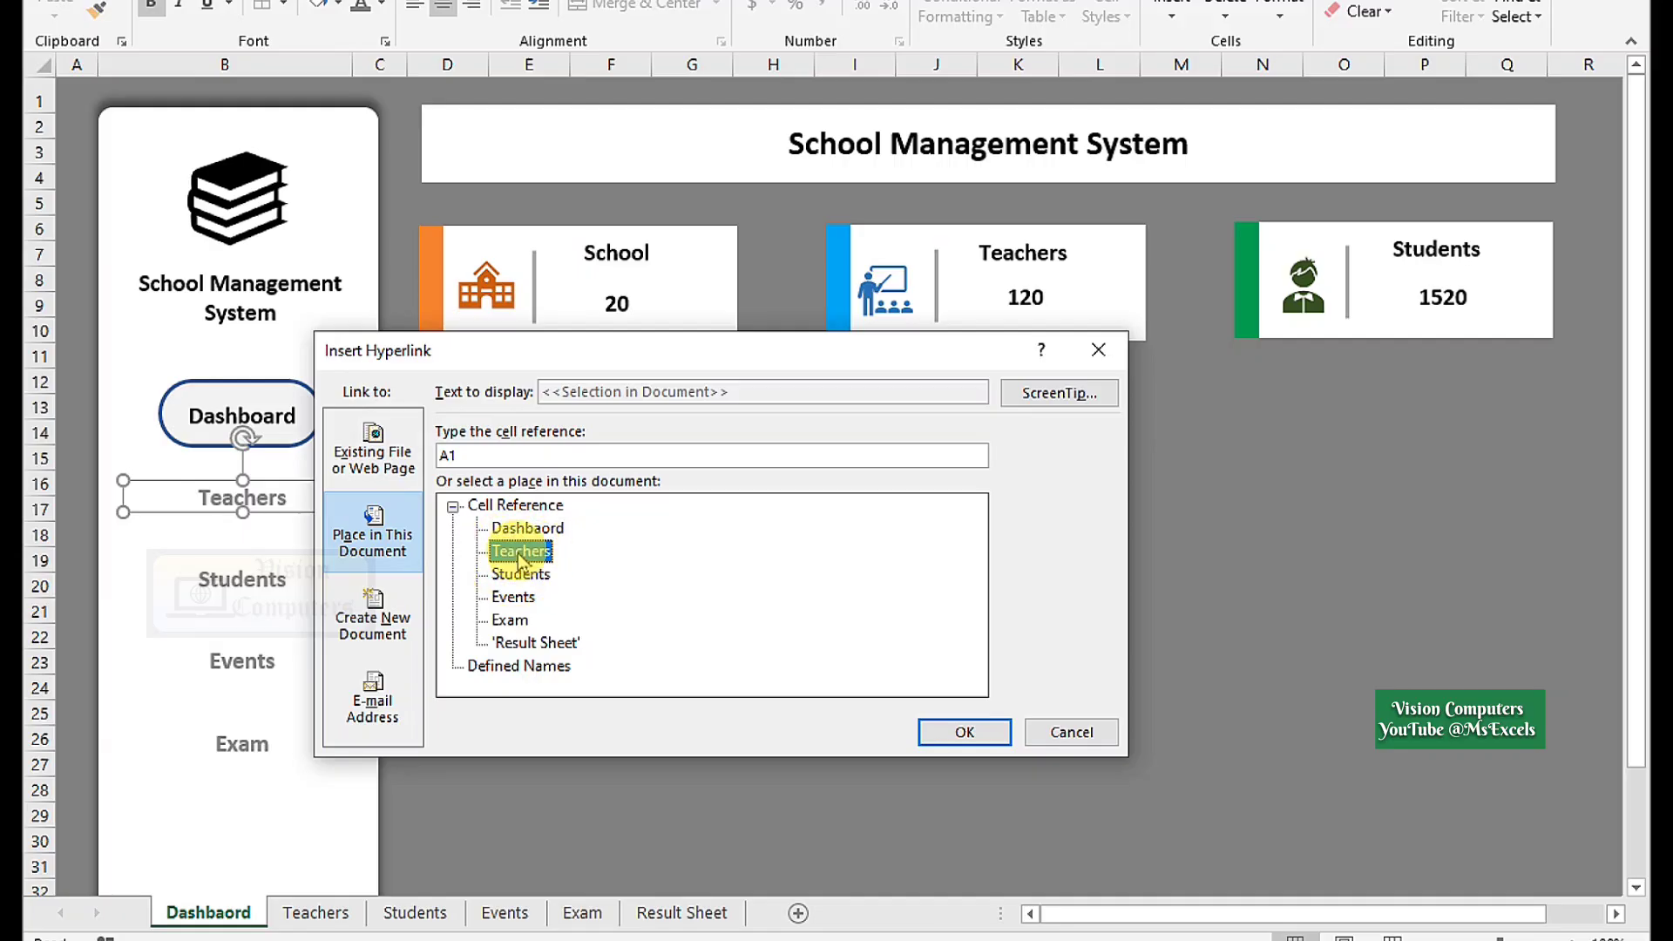
{"action": "left_click", "coordinate": [958, 731]}
Hyperlink the Students, Events and Exam sidebar labels to their matching sheets.
{"action": "left_click", "coordinate": [243, 581]}
{"action": "key", "text": "ctrl+k"}
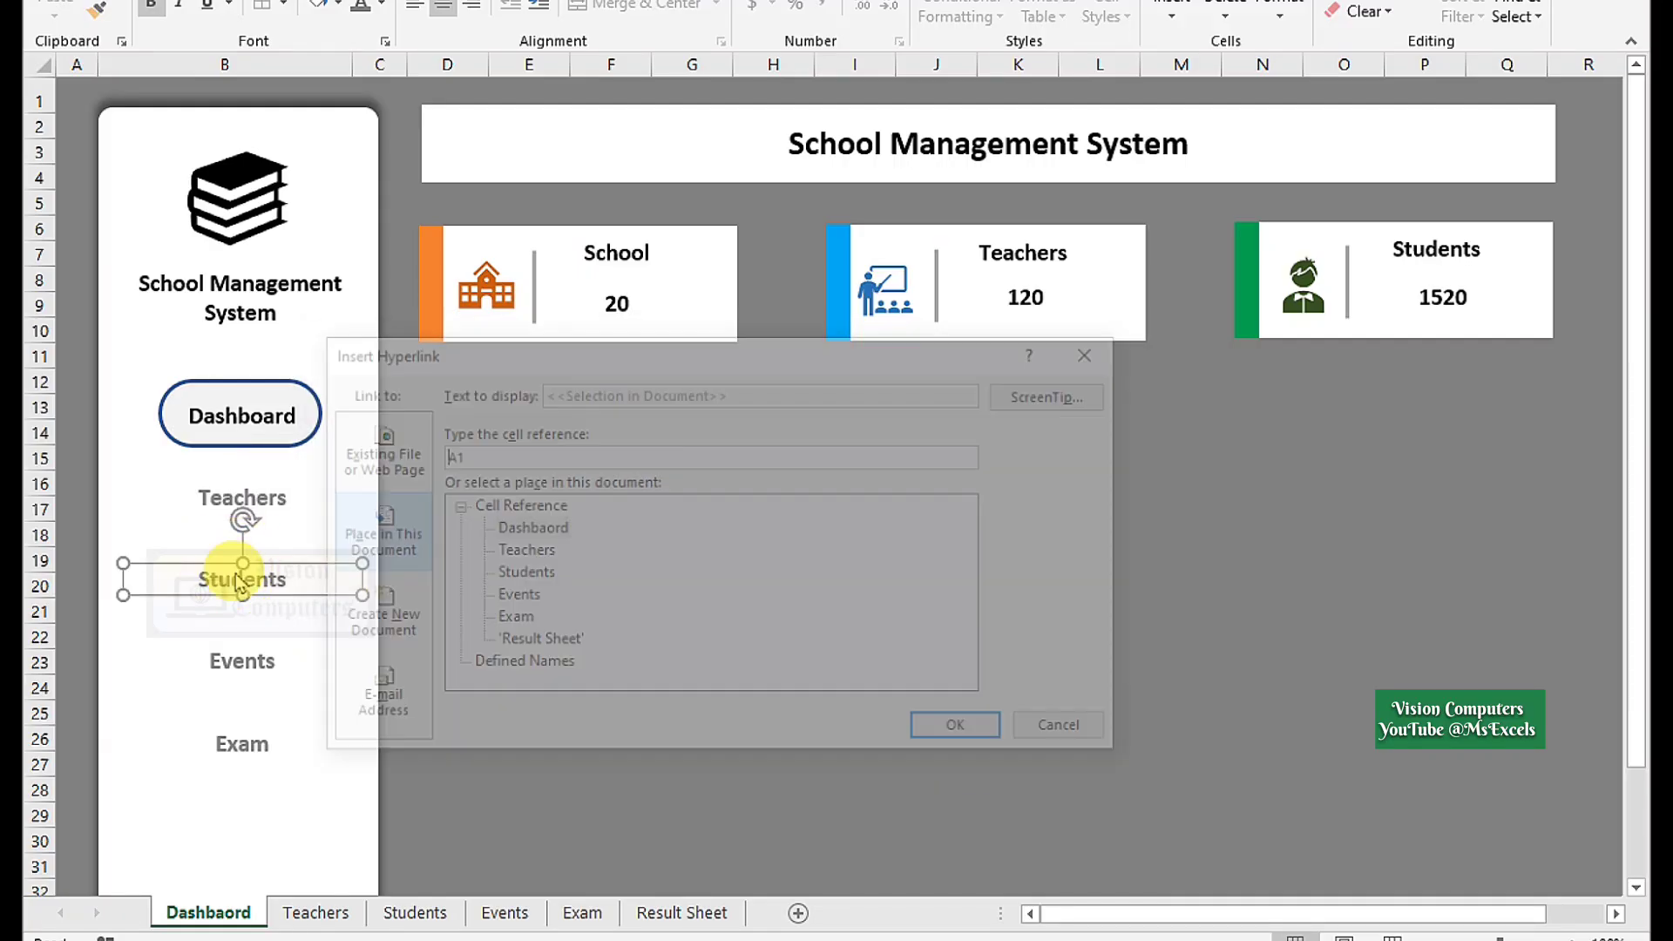
{"action": "left_click", "coordinate": [1008, 736]}
{"action": "left_click", "coordinate": [243, 662]}
{"action": "key", "text": "ctrl+k"}
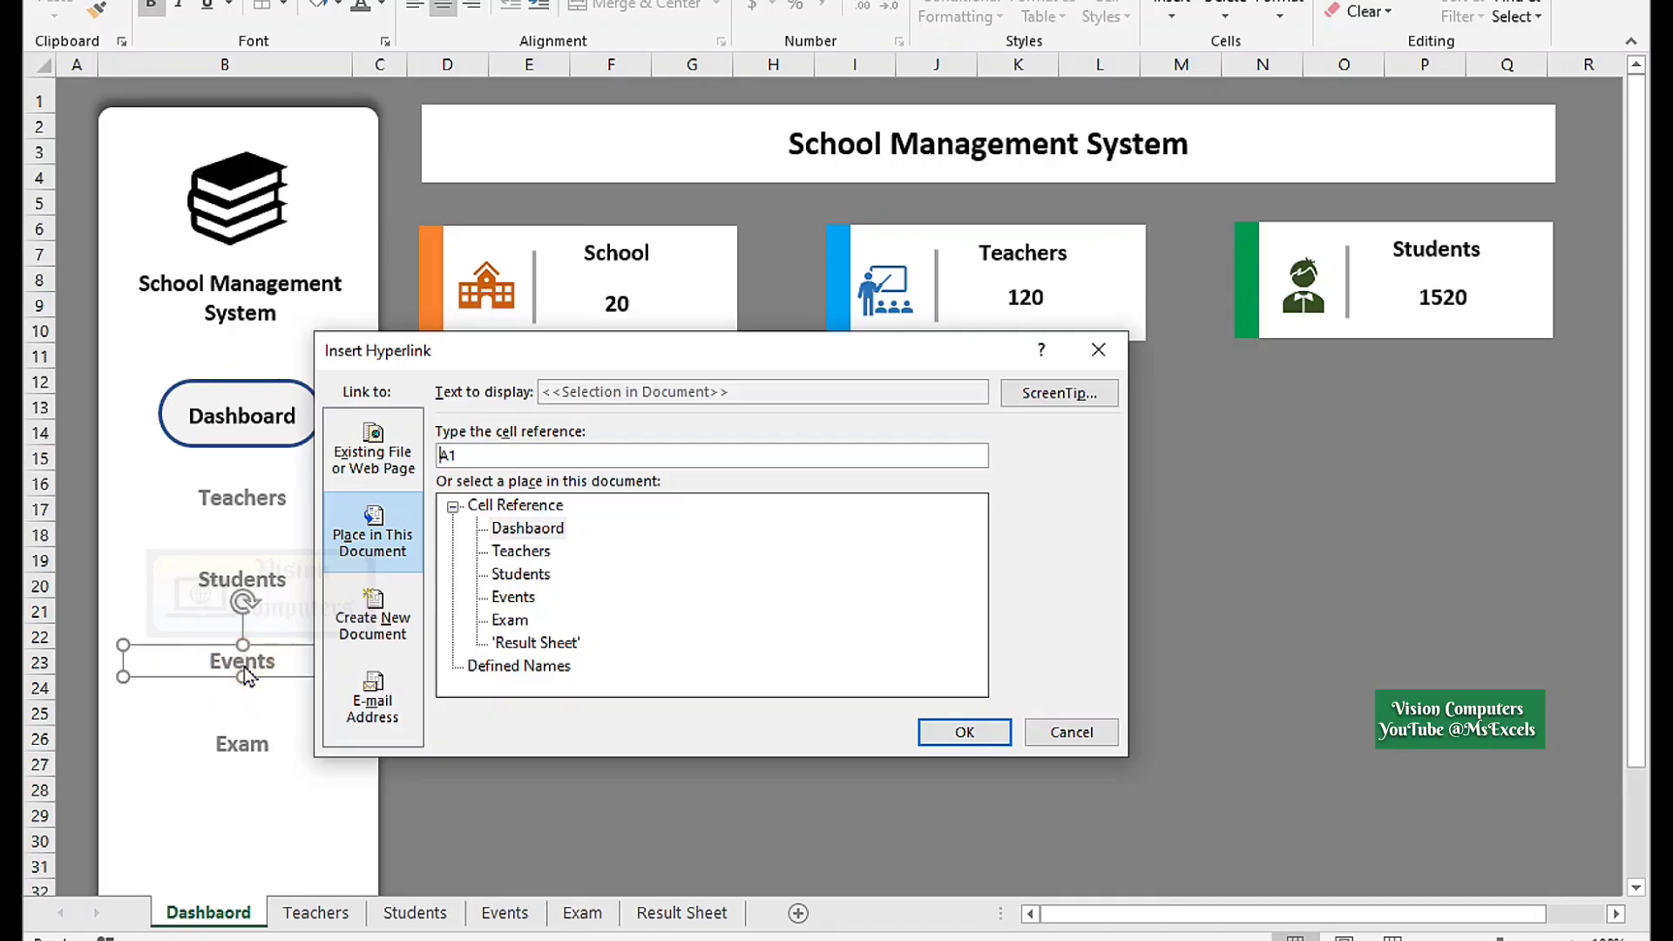
{"action": "left_click", "coordinate": [523, 597]}
{"action": "left_click", "coordinate": [924, 741]}
{"action": "left_click", "coordinate": [240, 745]}
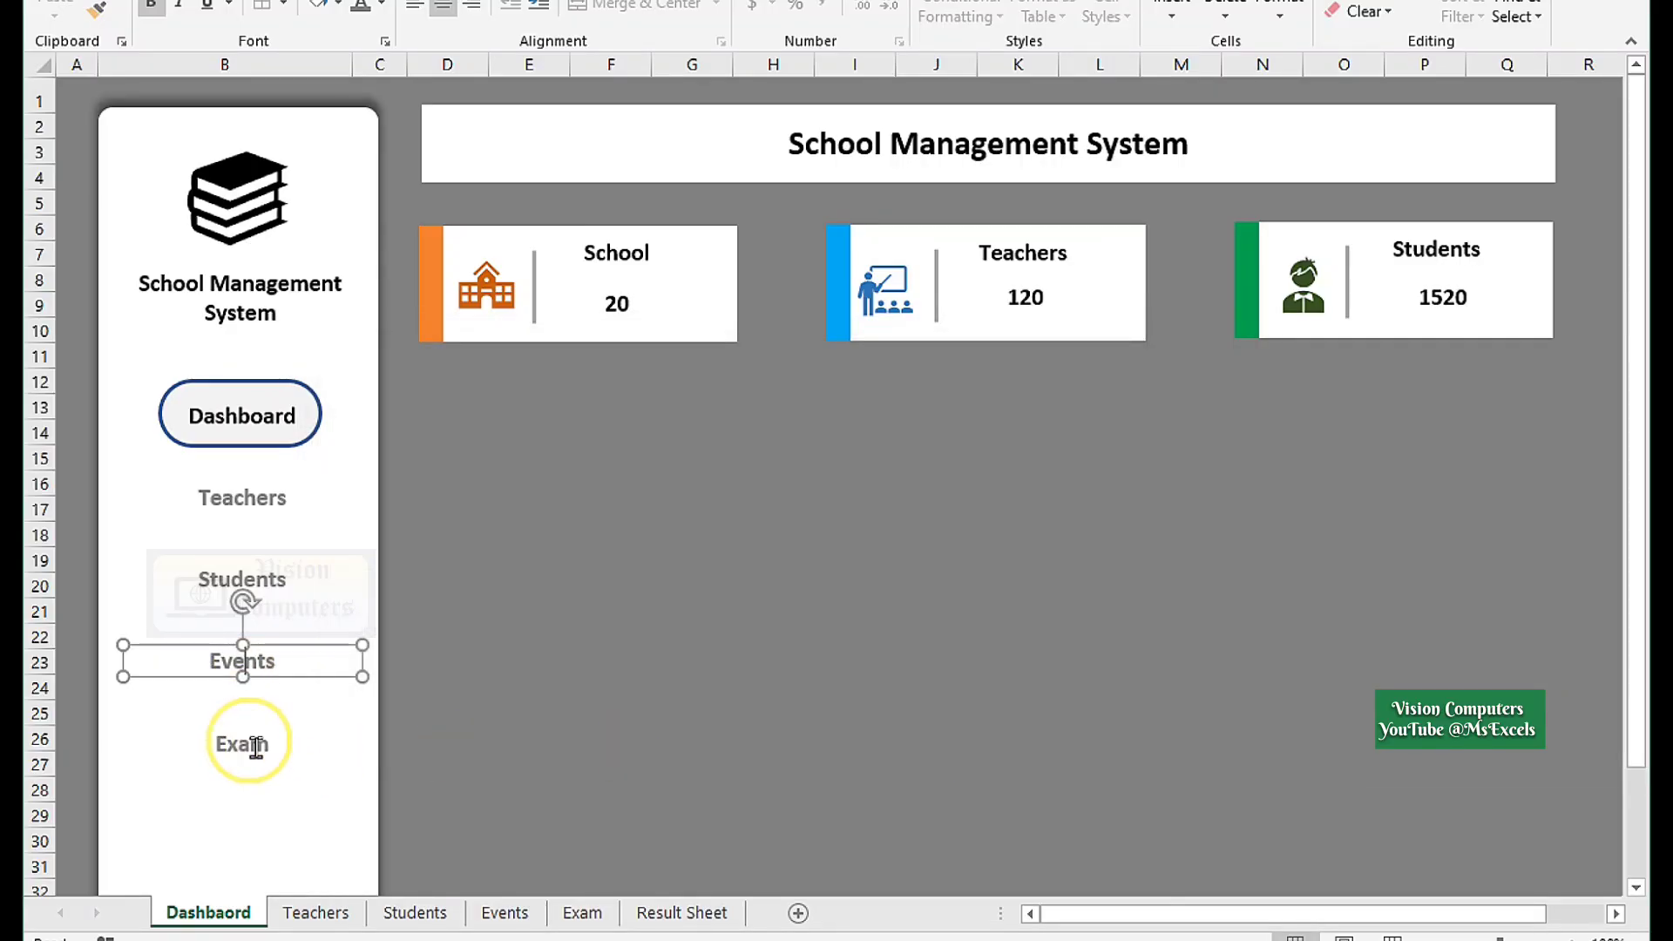
{"action": "key", "text": "ctrl+k"}
{"action": "left_click", "coordinate": [610, 622]}
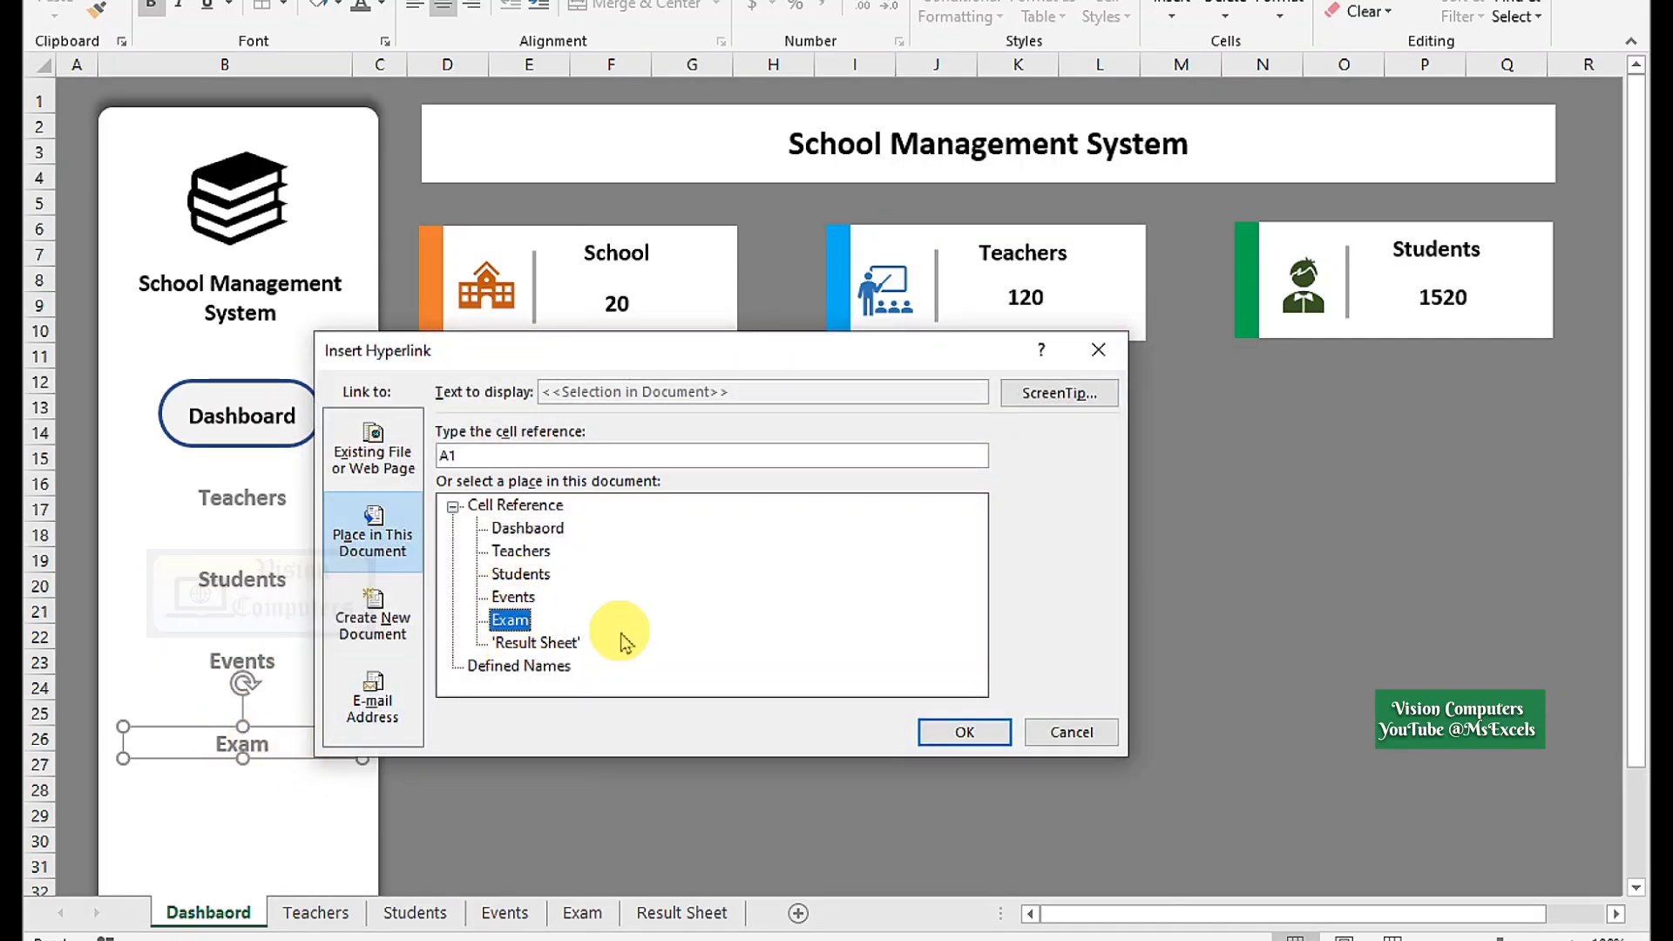
{"action": "left_click", "coordinate": [964, 732]}
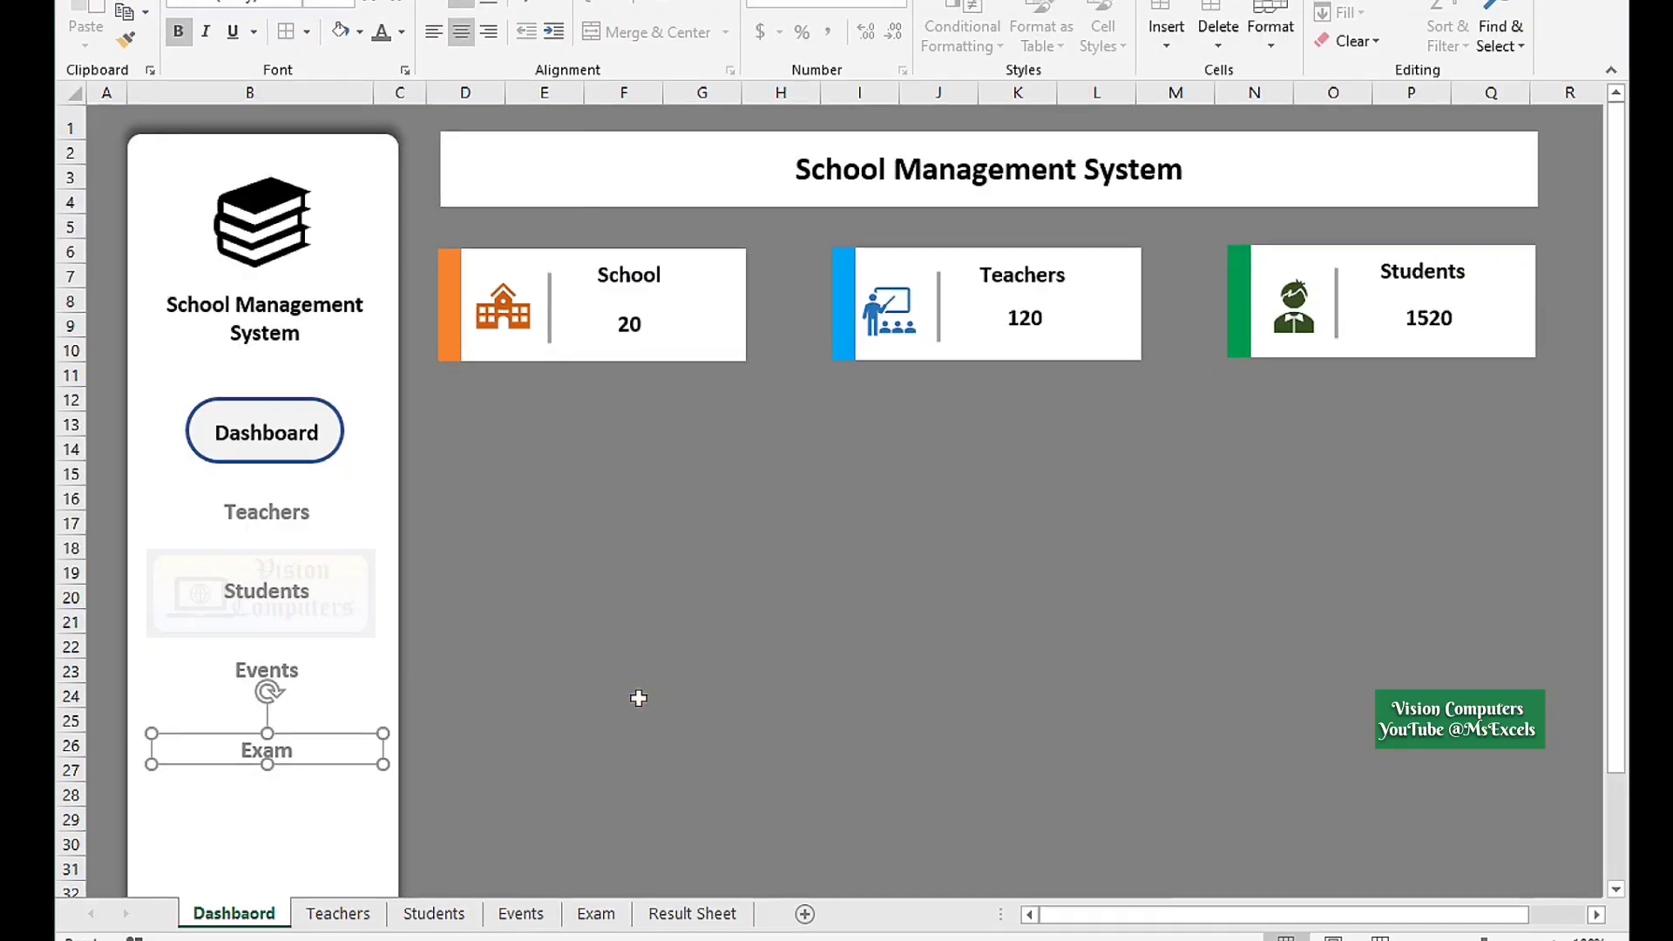
Select the entire Dashboard sheet and paste its layout onto the Teachers and Students sheets.
{"action": "left_click", "coordinate": [639, 698]}
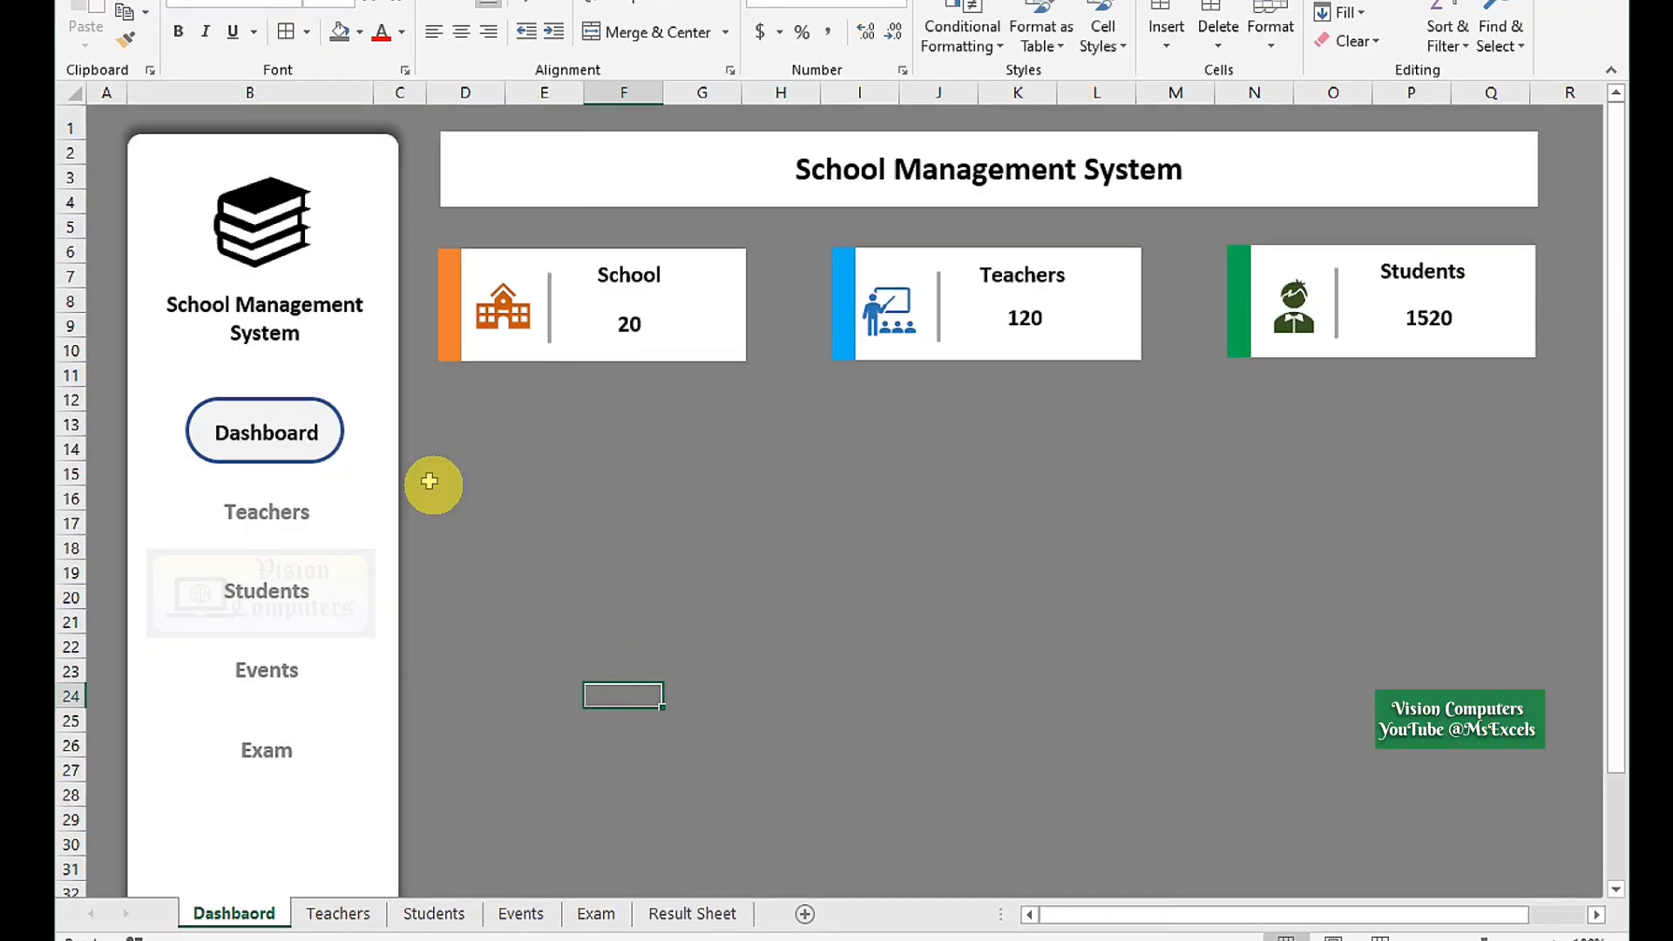
{"action": "left_click", "coordinate": [63, 93]}
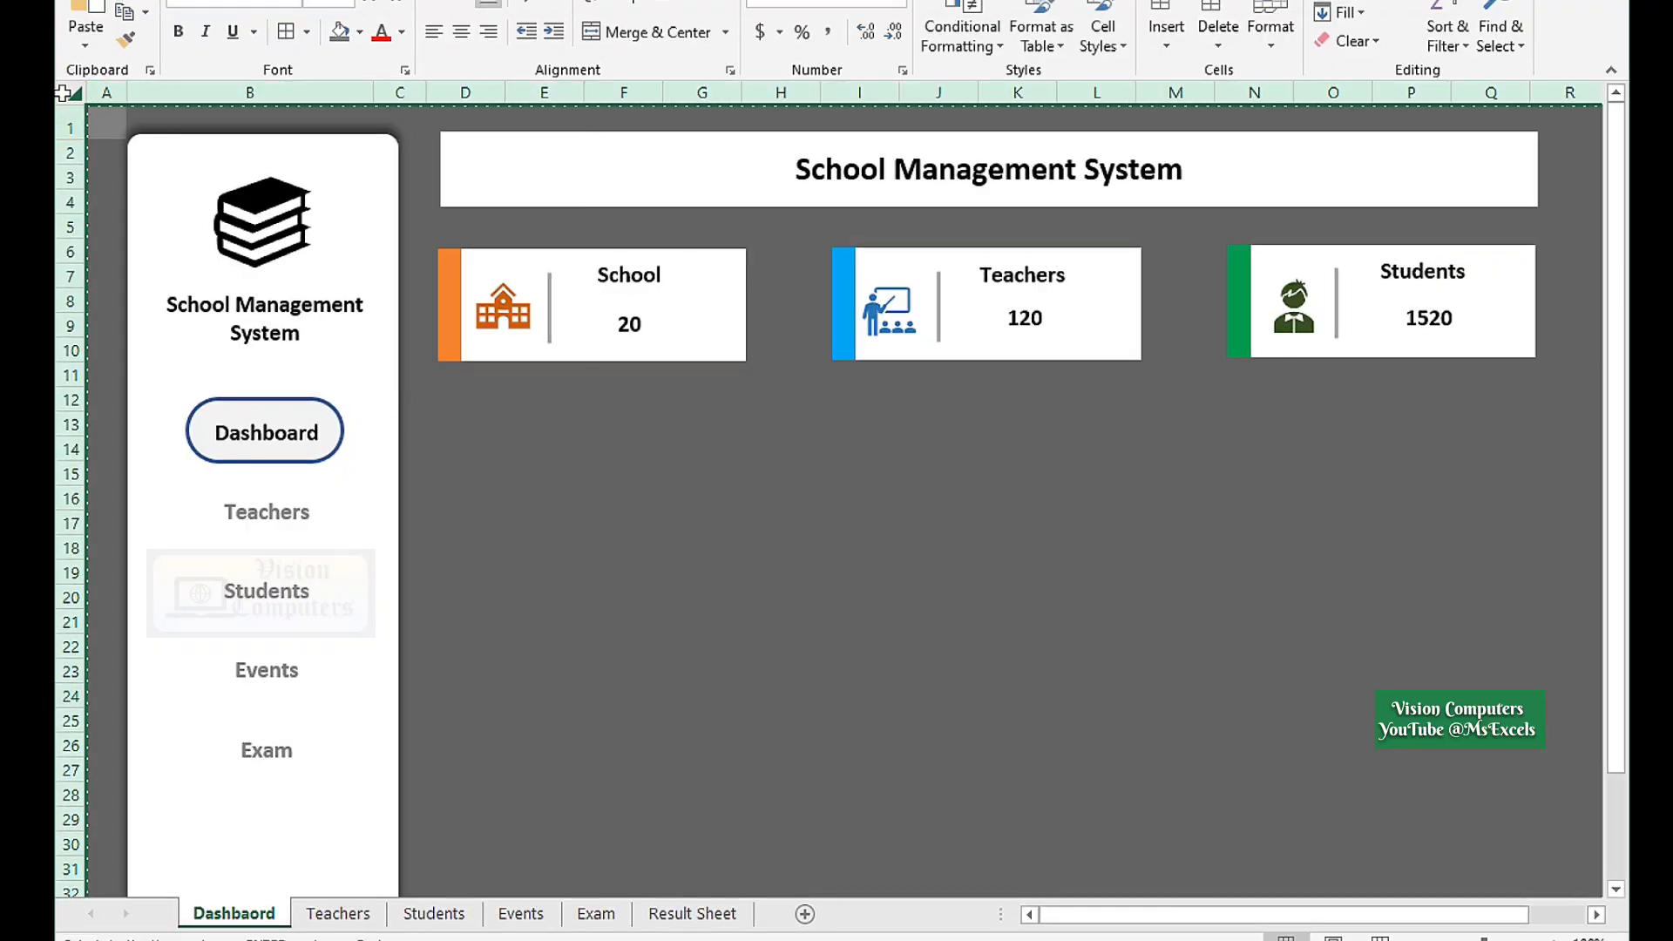
{"action": "left_click", "coordinate": [338, 911]}
{"action": "key", "text": "ctrl+v"}
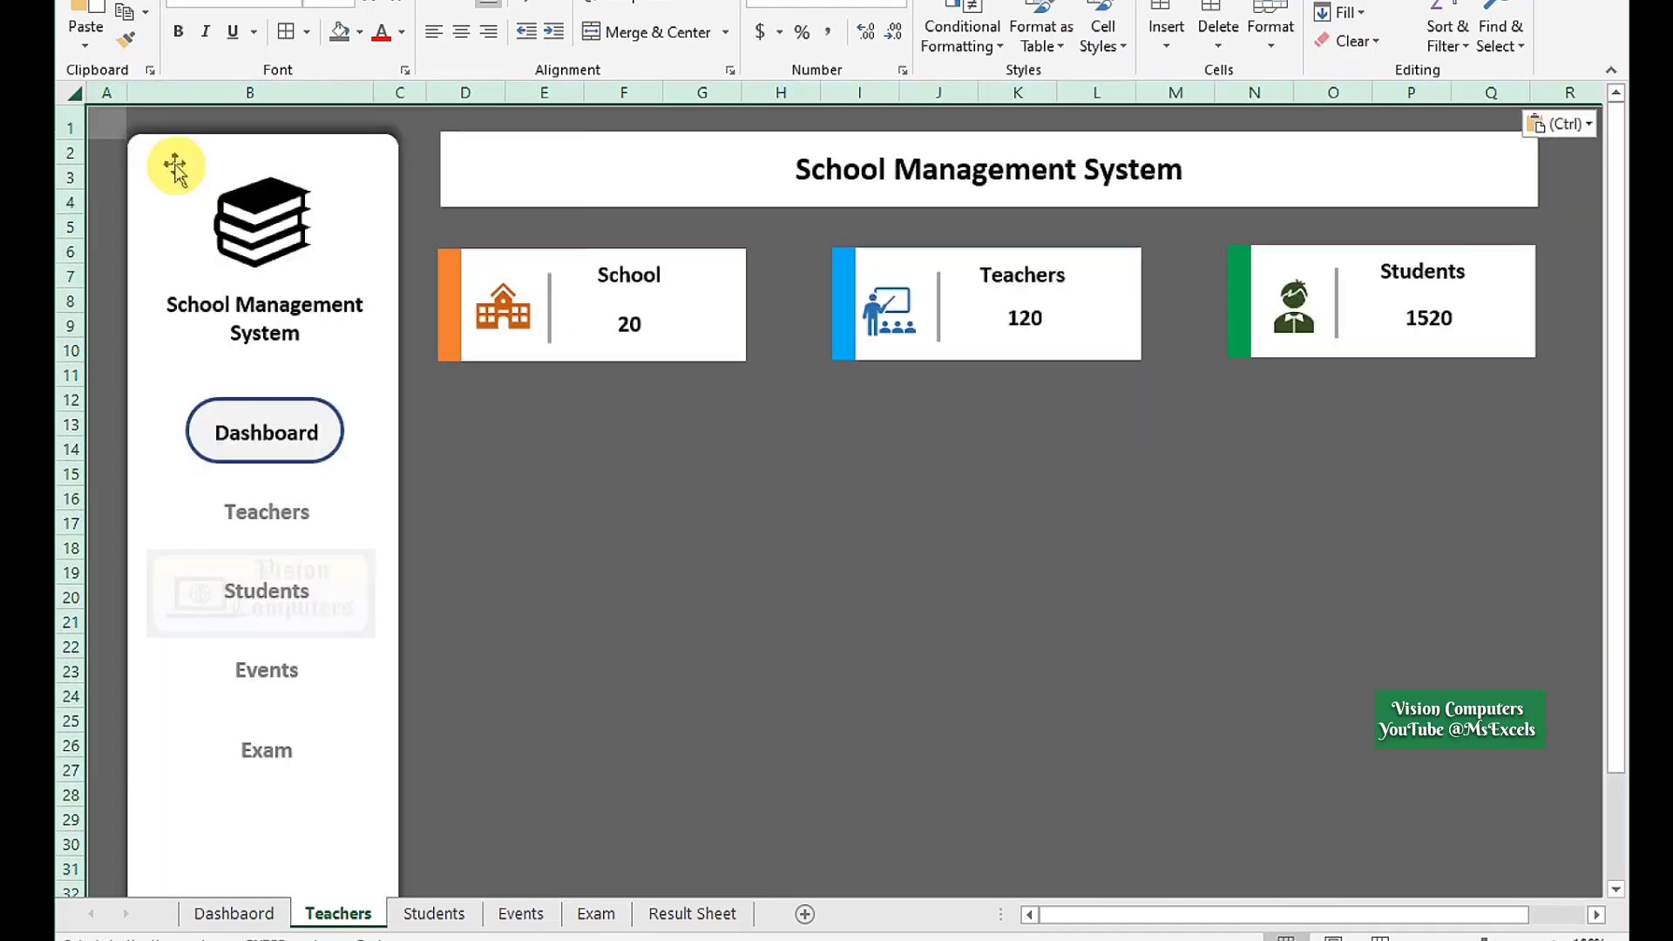
{"action": "left_click", "coordinate": [434, 911]}
{"action": "key", "text": "ctrl+a"}
{"action": "key", "text": "ctrl+v"}
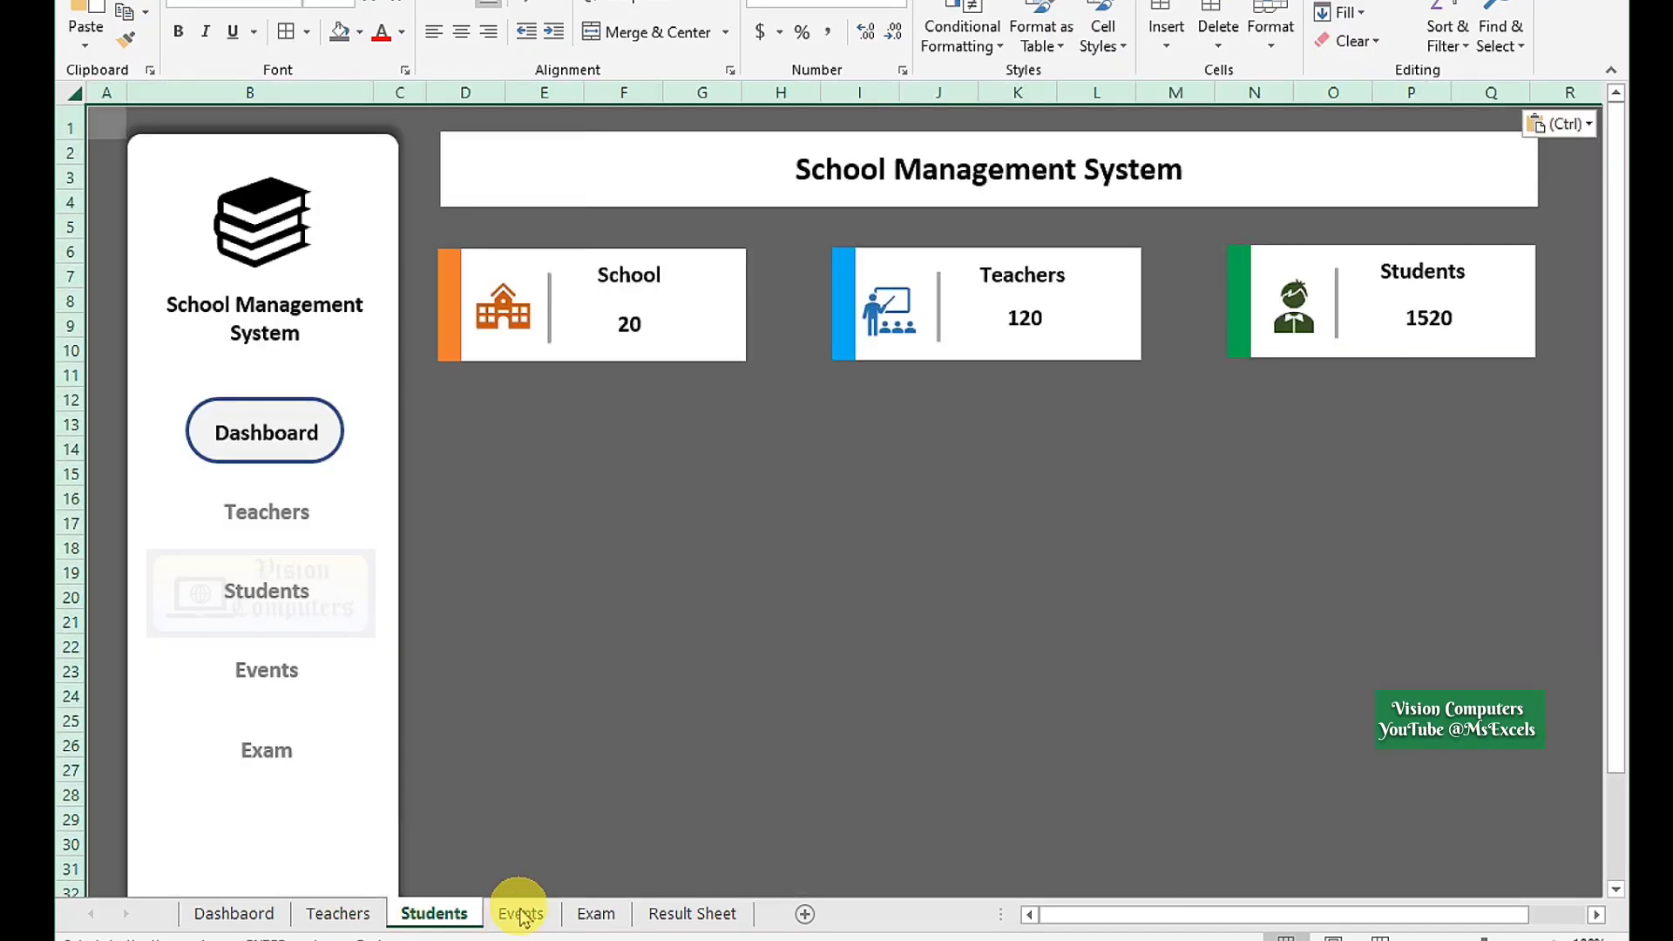
Paste the same layout onto the Events and Exam sheets, then return to Dashboard and clear the selection.
{"action": "left_click", "coordinate": [521, 911]}
{"action": "key", "text": "ctrl+a"}
{"action": "key", "text": "ctrl+v"}
{"action": "left_click", "coordinate": [596, 913]}
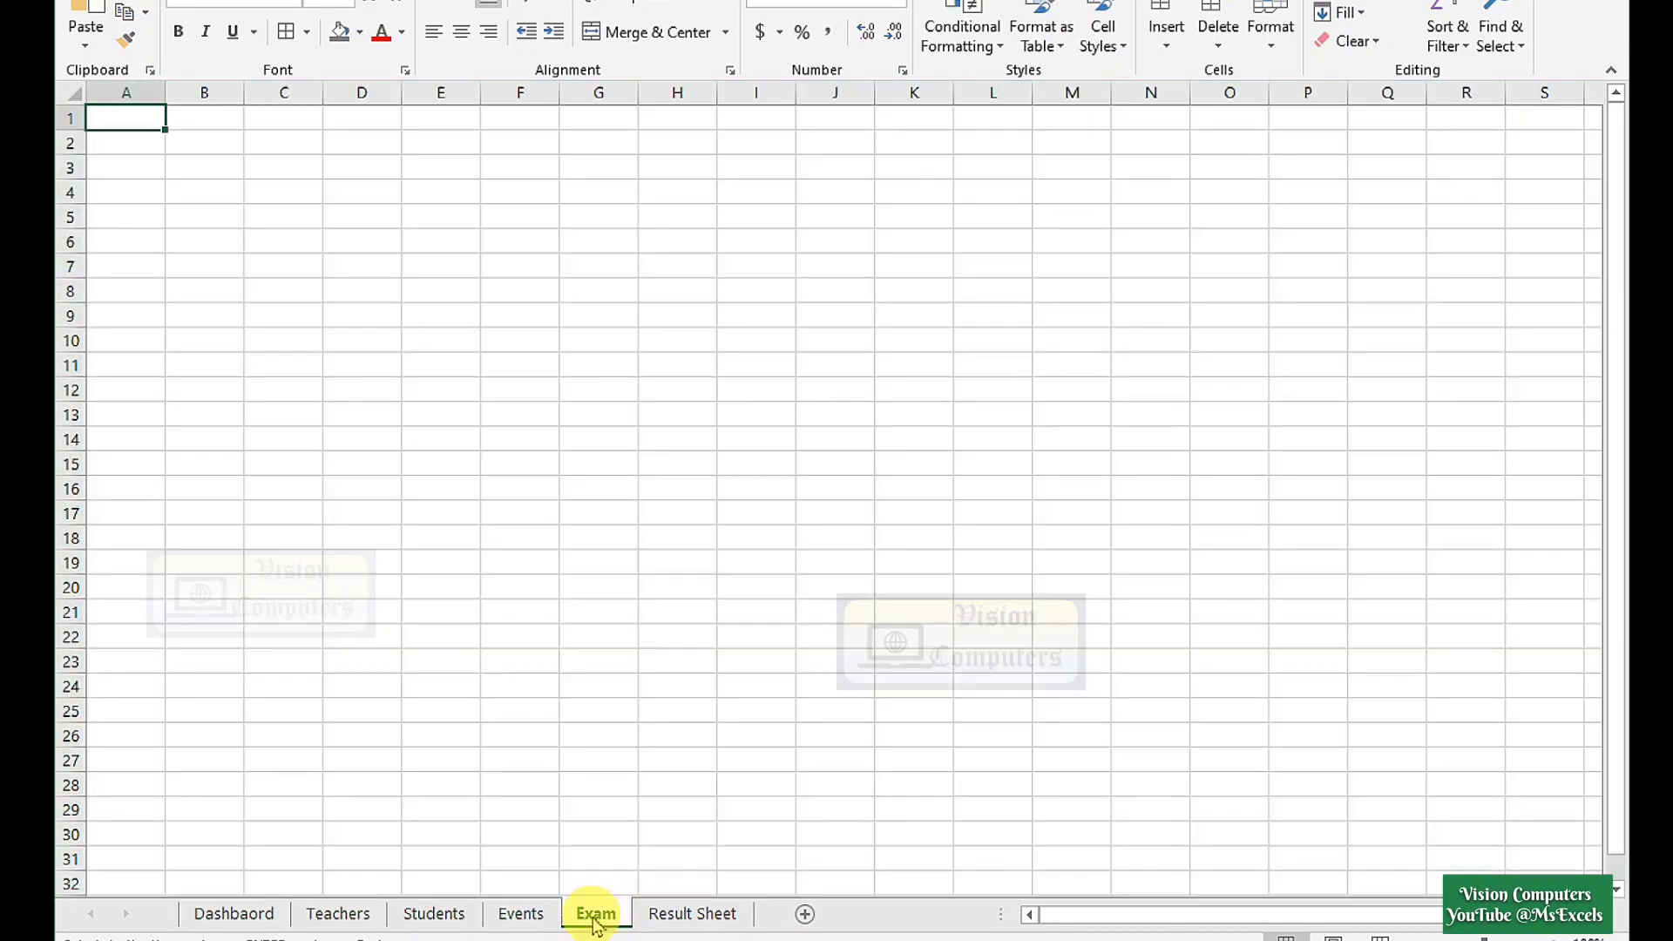
{"action": "key", "text": "ctrl+a"}
{"action": "key", "text": "ctrl+v"}
{"action": "left_click", "coordinate": [238, 915]}
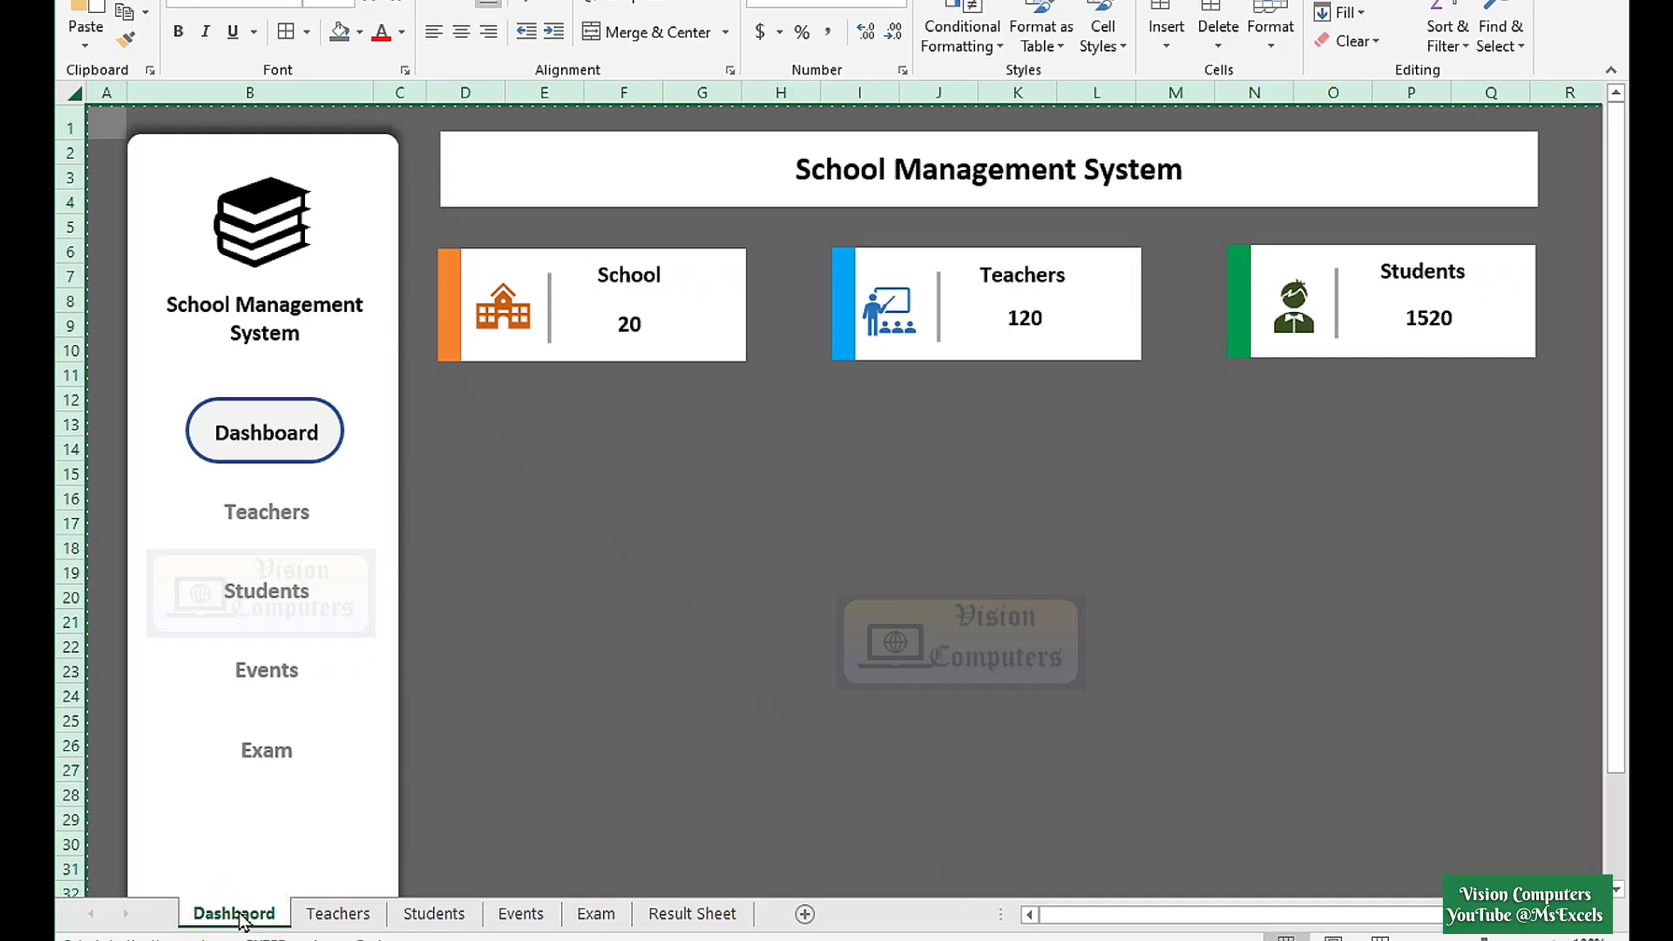
{"action": "key", "text": "Escape"}
{"action": "left_click", "coordinate": [487, 642]}
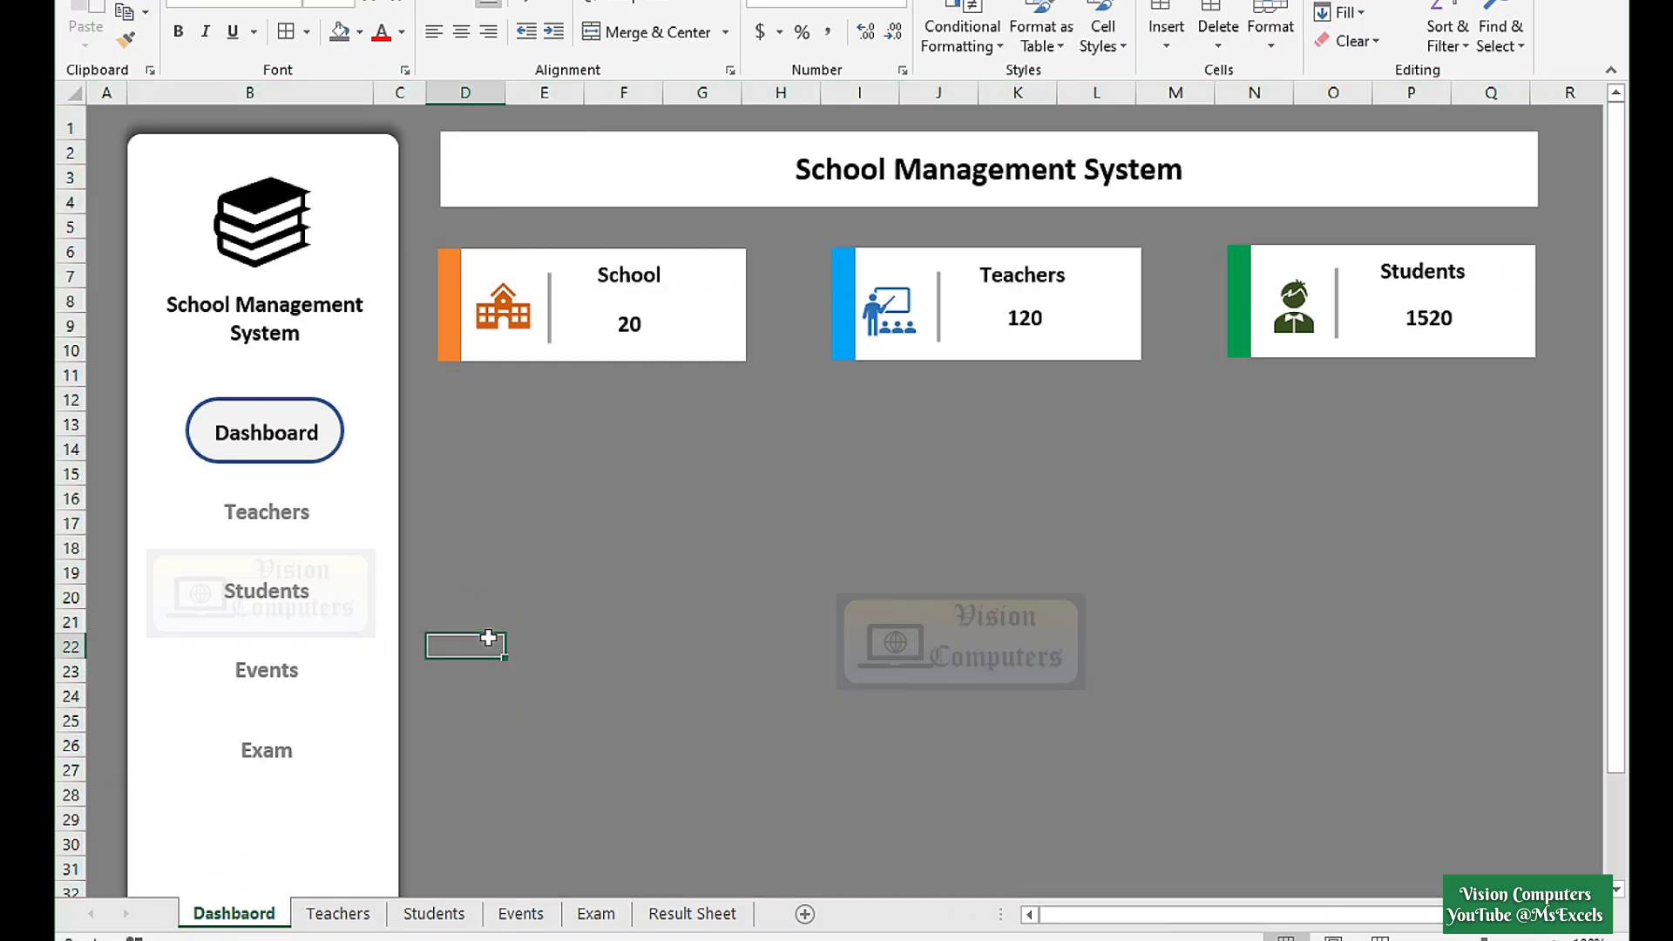
On the Teachers sheet, circle the Teachers label with the oval, make it black and grey the Dashboard text.
{"action": "left_click", "coordinate": [268, 522]}
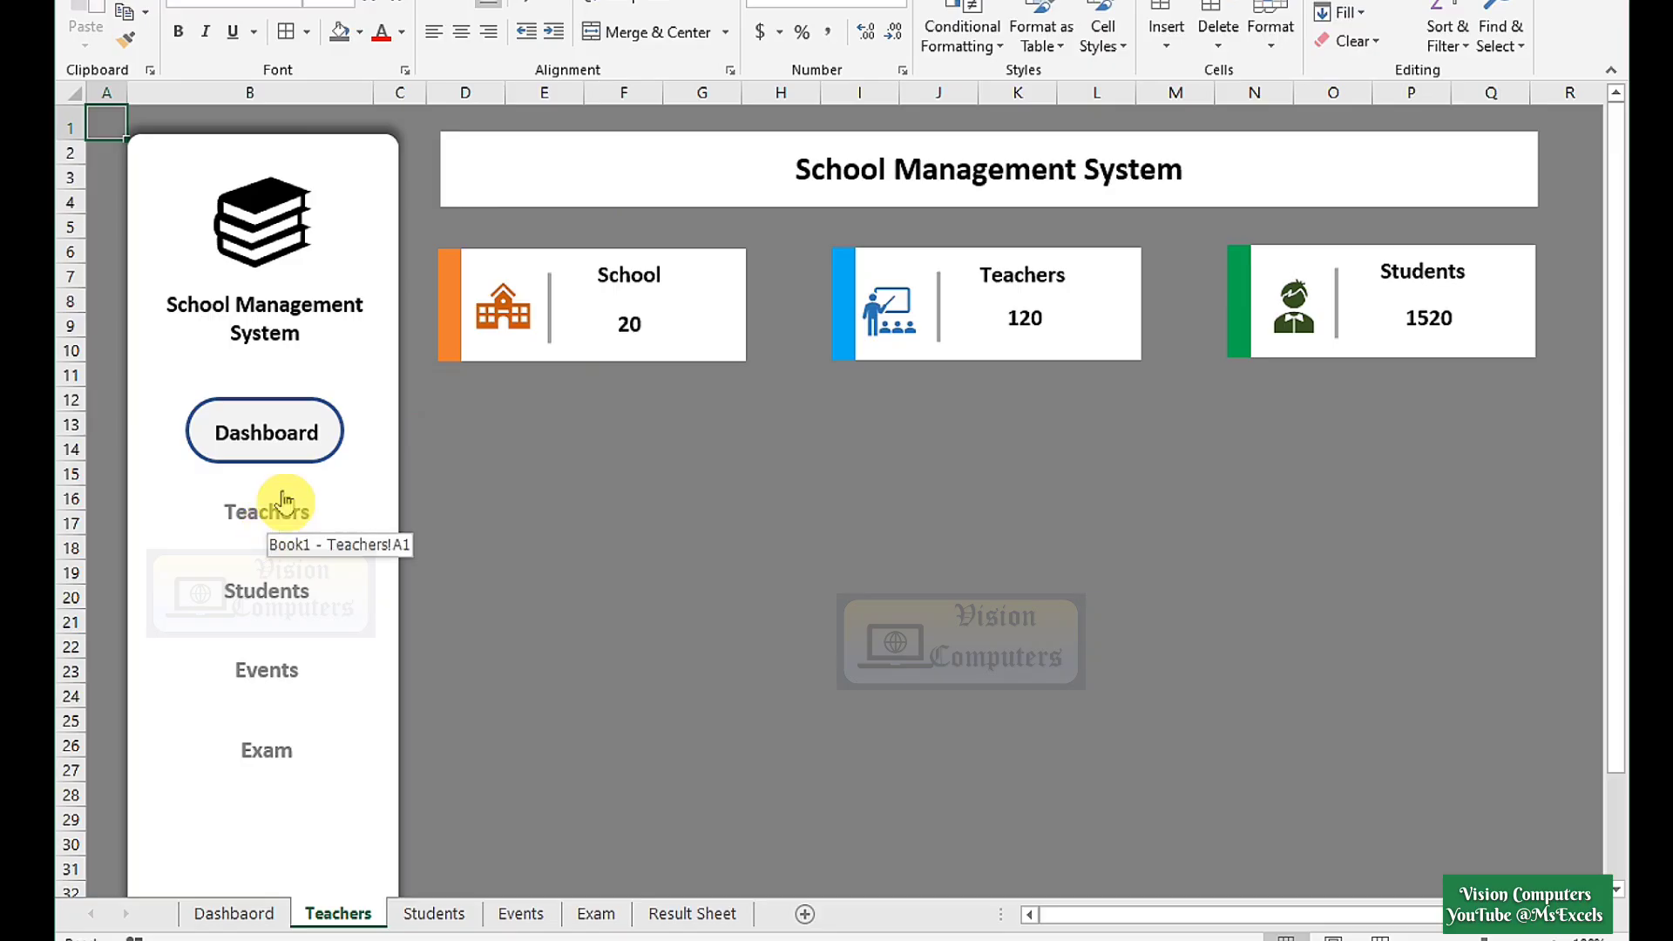
{"action": "left_click_drag", "start_coordinate": [309, 462], "coordinate": [315, 542]}
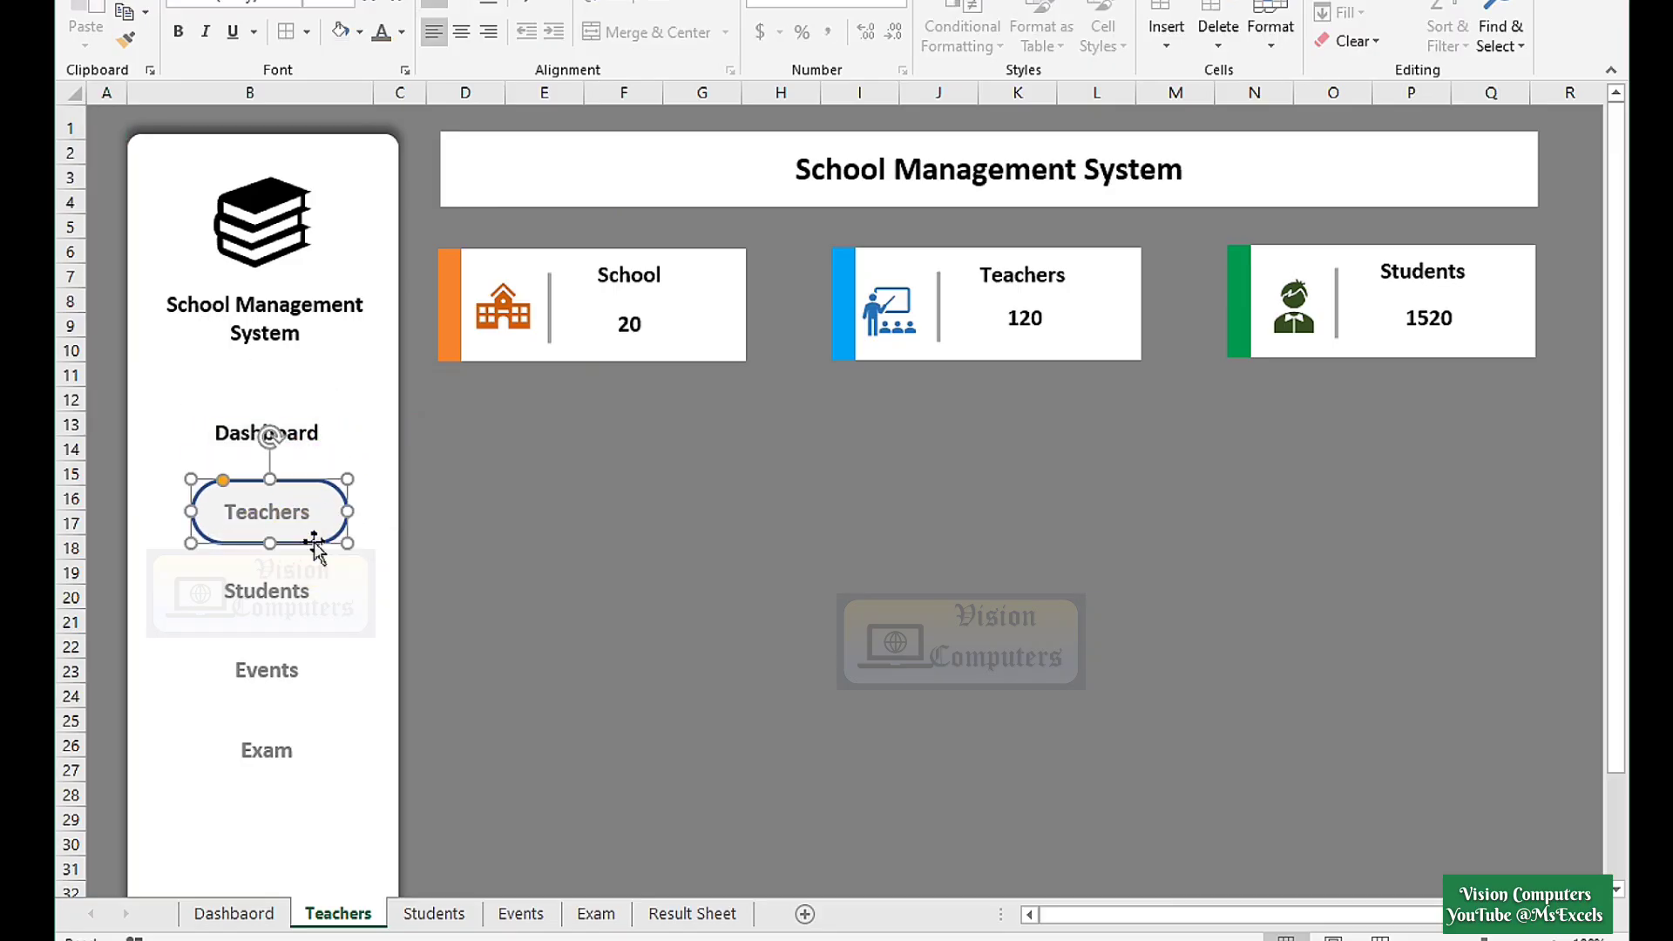
{"action": "double_click", "coordinate": [268, 514]}
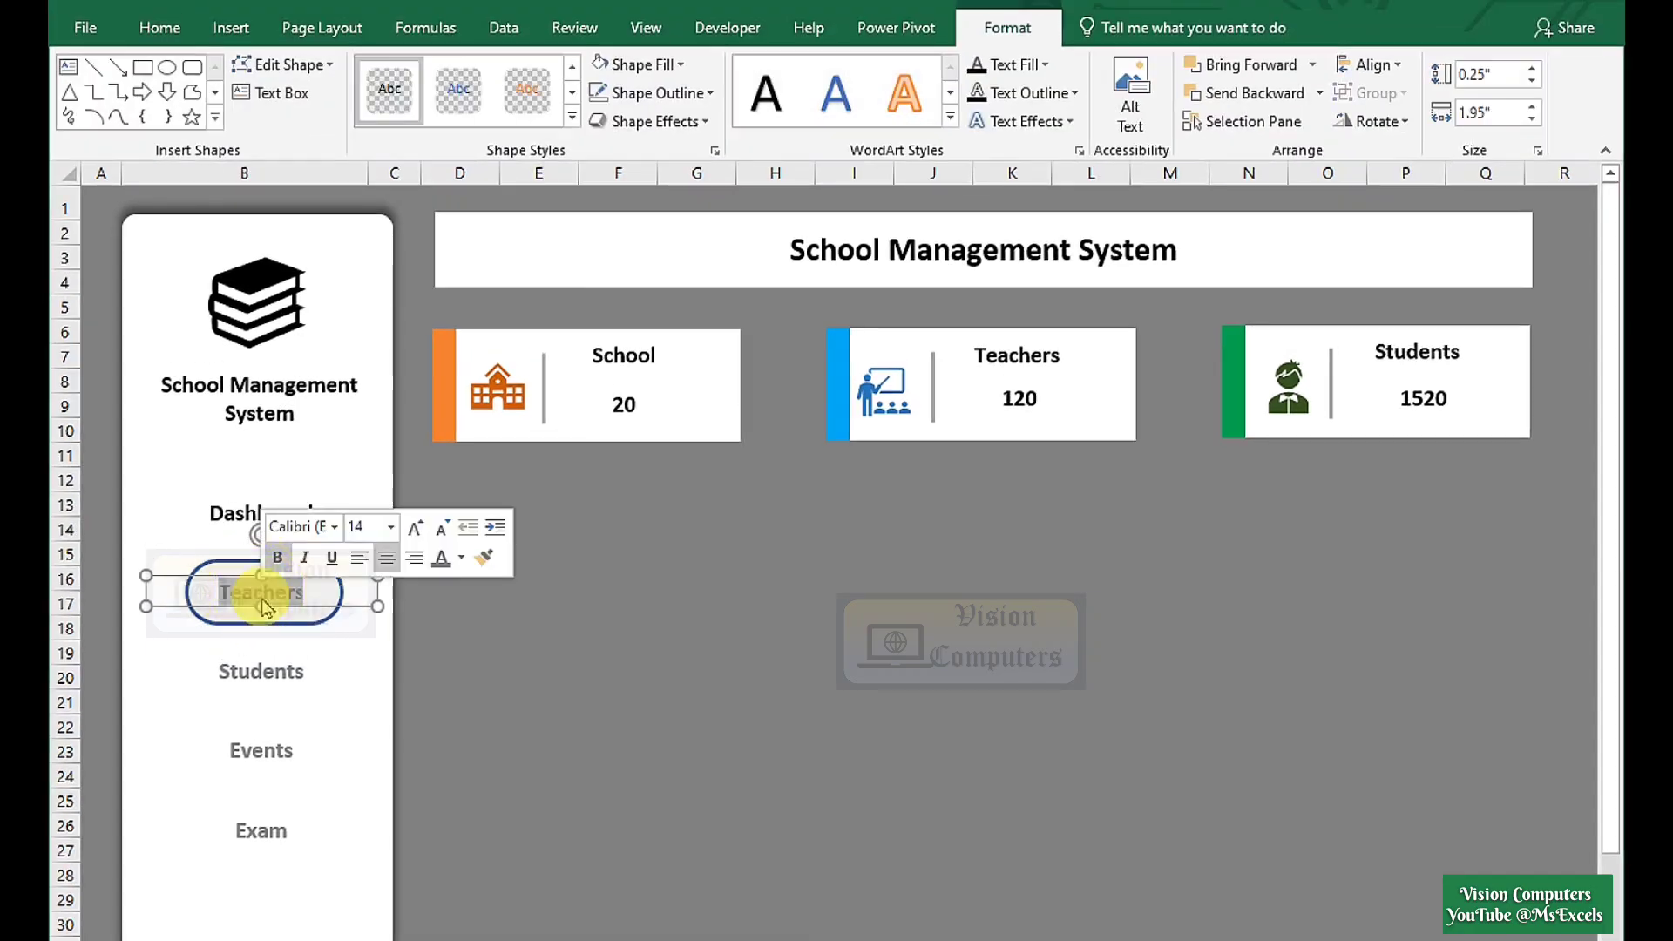
{"action": "left_click", "coordinate": [160, 27]}
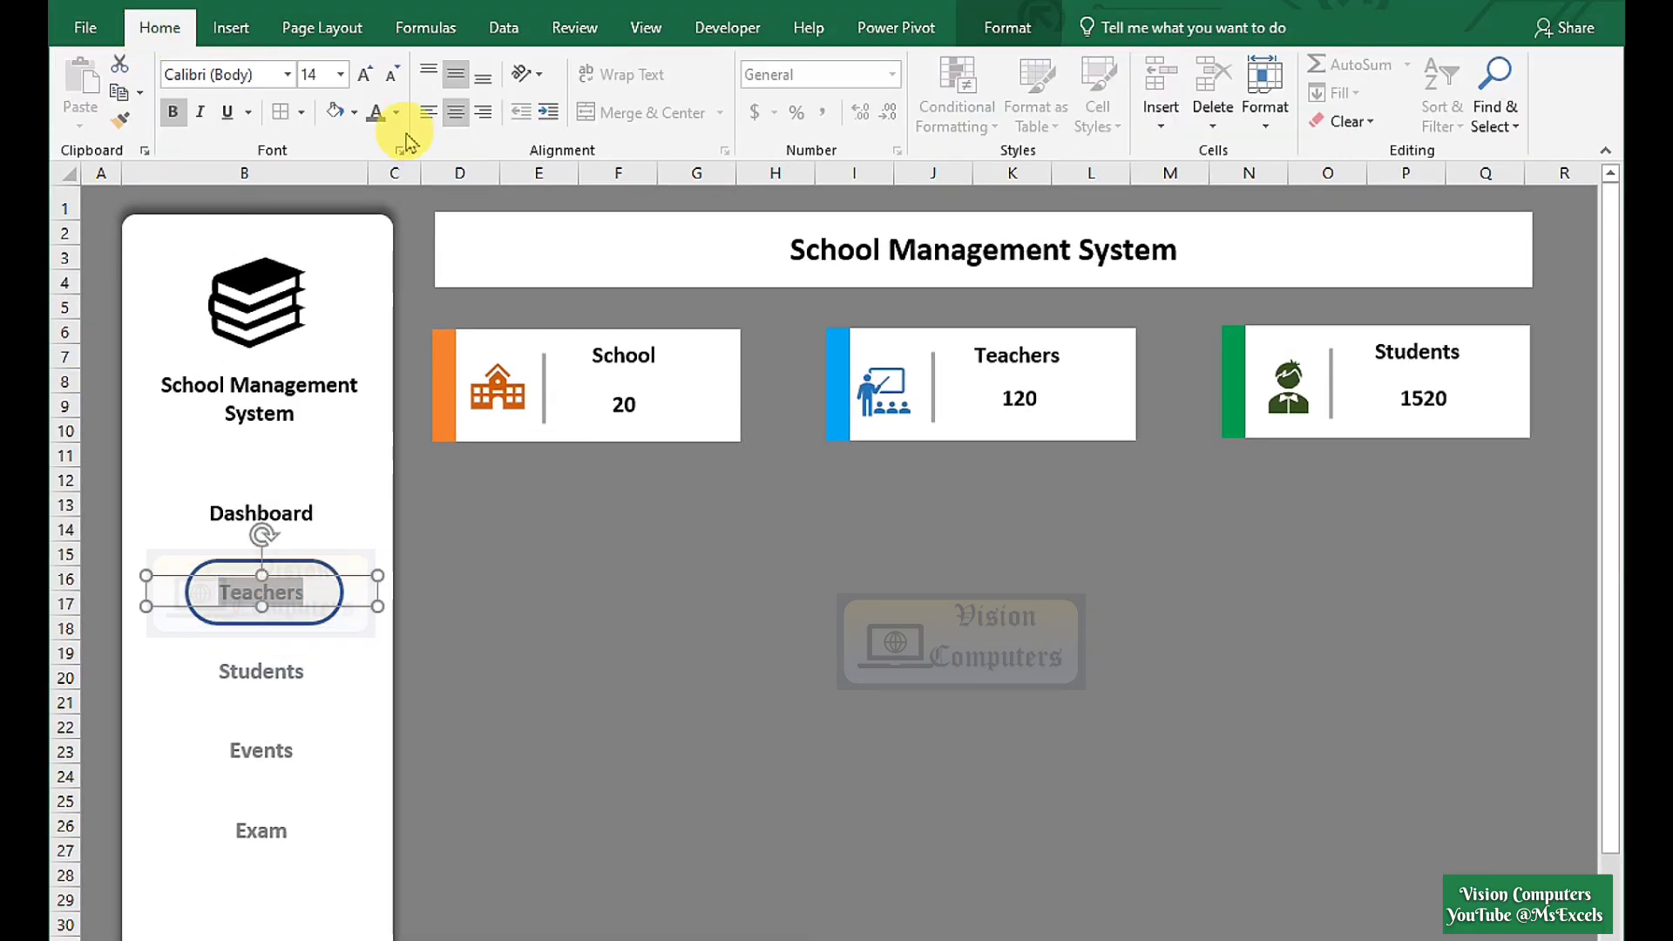
{"action": "left_click", "coordinate": [397, 113]}
{"action": "left_click", "coordinate": [395, 198]}
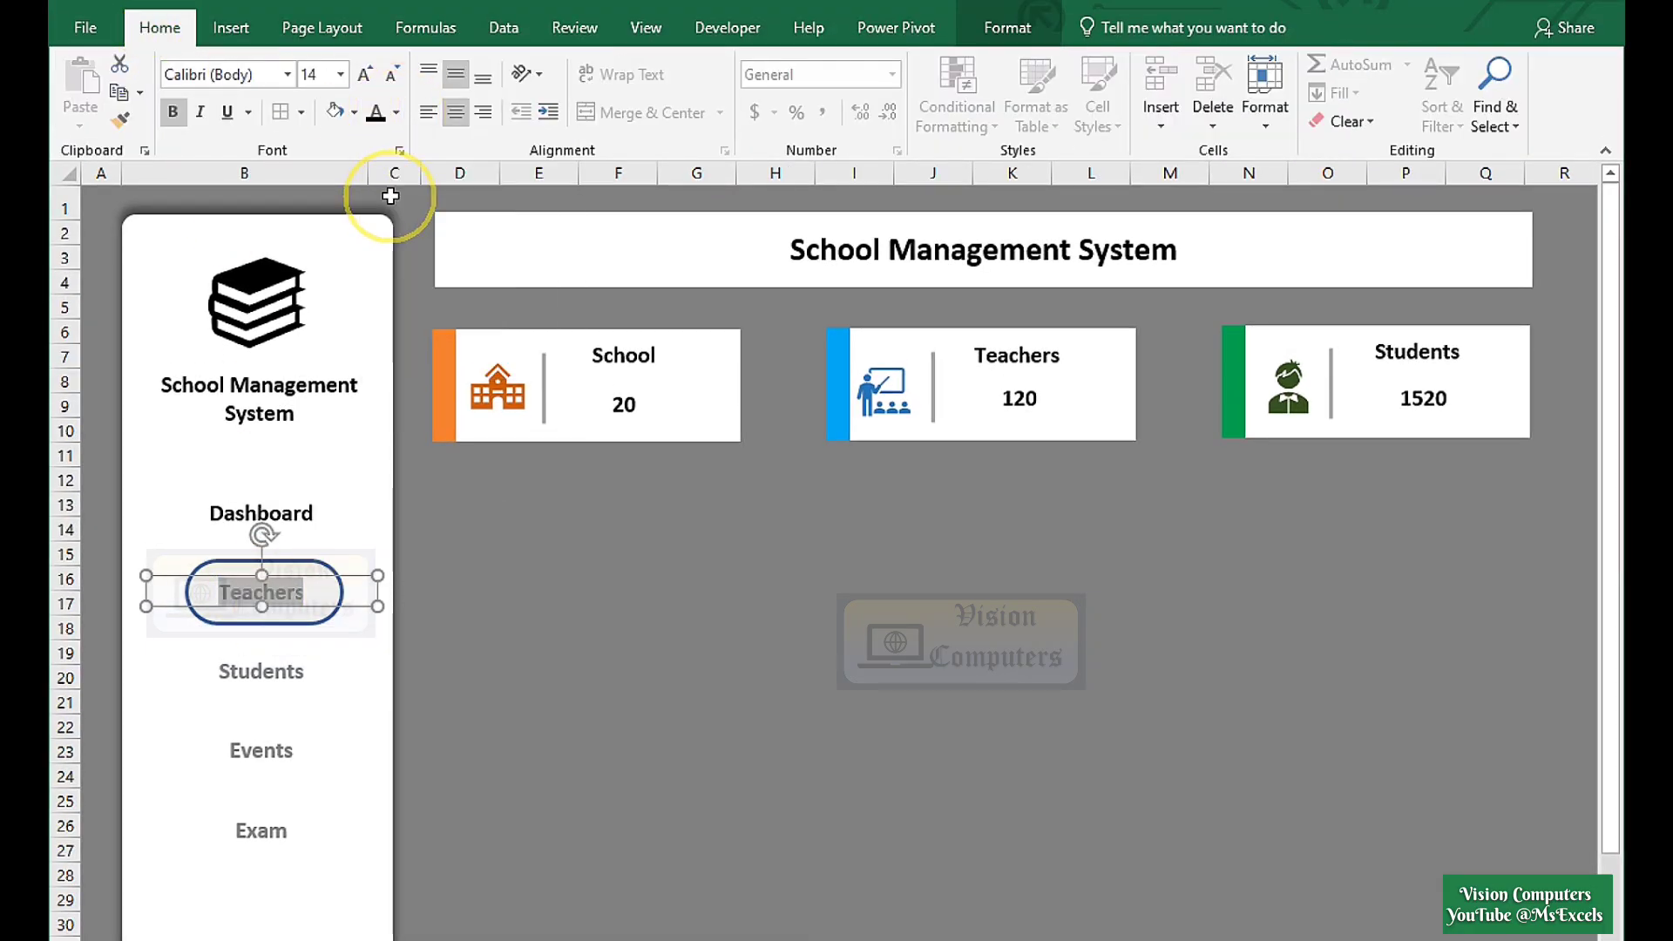
{"action": "double_click", "coordinate": [291, 514]}
{"action": "left_click", "coordinate": [397, 114]}
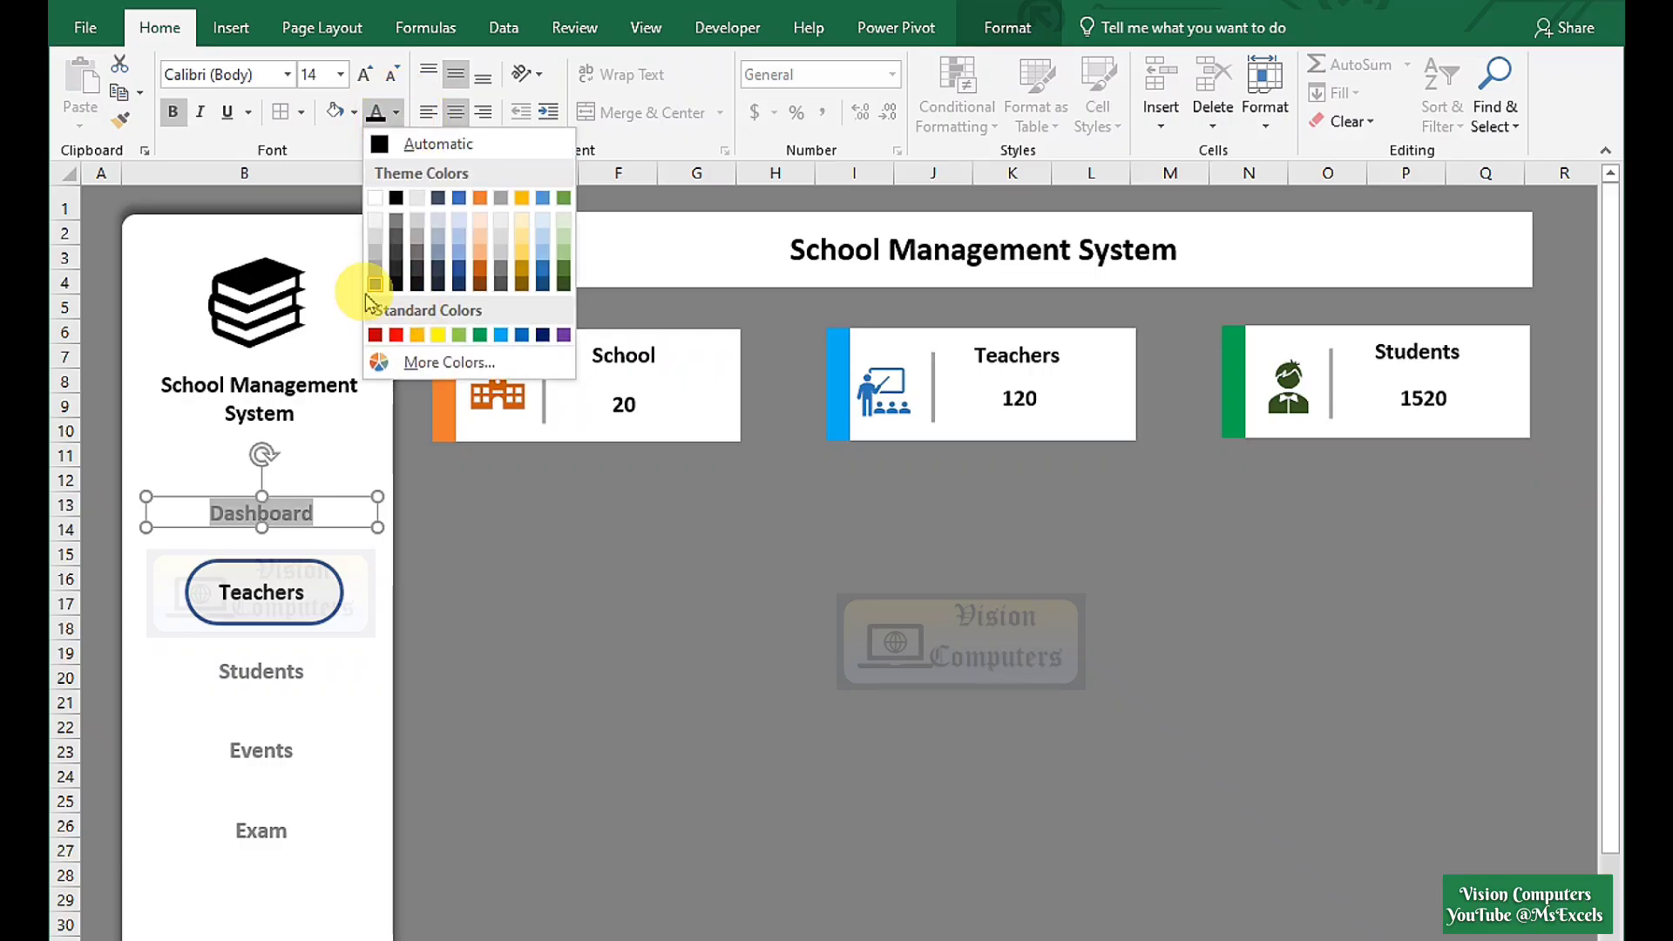
{"action": "left_click", "coordinate": [375, 286]}
On the Students sheet, move the oval around Students, make Students dark and the Dashboard text grey.
{"action": "left_click", "coordinate": [263, 669]}
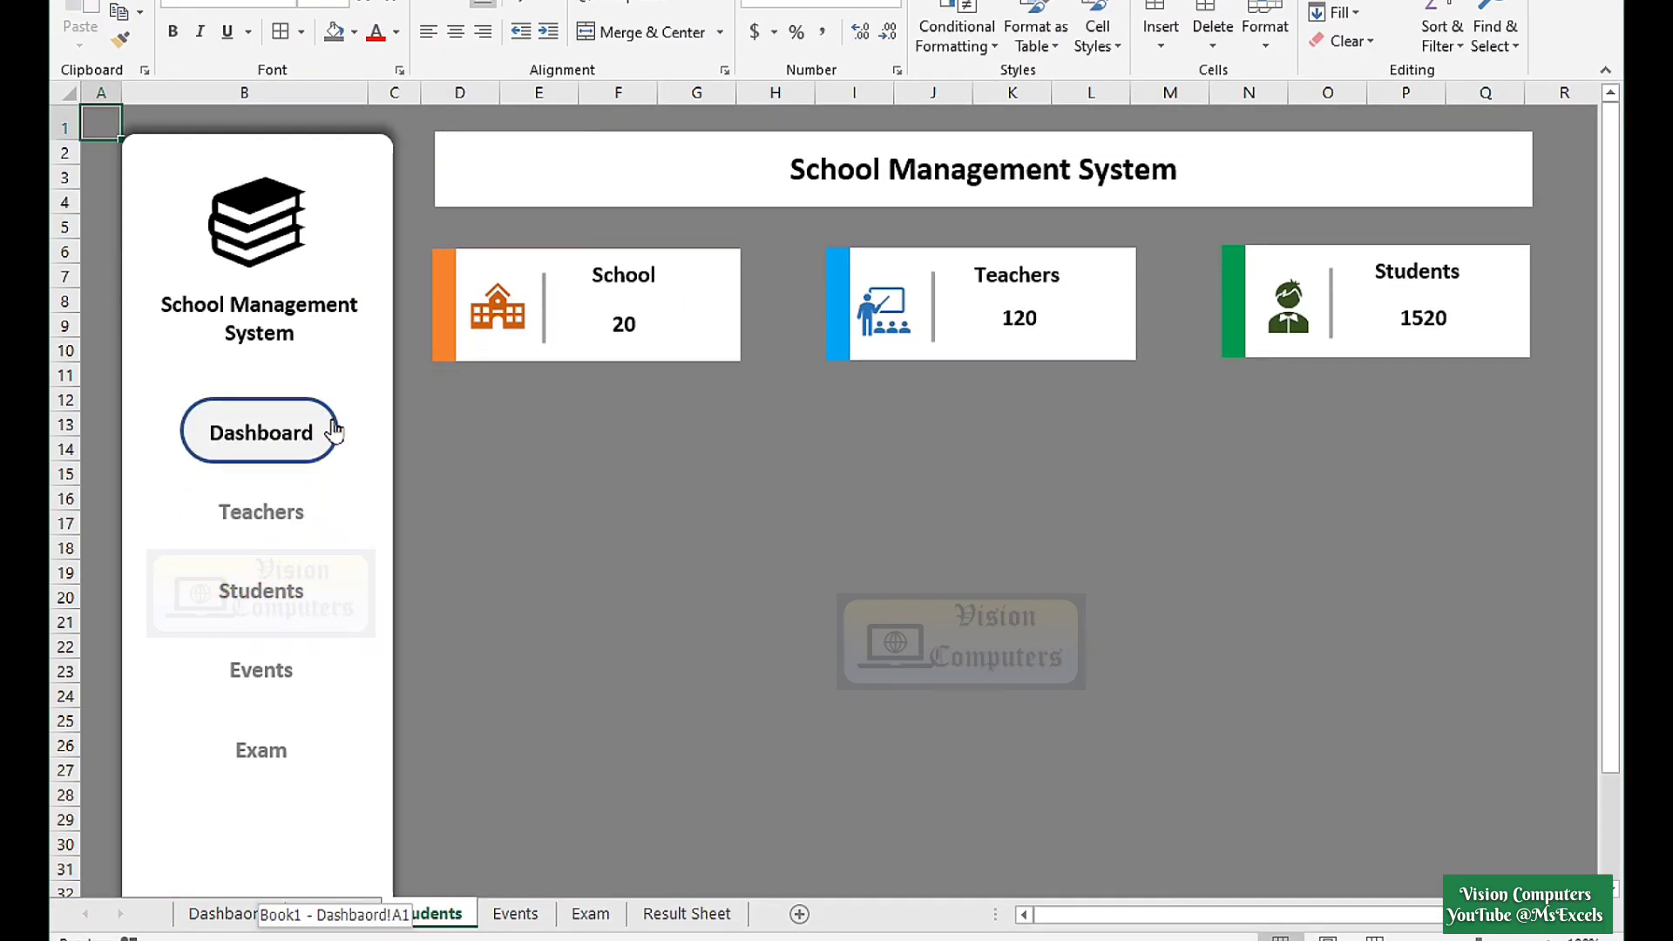
{"action": "left_click_drag", "start_coordinate": [335, 429], "coordinate": [331, 571]}
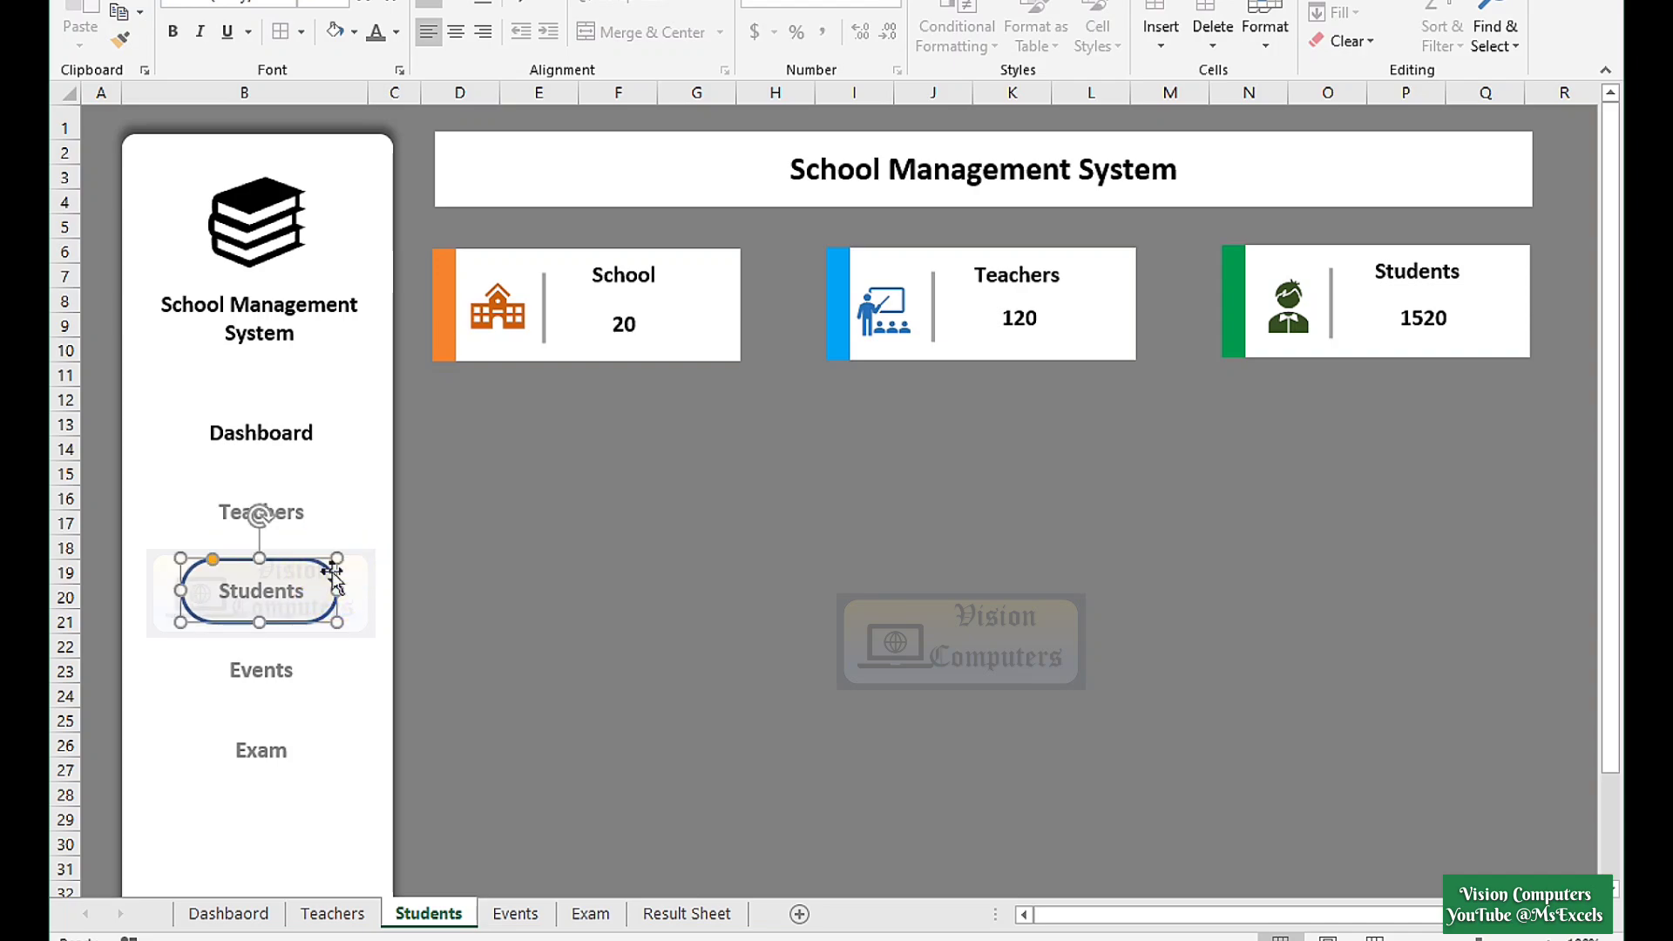
{"action": "left_click", "coordinate": [391, 136]}
{"action": "left_click", "coordinate": [397, 33]}
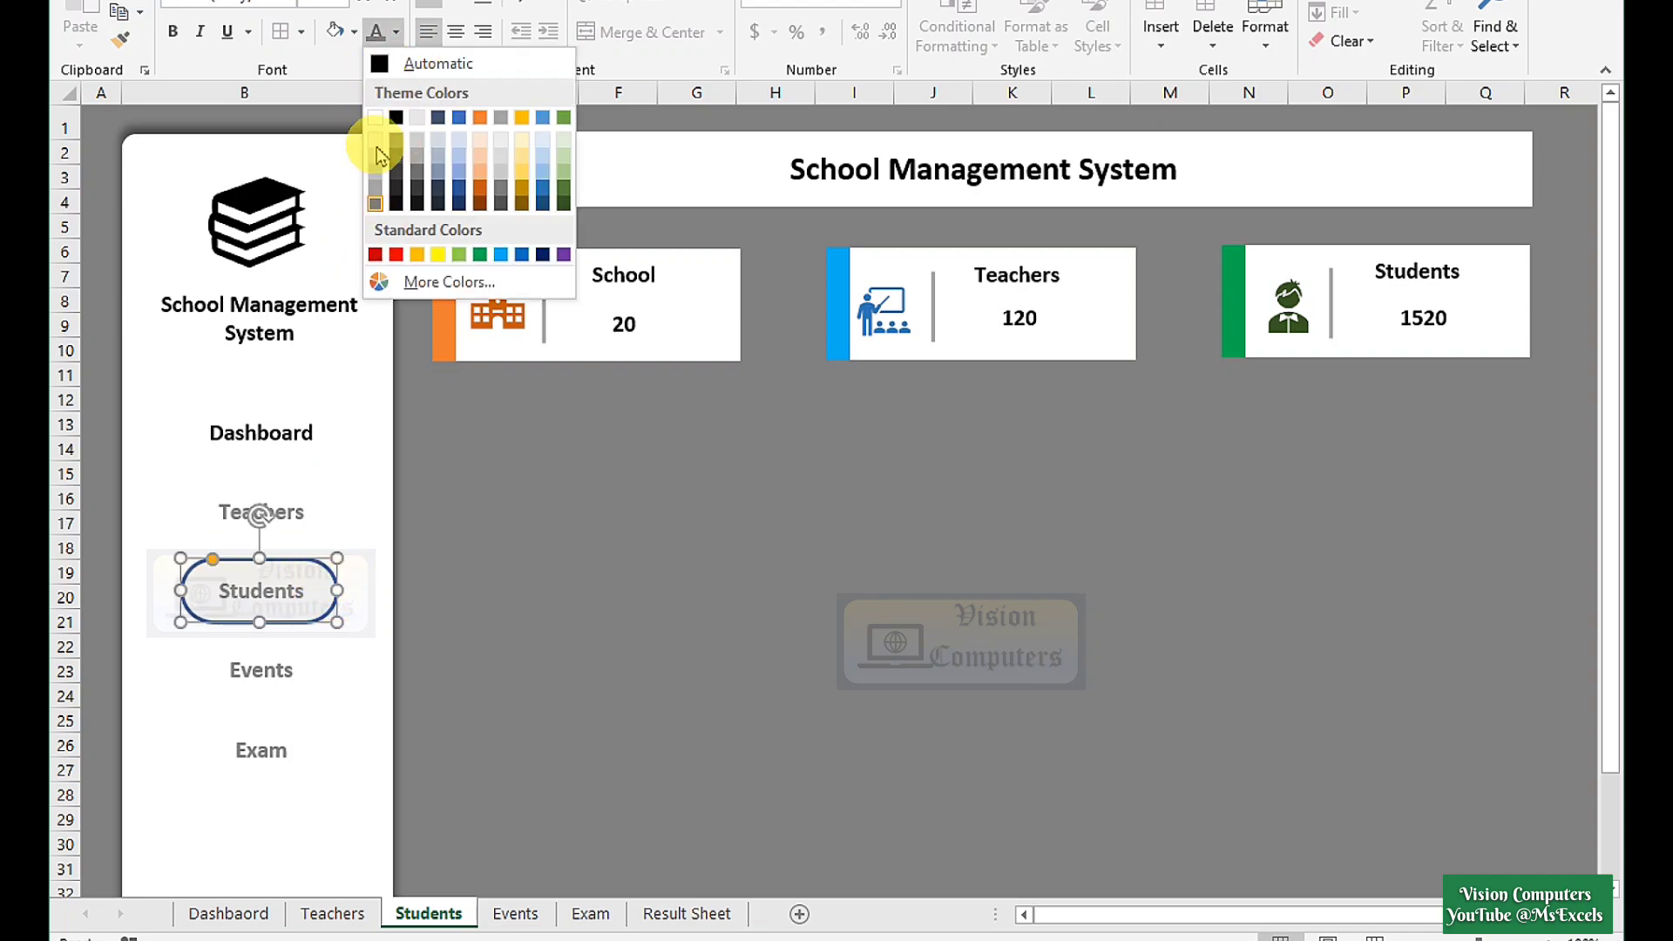
{"action": "left_click", "coordinate": [396, 117]}
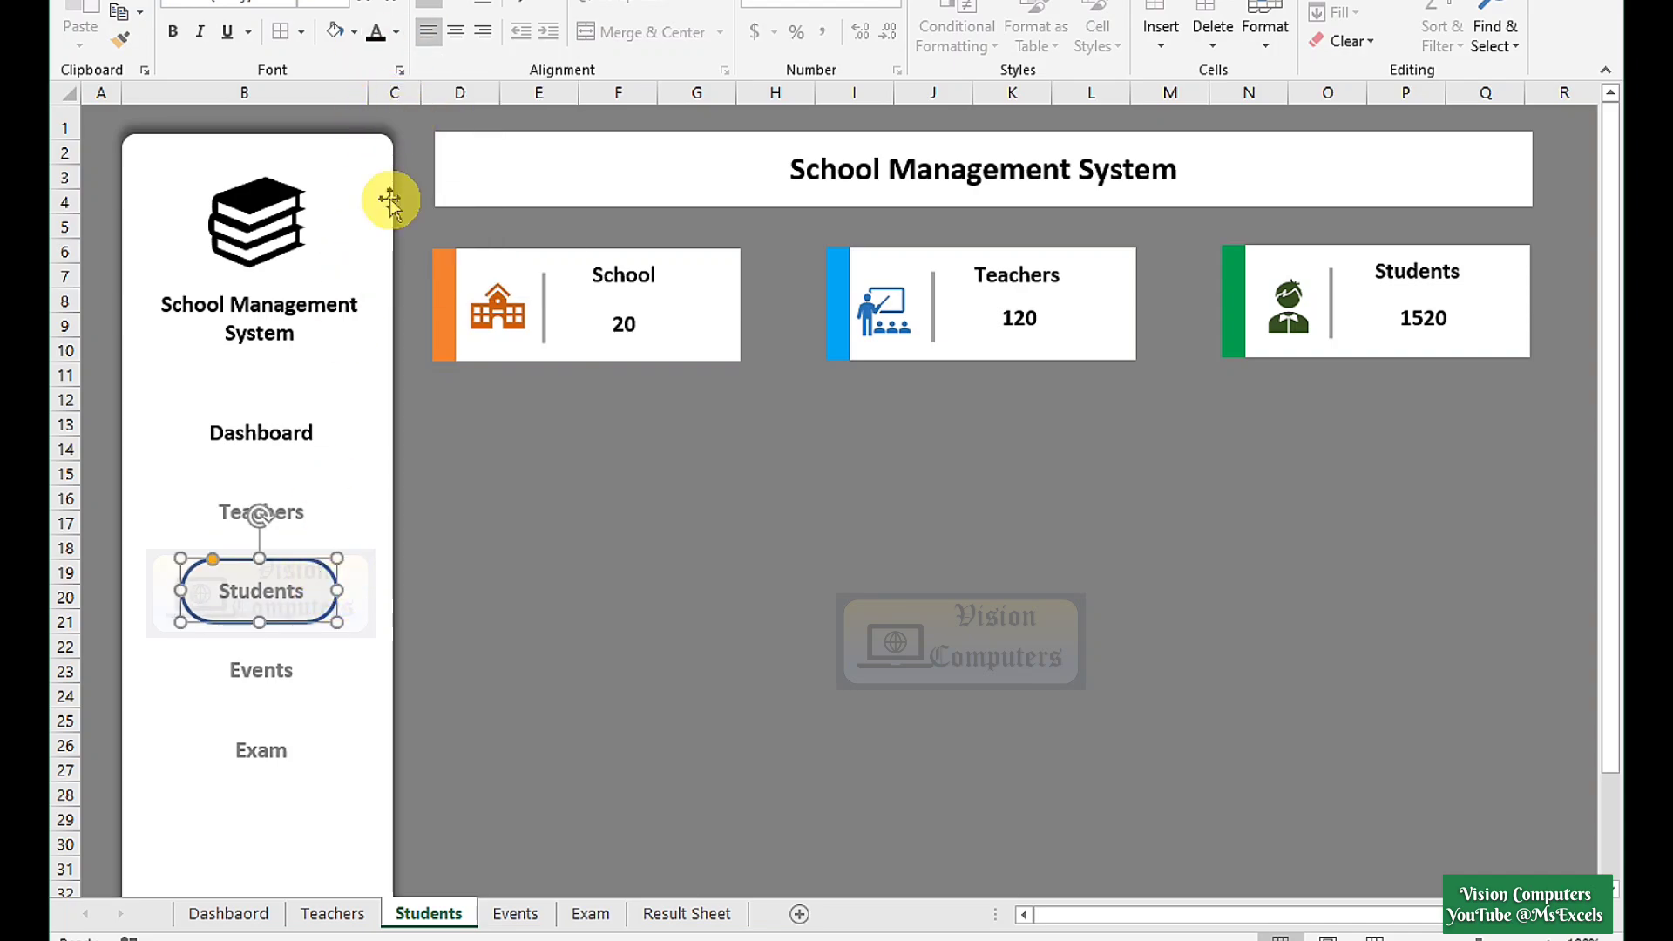
{"action": "left_click", "coordinate": [266, 601]}
{"action": "double_click", "coordinate": [265, 599]}
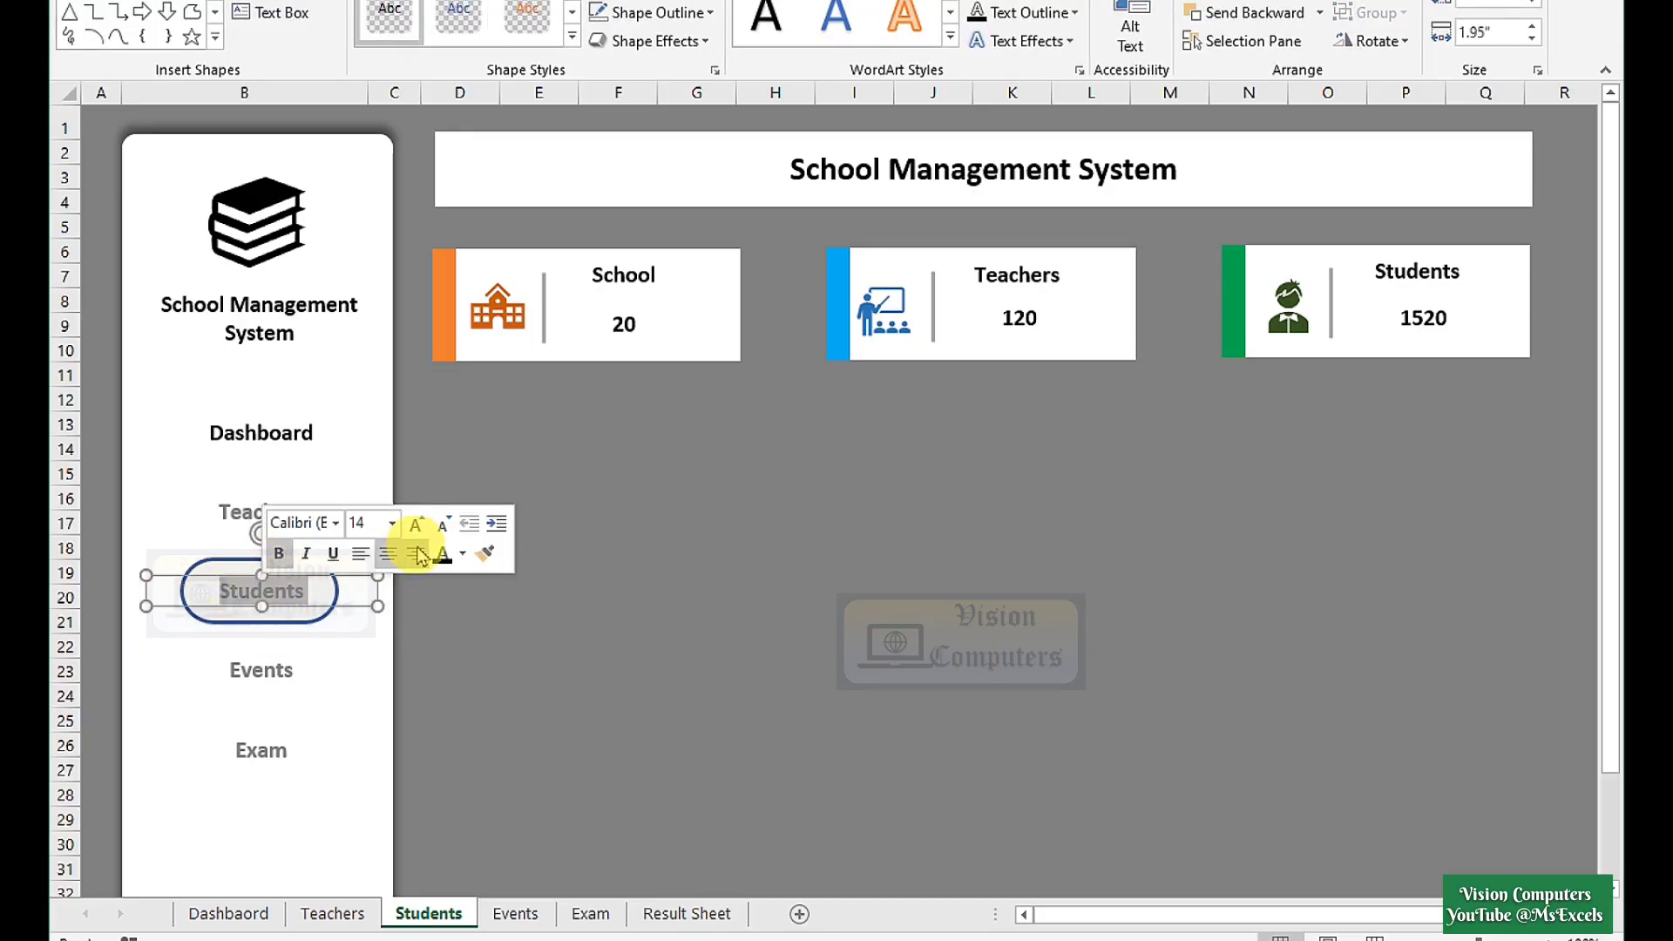
{"action": "left_click", "coordinate": [462, 558]}
{"action": "left_click", "coordinate": [455, 634]}
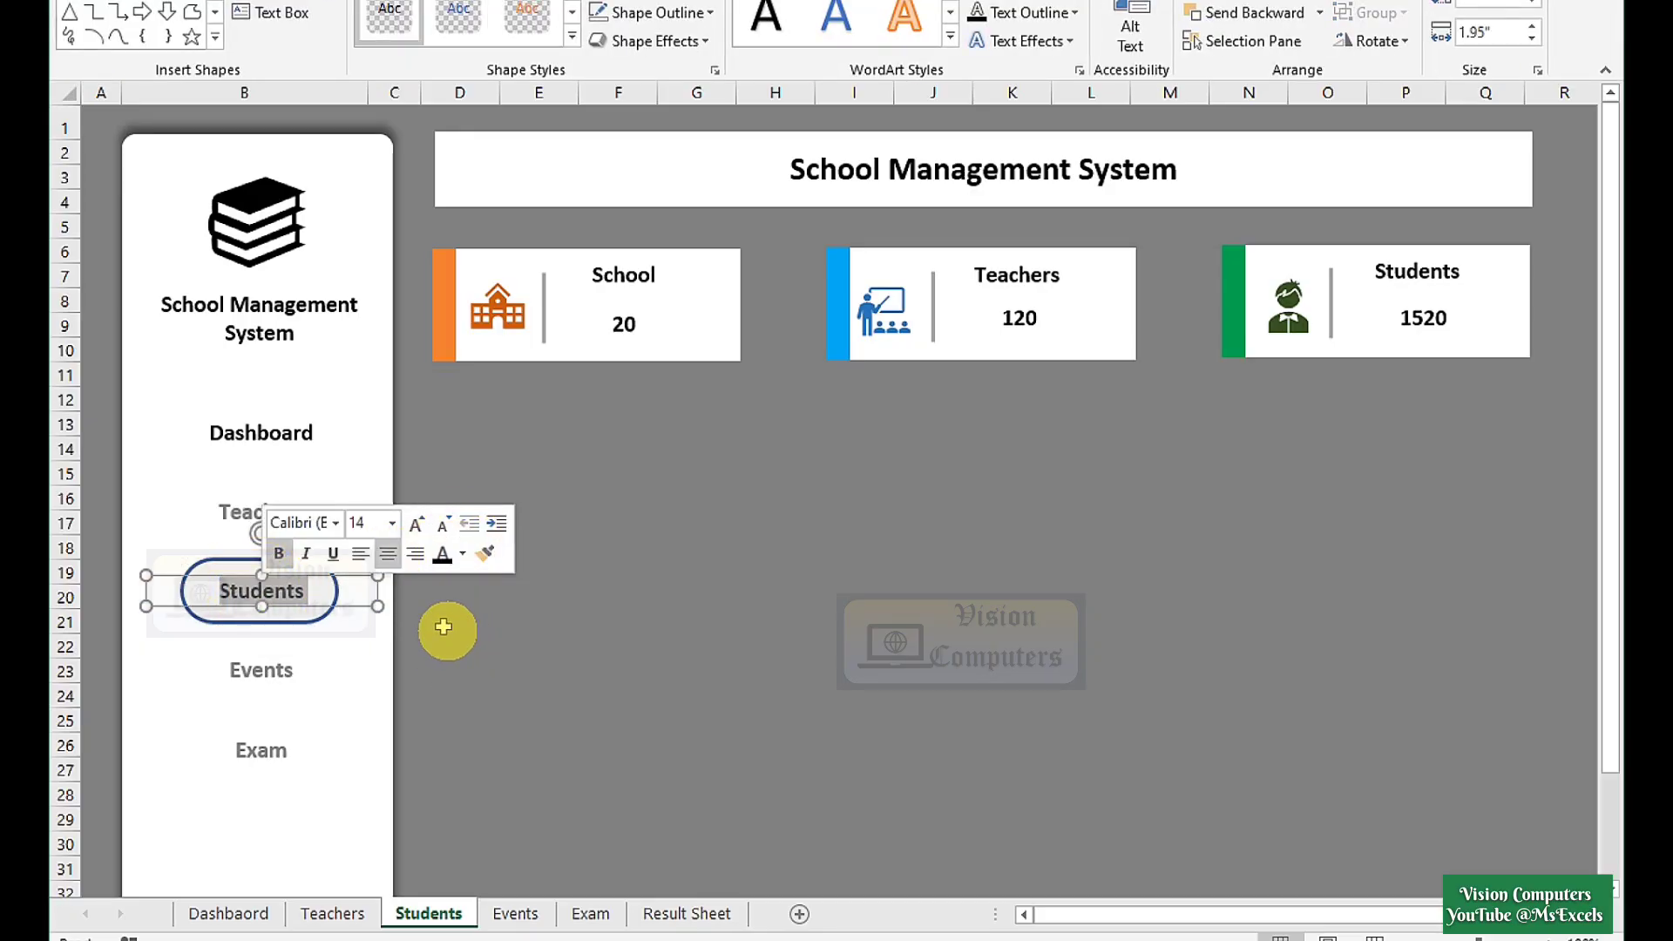
{"action": "double_click", "coordinate": [257, 433]}
{"action": "left_click", "coordinate": [460, 389]}
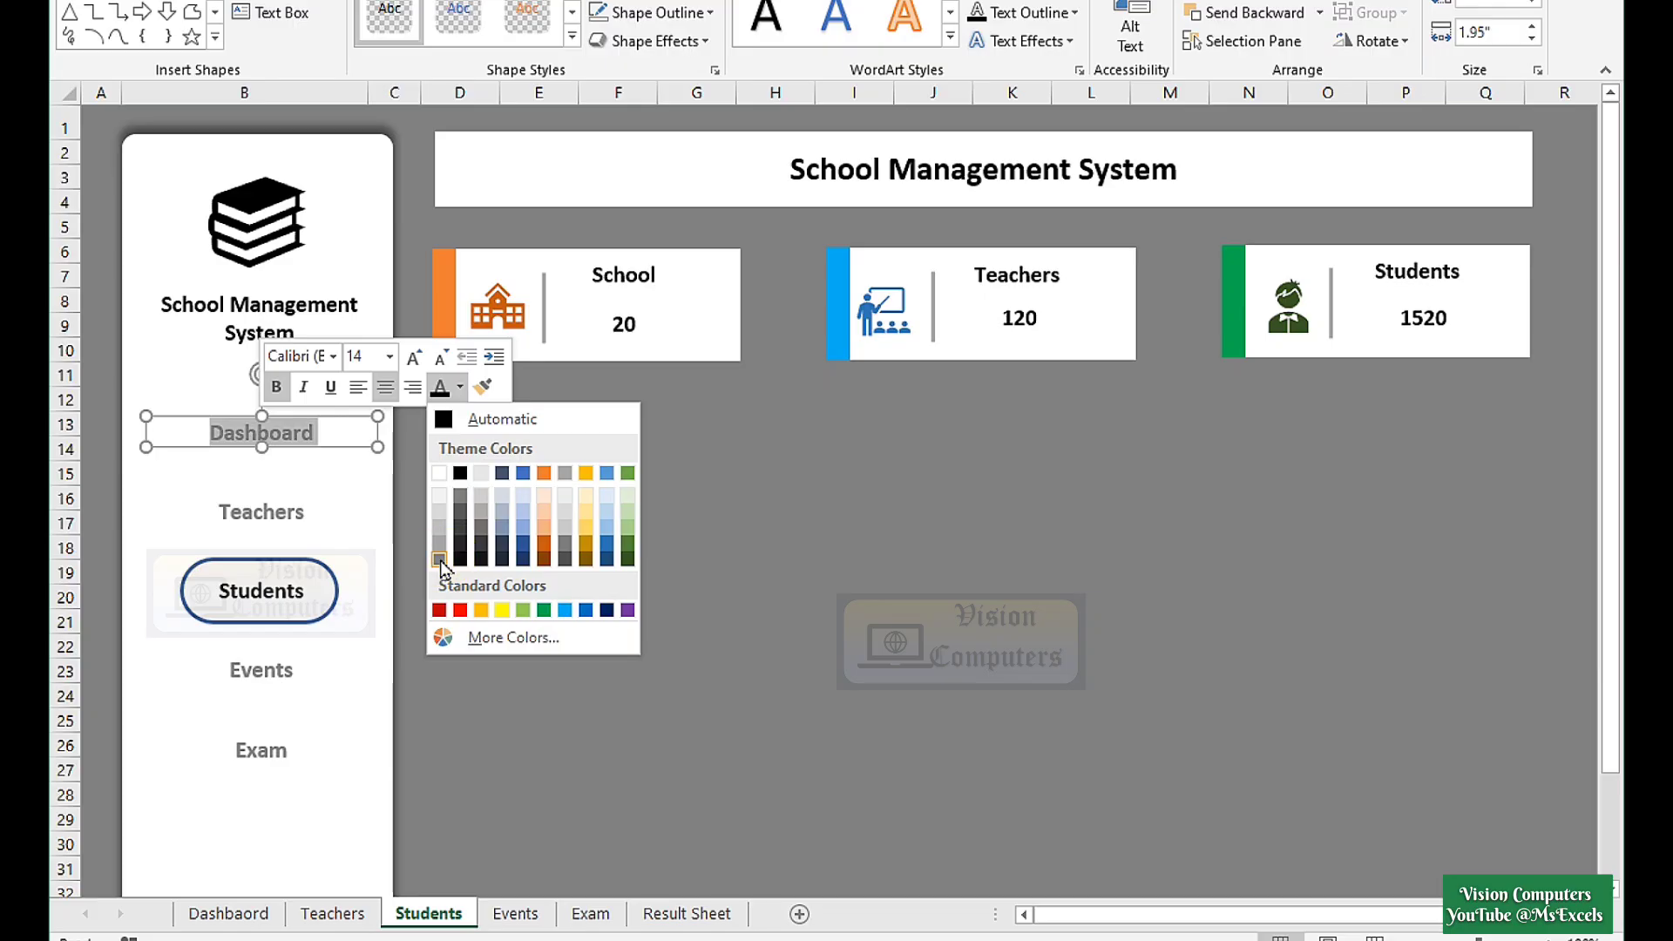
{"action": "left_click", "coordinate": [440, 561]}
{"action": "left_click", "coordinate": [314, 620]}
On the Events sheet, move the oval around Events, make Events dark and the Dashboard text grey.
{"action": "left_click", "coordinate": [257, 684]}
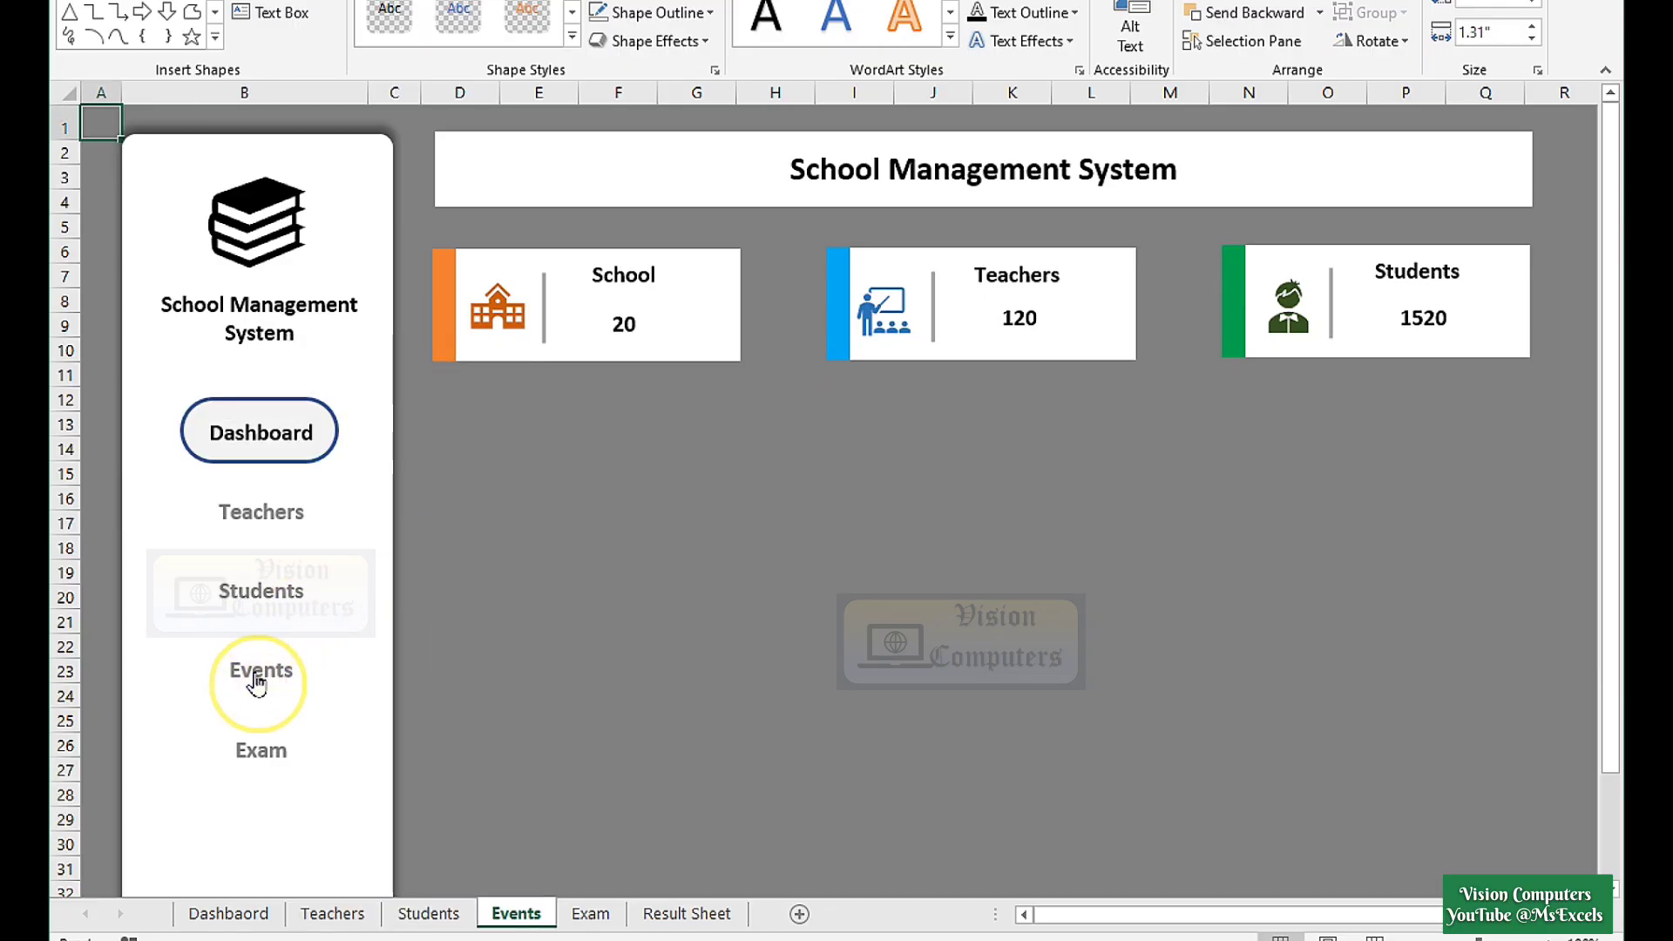
{"action": "left_click", "coordinate": [327, 449], "text": "ctrl"}
{"action": "left_click_drag", "start_coordinate": [318, 451], "coordinate": [319, 688]}
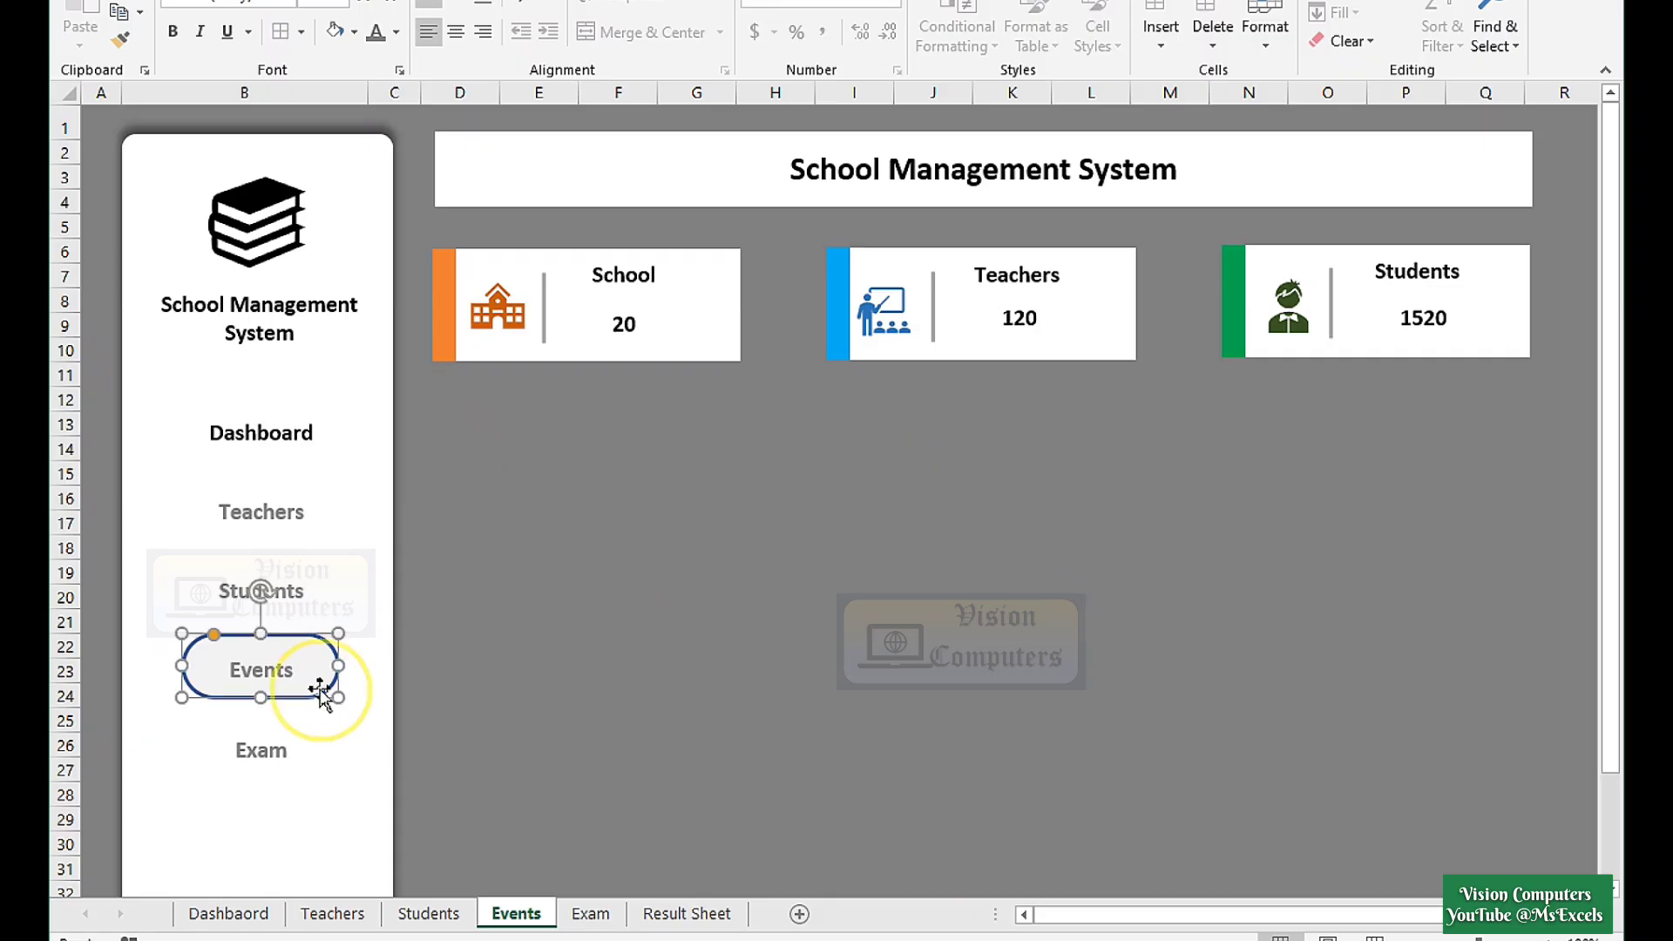
{"action": "double_click", "coordinate": [279, 667]}
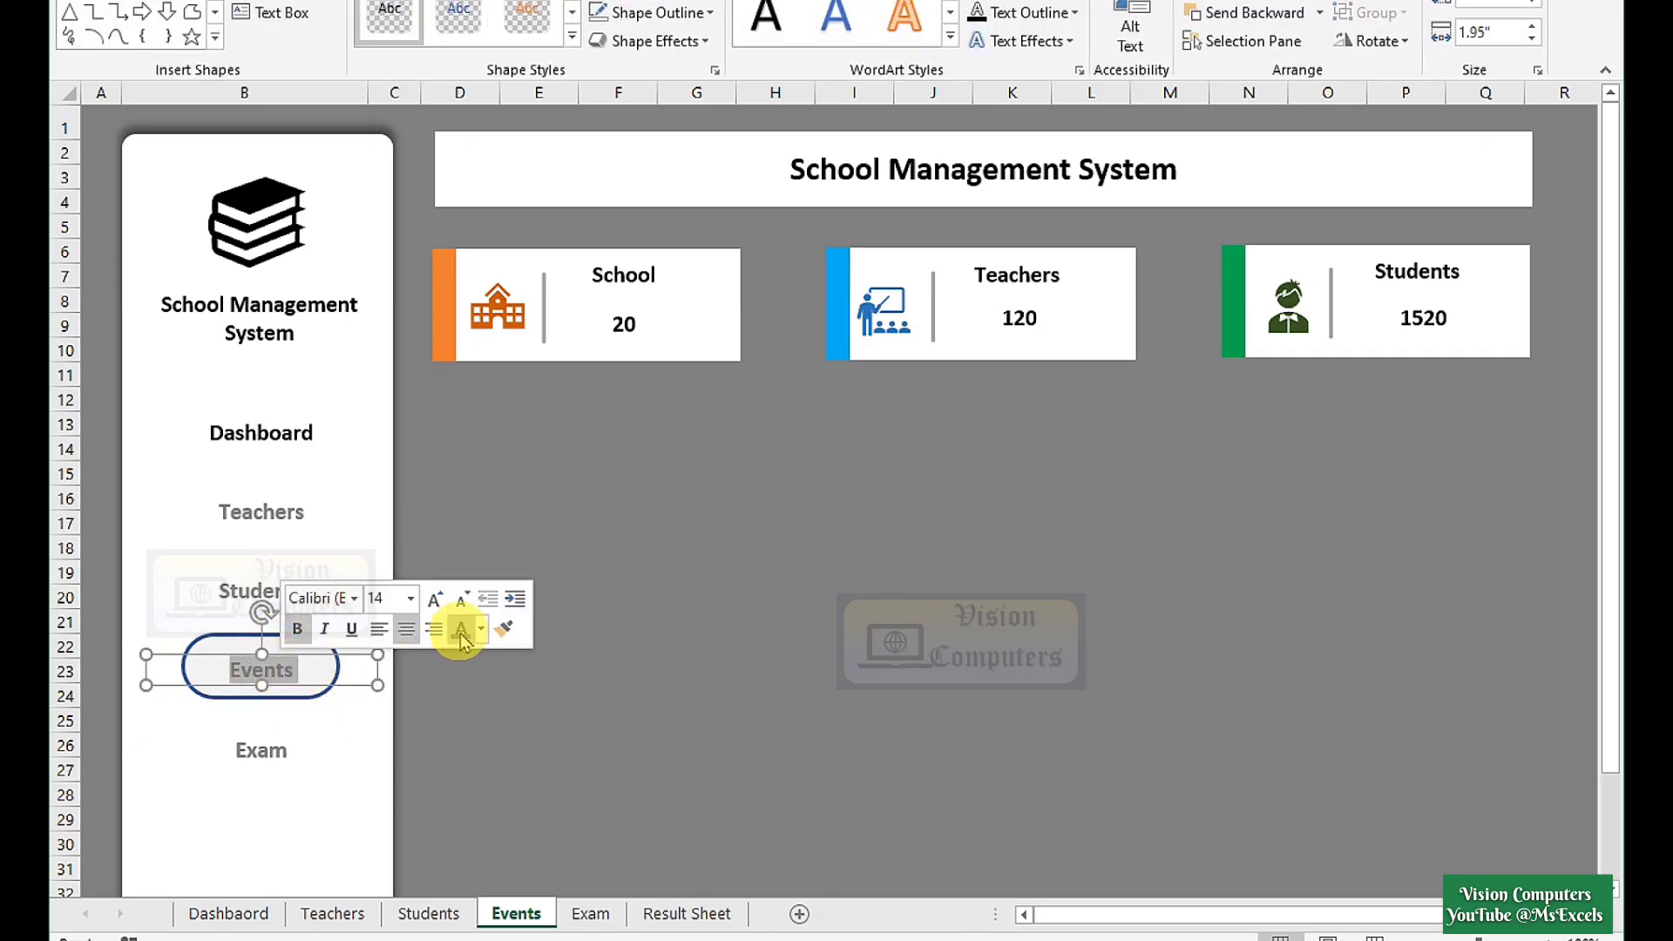
{"action": "left_click", "coordinate": [481, 631]}
{"action": "left_click", "coordinate": [480, 716]}
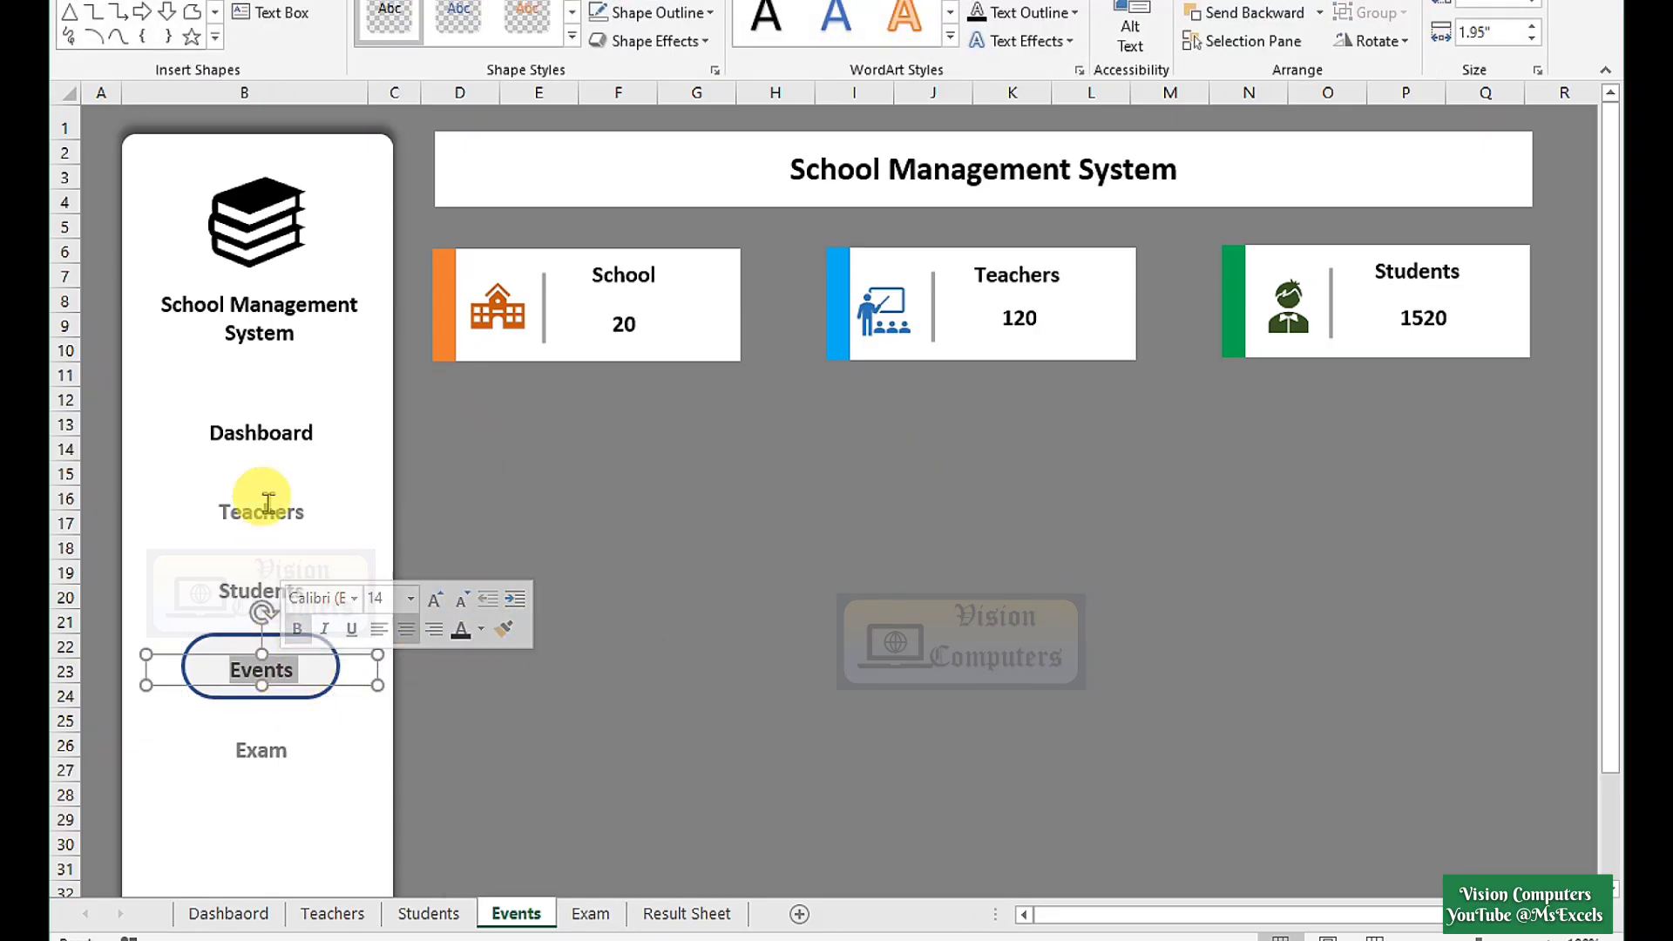
{"action": "double_click", "coordinate": [278, 433]}
{"action": "left_click", "coordinate": [484, 397]}
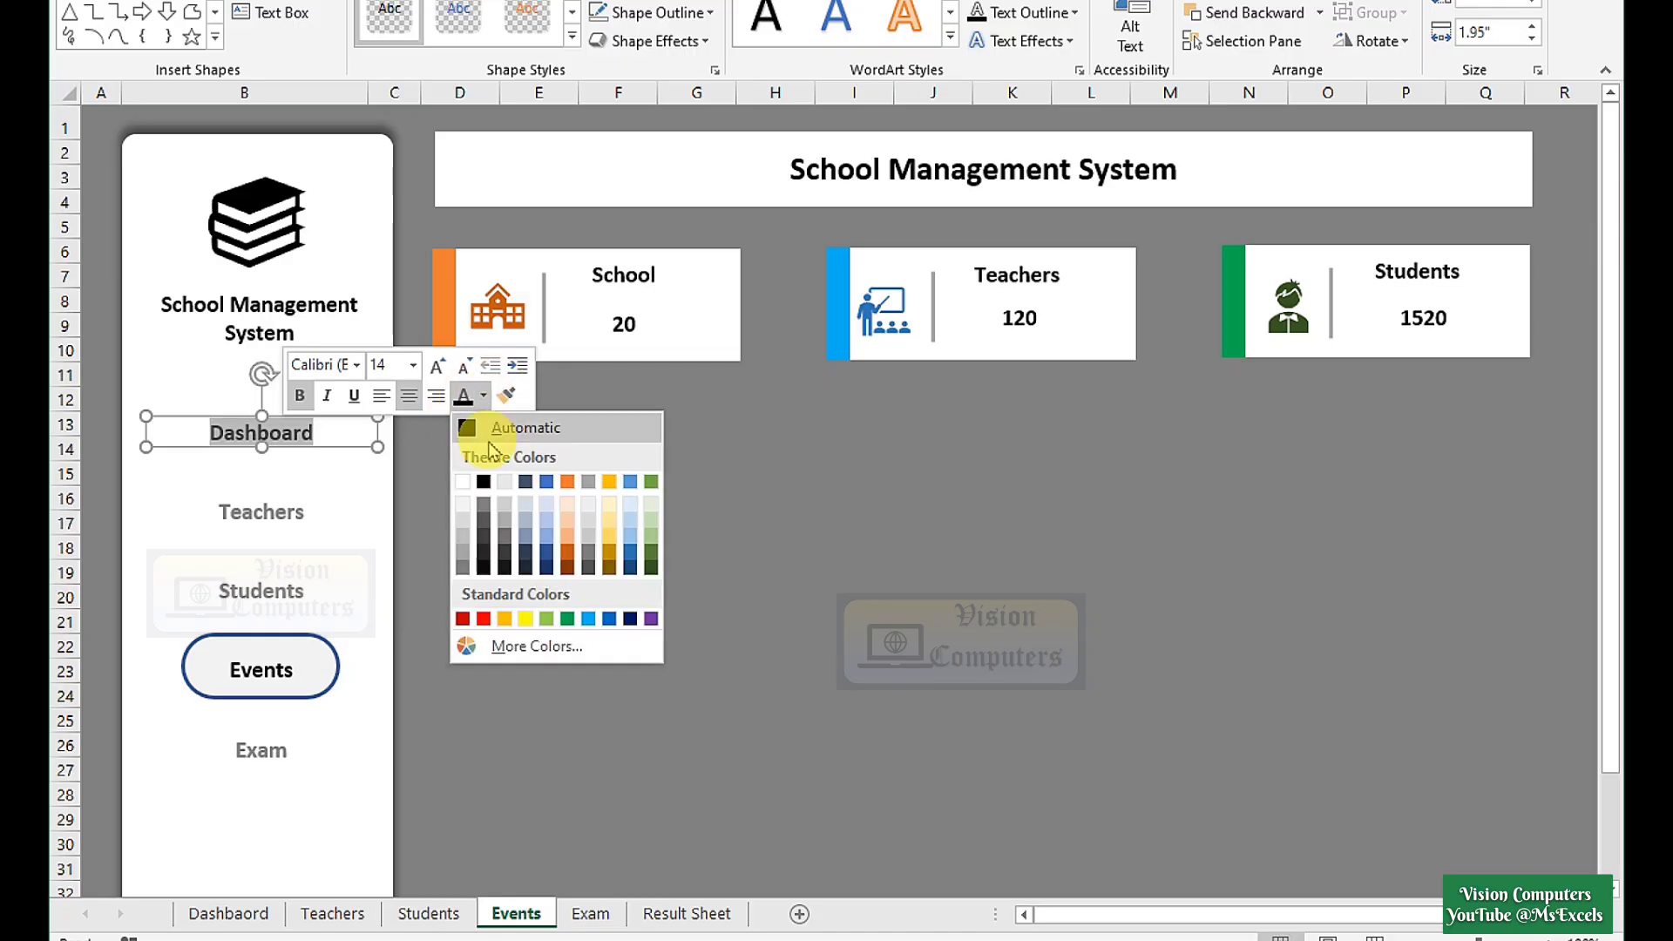
{"action": "left_click", "coordinate": [456, 575]}
On the Exam sheet, outline Exam, grey the Dashboard link, then go back to the Dashboard sheet.
{"action": "left_click", "coordinate": [277, 747]}
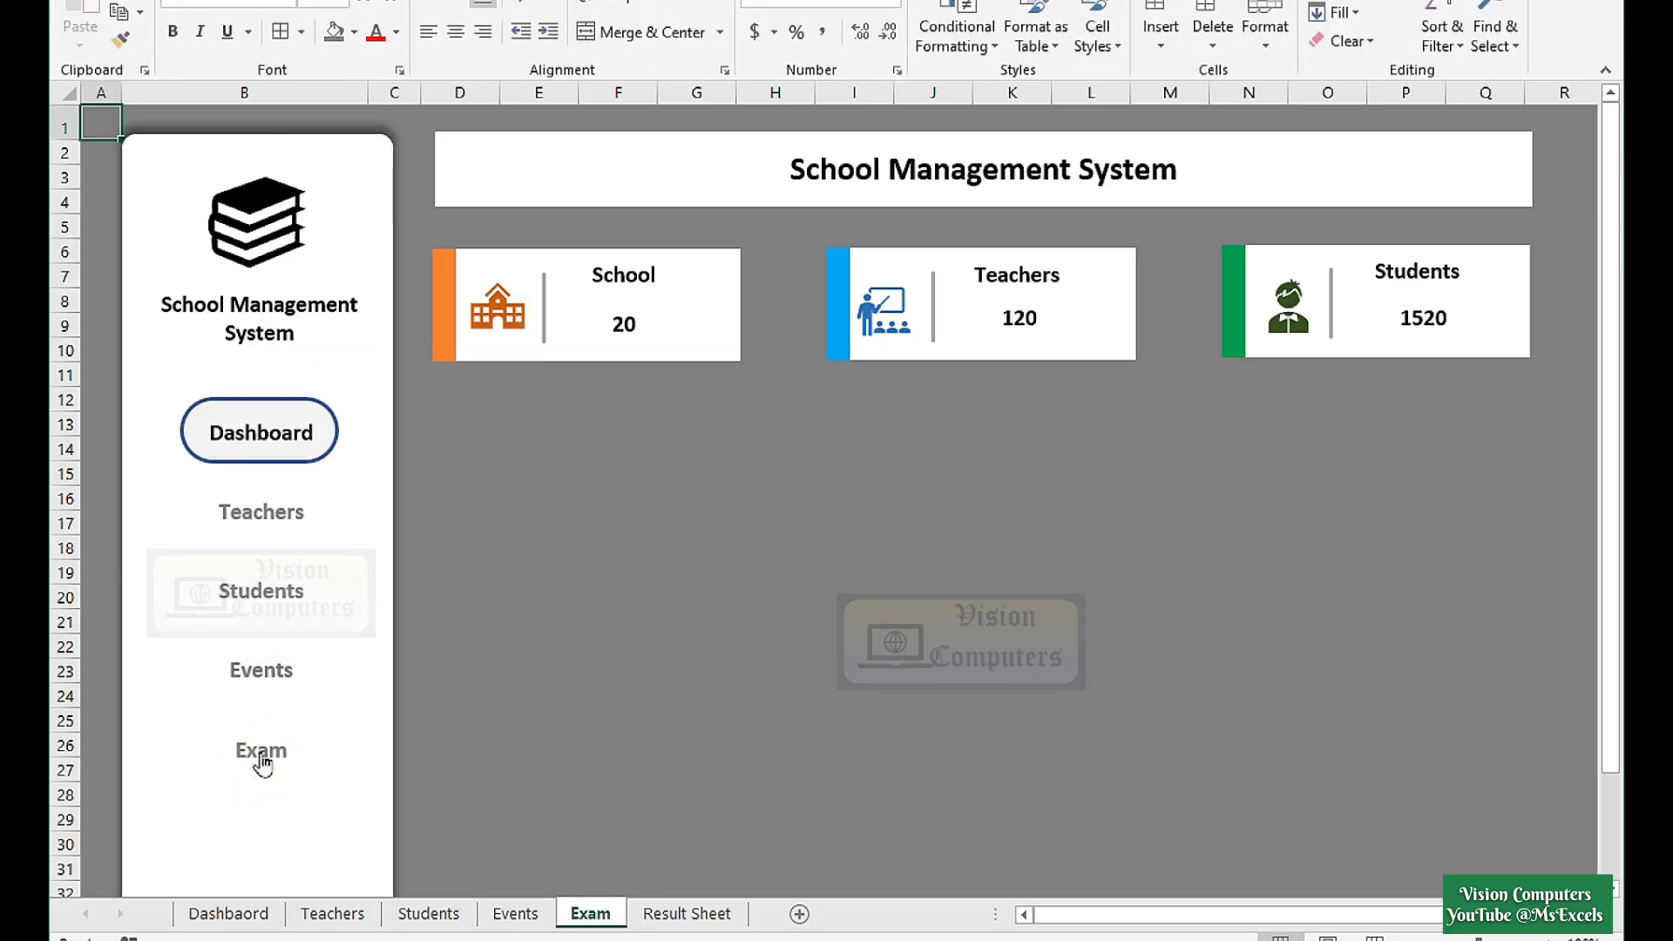
{"action": "left_click_drag", "start_coordinate": [314, 466], "coordinate": [314, 780]}
{"action": "left_click", "coordinate": [248, 749]}
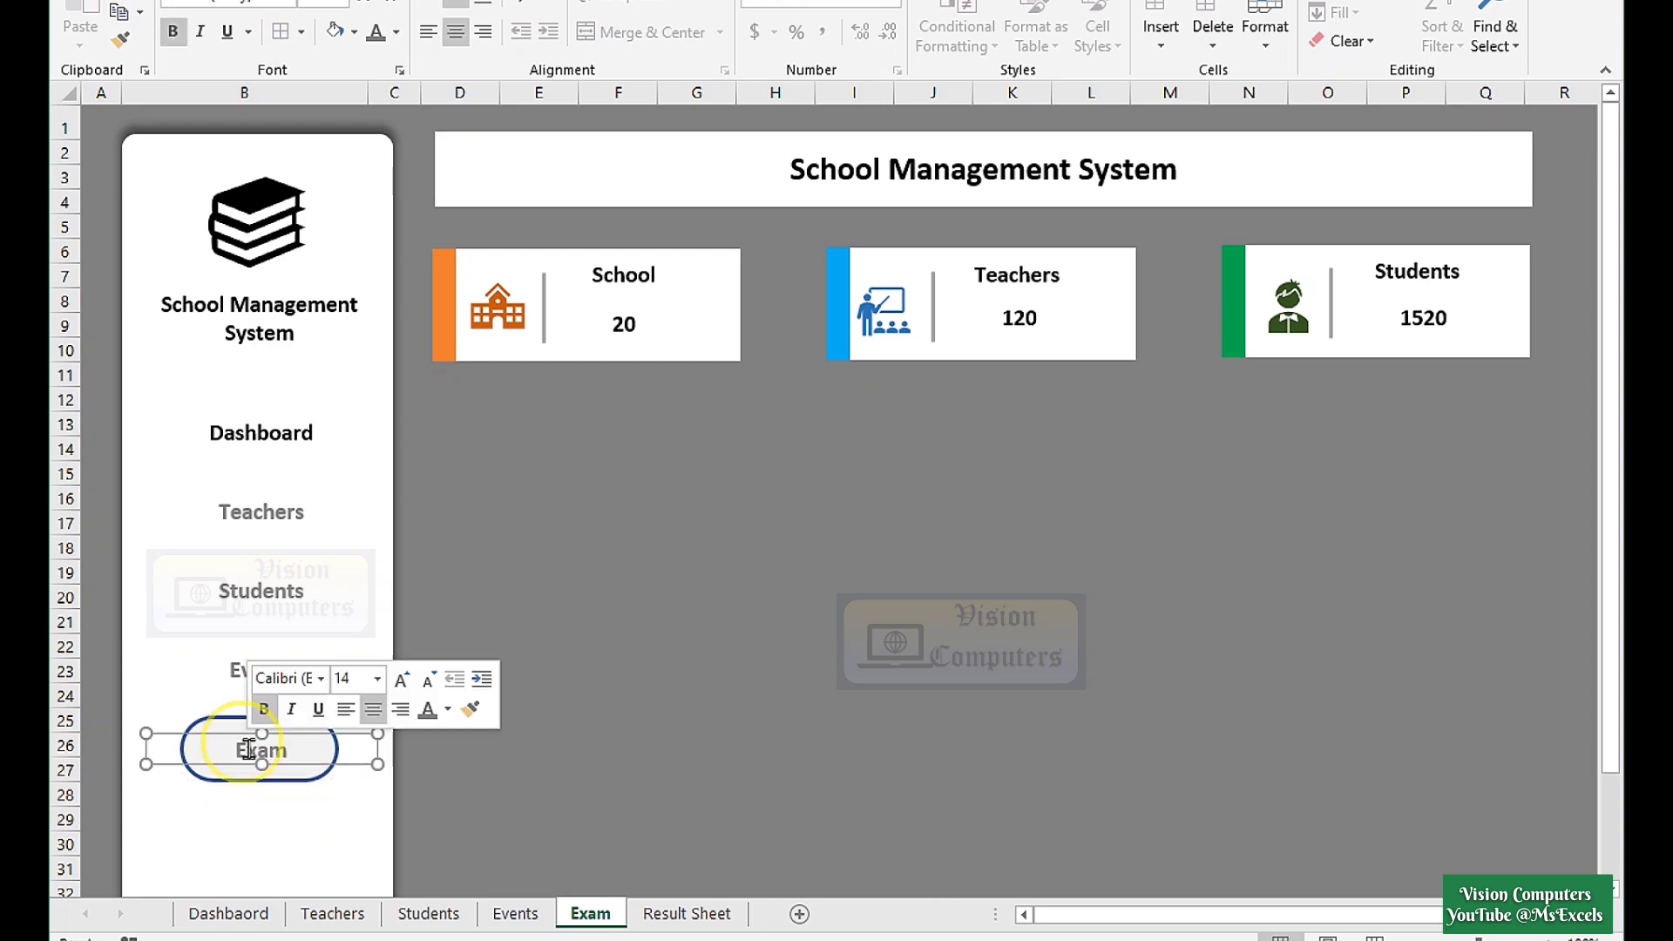
{"action": "left_click", "coordinate": [448, 711]}
{"action": "left_click", "coordinate": [448, 788]}
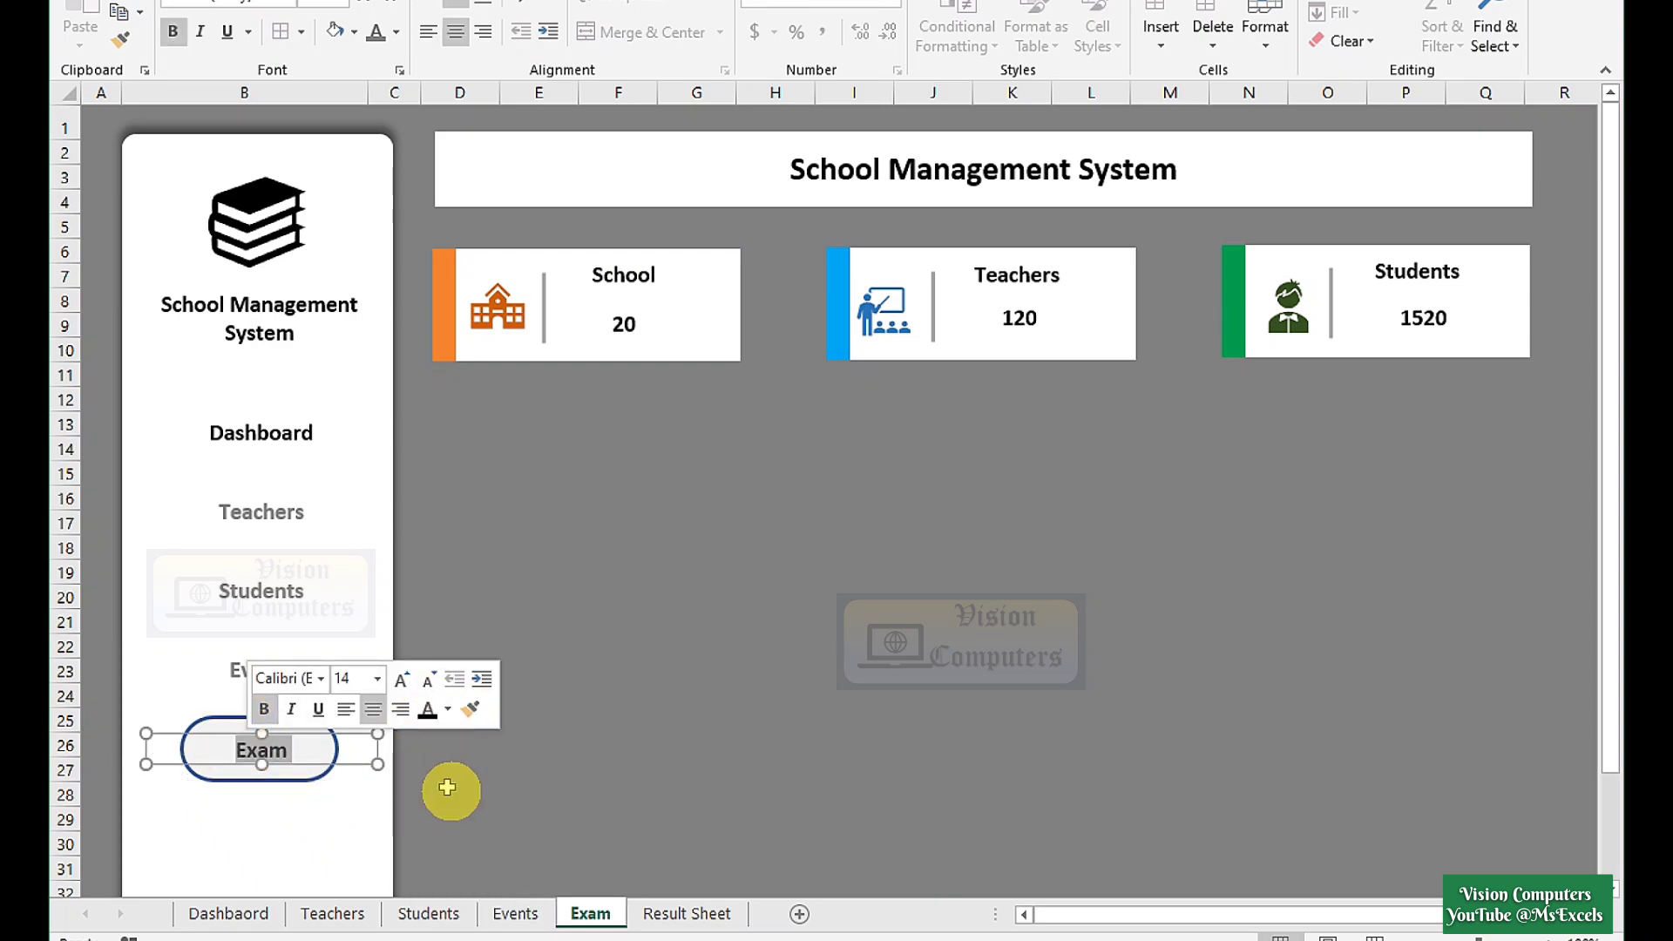
{"action": "left_click", "coordinate": [275, 447]}
{"action": "left_click", "coordinate": [470, 400]}
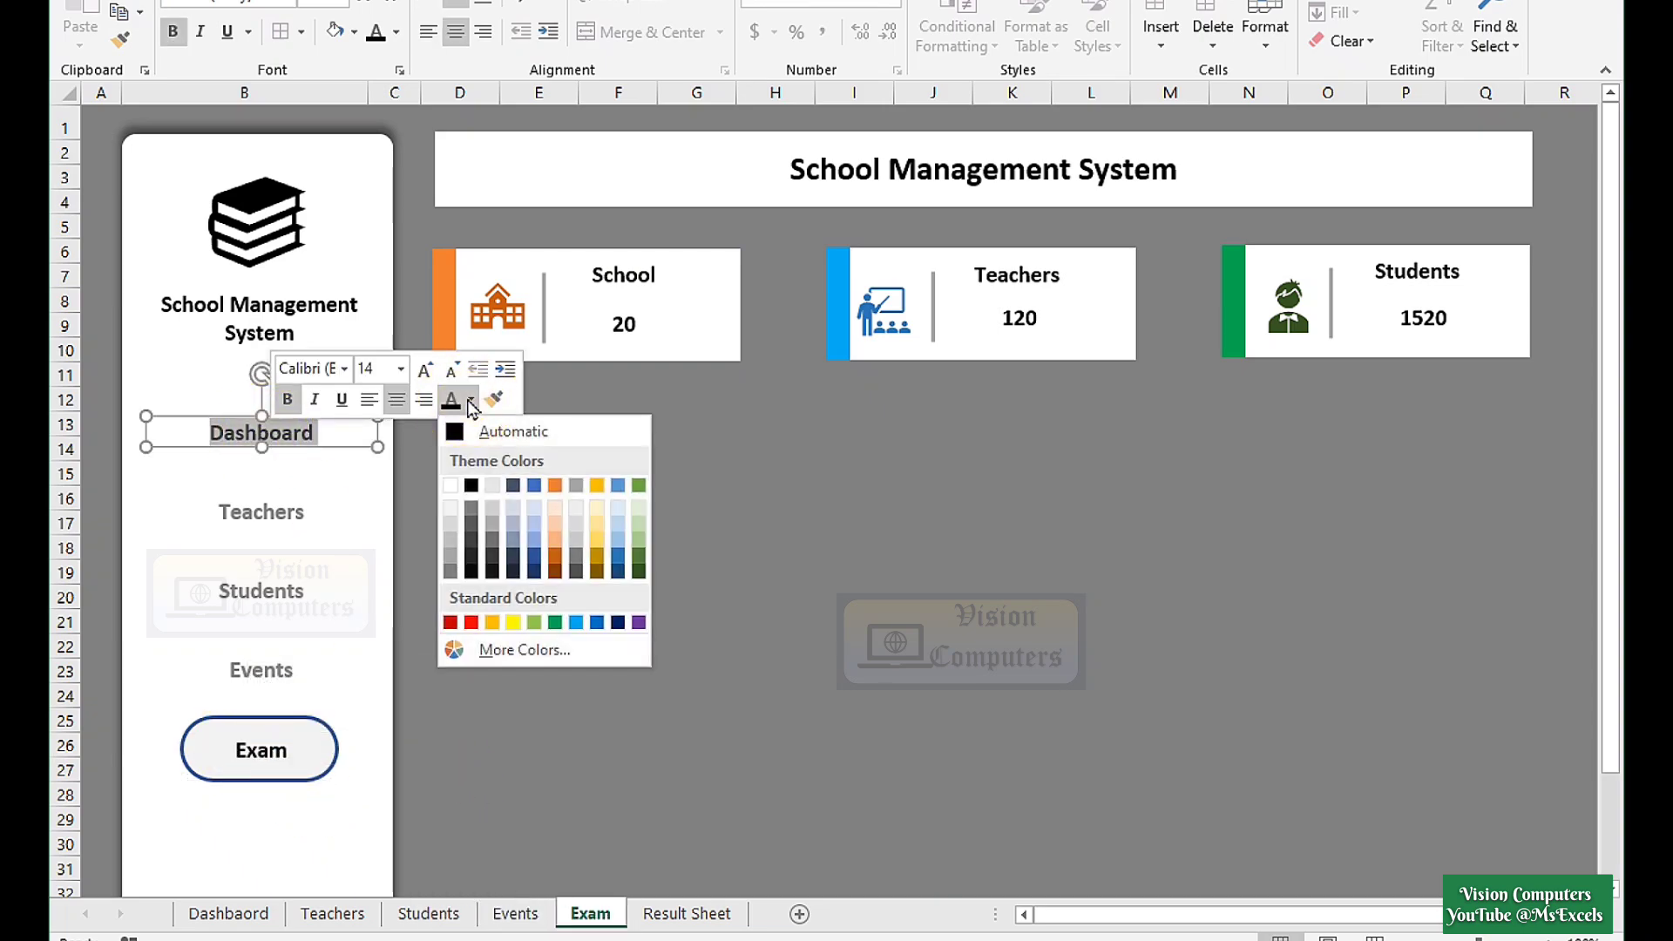
{"action": "left_click", "coordinate": [451, 570]}
{"action": "left_click", "coordinate": [518, 620]}
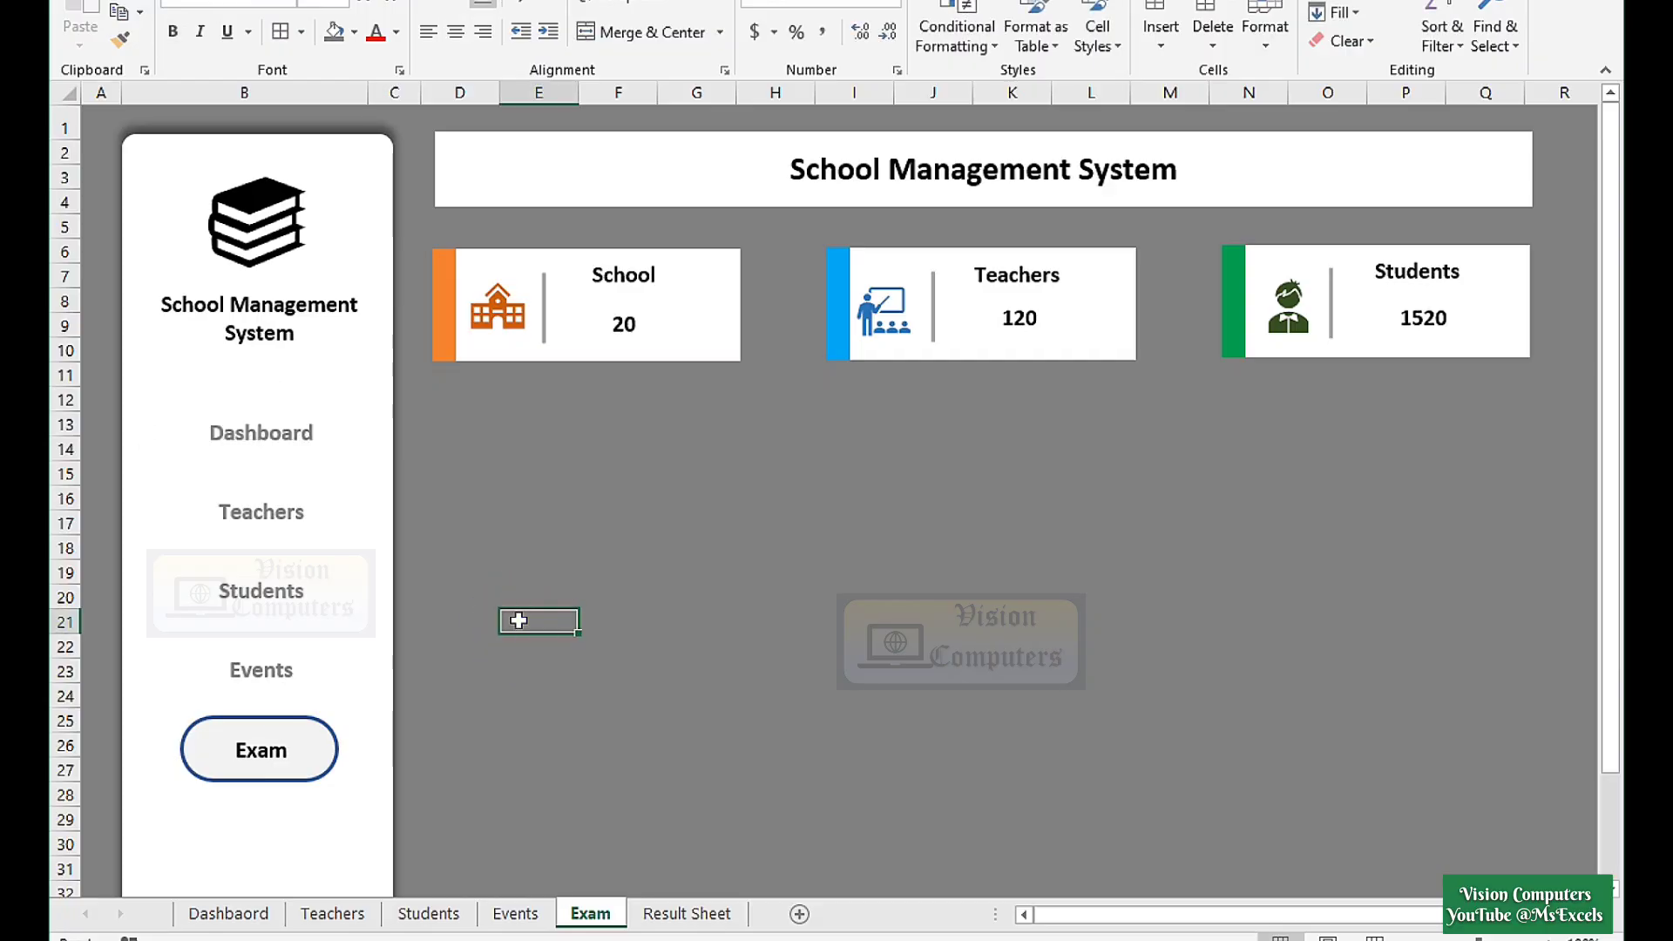
{"action": "left_click", "coordinate": [253, 433]}
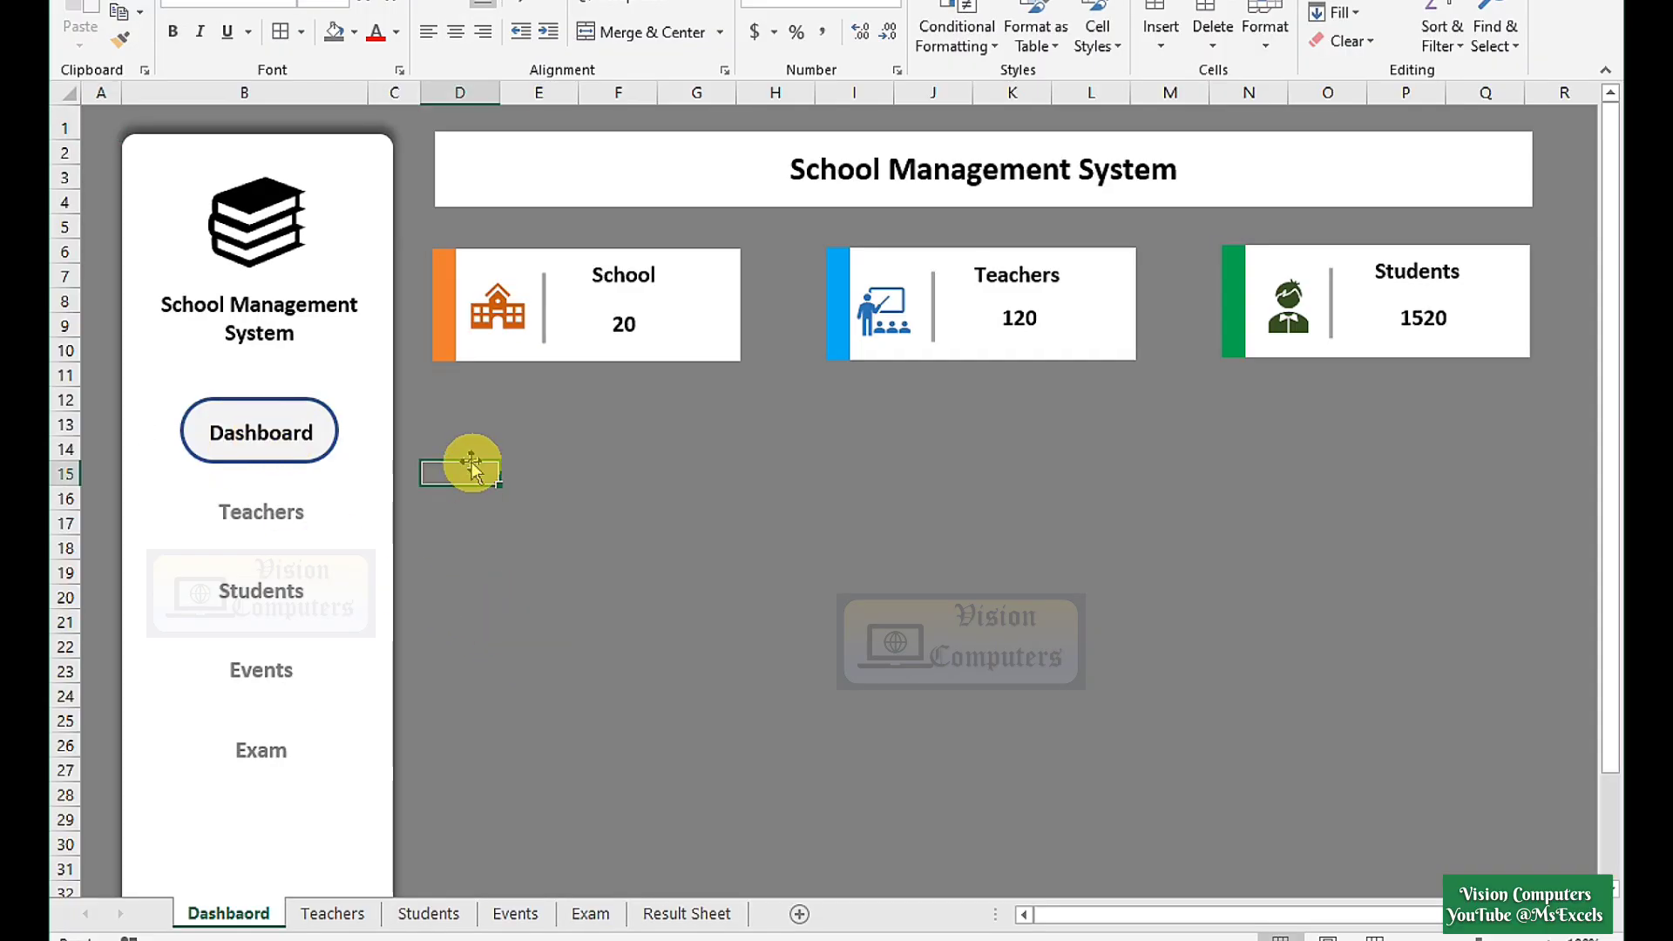
Copy the School card below the KPI cards as a larger white panel with an outer shadow.
{"action": "left_click", "coordinate": [467, 270]}
{"action": "left_click_drag", "start_coordinate": [468, 270], "coordinate": [473, 431]}
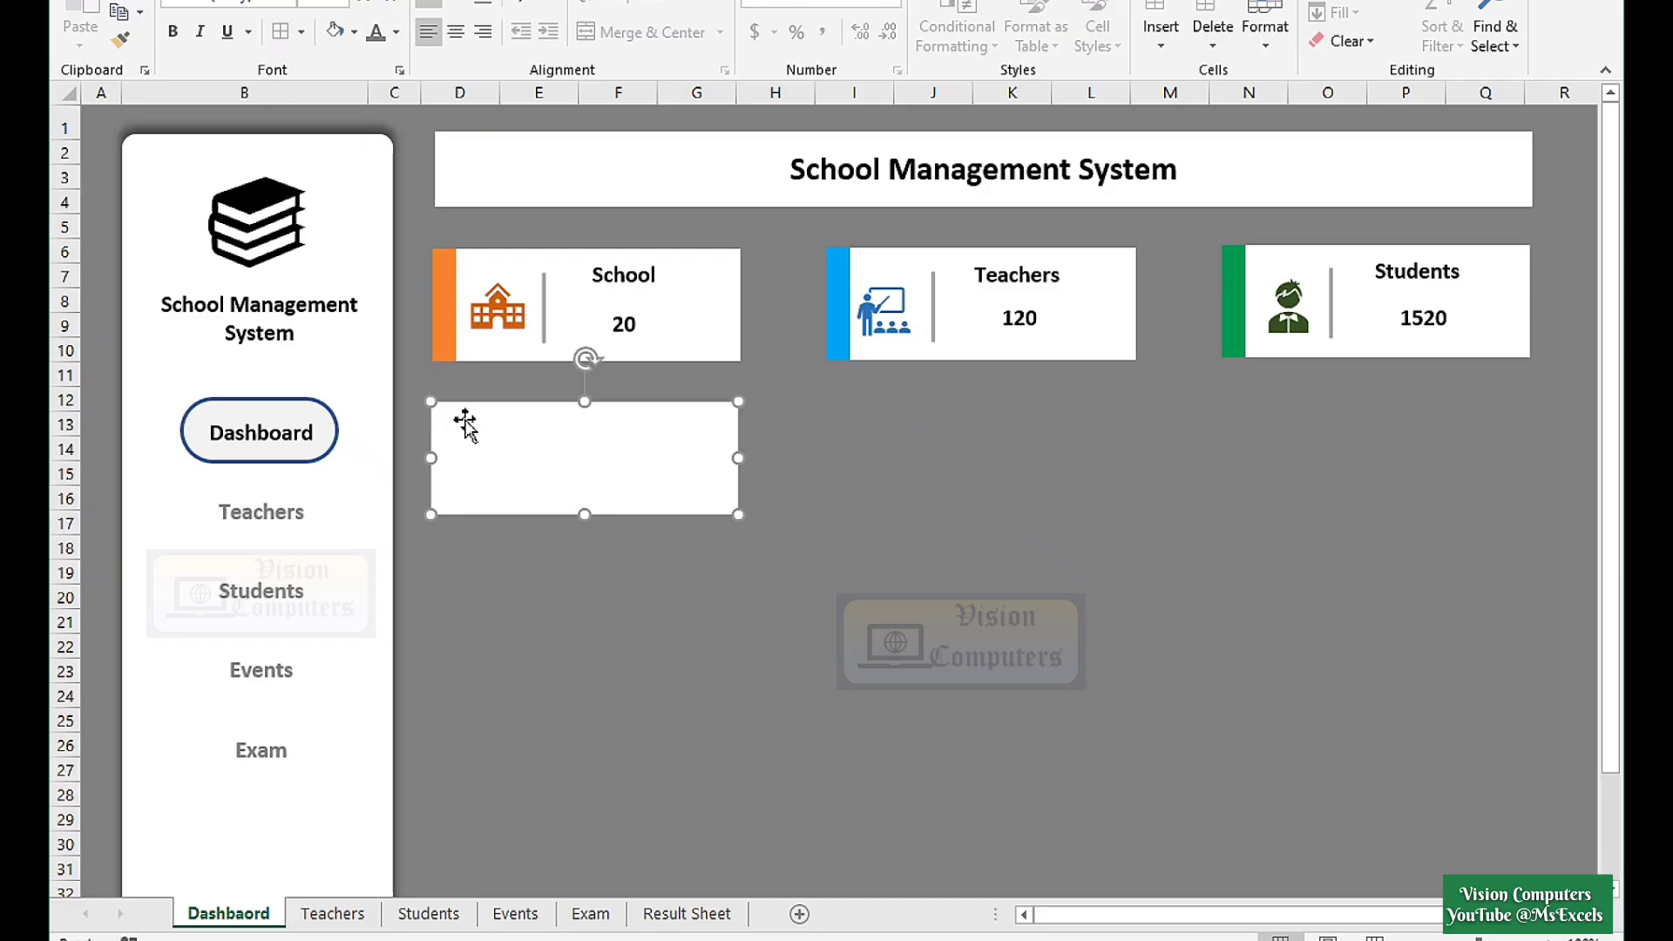
{"action": "left_click_drag", "start_coordinate": [737, 512], "coordinate": [776, 616]}
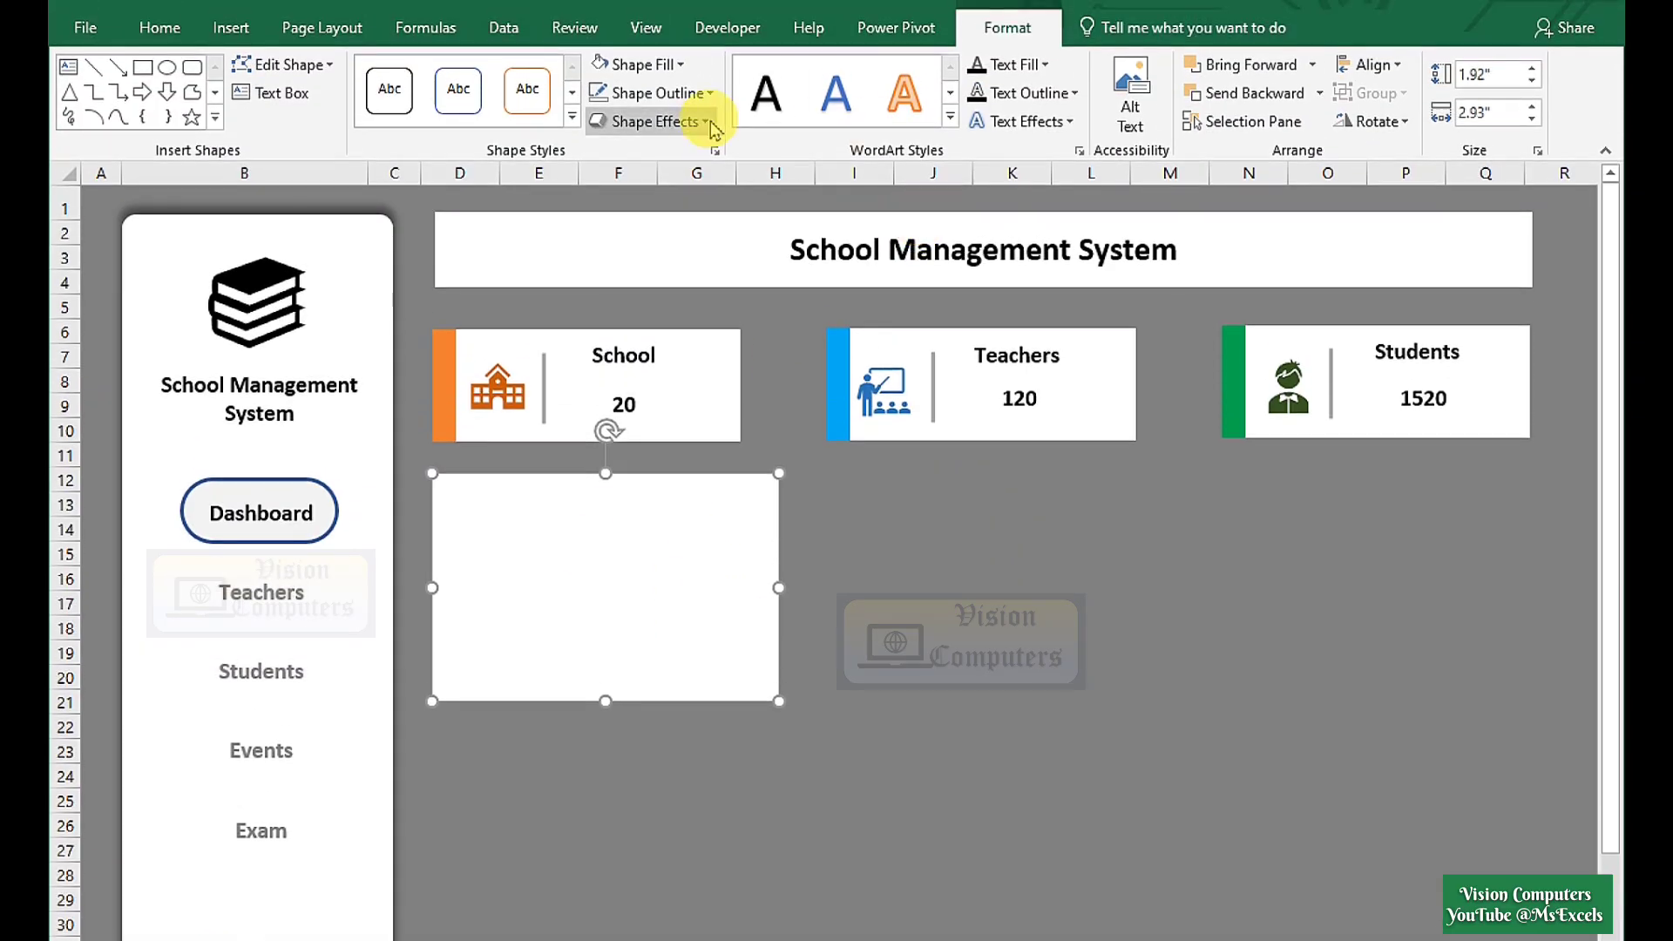
{"action": "left_click", "coordinate": [667, 68]}
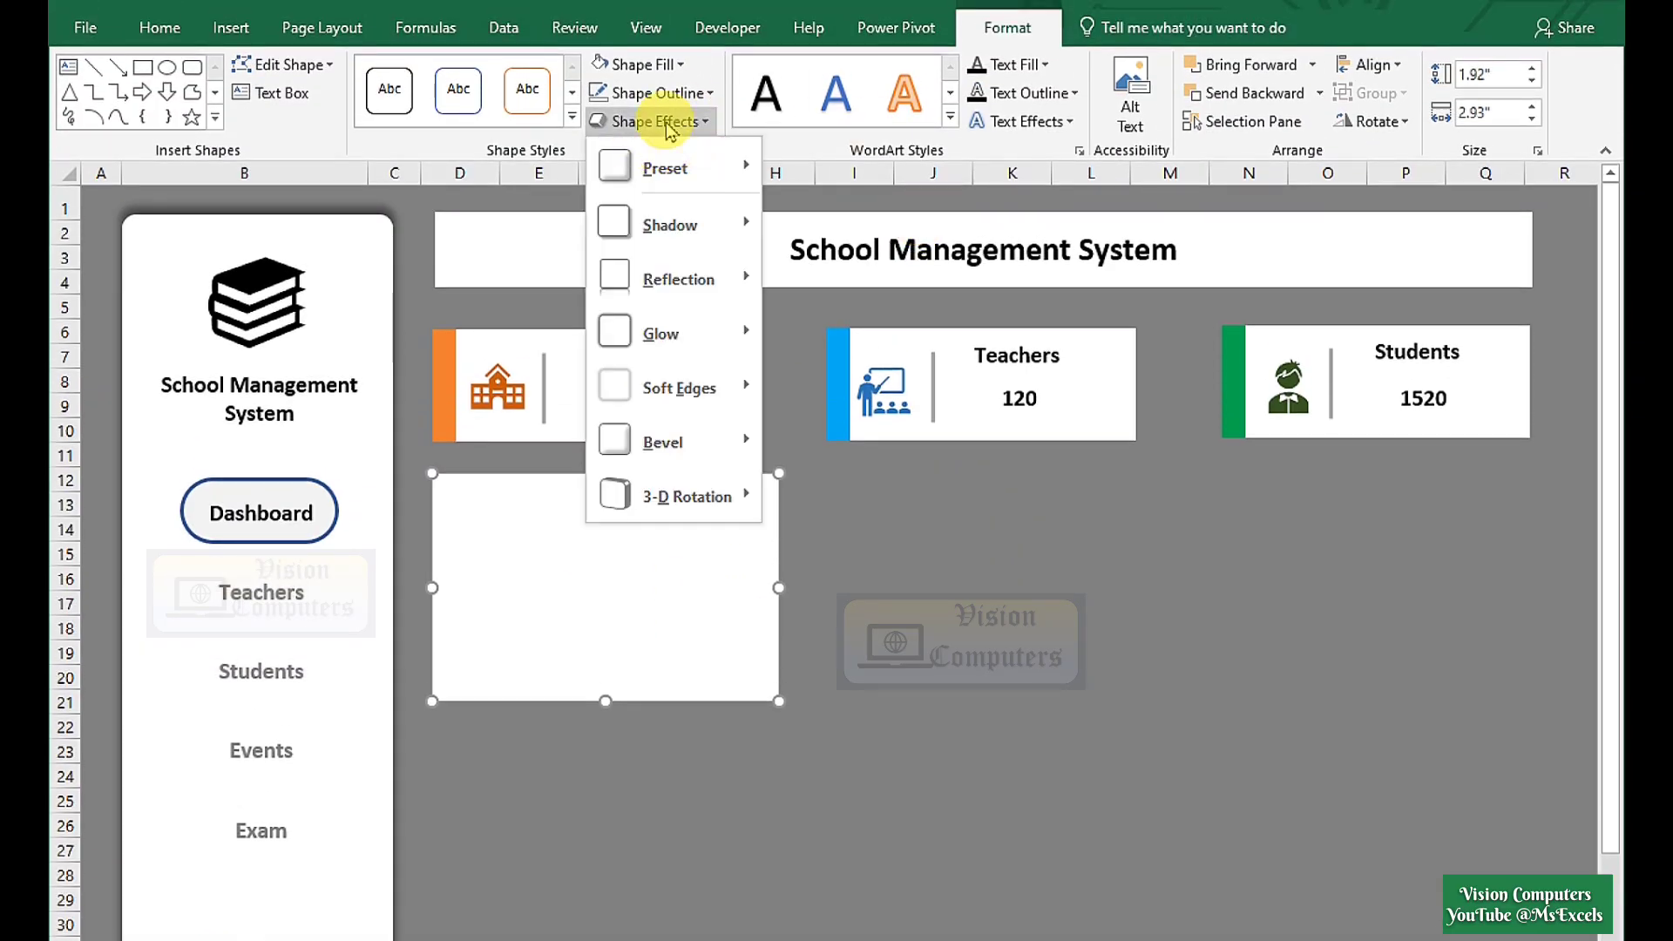
{"action": "mouse_move", "coordinate": [667, 227]}
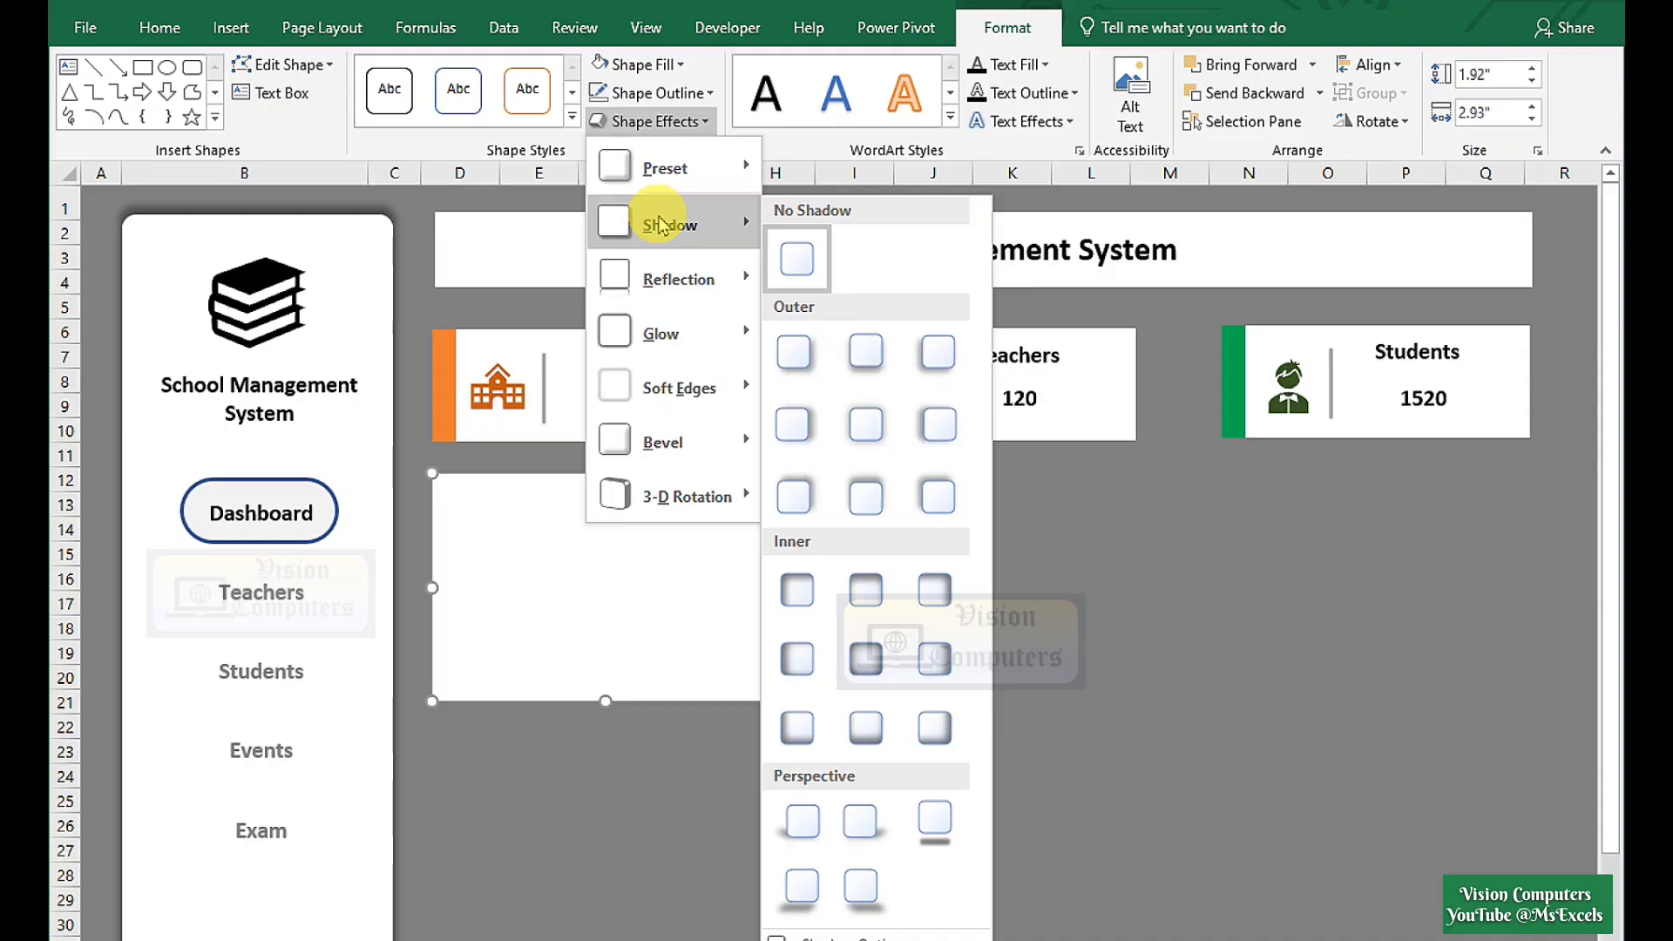
{"action": "left_click", "coordinate": [867, 427]}
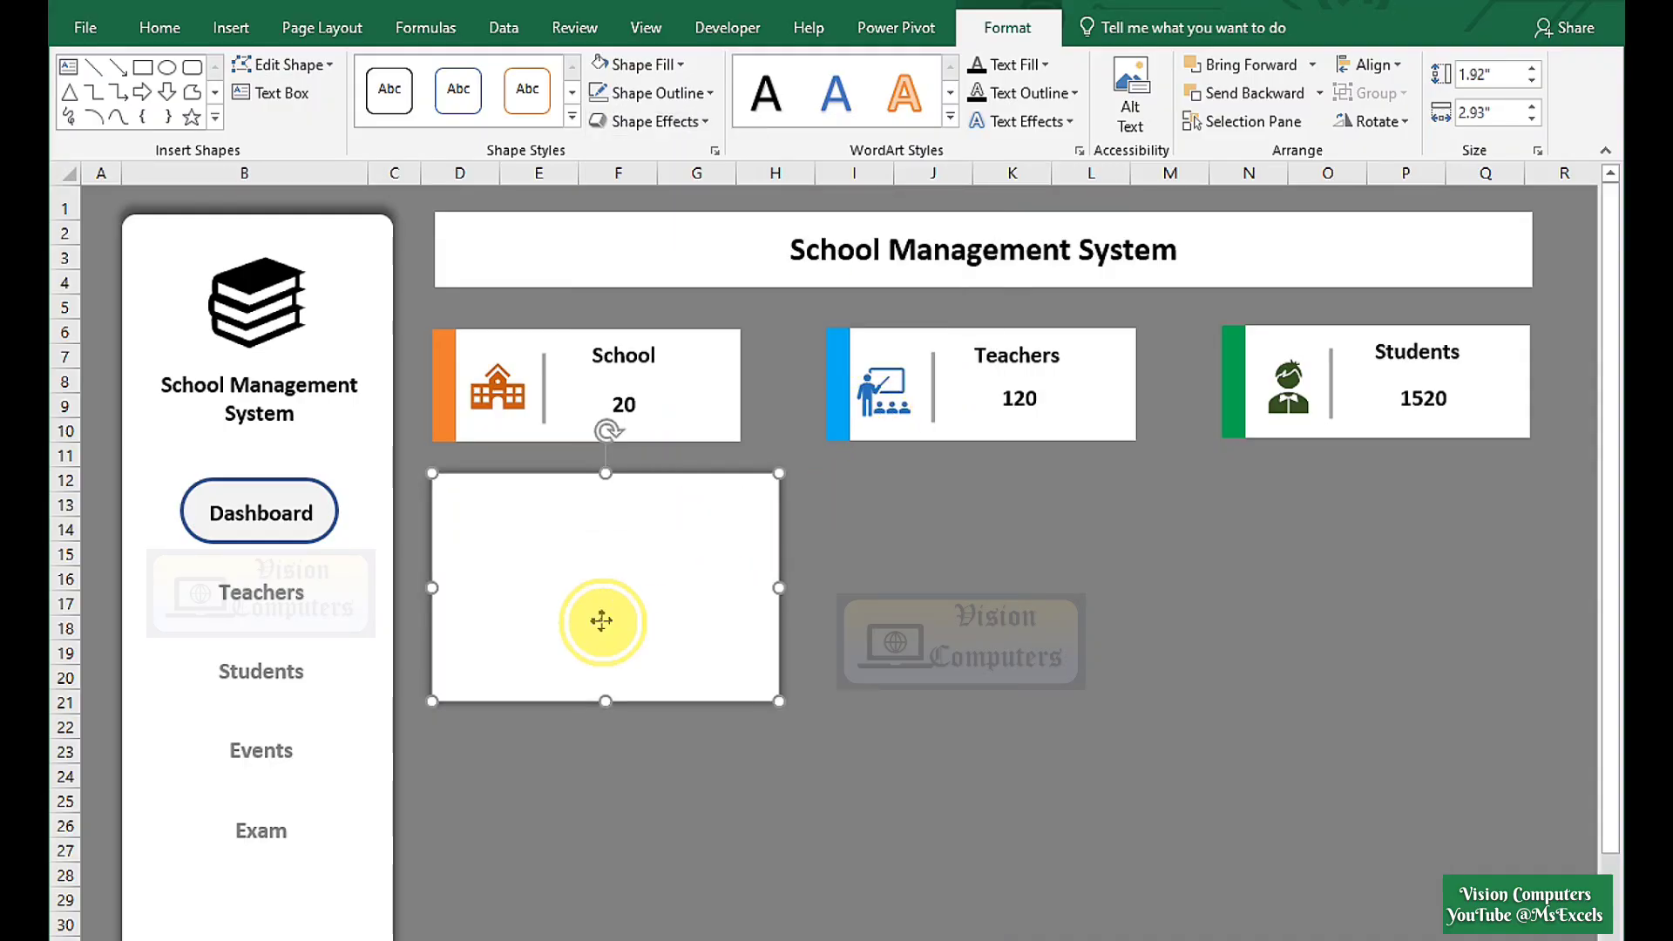
Copy the panel to the right and stretch the rightmost one to 4.49" tall by 2.93" wide.
{"action": "left_click_drag", "start_coordinate": [601, 621], "coordinate": [1371, 926]}
{"action": "left_click", "coordinate": [1199, 586]}
{"action": "left_click", "coordinate": [1313, 675]}
{"action": "scroll", "coordinate": [1299, 758], "scroll_direction": "up", "scroll_amount": 1}
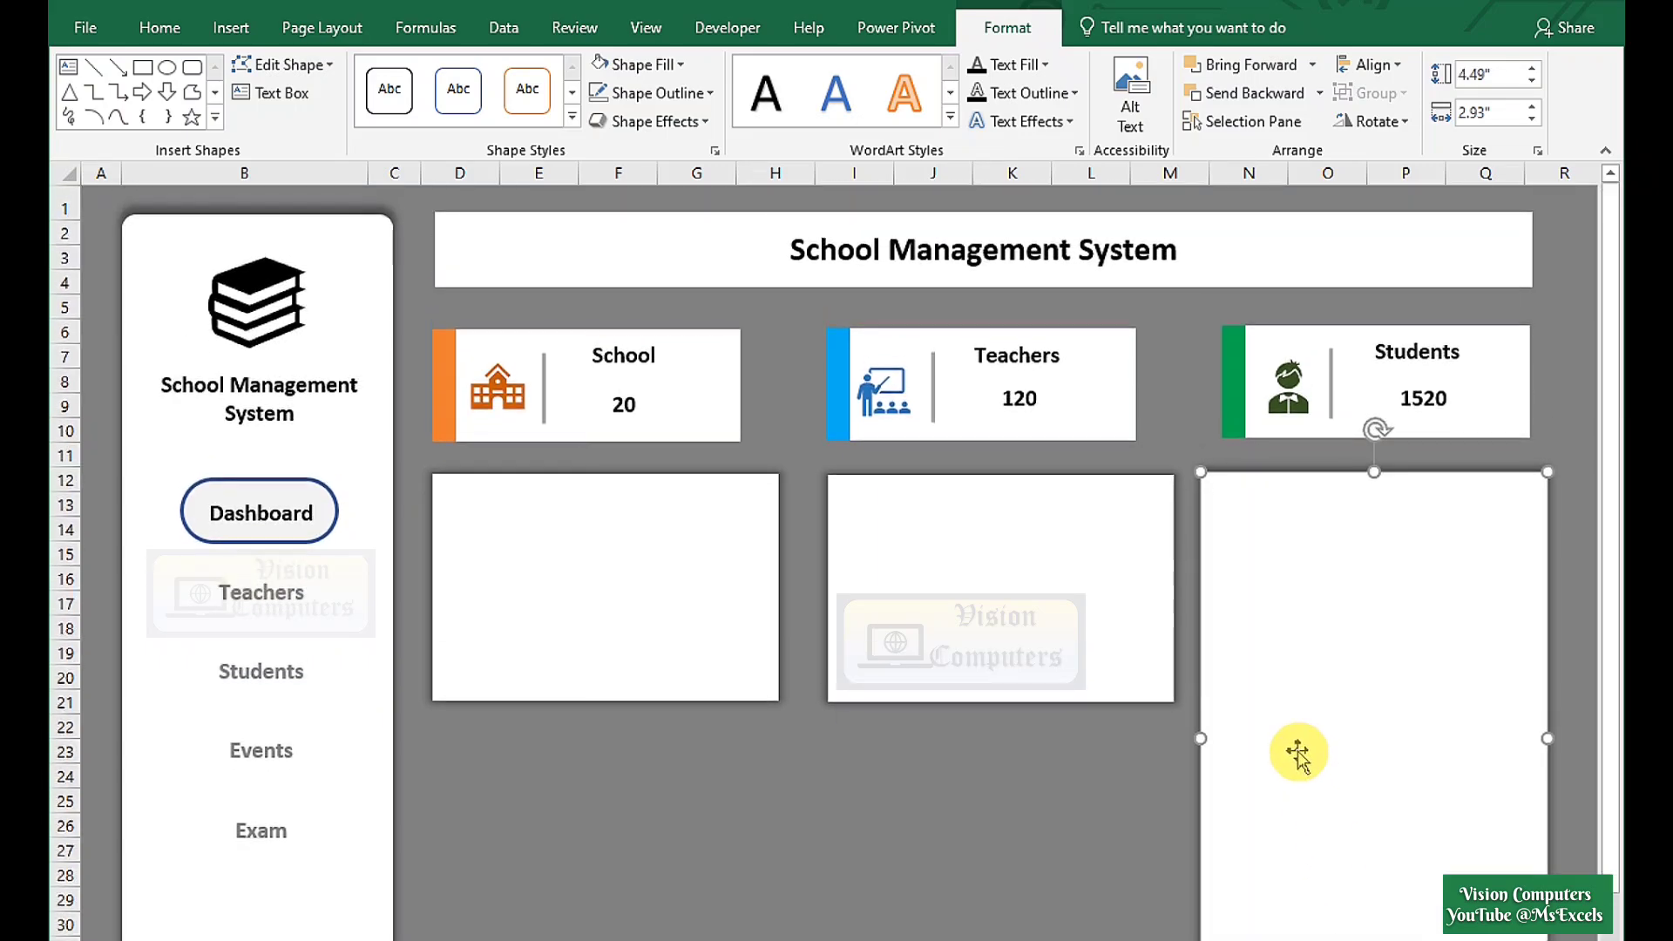
{"action": "left_click", "coordinate": [159, 29]}
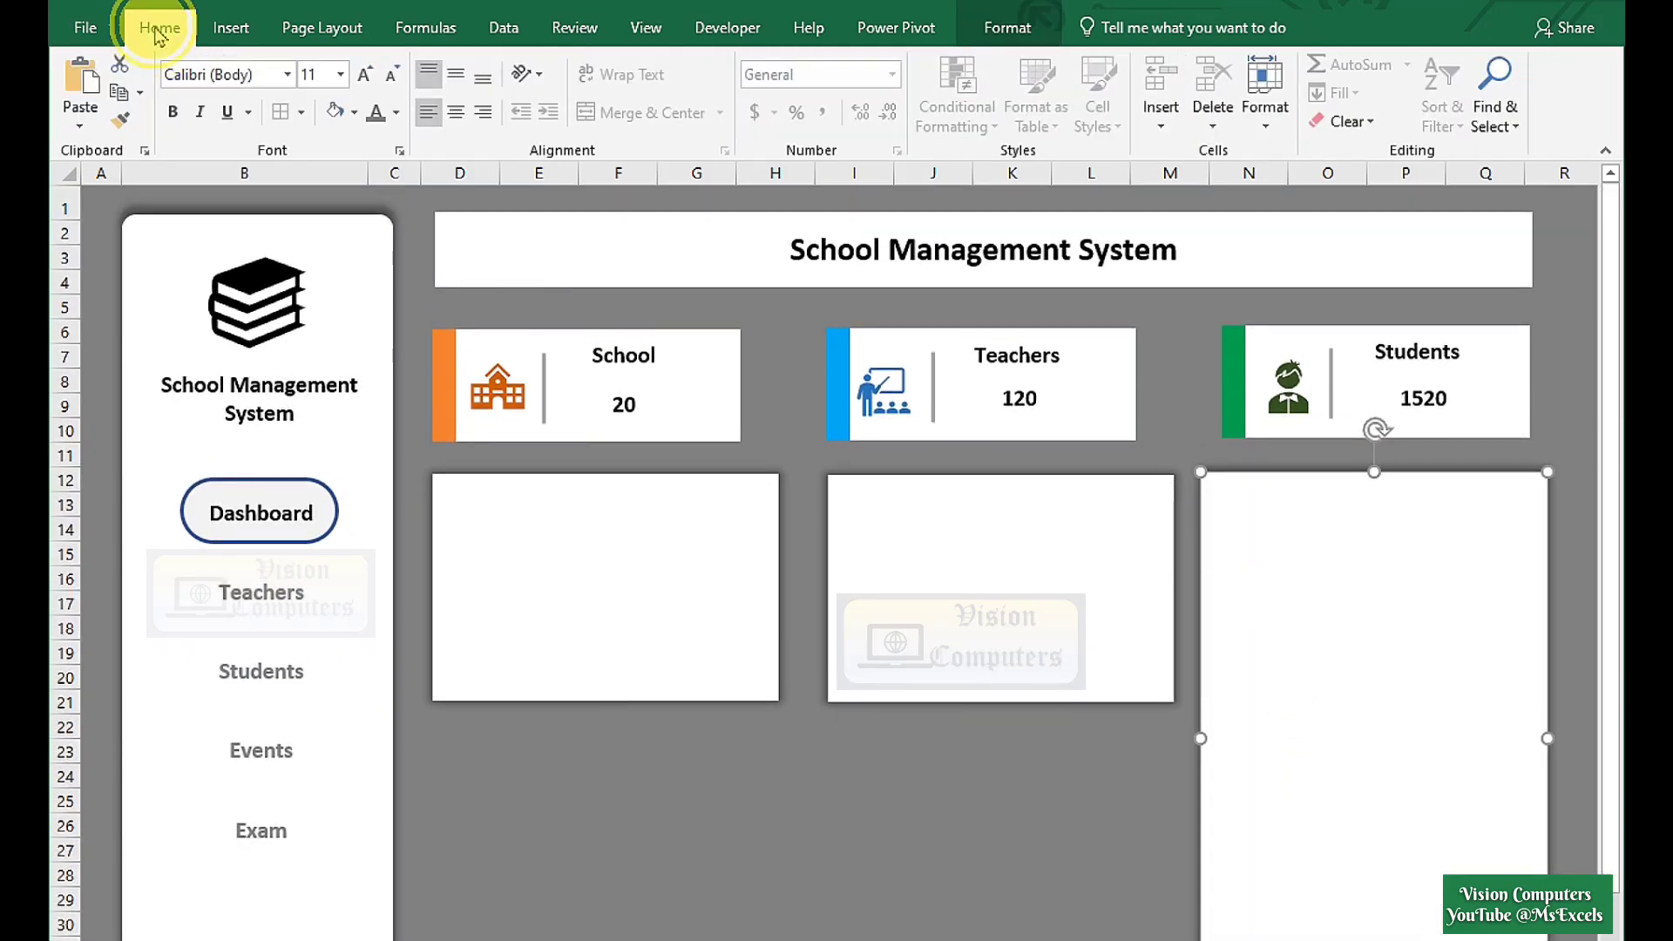
Copy the left panel downward and enlarge it into a wide panel beneath the two left panels.
{"action": "double_click", "coordinate": [158, 29]}
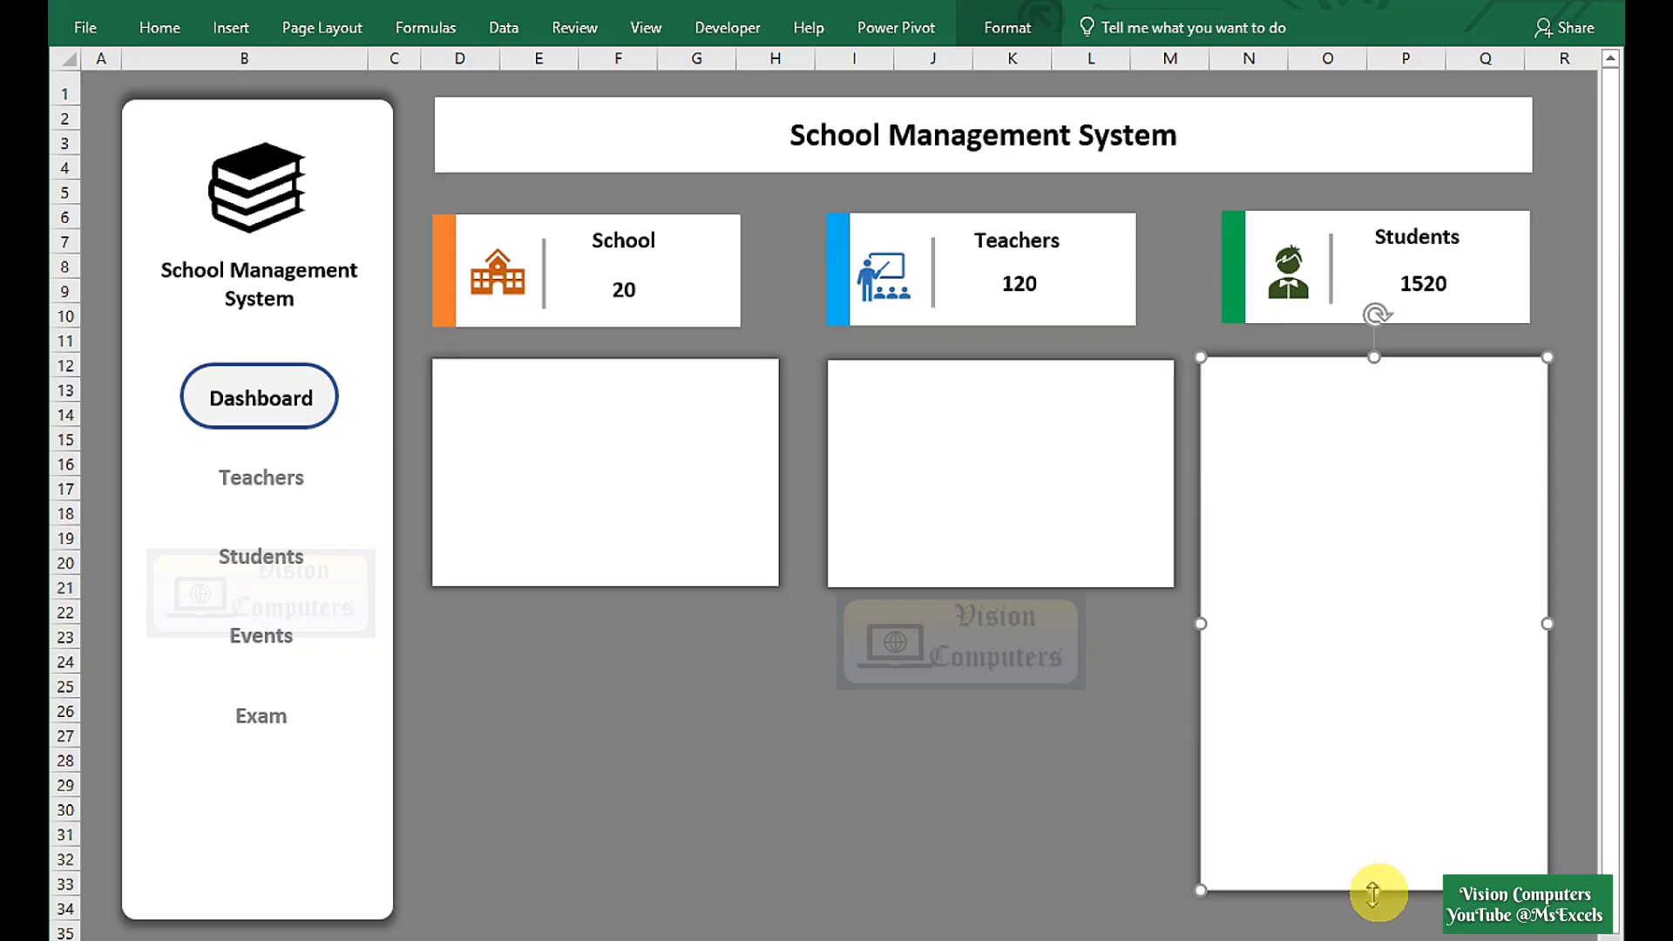
{"action": "left_click", "coordinate": [486, 485]}
{"action": "left_click_drag", "start_coordinate": [485, 485], "coordinate": [532, 740]}
{"action": "left_click_drag", "start_coordinate": [603, 842], "coordinate": [605, 911]}
{"action": "left_click_drag", "start_coordinate": [776, 769], "coordinate": [1182, 826]}
Give the School, Teachers and Students cards an outer shadow and trim the tall right panel slightly.
{"action": "left_click", "coordinate": [741, 535]}
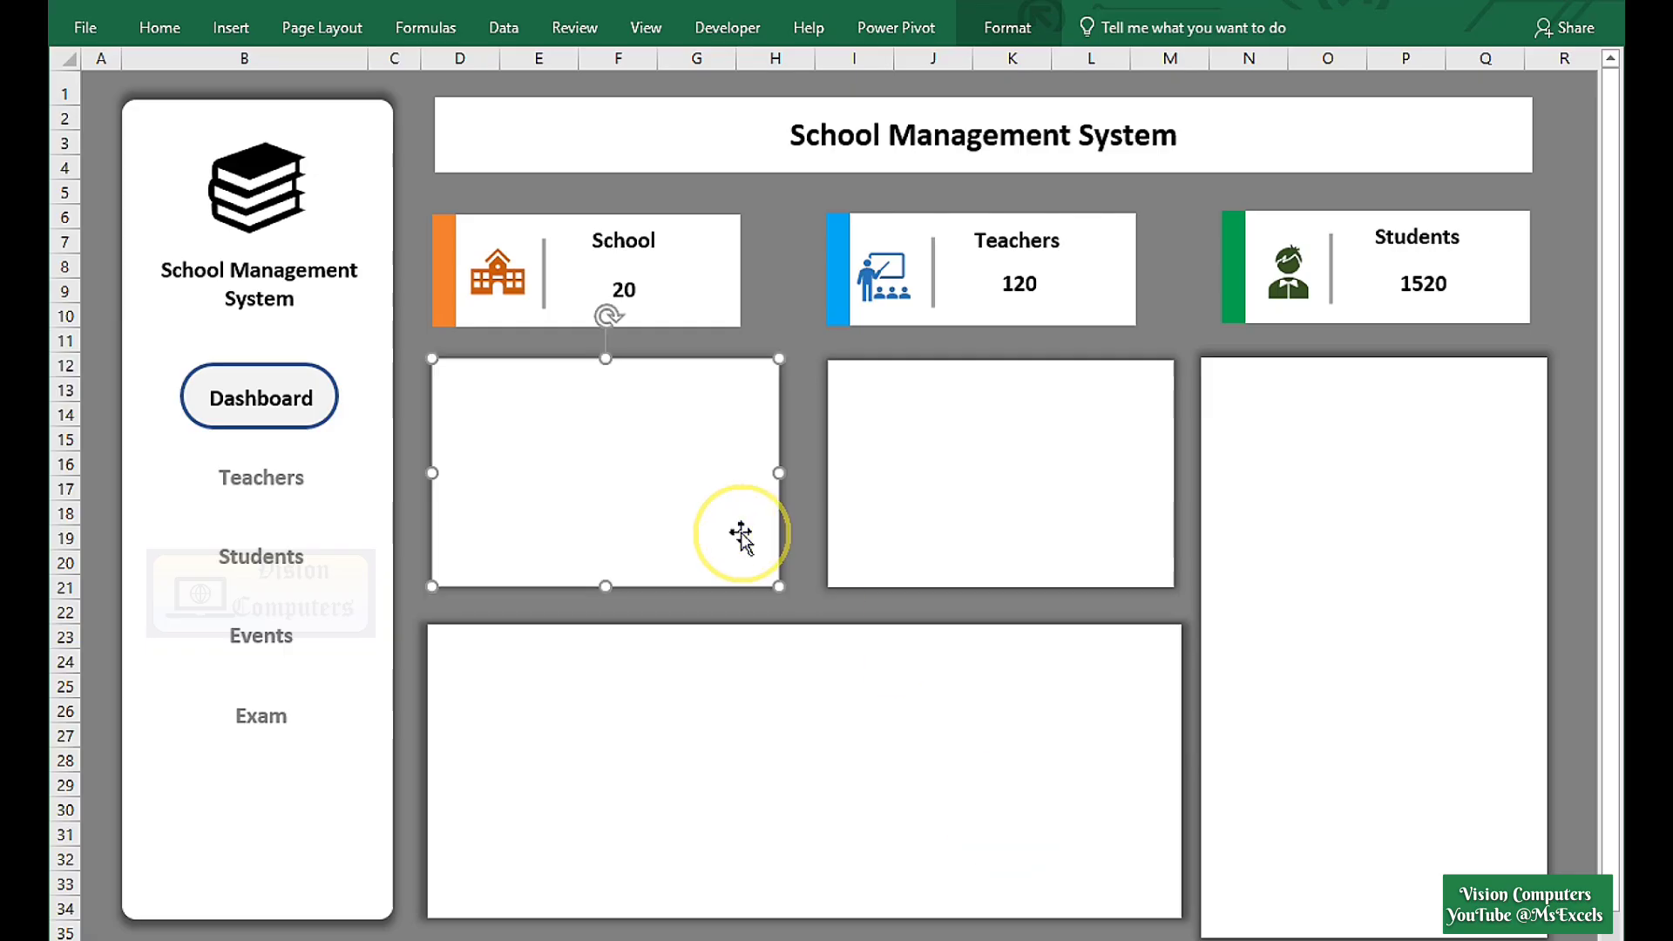
{"action": "left_click", "coordinate": [941, 537]}
{"action": "left_click", "coordinate": [1359, 777]}
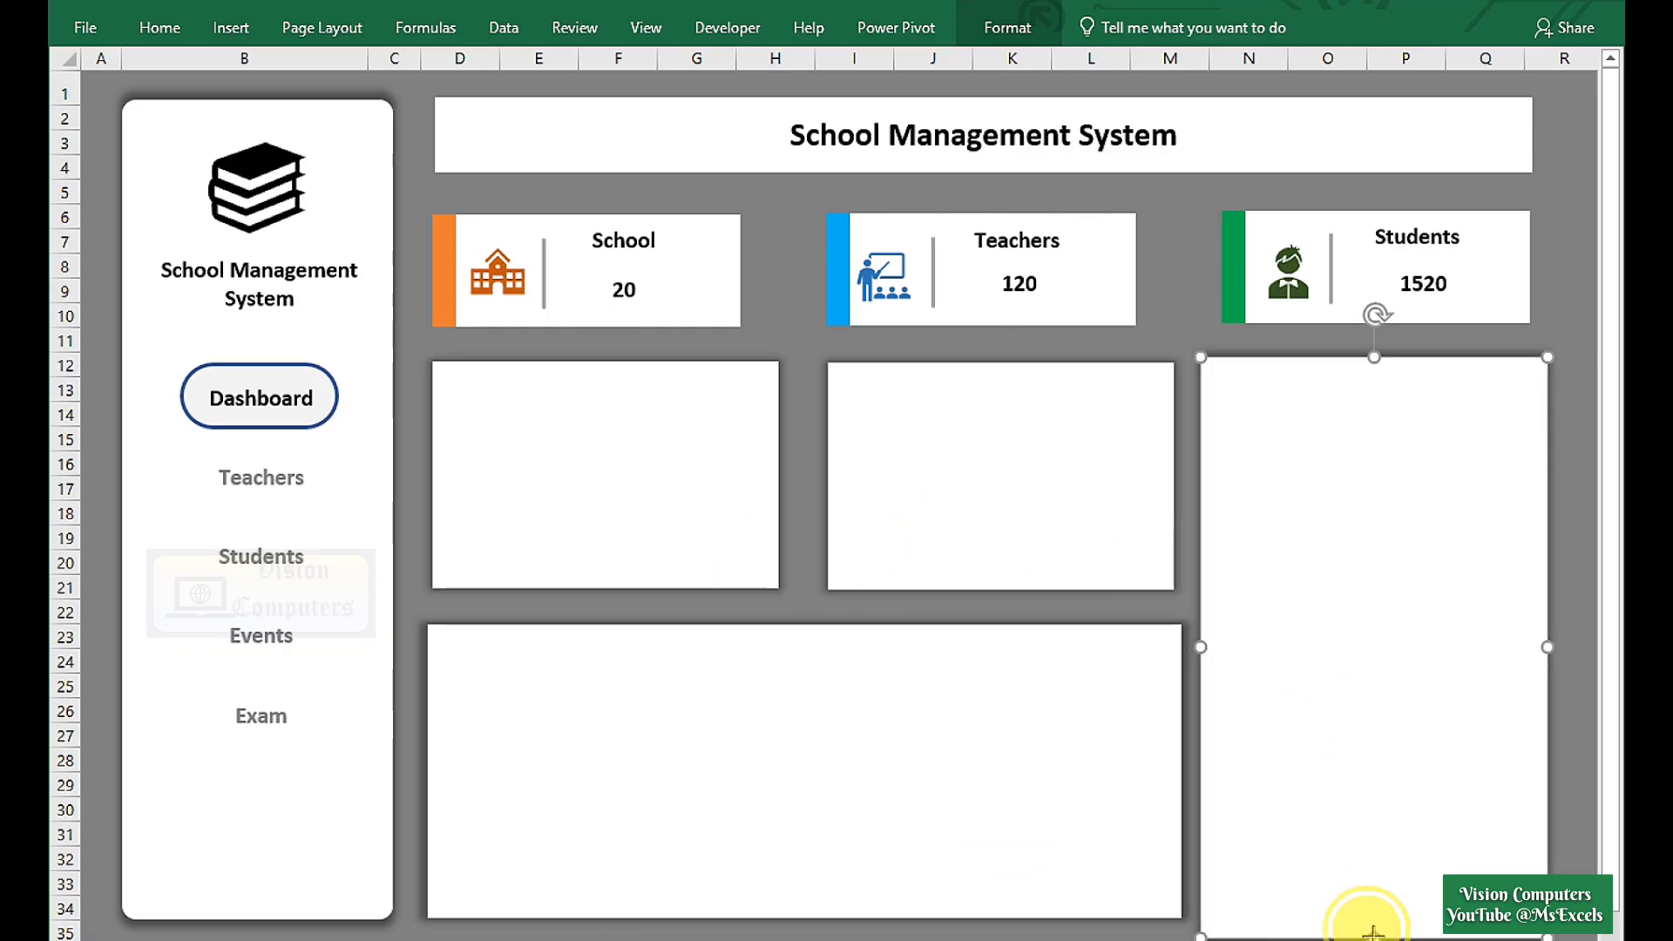
{"action": "left_click", "coordinate": [471, 231]}
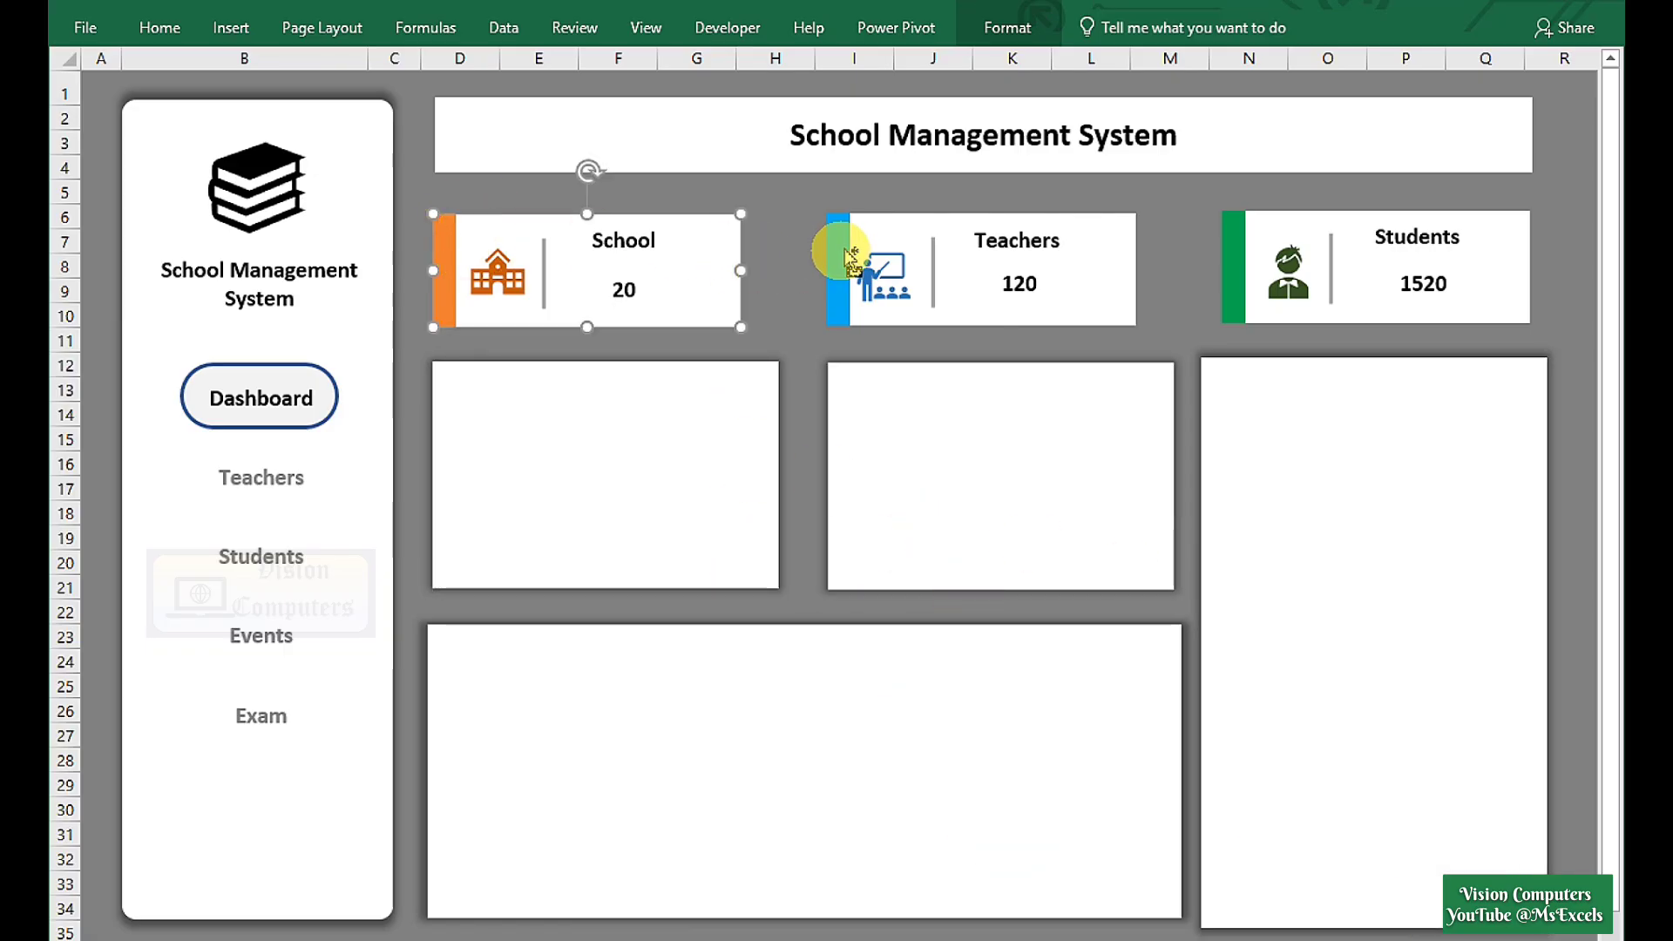
{"action": "left_click", "coordinate": [861, 224], "text": "ctrl"}
{"action": "left_click", "coordinate": [1268, 244], "text": "ctrl"}
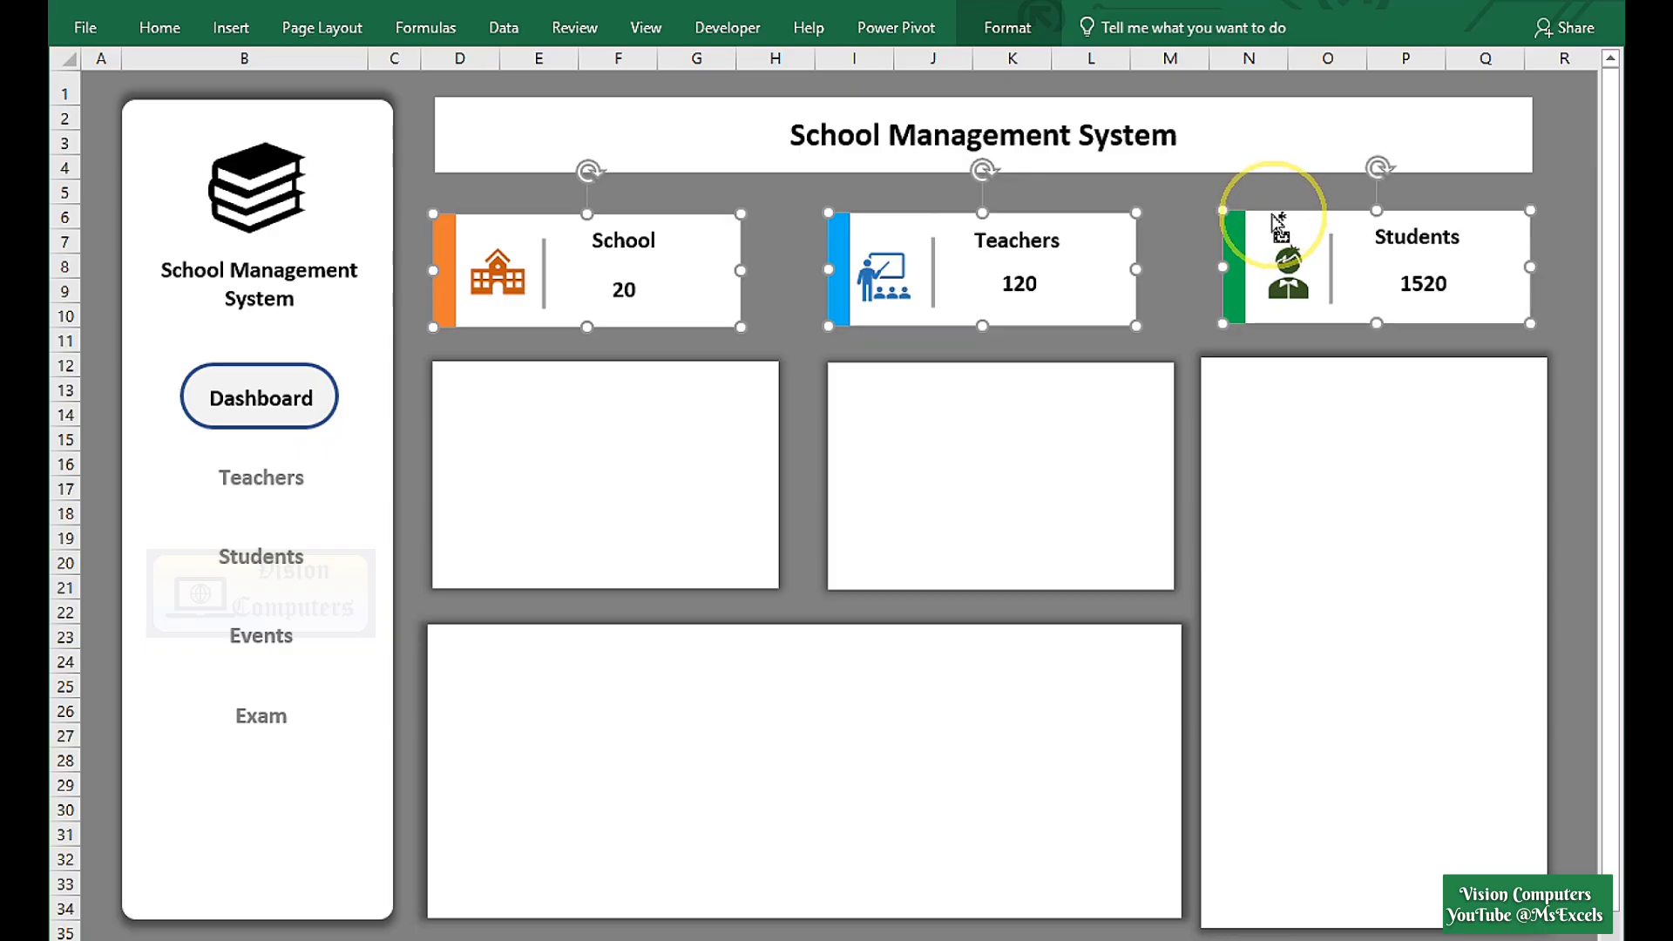
{"action": "left_click", "coordinate": [1008, 28]}
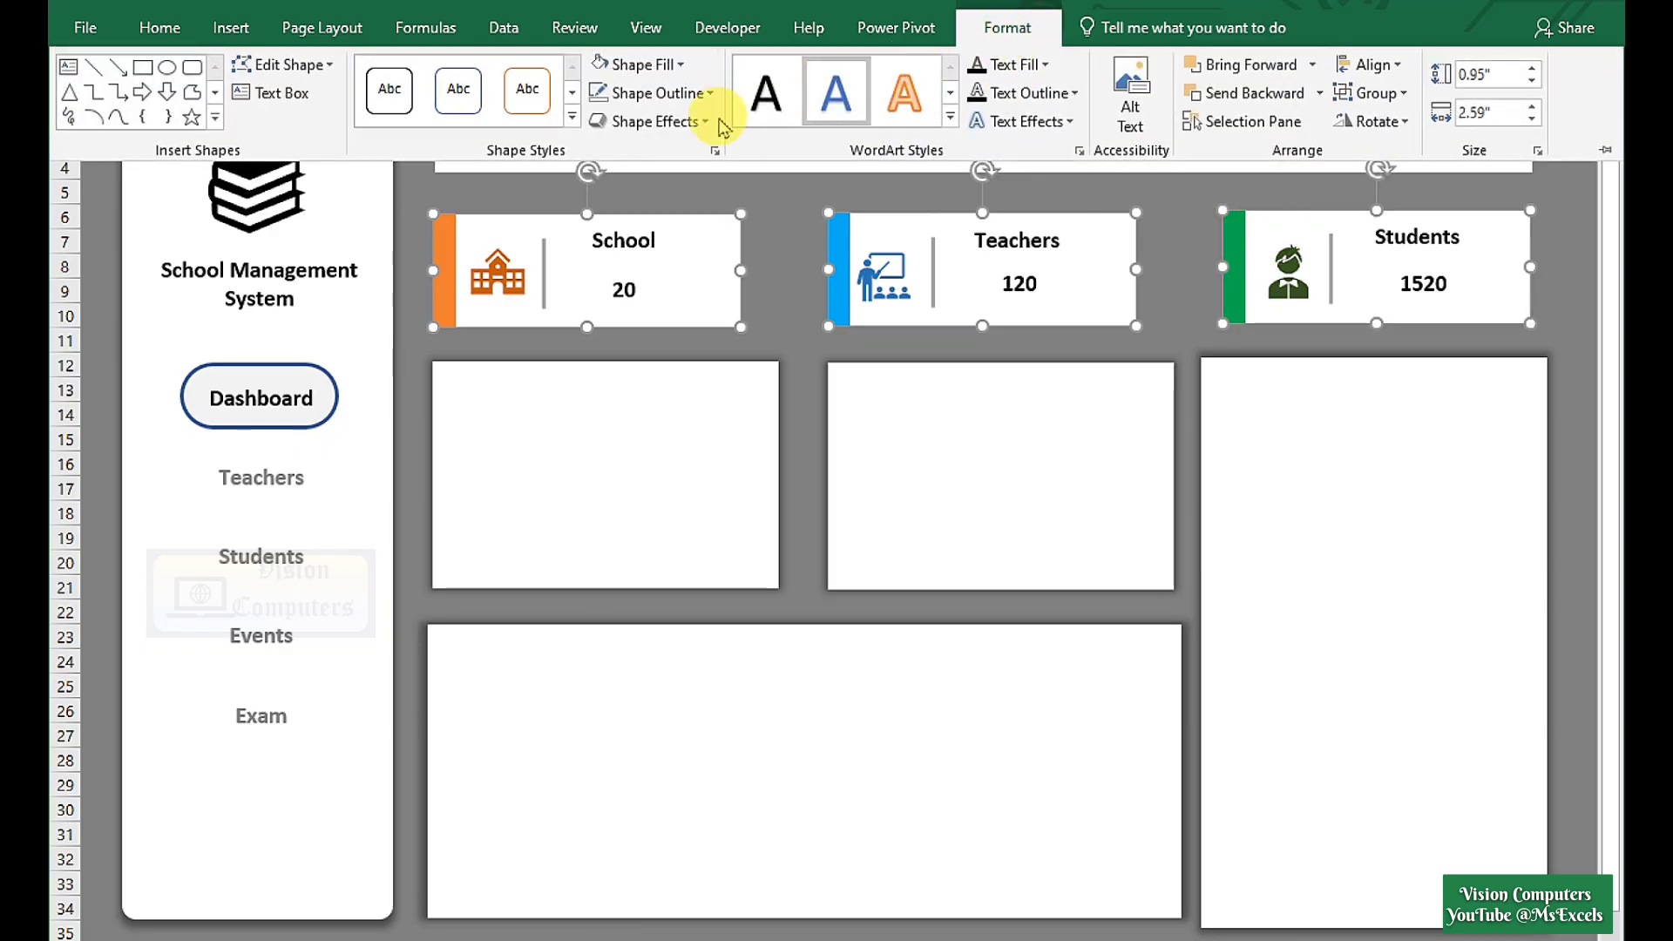
{"action": "left_click", "coordinate": [628, 121]}
{"action": "mouse_move", "coordinate": [636, 244]}
{"action": "left_click", "coordinate": [868, 440]}
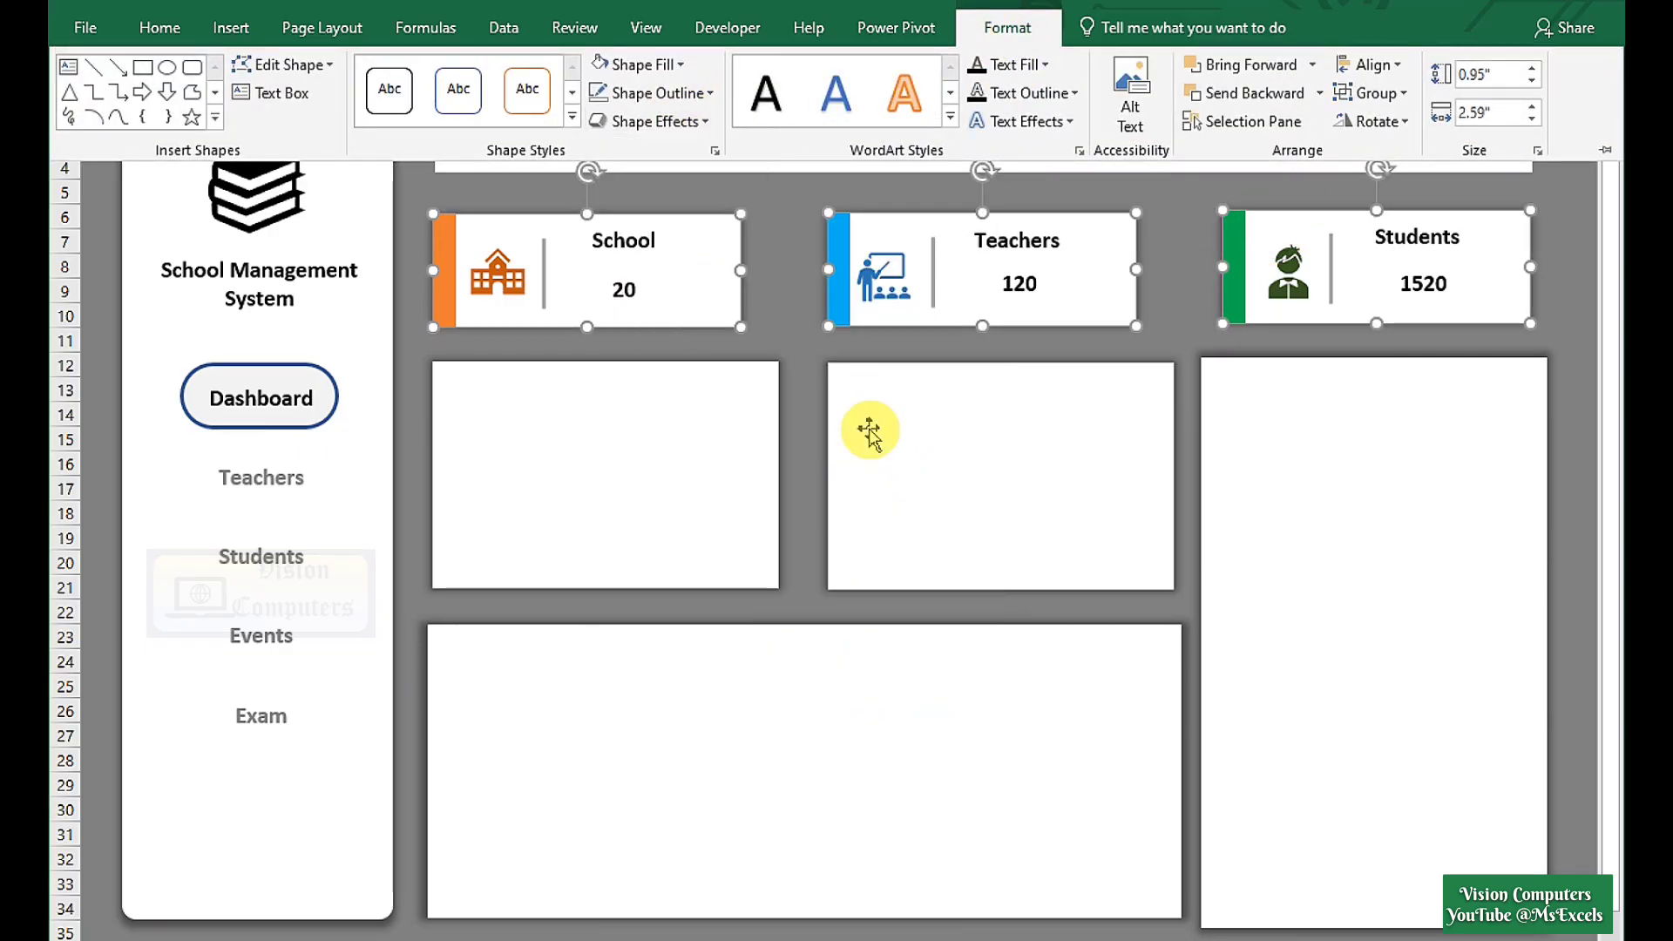
{"action": "left_click", "coordinate": [1326, 912]}
{"action": "left_click_drag", "start_coordinate": [1374, 928], "coordinate": [1374, 921]}
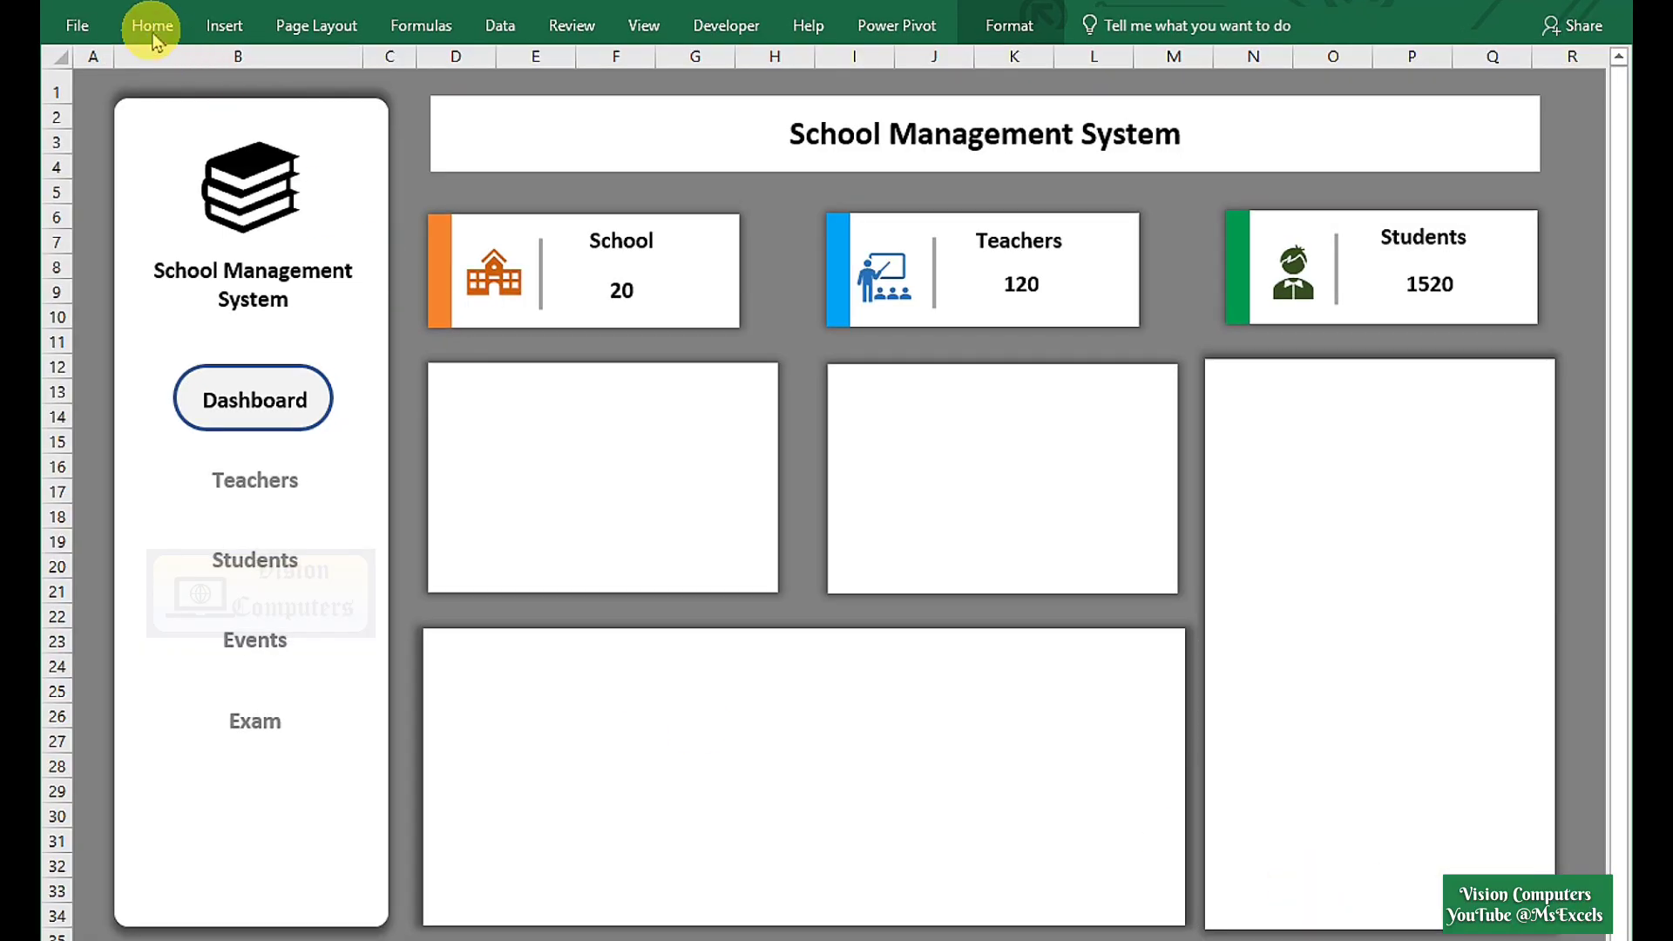
Copy the School label into the left and middle panels, retitled Top Scorers and Attendence Masters.
{"action": "double_click", "coordinate": [159, 27]}
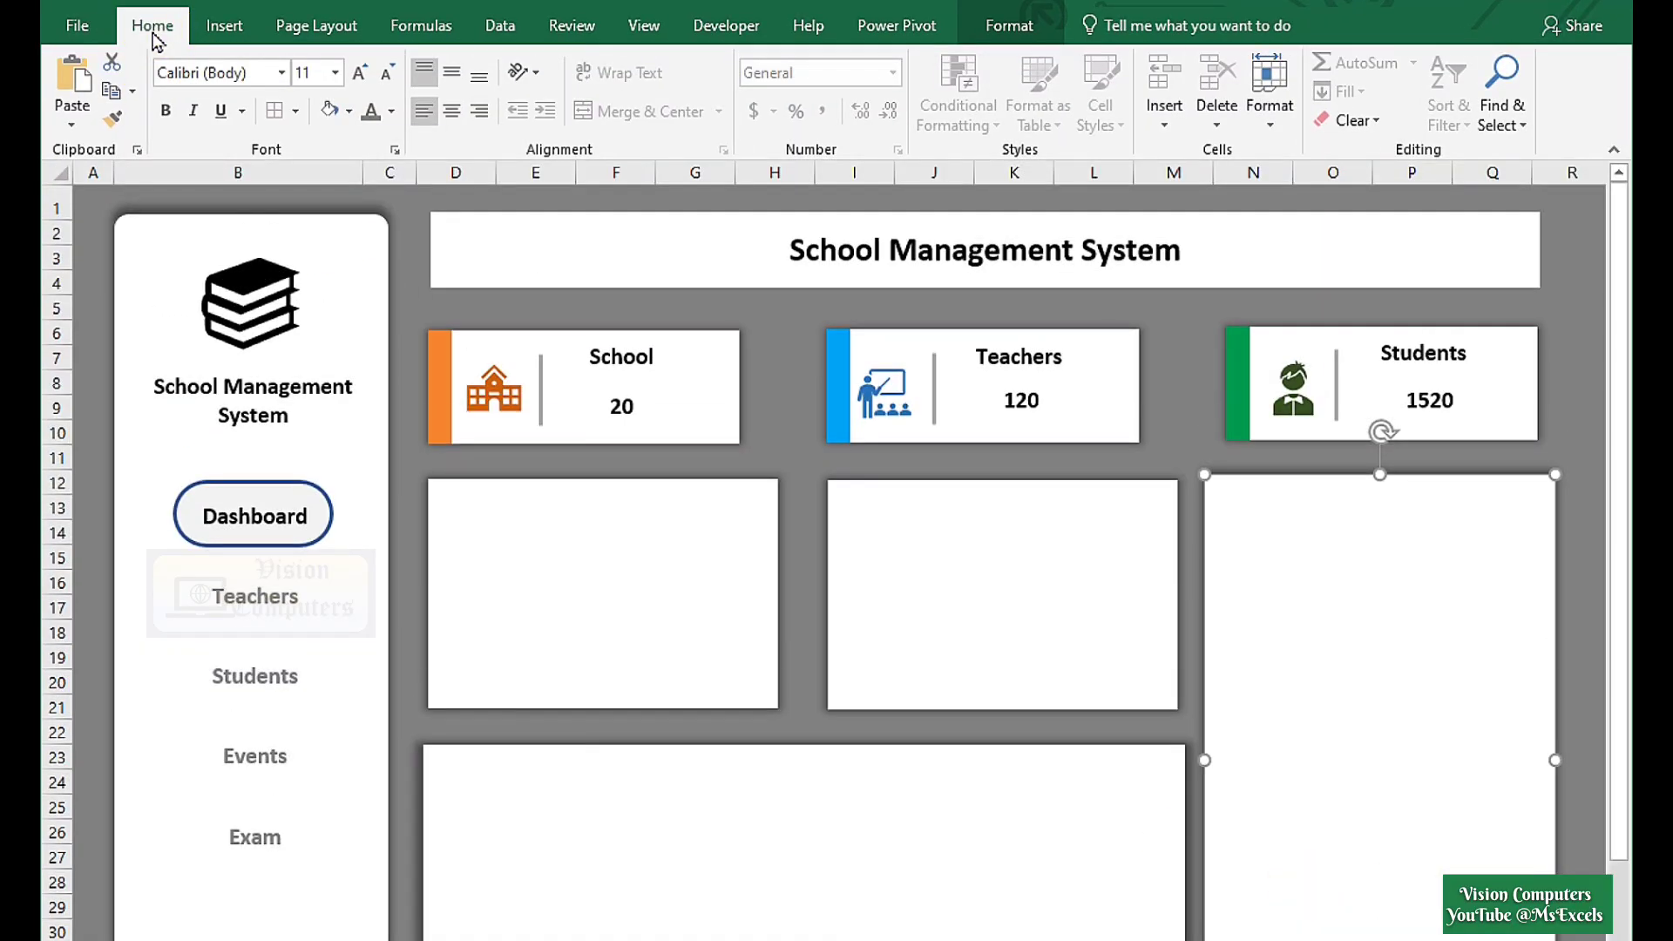
{"action": "left_click", "coordinate": [623, 356]}
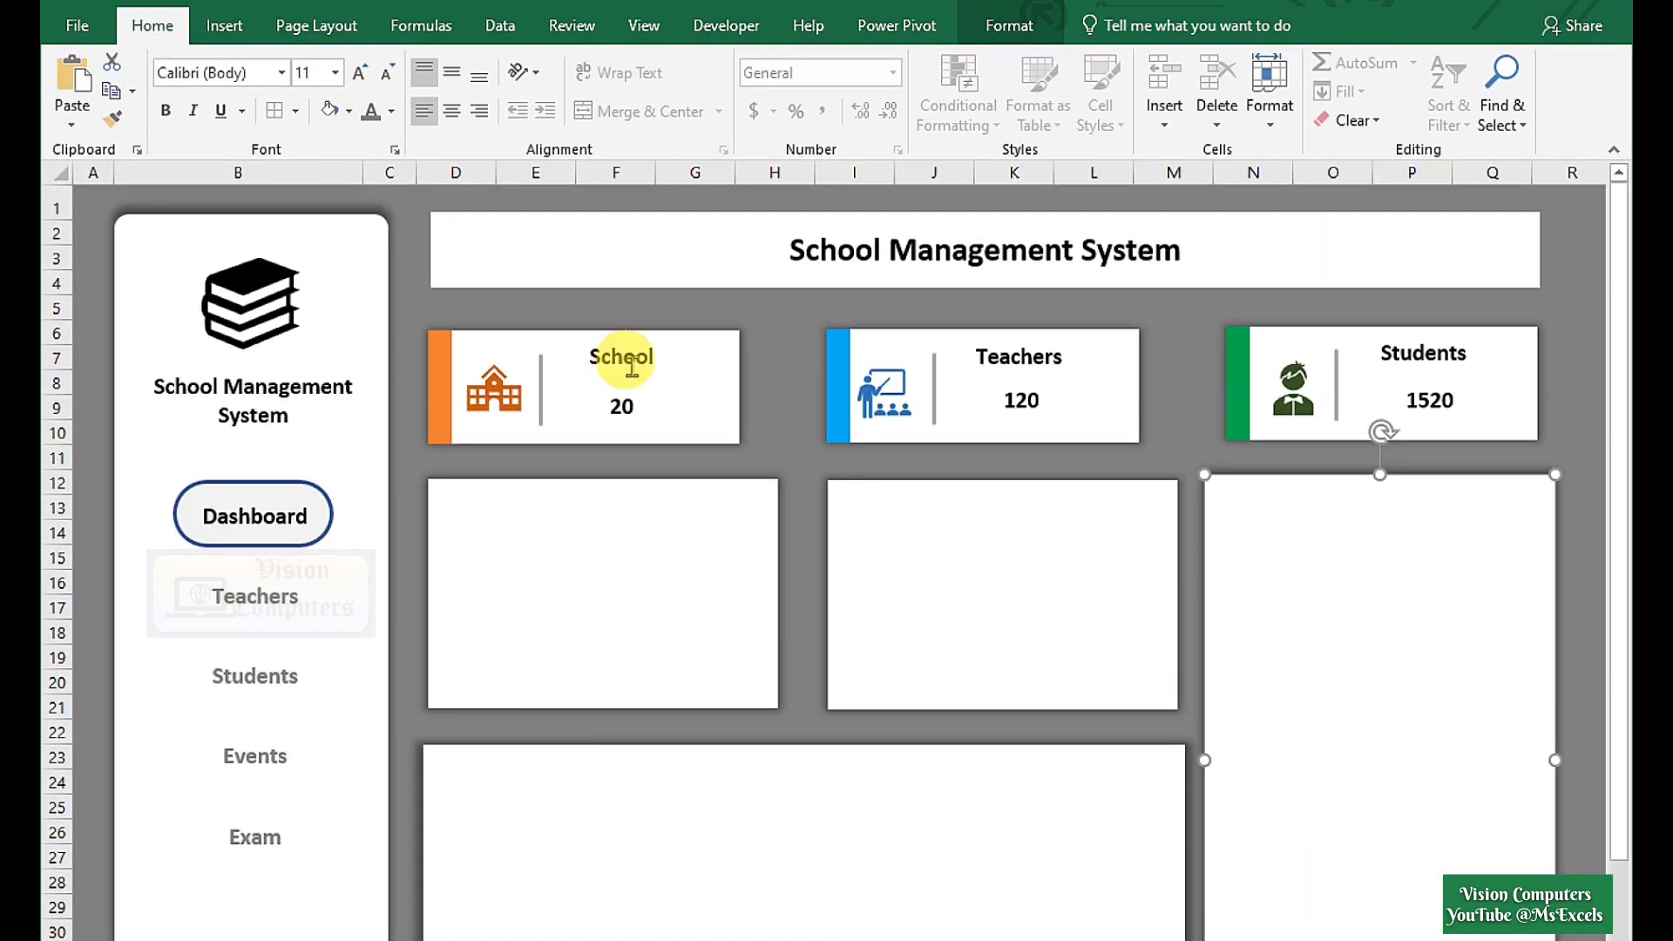
{"action": "left_click_drag", "start_coordinate": [648, 403], "coordinate": [478, 510]}
{"action": "double_click", "coordinate": [479, 510]}
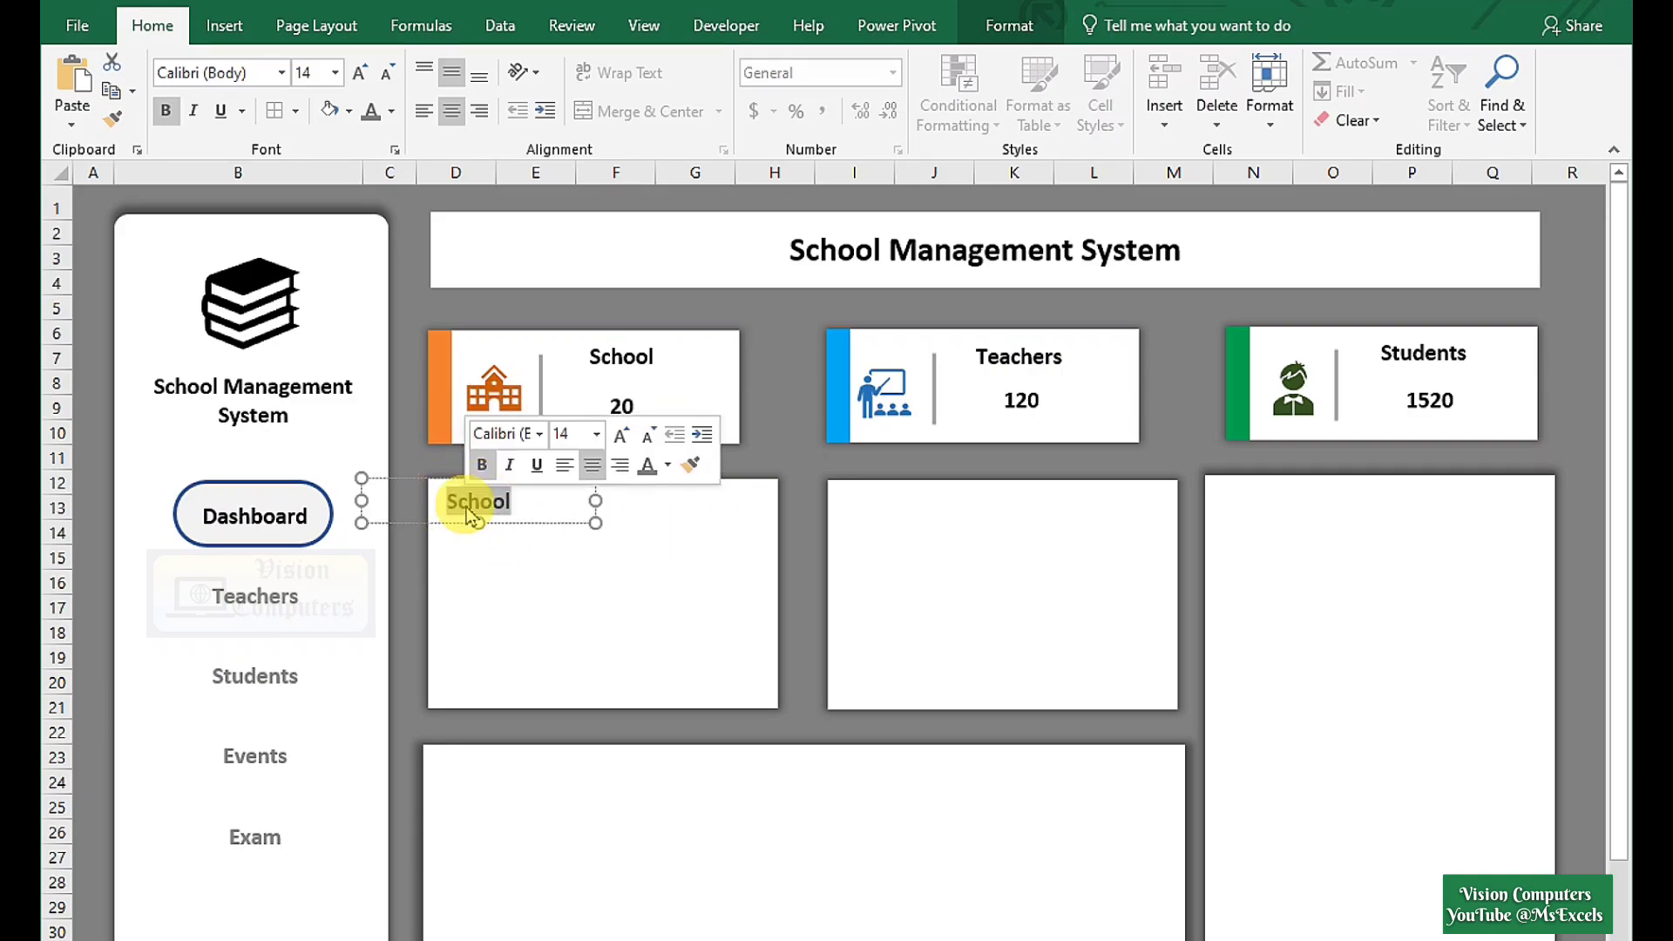
{"action": "type", "text": "Top"}
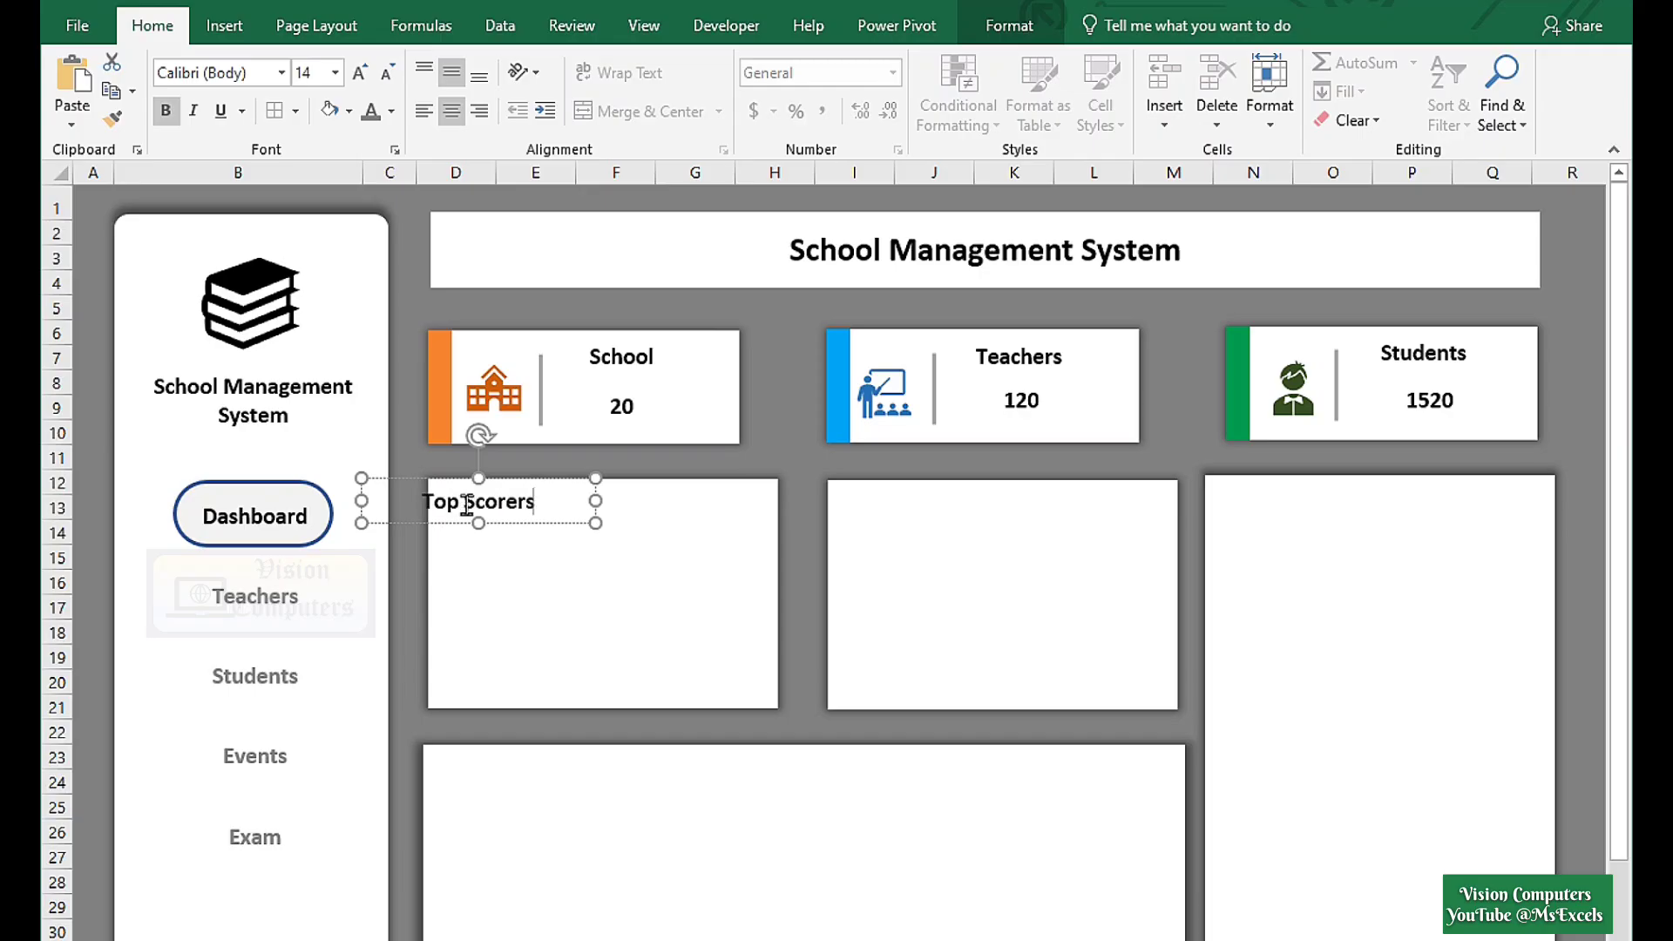
{"action": "type", "text": " Scorers"}
{"action": "left_click_drag", "start_coordinate": [533, 533], "coordinate": [942, 530]}
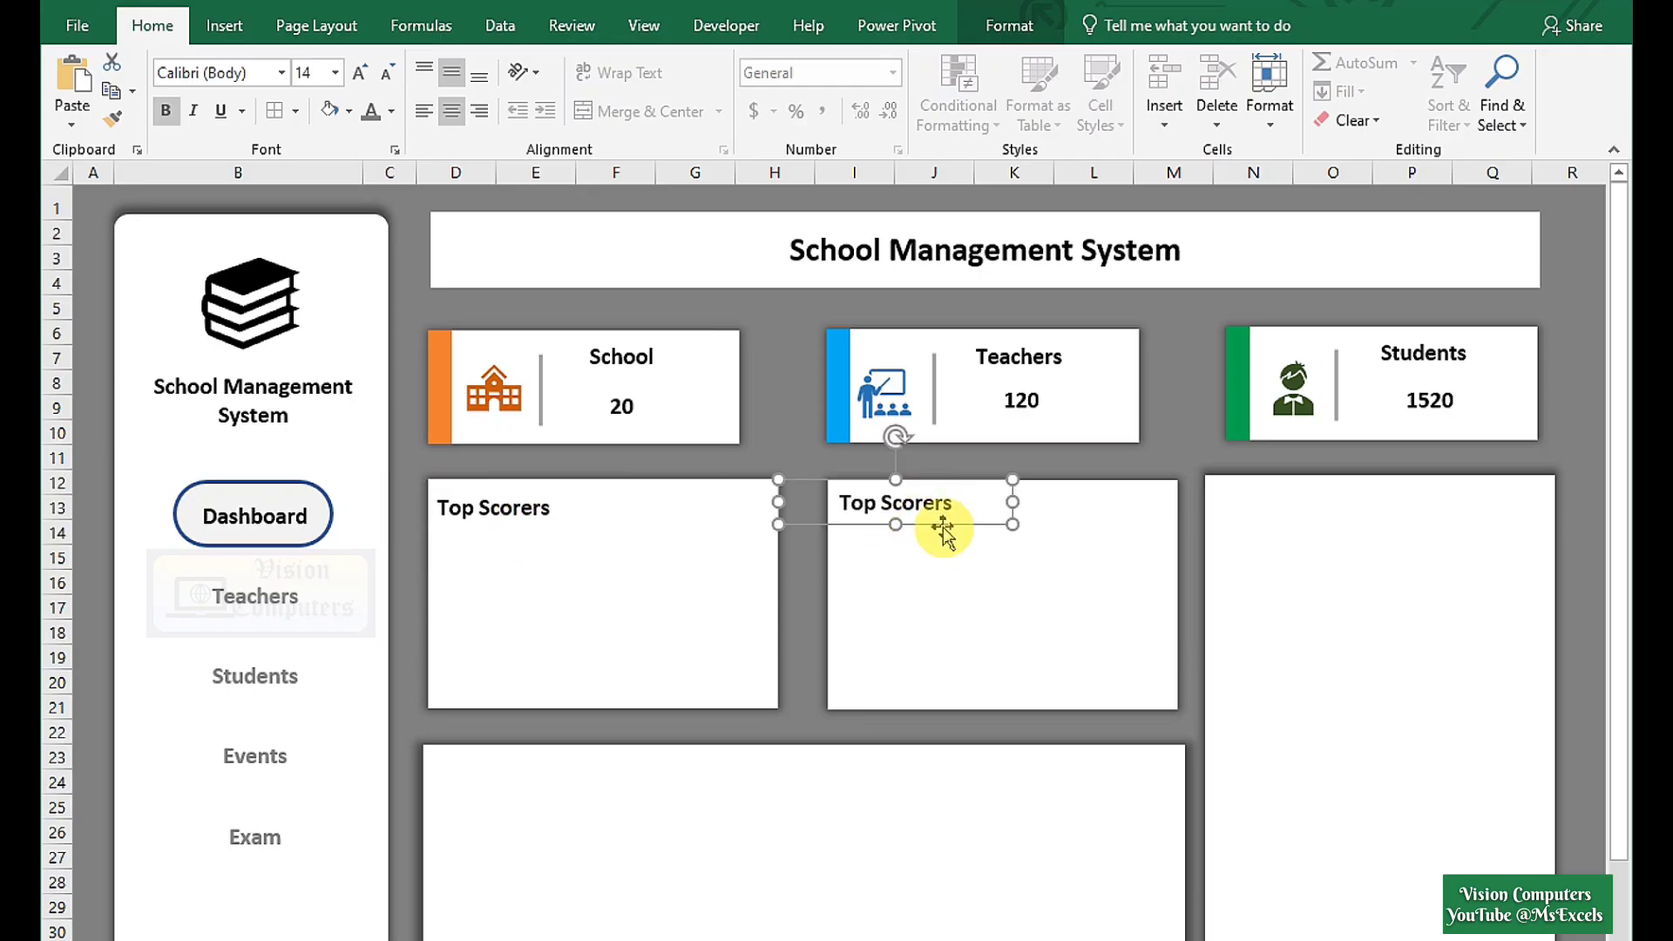
{"action": "triple_click", "coordinate": [916, 511]}
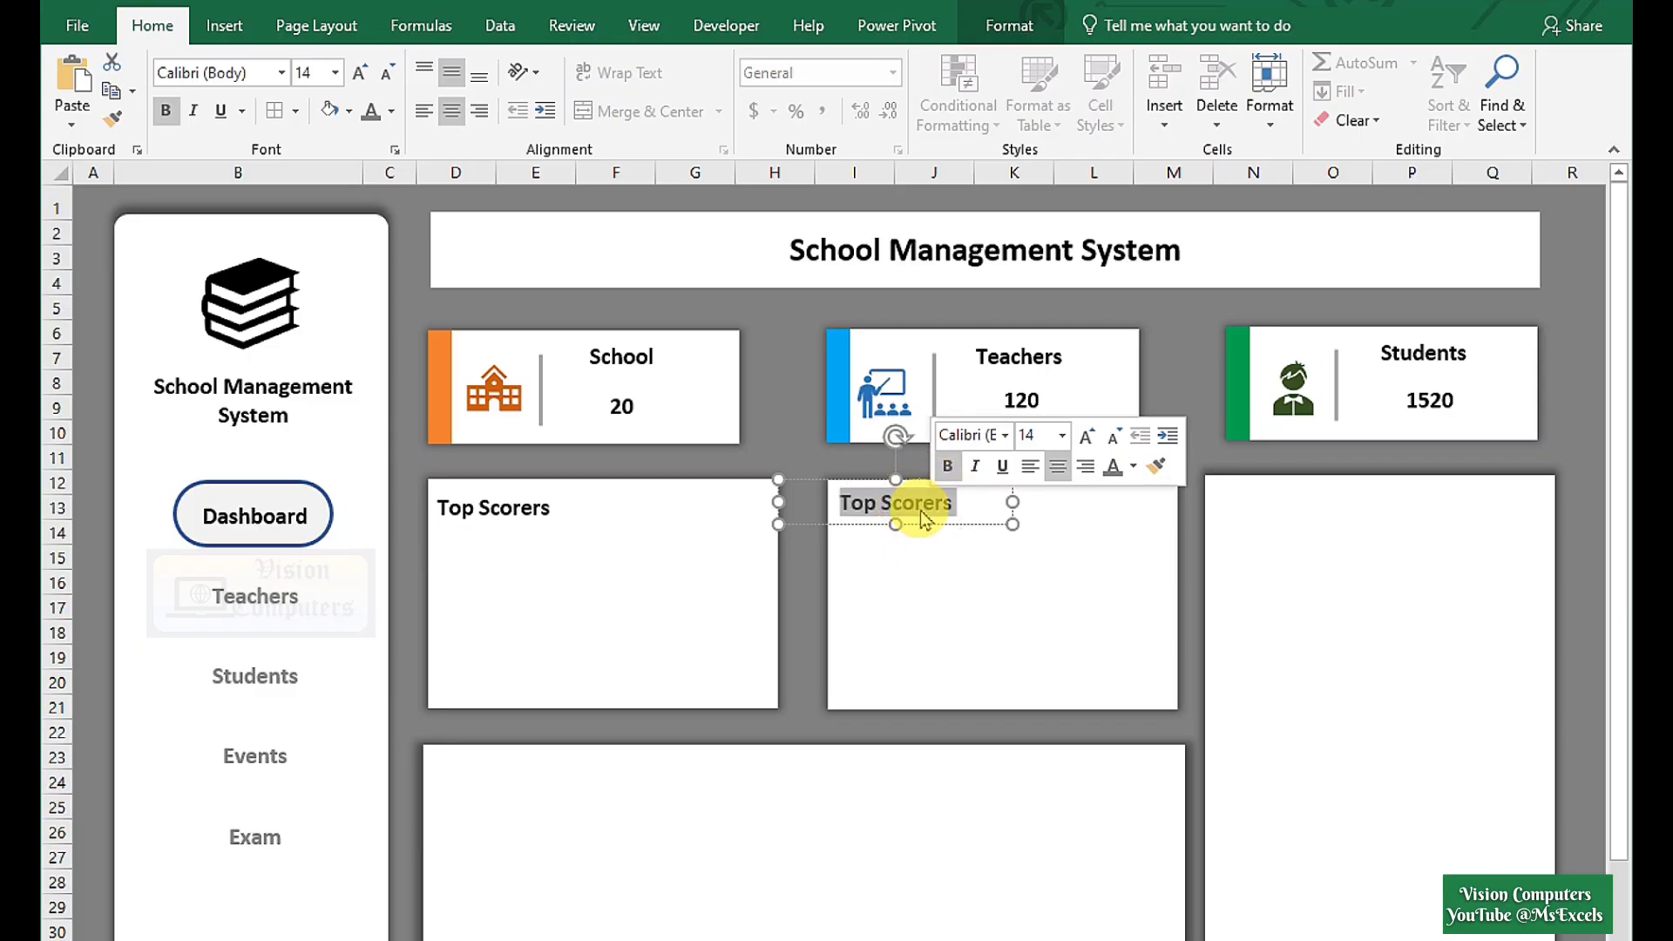
{"action": "type", "text": "Attendence Masters"}
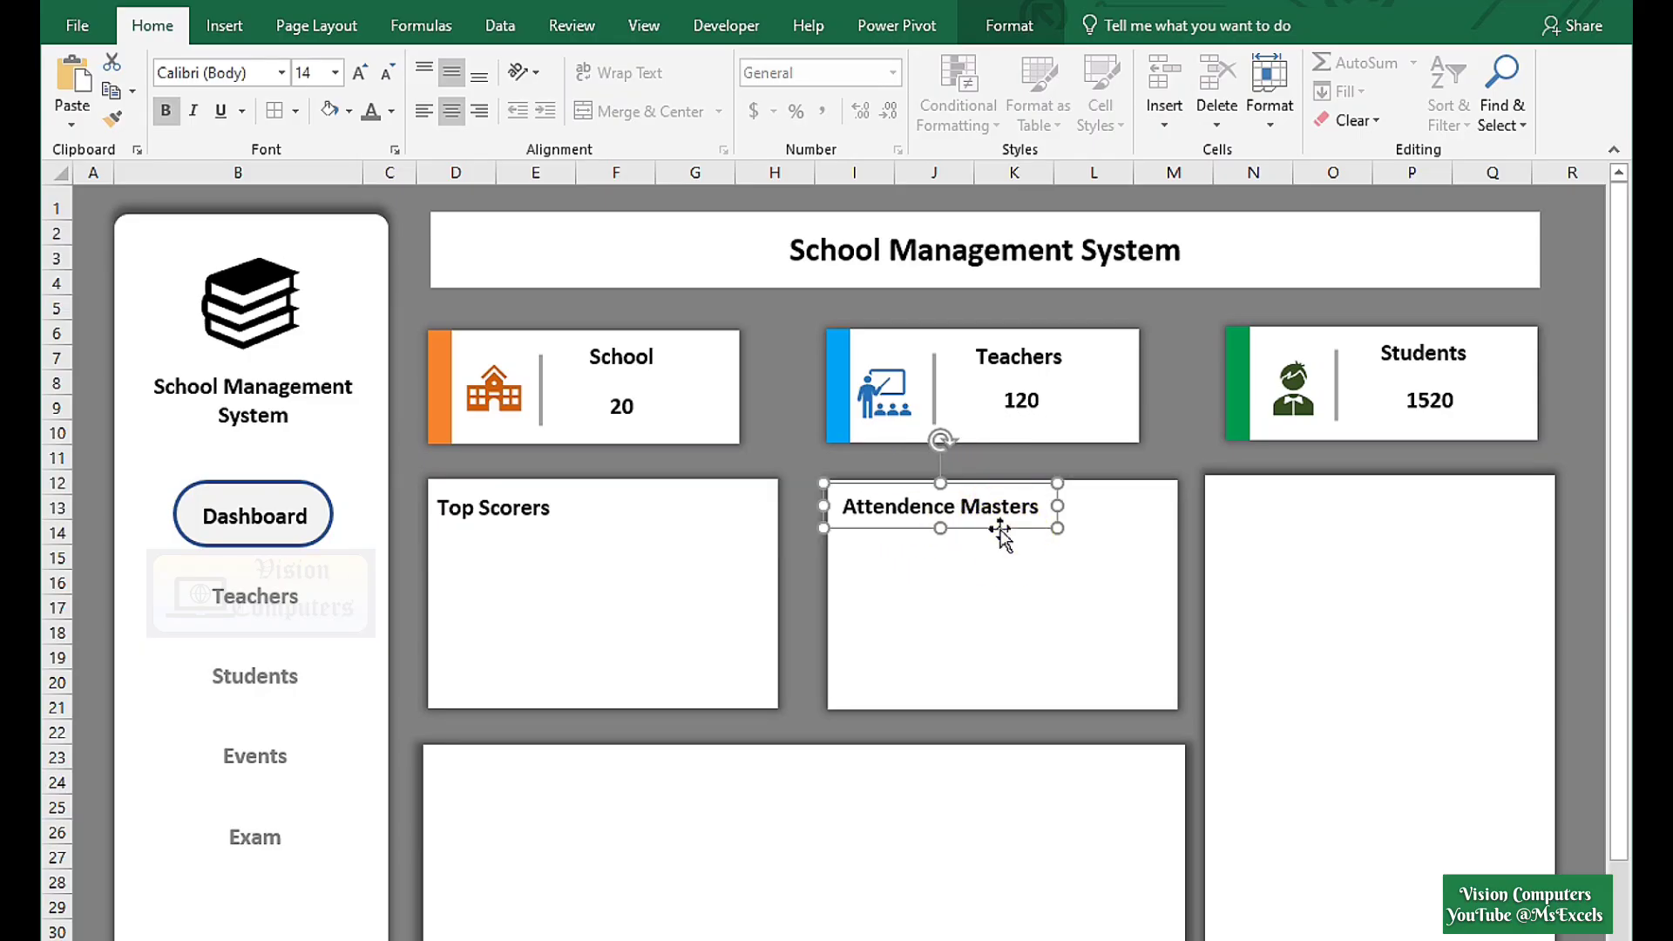
Add the headings Important Notifications....!! to the right panel and #Top 3 Students of the Year to the bottom panel.
{"action": "left_click_drag", "start_coordinate": [1001, 528], "coordinate": [1435, 568]}
{"action": "triple_click", "coordinate": [1385, 540]}
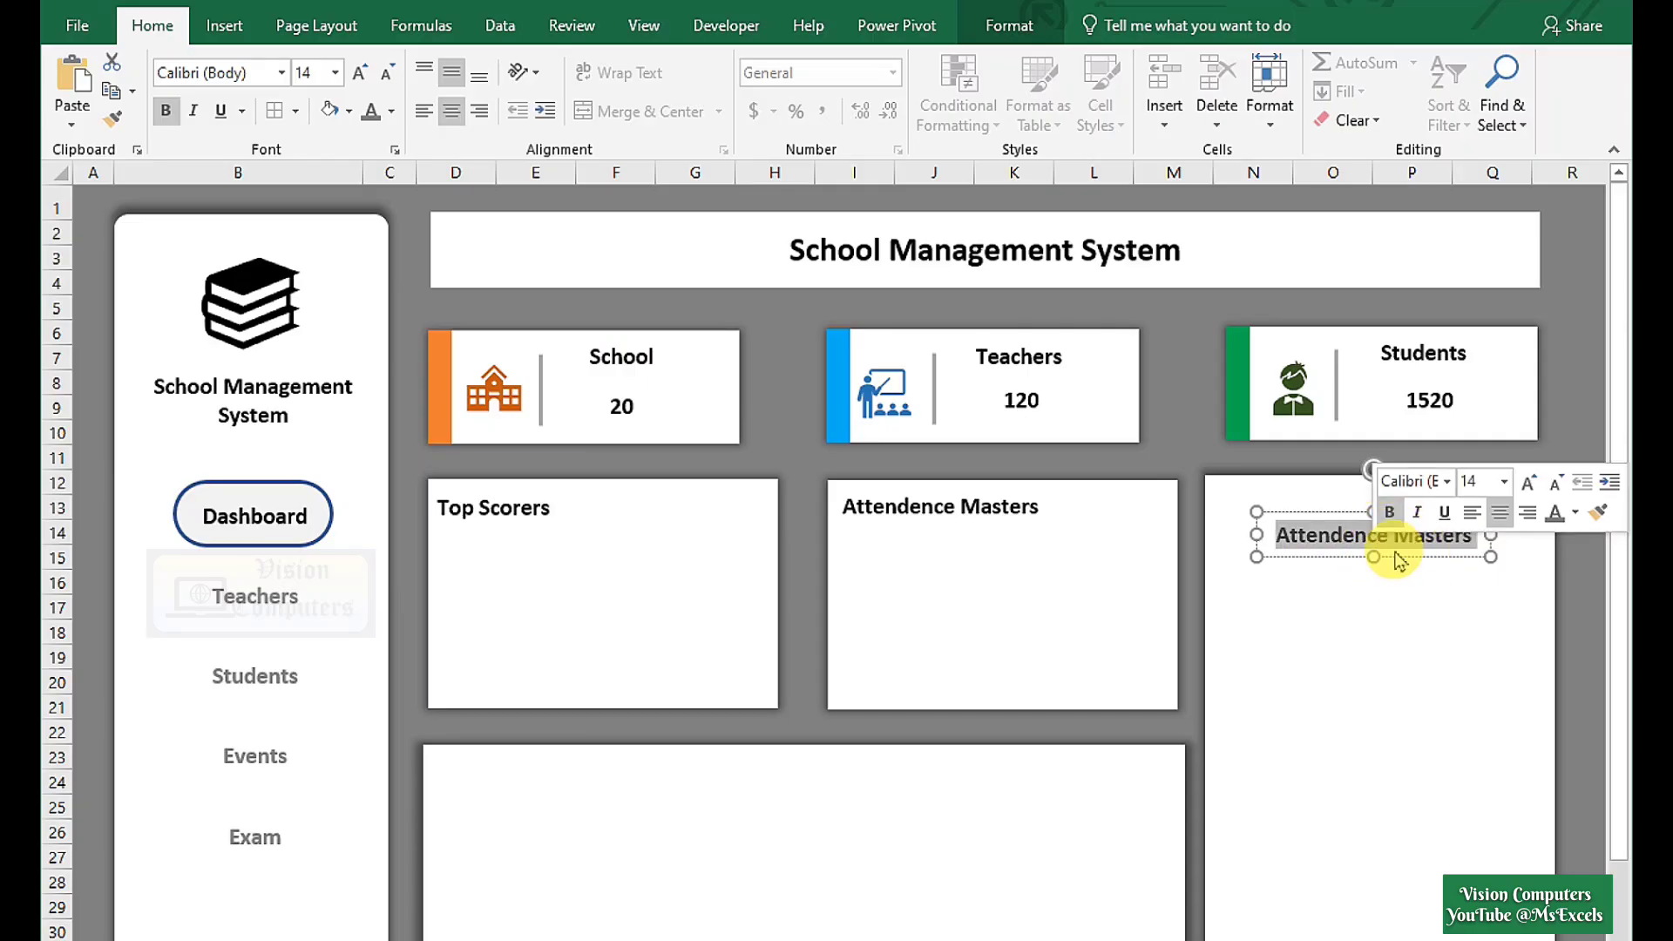
{"action": "type", "text": "Important Noti"}
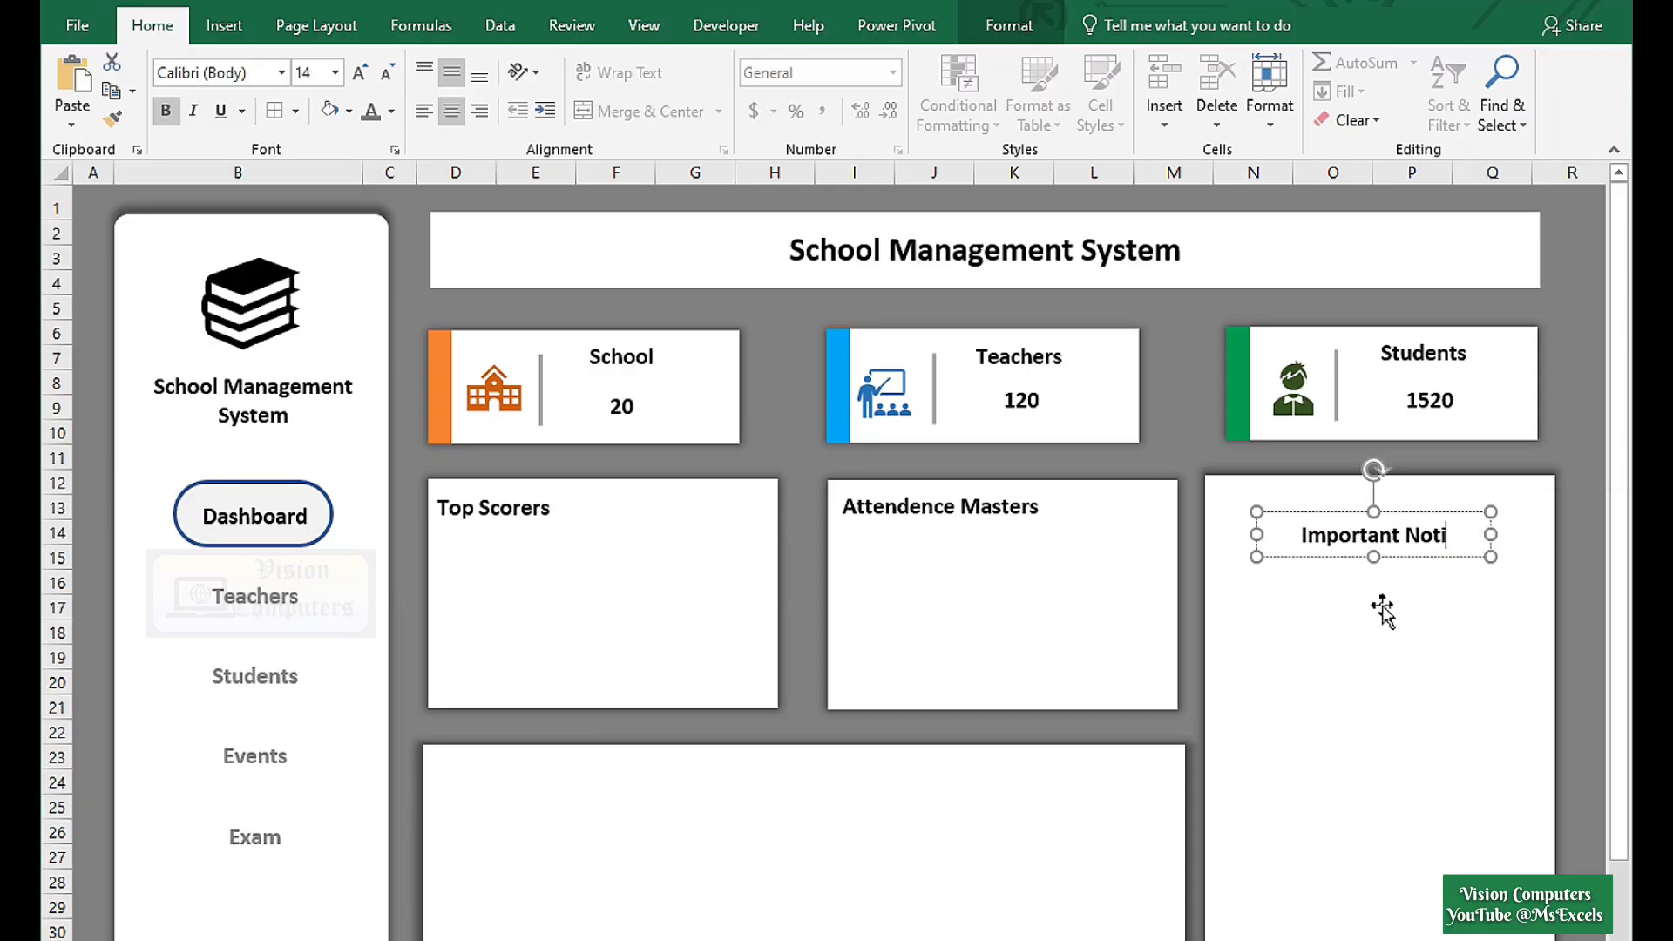
{"action": "type", "text": "fications....!!"}
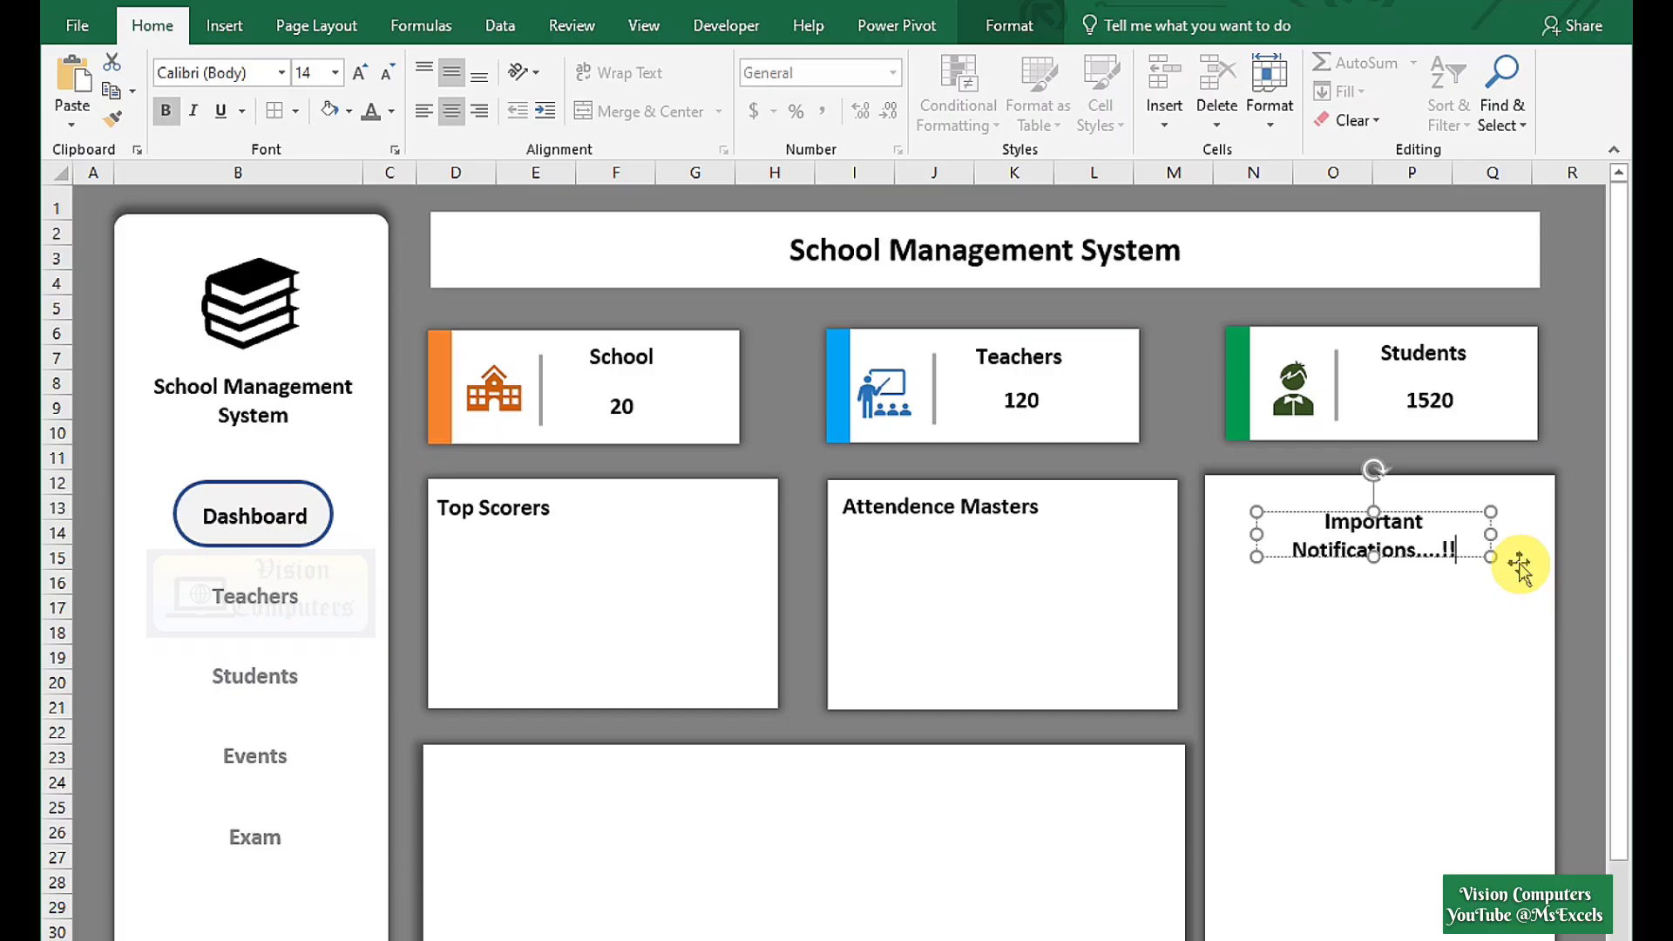
{"action": "left_click_drag", "start_coordinate": [1491, 534], "coordinate": [662, 797]}
{"action": "triple_click", "coordinate": [645, 778]}
{"action": "type", "text": "#Top 3 Students of the Year"}
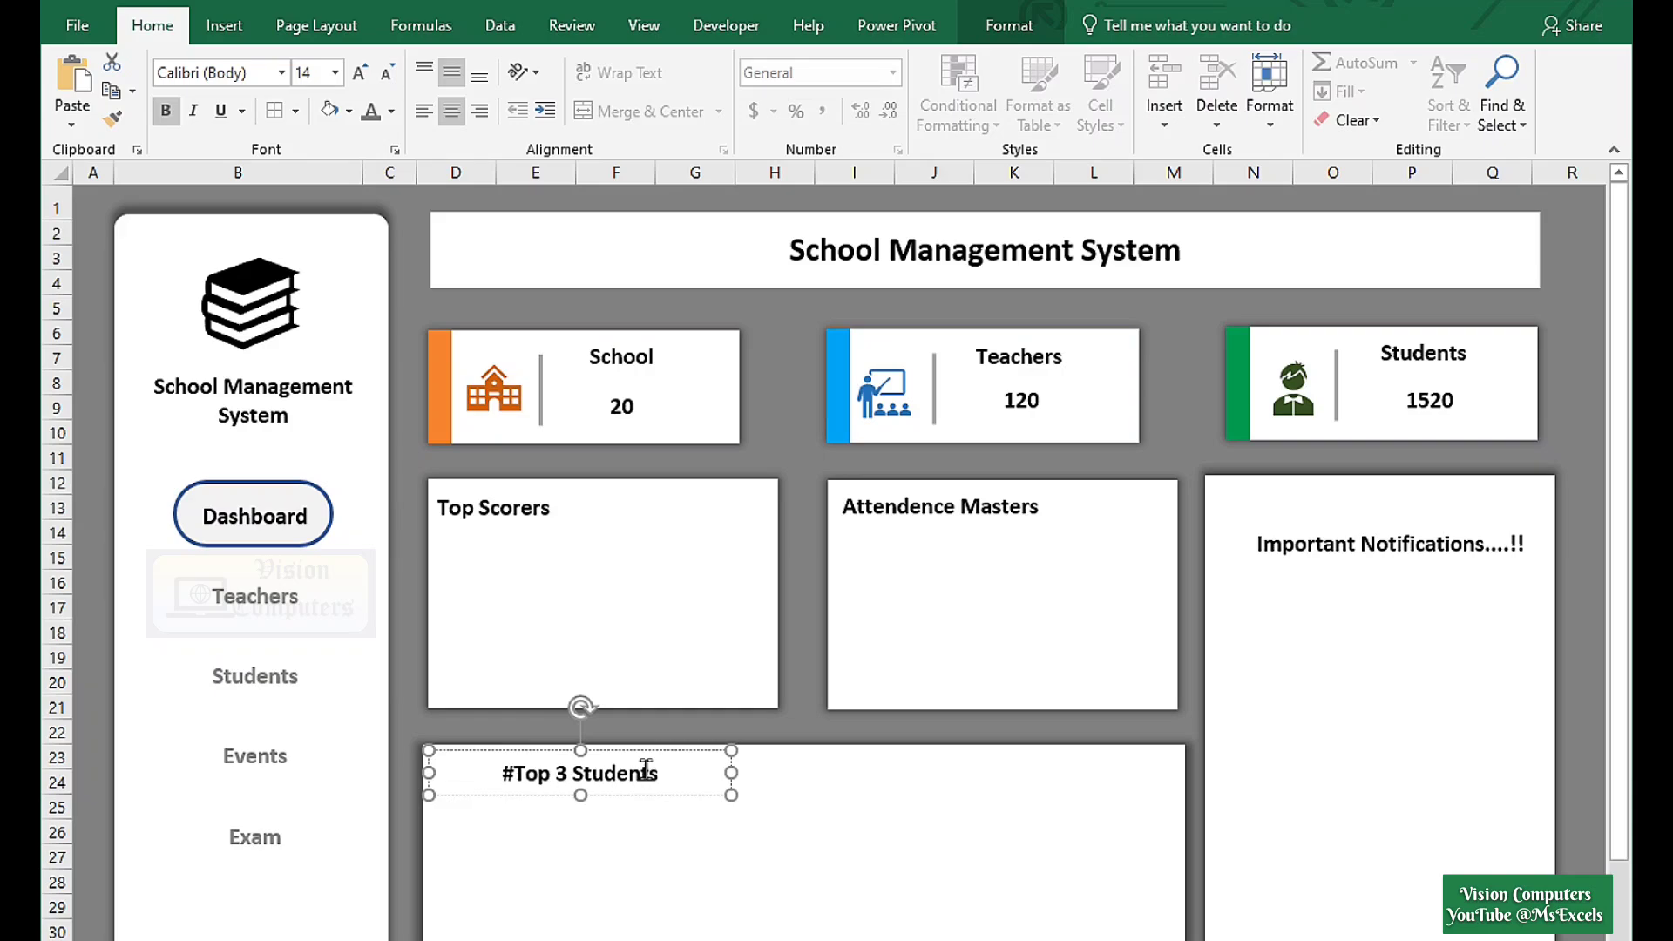
Colour the Top Scorers heading green and the Attendence Masters heading blue.
{"action": "triple_click", "coordinate": [517, 508]}
{"action": "left_click", "coordinate": [391, 112]}
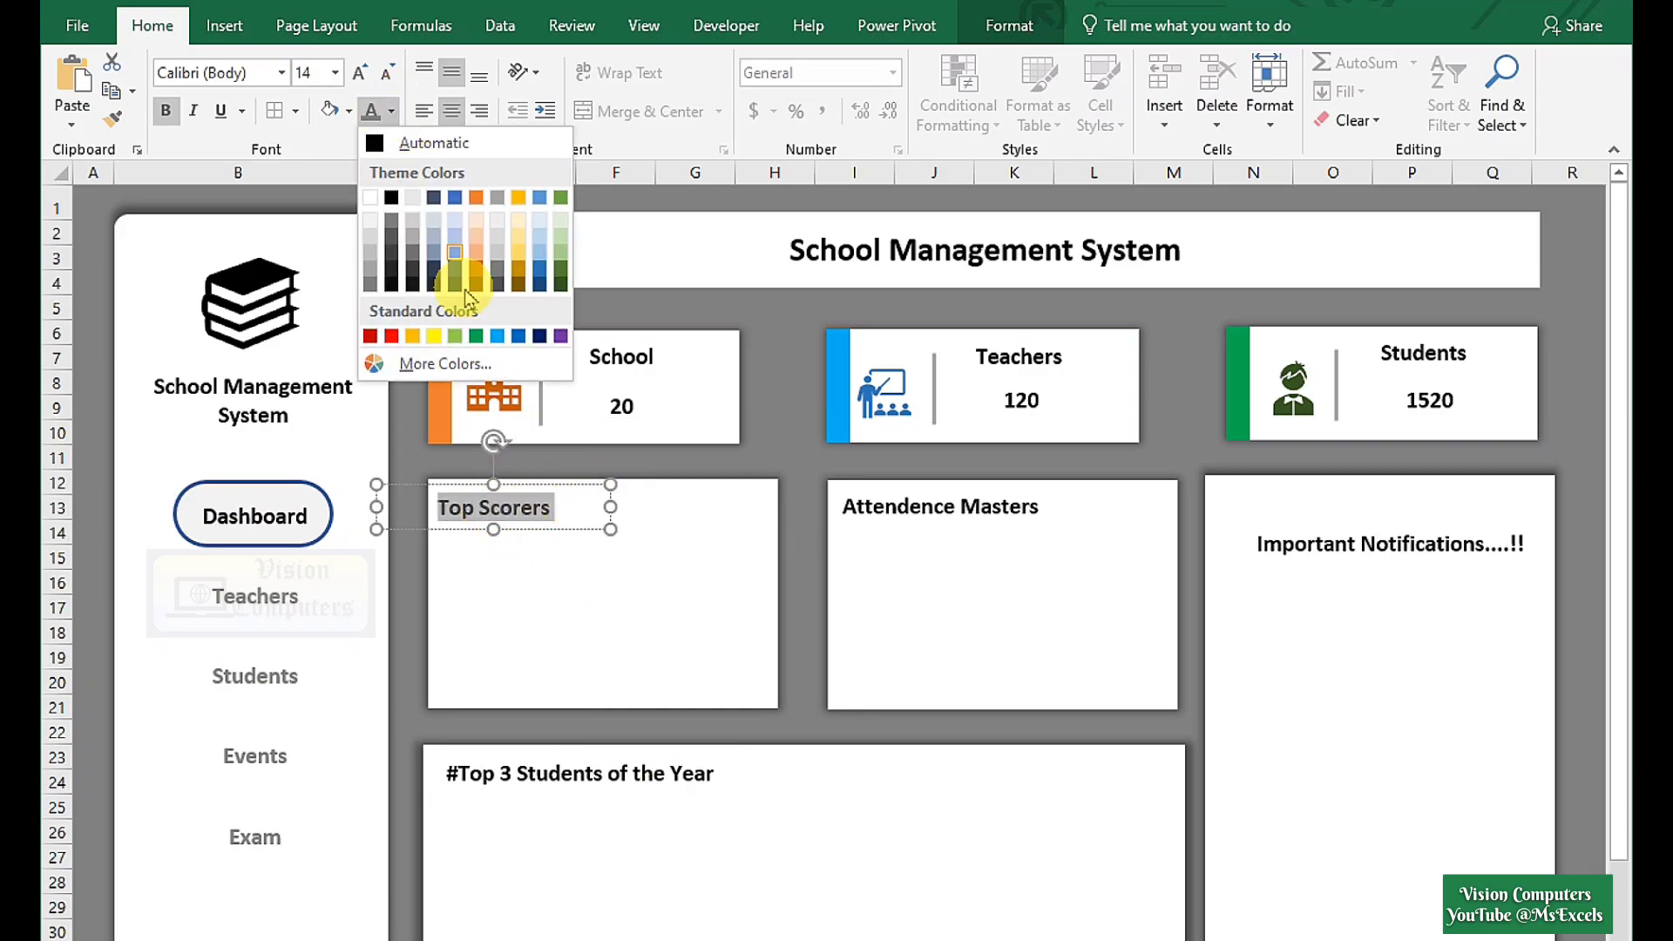
{"action": "left_click", "coordinate": [476, 336]}
{"action": "triple_click", "coordinate": [913, 516]}
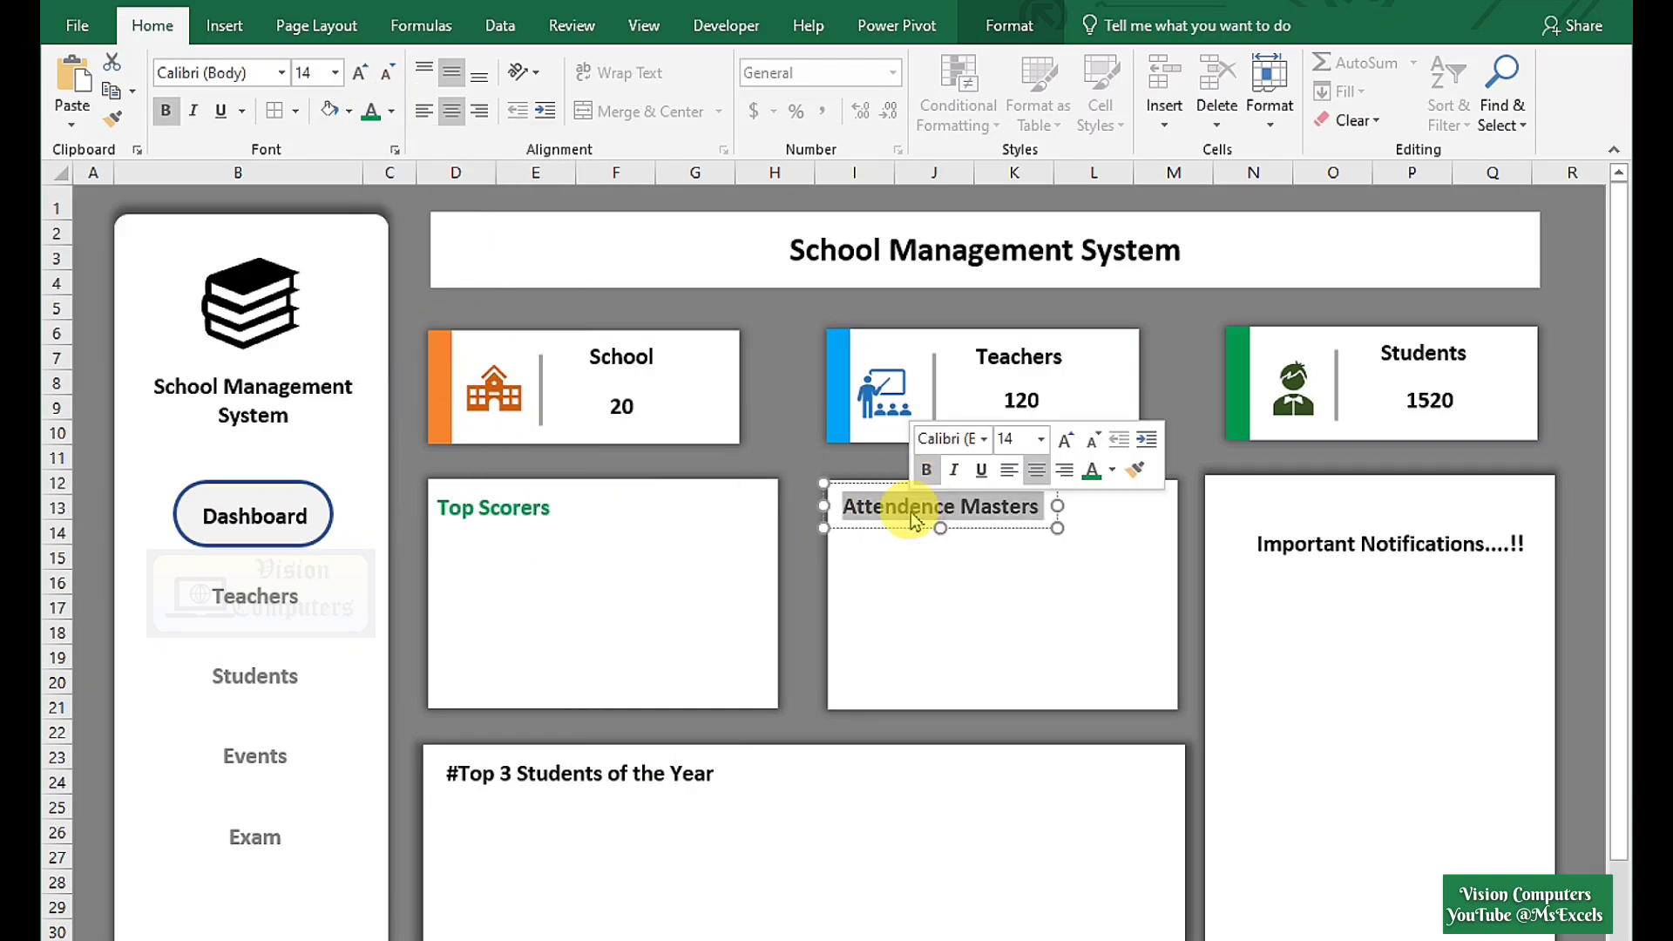
{"action": "left_click", "coordinate": [391, 111]}
{"action": "left_click", "coordinate": [493, 335]}
Make the Important Notifications....!! heading red.
{"action": "triple_click", "coordinate": [1380, 550]}
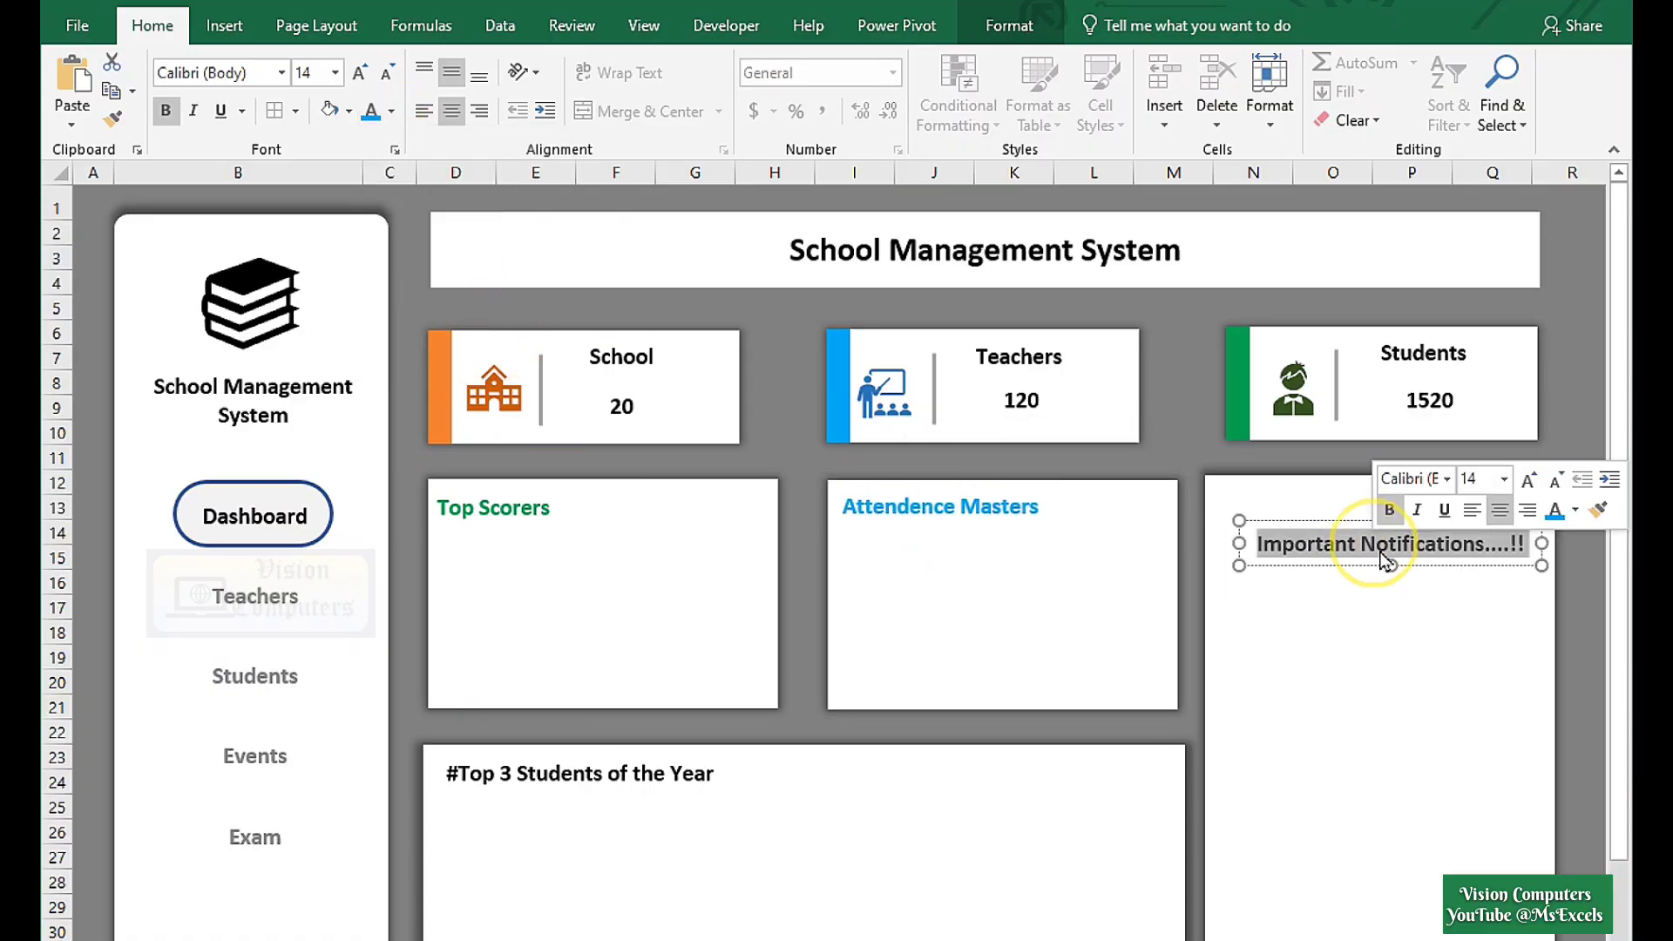
{"action": "left_click", "coordinate": [370, 111]}
{"action": "left_click", "coordinate": [391, 112]}
{"action": "left_click", "coordinate": [392, 112]}
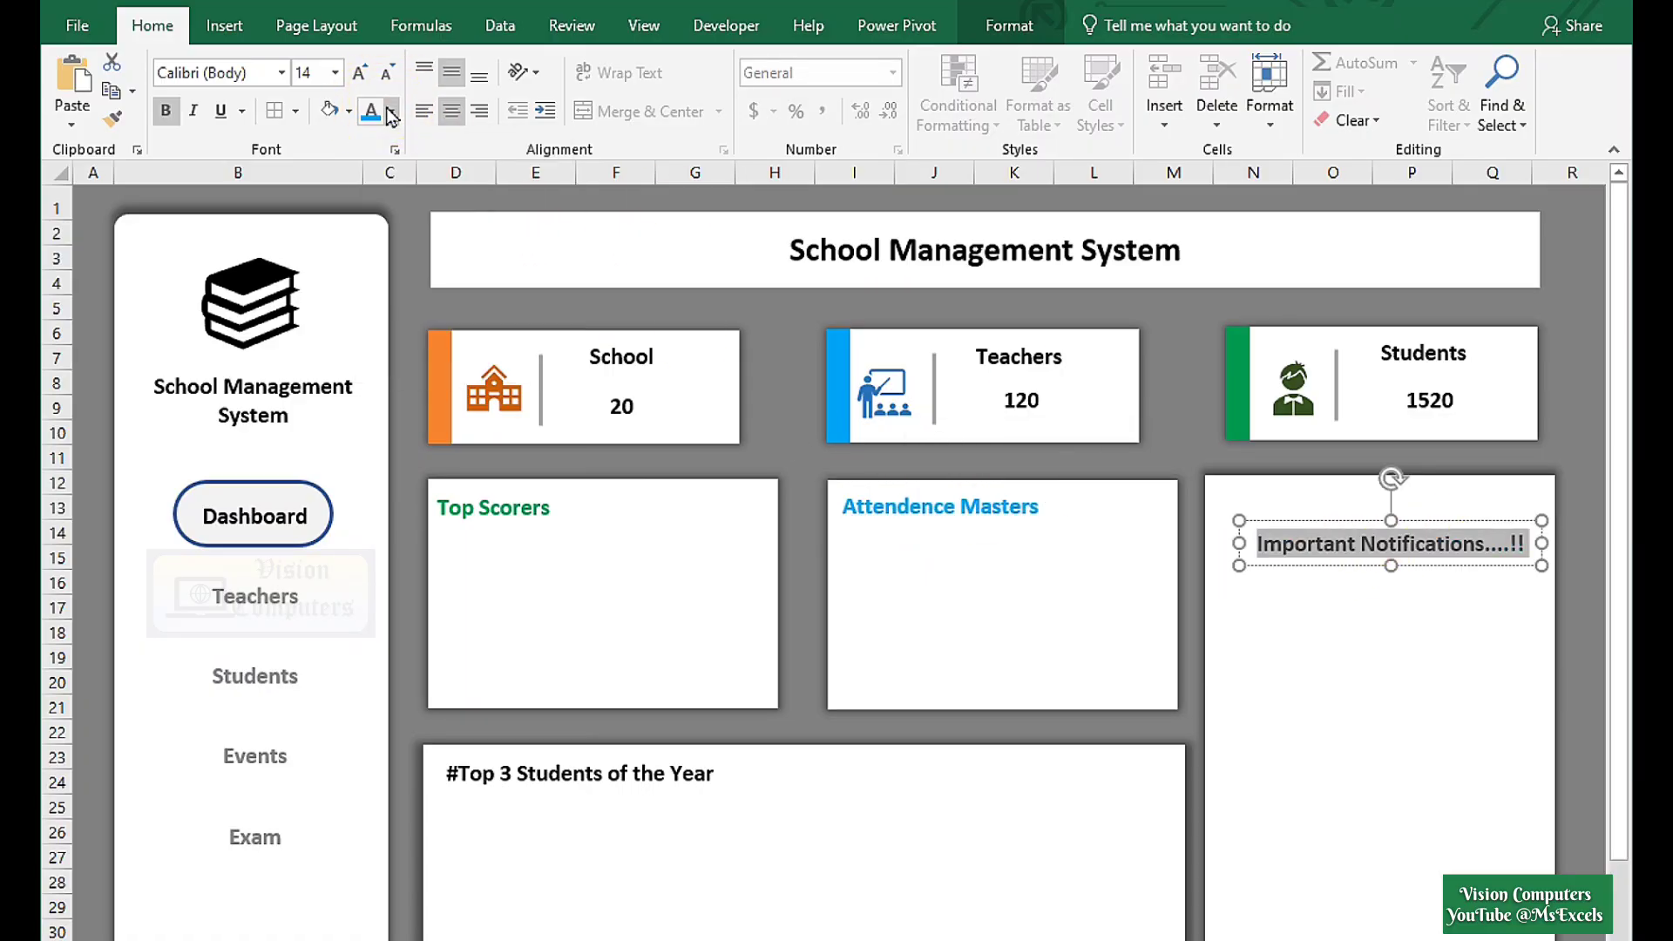
{"action": "left_click", "coordinate": [391, 112]}
{"action": "left_click", "coordinate": [398, 331]}
{"action": "left_click", "coordinate": [650, 657]}
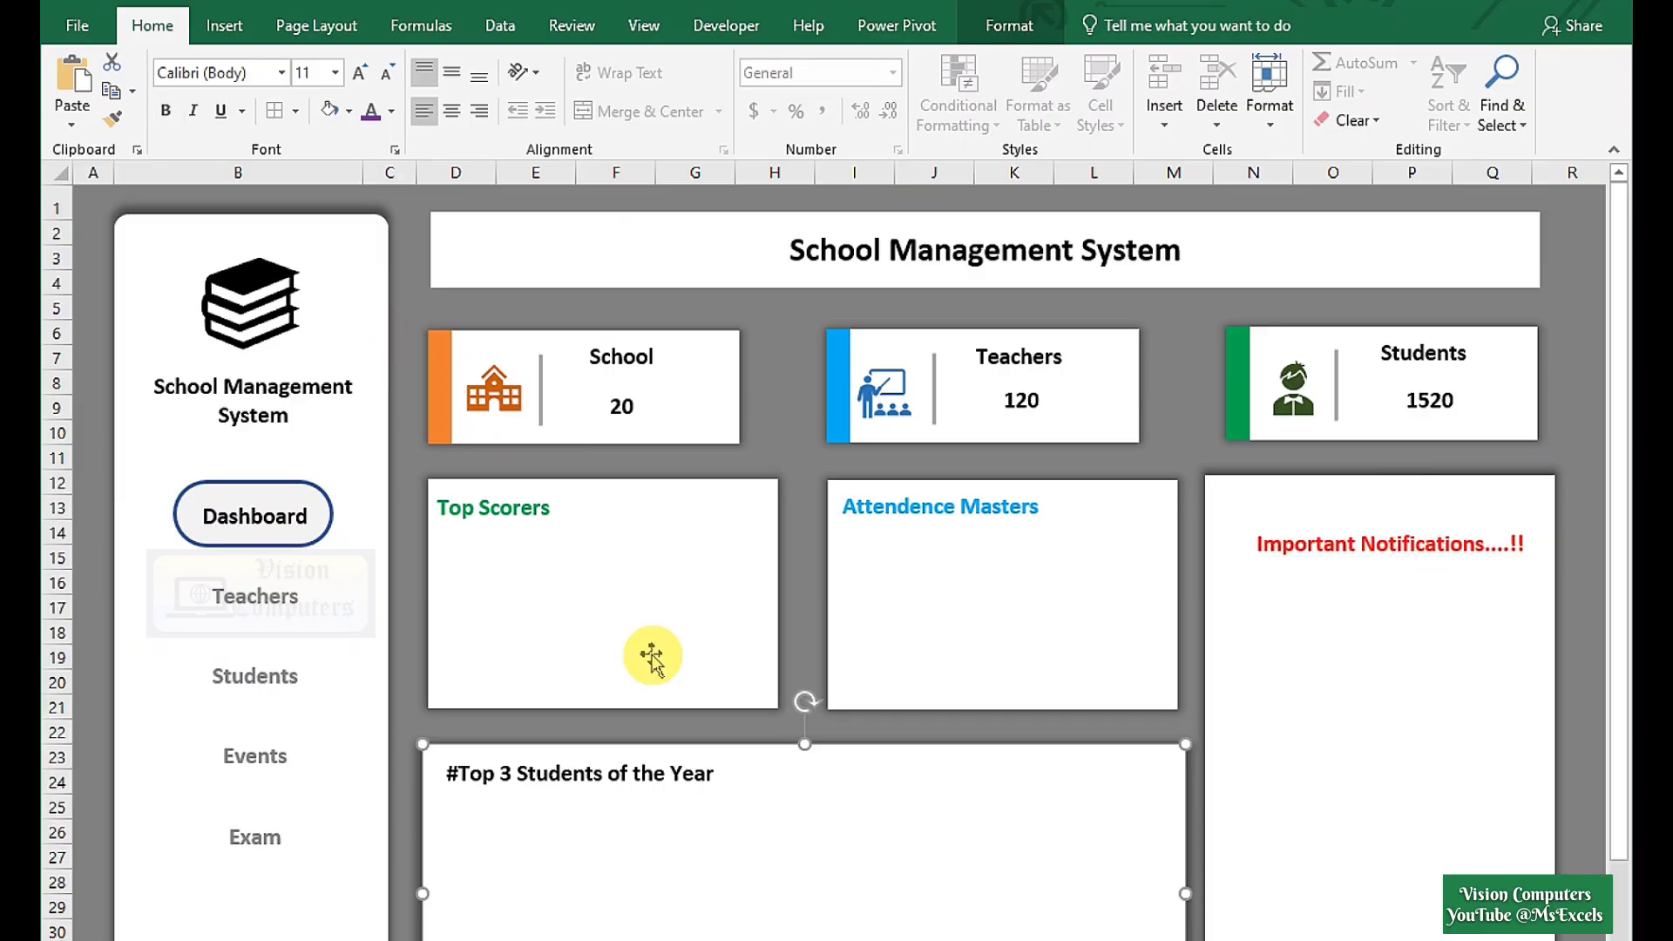
{"action": "left_click", "coordinate": [652, 655]}
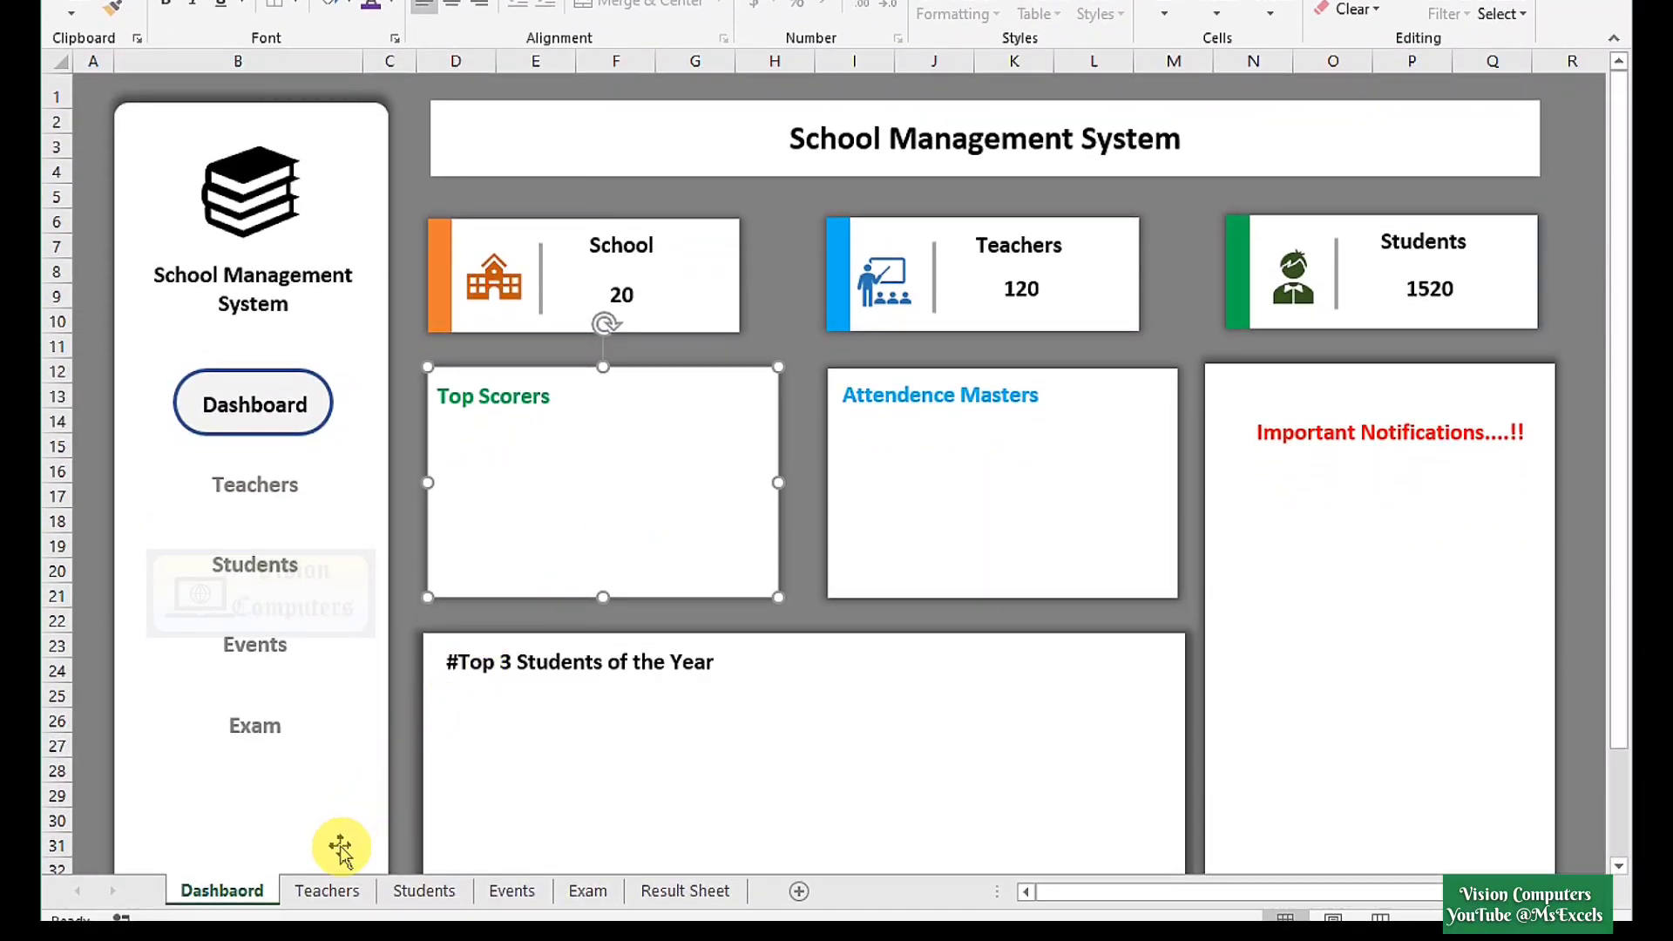
On the Teachers sheet, paste the panel as a slightly rounded rectangle, 4.84" by 9.33", below the cards.
{"action": "left_click", "coordinate": [327, 890]}
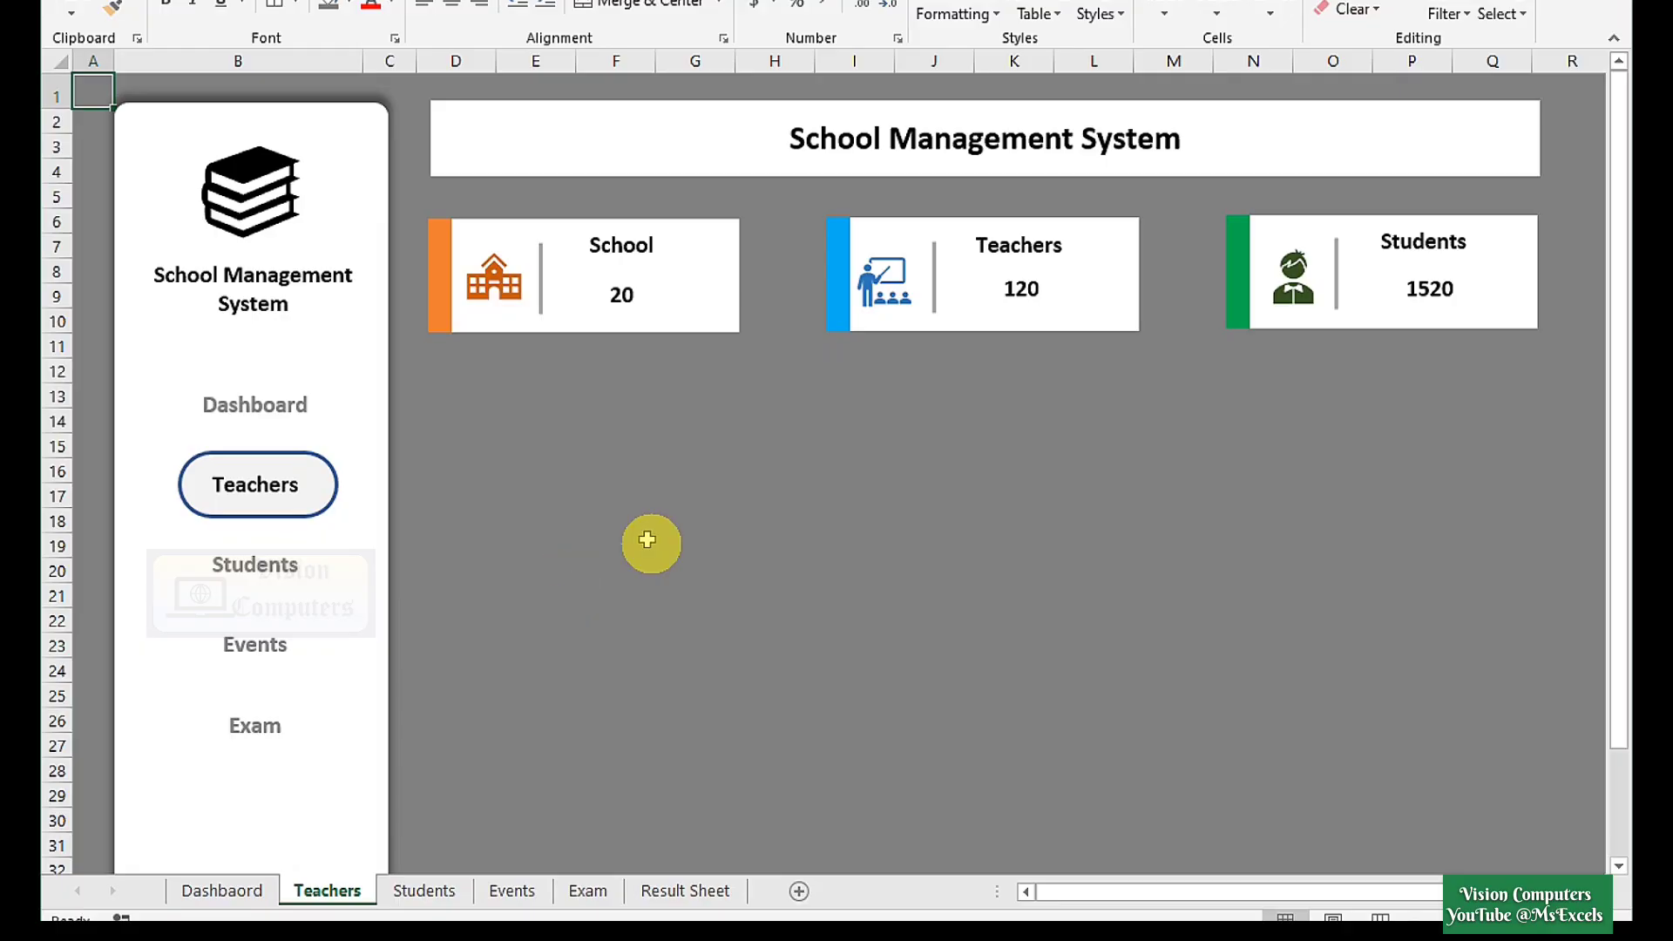
{"action": "key", "text": "ctrl+v"}
{"action": "left_click_drag", "start_coordinate": [377, 287], "coordinate": [691, 496]}
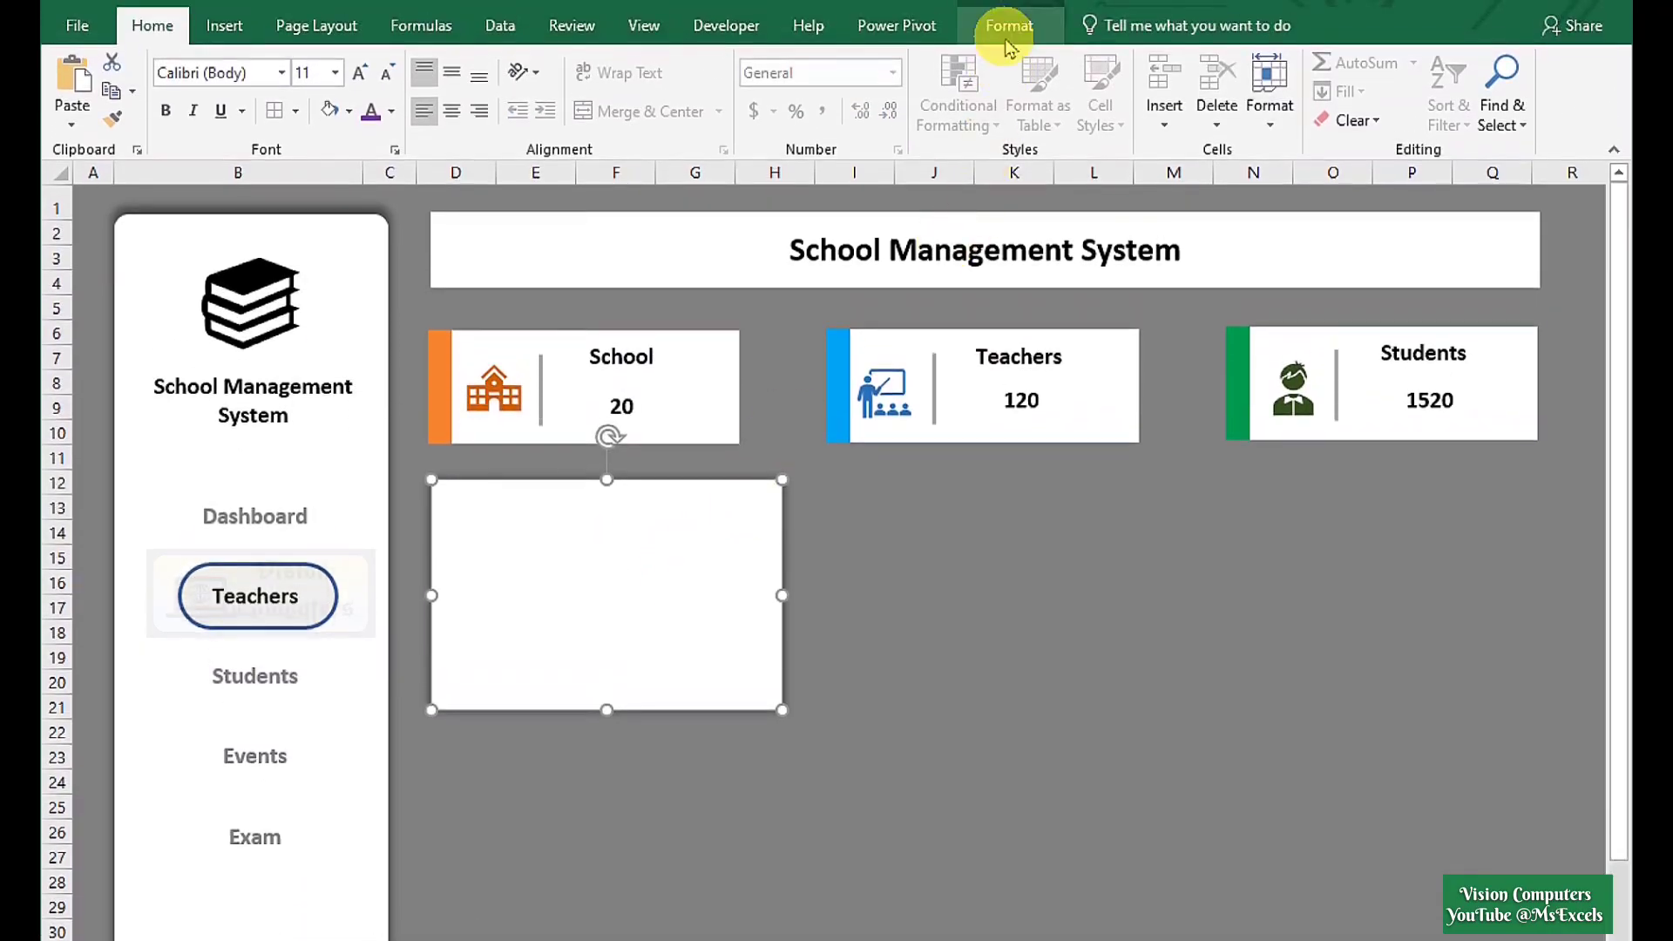
{"action": "left_click", "coordinate": [1002, 26]}
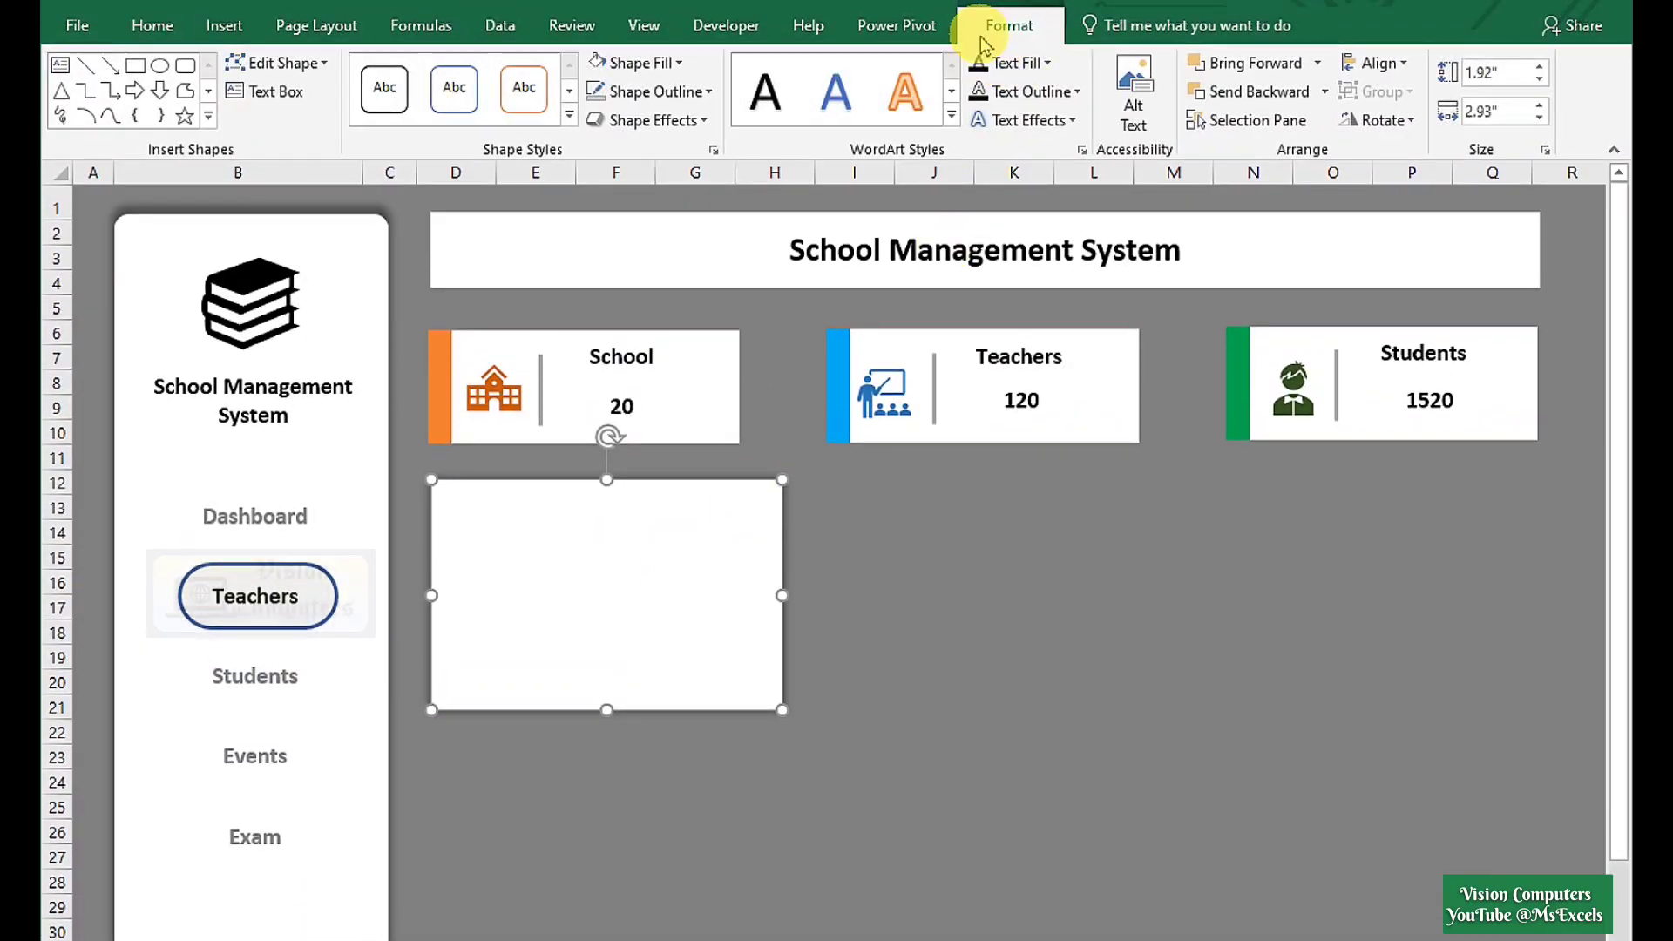
{"action": "left_click", "coordinate": [307, 69]}
{"action": "mouse_move", "coordinate": [310, 94]}
{"action": "left_click", "coordinate": [466, 118]}
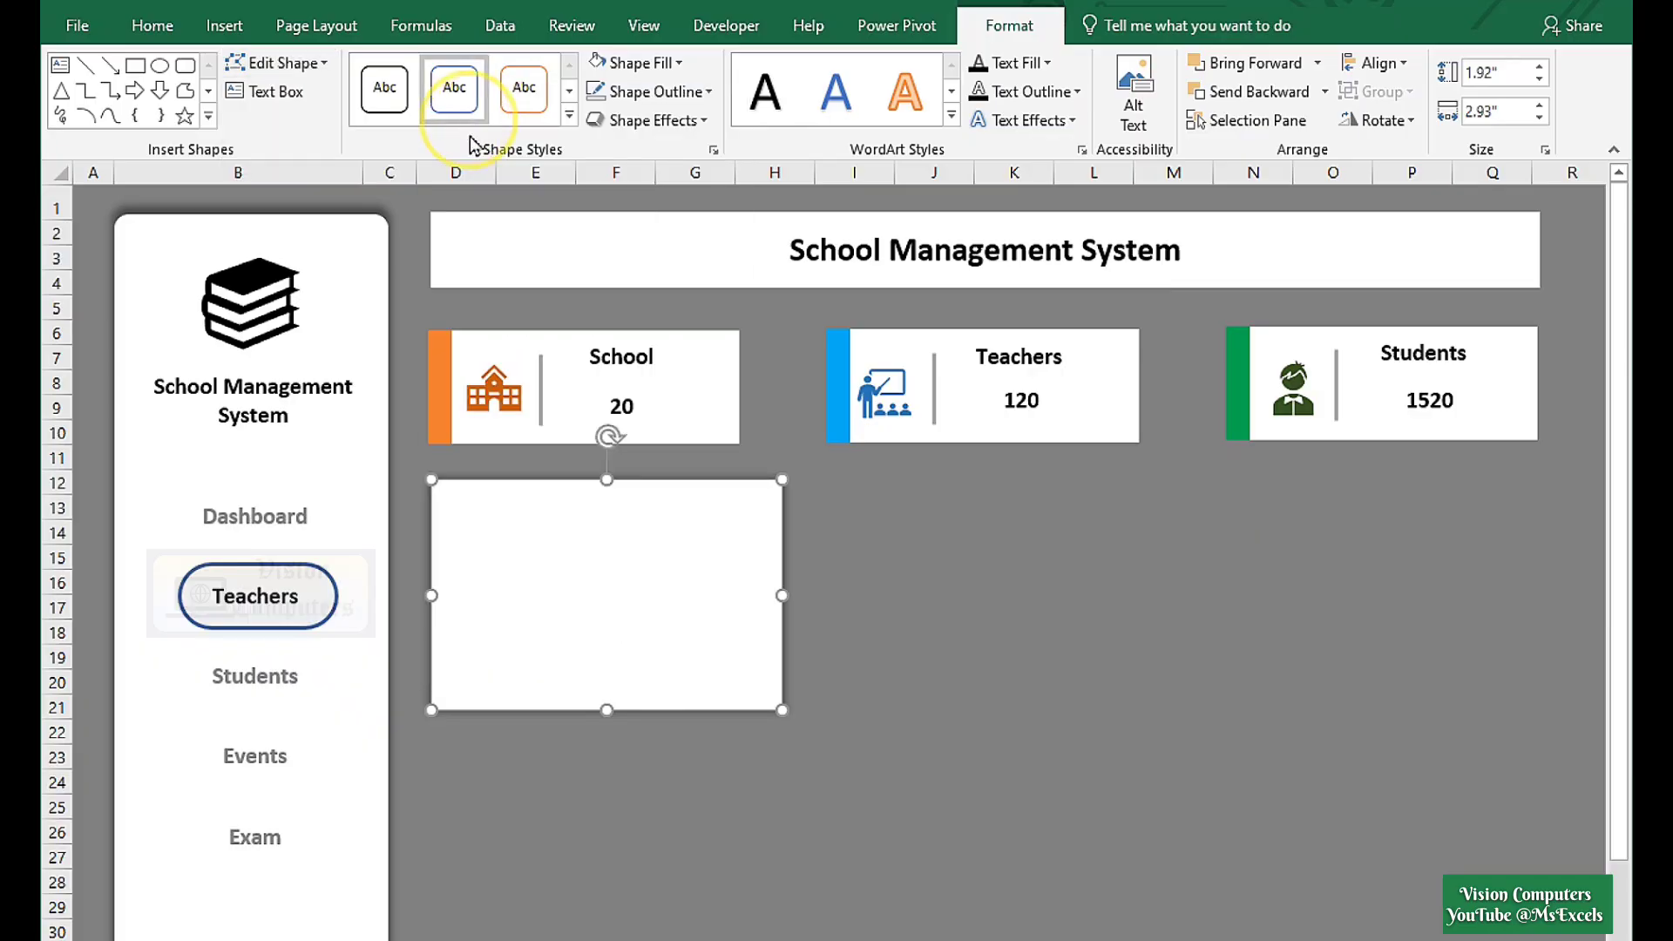
{"action": "left_click_drag", "start_coordinate": [478, 491], "coordinate": [446, 480]}
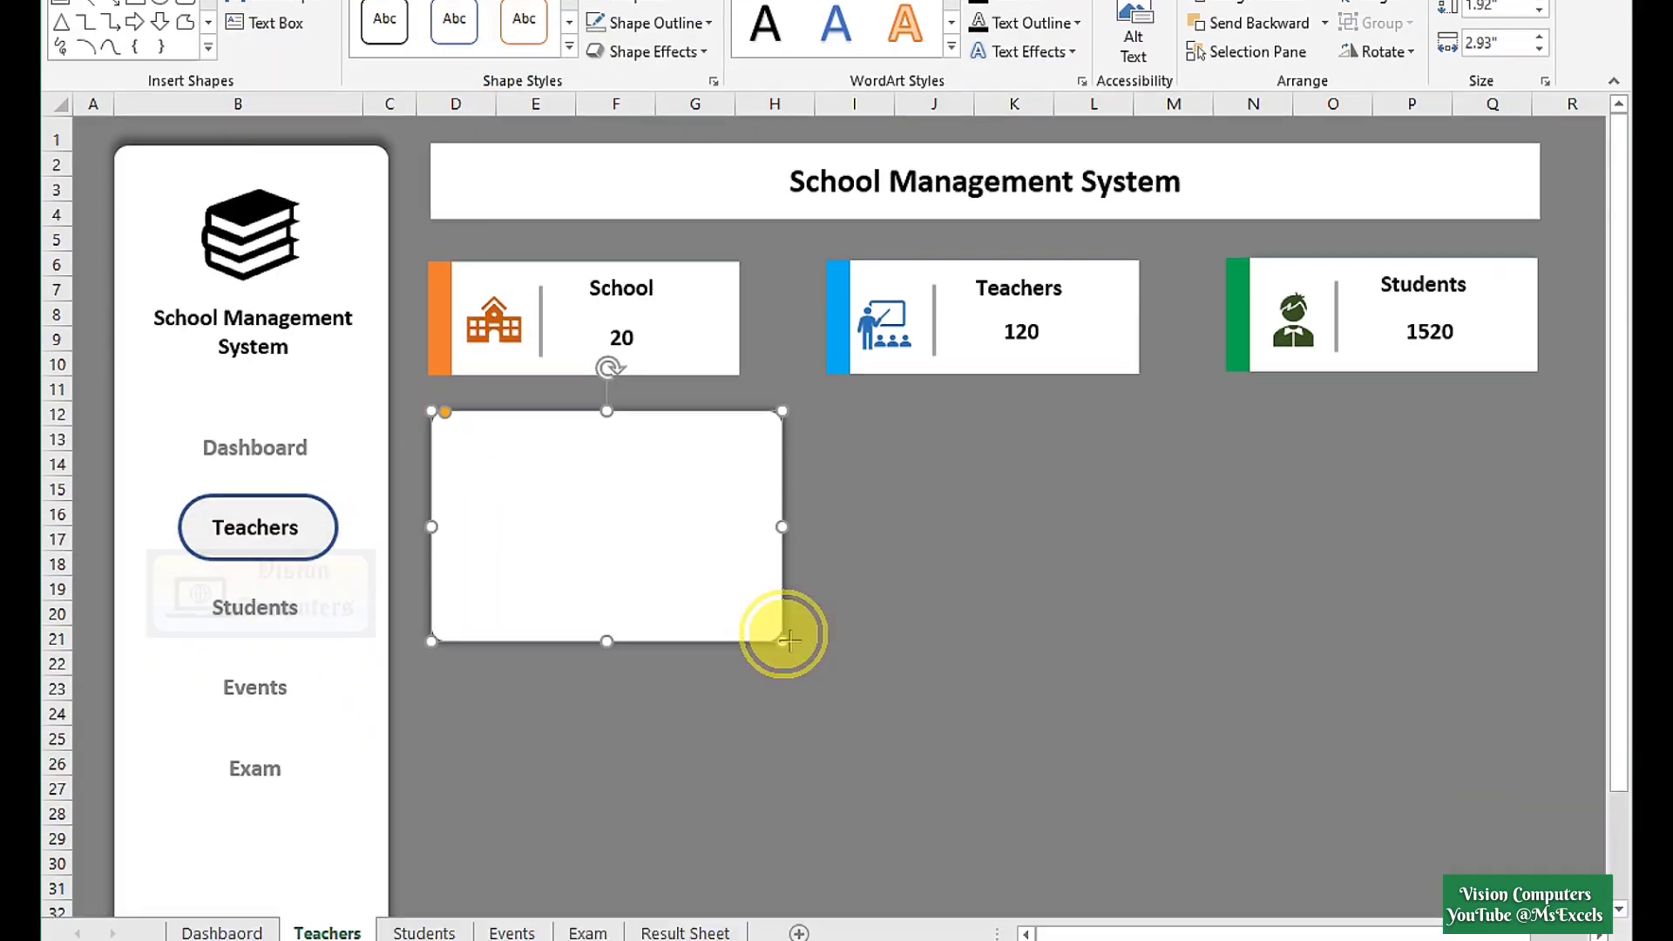
{"action": "left_click_drag", "start_coordinate": [789, 640], "coordinate": [1547, 888]}
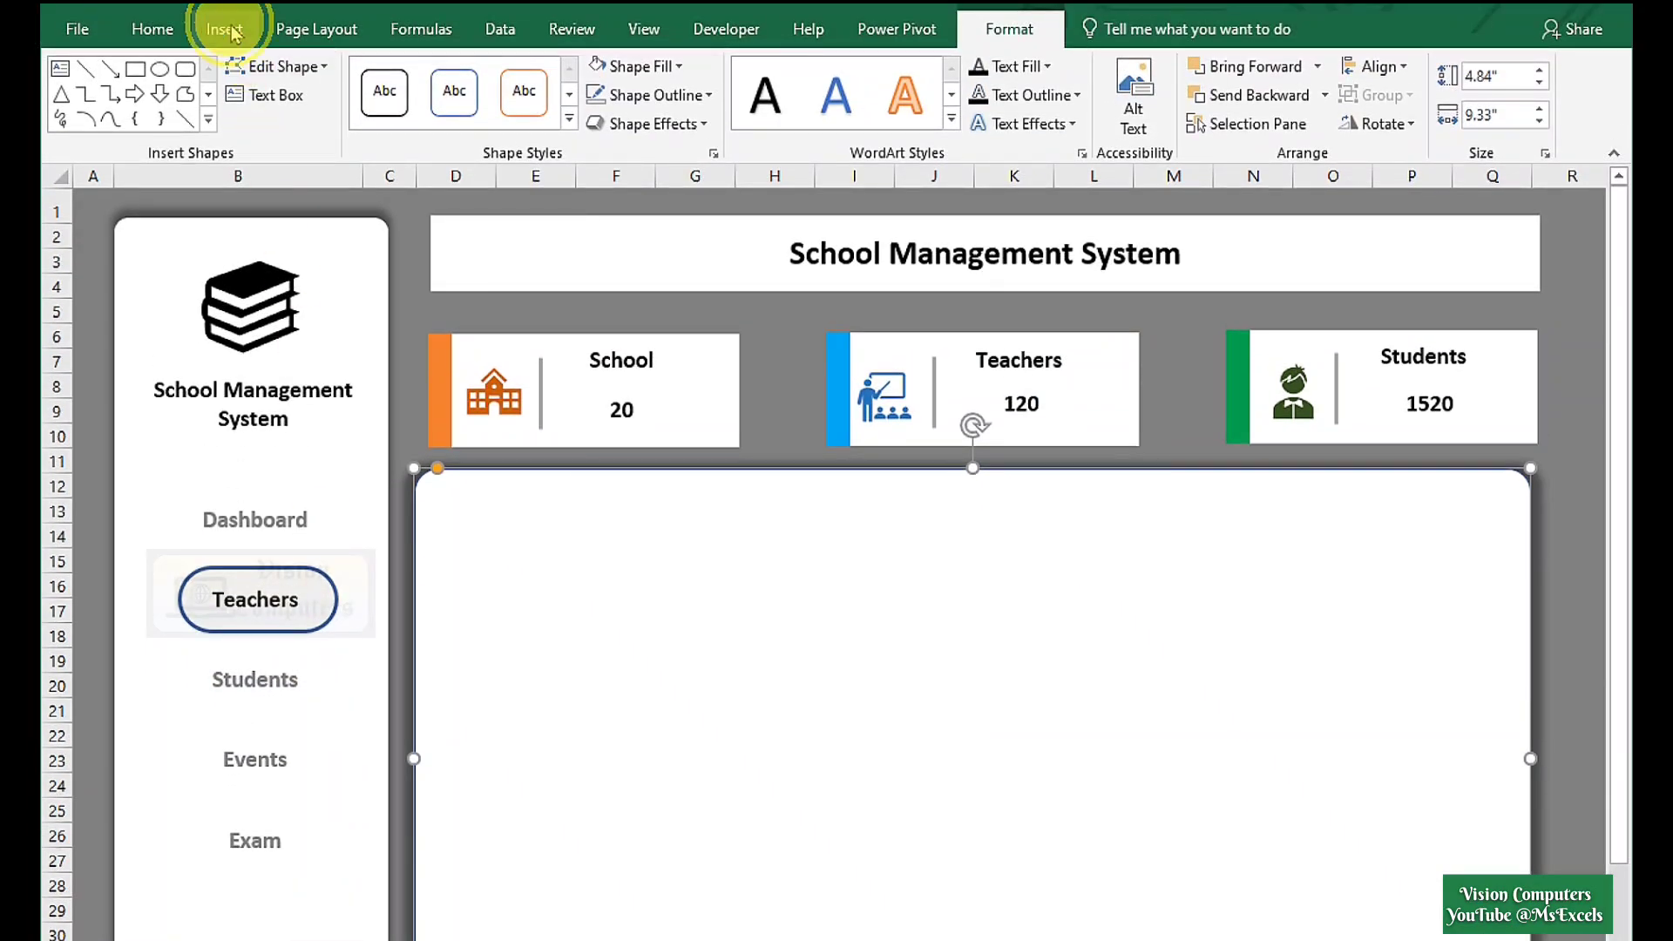
{"action": "left_click", "coordinate": [224, 28]}
Draw a circle in the Teachers panel and fill it with the teacher's photo.
{"action": "left_click", "coordinate": [327, 95]}
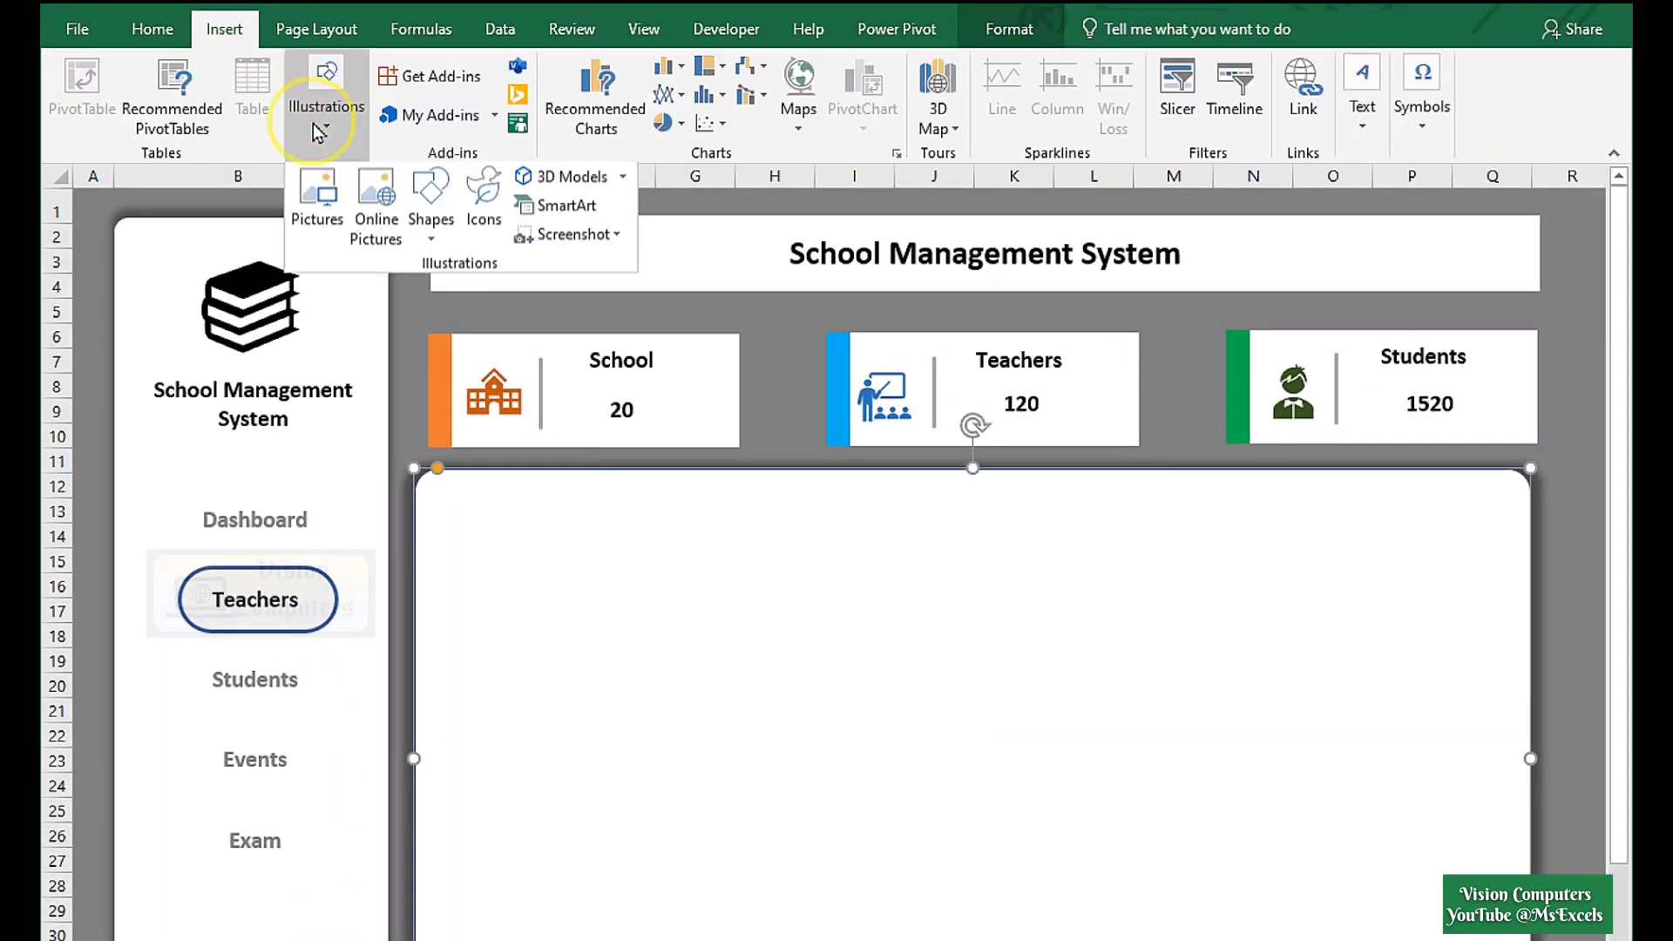
{"action": "left_click", "coordinate": [427, 240]}
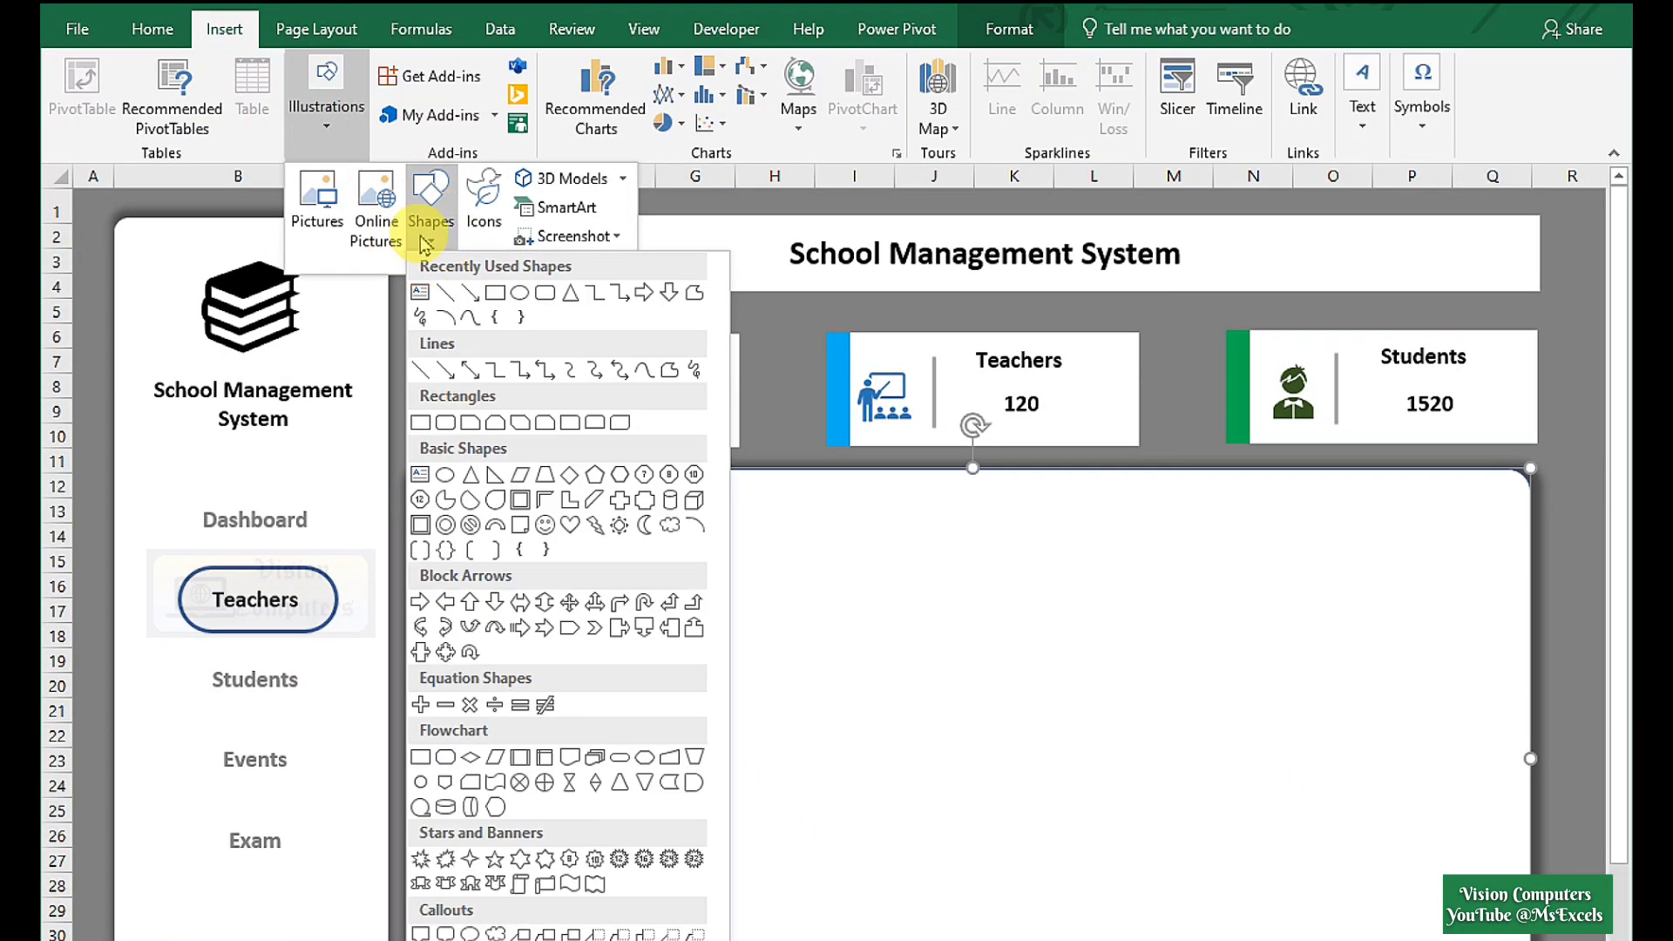
{"action": "left_click", "coordinate": [520, 295]}
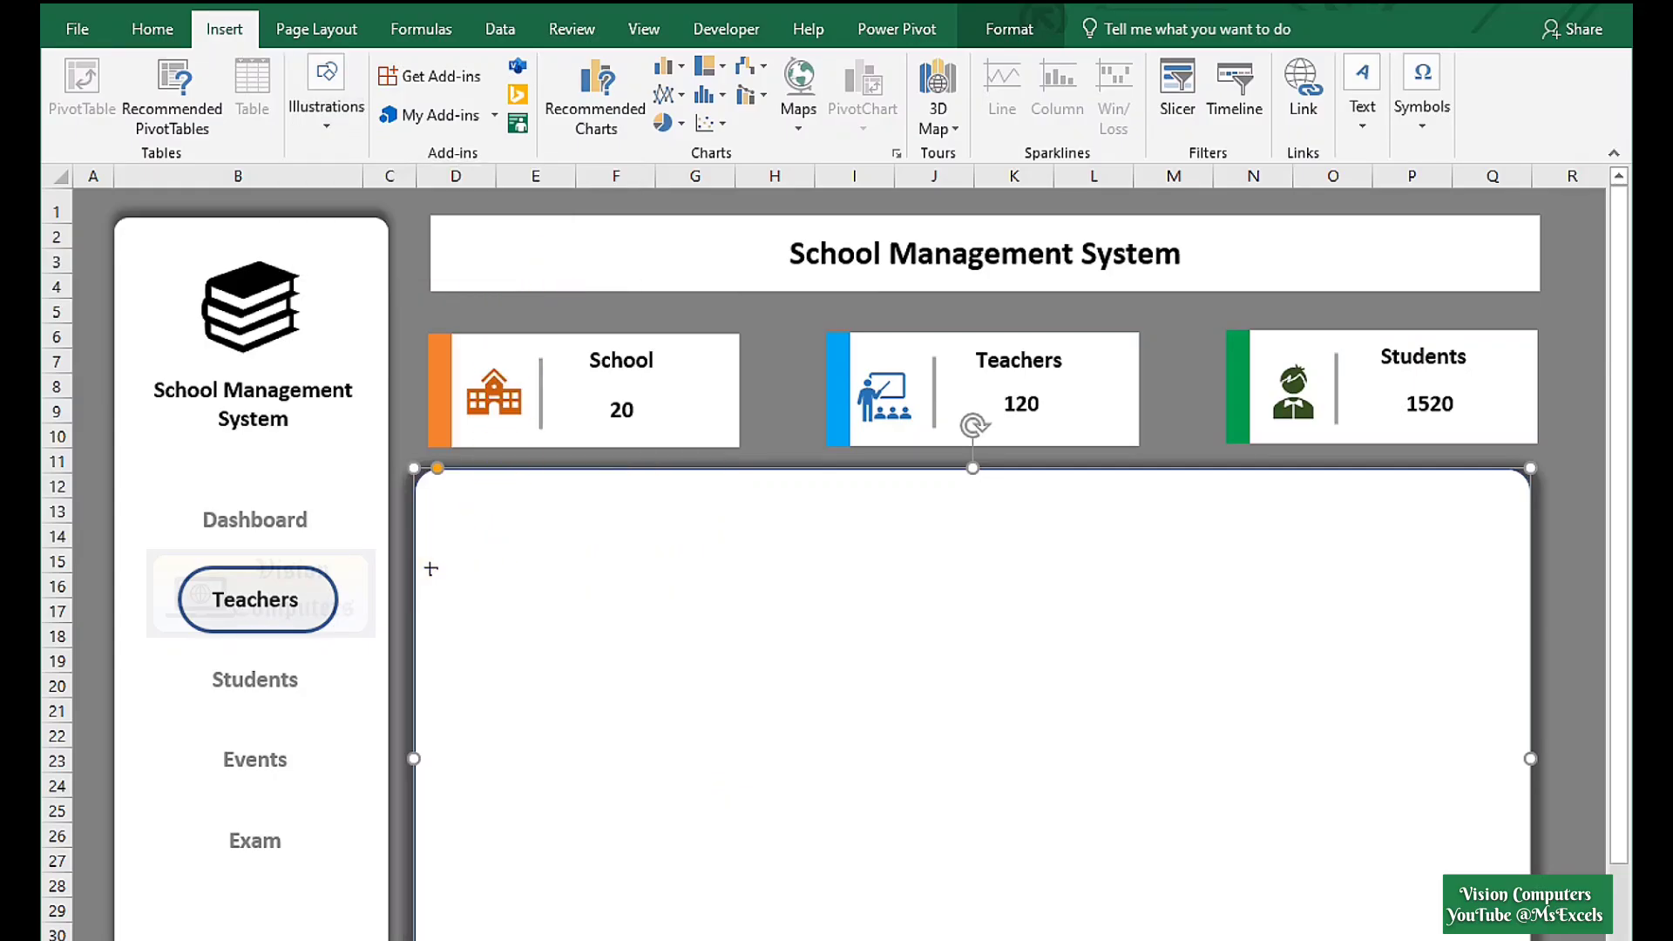
{"action": "left_click_drag", "start_coordinate": [430, 568], "coordinate": [549, 642]}
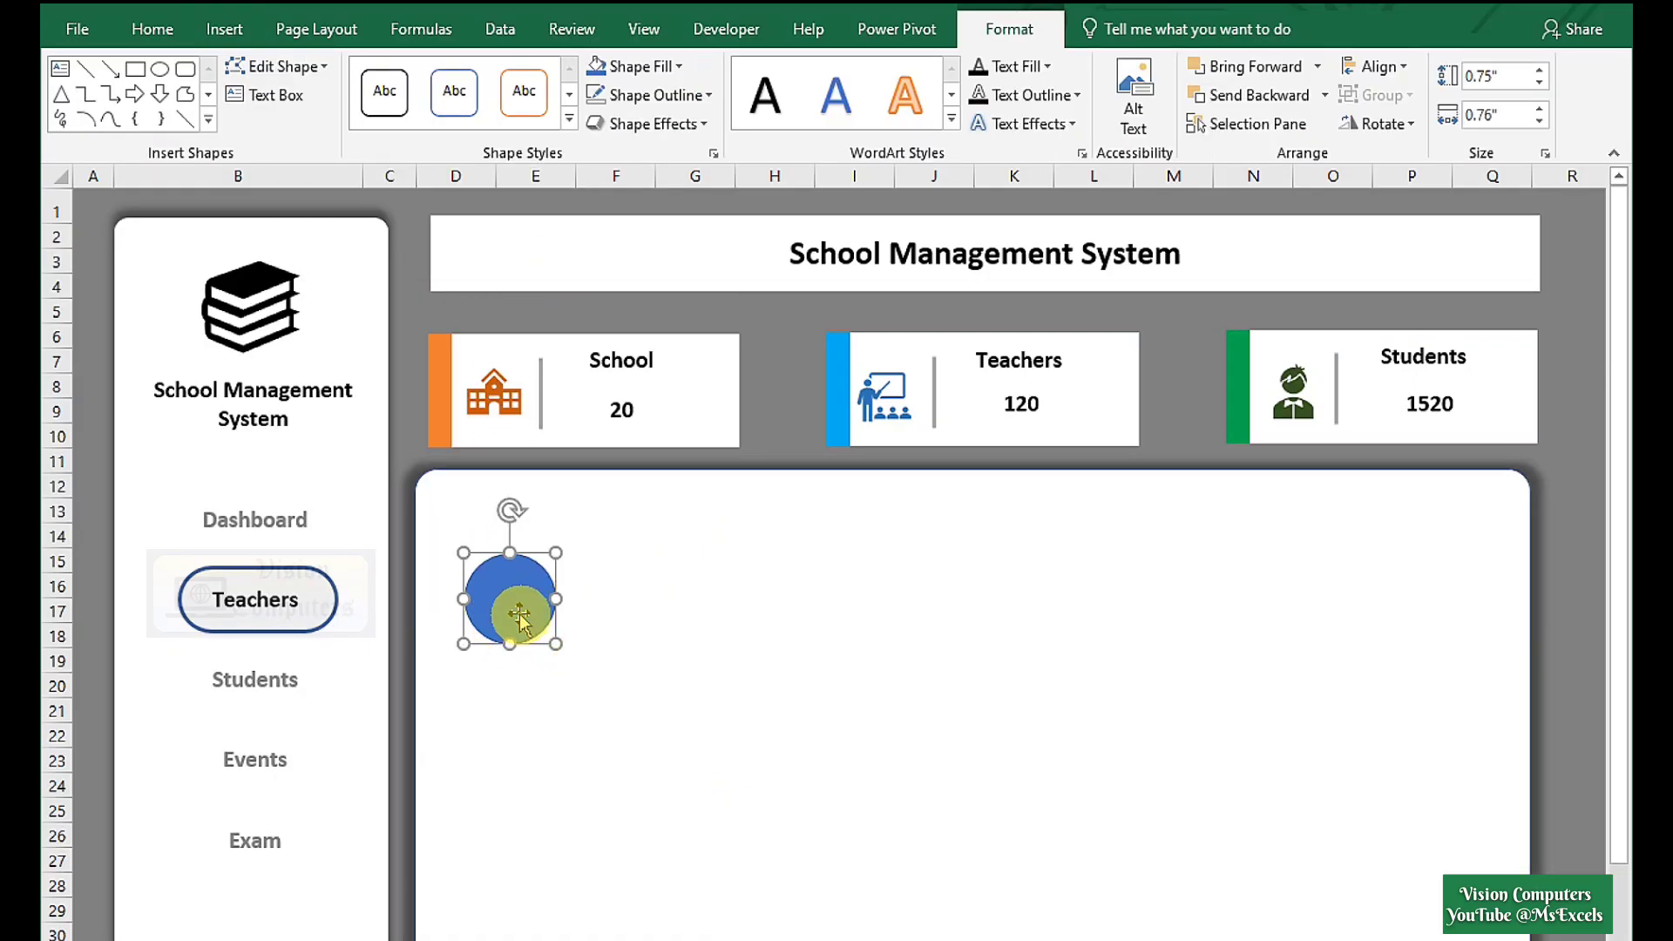
{"action": "left_click", "coordinate": [649, 73]}
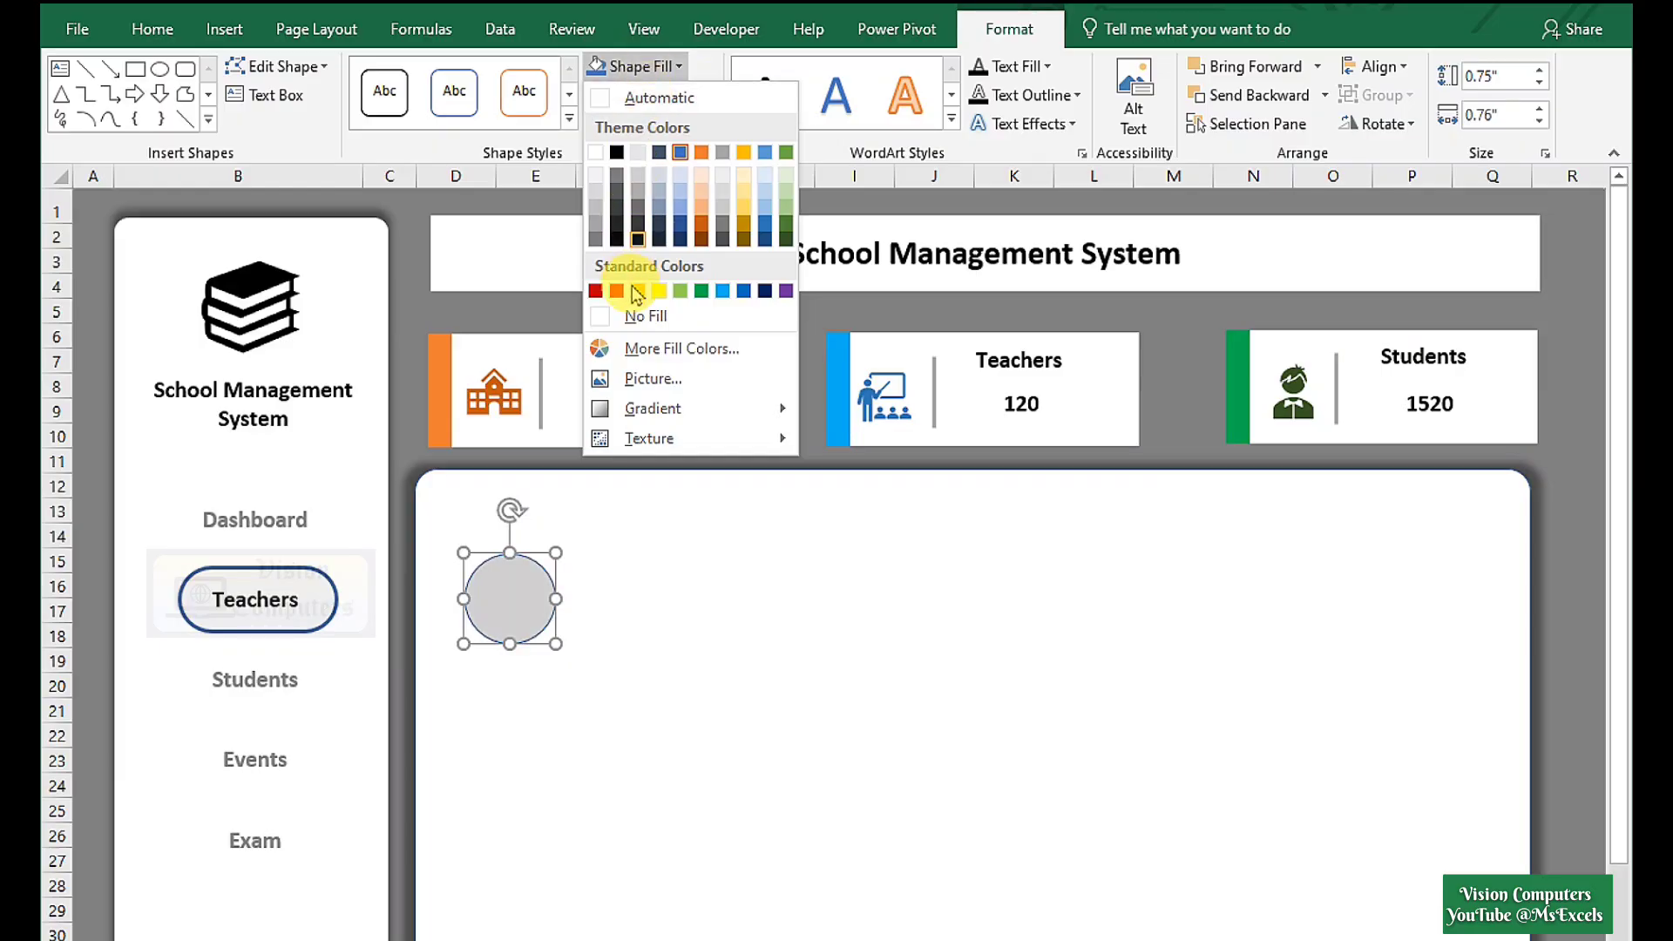
{"action": "left_click", "coordinate": [642, 380]}
{"action": "left_click", "coordinate": [624, 493]}
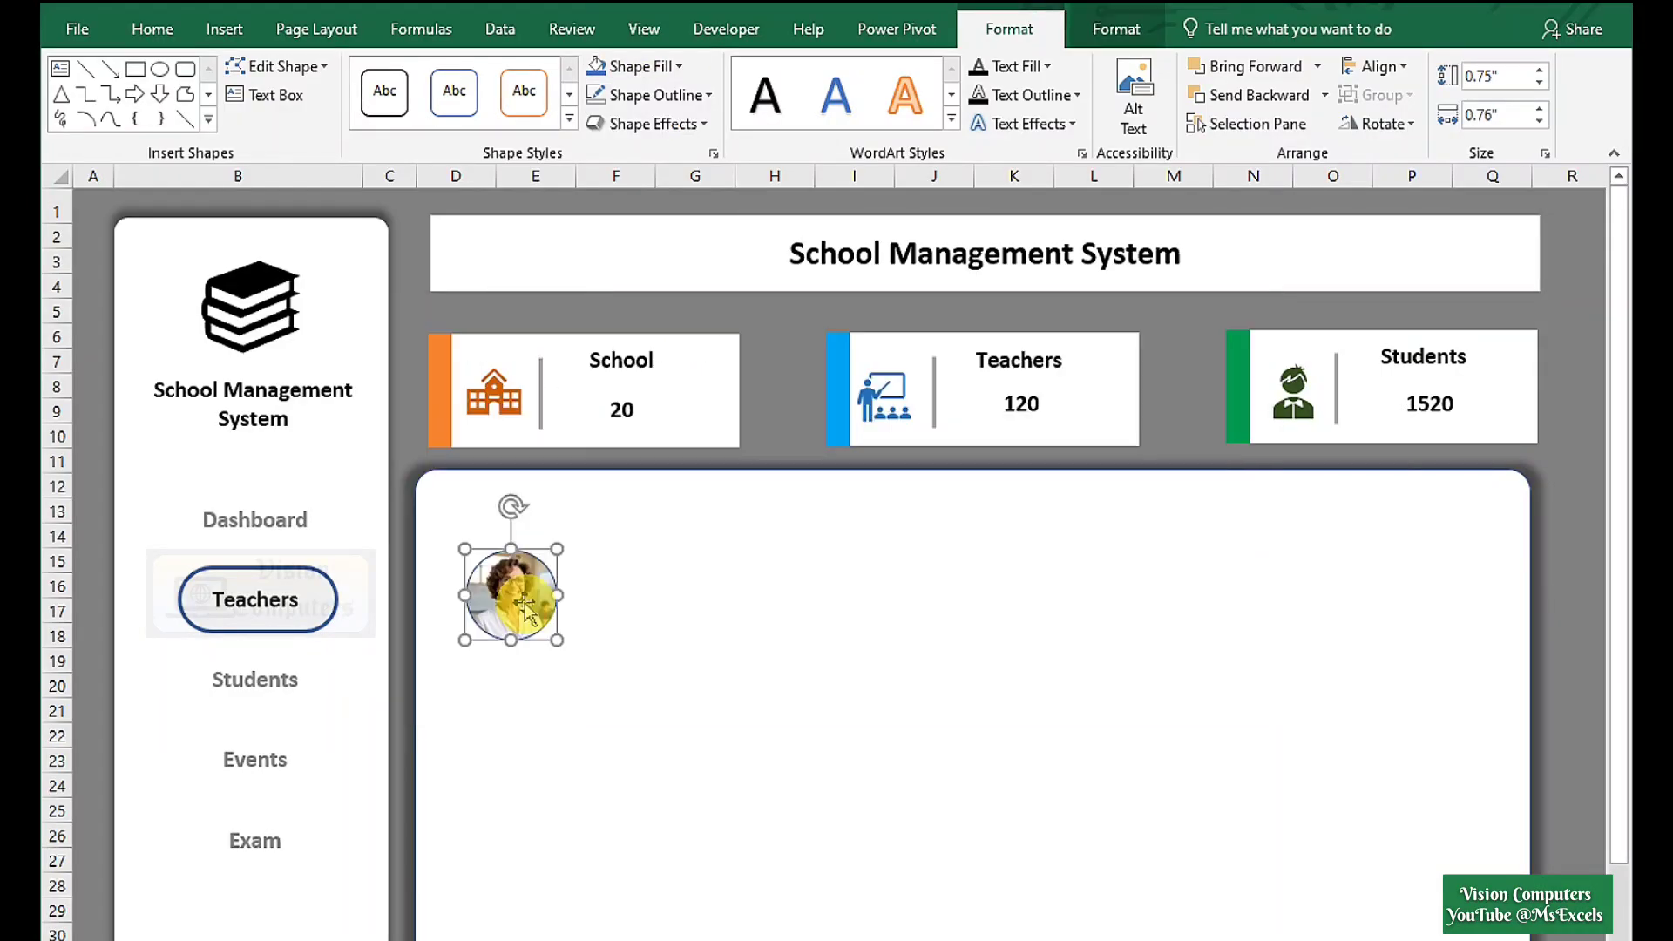
Add a text box beside the photo holding the teacher's name and 'Maths'.
{"action": "left_click", "coordinate": [224, 29]}
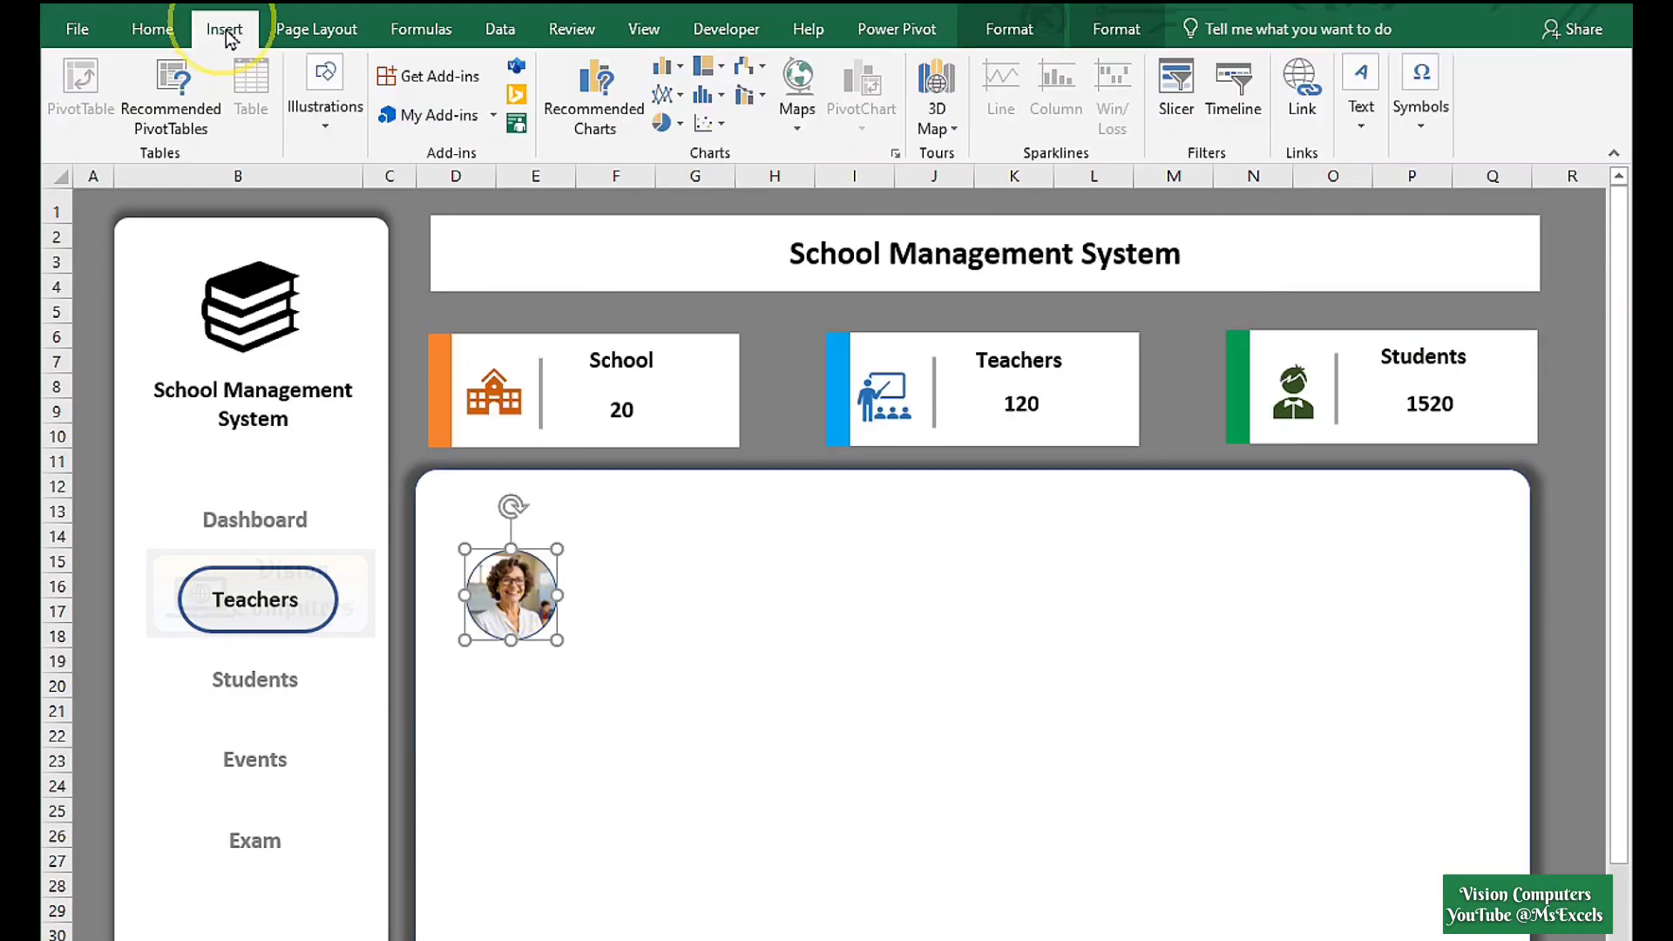
{"action": "left_click", "coordinate": [327, 113]}
{"action": "left_click", "coordinate": [430, 205]}
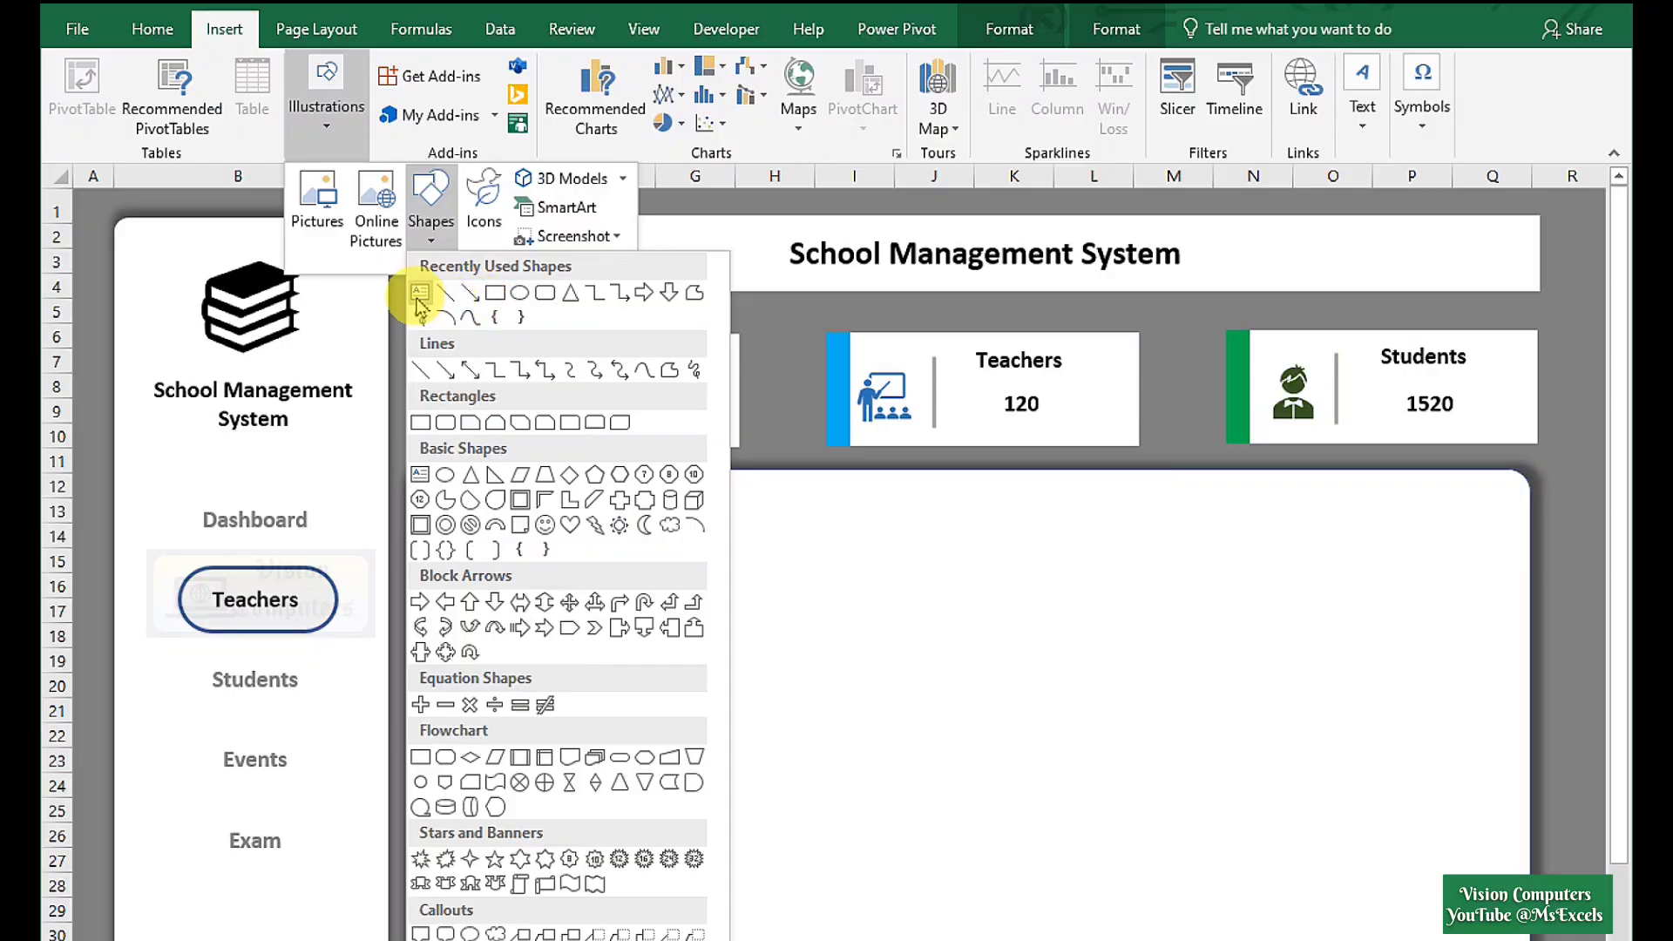
{"action": "left_click", "coordinate": [419, 294]}
{"action": "left_click_drag", "start_coordinate": [578, 558], "coordinate": [732, 645]}
{"action": "double_click", "coordinate": [660, 608]}
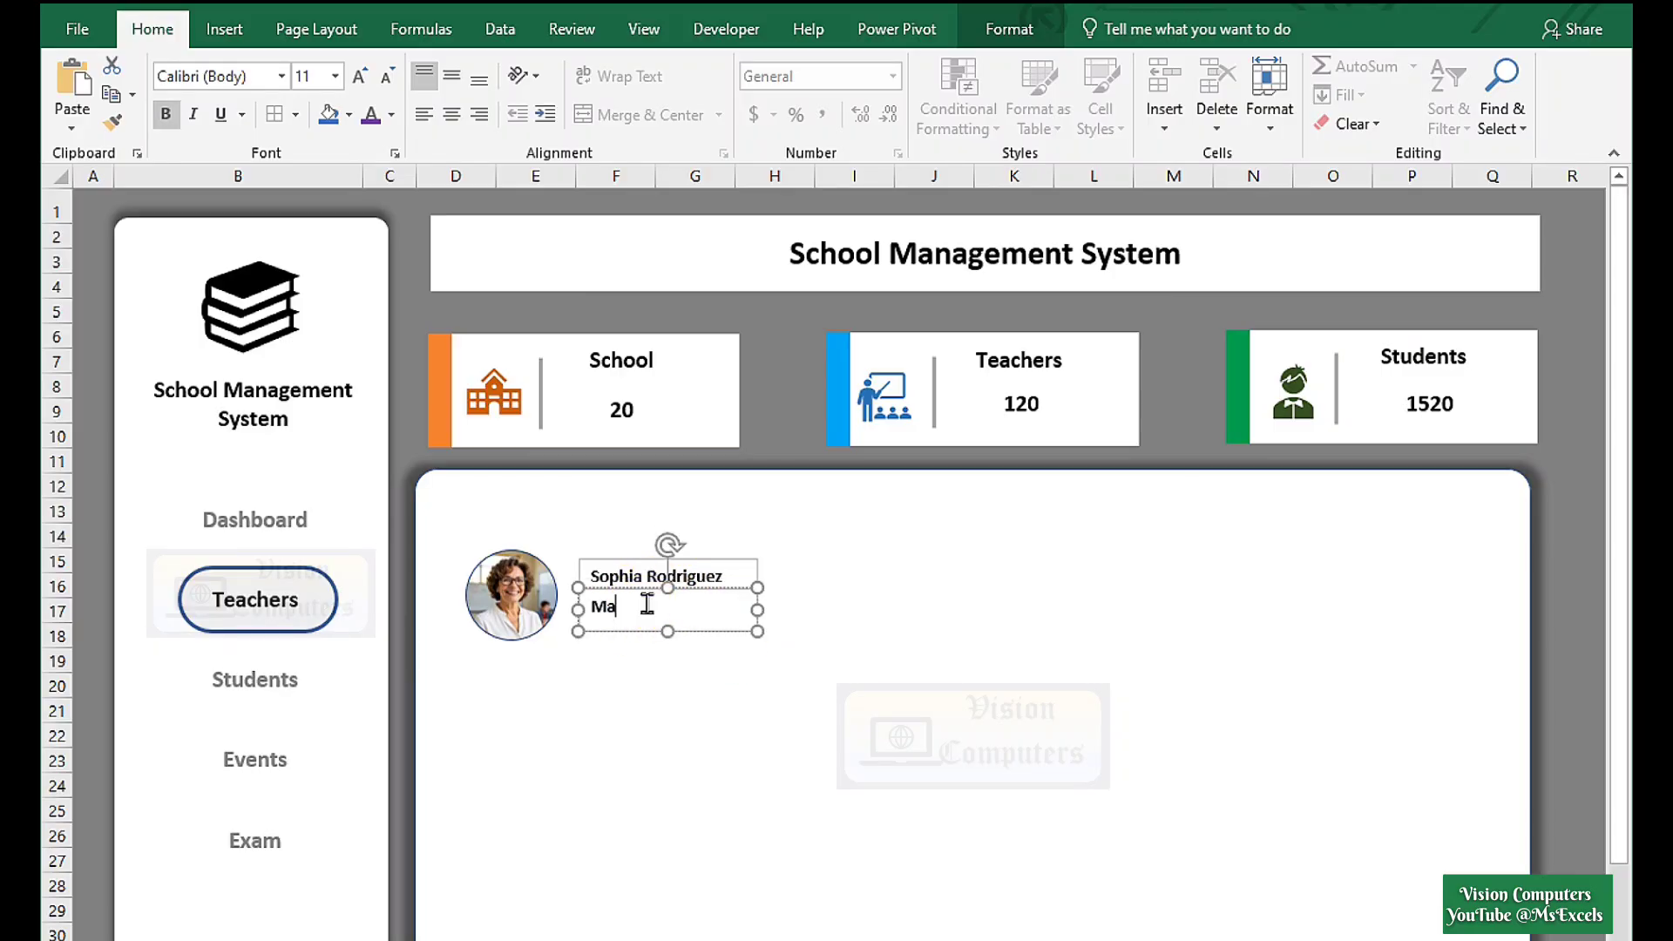
{"action": "left_click", "coordinate": [855, 621]}
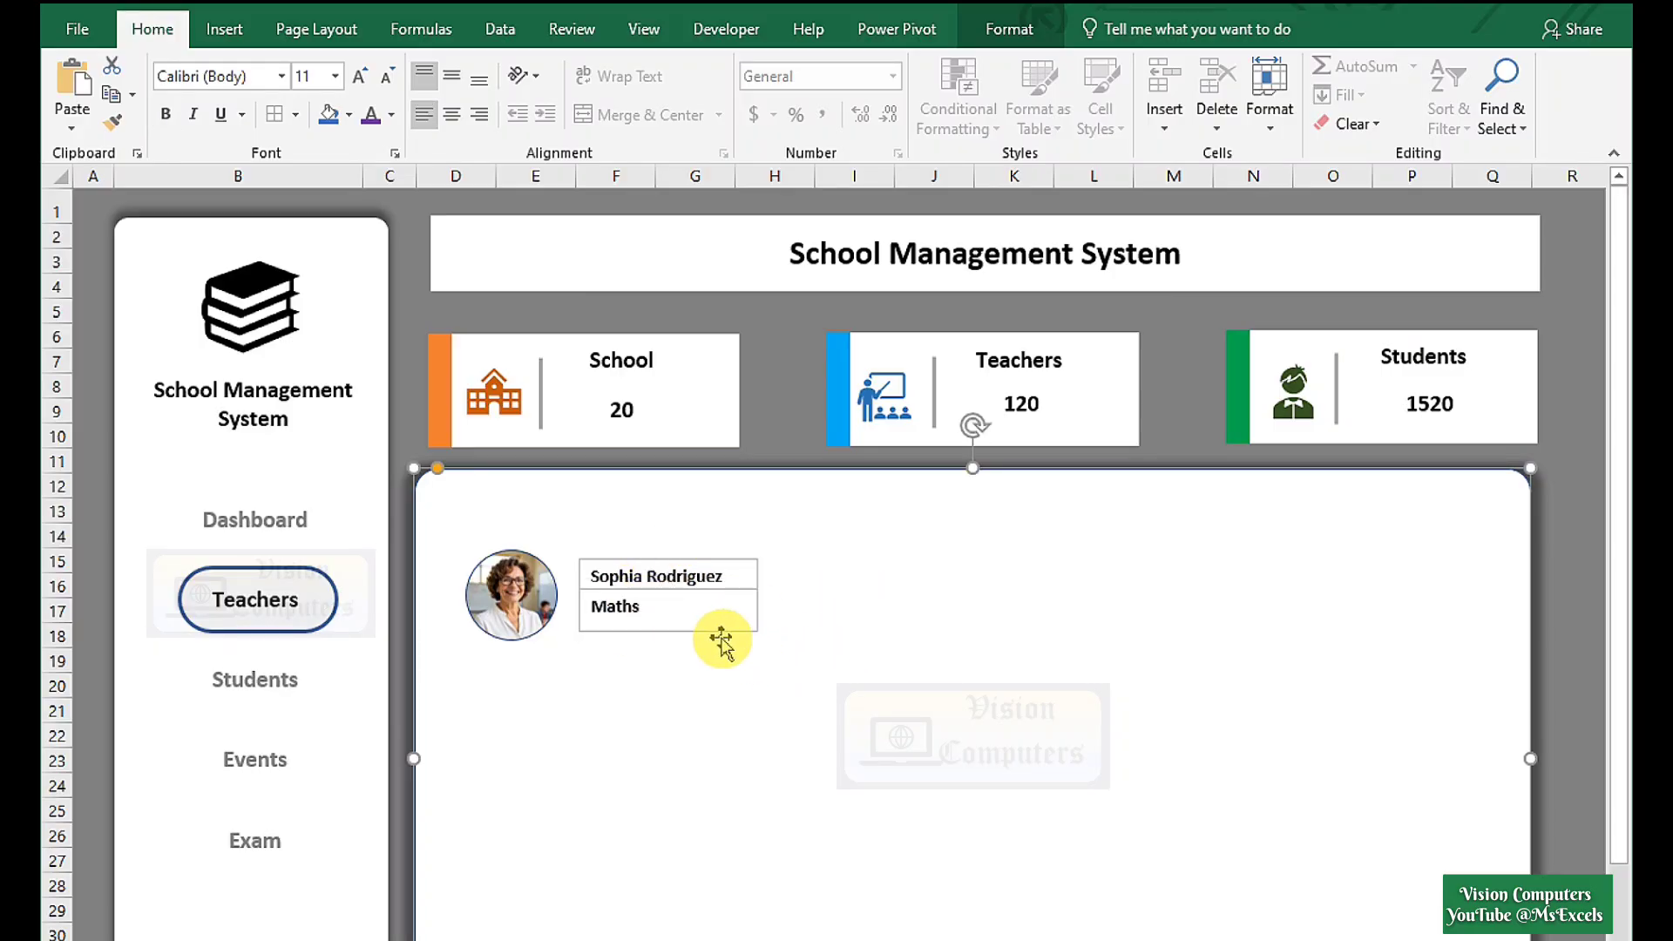
Set the name and Maths text boxes to No Outline and No Fill, aligning the name.
{"action": "left_click", "coordinate": [666, 598]}
{"action": "left_click", "coordinate": [714, 571]}
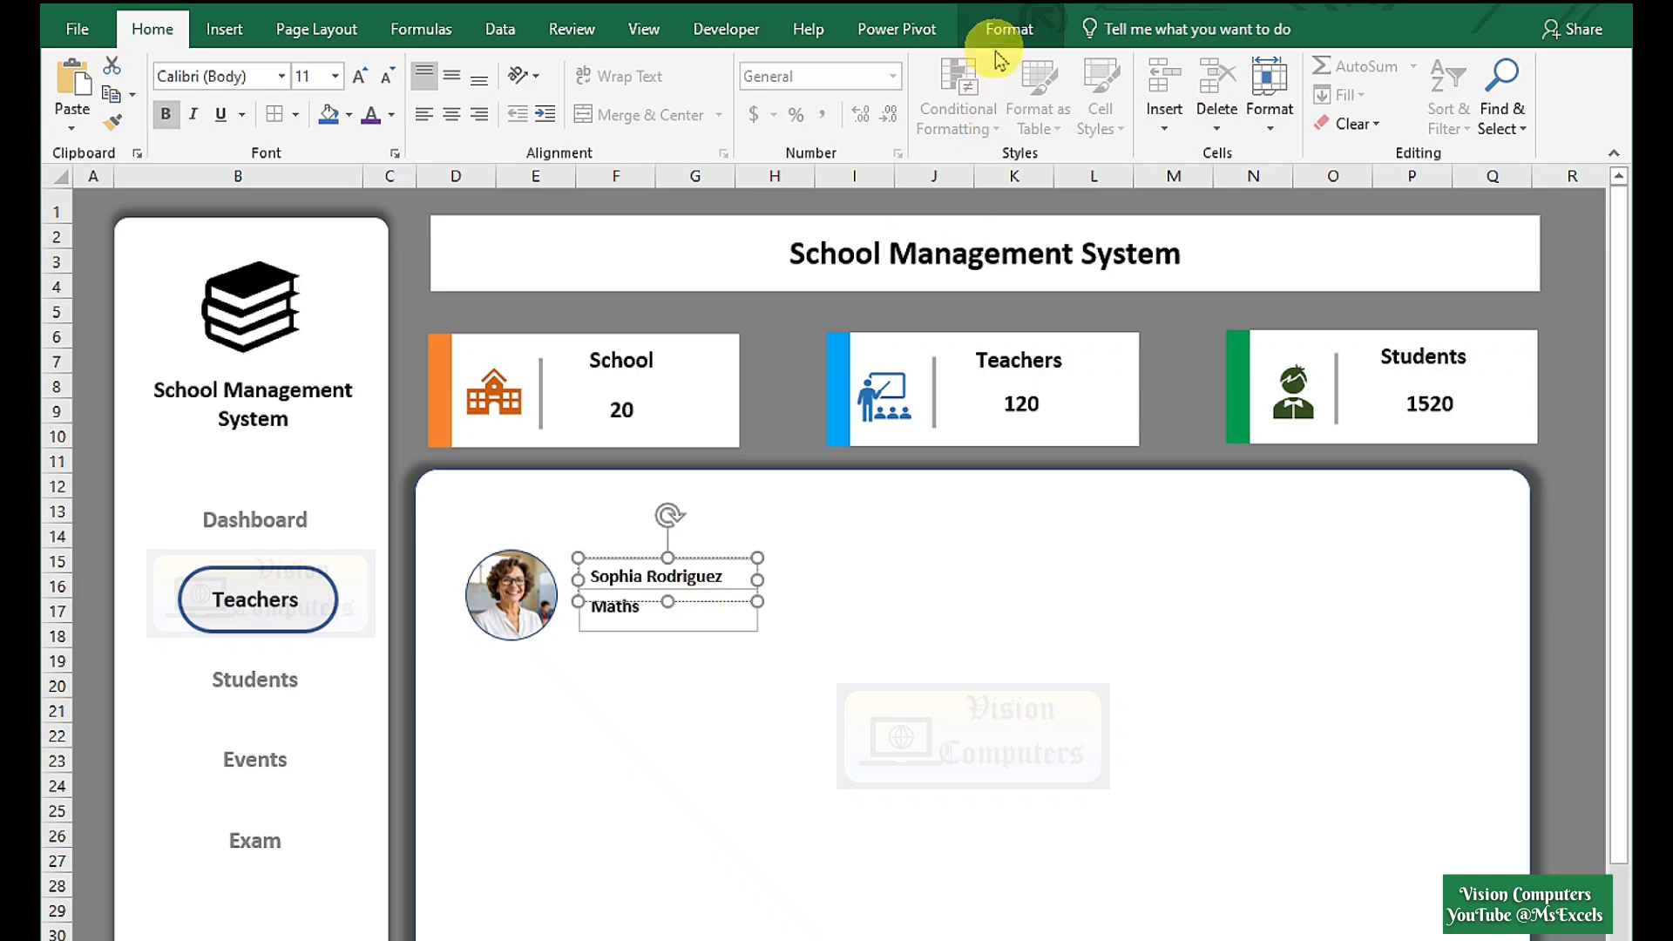
{"action": "left_click", "coordinate": [1009, 29]}
{"action": "left_click", "coordinate": [701, 95]}
{"action": "left_click", "coordinate": [676, 336]}
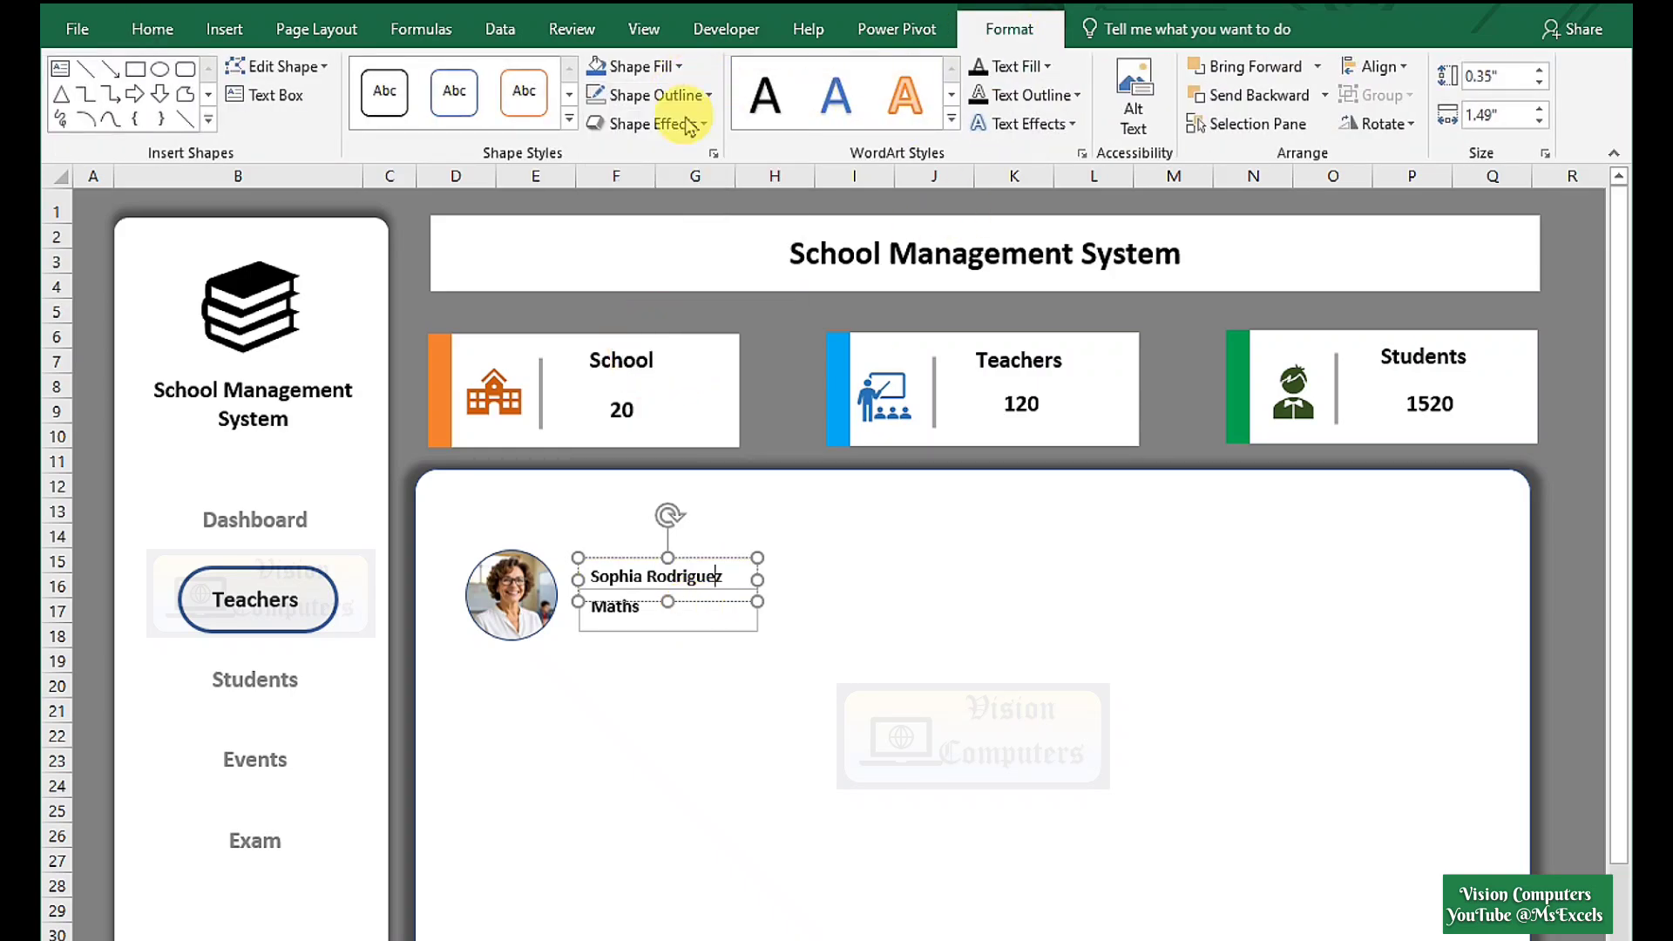
{"action": "left_click", "coordinate": [669, 66]}
{"action": "left_click", "coordinate": [636, 322]}
{"action": "left_click", "coordinate": [704, 571]}
{"action": "left_click", "coordinate": [688, 576]}
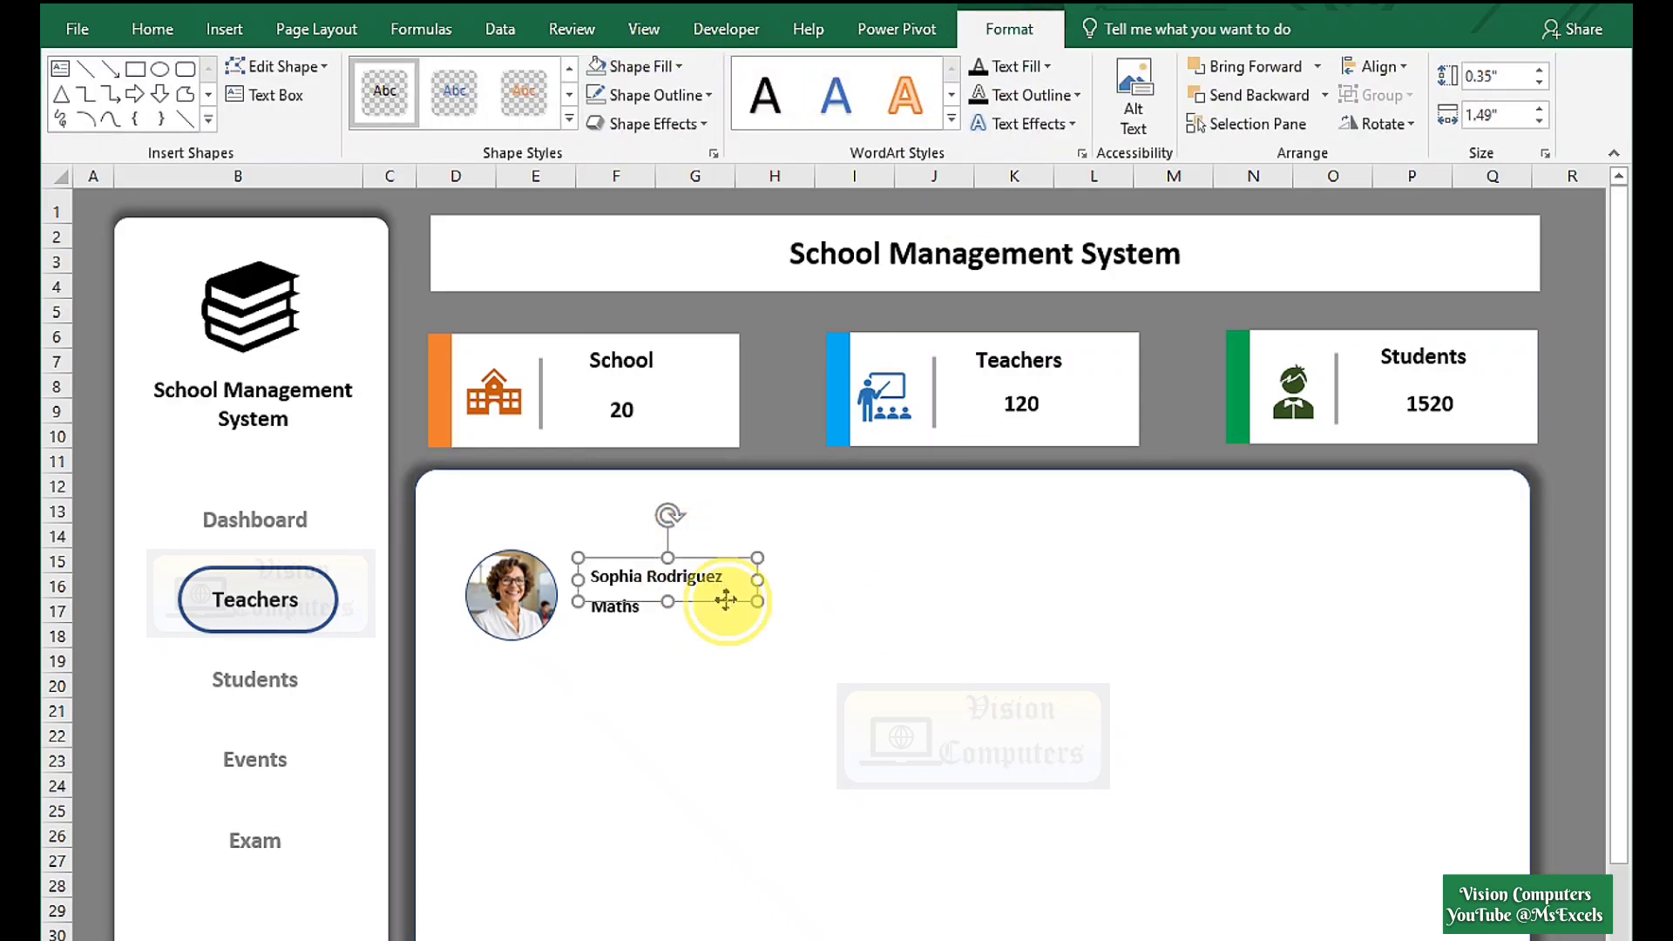
{"action": "left_click_drag", "start_coordinate": [726, 599], "coordinate": [718, 601]}
Group the photo and both text boxes into a single teacher card.
{"action": "left_click", "coordinate": [501, 601]}
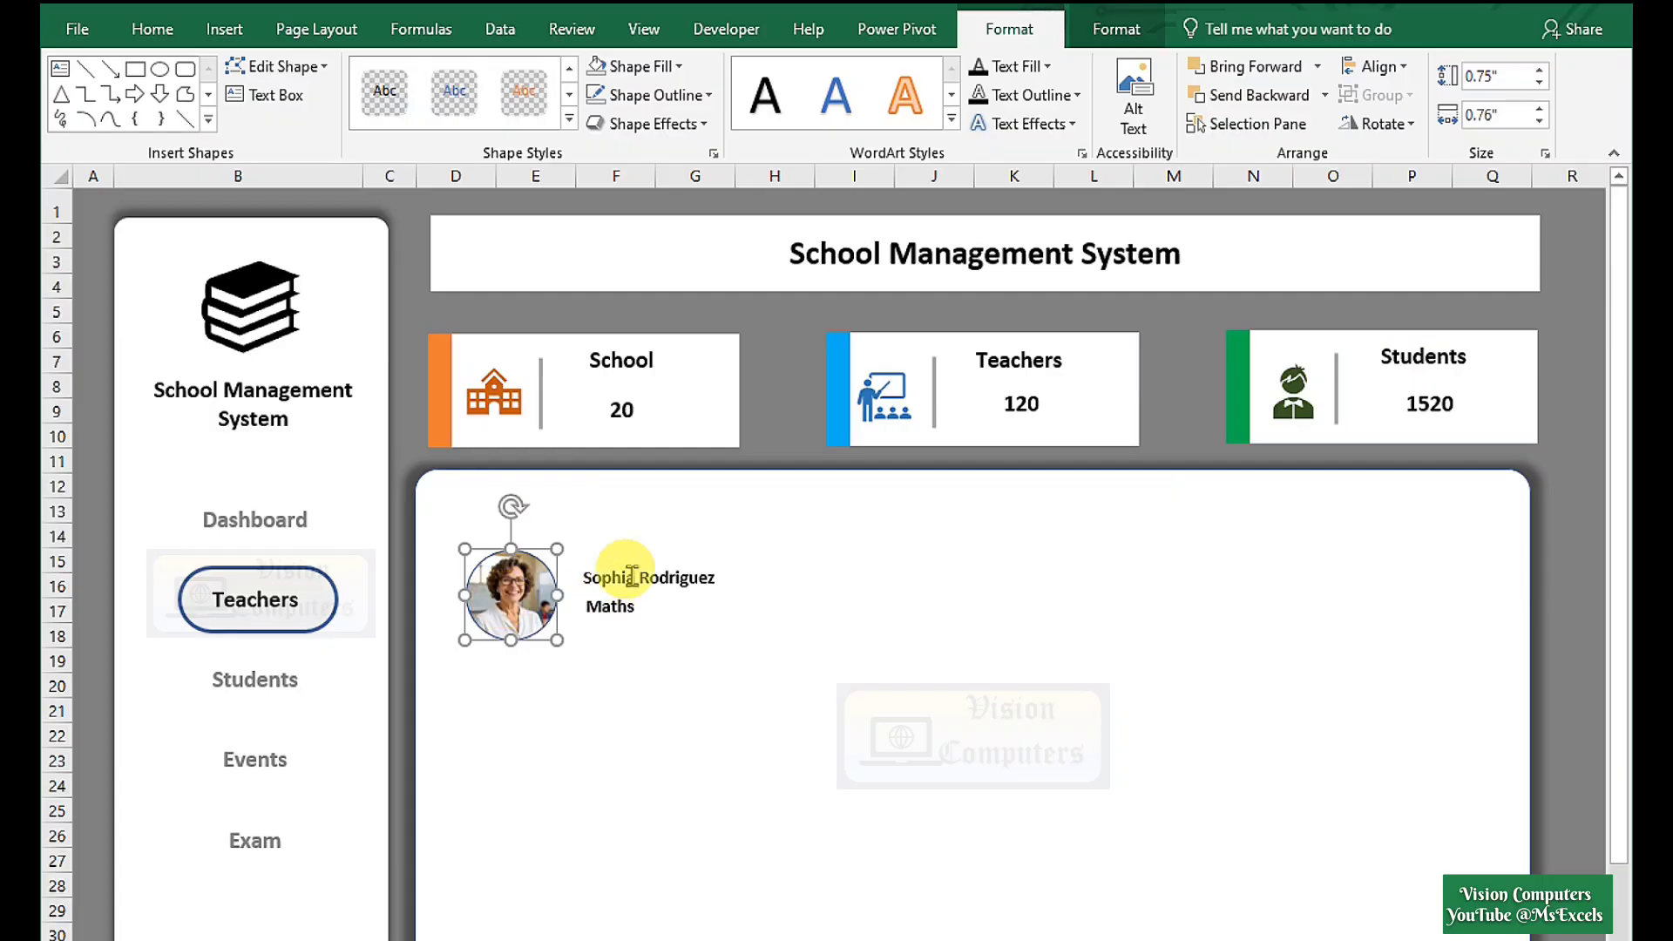
{"action": "left_click", "coordinate": [632, 576], "text": "shift"}
{"action": "left_click", "coordinate": [627, 610], "text": "shift"}
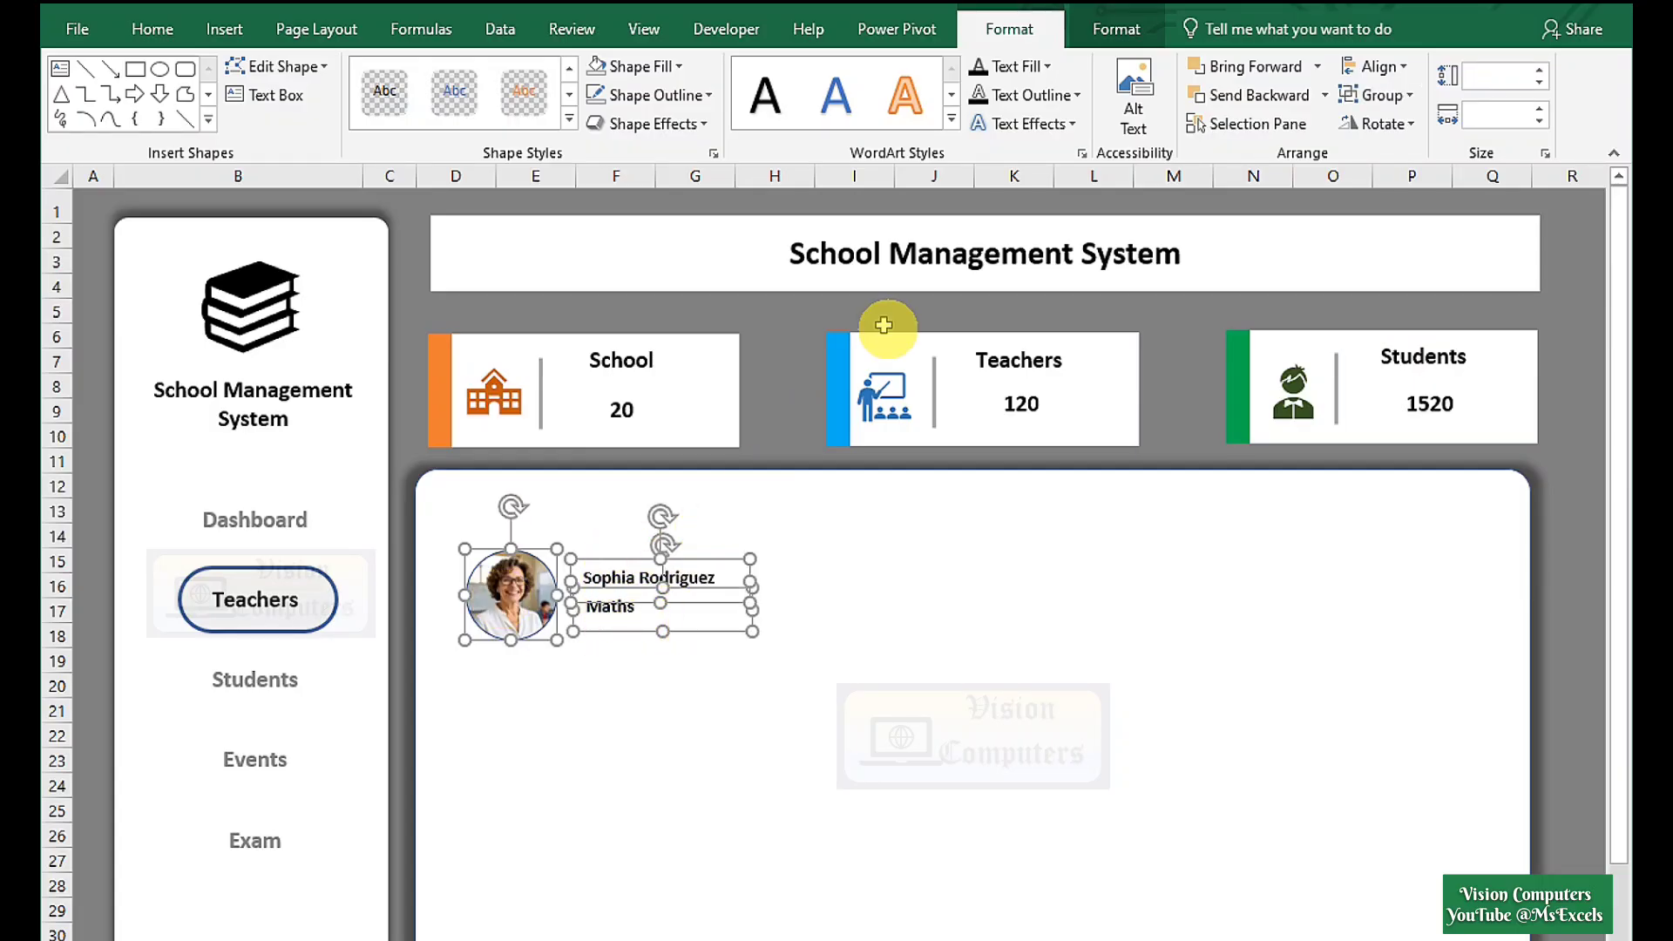
{"action": "left_click", "coordinate": [1116, 28]}
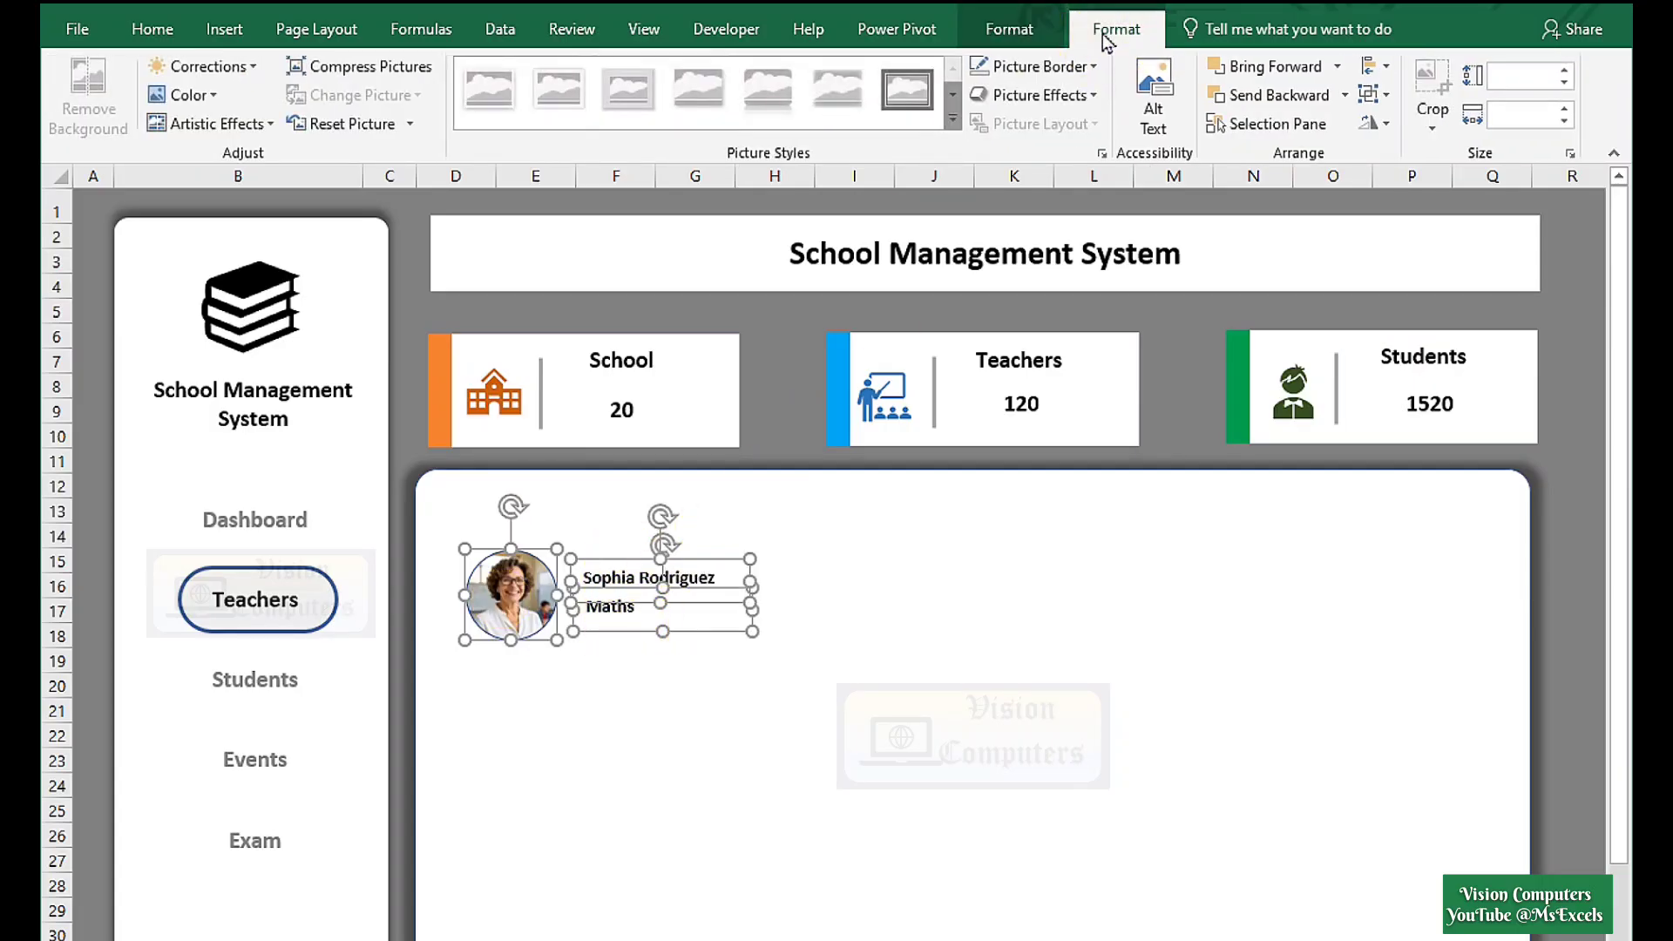
{"action": "left_click", "coordinate": [1382, 98]}
{"action": "left_click", "coordinate": [1398, 128]}
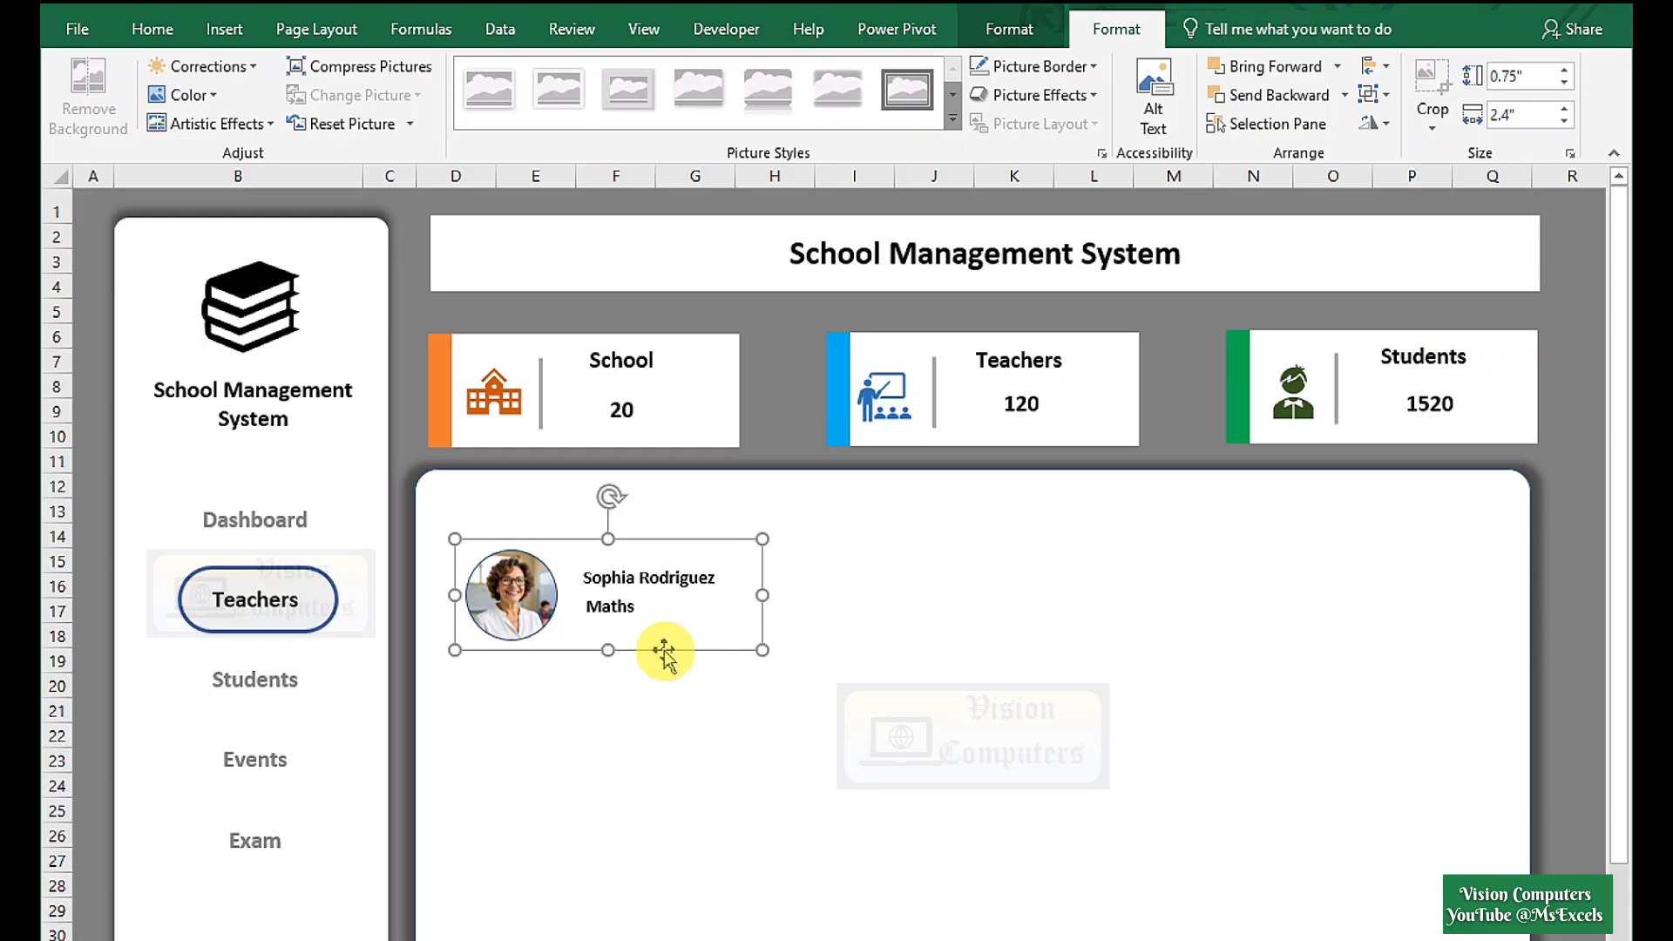
Ctrl-drag copies of the teacher card further down the panel.
{"action": "left_click_drag", "start_coordinate": [662, 652], "coordinate": [655, 901]}
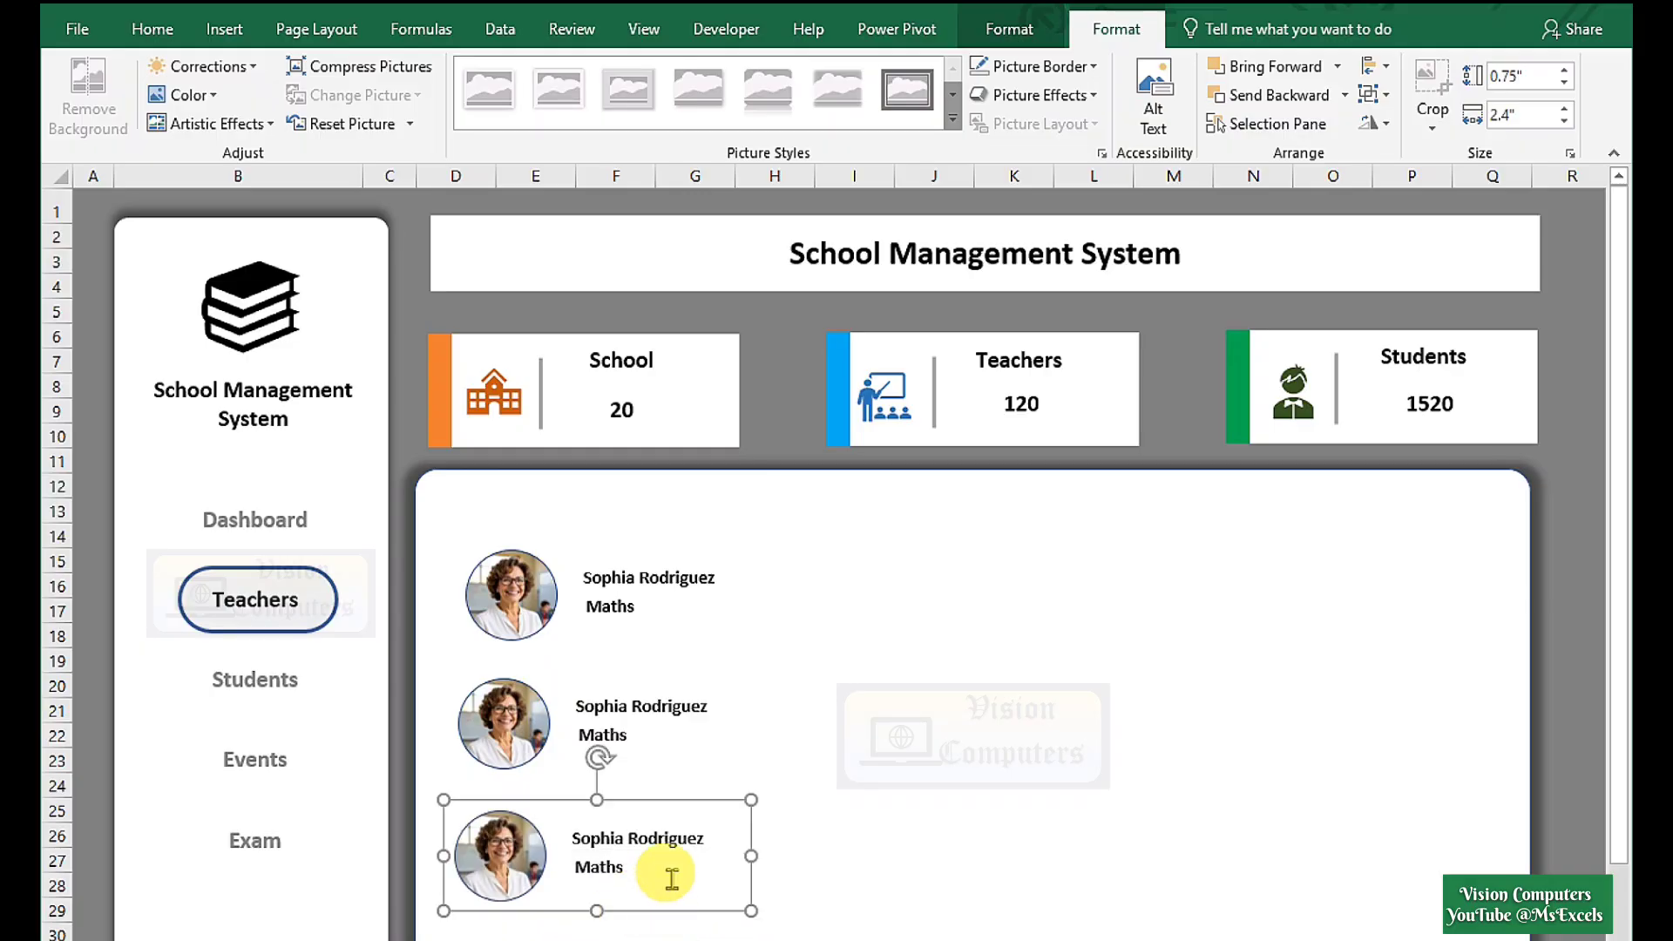
{"action": "scroll", "coordinate": [672, 871], "scroll_direction": "down", "scroll_amount": 2}
{"action": "left_click_drag", "start_coordinate": [664, 758], "coordinate": [672, 866]}
{"action": "scroll", "coordinate": [610, 566], "scroll_direction": "up", "scroll_amount": 2}
{"action": "left_click", "coordinate": [645, 636]}
Replace the second card's photo with a picture from a file.
{"action": "left_click", "coordinate": [510, 758]}
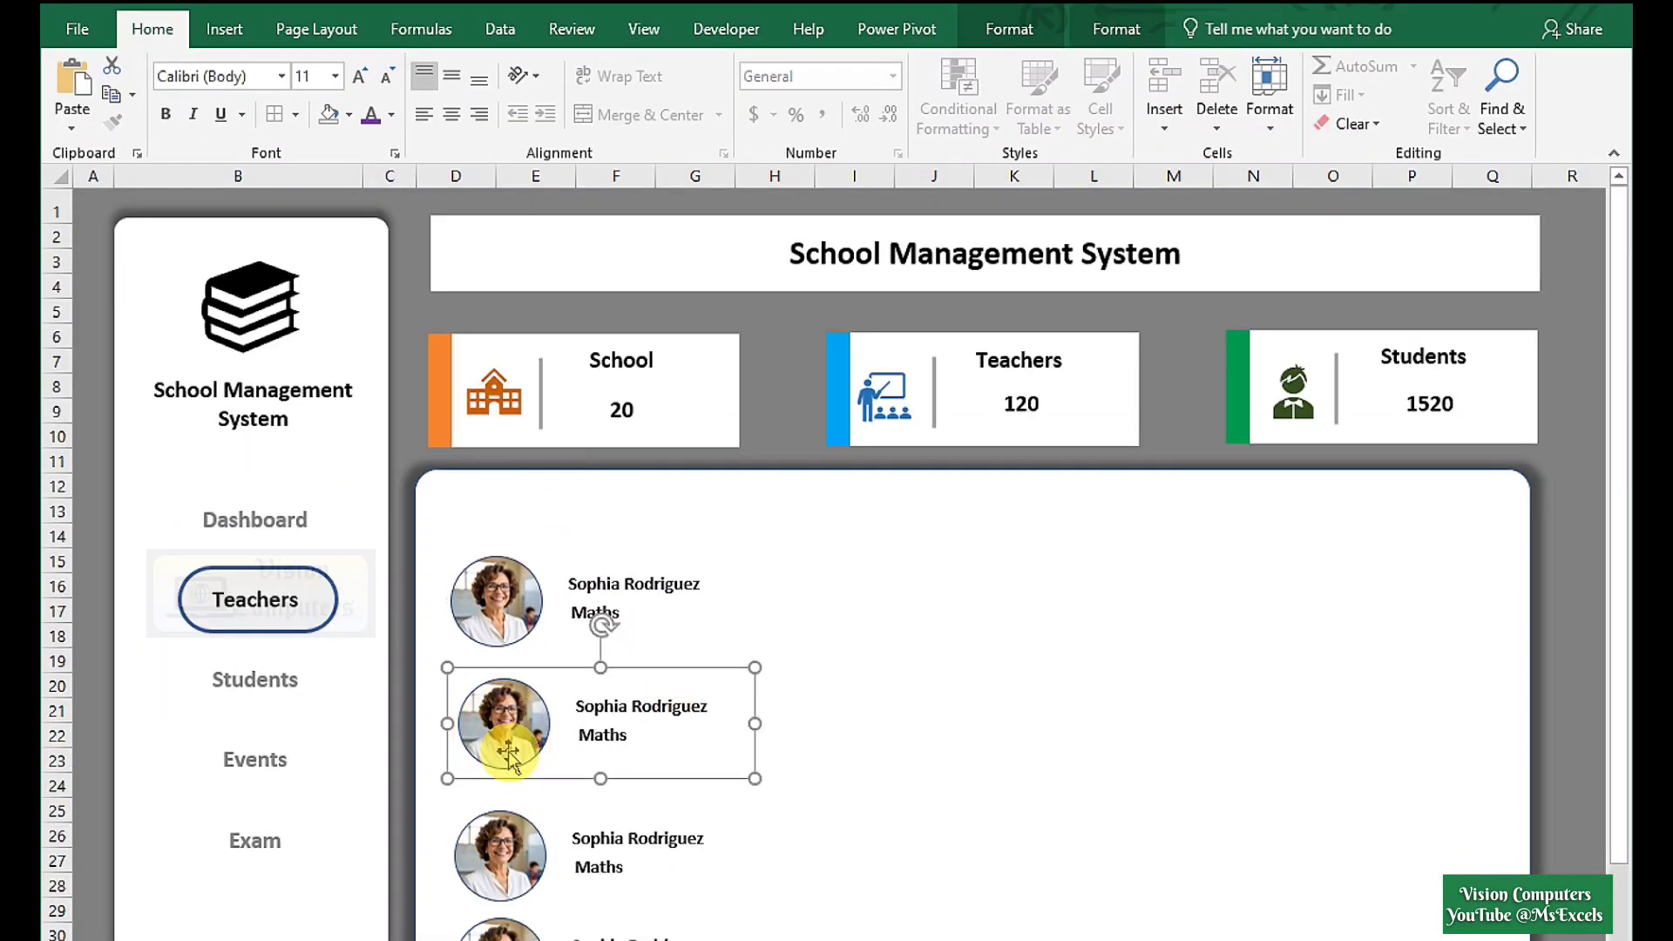
{"action": "left_click", "coordinate": [509, 745]}
{"action": "double_click", "coordinate": [510, 736]}
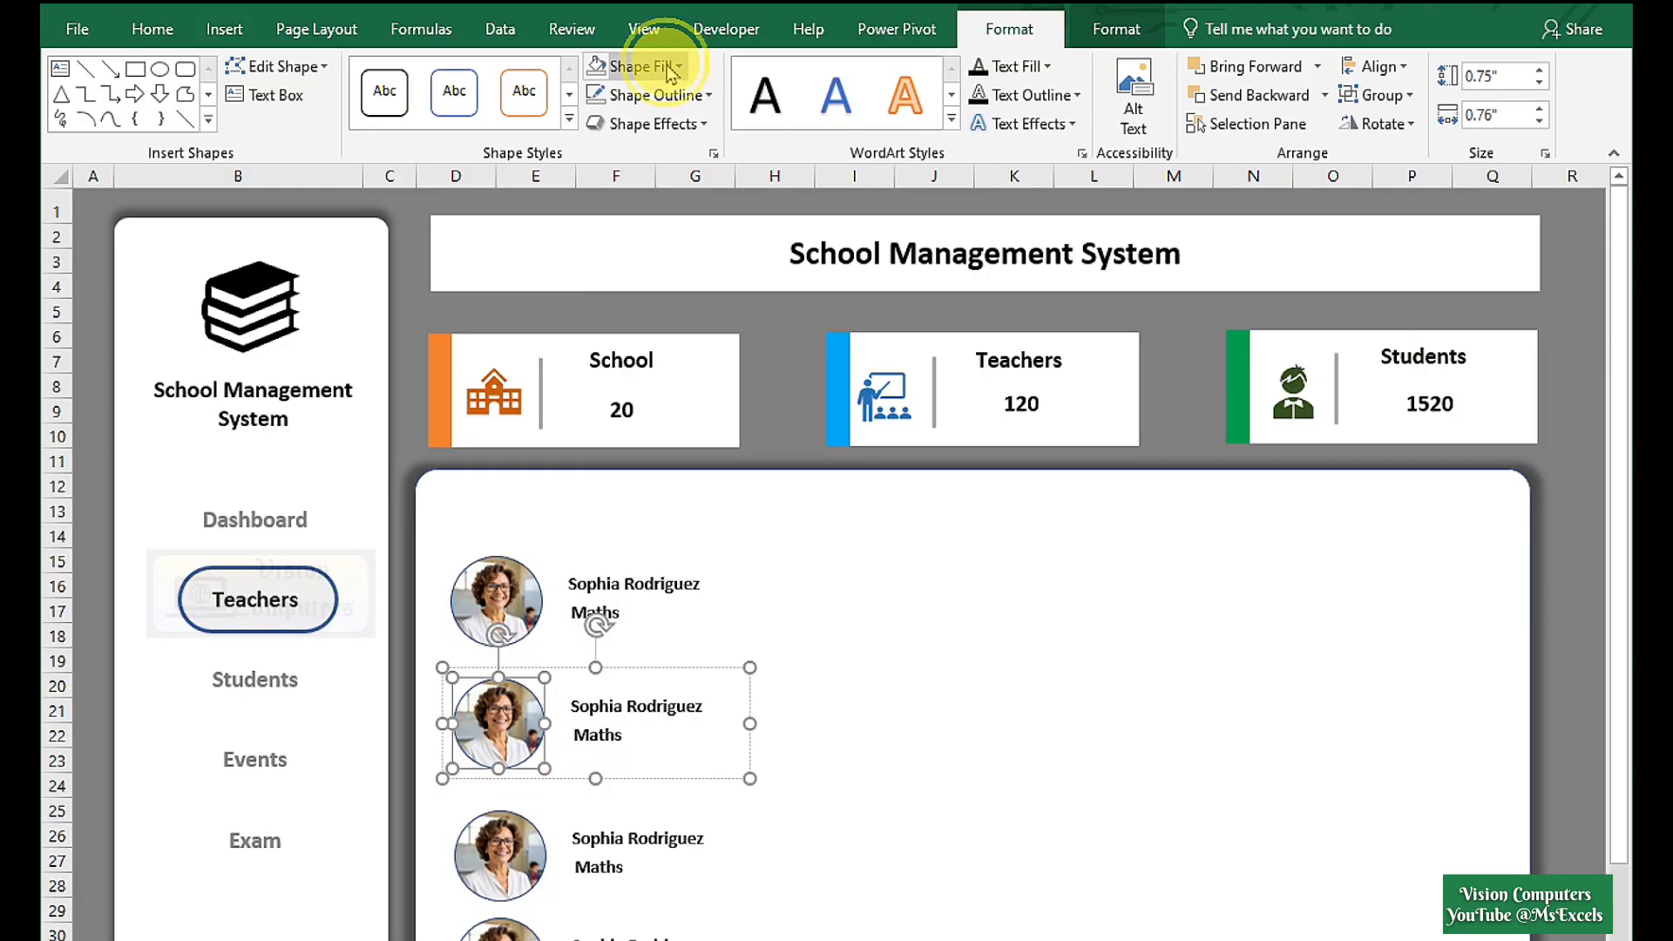
{"action": "left_click", "coordinate": [642, 66]}
{"action": "left_click", "coordinate": [644, 378]}
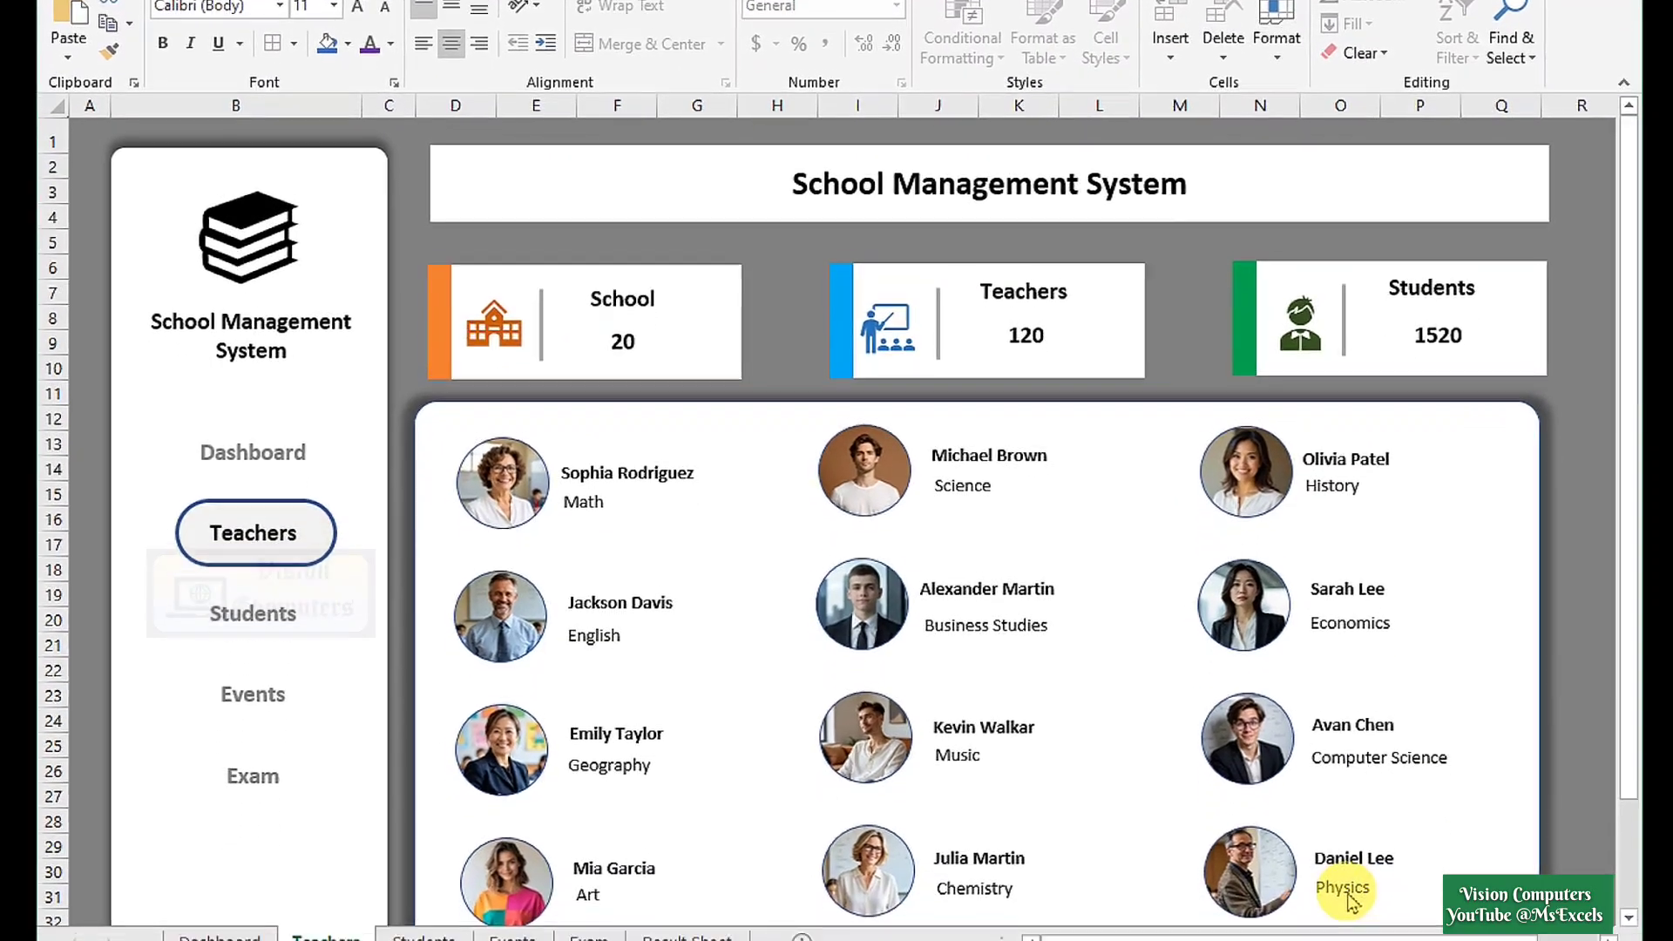
{"action": "left_click", "coordinate": [1353, 856]}
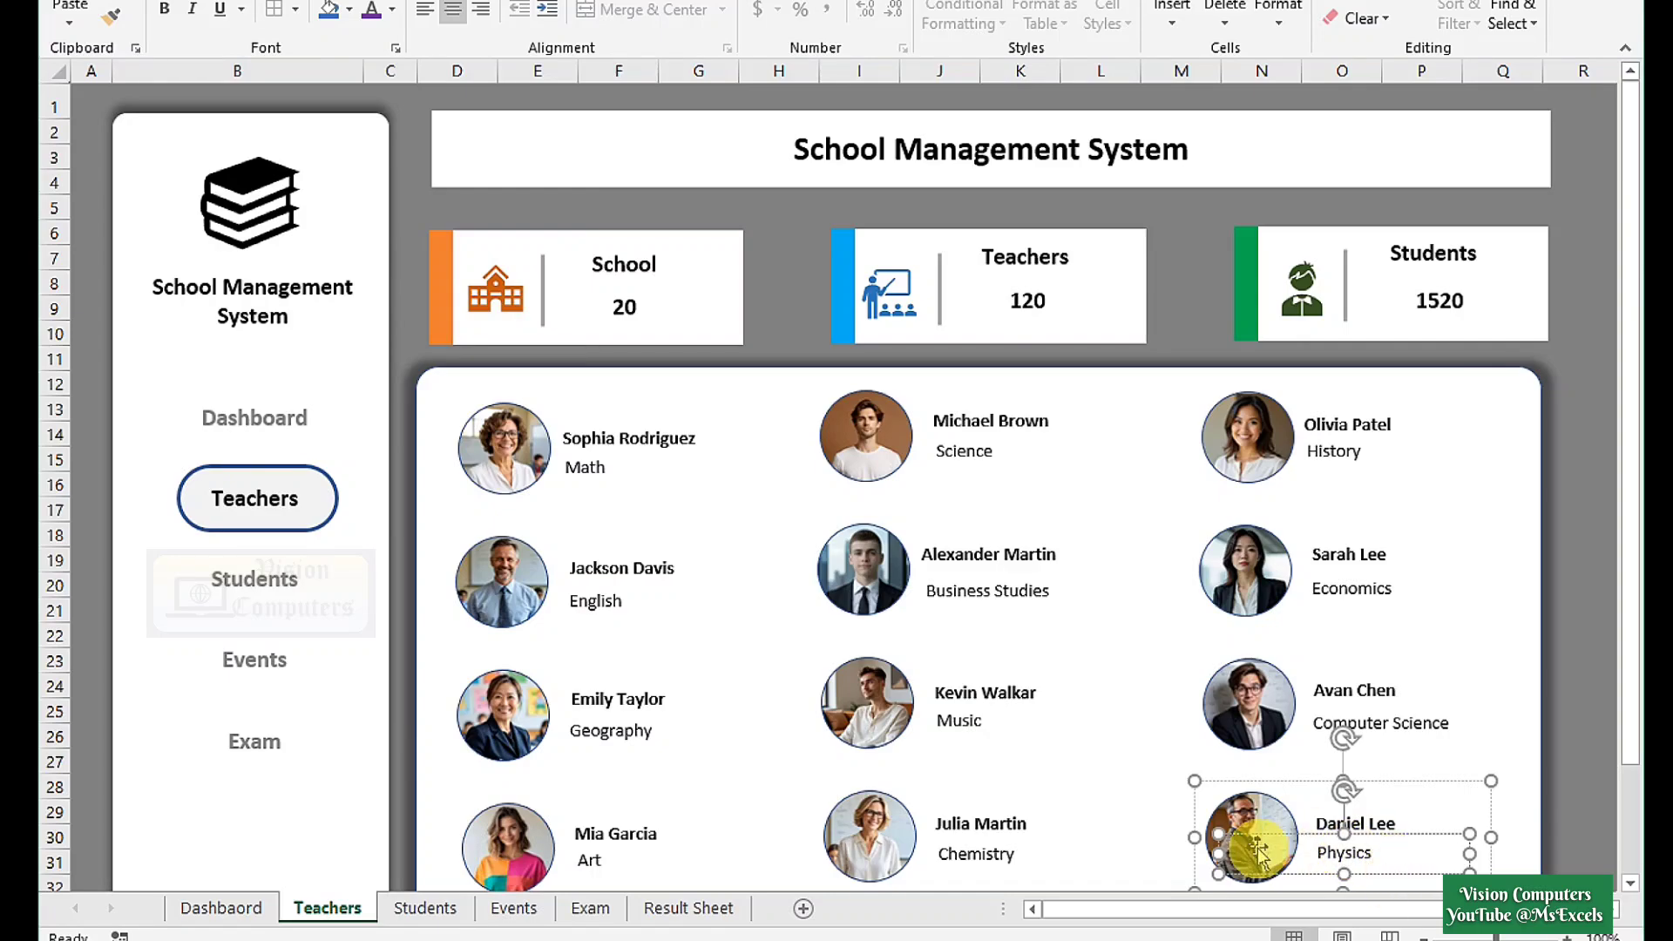
On the Dashboard, copy the heading box below for the notices and separate them with blank lines.
{"action": "left_click", "coordinate": [221, 908]}
{"action": "left_click", "coordinate": [1373, 467]}
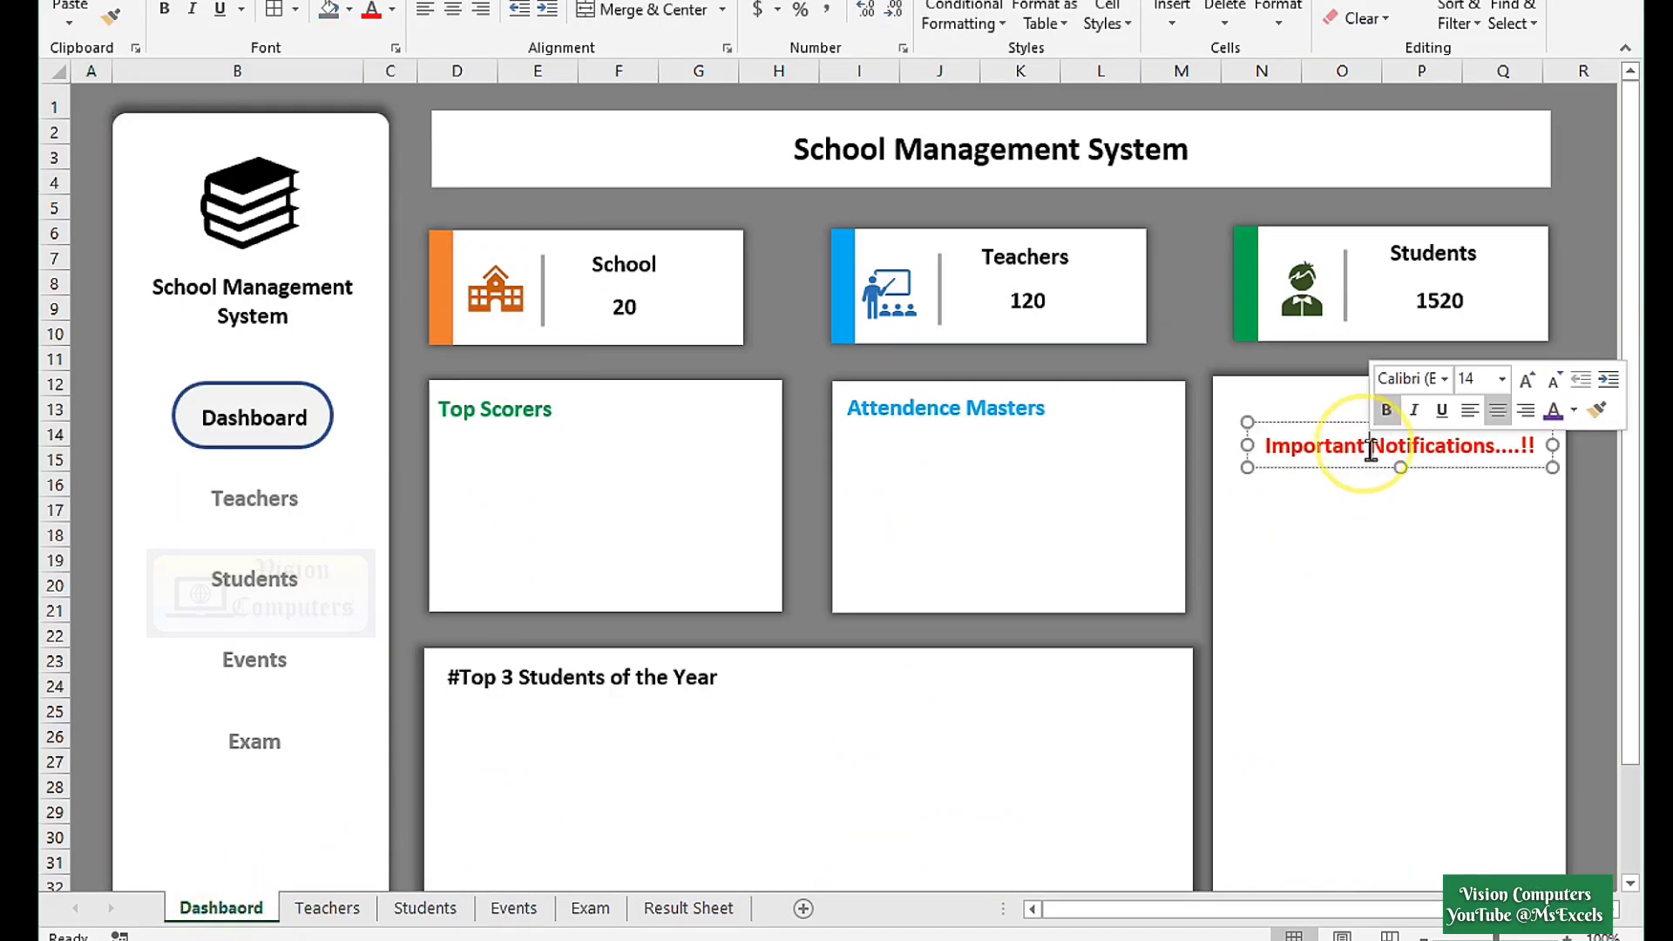
{"action": "left_click_drag", "start_coordinate": [1373, 470], "coordinate": [1355, 519]}
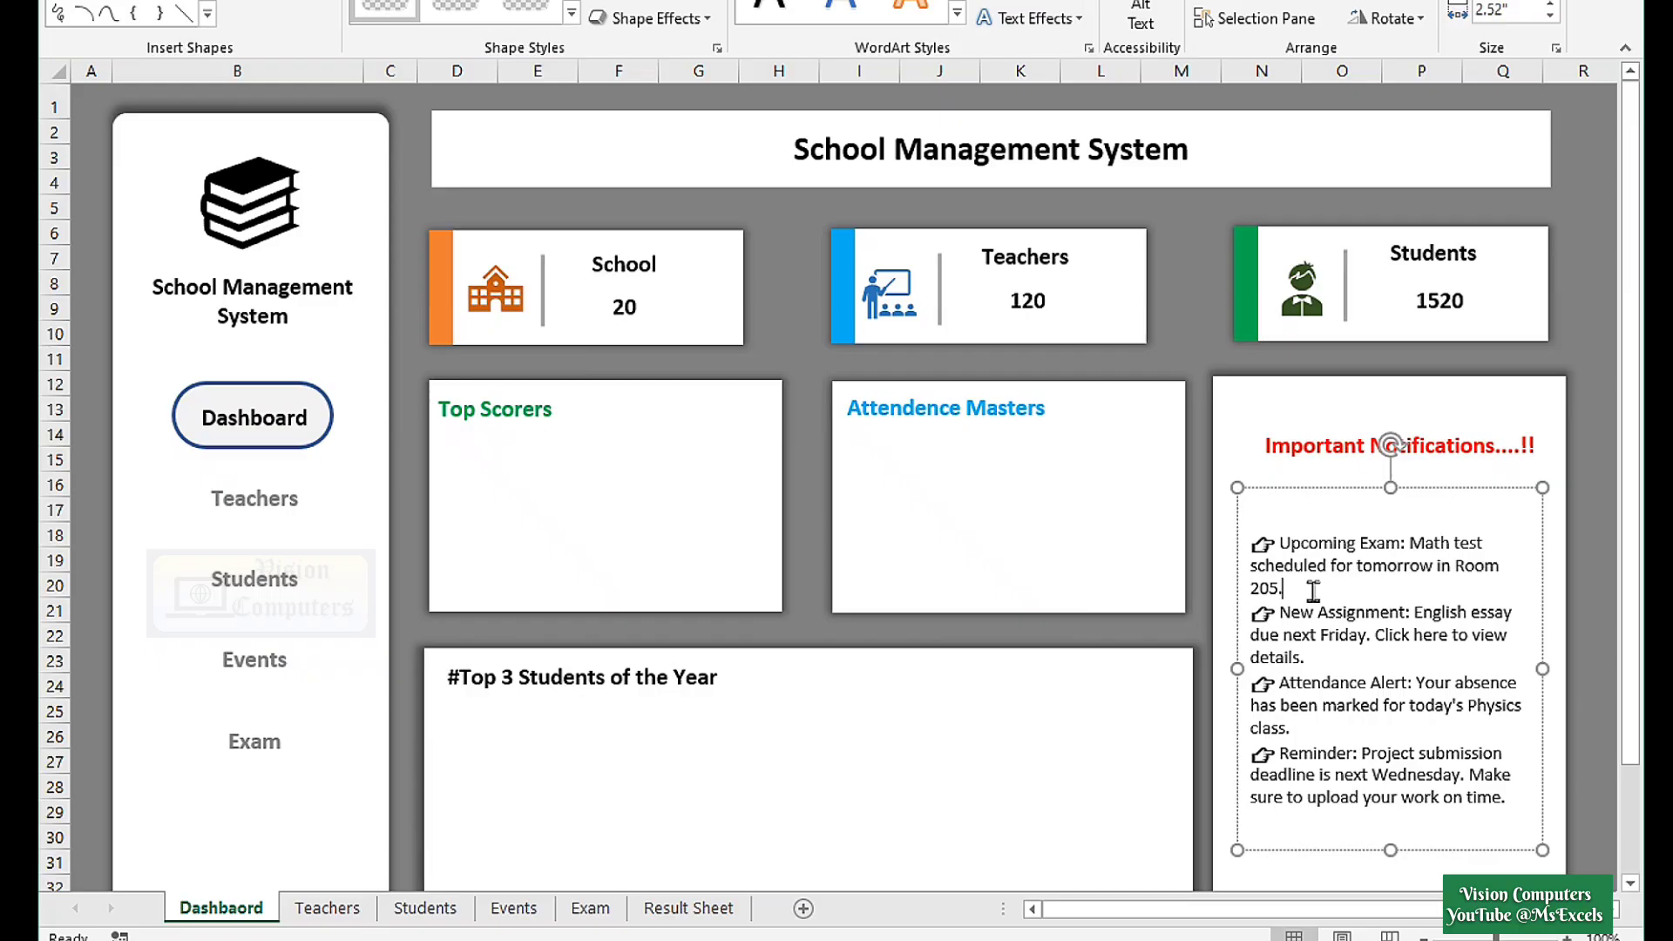
{"action": "key", "text": "Return"}
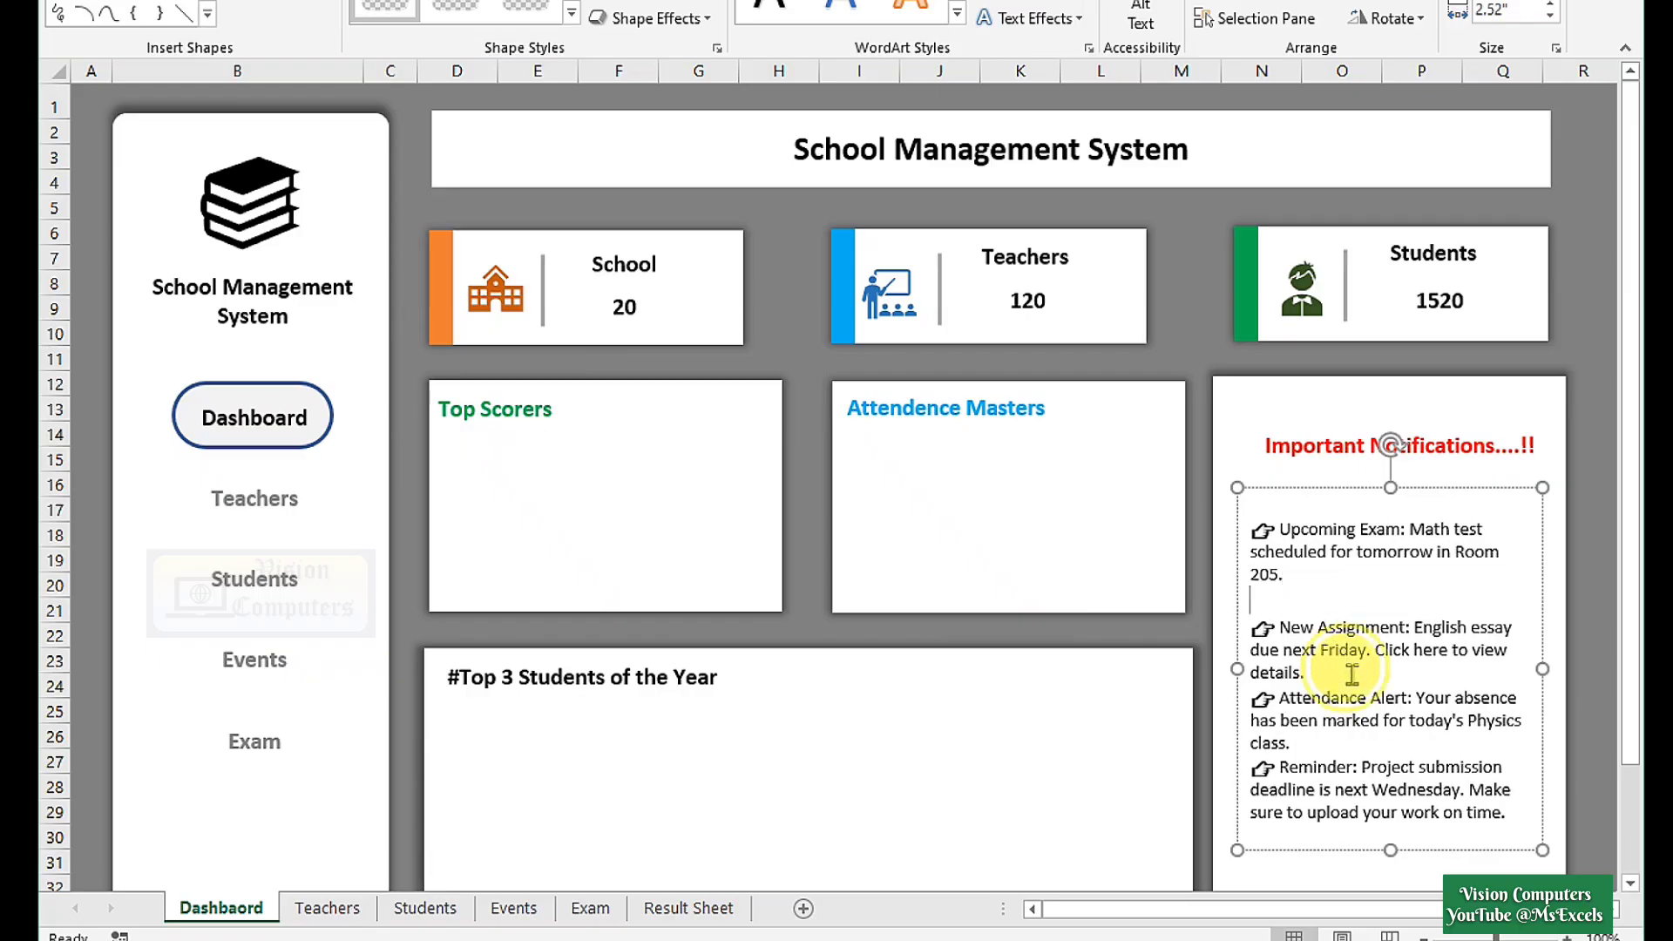
{"action": "left_click", "coordinate": [1307, 676]}
{"action": "key", "text": "Return"}
{"action": "left_click", "coordinate": [1293, 749]}
{"action": "key", "text": "Return"}
{"action": "left_click_drag", "start_coordinate": [1474, 488], "coordinate": [1476, 481]}
Colour the pointing-hand icons of all notices green.
{"action": "left_click_drag", "start_coordinate": [1277, 494], "coordinate": [1252, 490]}
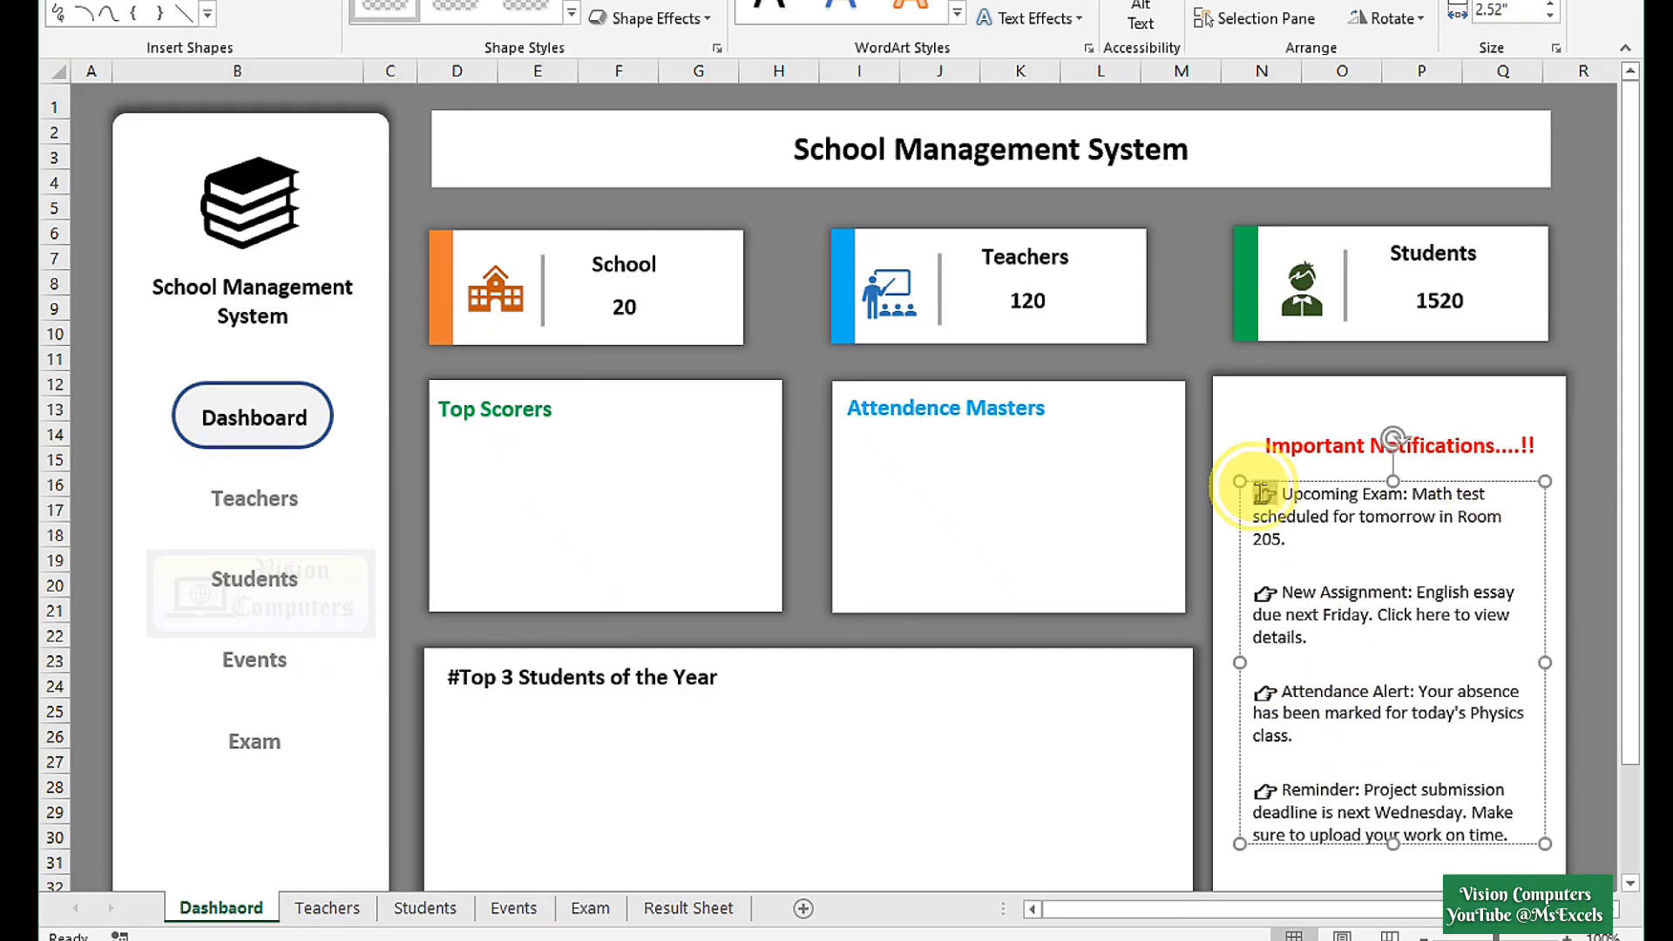
{"action": "left_click", "coordinate": [1264, 588]}
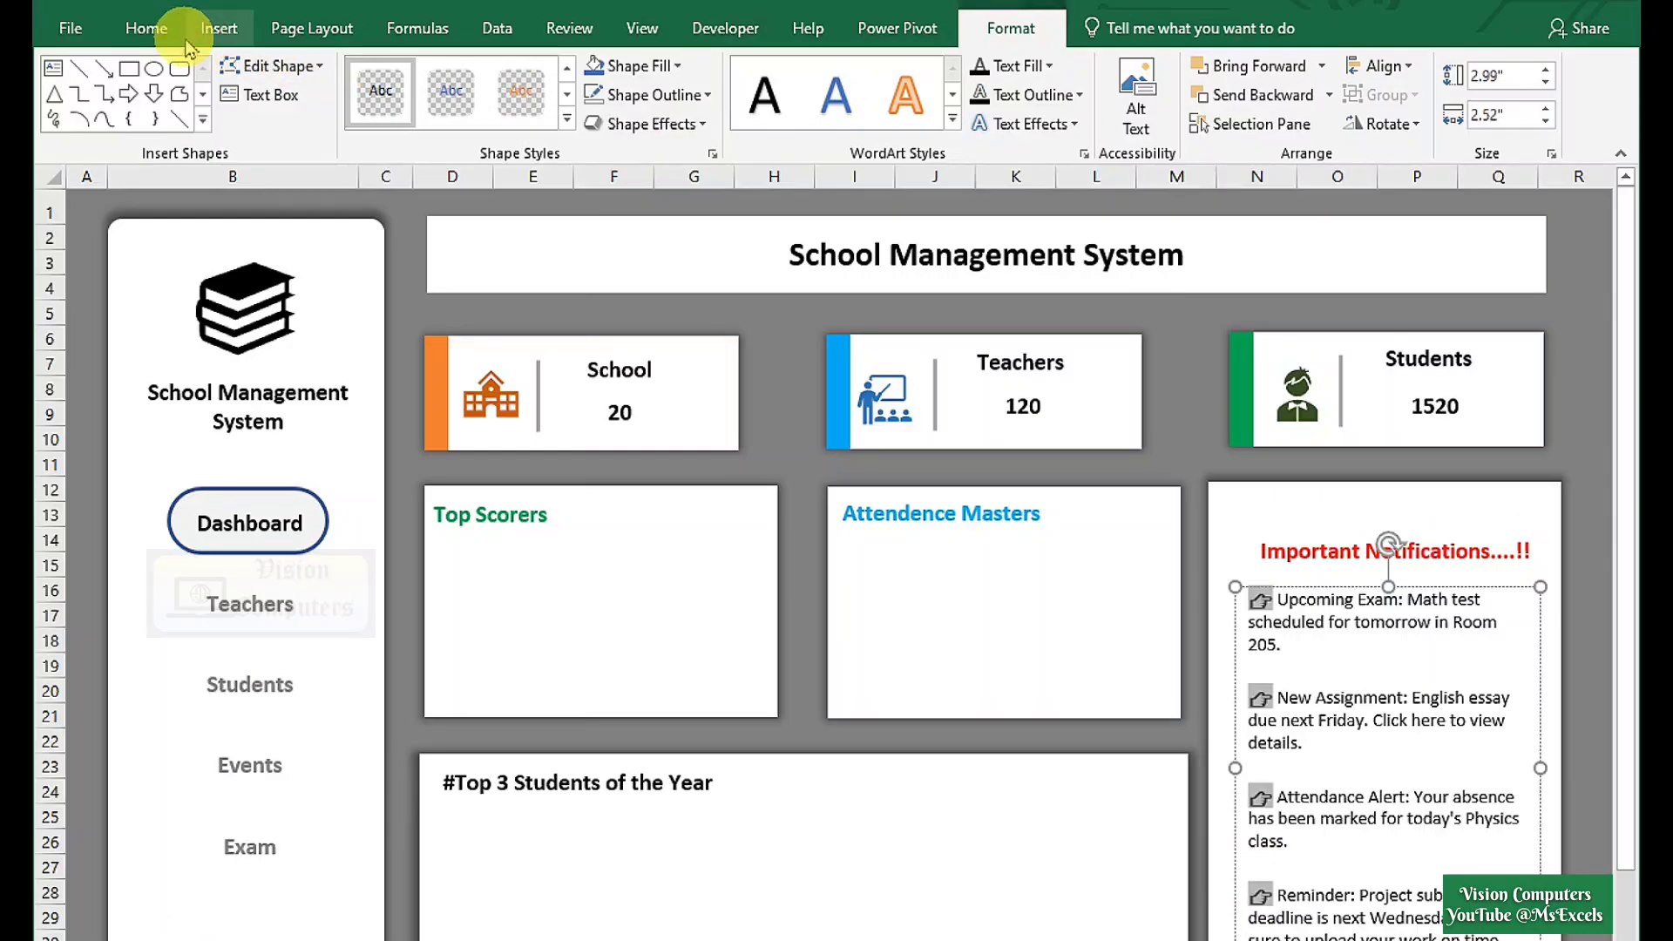
{"action": "left_click", "coordinate": [150, 0]}
{"action": "left_click", "coordinate": [391, 8]}
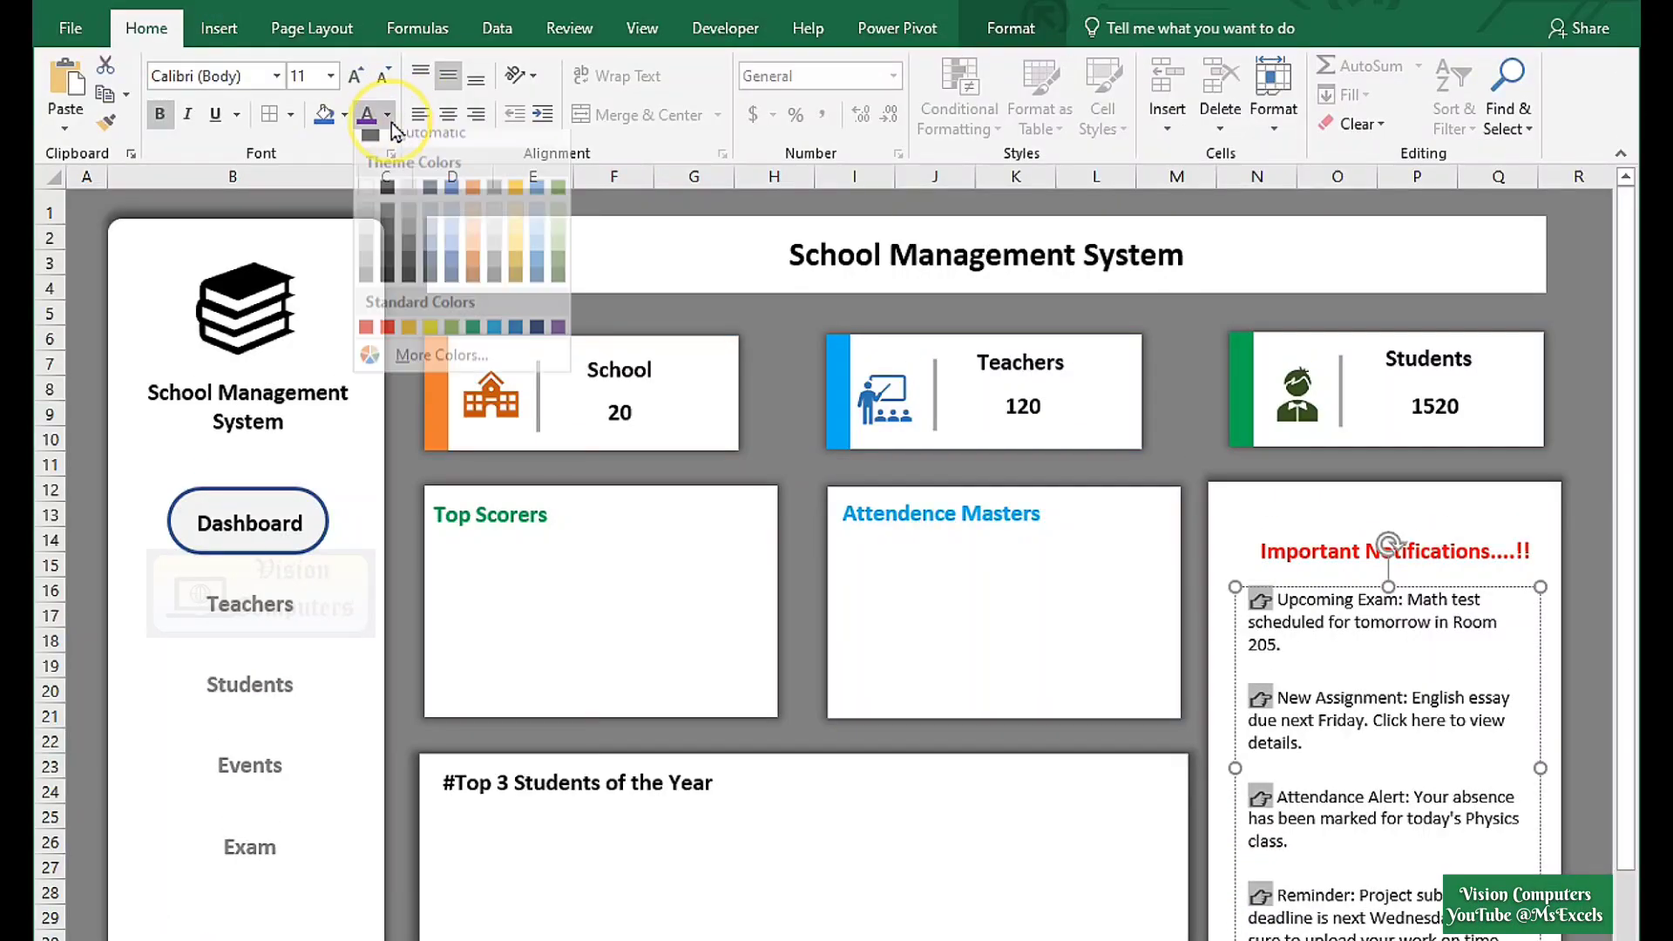
{"action": "left_click", "coordinate": [473, 340]}
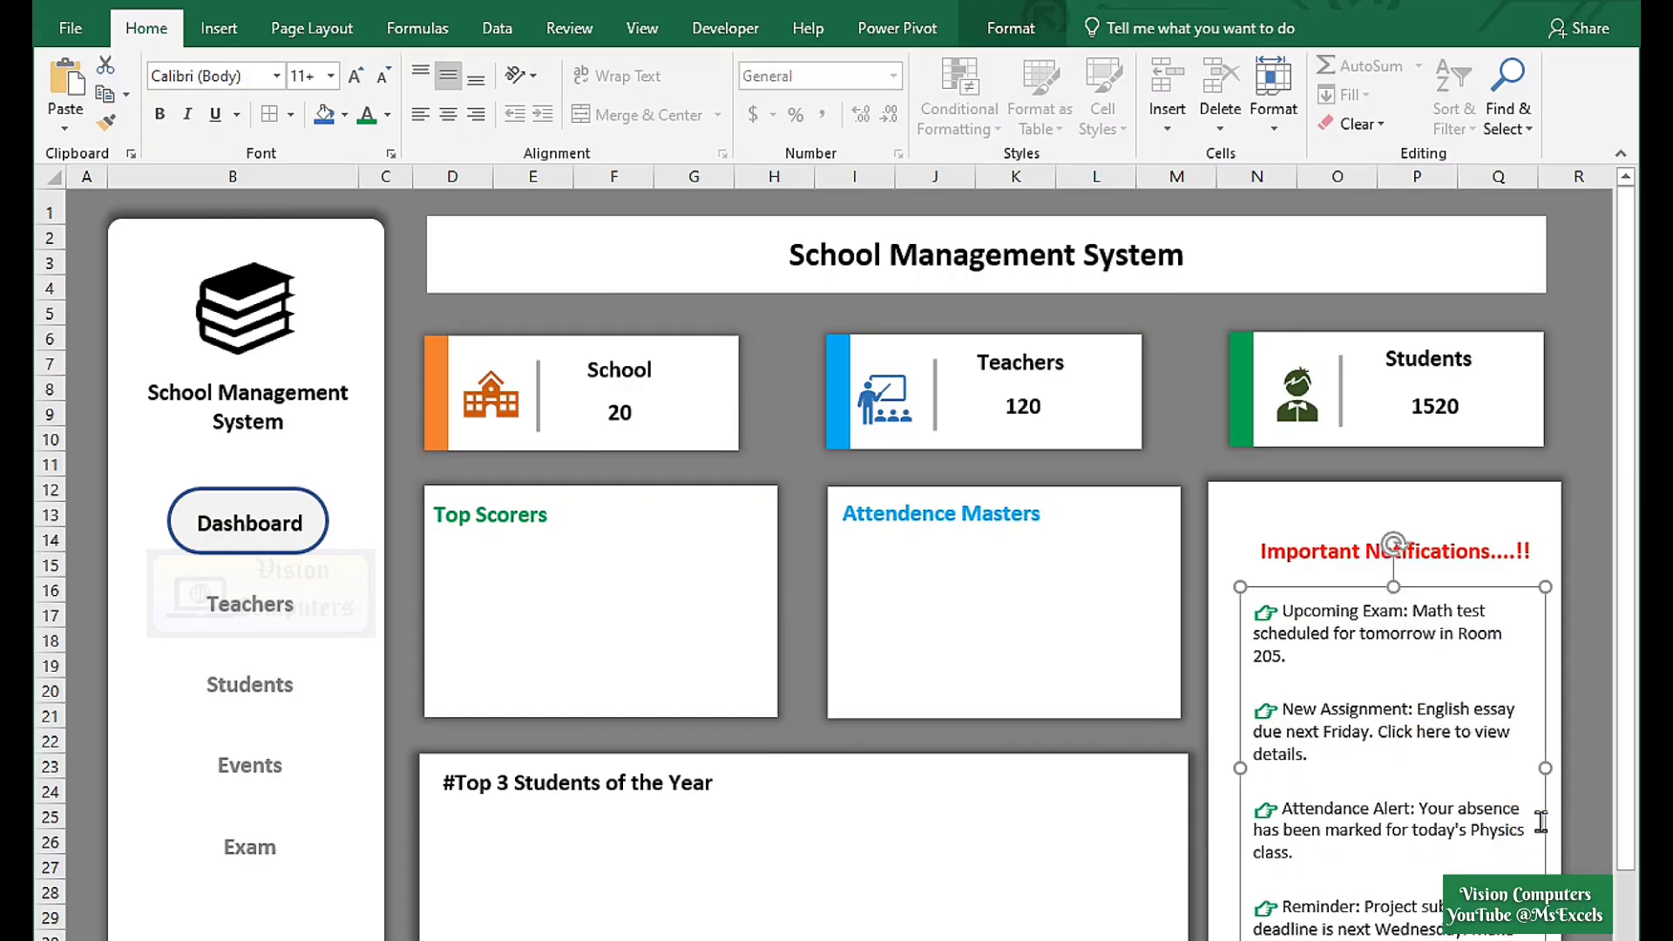
{"action": "left_click", "coordinate": [841, 906]}
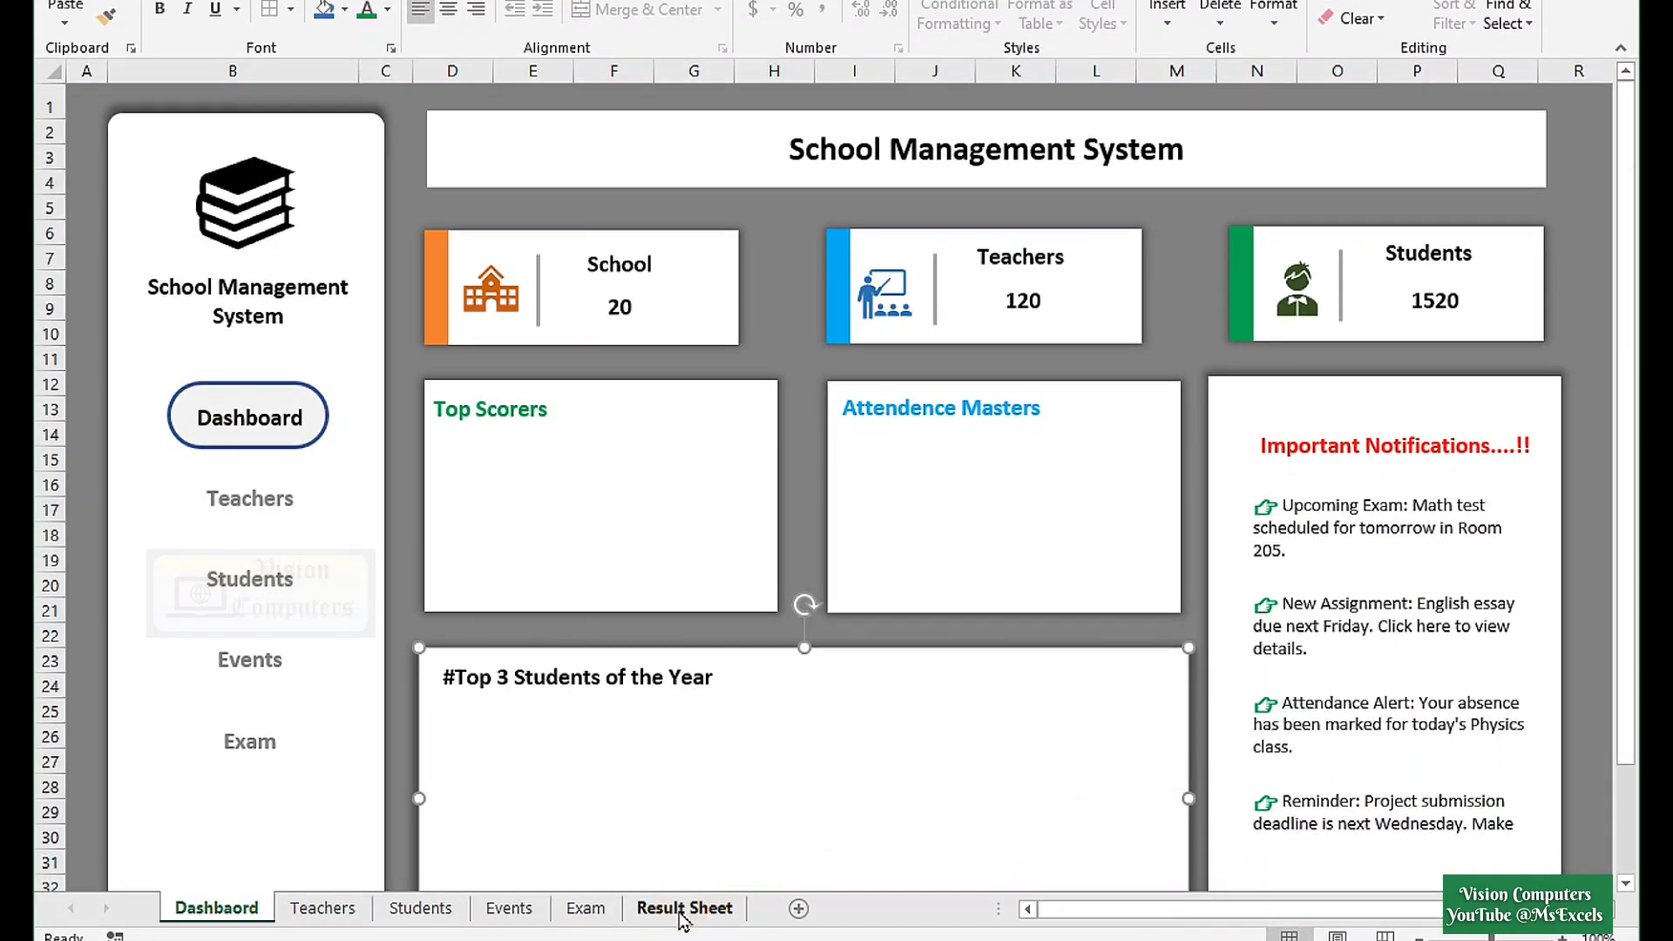
Convert the Result Sheet marks into Table2 without filter buttons and start a PivotTable from it.
{"action": "left_click", "coordinate": [684, 910]}
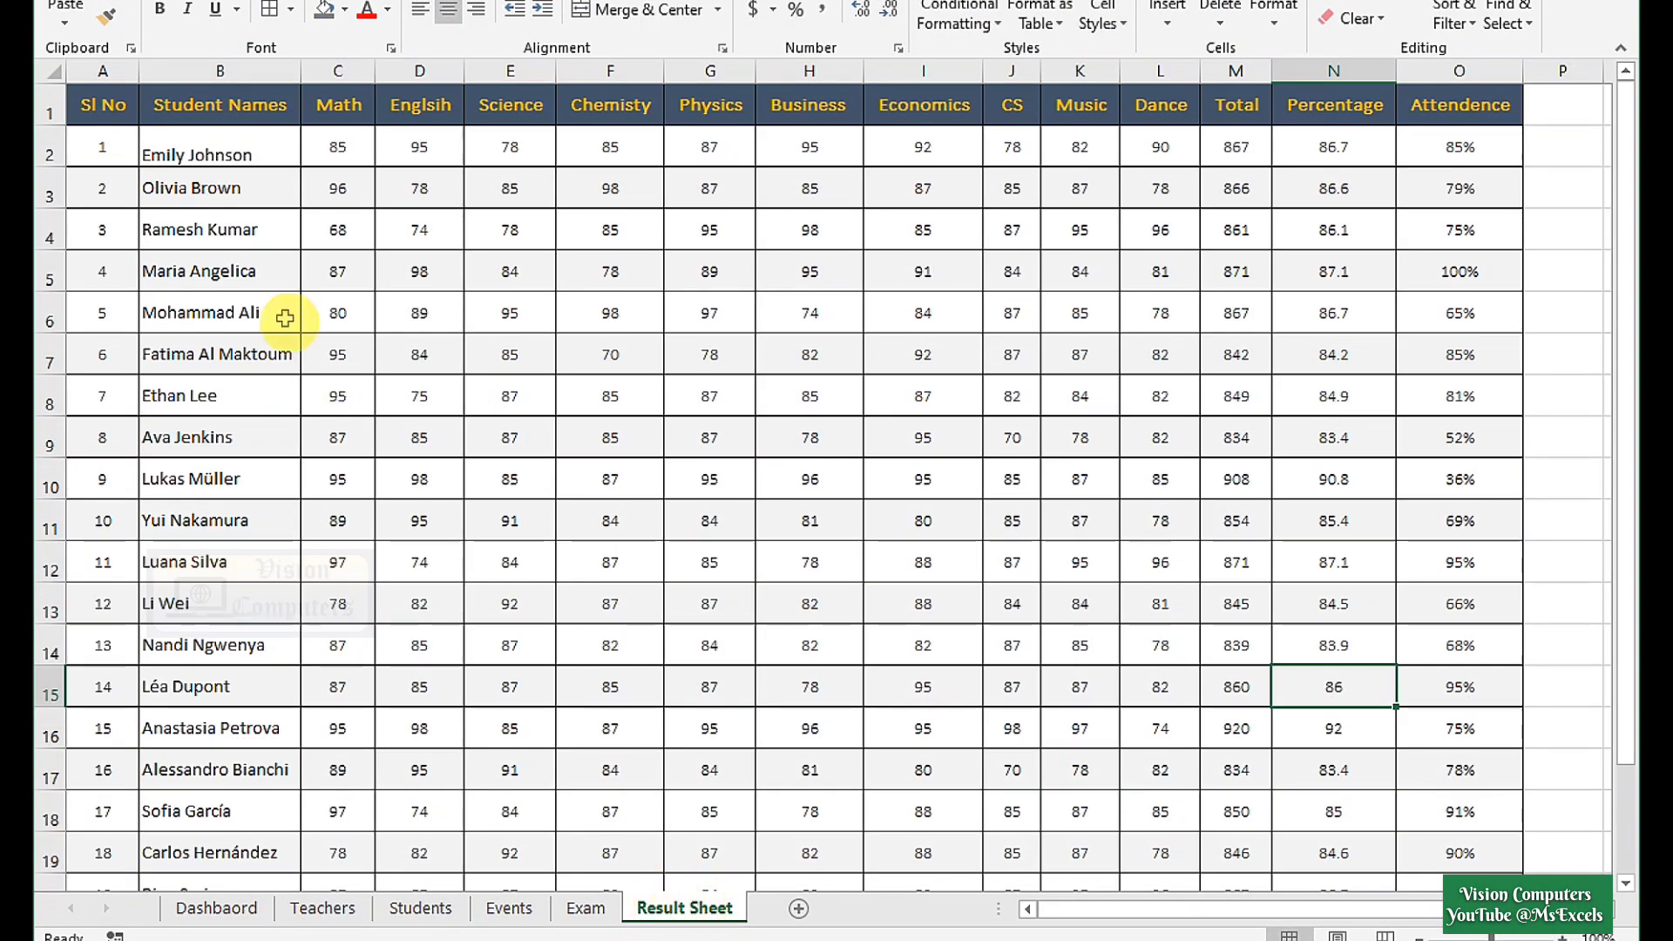
{"action": "left_click", "coordinate": [135, 144]}
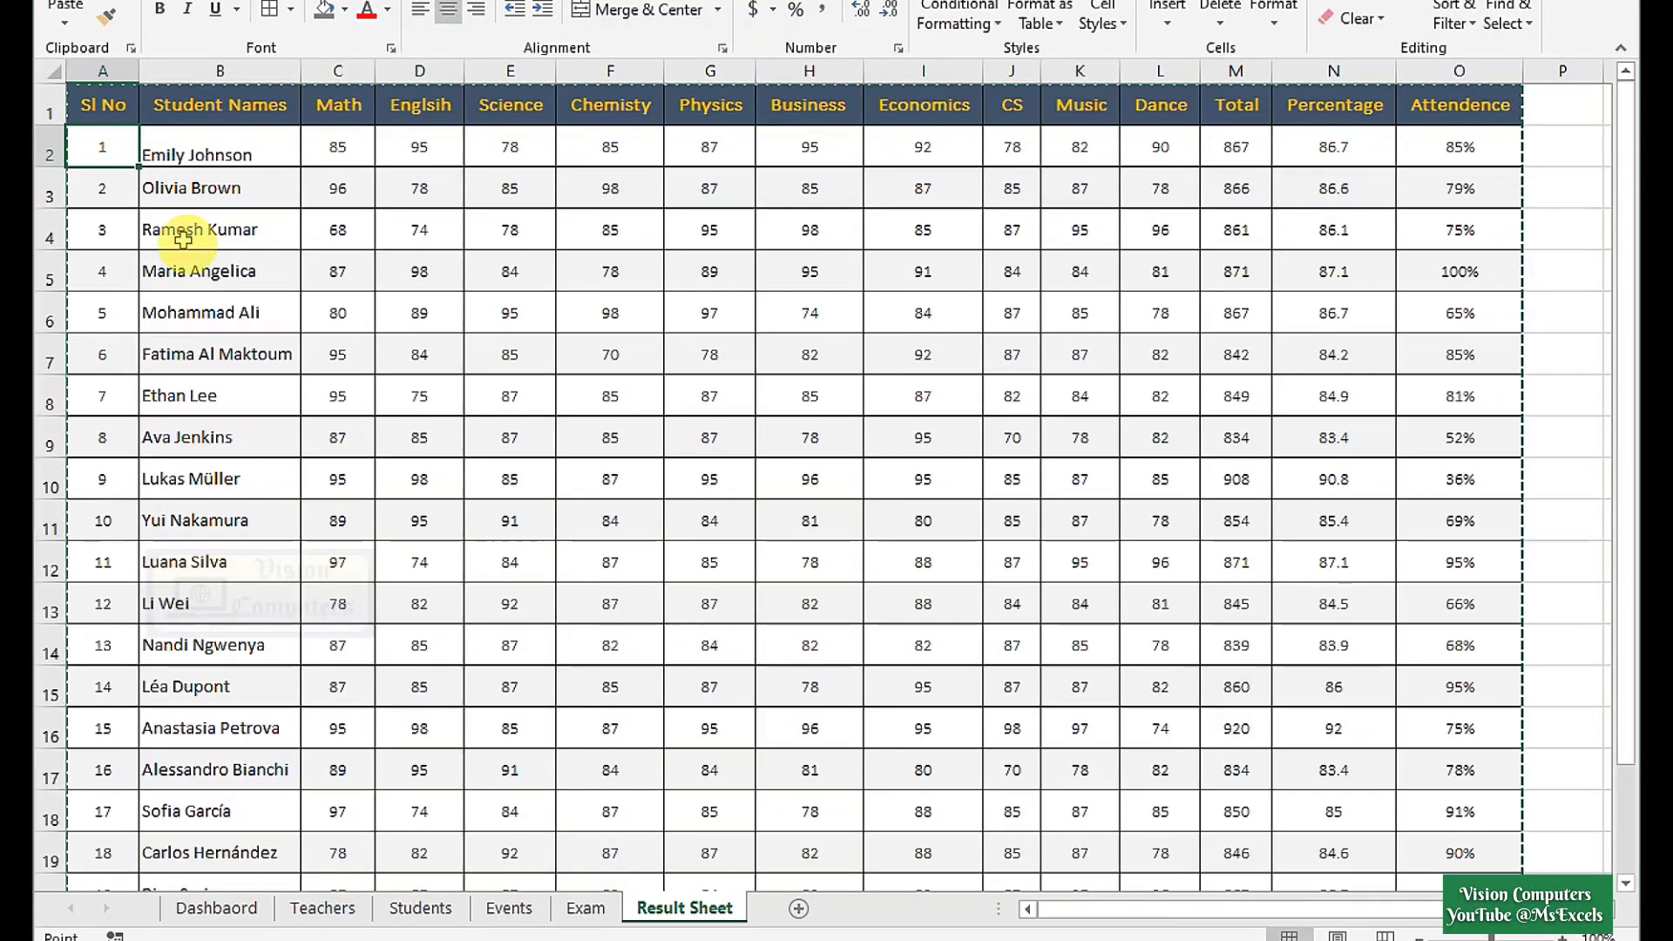
{"action": "key", "text": "ctrl+t"}
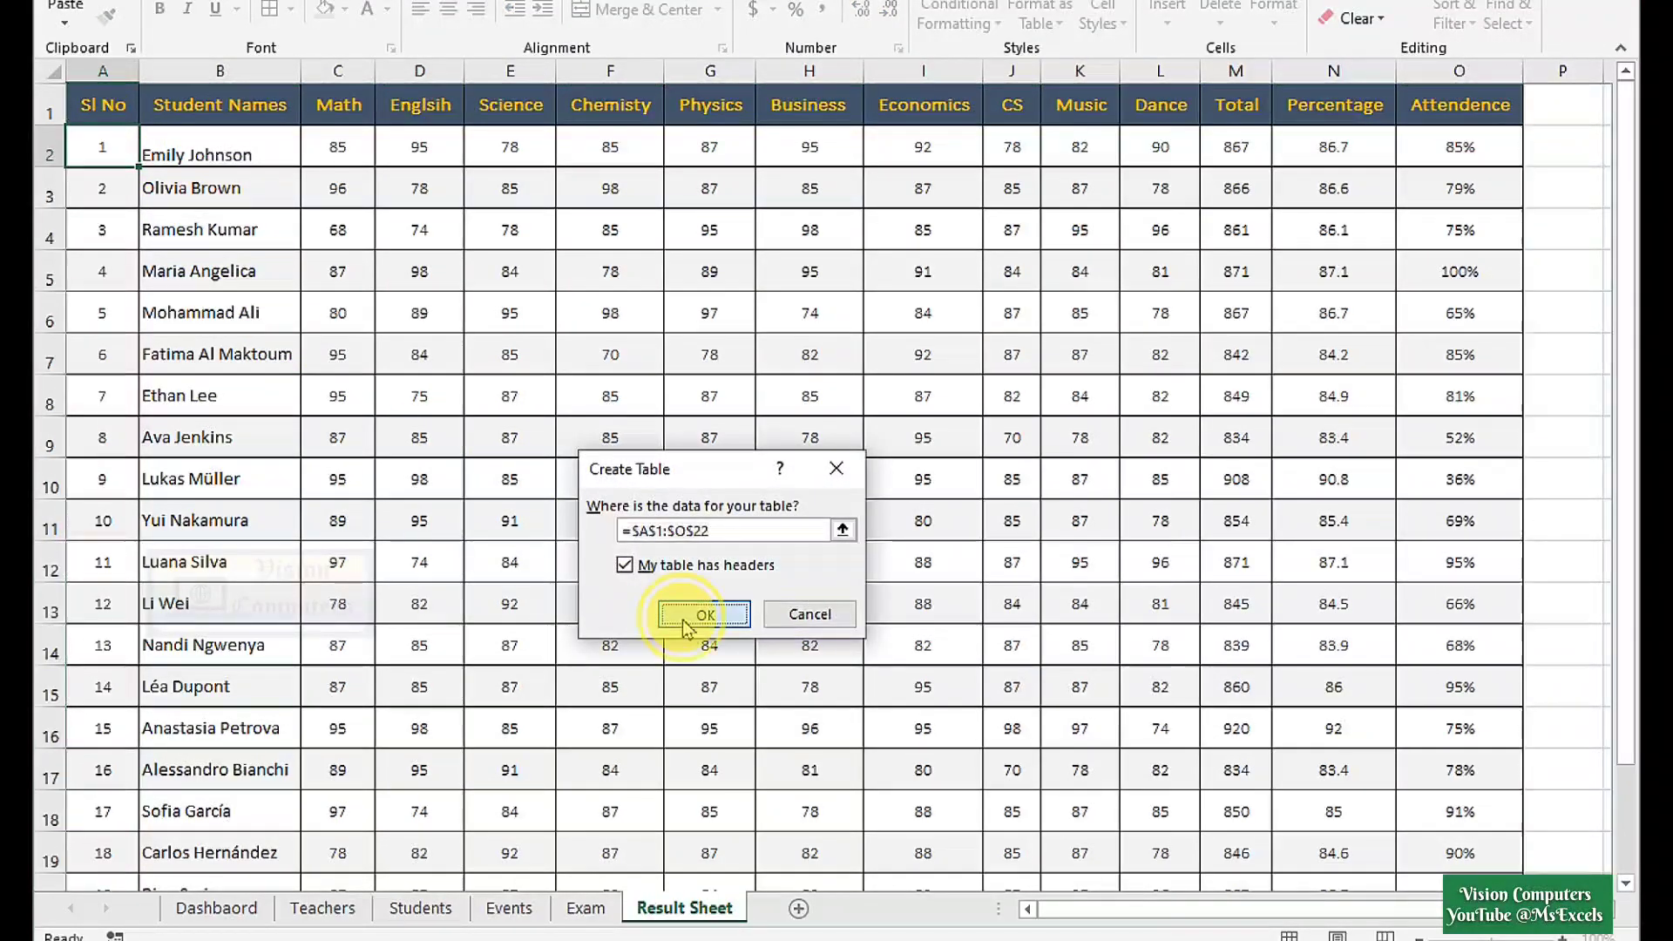
{"action": "left_click", "coordinate": [688, 620]}
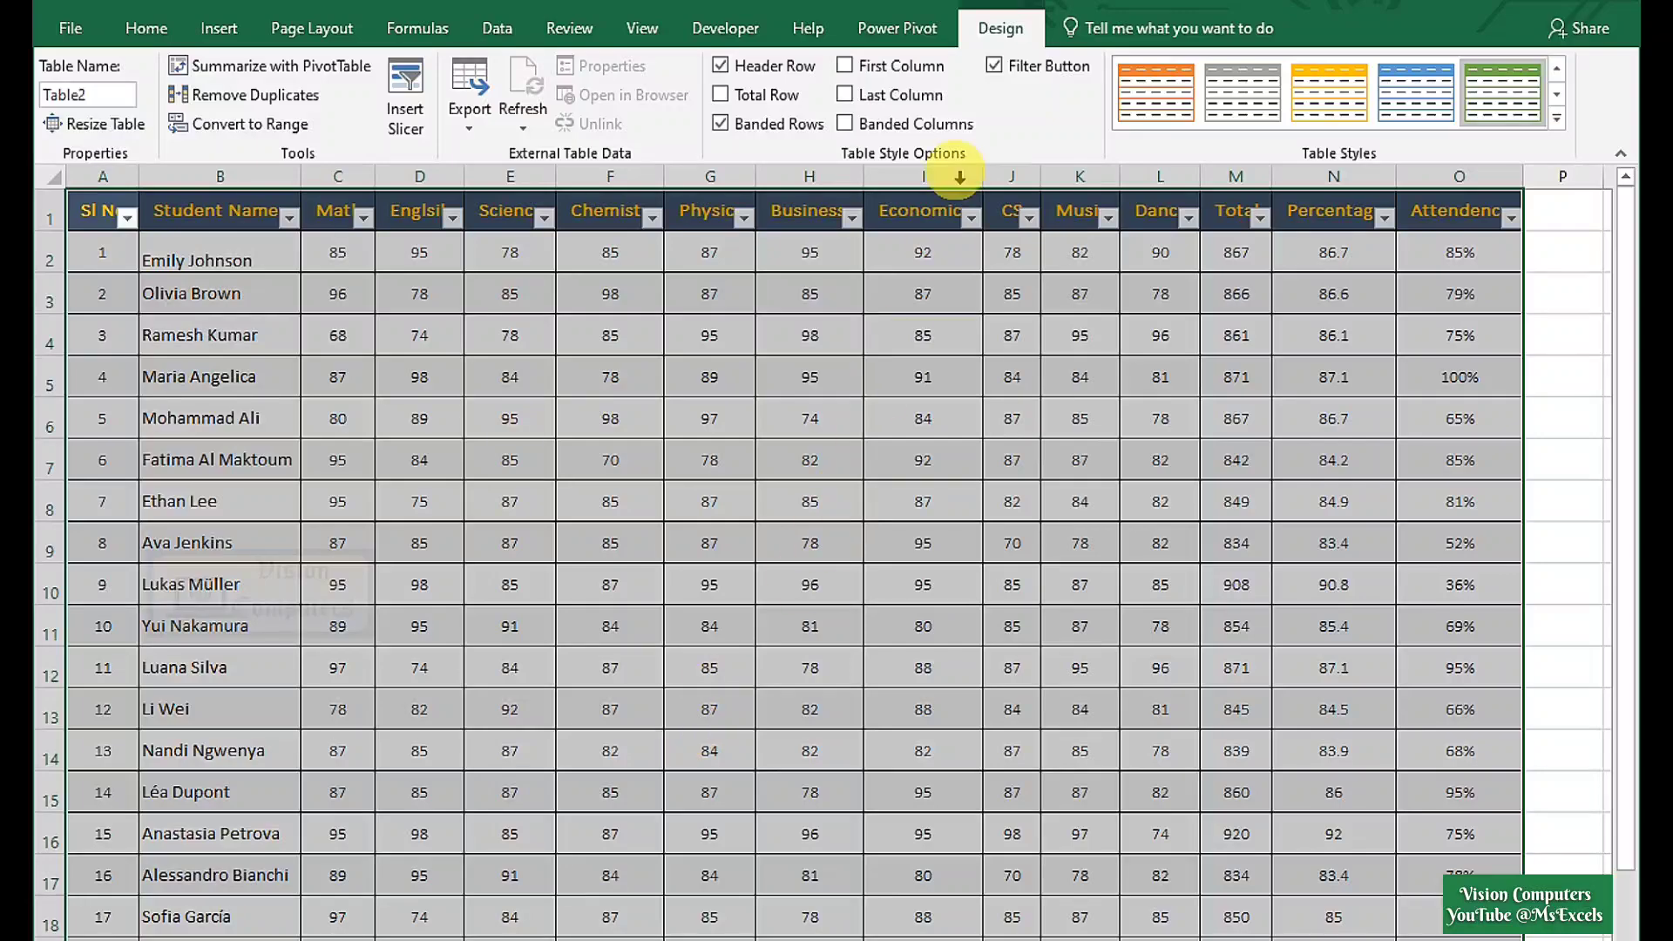
{"action": "left_click", "coordinate": [996, 67]}
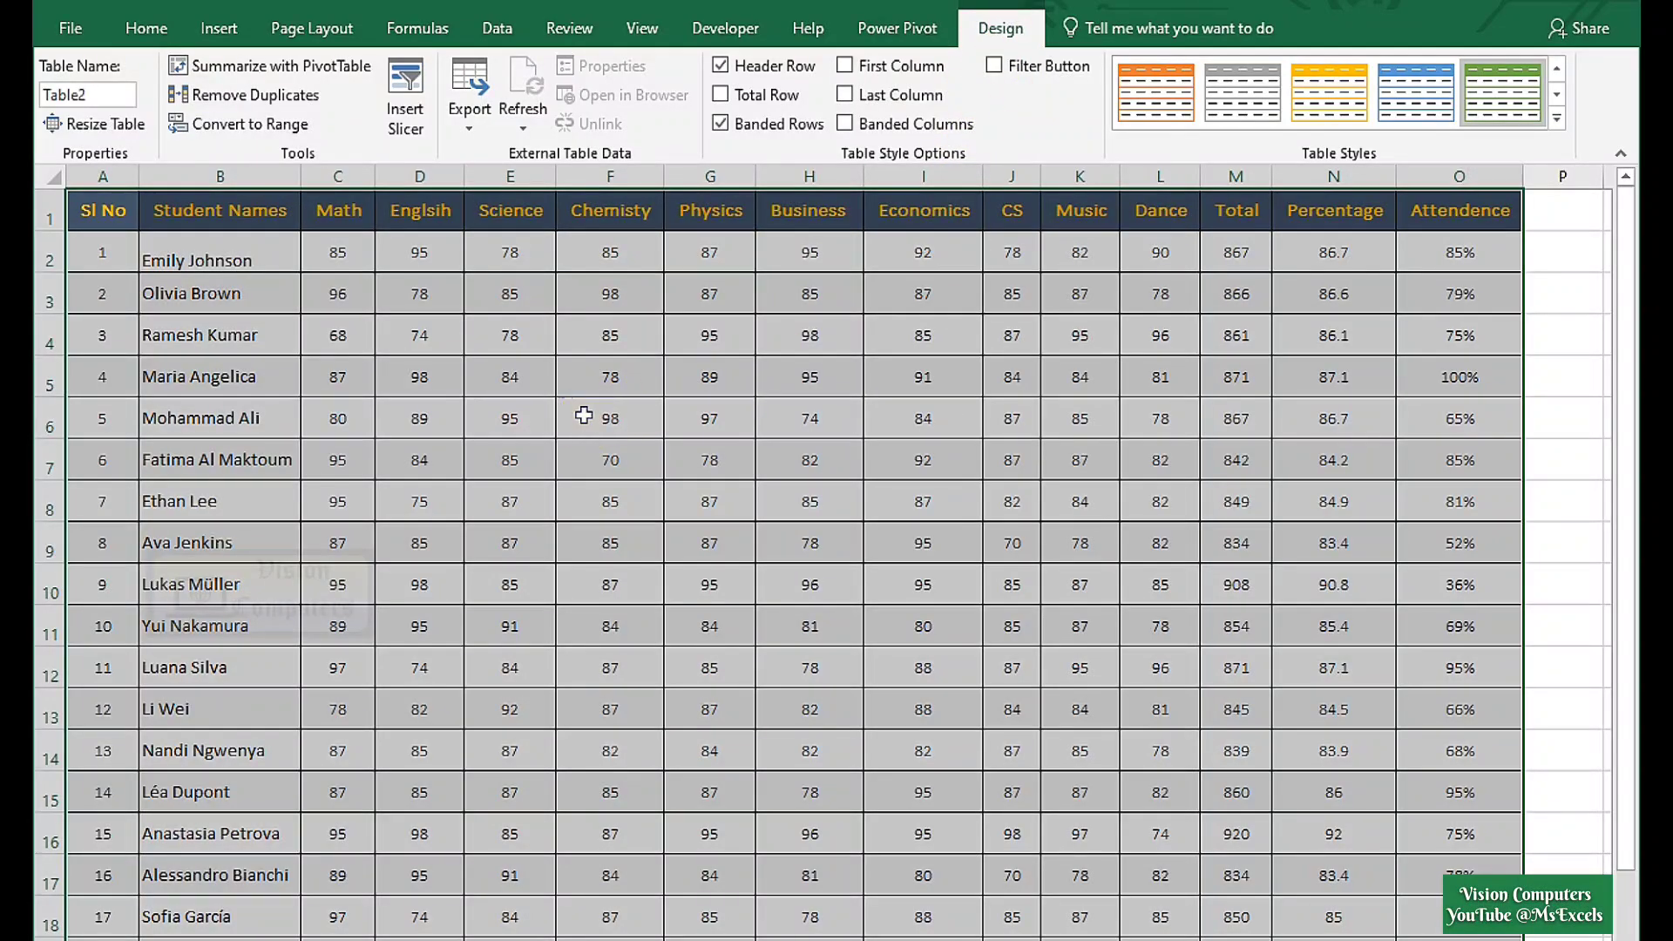
{"action": "left_click", "coordinate": [216, 28]}
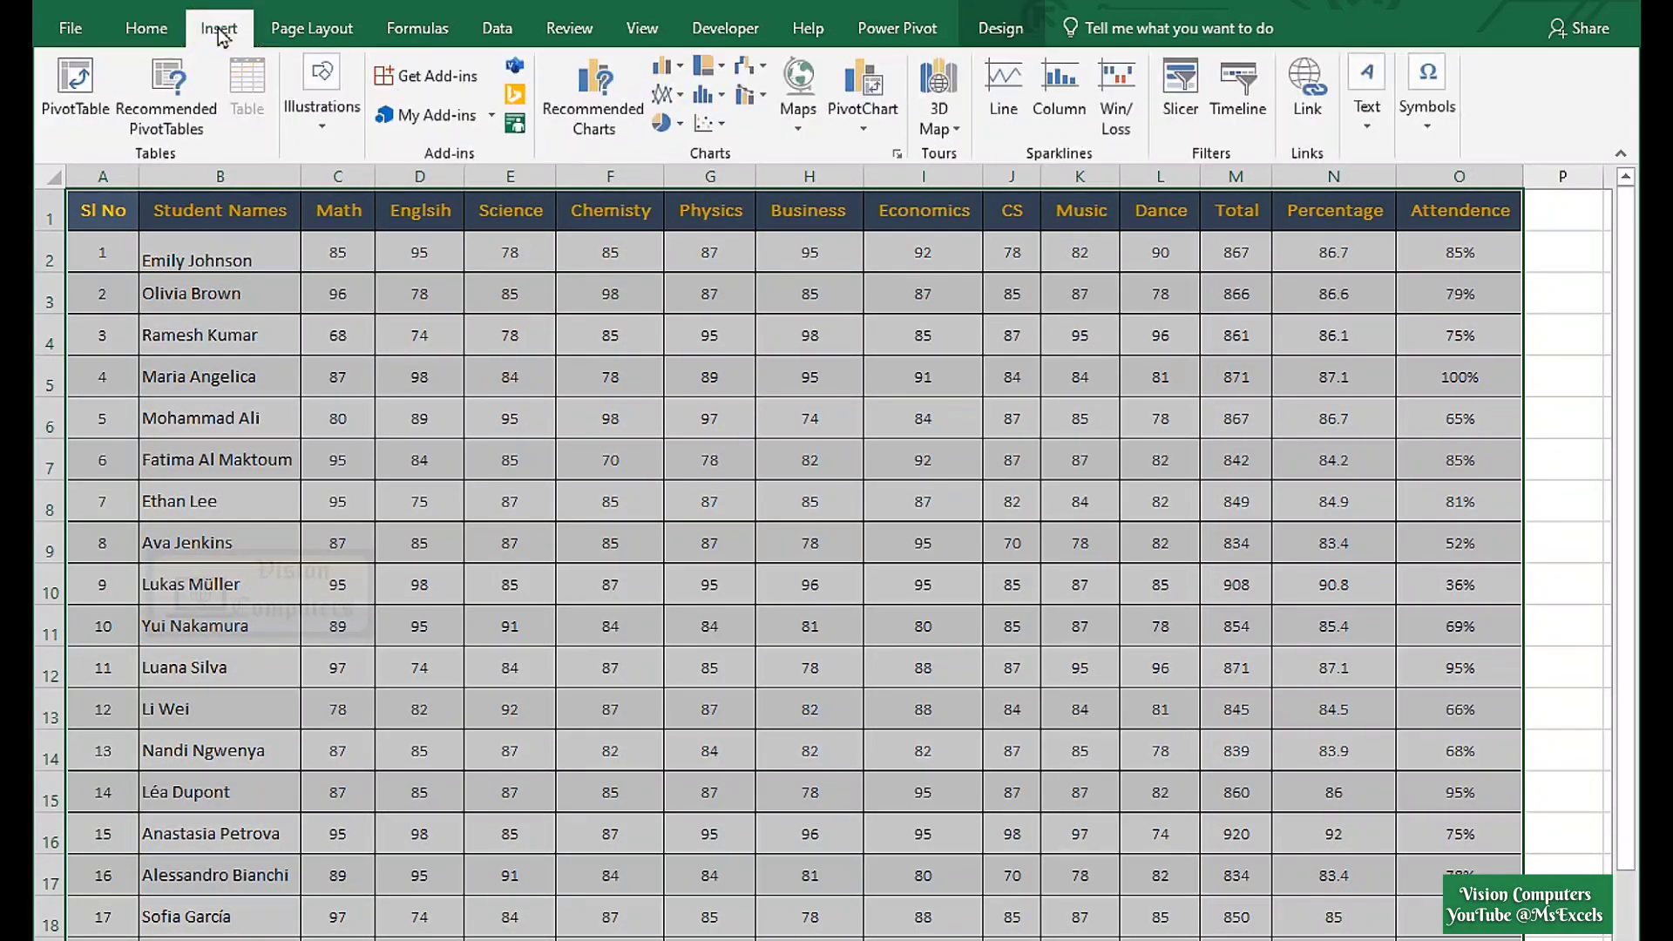
{"action": "left_click", "coordinate": [76, 82]}
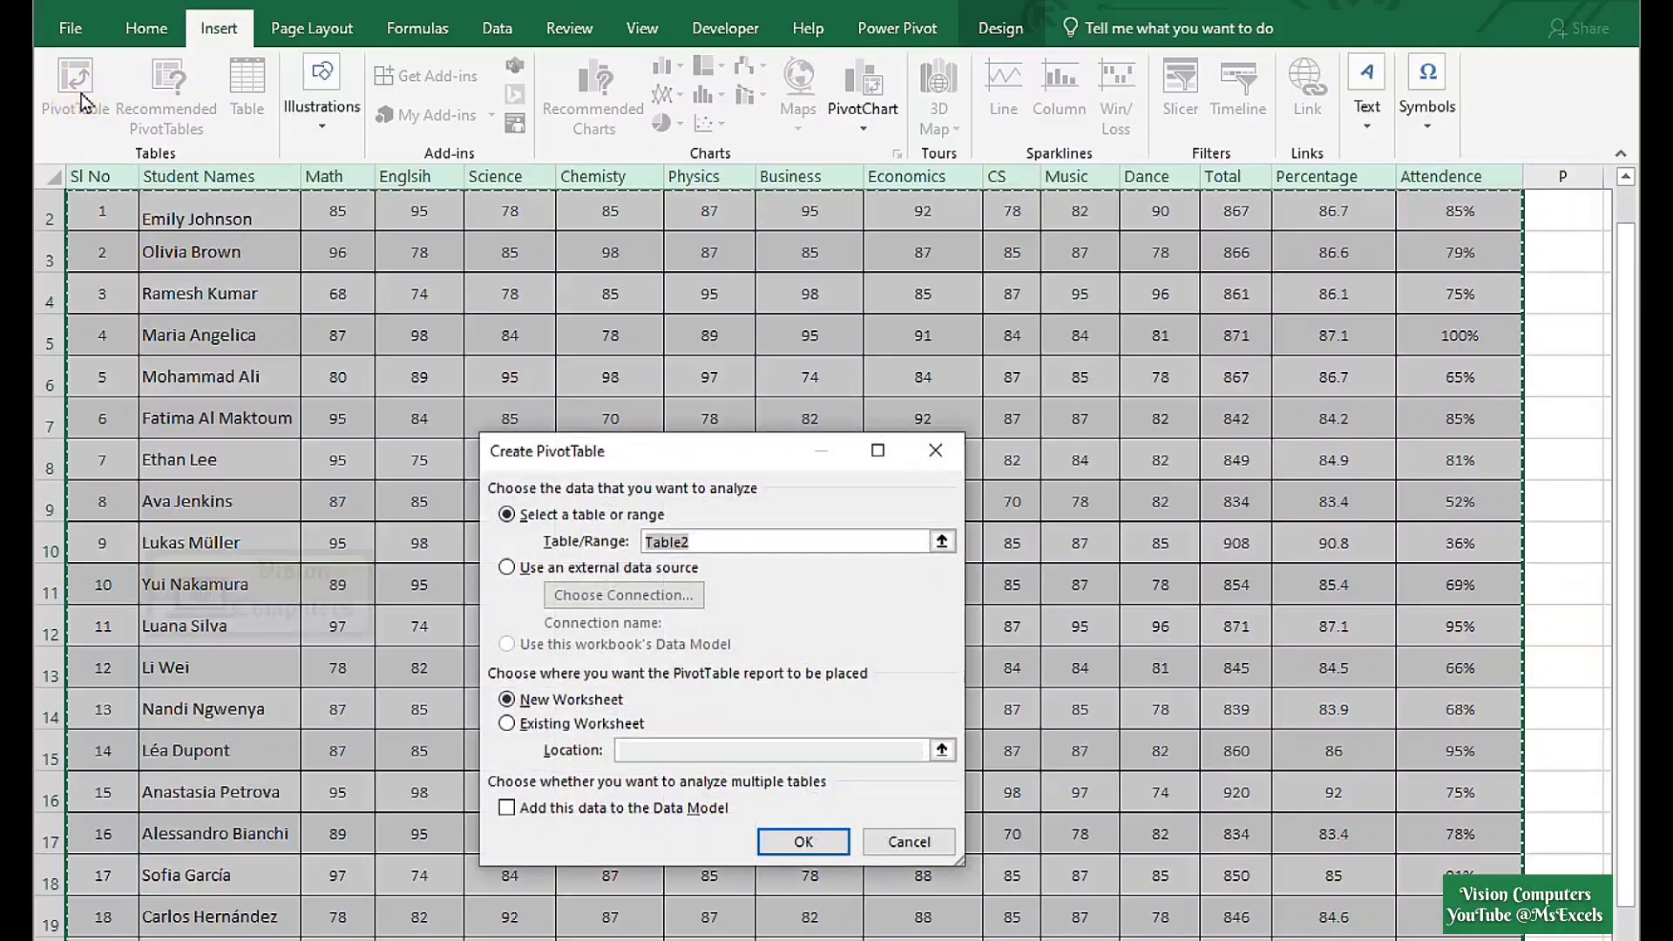
Create PivotTable1 on a new worksheet with Student Names as row labels.
{"action": "left_click", "coordinate": [803, 842]}
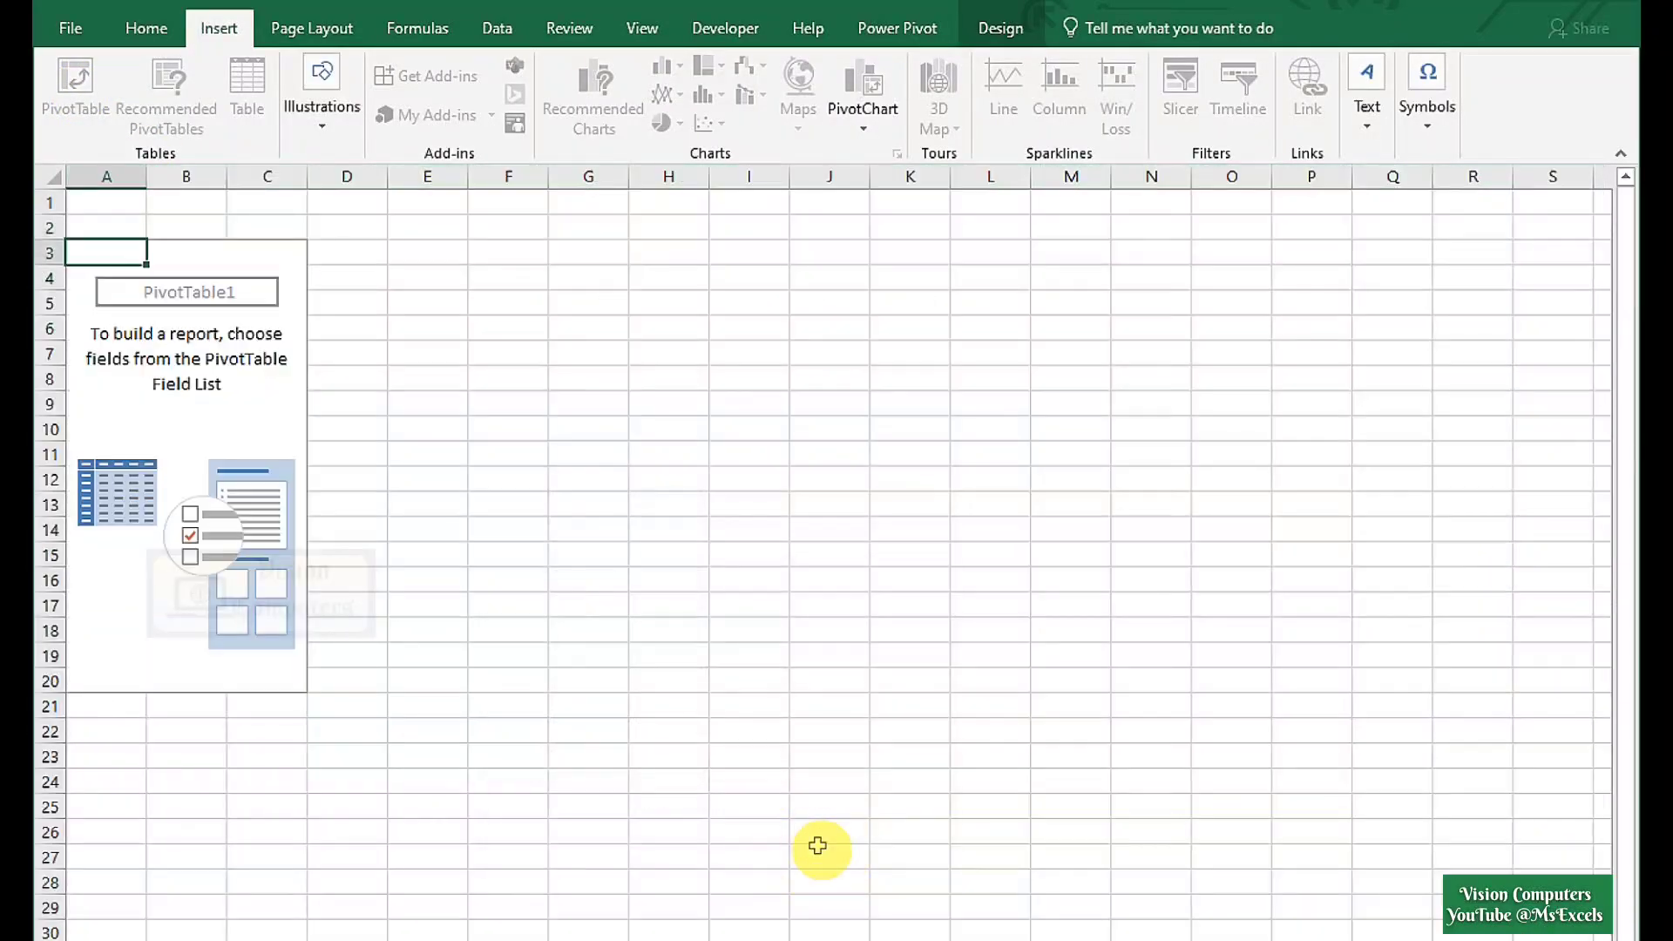
{"action": "left_click_drag", "start_coordinate": [766, 704], "coordinate": [748, 708]}
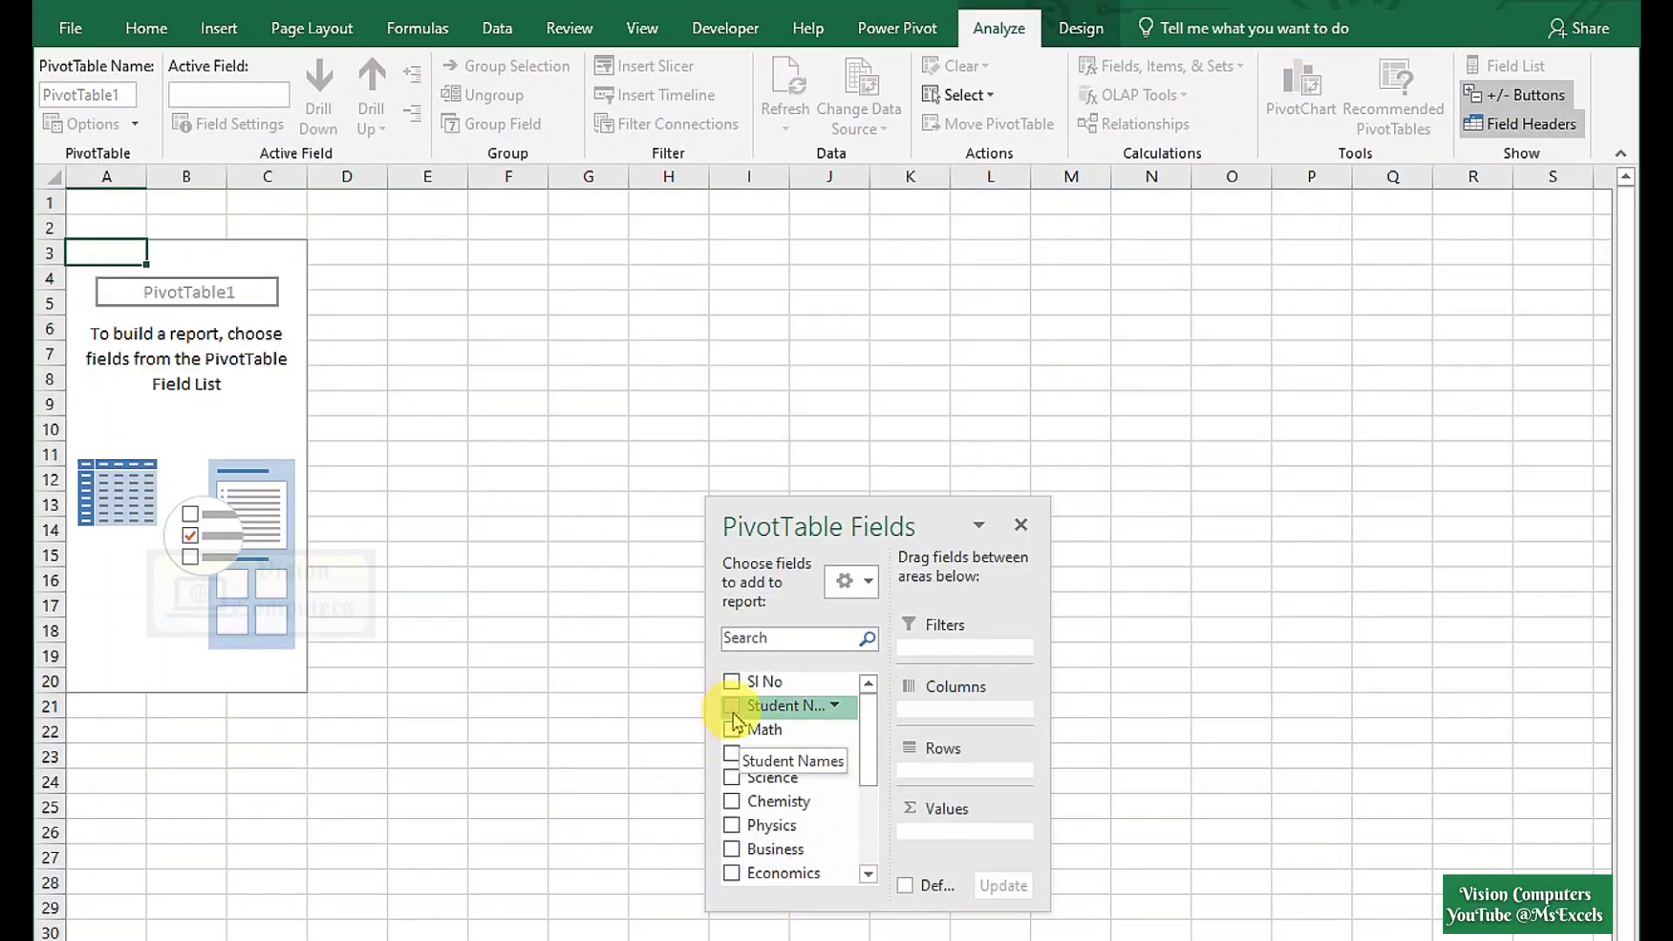
{"action": "left_click", "coordinate": [732, 707]}
{"action": "scroll", "coordinate": [810, 777], "scroll_direction": "down", "scroll_amount": 3}
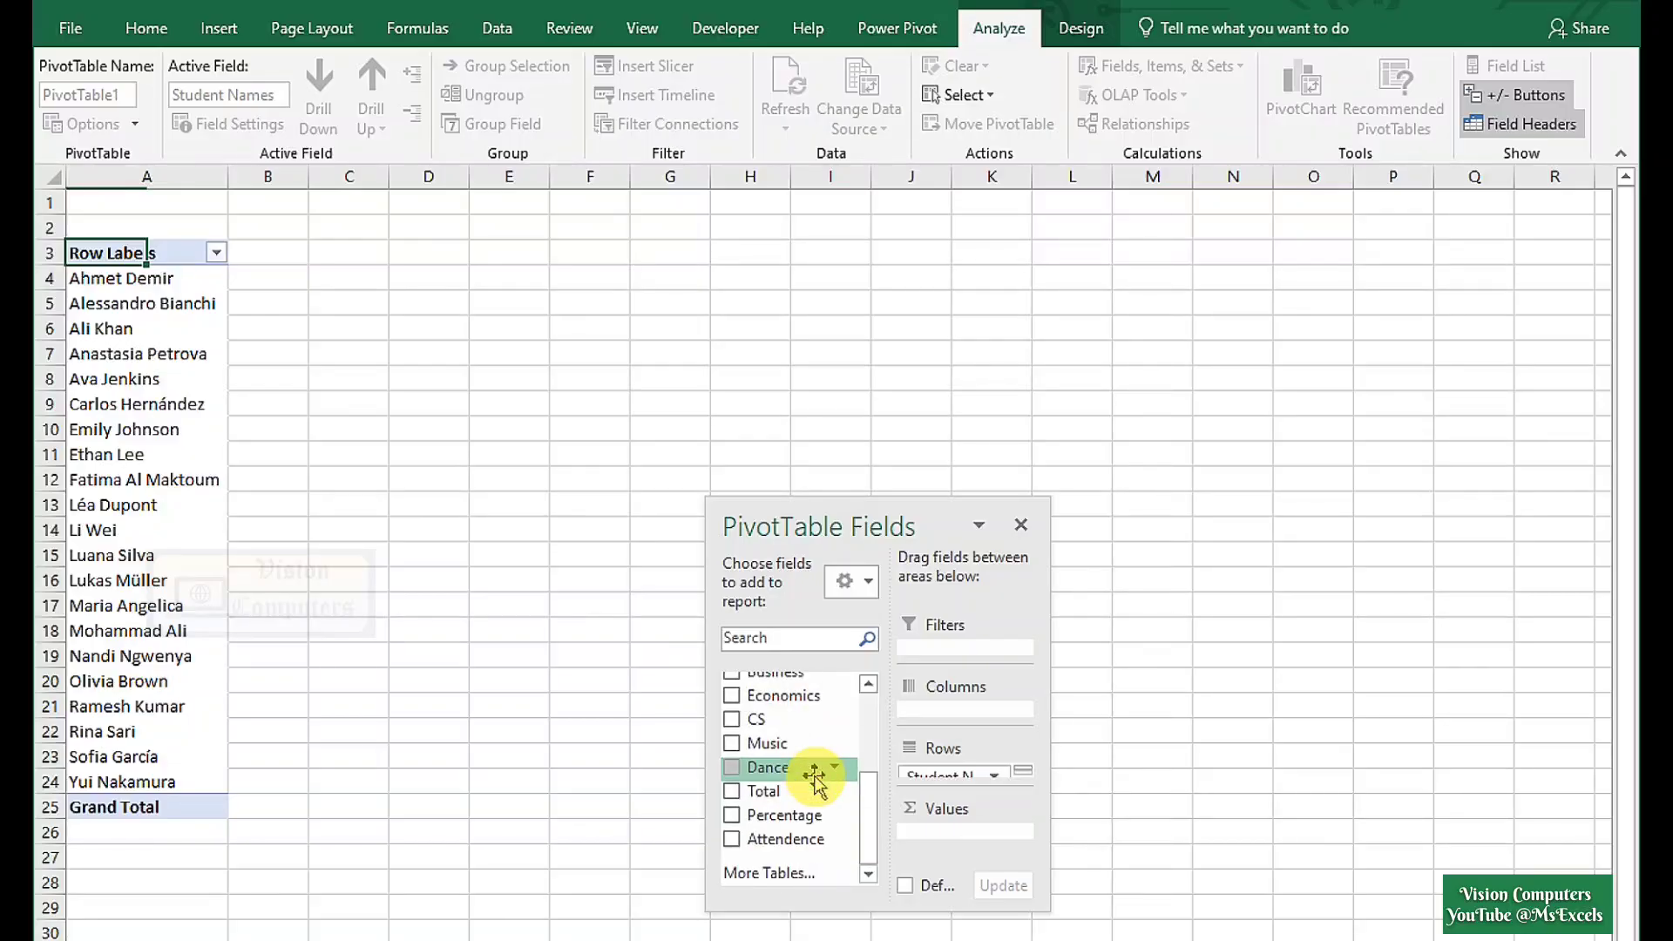
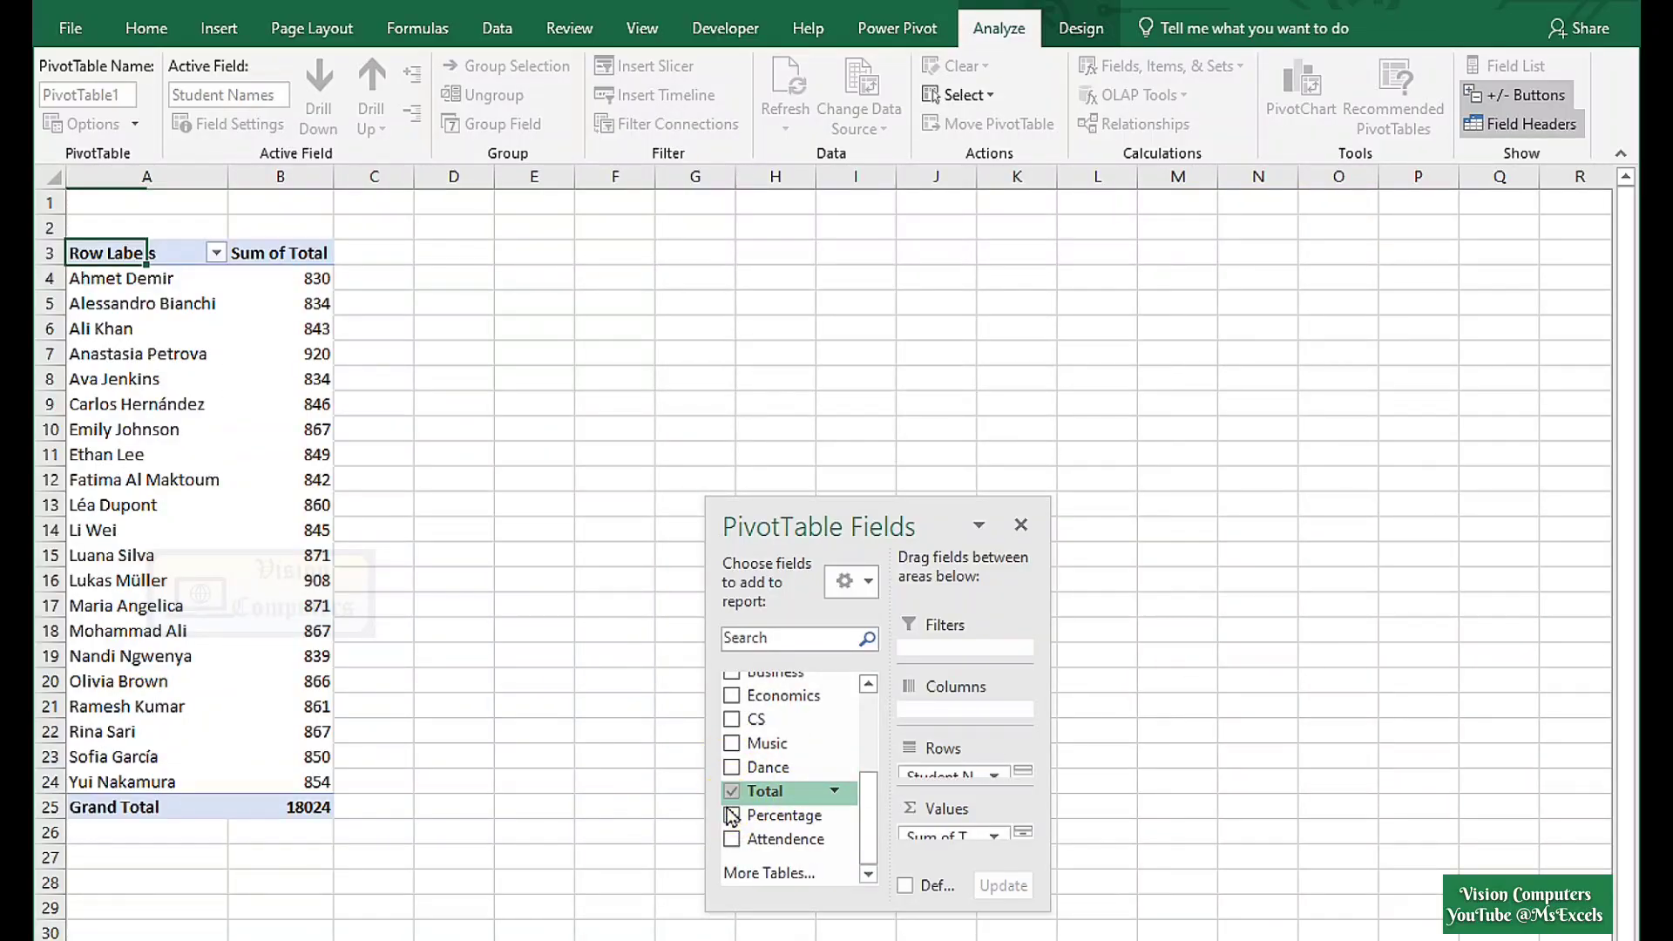
Filter the student Row Labels to the Top 5 Items by Sum of Total.
{"action": "left_click_drag", "start_coordinate": [732, 816], "coordinate": [218, 311]}
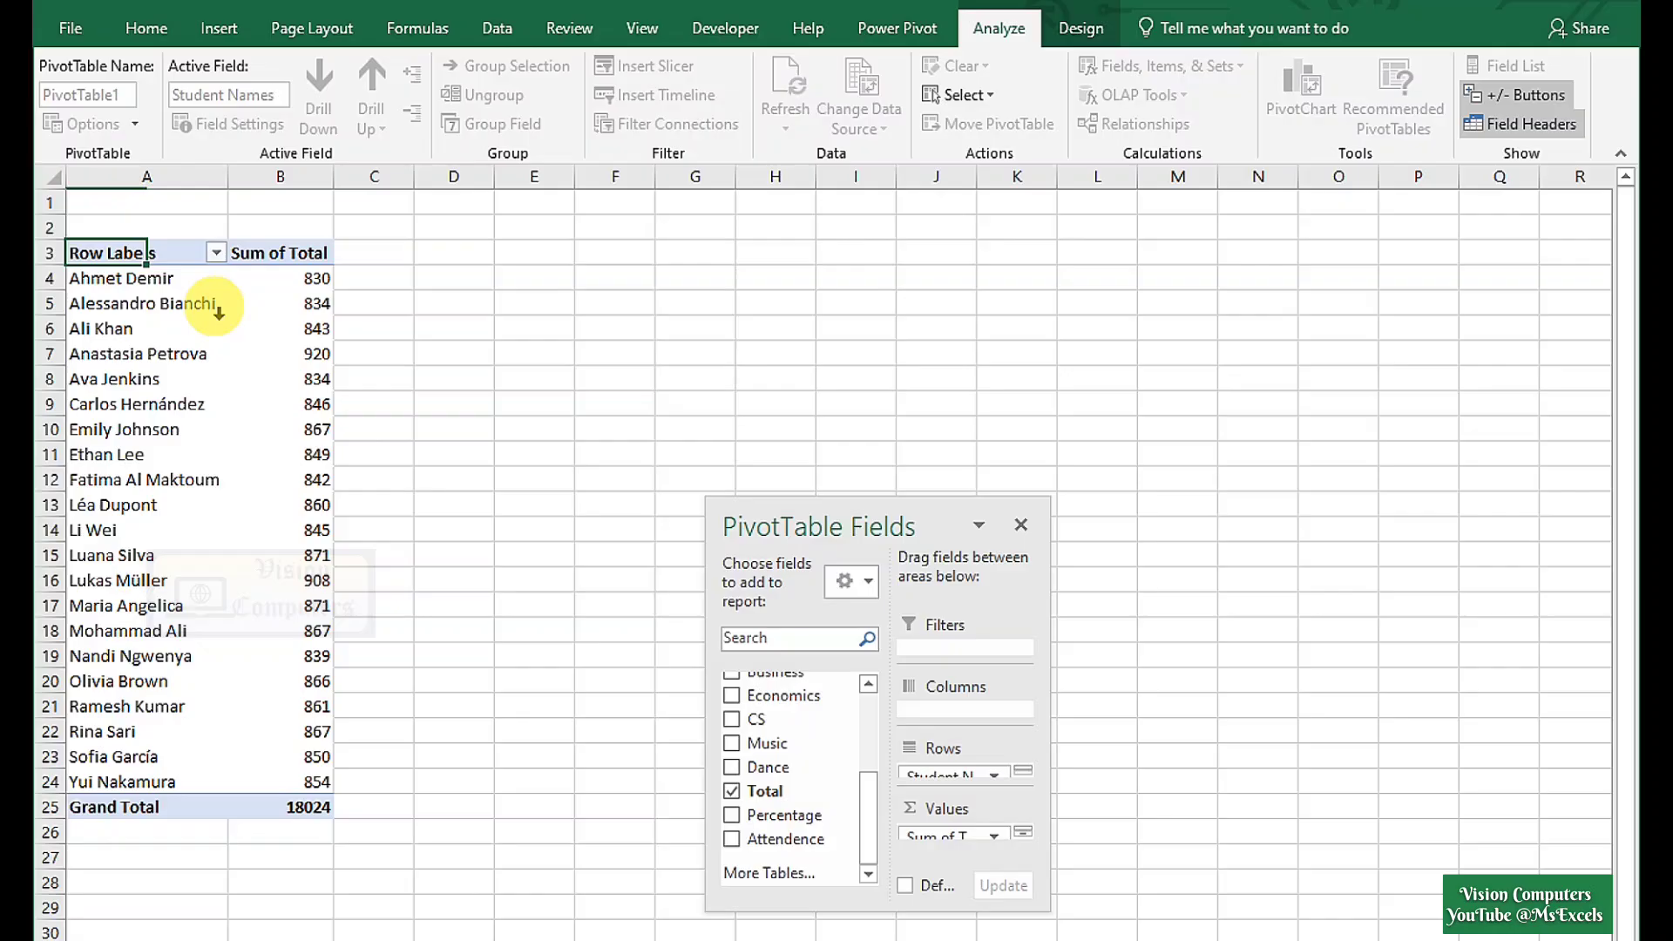
{"action": "left_click", "coordinate": [217, 254]}
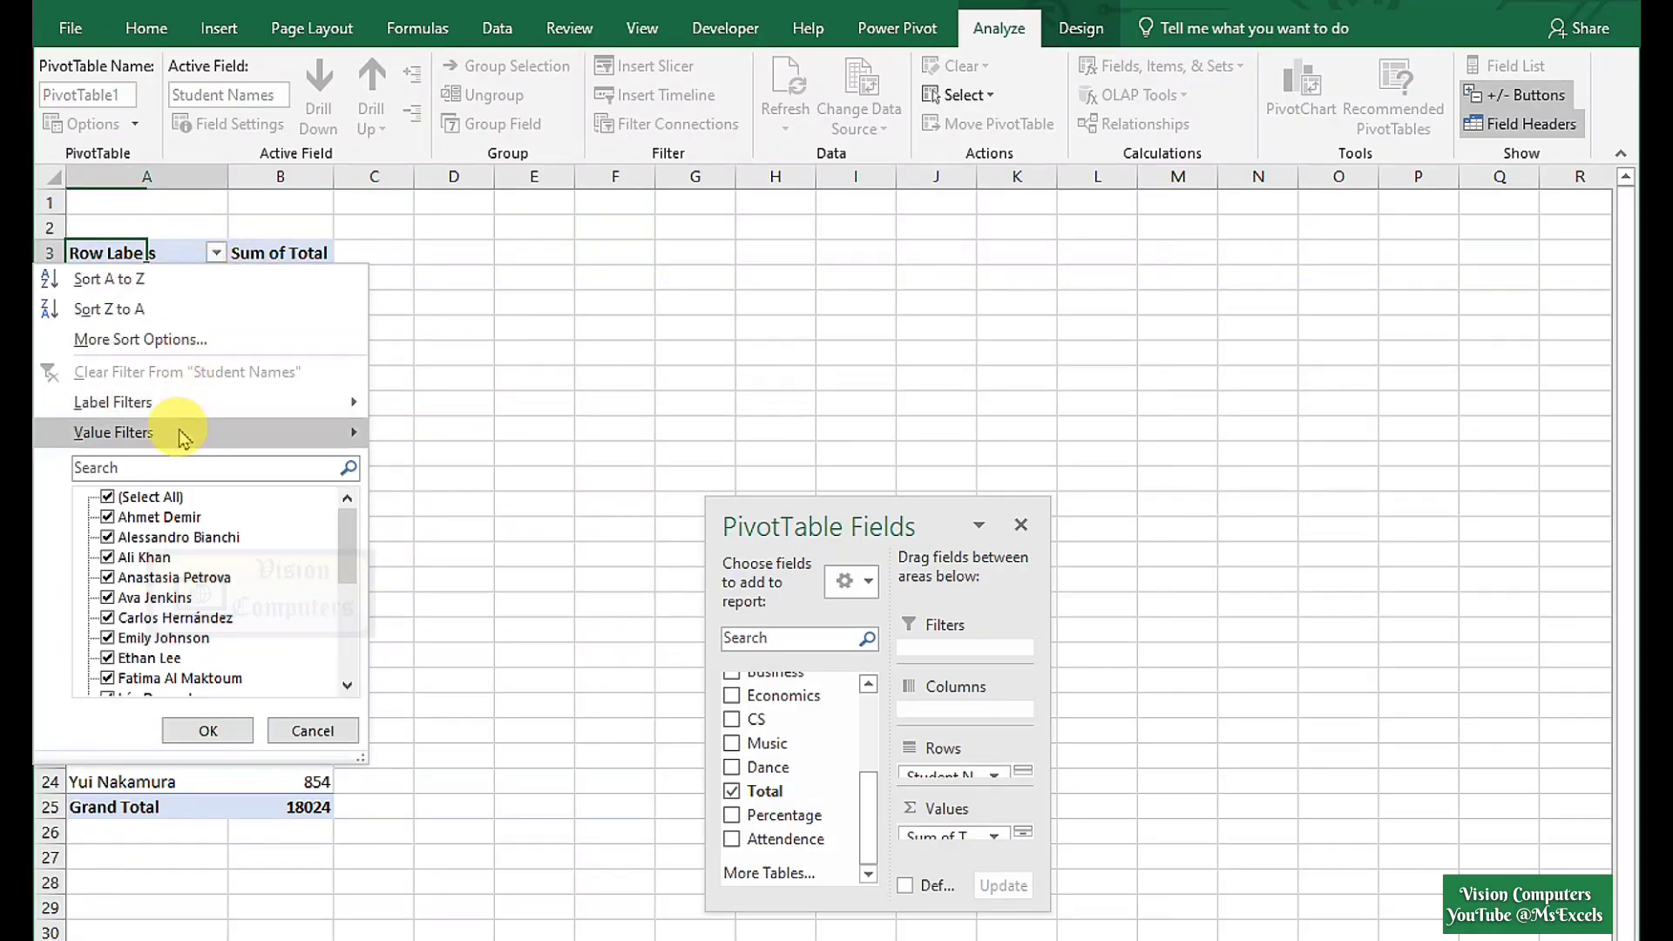
{"action": "mouse_move", "coordinate": [184, 435]}
{"action": "left_click", "coordinate": [447, 717]}
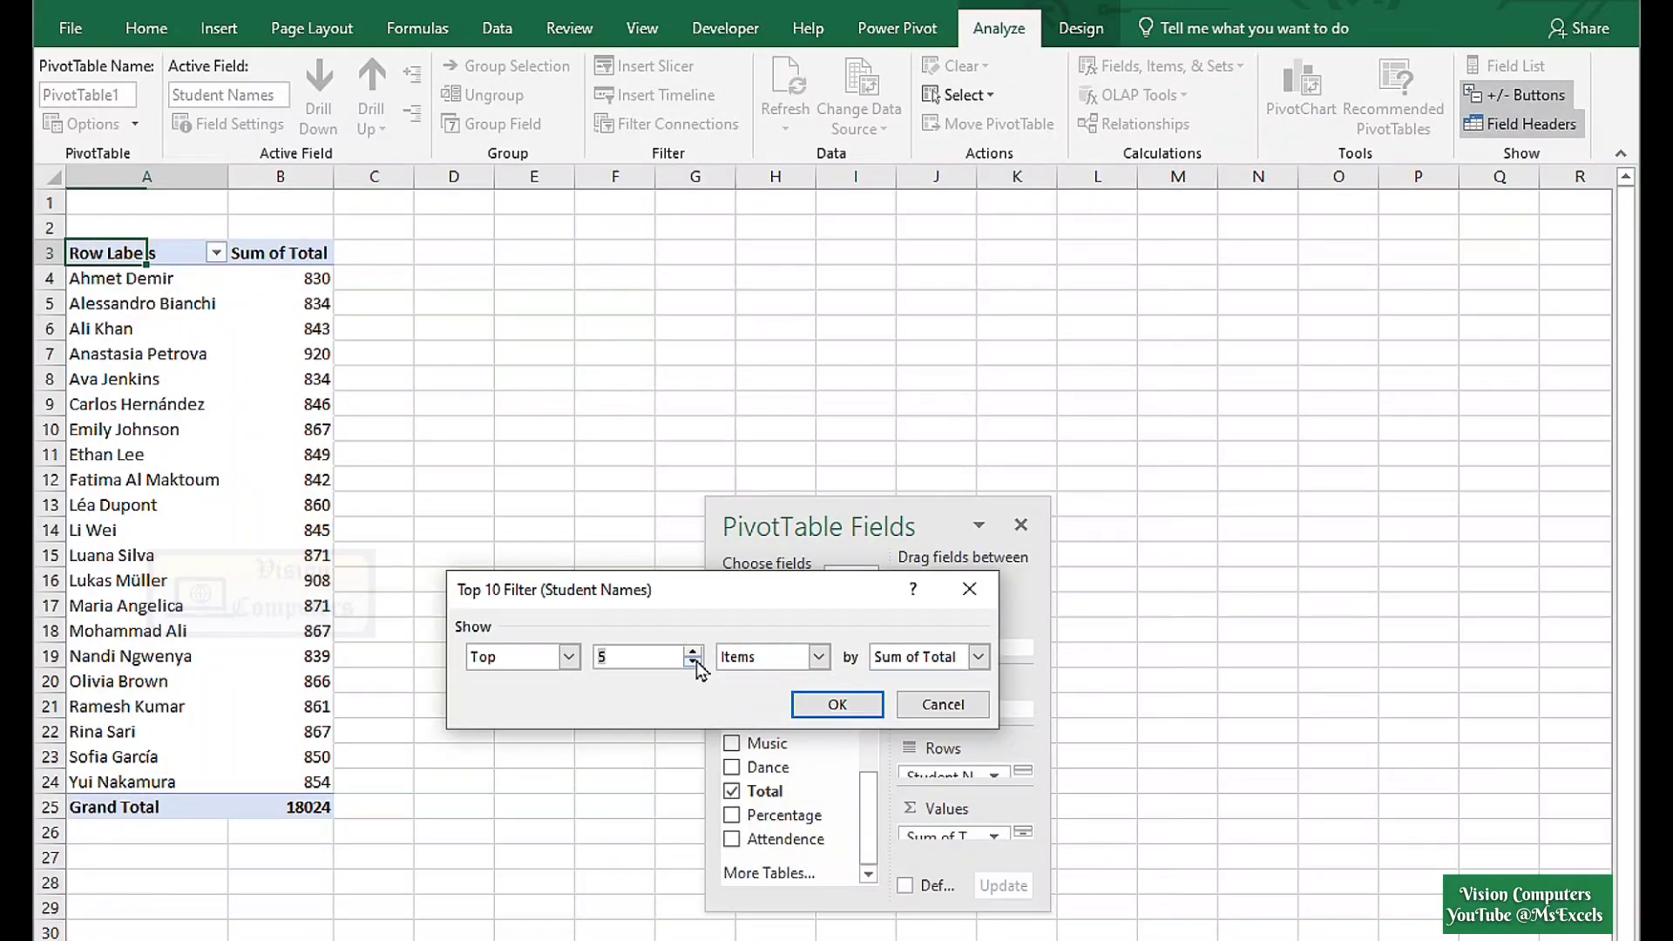
{"action": "left_click", "coordinate": [820, 706]}
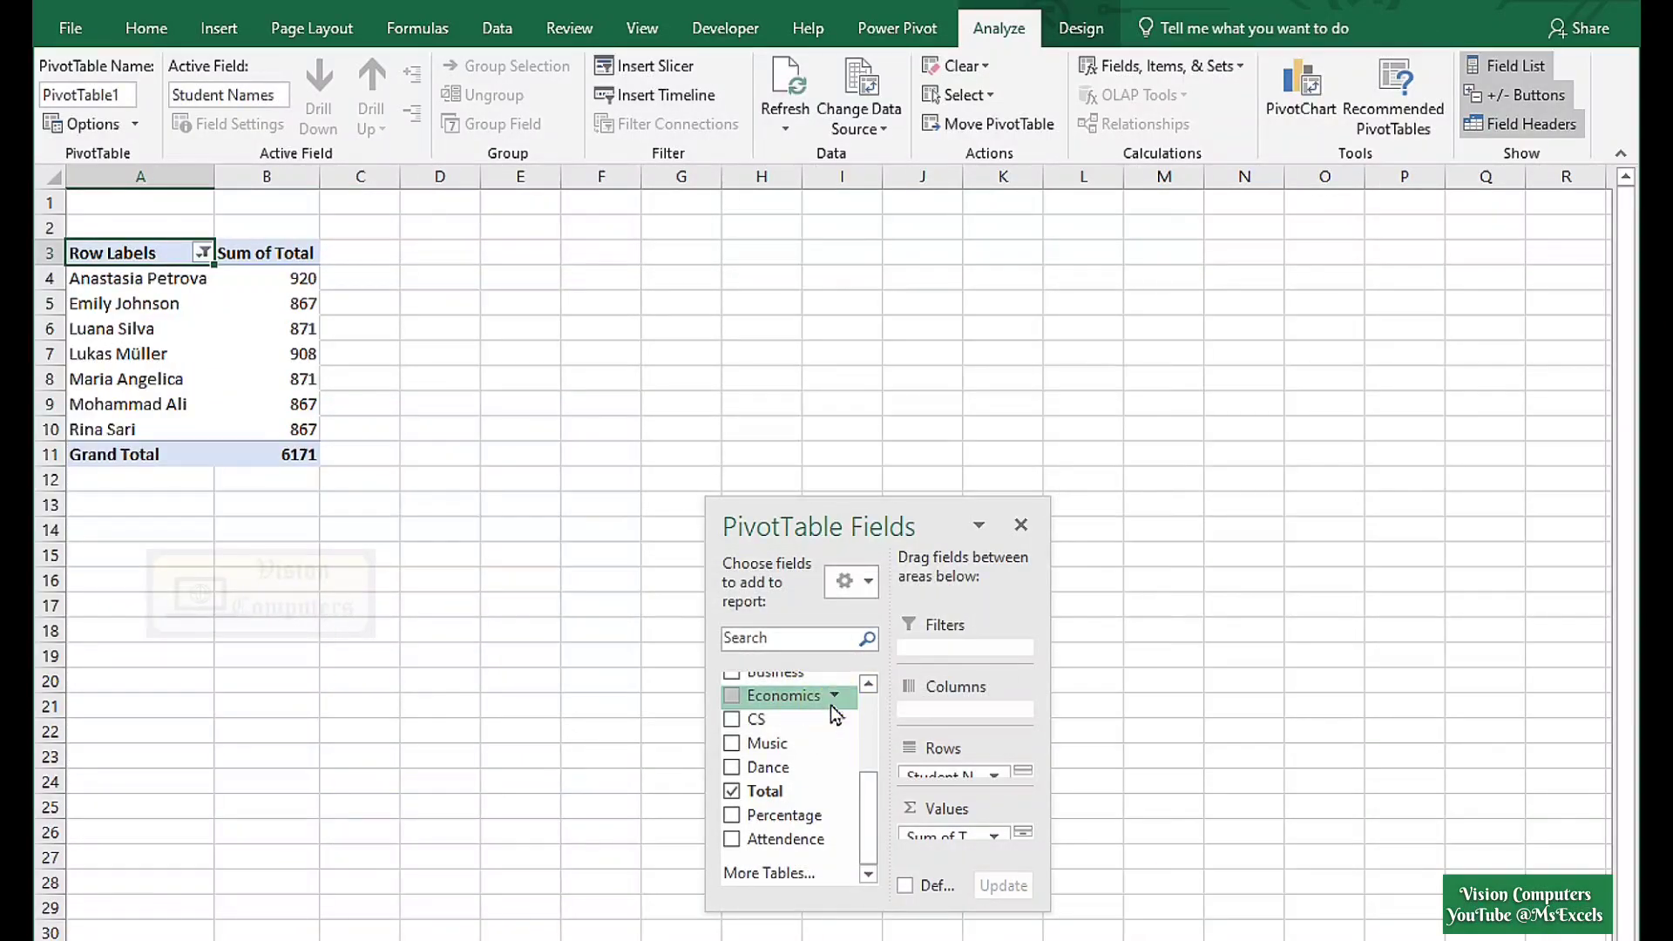
Insert a clustered bar PivotChart from pivot A3:B11 and place it below the table.
{"action": "left_click", "coordinate": [186, 404]}
{"action": "left_click_drag", "start_coordinate": [115, 253], "coordinate": [269, 449]}
{"action": "left_click", "coordinate": [221, 35]}
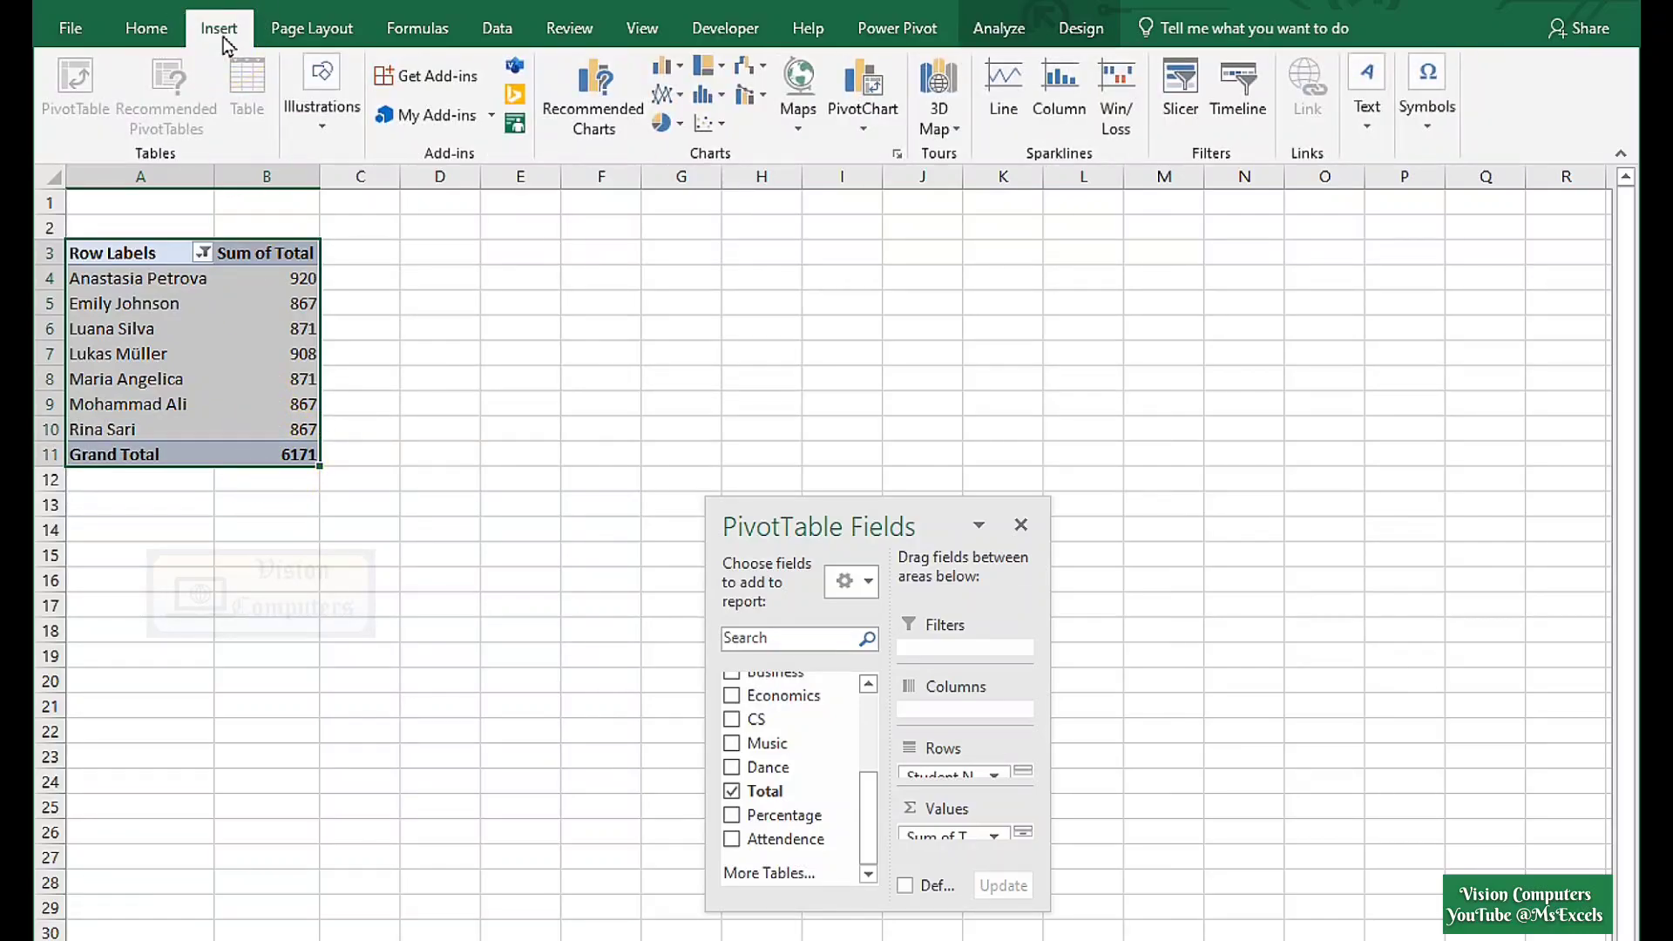
{"action": "left_click", "coordinate": [680, 67]}
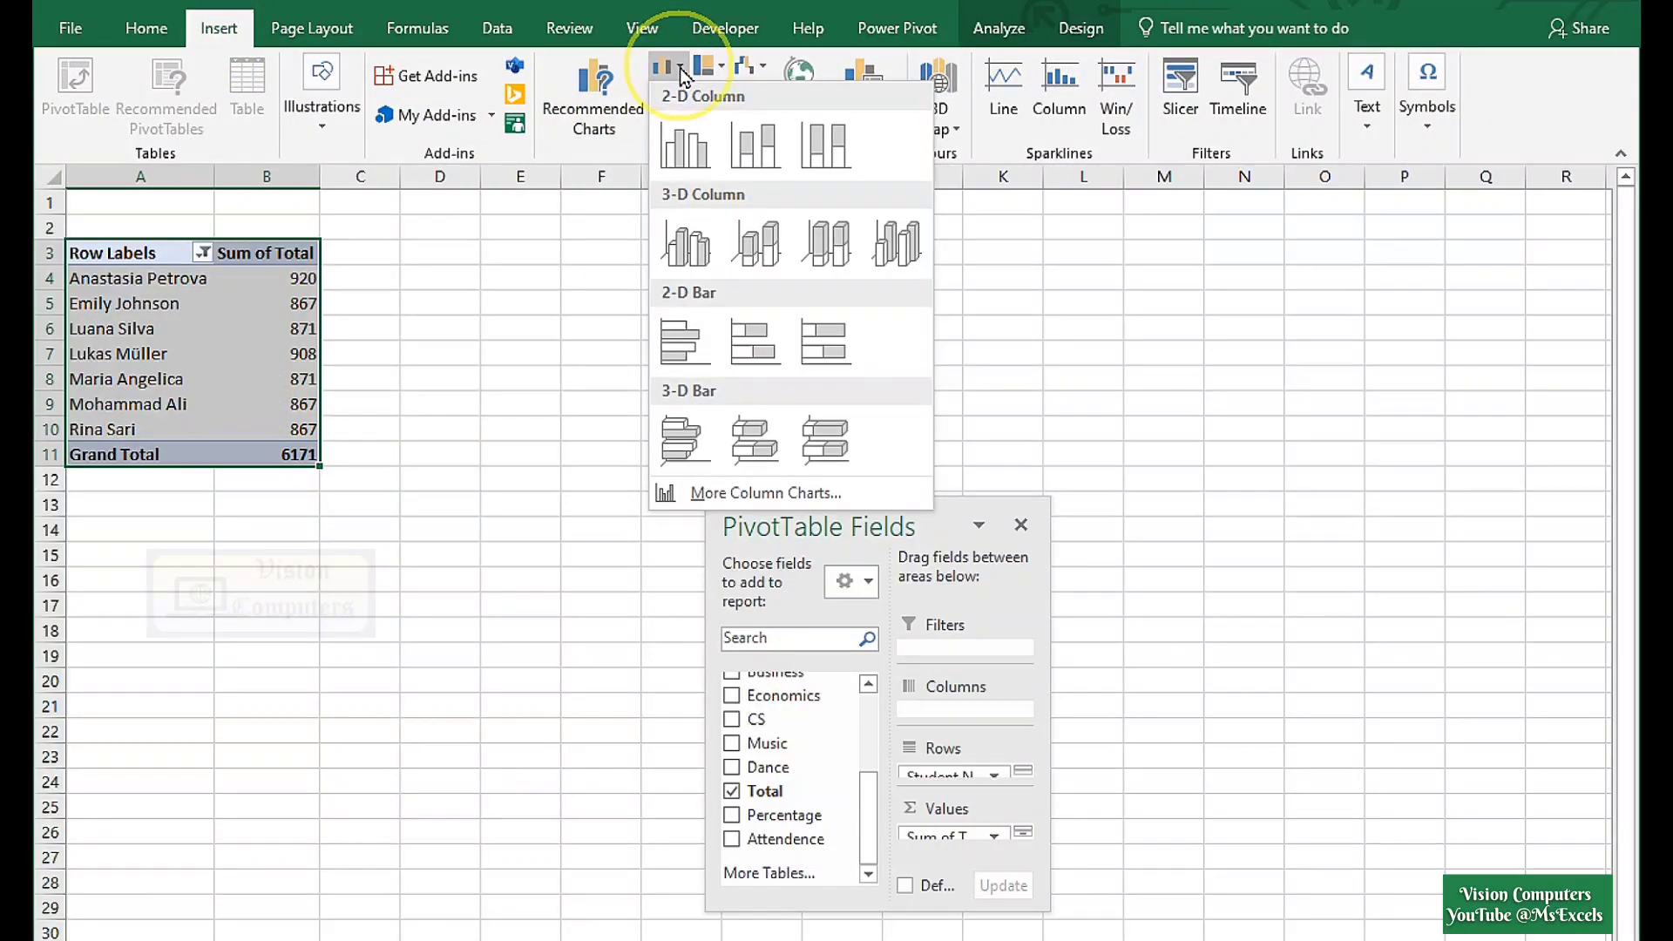
{"action": "left_click", "coordinate": [684, 342]}
{"action": "left_click_drag", "start_coordinate": [683, 377], "coordinate": [288, 492]}
Apply the green monochrome colour scheme to the bar chart.
{"action": "left_click", "coordinate": [1081, 28]}
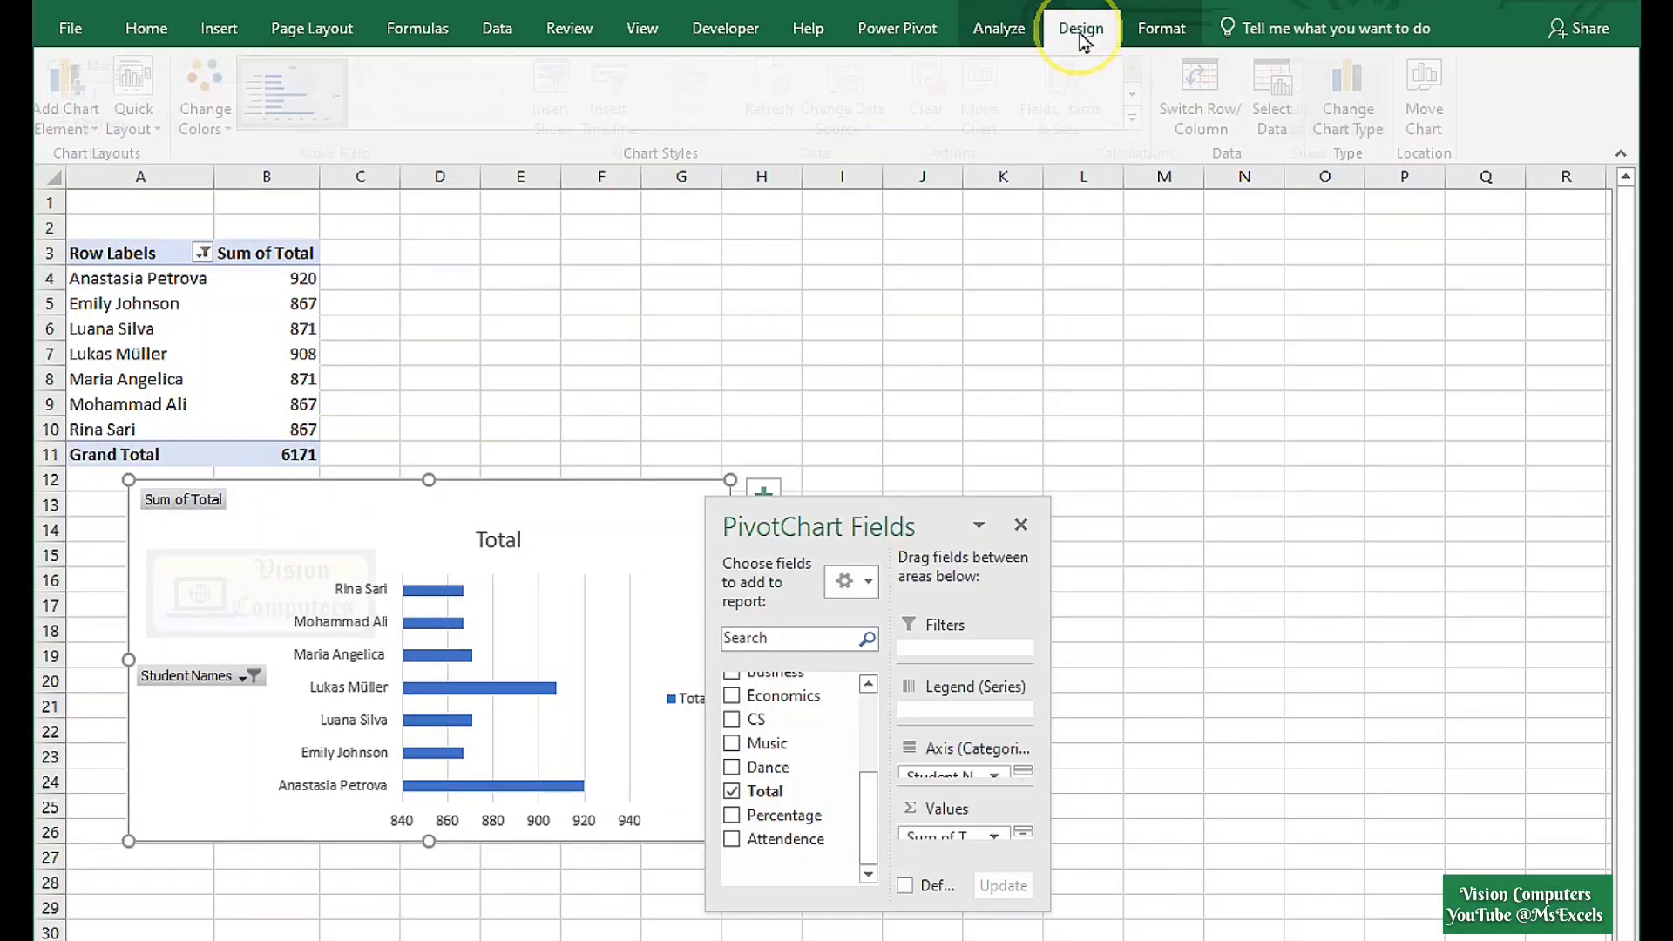
{"action": "left_click", "coordinate": [215, 122]}
{"action": "scroll", "coordinate": [299, 455], "scroll_direction": "down", "scroll_amount": 3}
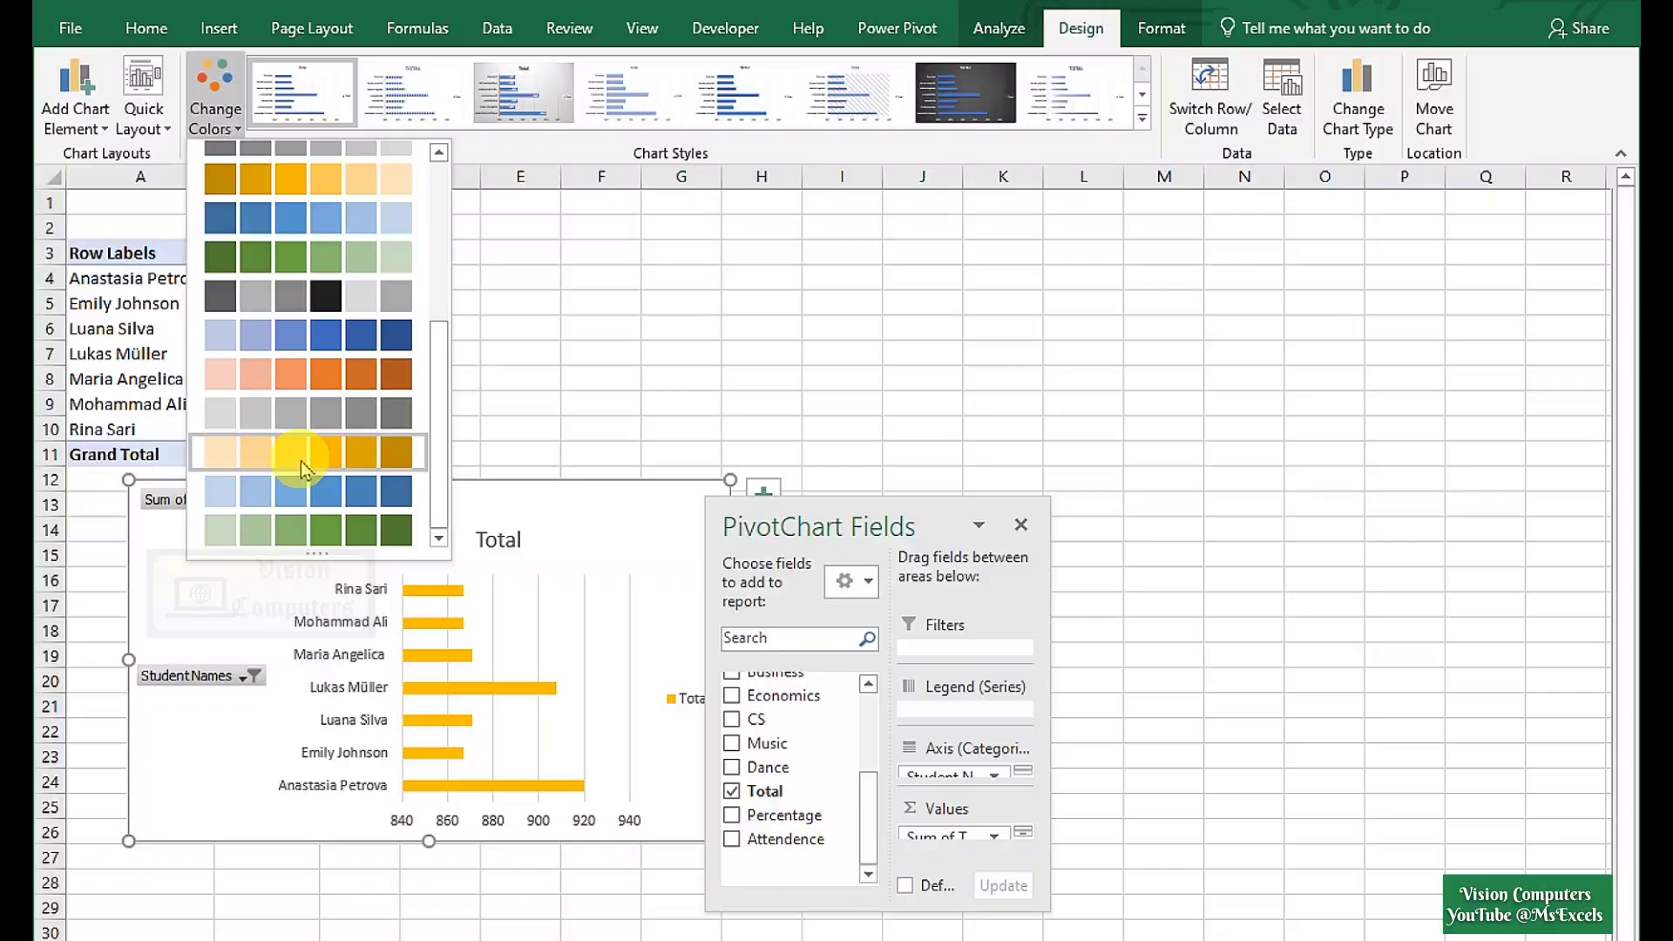
{"action": "left_click", "coordinate": [312, 533]}
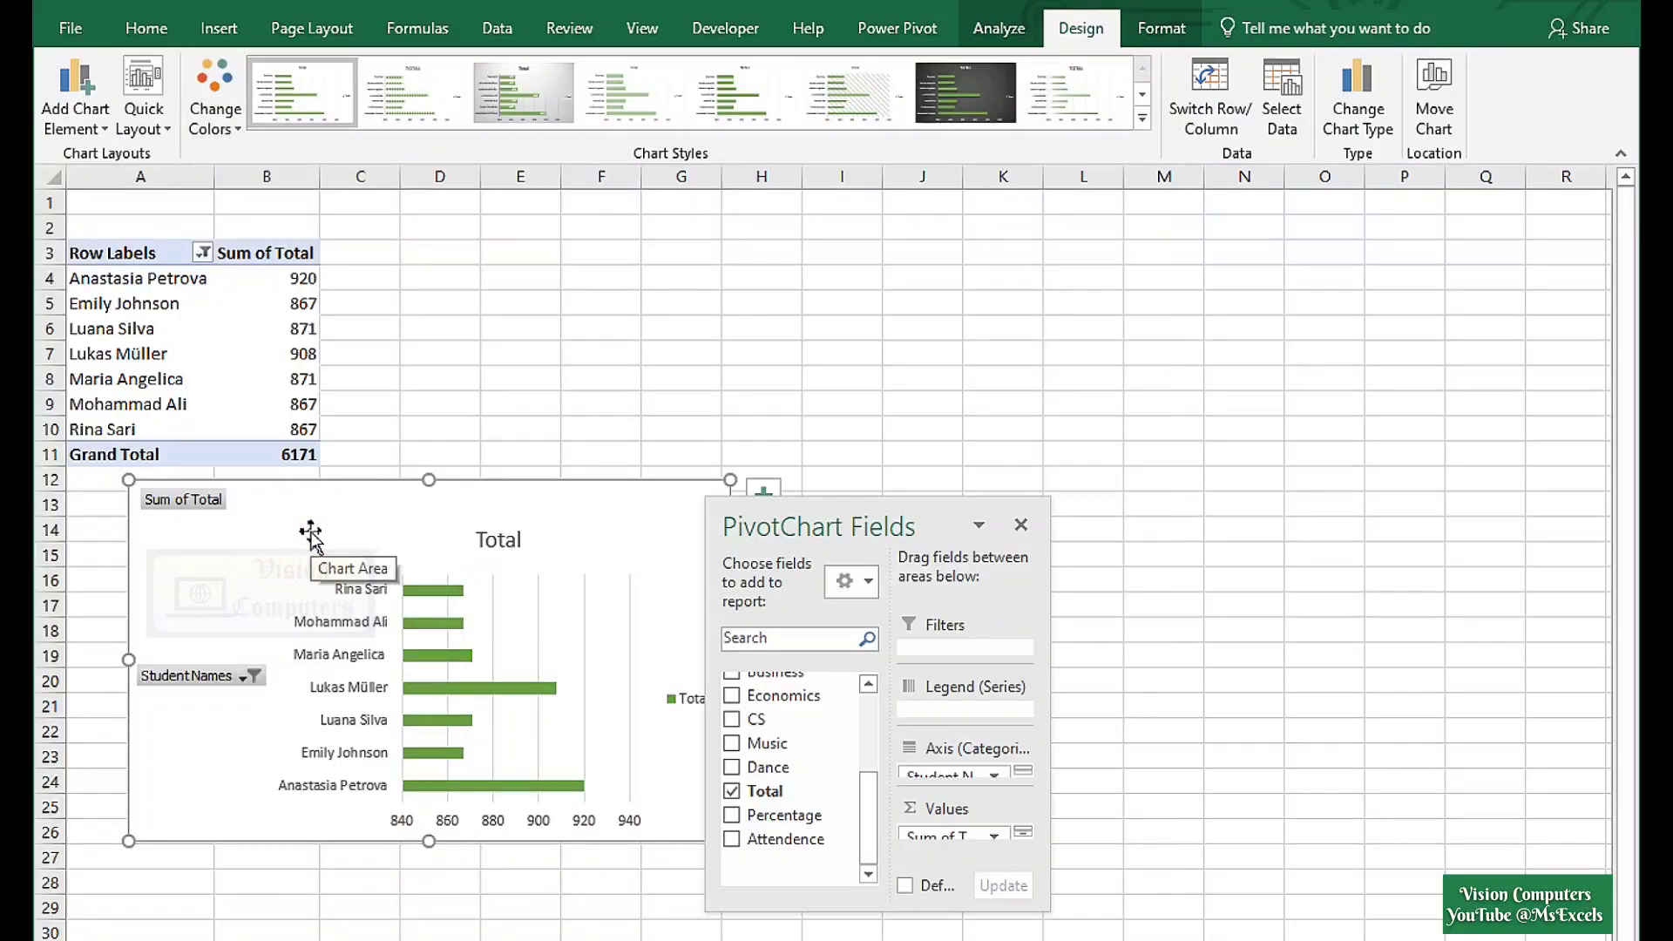
{"action": "left_click_drag", "start_coordinate": [311, 533], "coordinate": [284, 533]}
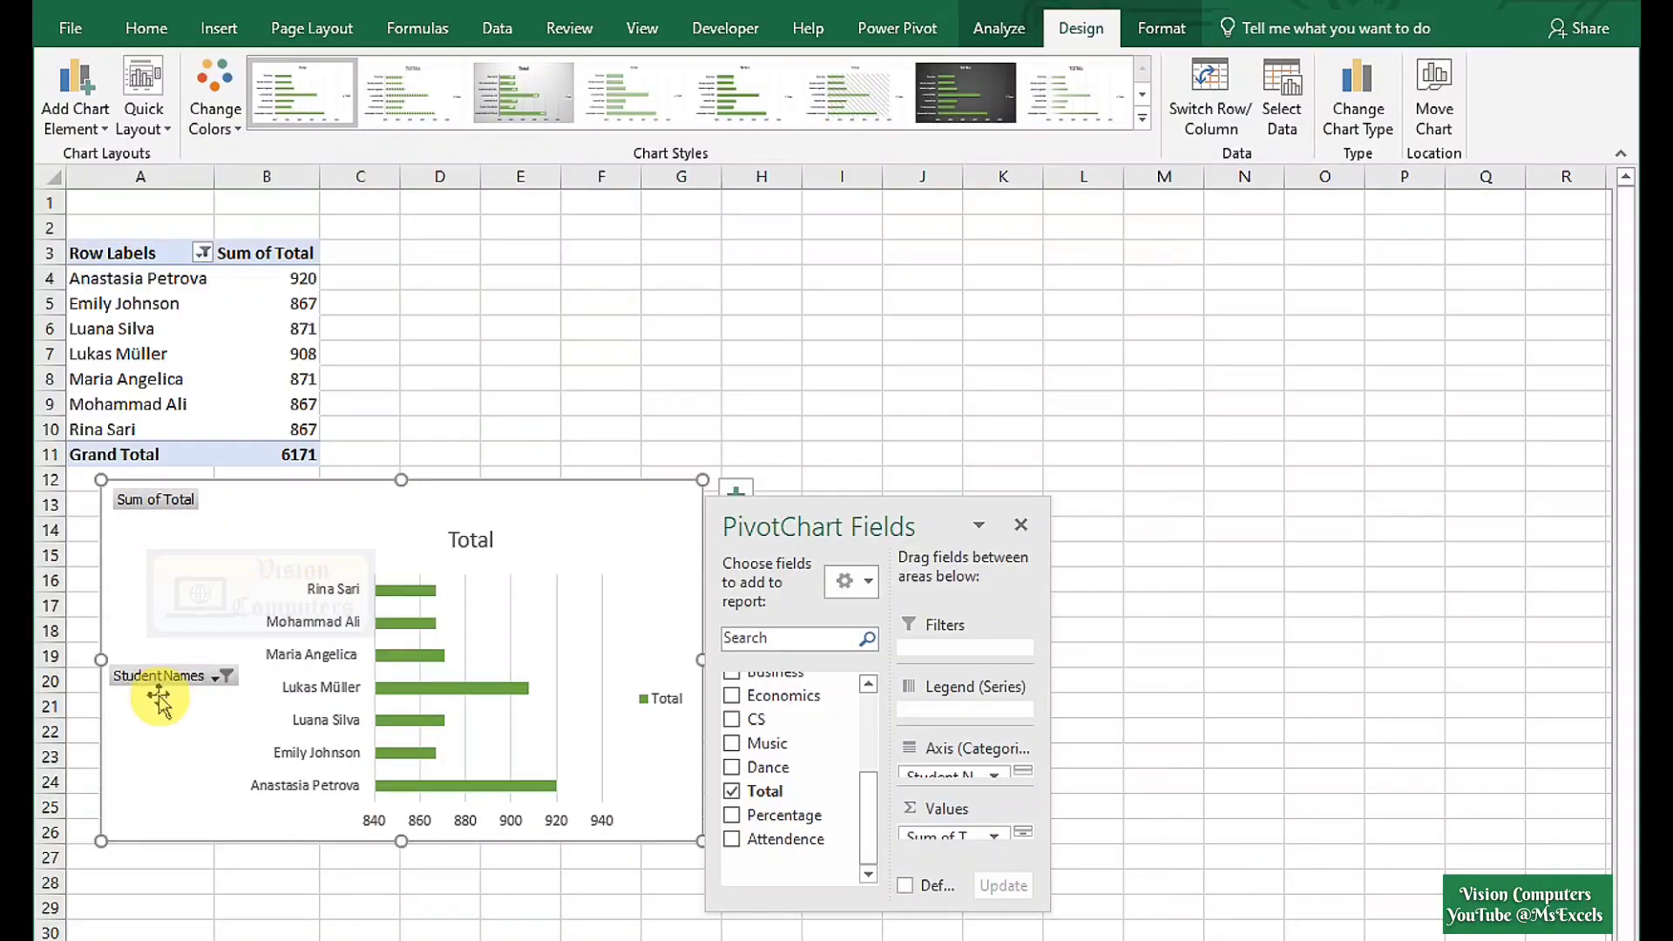
Hide all chart field buttons and delete the Total title and the legend.
{"action": "right_click", "coordinate": [159, 678]}
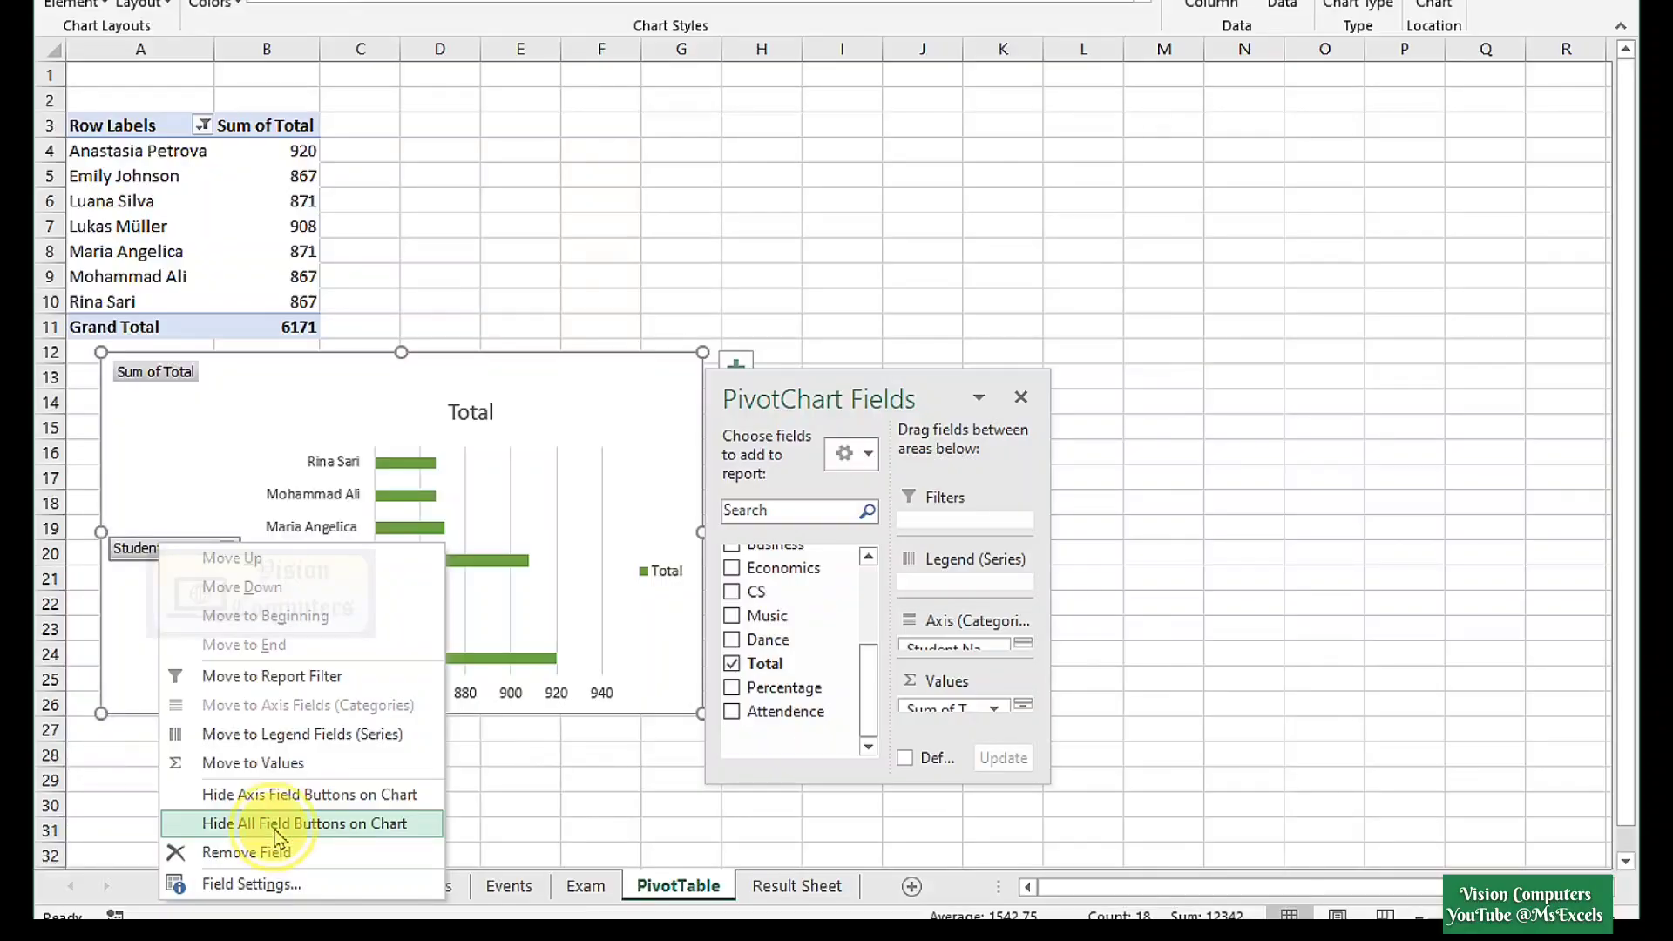
{"action": "left_click", "coordinate": [277, 824]}
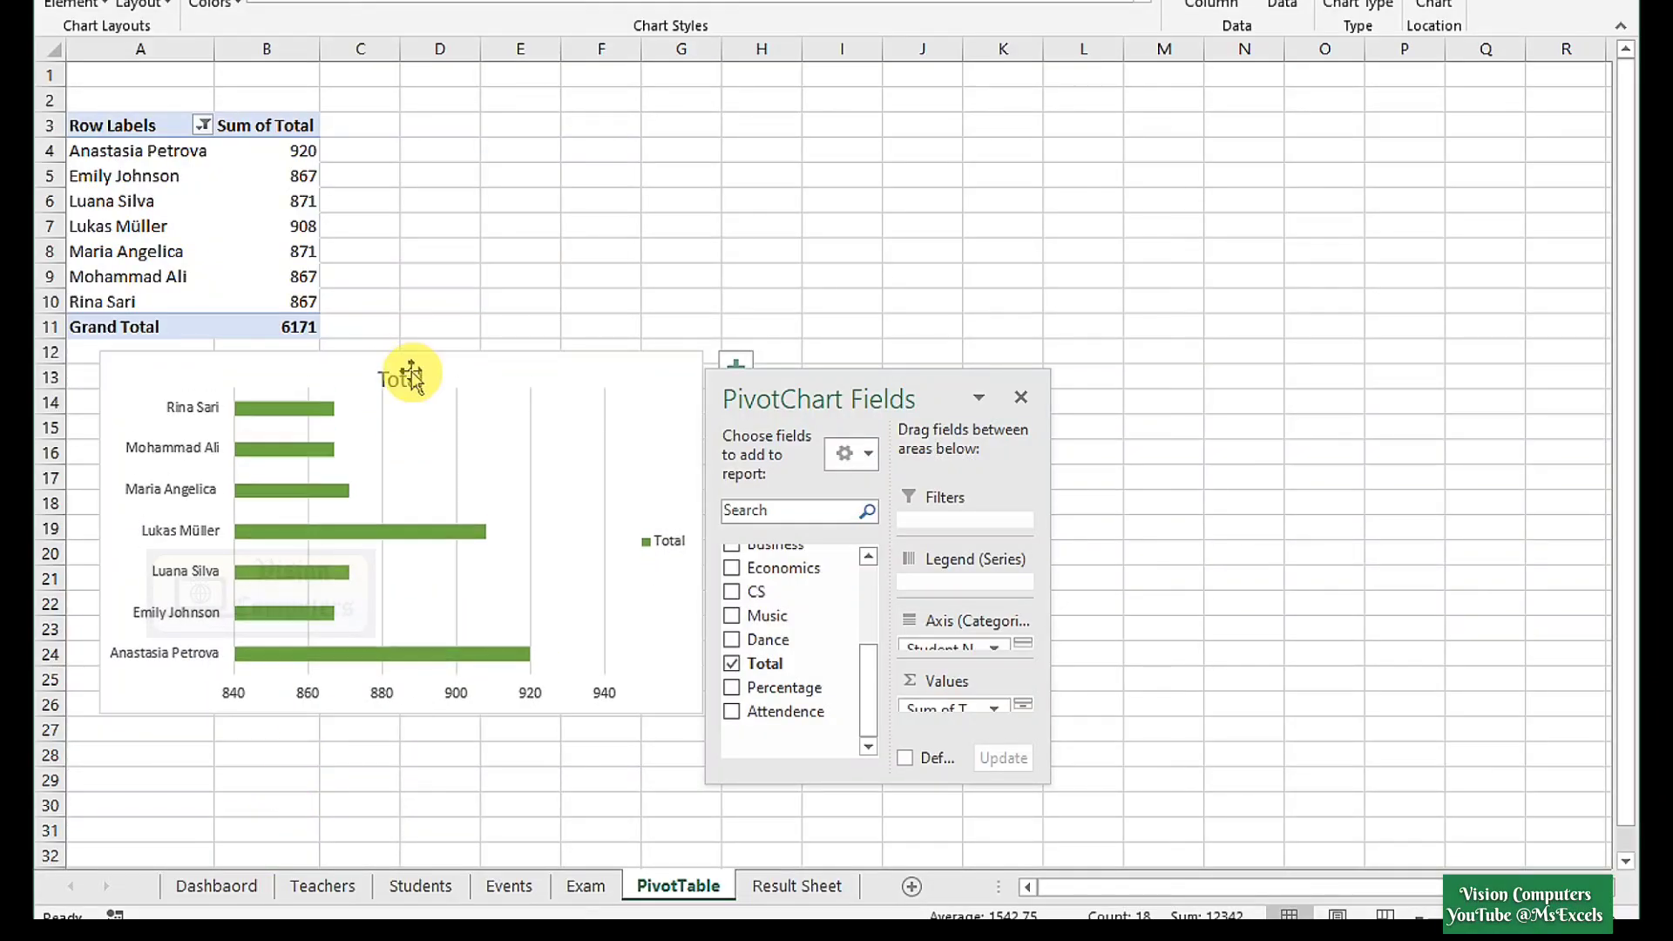
{"action": "key", "text": "Delete"}
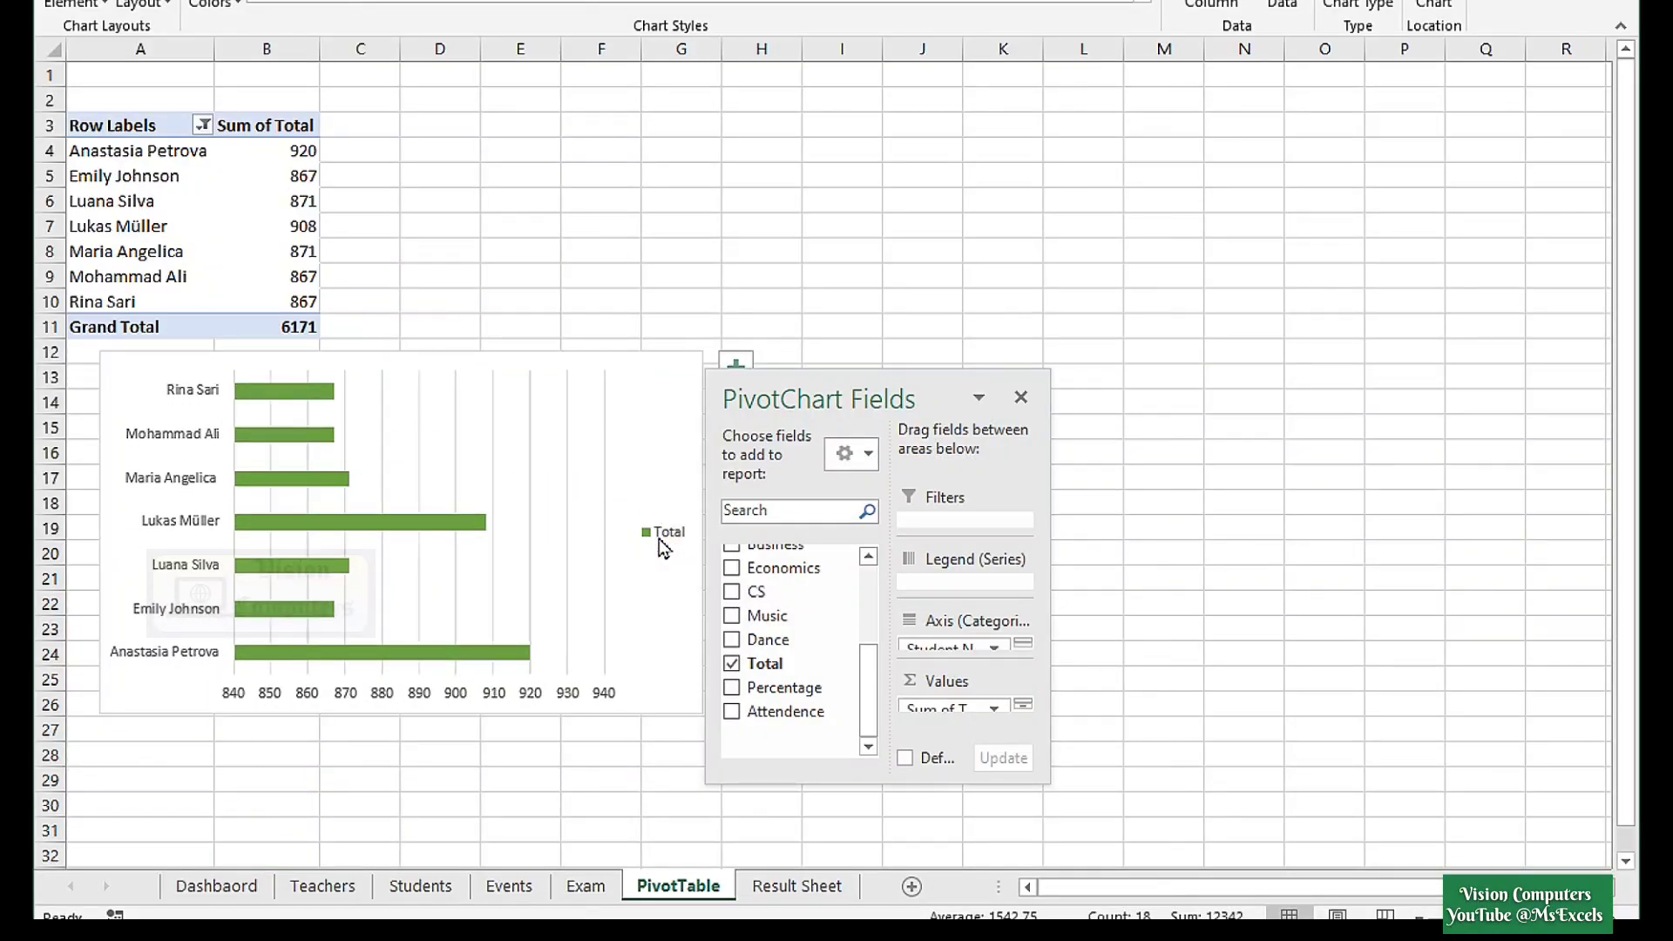
{"action": "key", "text": "Delete"}
{"action": "left_click_drag", "start_coordinate": [820, 388], "coordinate": [1012, 409]}
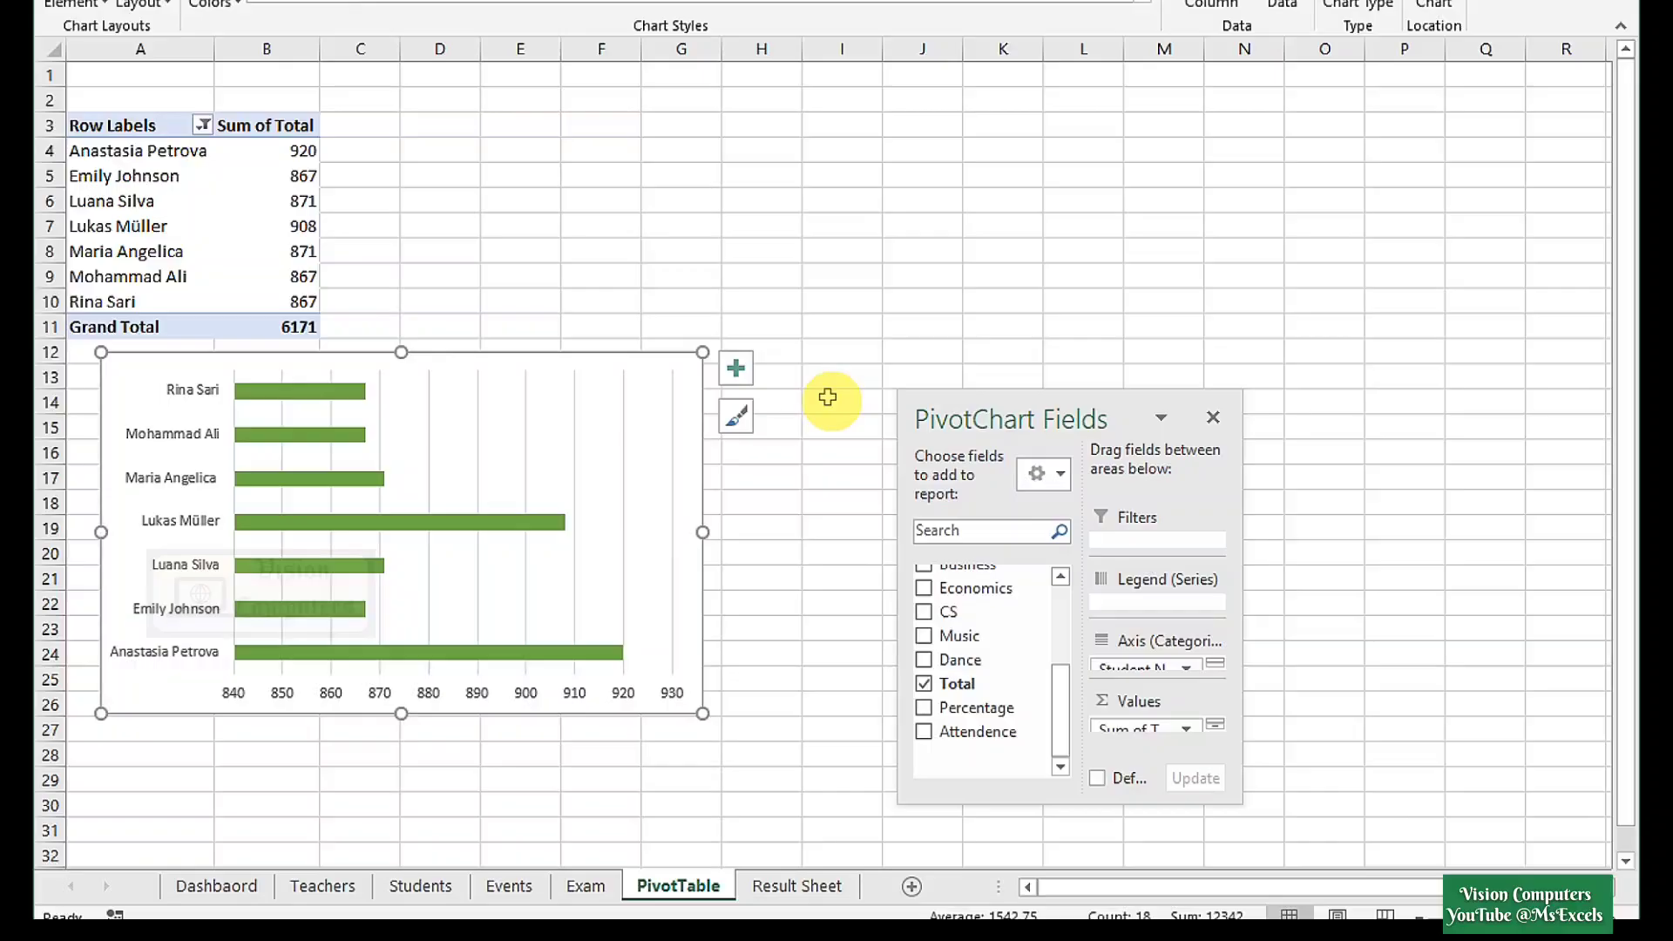
Remove the chart's gridlines and add data labels to the bars.
{"action": "left_click", "coordinate": [734, 373]}
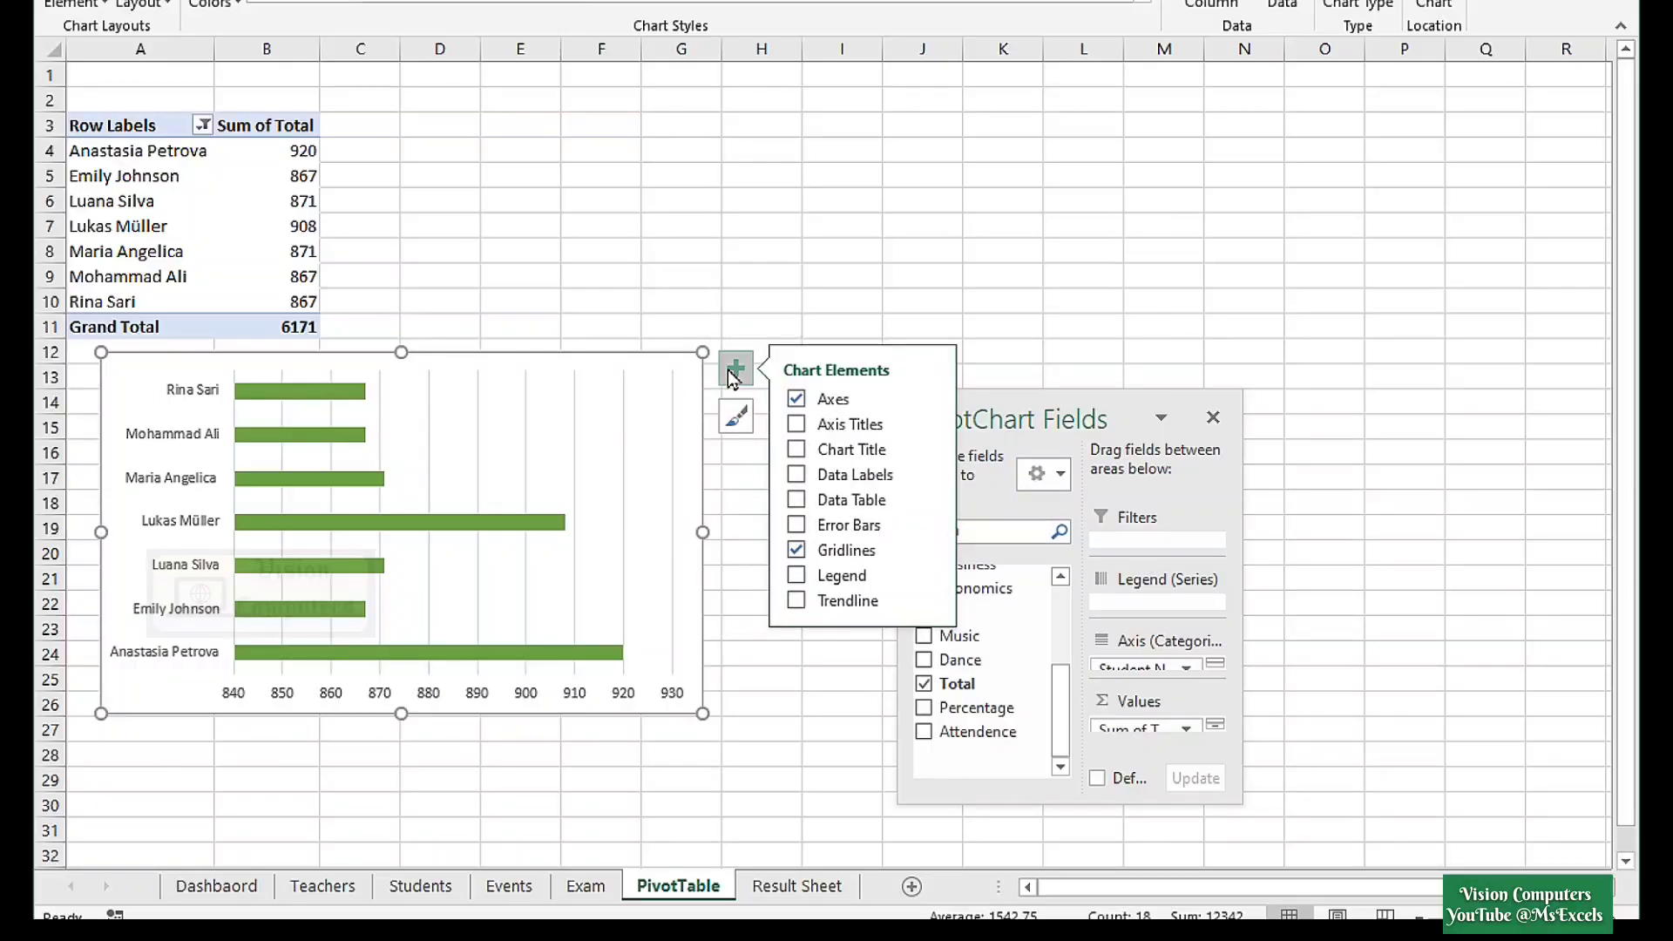
{"action": "left_click", "coordinate": [794, 550]}
{"action": "left_click", "coordinate": [793, 476]}
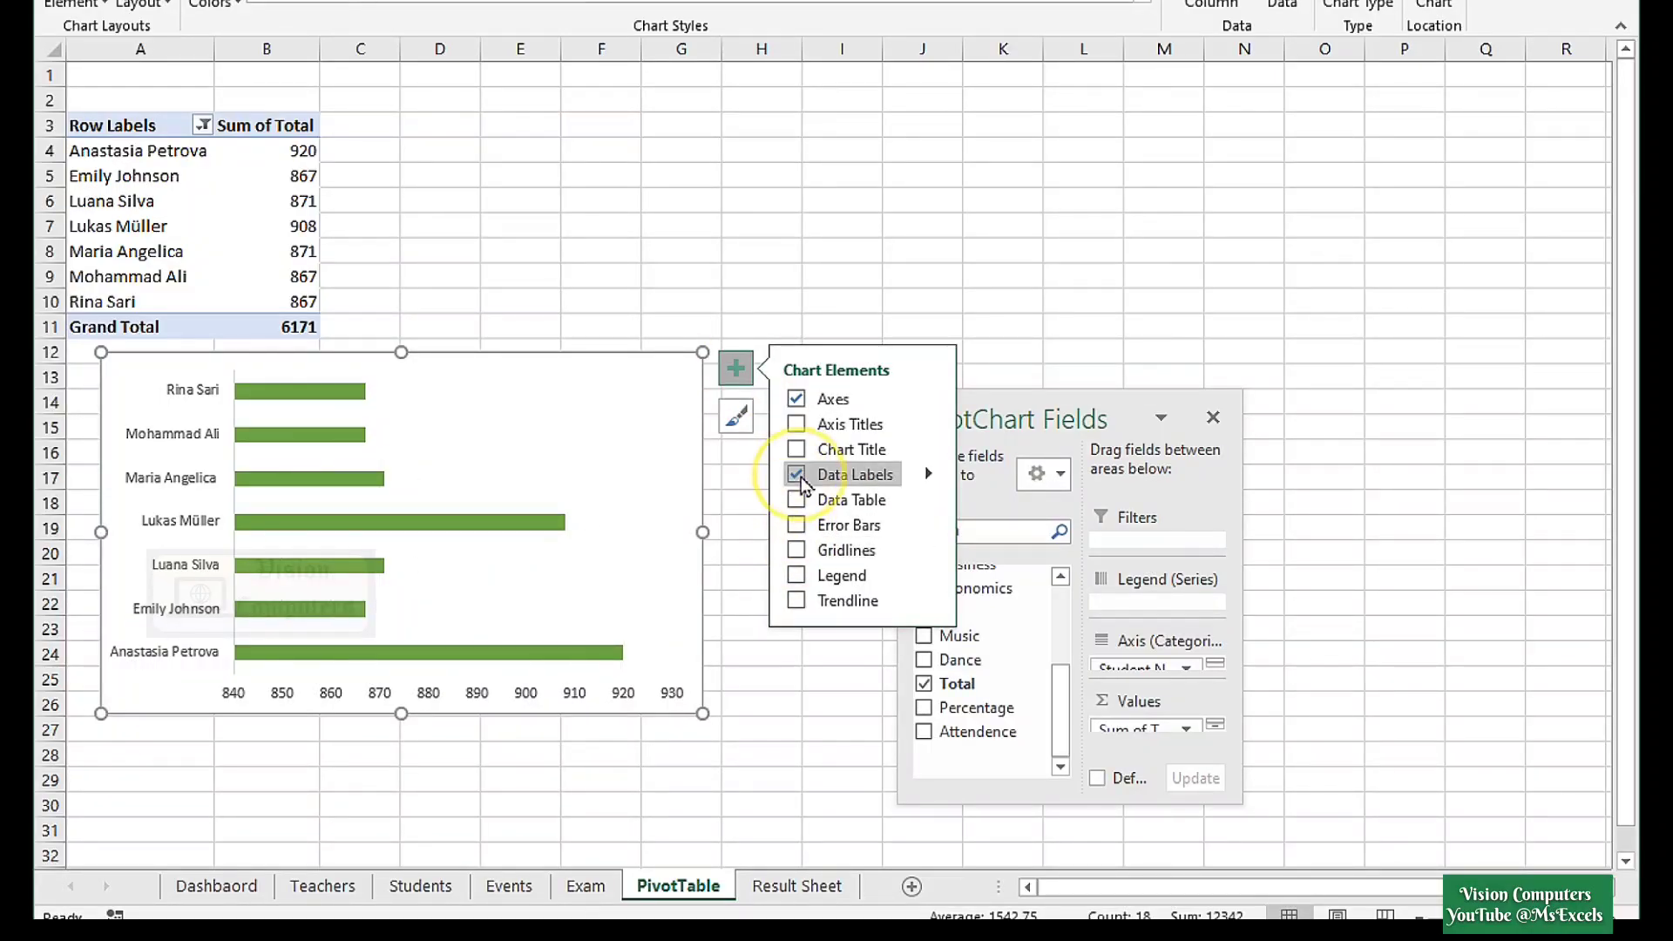
Sort the bars smallest to largest so the top total is highest, then copy the chart.
{"action": "left_click", "coordinate": [348, 389]}
{"action": "right_click", "coordinate": [346, 401]}
{"action": "left_click", "coordinate": [372, 410]}
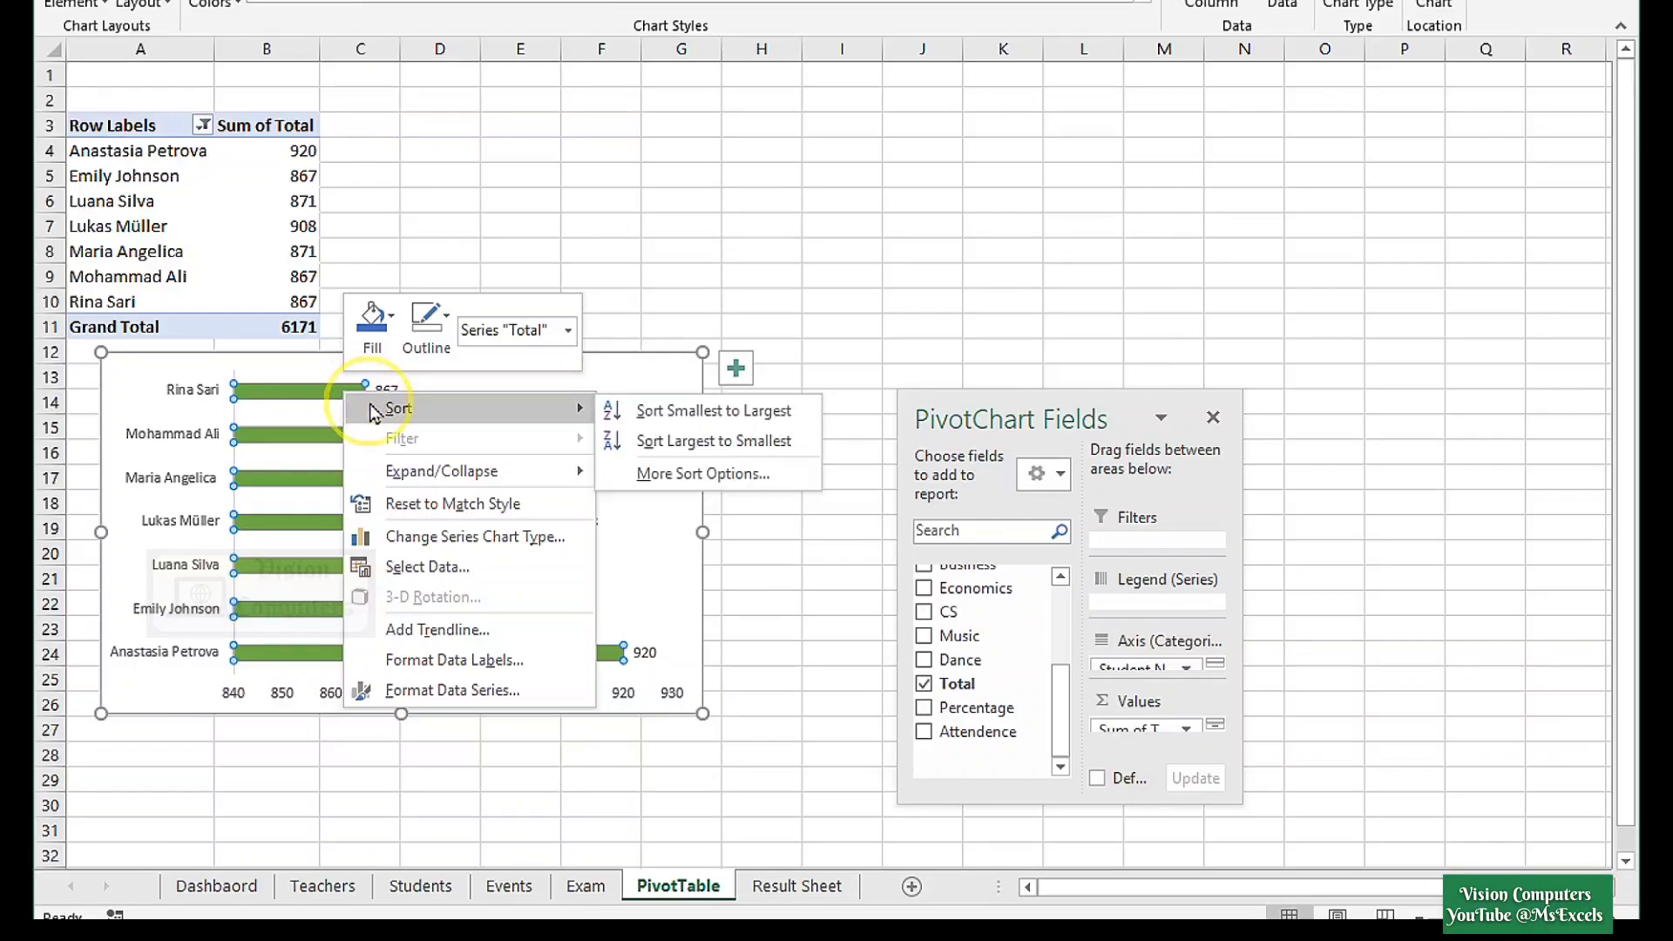
{"action": "left_click", "coordinate": [689, 413]}
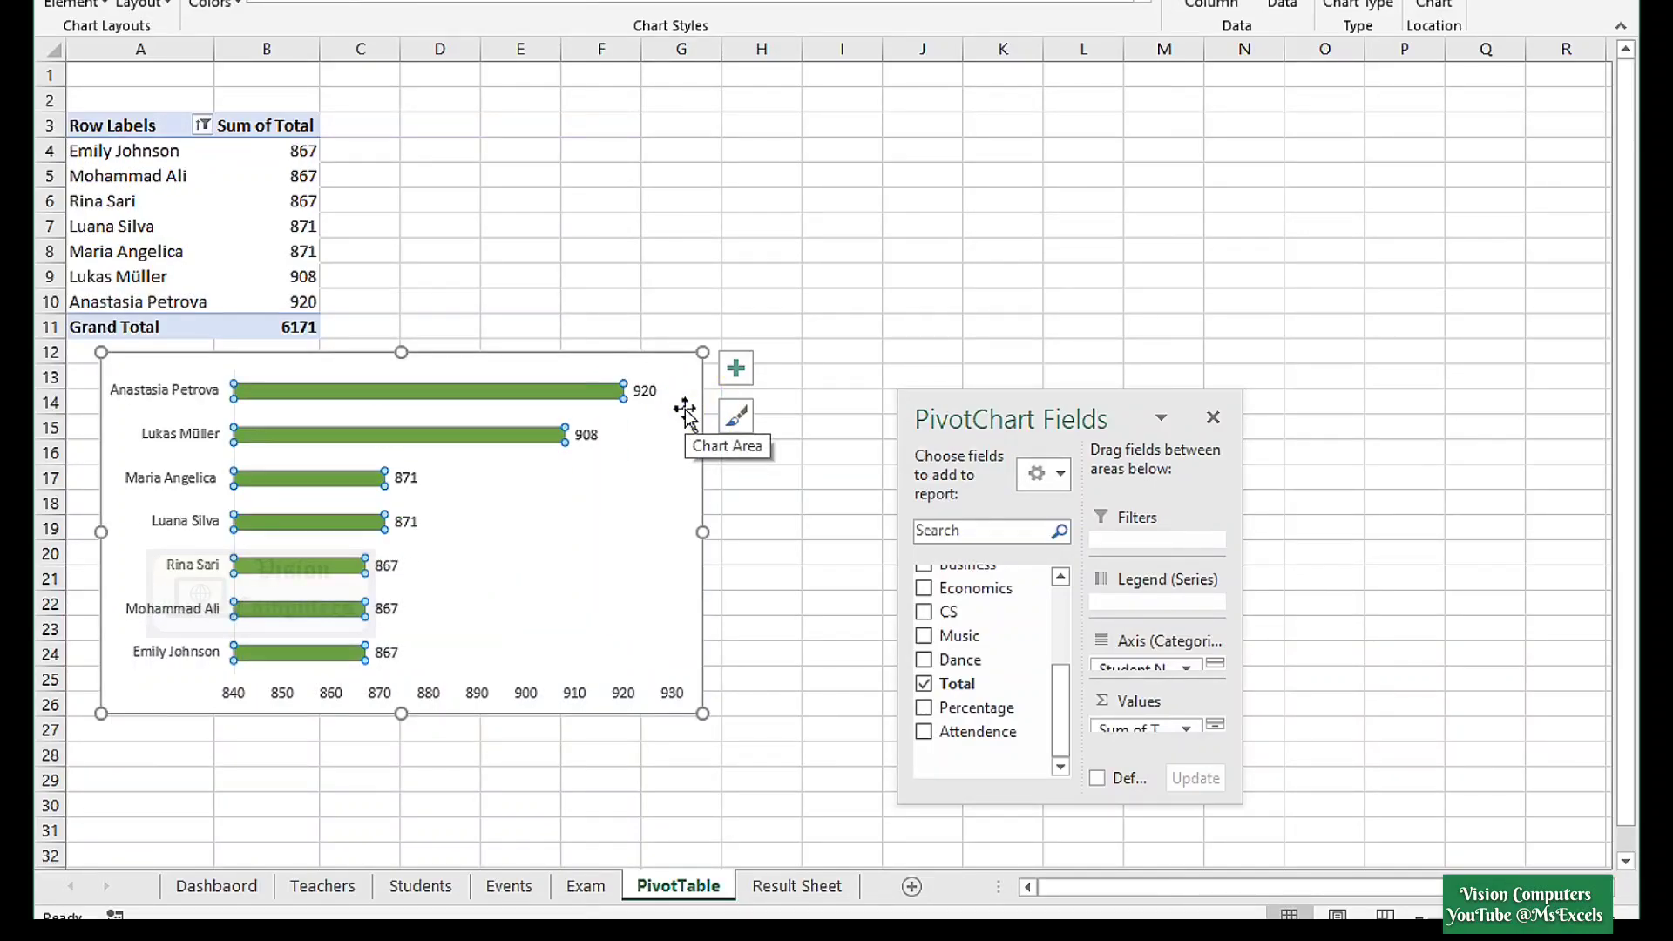
{"action": "right_click", "coordinate": [503, 354]}
{"action": "left_click", "coordinate": [559, 431]}
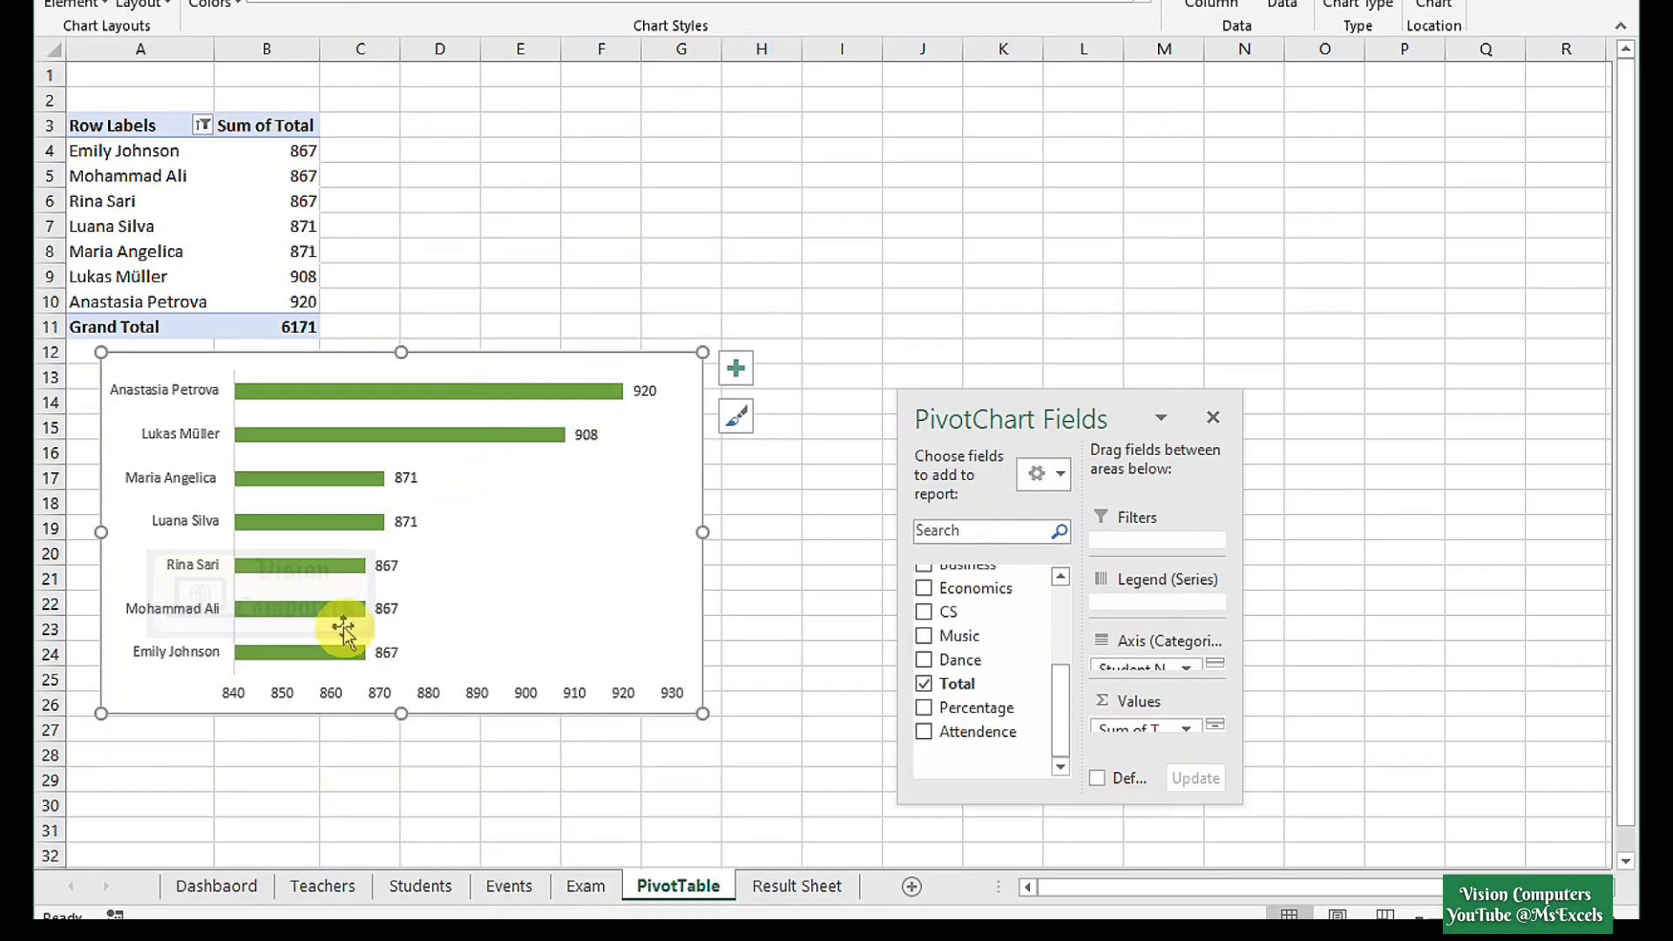
Paste the bar chart on the Dashboard and fit it into the Top Scorers box.
{"action": "left_click", "coordinate": [216, 885]}
{"action": "key", "text": "ctrl+v"}
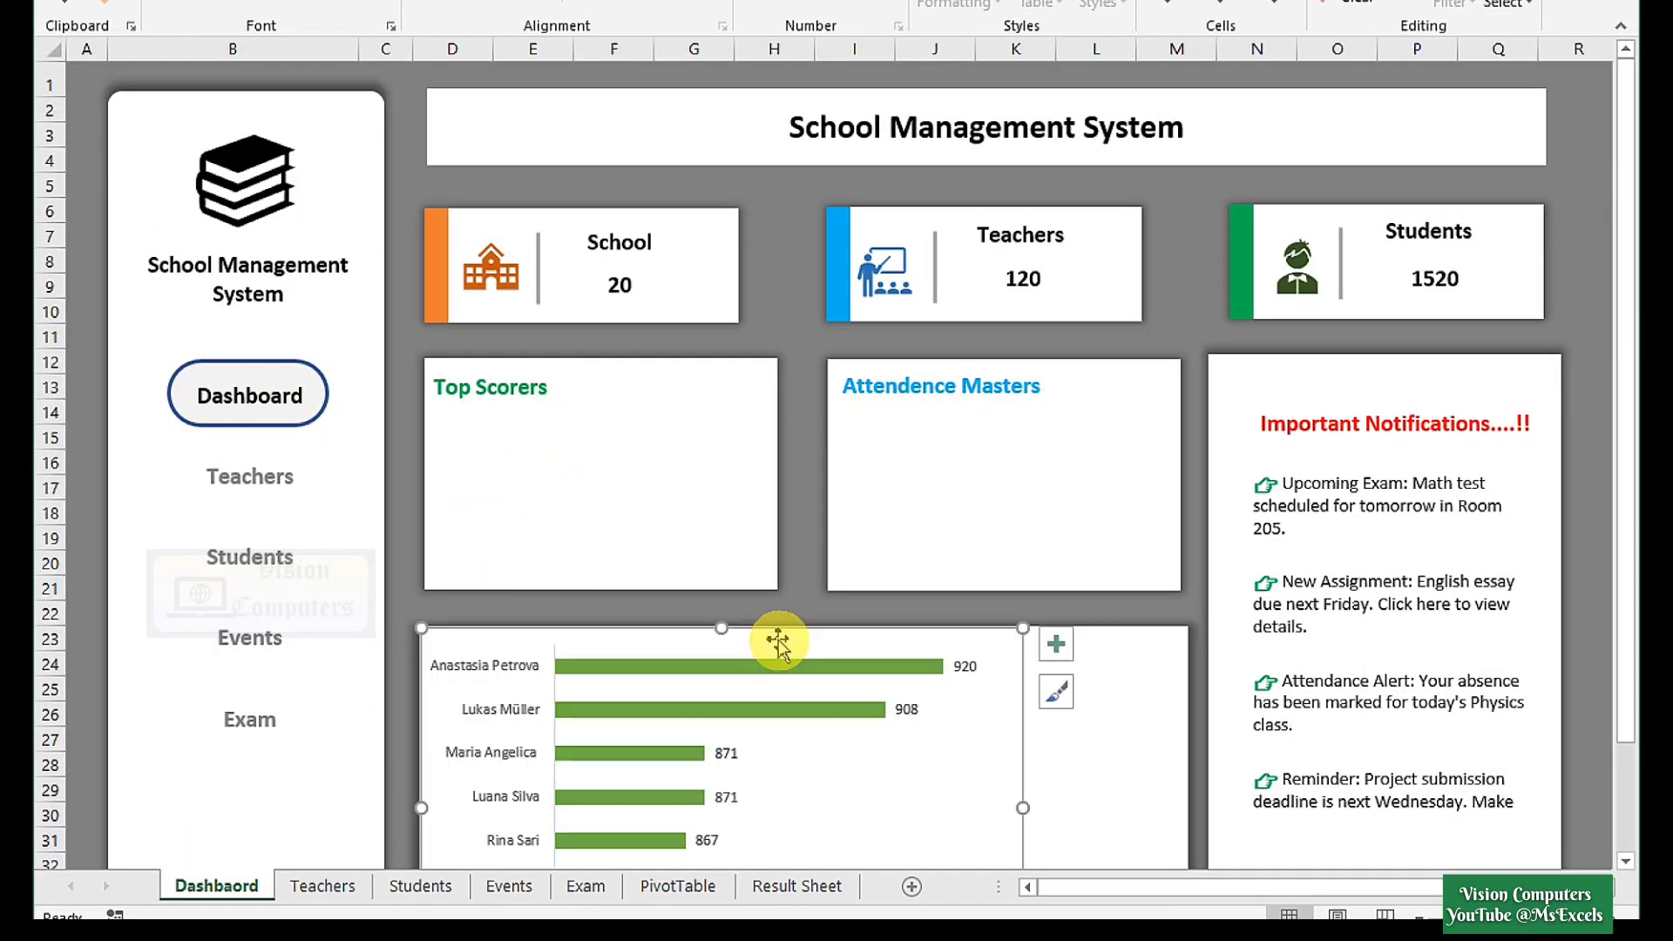
{"action": "left_click_drag", "start_coordinate": [772, 642], "coordinate": [780, 328]}
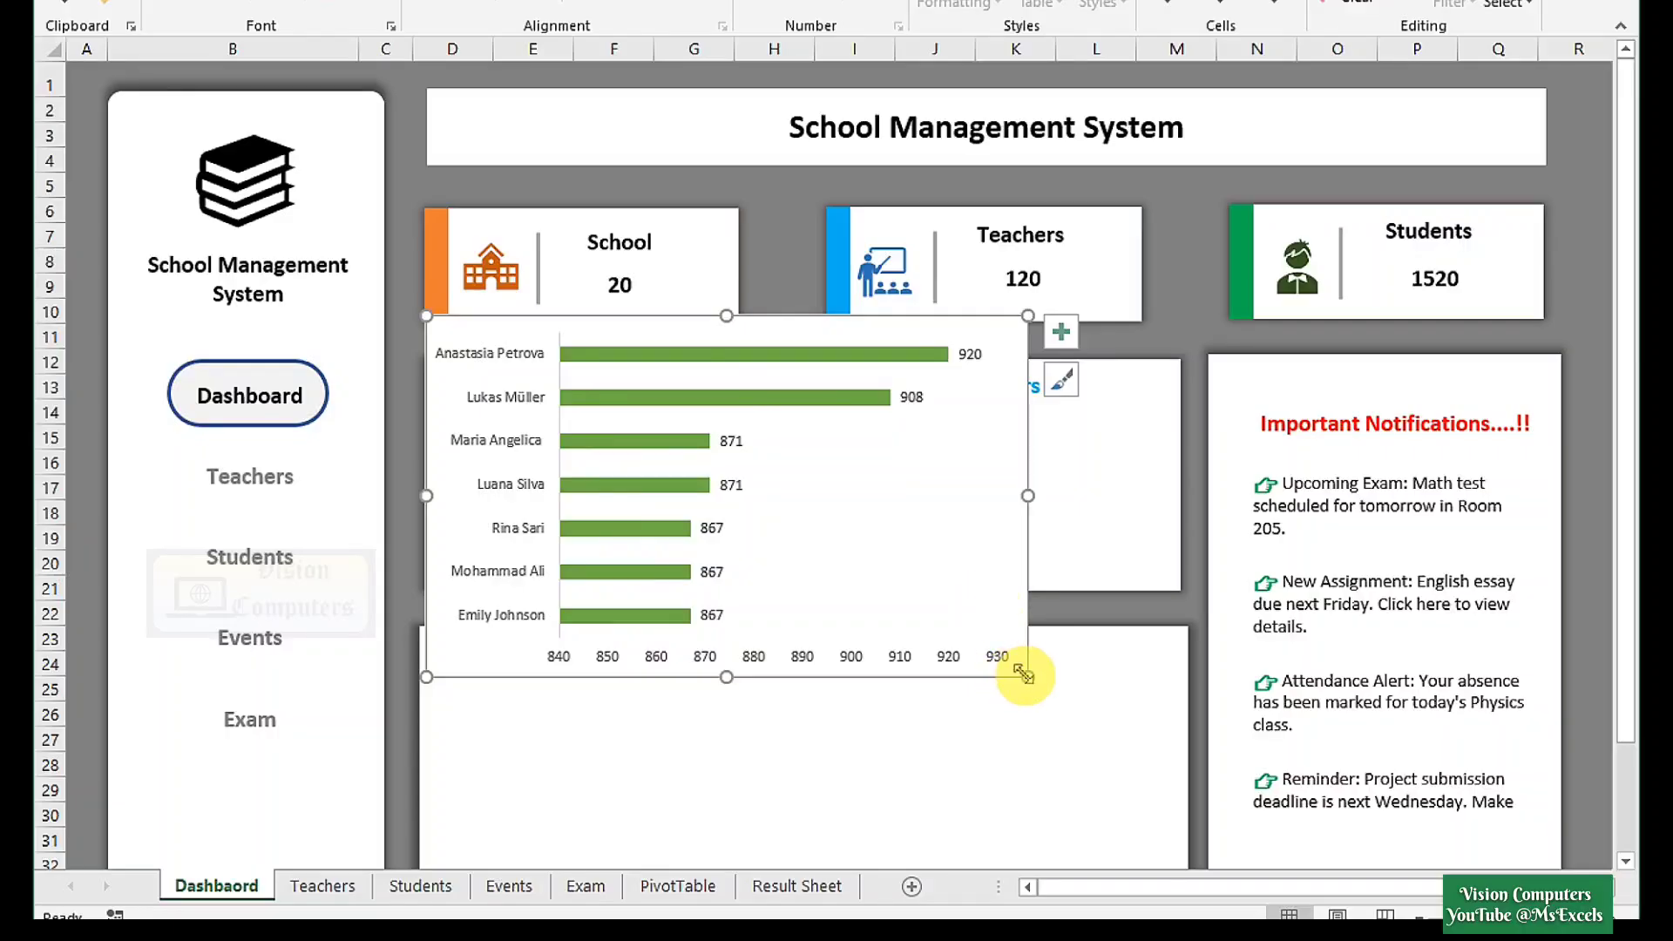
{"action": "left_click_drag", "start_coordinate": [1024, 676], "coordinate": [880, 542]}
{"action": "left_click_drag", "start_coordinate": [823, 528], "coordinate": [798, 587]}
Delete the chart's horizontal value axis and narrow the chart to fit the box.
{"action": "left_click", "coordinate": [763, 575]}
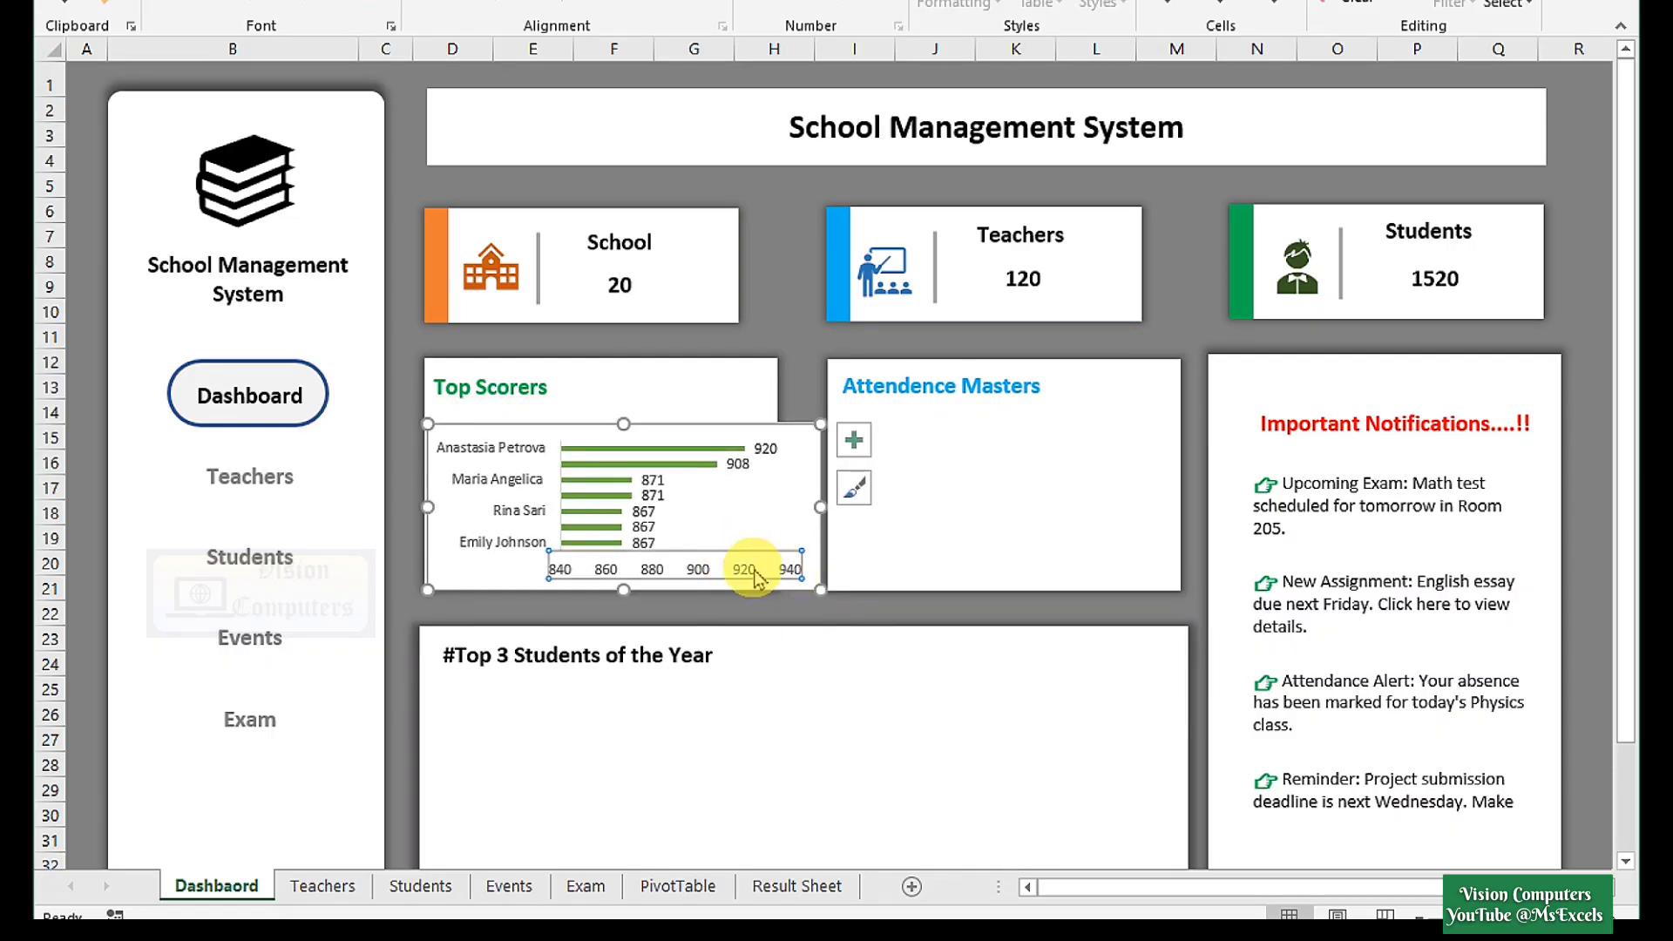
{"action": "key", "text": "Delete"}
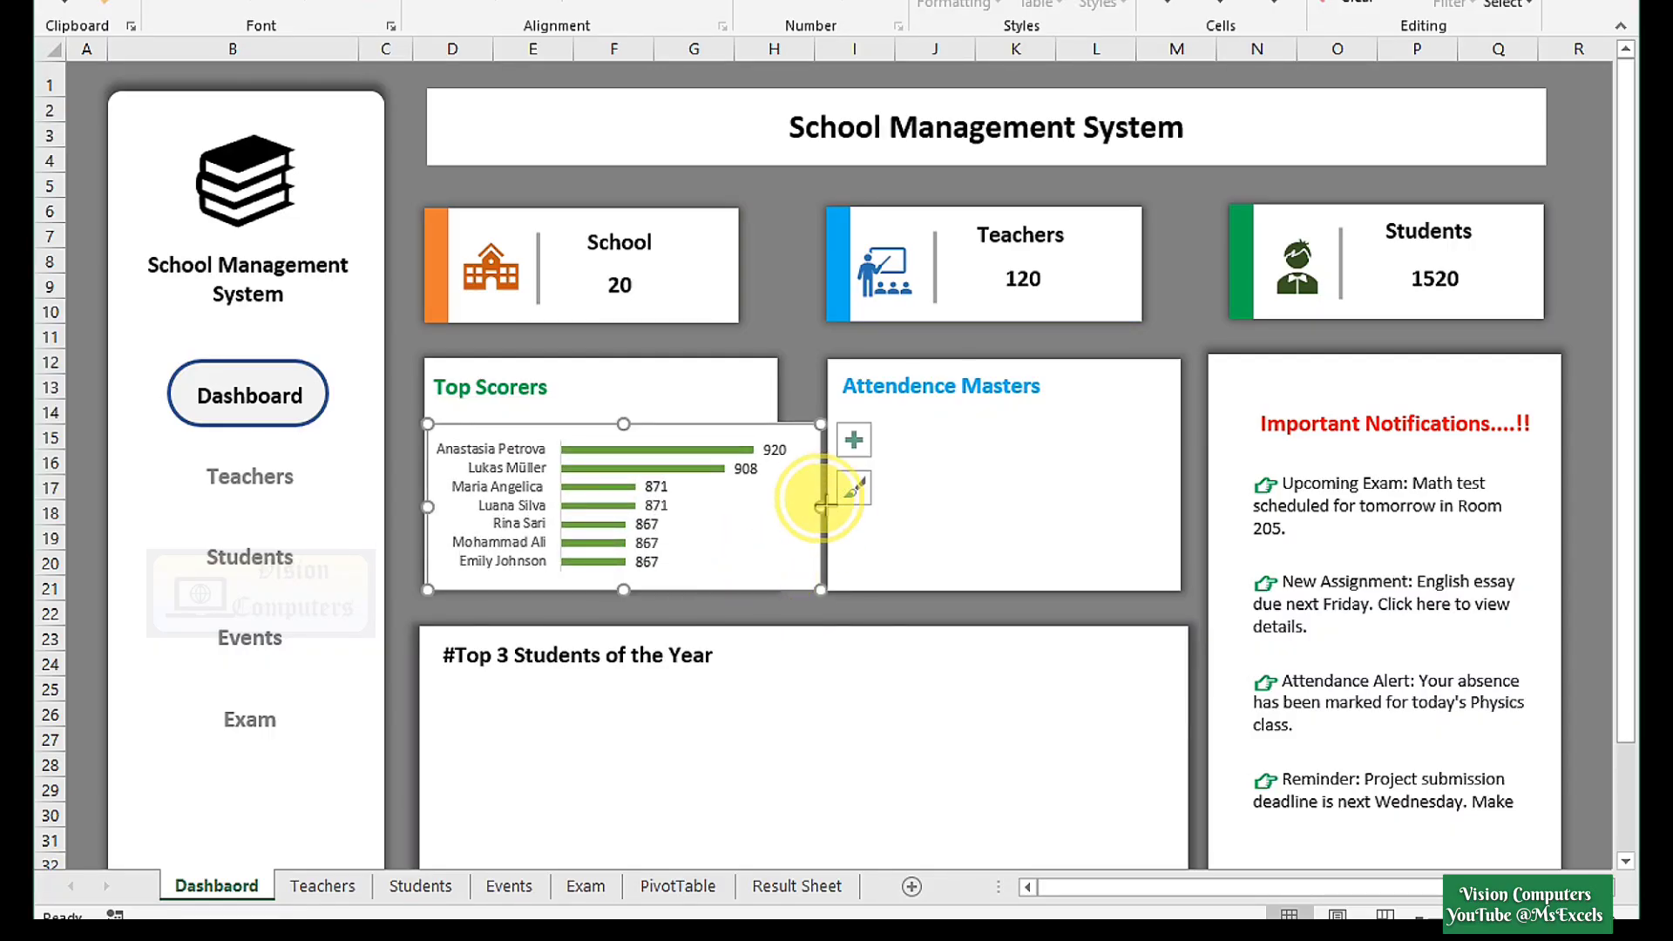
{"action": "mouse_move", "coordinate": [821, 505]}
{"action": "left_mouse_down"}
{"action": "mouse_move", "coordinate": [755, 506]}
{"action": "mouse_move", "coordinate": [787, 501]}
{"action": "left_mouse_up"}
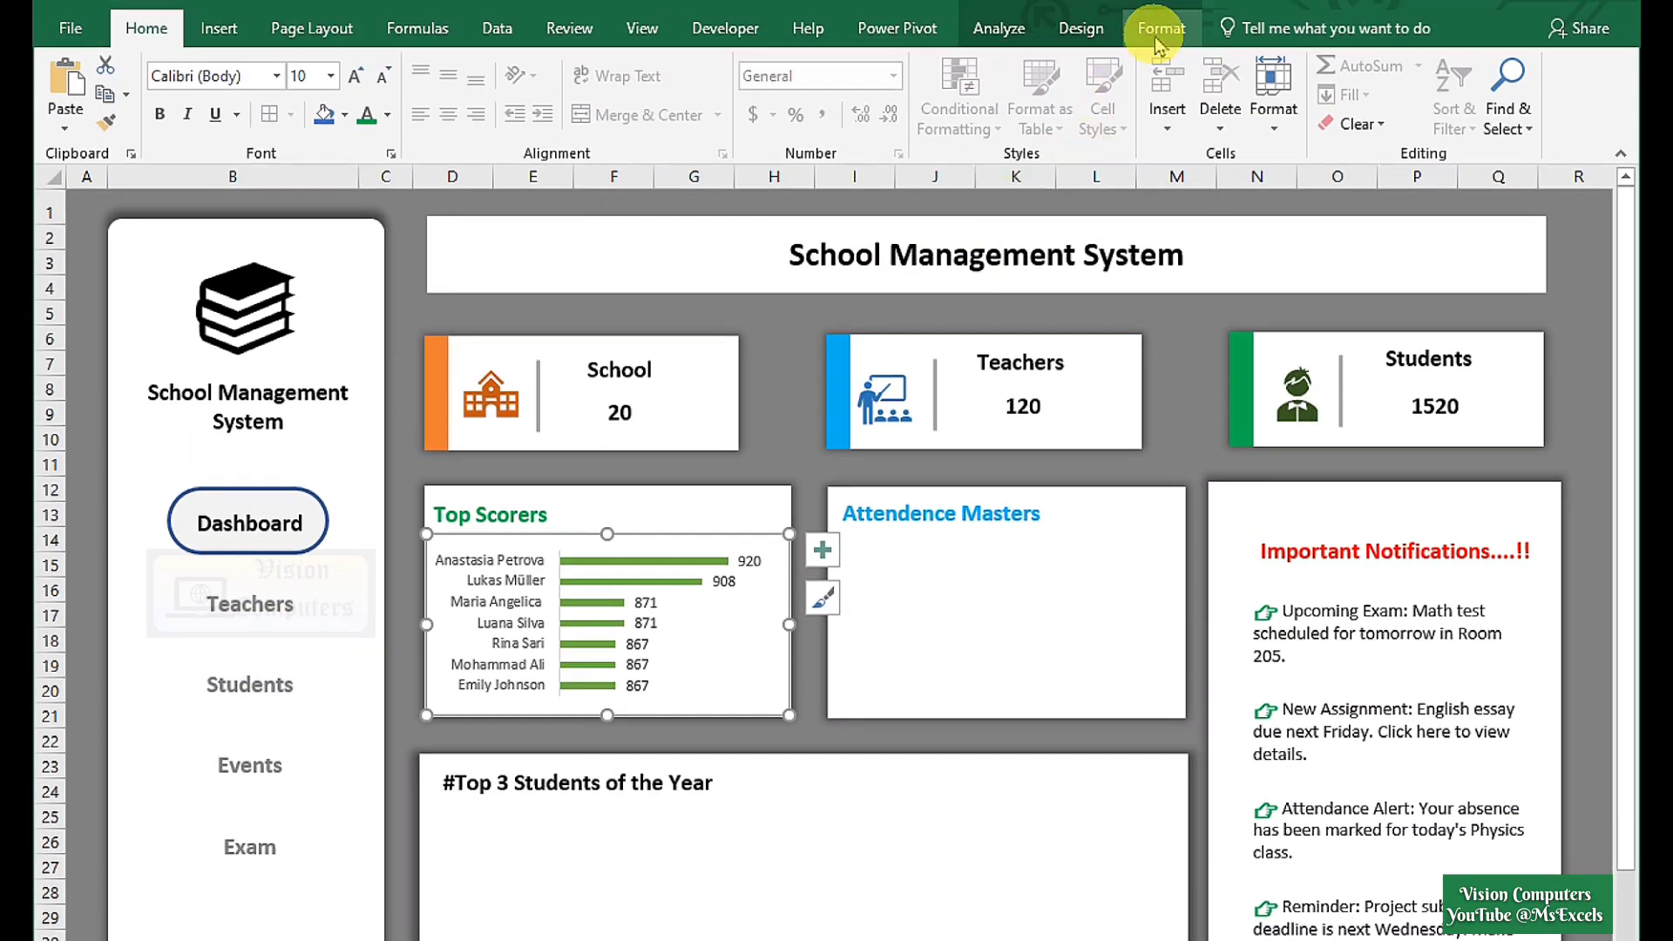
Set the chart to No Outline and slightly enlarge its plot area.
{"action": "left_click", "coordinate": [1159, 31]}
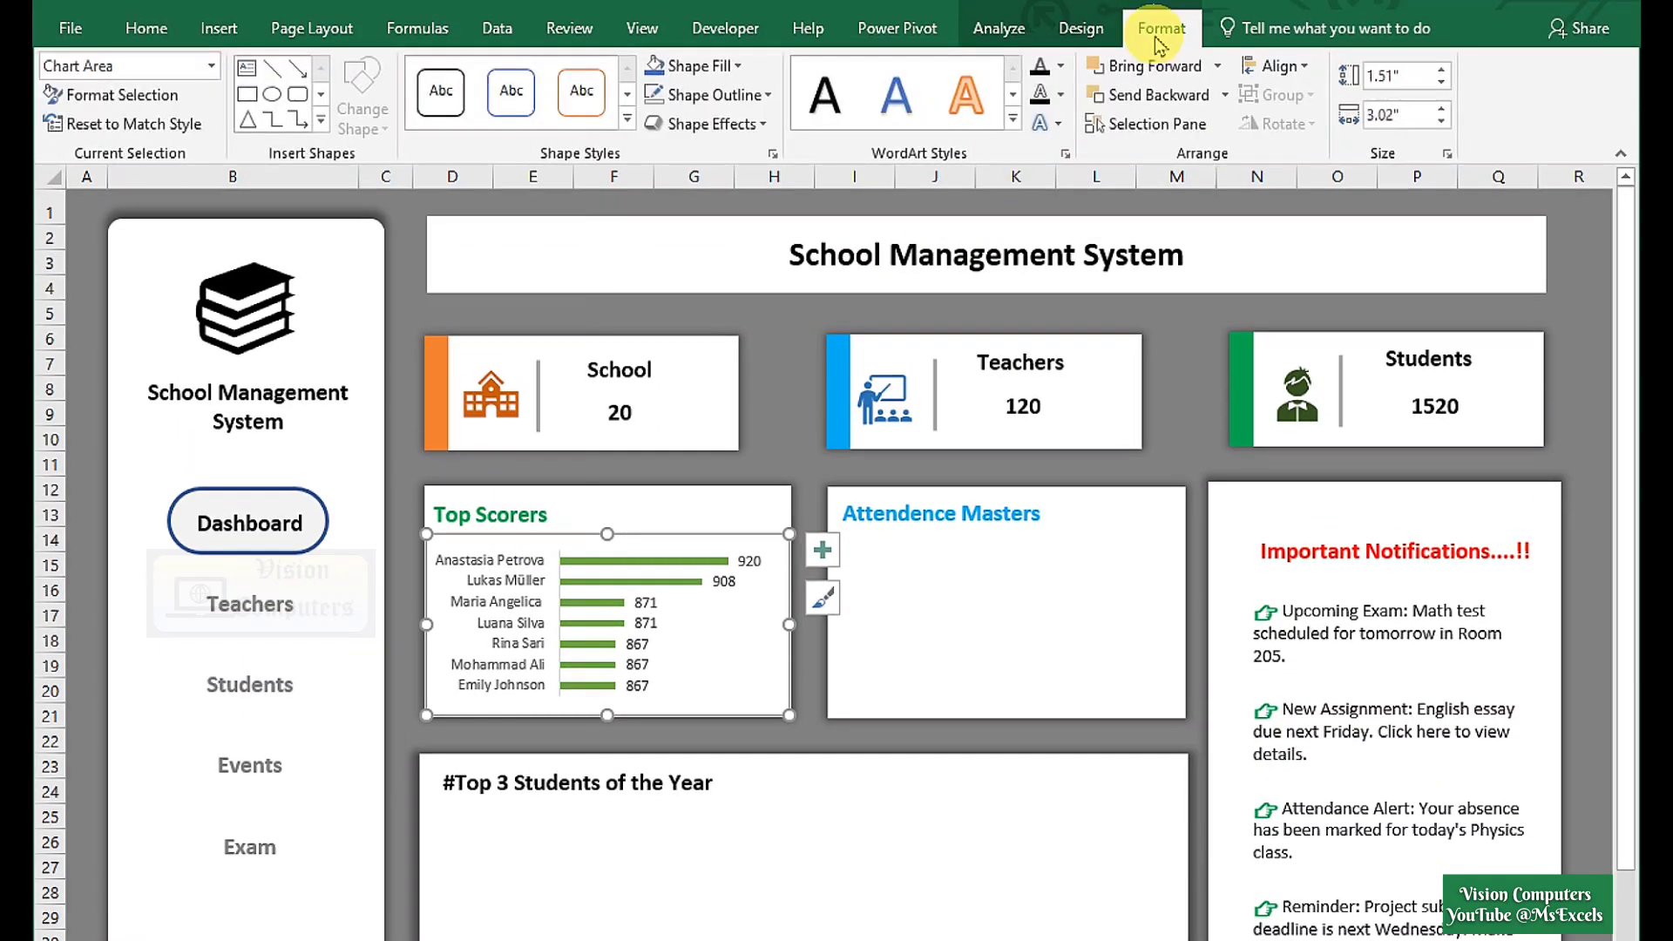
{"action": "left_click", "coordinate": [722, 95]}
{"action": "left_click", "coordinate": [695, 348]}
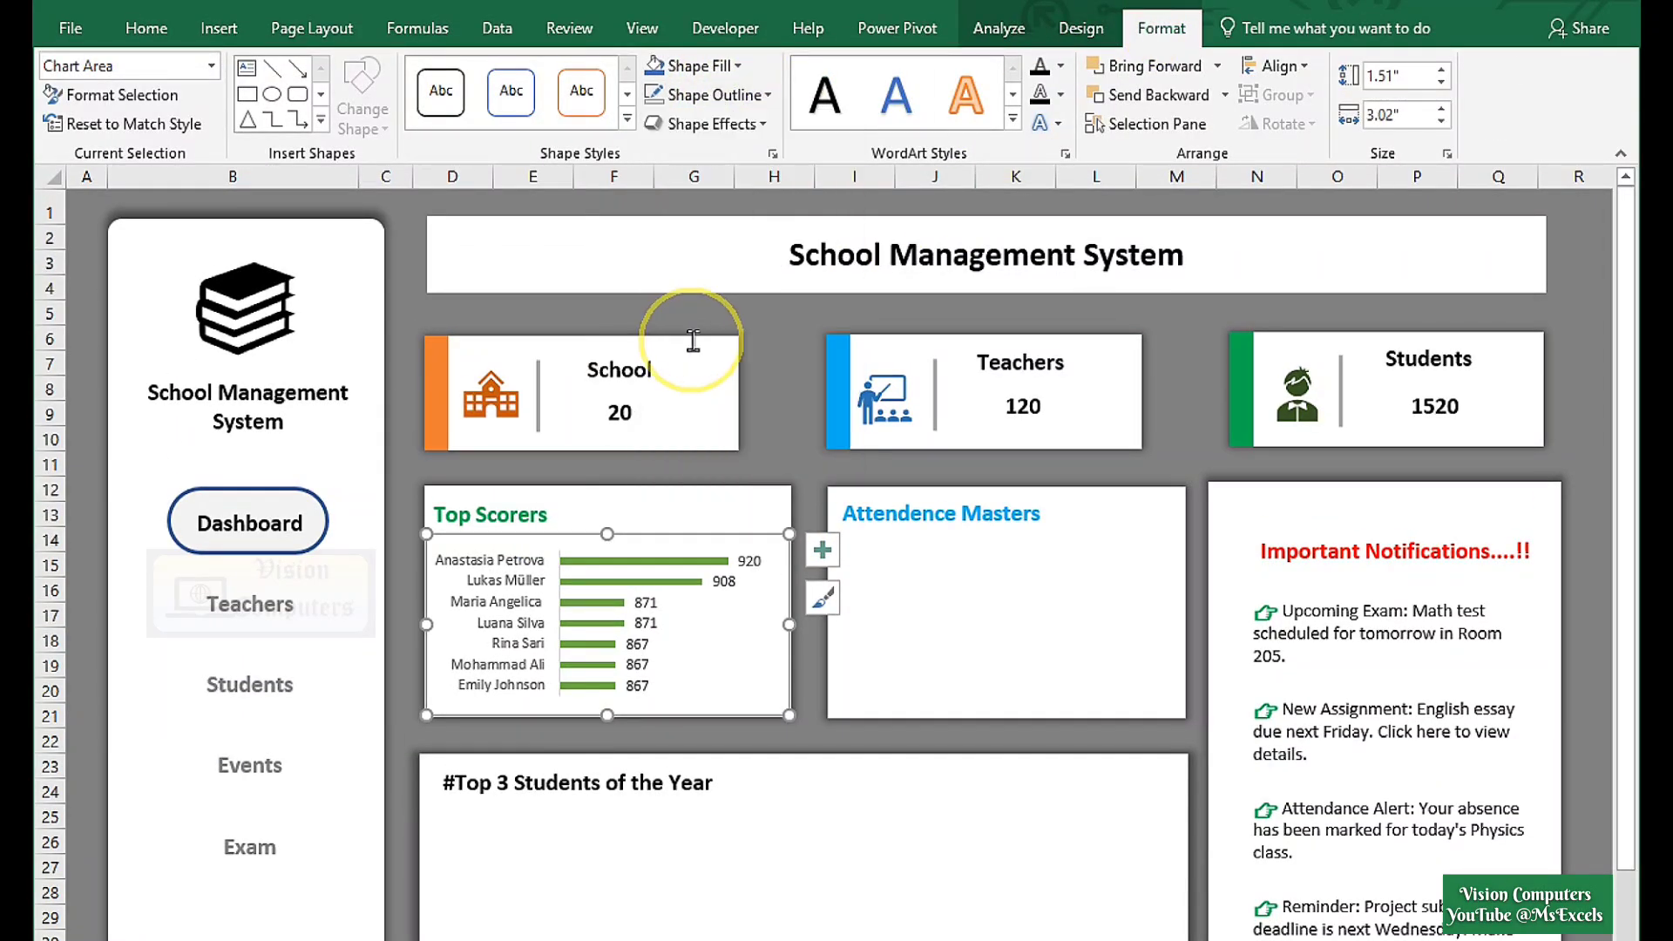
{"action": "left_click_drag", "start_coordinate": [607, 534], "coordinate": [597, 524]}
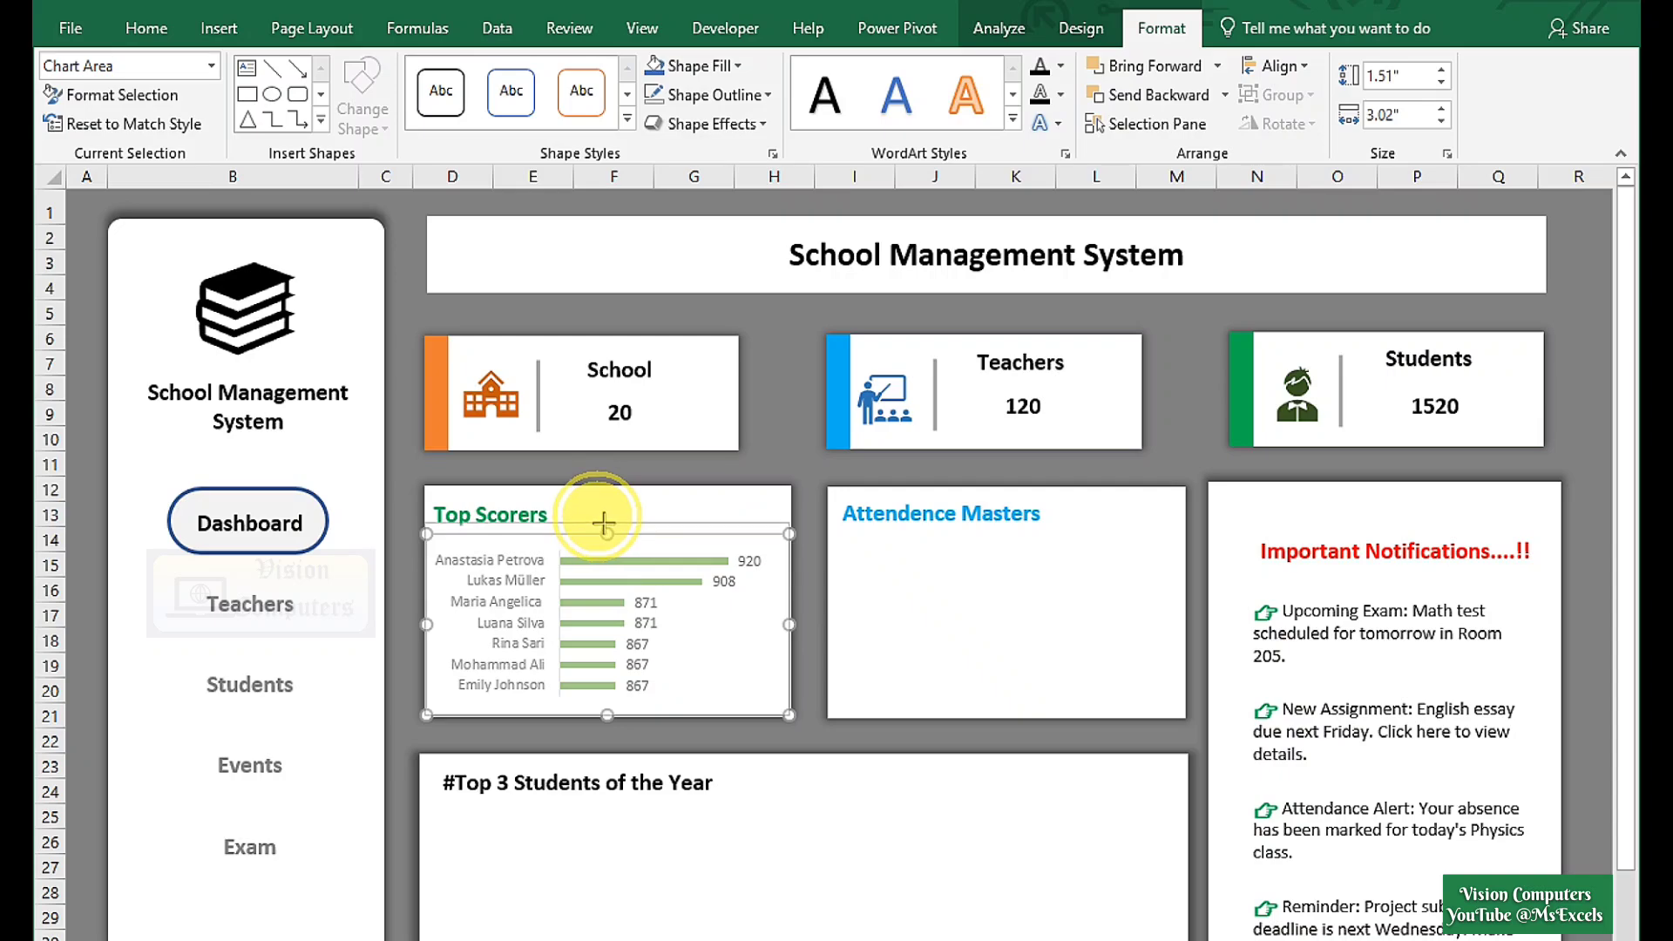
{"action": "left_click", "coordinate": [664, 505]}
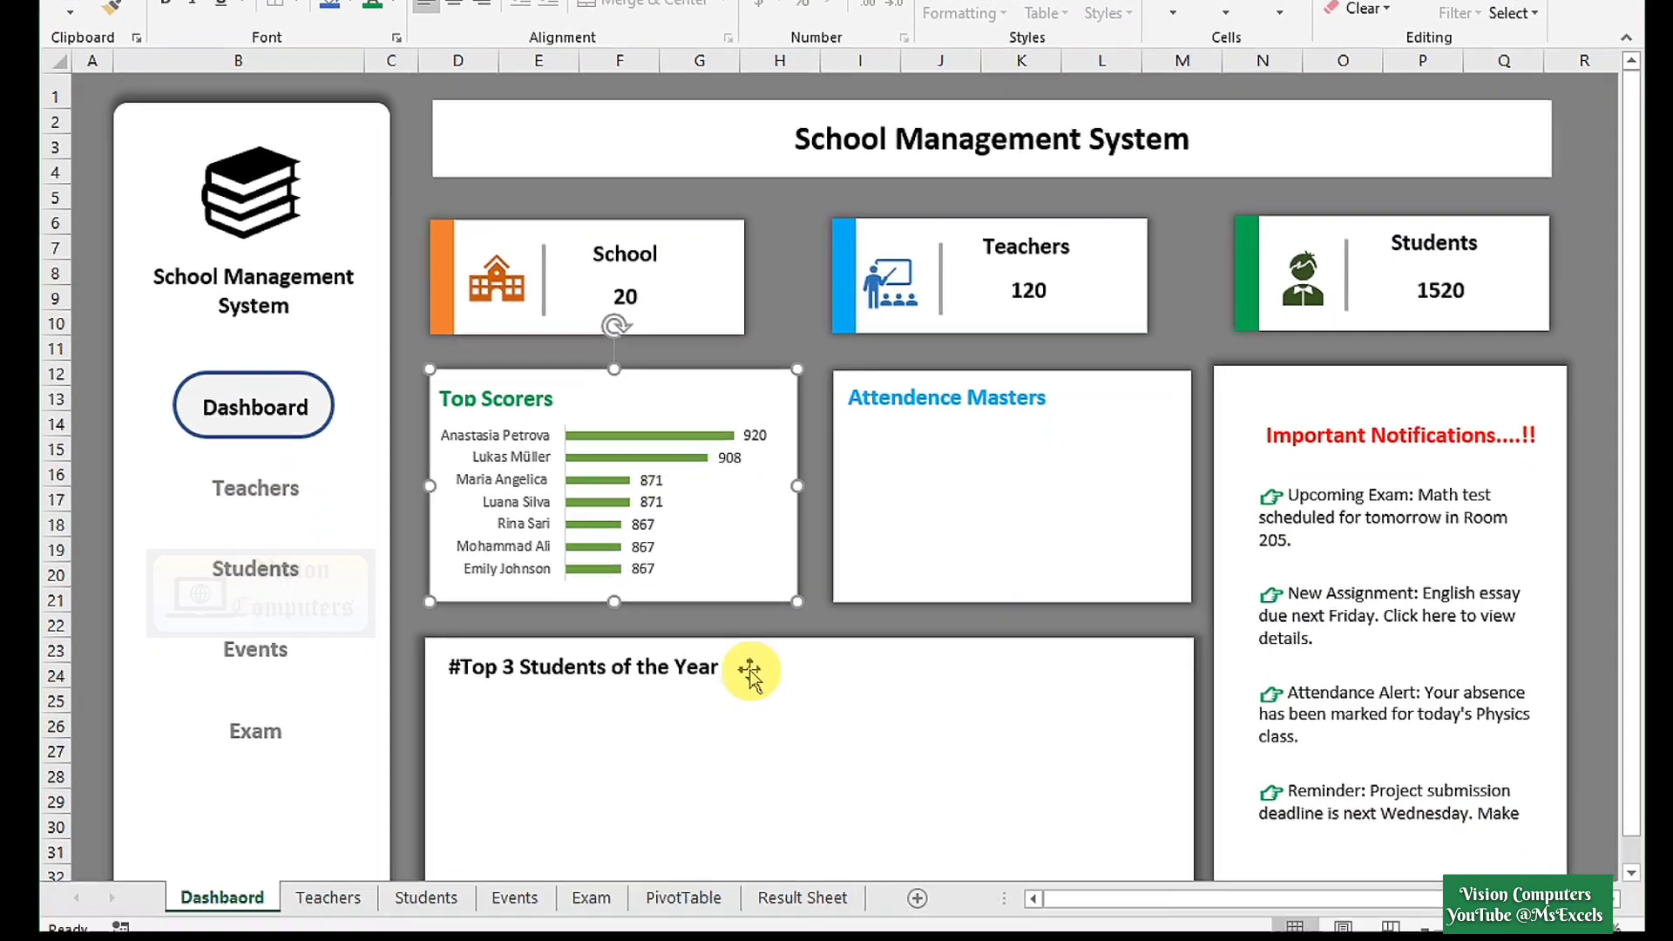
Copy pivot A3:B11 to D3 on the PivotTable sheet and widen column D.
{"action": "left_click", "coordinate": [676, 882]}
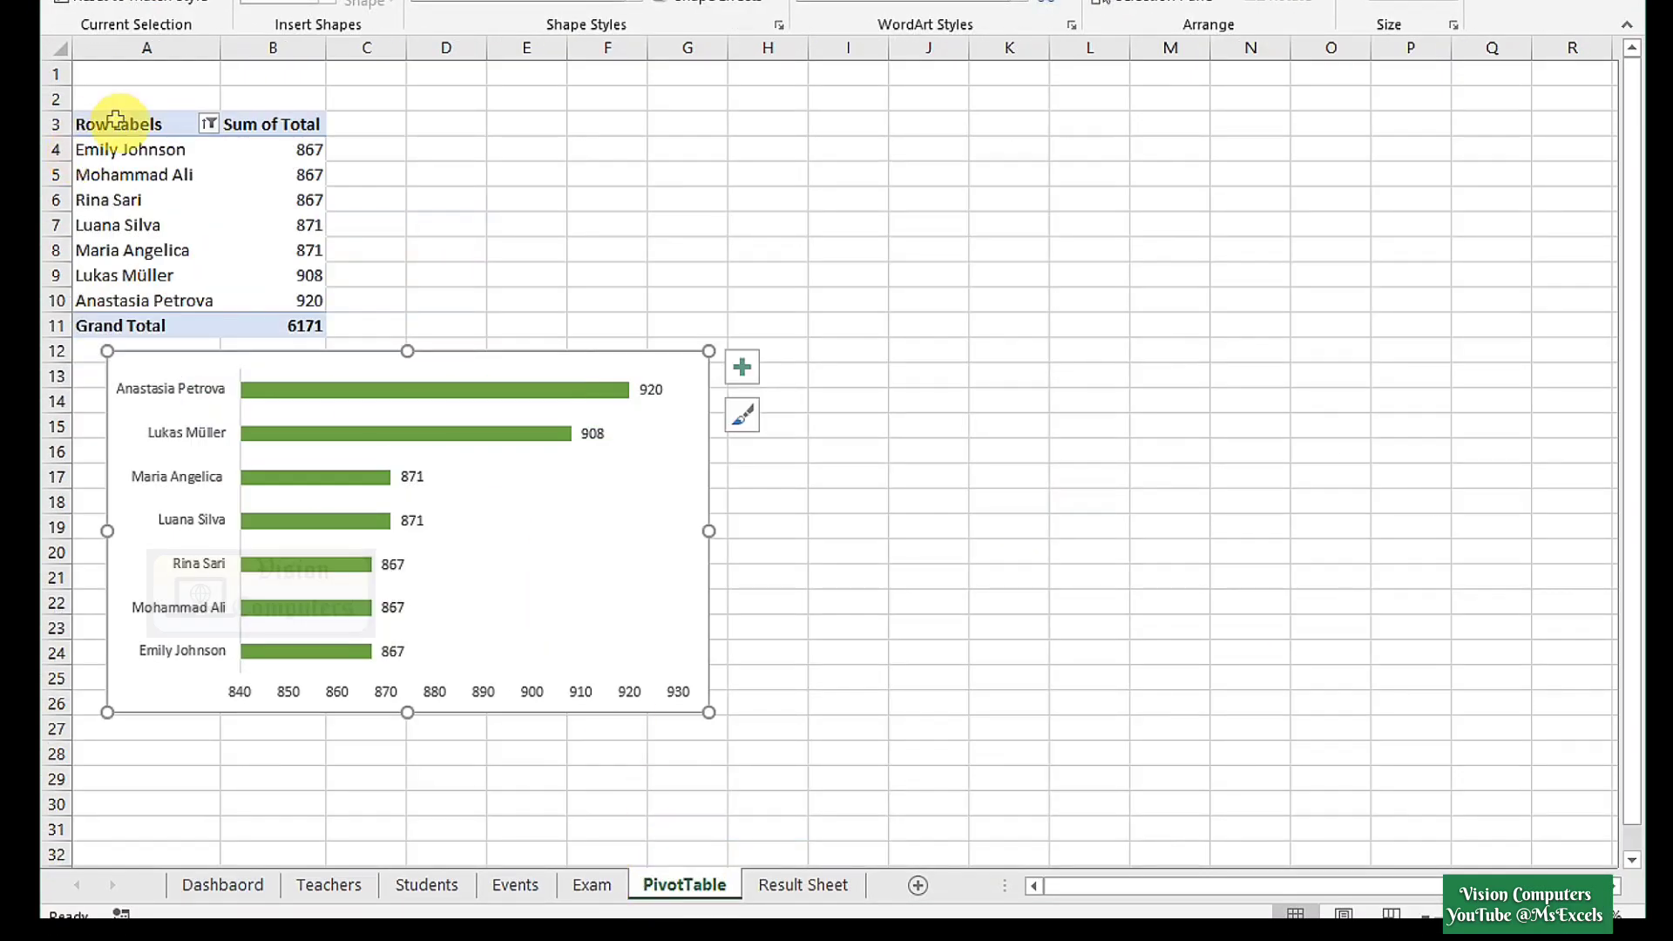
{"action": "left_click_drag", "start_coordinate": [115, 119], "coordinate": [324, 325]}
{"action": "key", "text": "ctrl+c"}
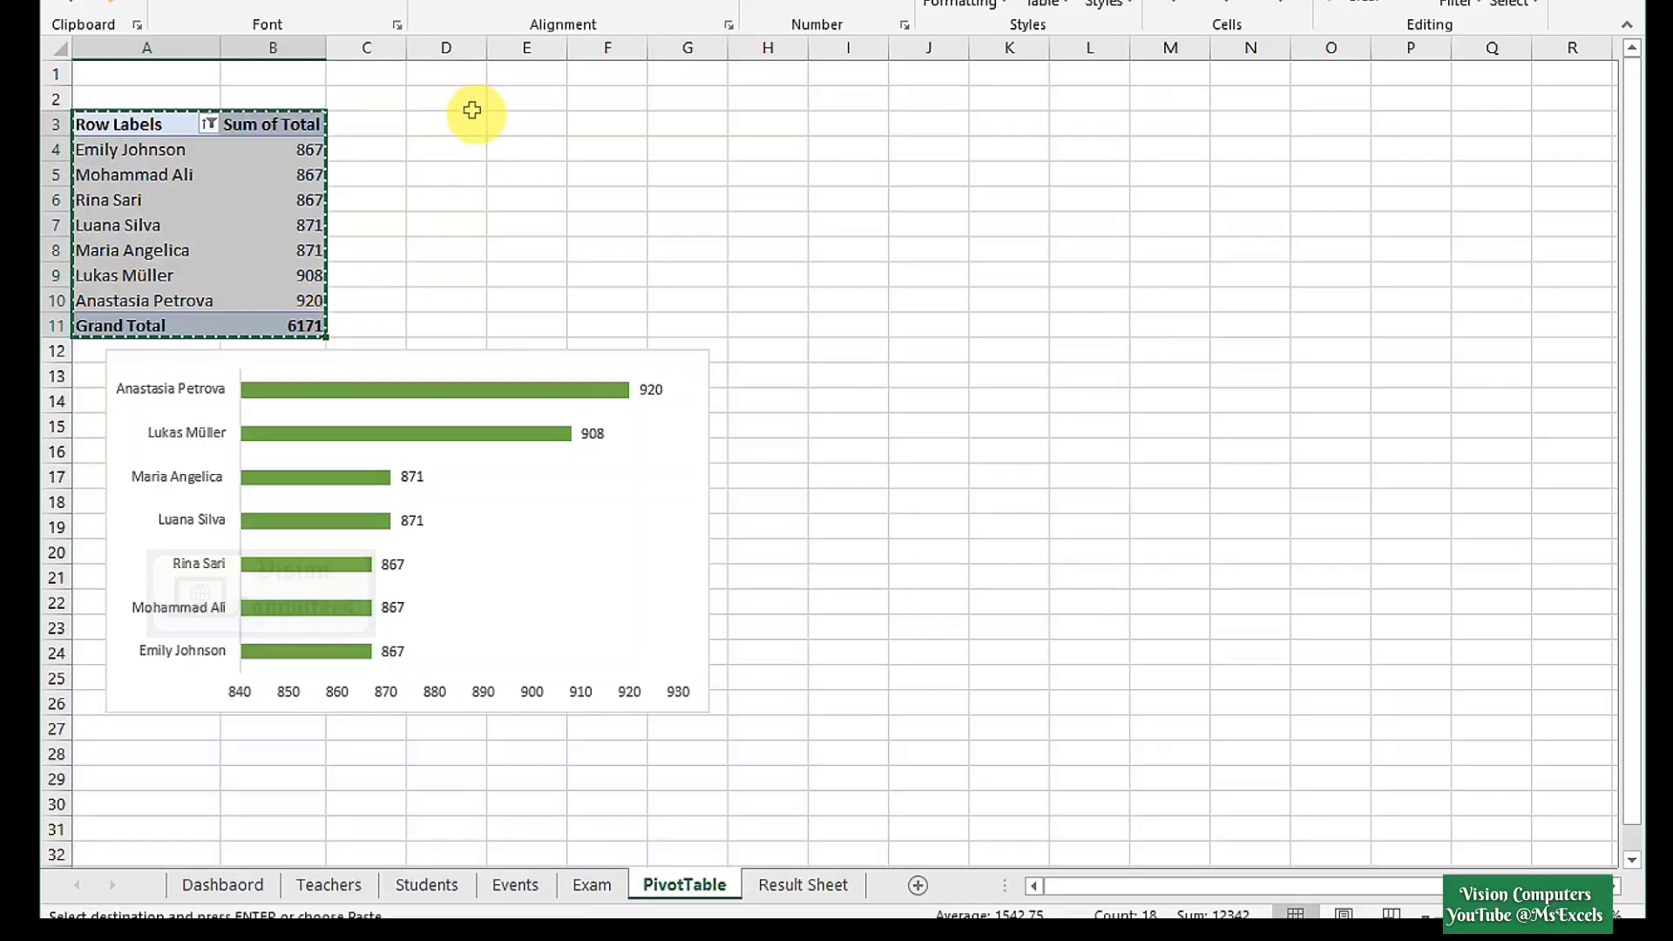
{"action": "left_click", "coordinate": [471, 116]}
{"action": "key", "text": "ctrl+v"}
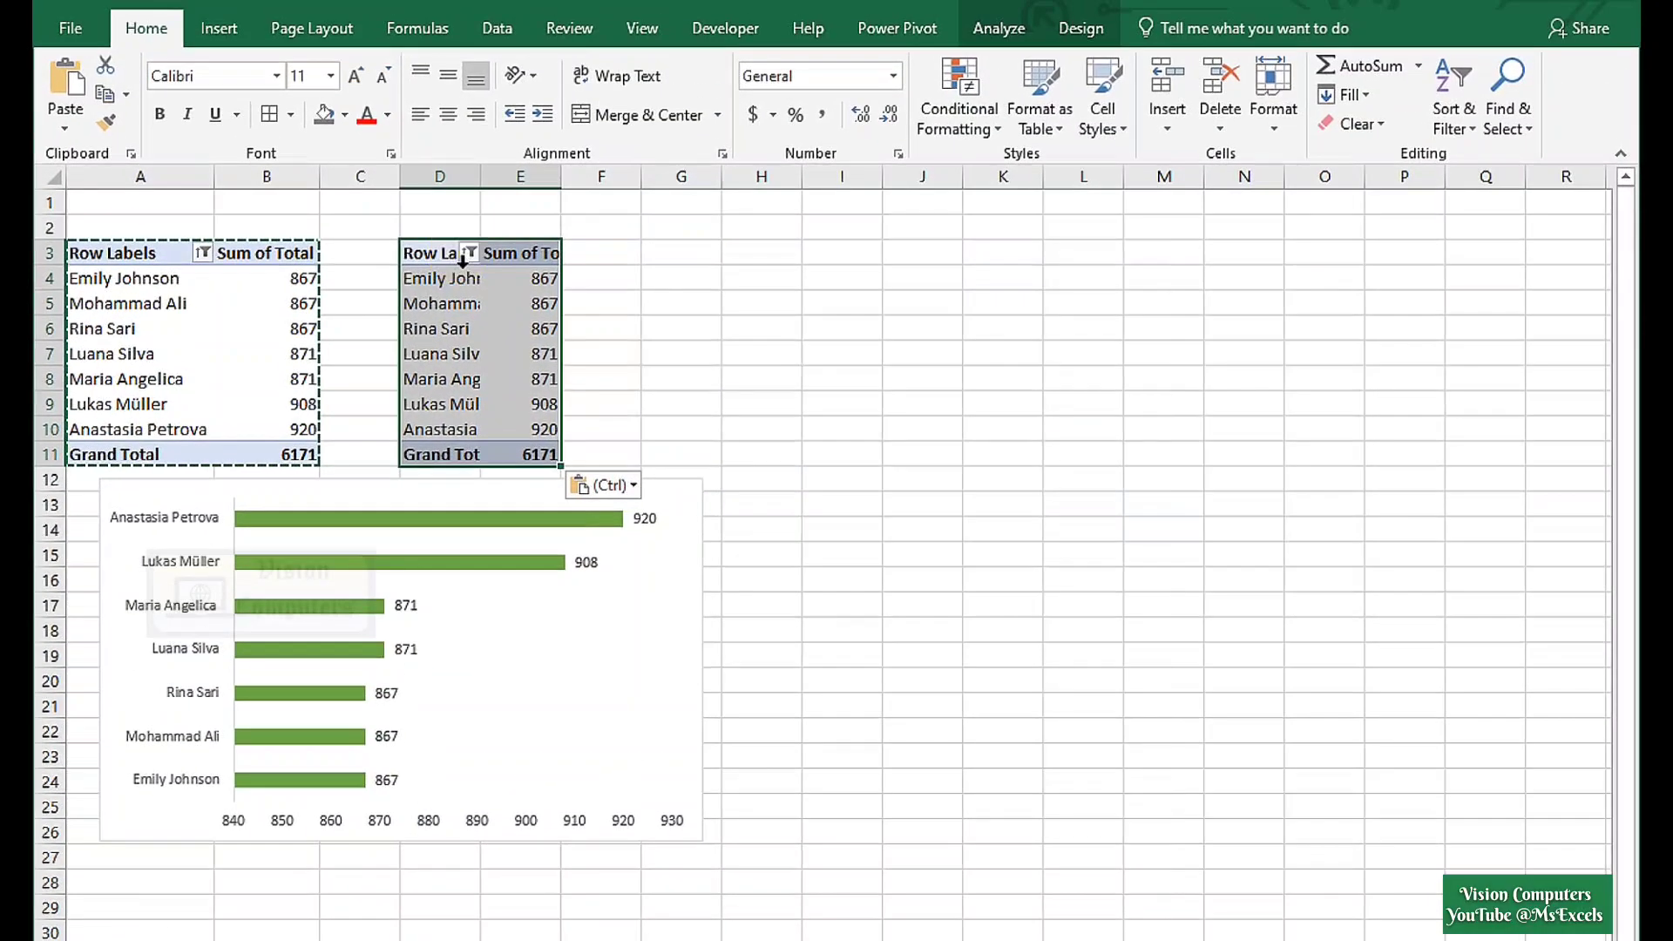
{"action": "key", "text": "Escape"}
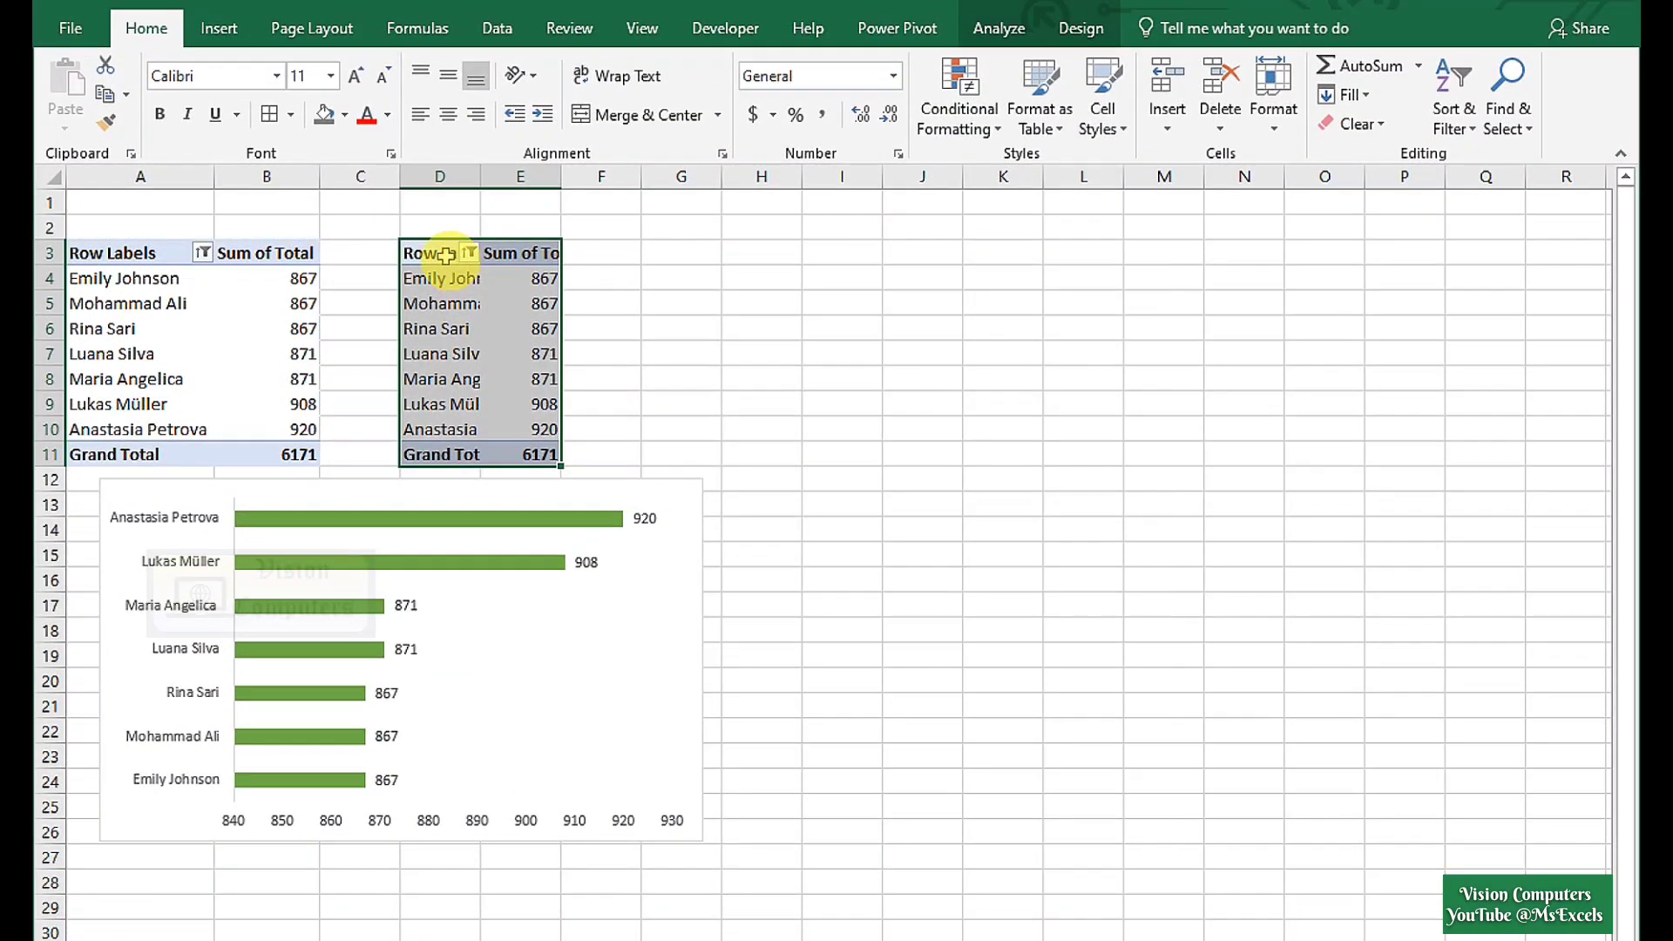
{"action": "left_click_drag", "start_coordinate": [480, 175], "coordinate": [538, 186]}
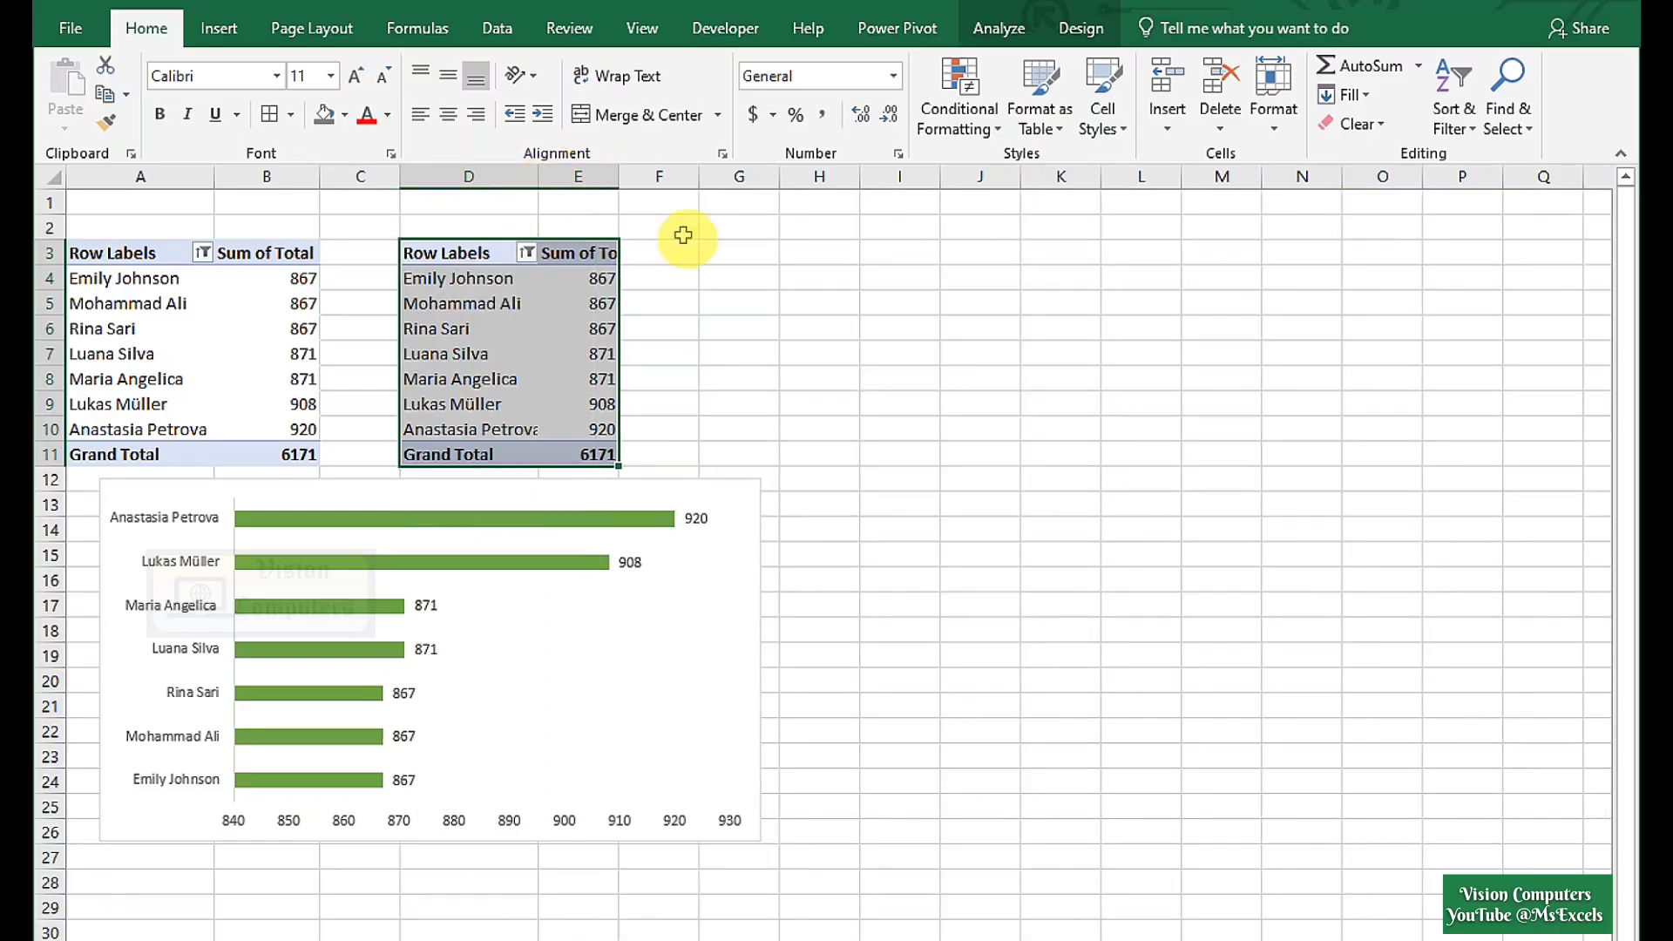
In the second pivot's field list, replace Total with Attendence.
{"action": "left_click", "coordinate": [982, 39]}
{"action": "left_click", "coordinate": [1502, 65]}
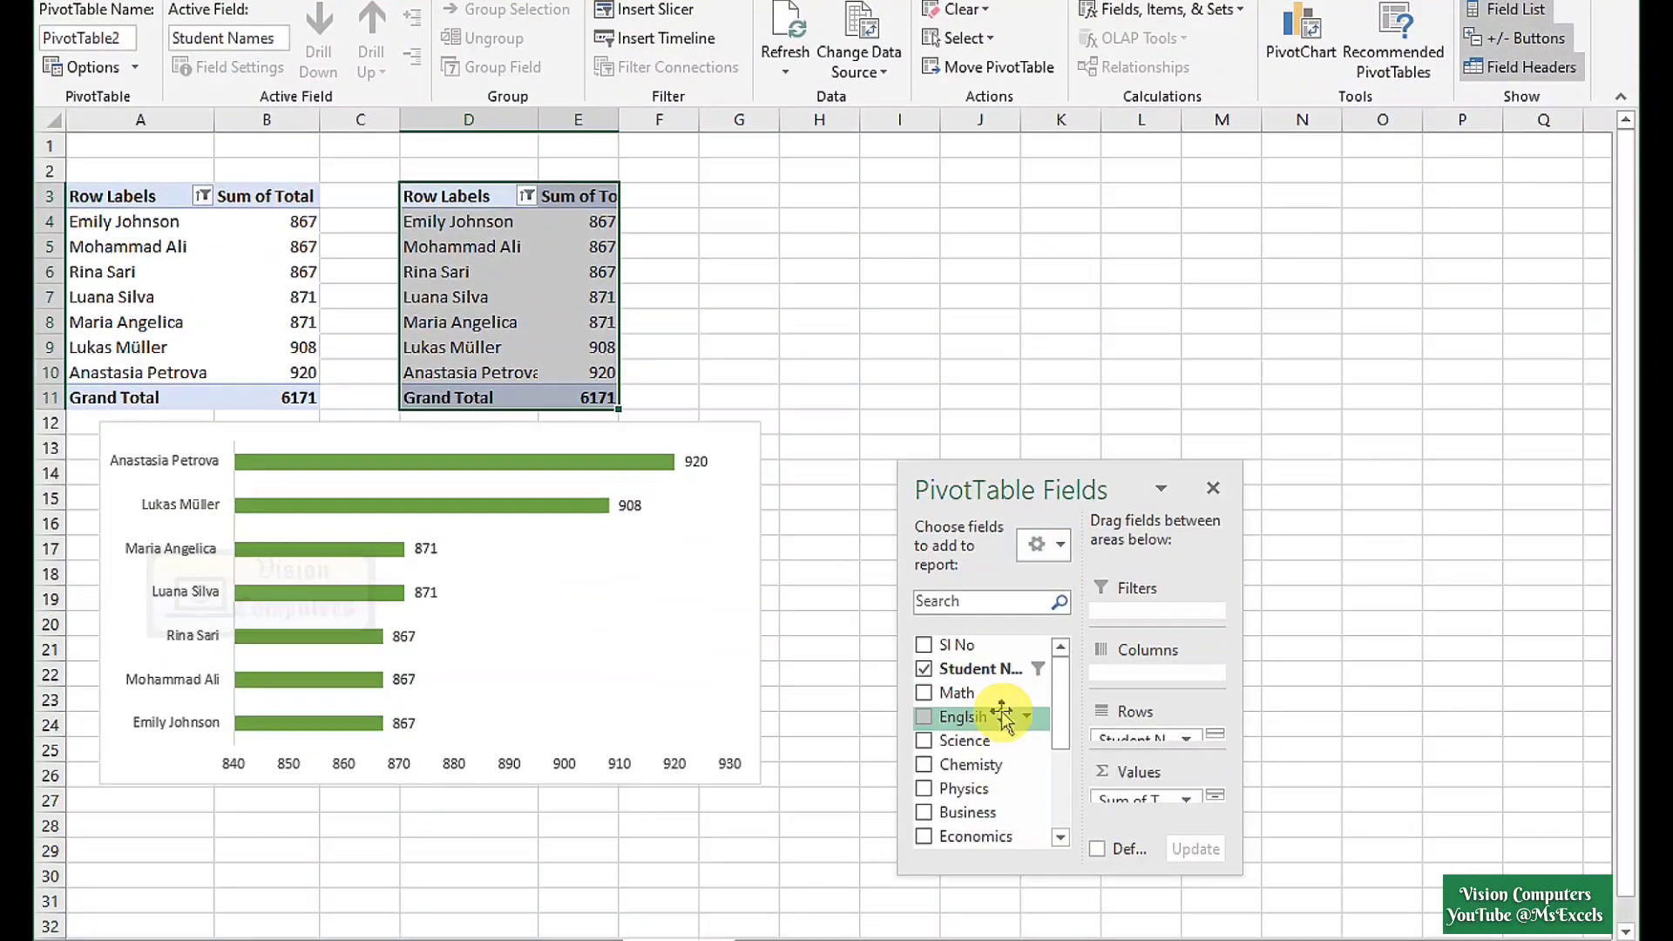
{"action": "scroll", "coordinate": [1002, 719], "scroll_direction": "down", "scroll_amount": 3}
{"action": "left_click", "coordinate": [924, 754]}
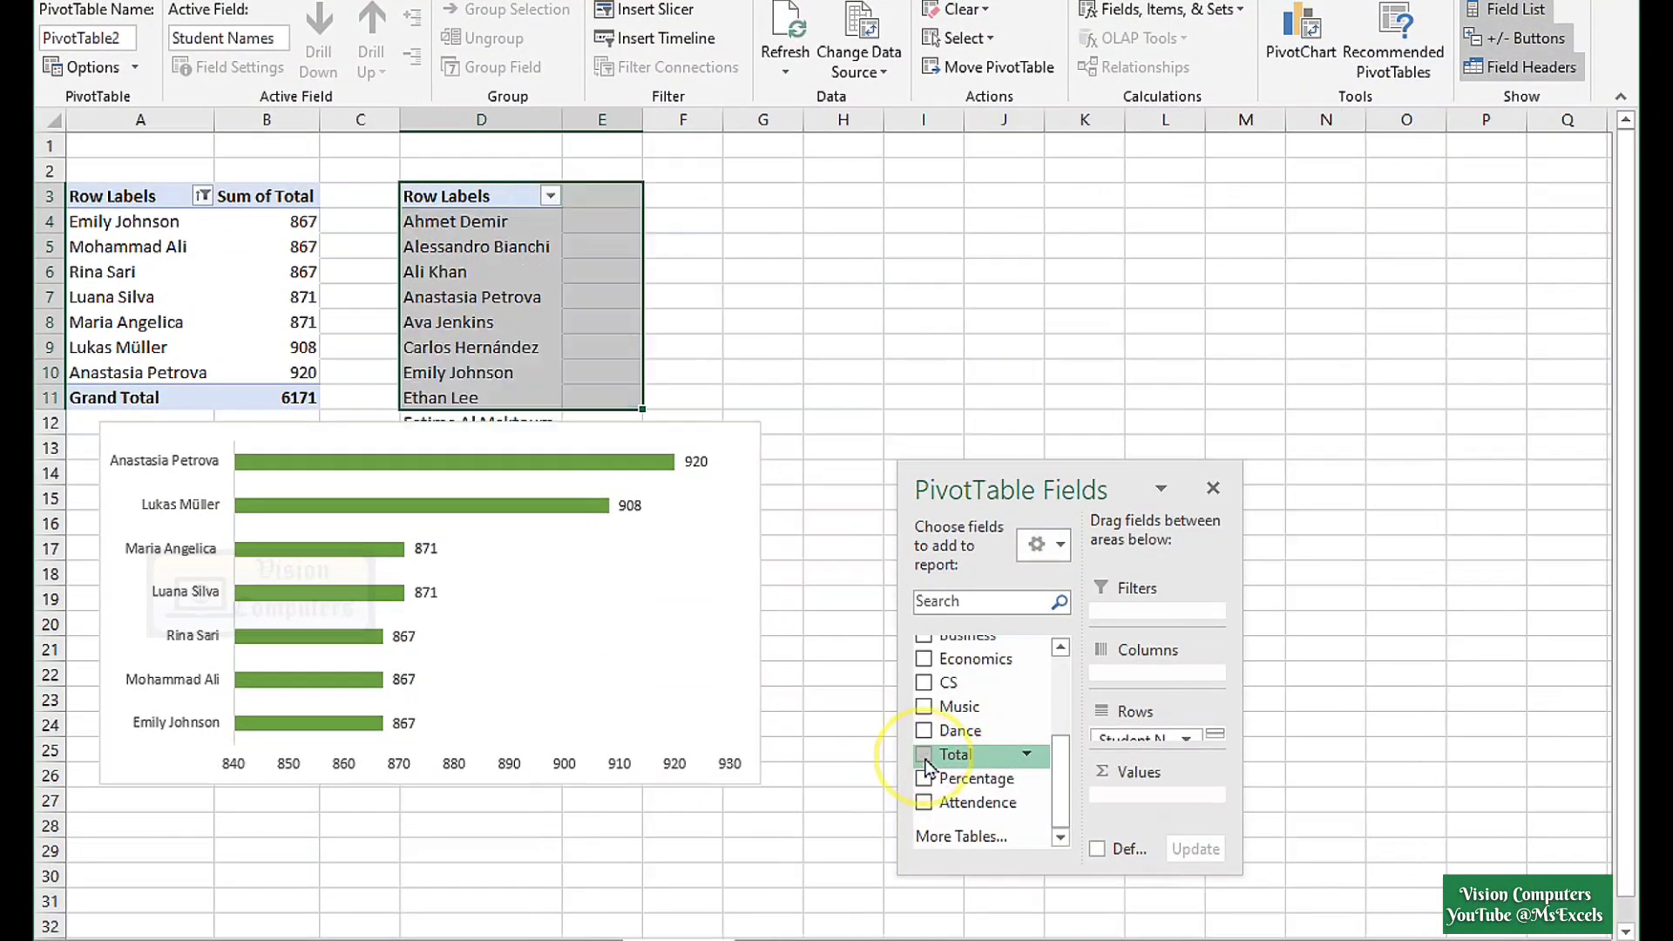
{"action": "left_click", "coordinate": [923, 802]}
{"action": "scroll", "coordinate": [921, 718], "scroll_direction": "up", "scroll_amount": 1}
{"action": "scroll", "coordinate": [921, 719], "scroll_direction": "down", "scroll_amount": 5}
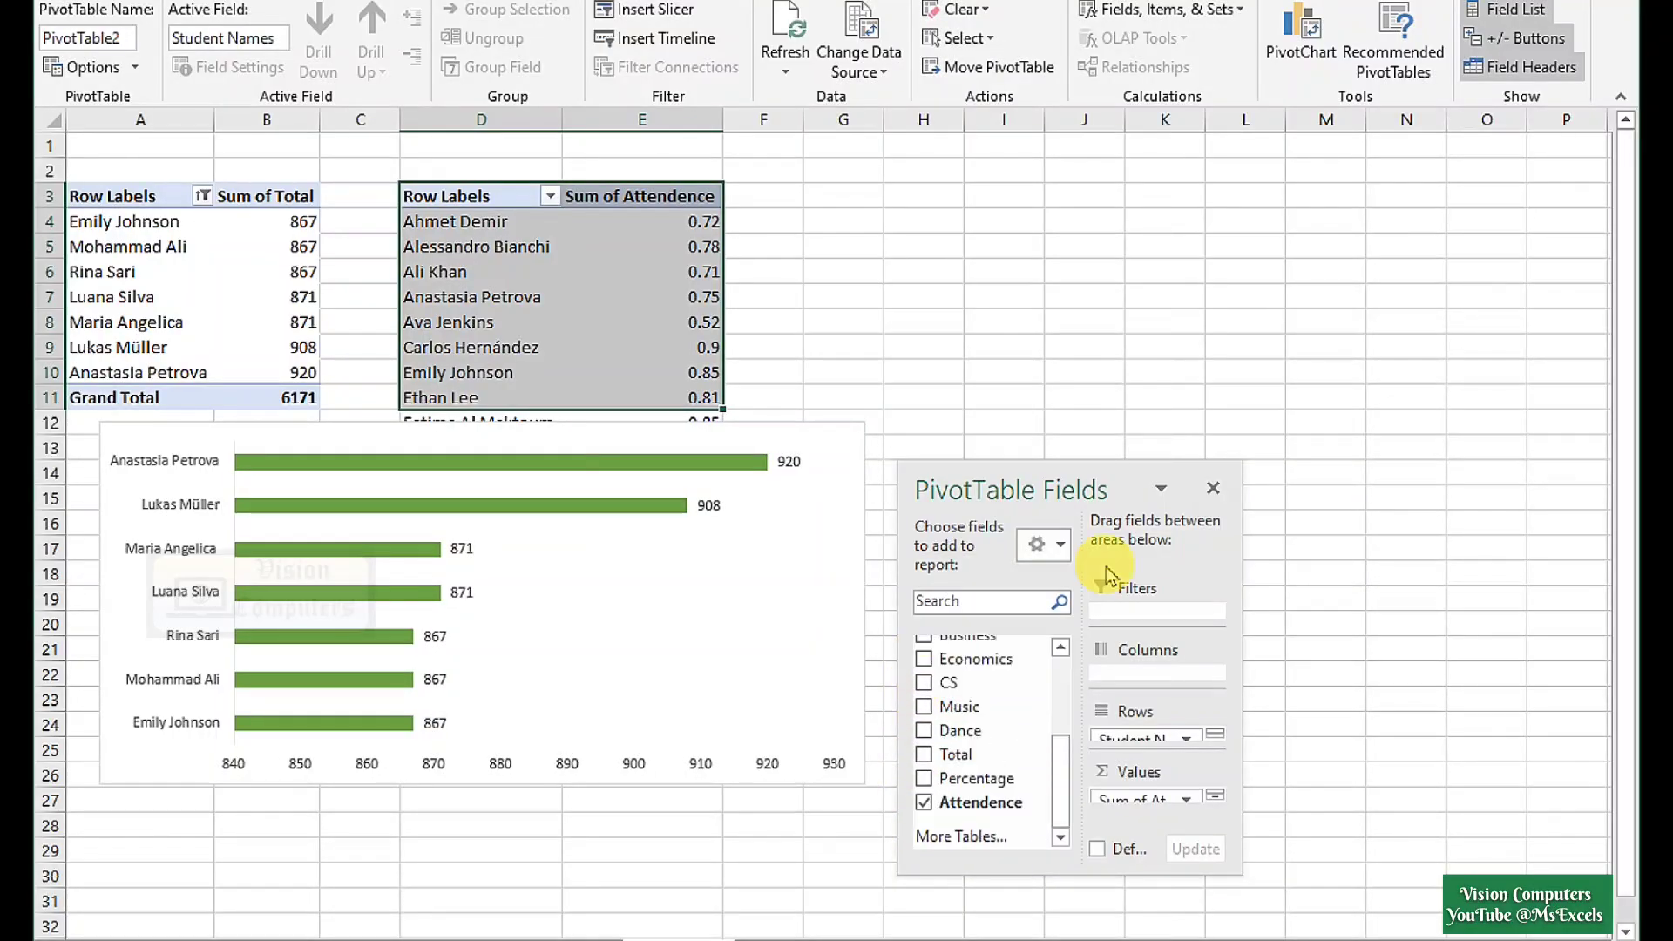
Format the attendance values as percentages with no decimals and move the bar chart lower right.
{"action": "left_click", "coordinate": [677, 223]}
{"action": "key", "text": "ctrl+shift+Down"}
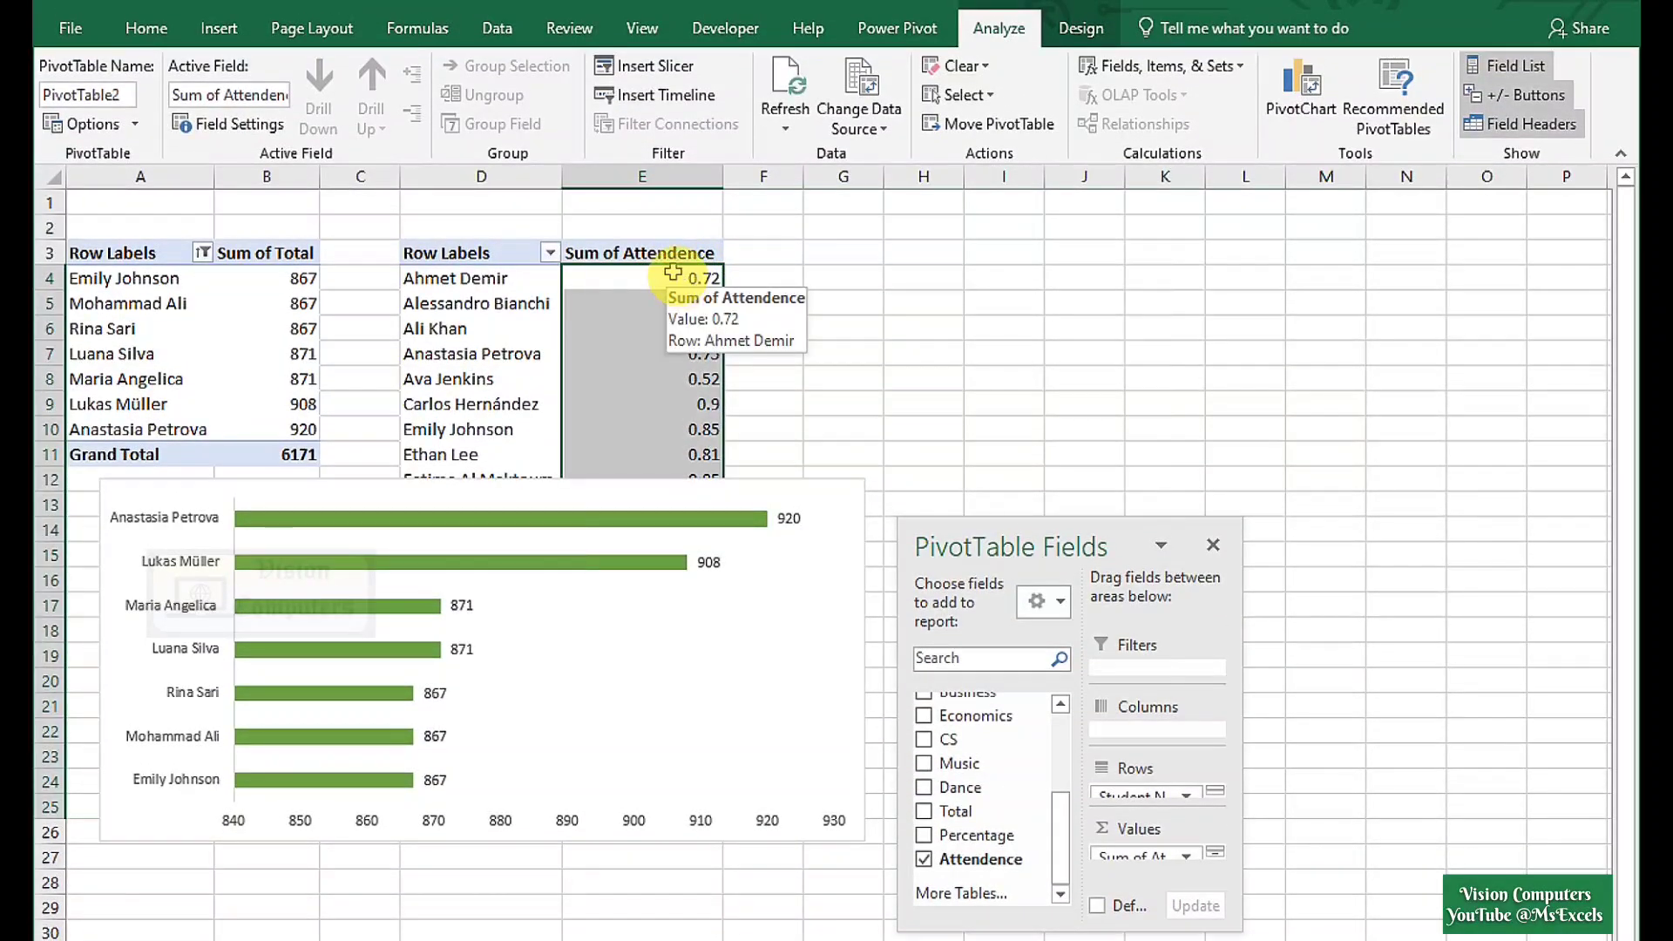
{"action": "left_click", "coordinate": [141, 27]}
{"action": "left_click", "coordinate": [895, 77]}
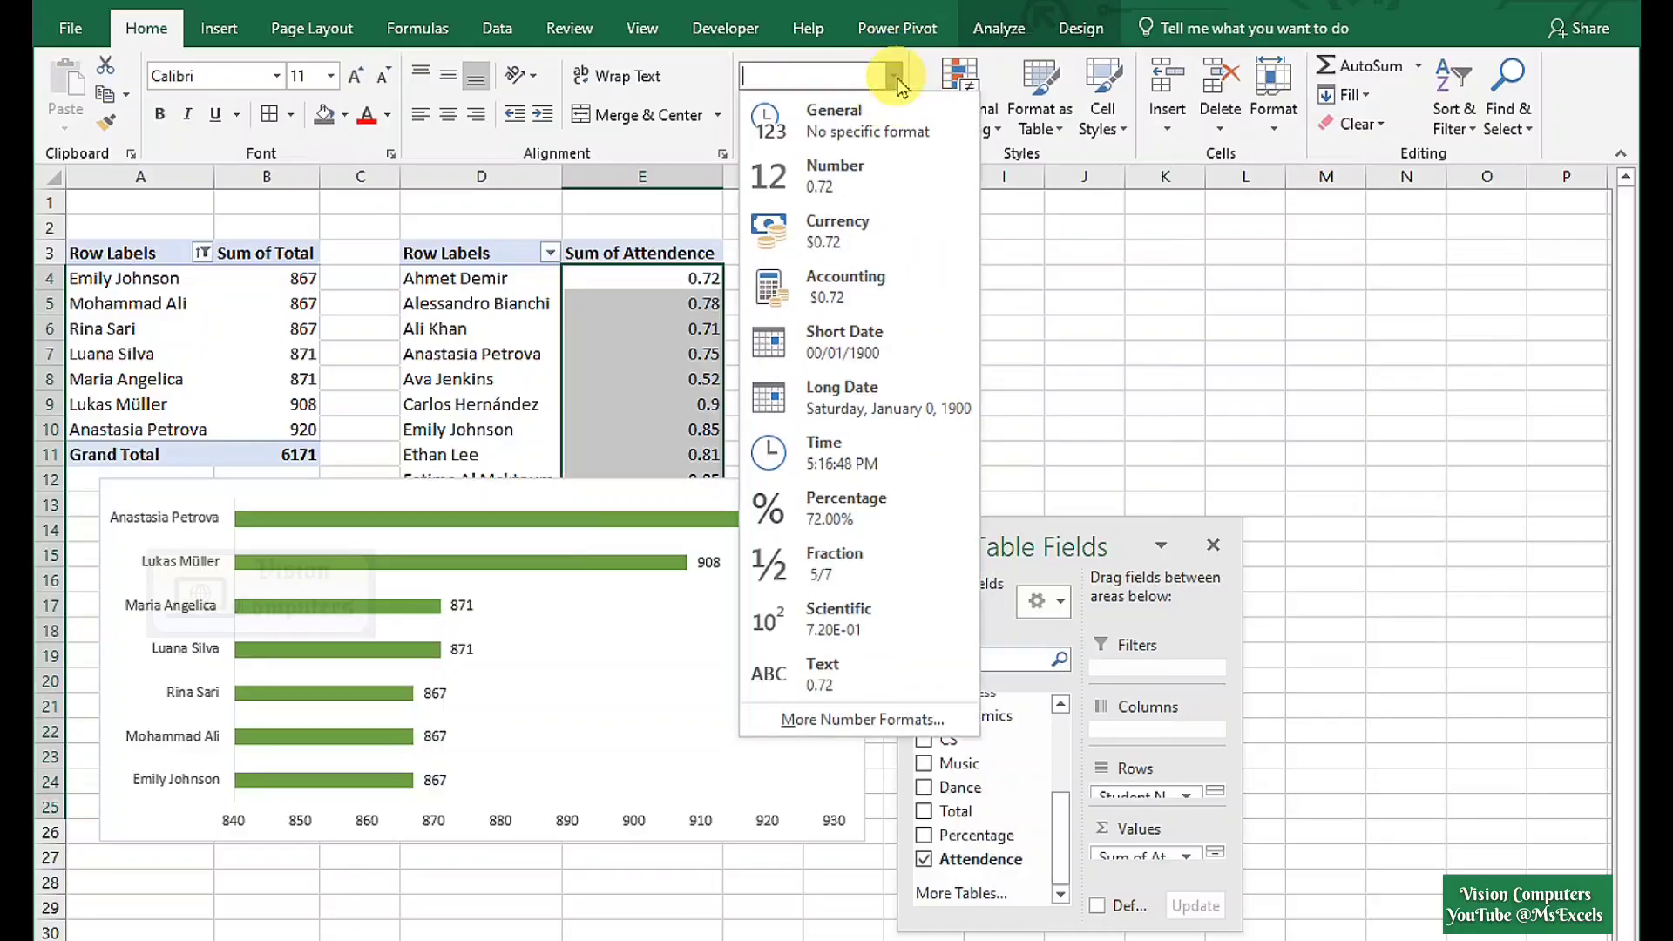
{"action": "left_click", "coordinate": [859, 508]}
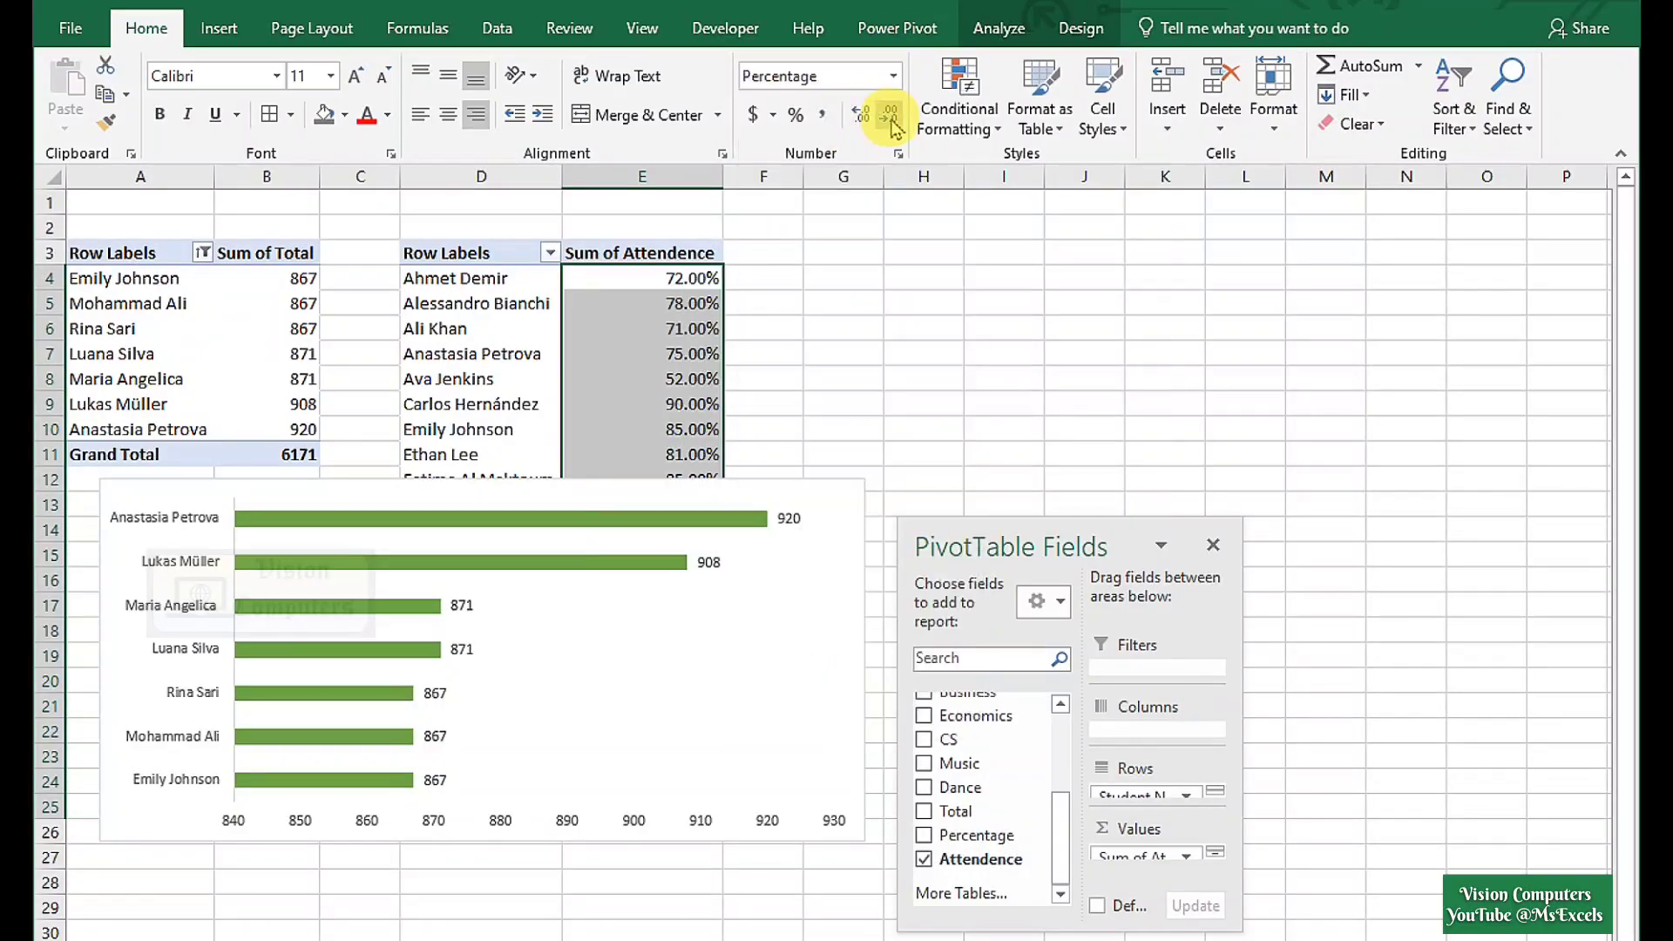
{"action": "left_click", "coordinate": [889, 115]}
{"action": "left_click_drag", "start_coordinate": [596, 482], "coordinate": [1314, 534]}
Apply a Top 5 Items by Sum of Attendence filter, then select the filtered pivot D3:E9.
{"action": "left_click", "coordinate": [532, 253]}
{"action": "left_click", "coordinate": [551, 254]}
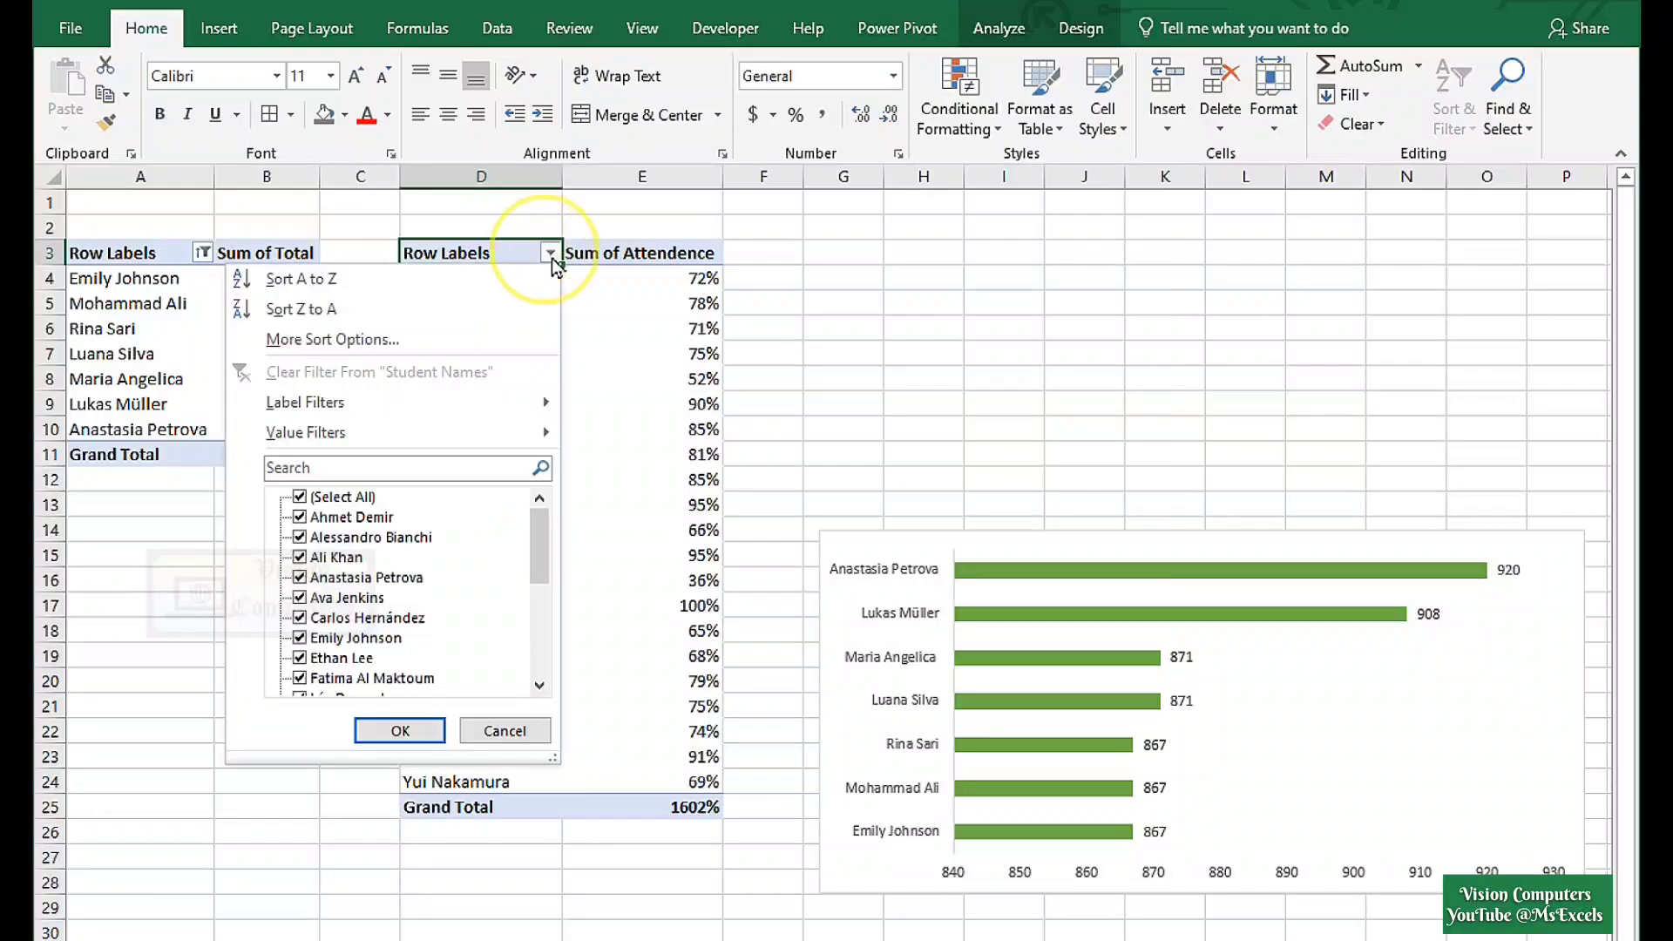
{"action": "left_click", "coordinate": [397, 440]}
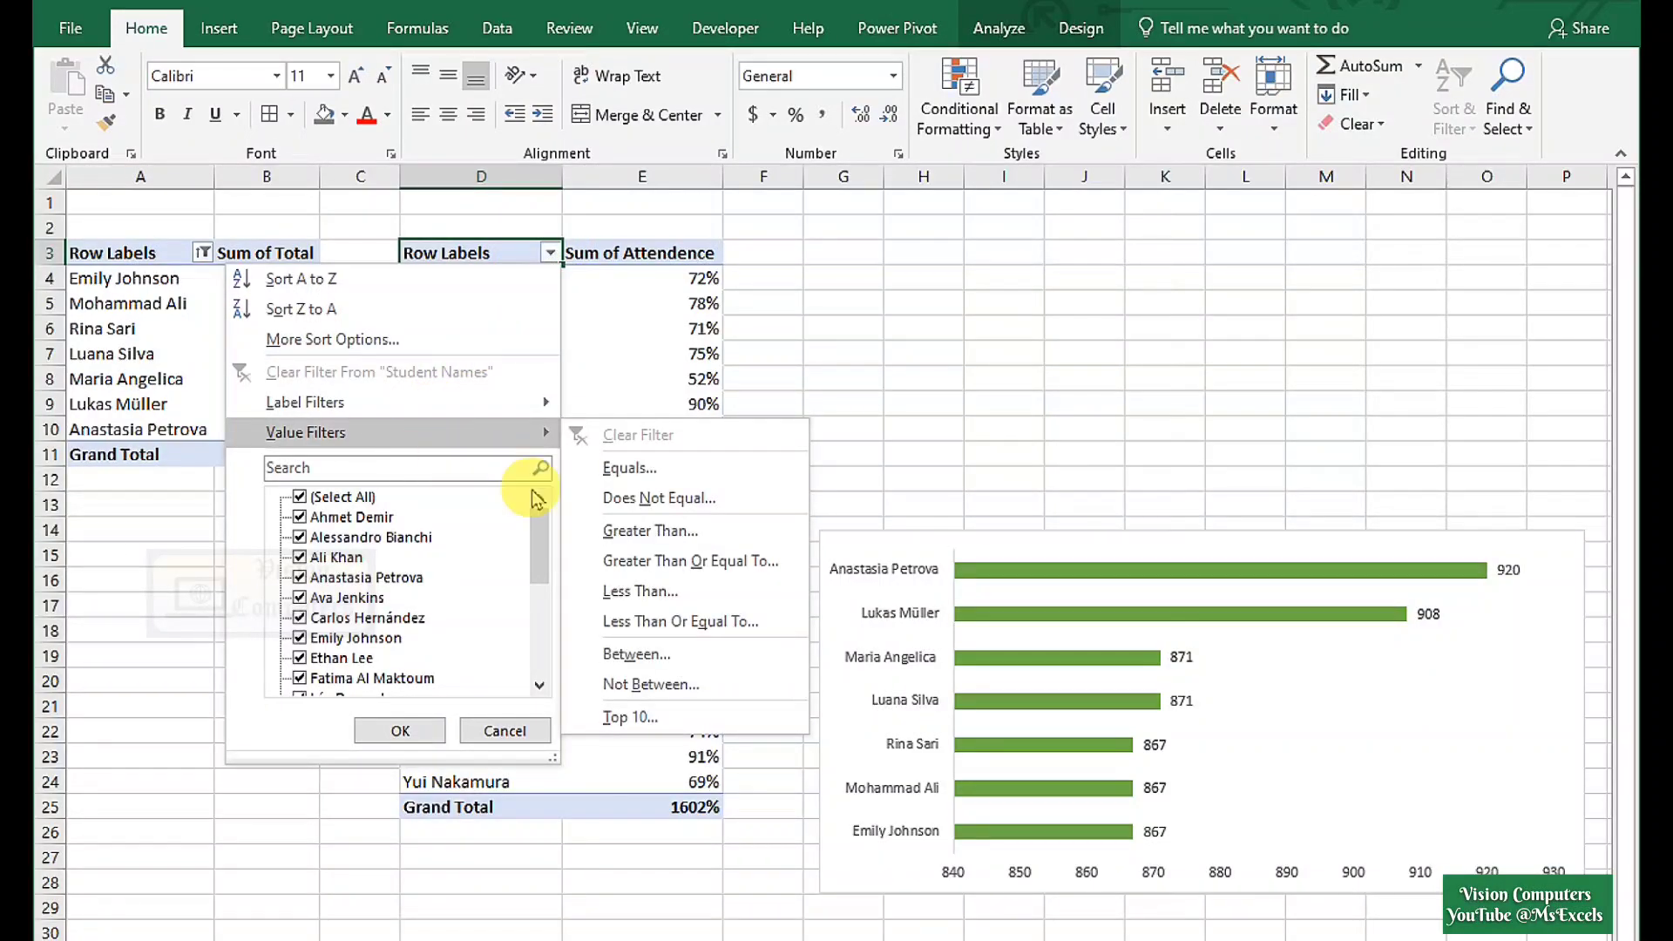
{"action": "left_click", "coordinate": [618, 717]}
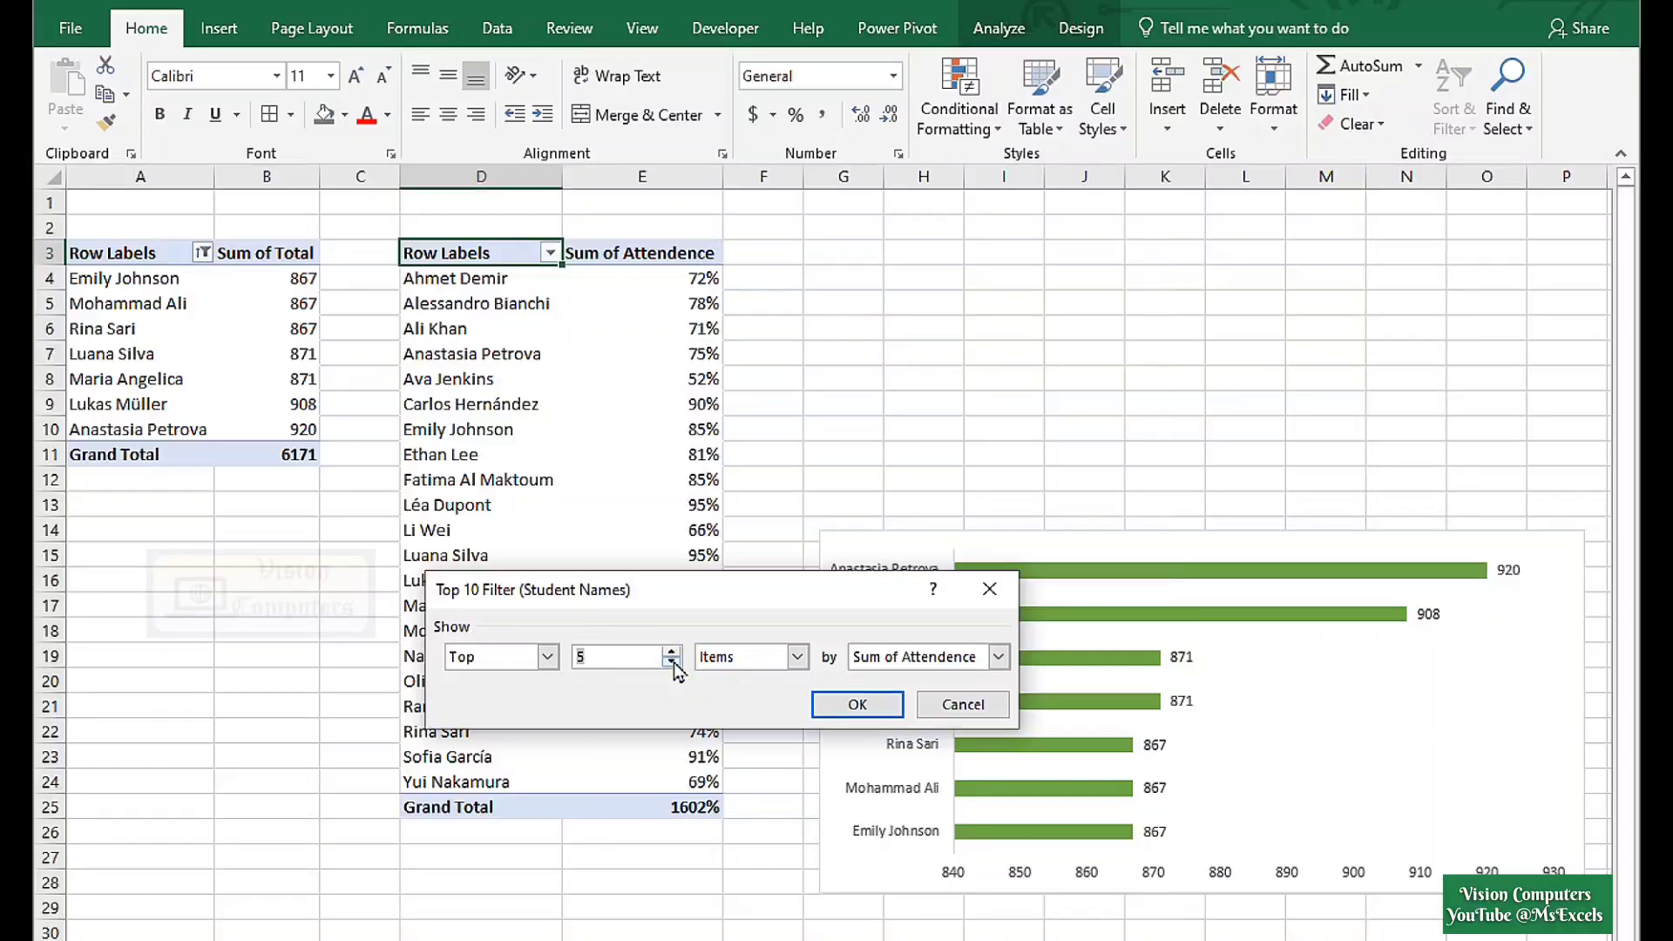
{"action": "left_click", "coordinate": [832, 704]}
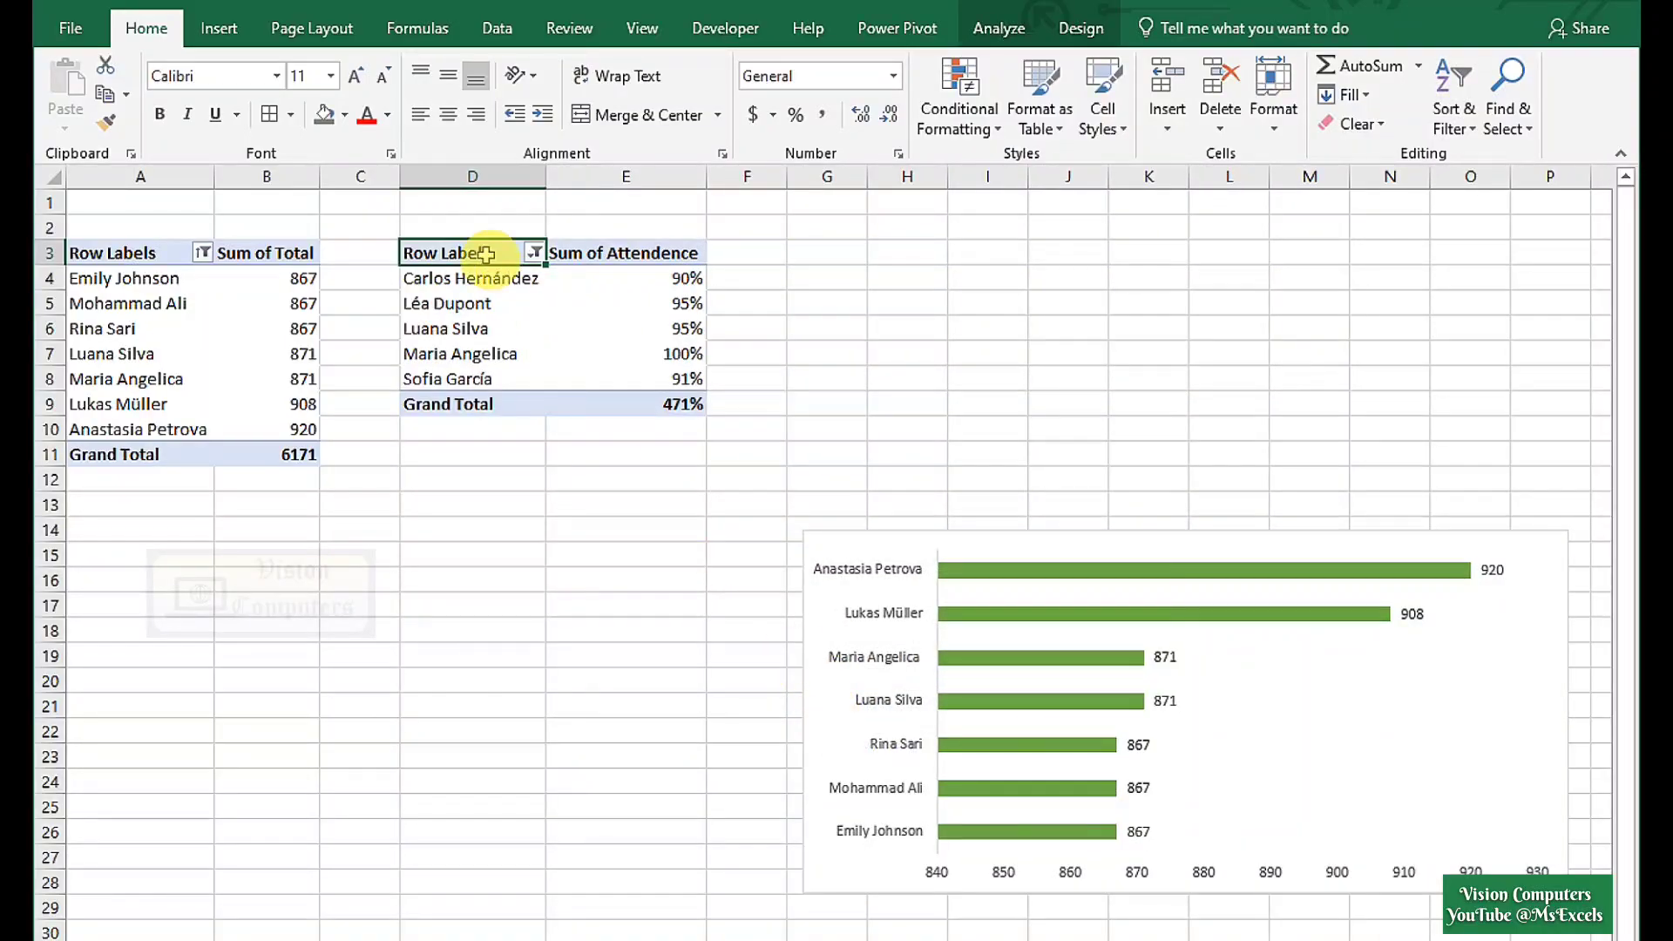
{"action": "left_click_drag", "start_coordinate": [486, 254], "coordinate": [592, 404]}
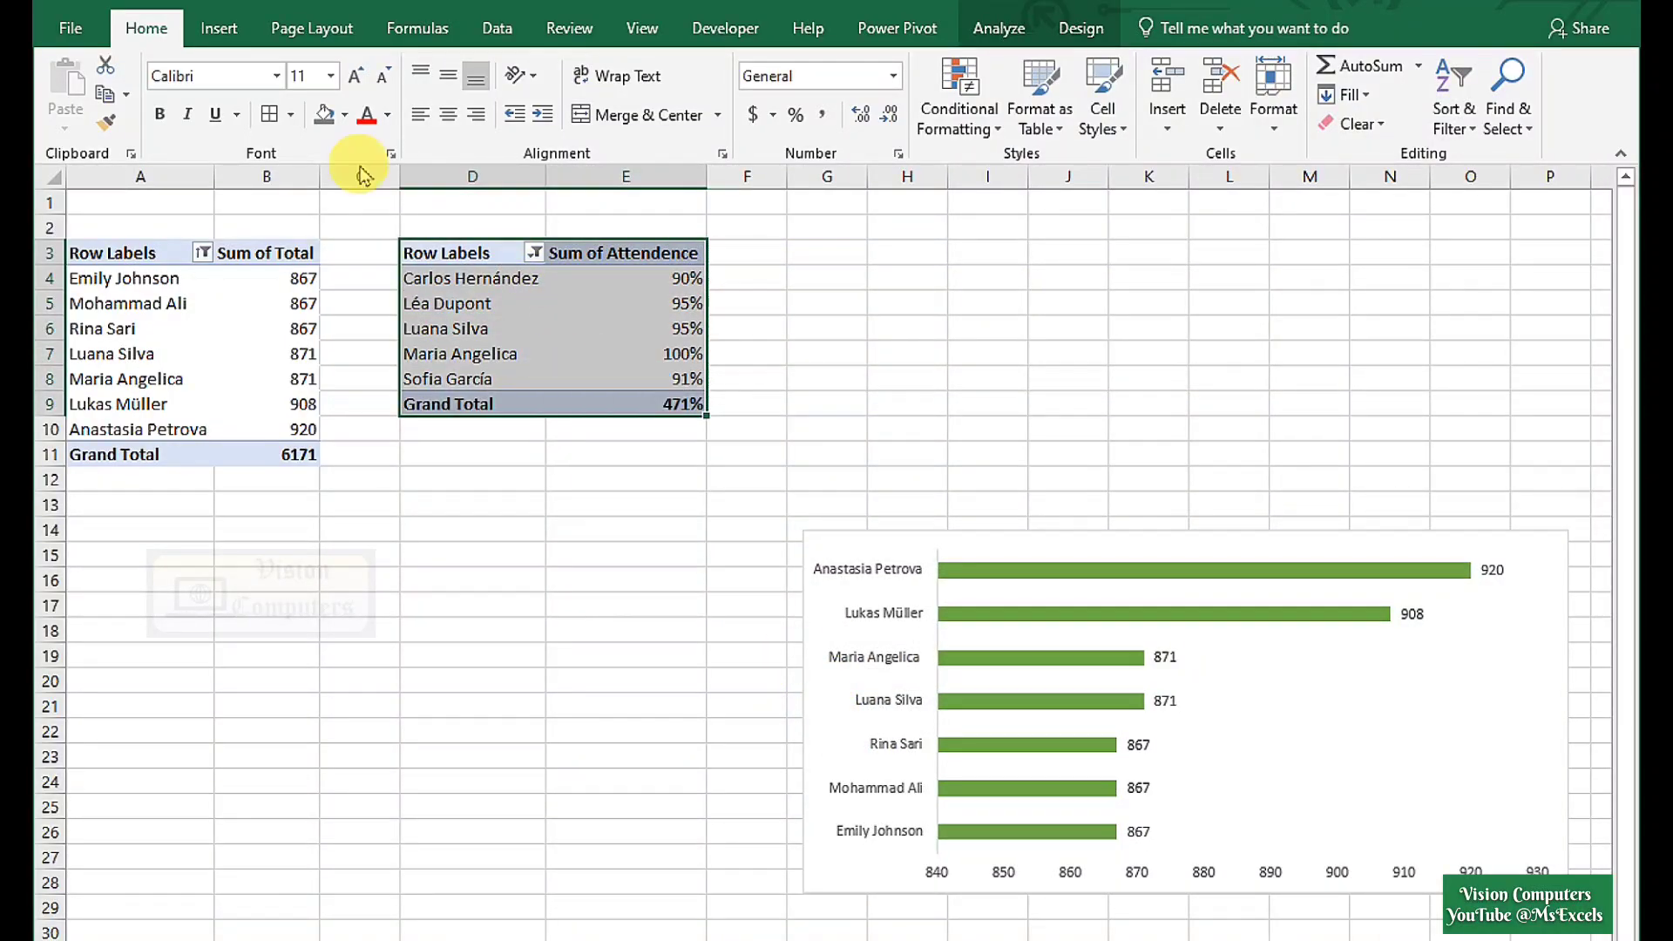
{"action": "left_click", "coordinate": [219, 27]}
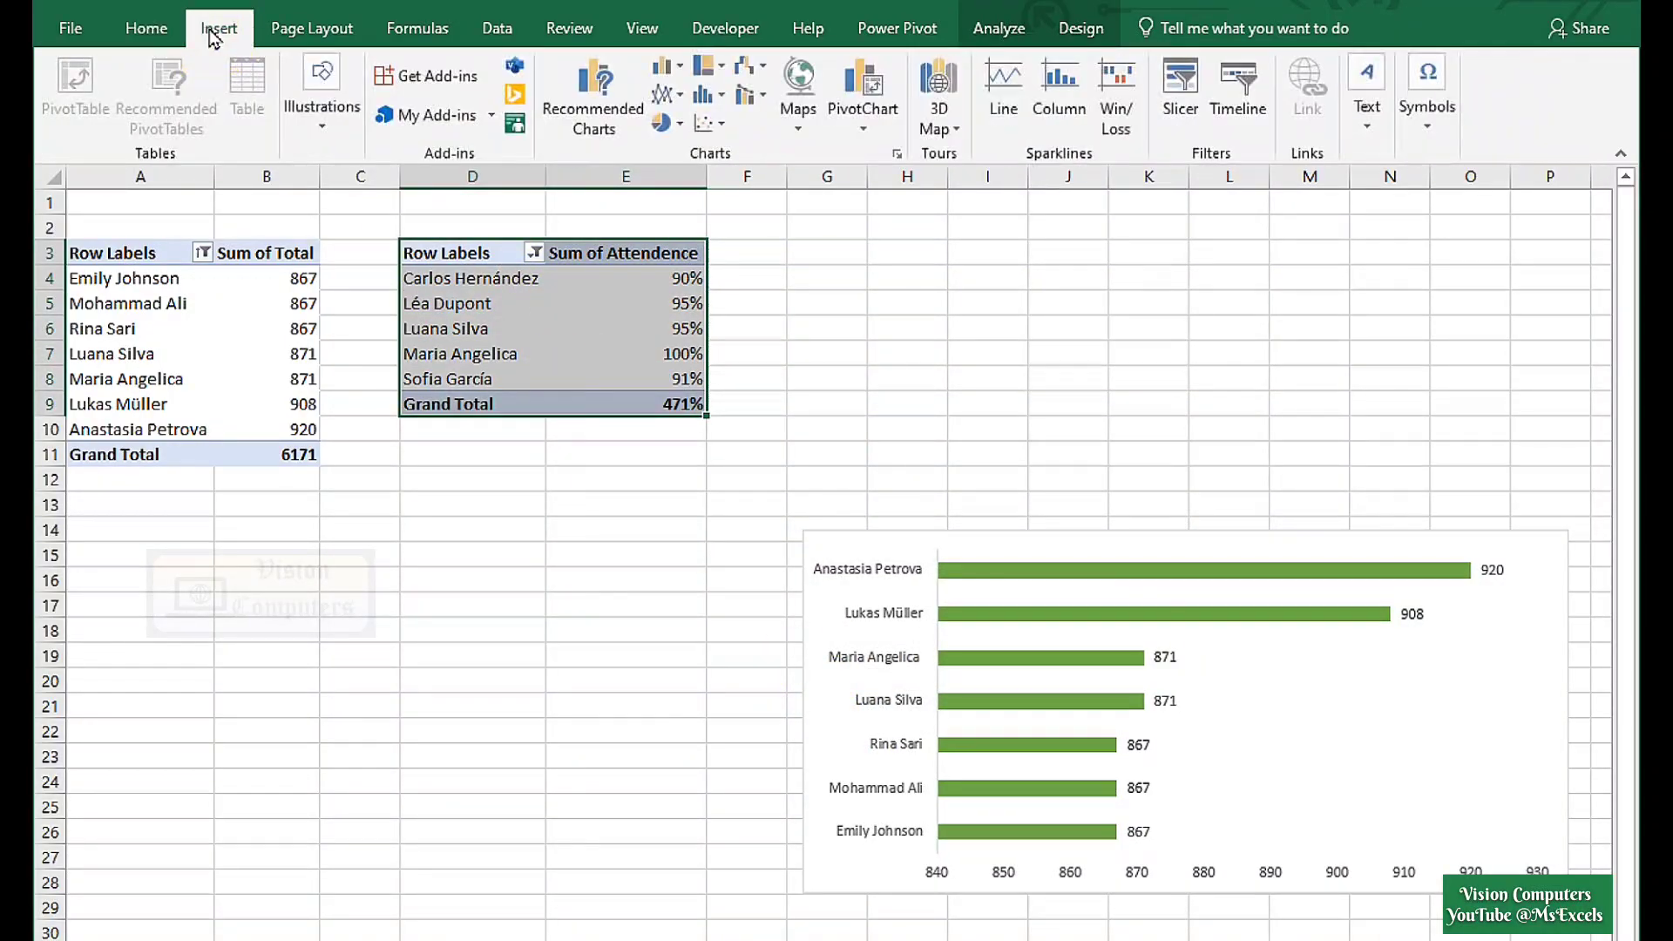
Insert a clustered column PivotChart of attendance and colour its bars green.
{"action": "left_click", "coordinate": [680, 68]}
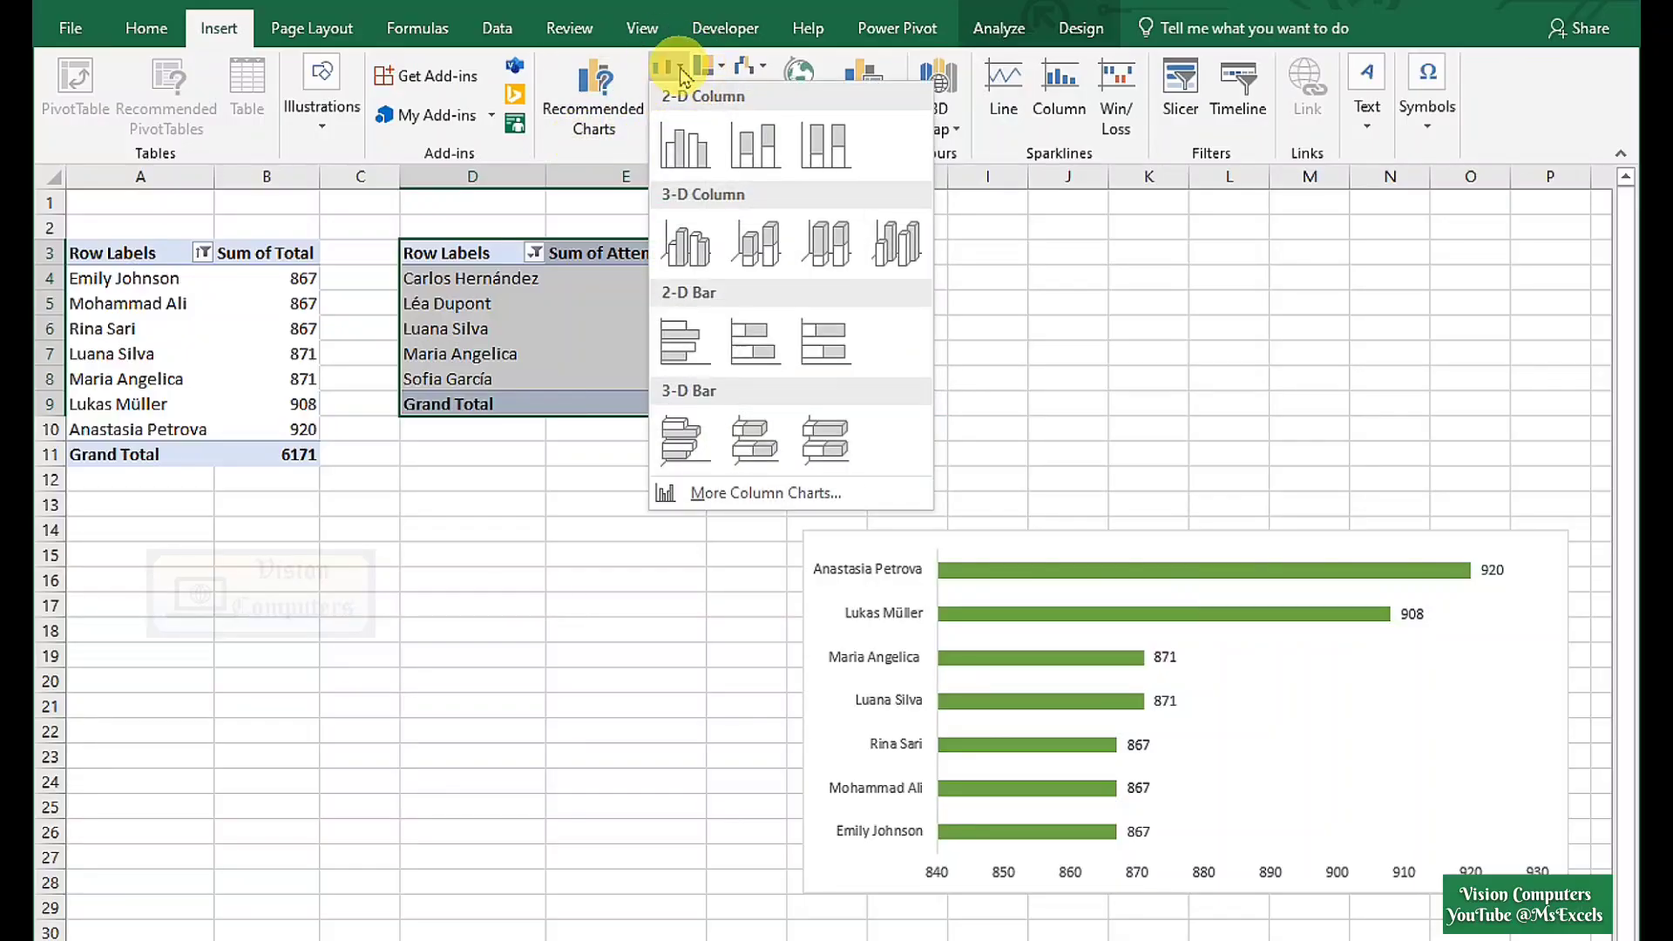
{"action": "left_click", "coordinate": [687, 148]}
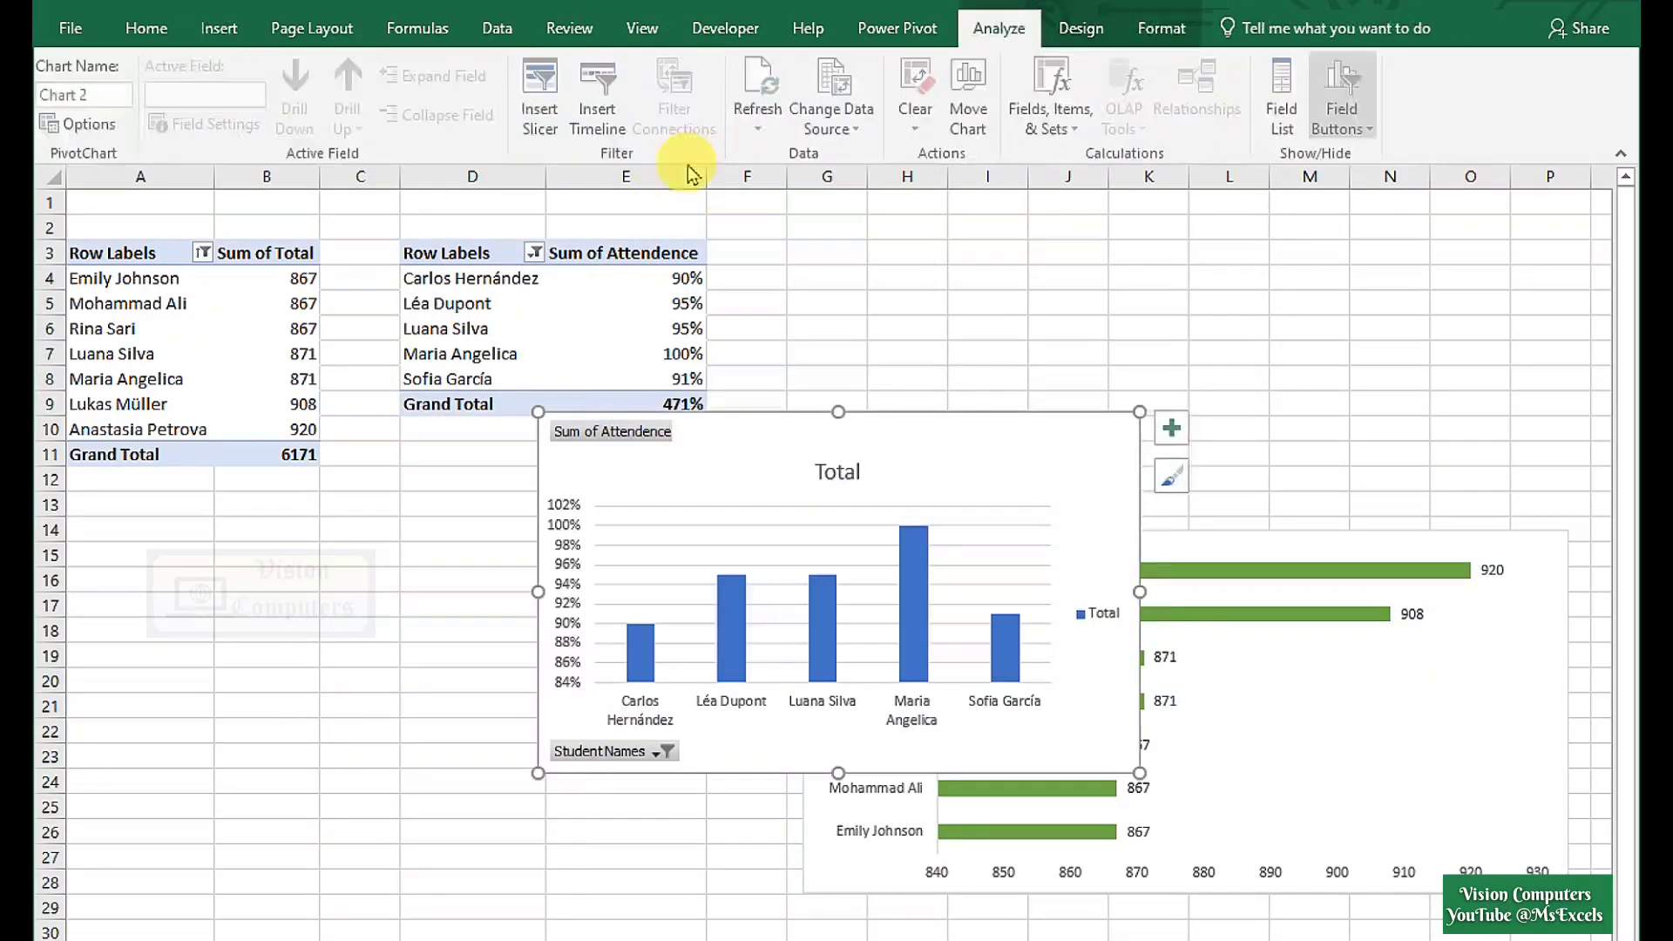
{"action": "left_click", "coordinate": [1079, 27]}
{"action": "left_click", "coordinate": [214, 96]}
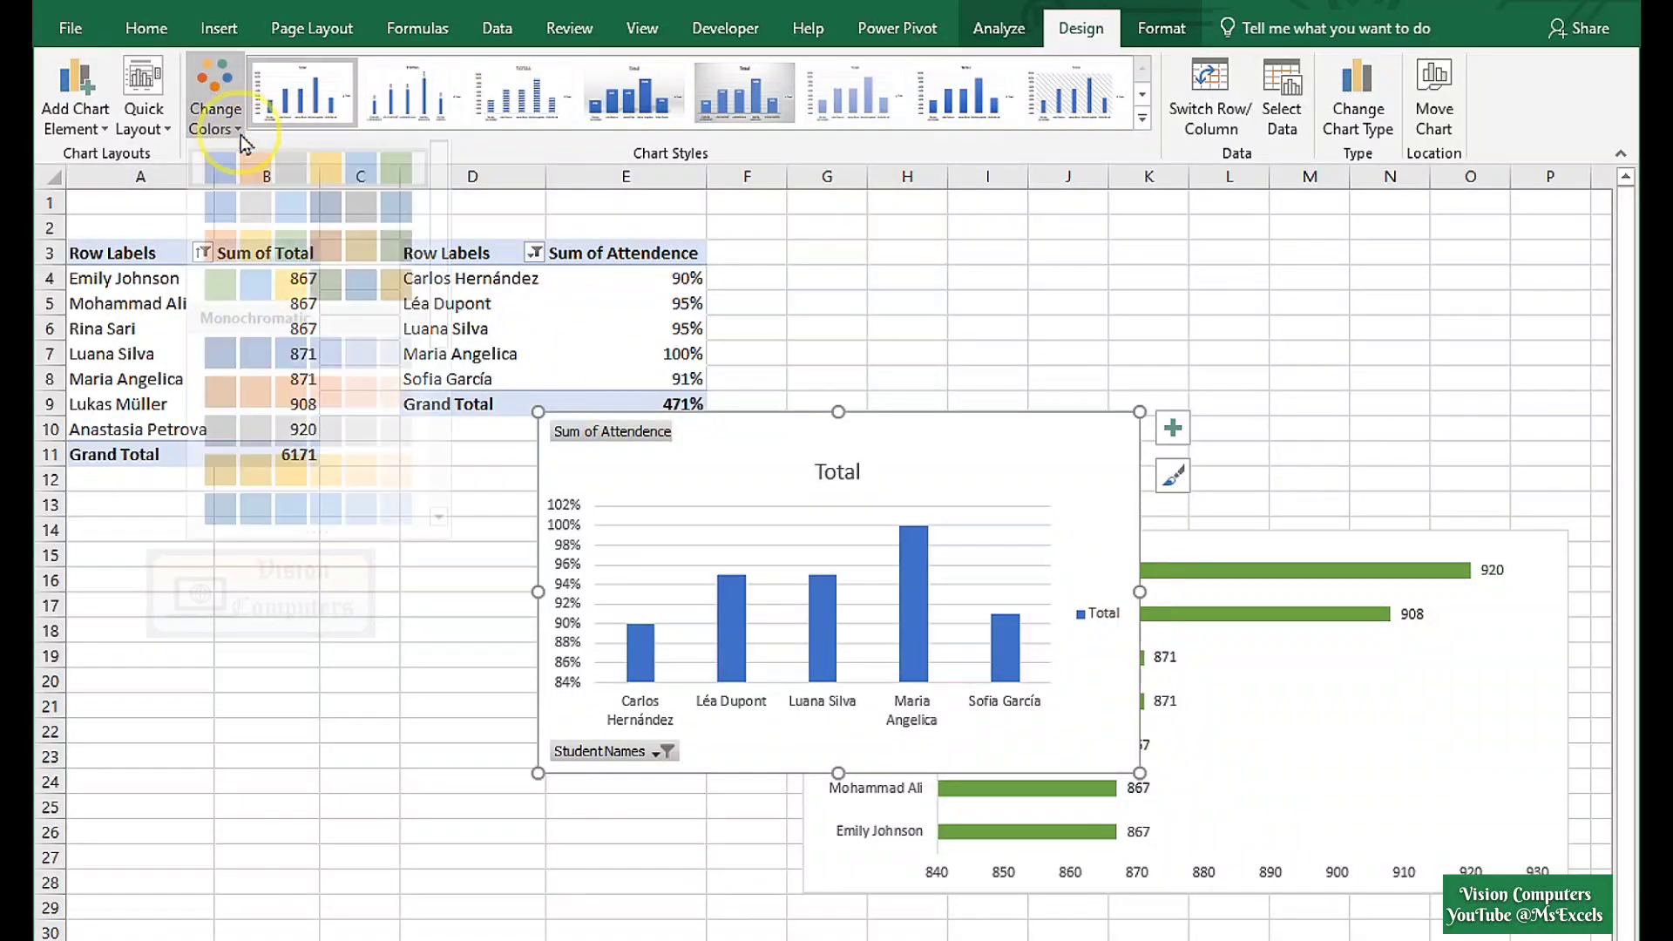
{"action": "left_click", "coordinate": [338, 514]}
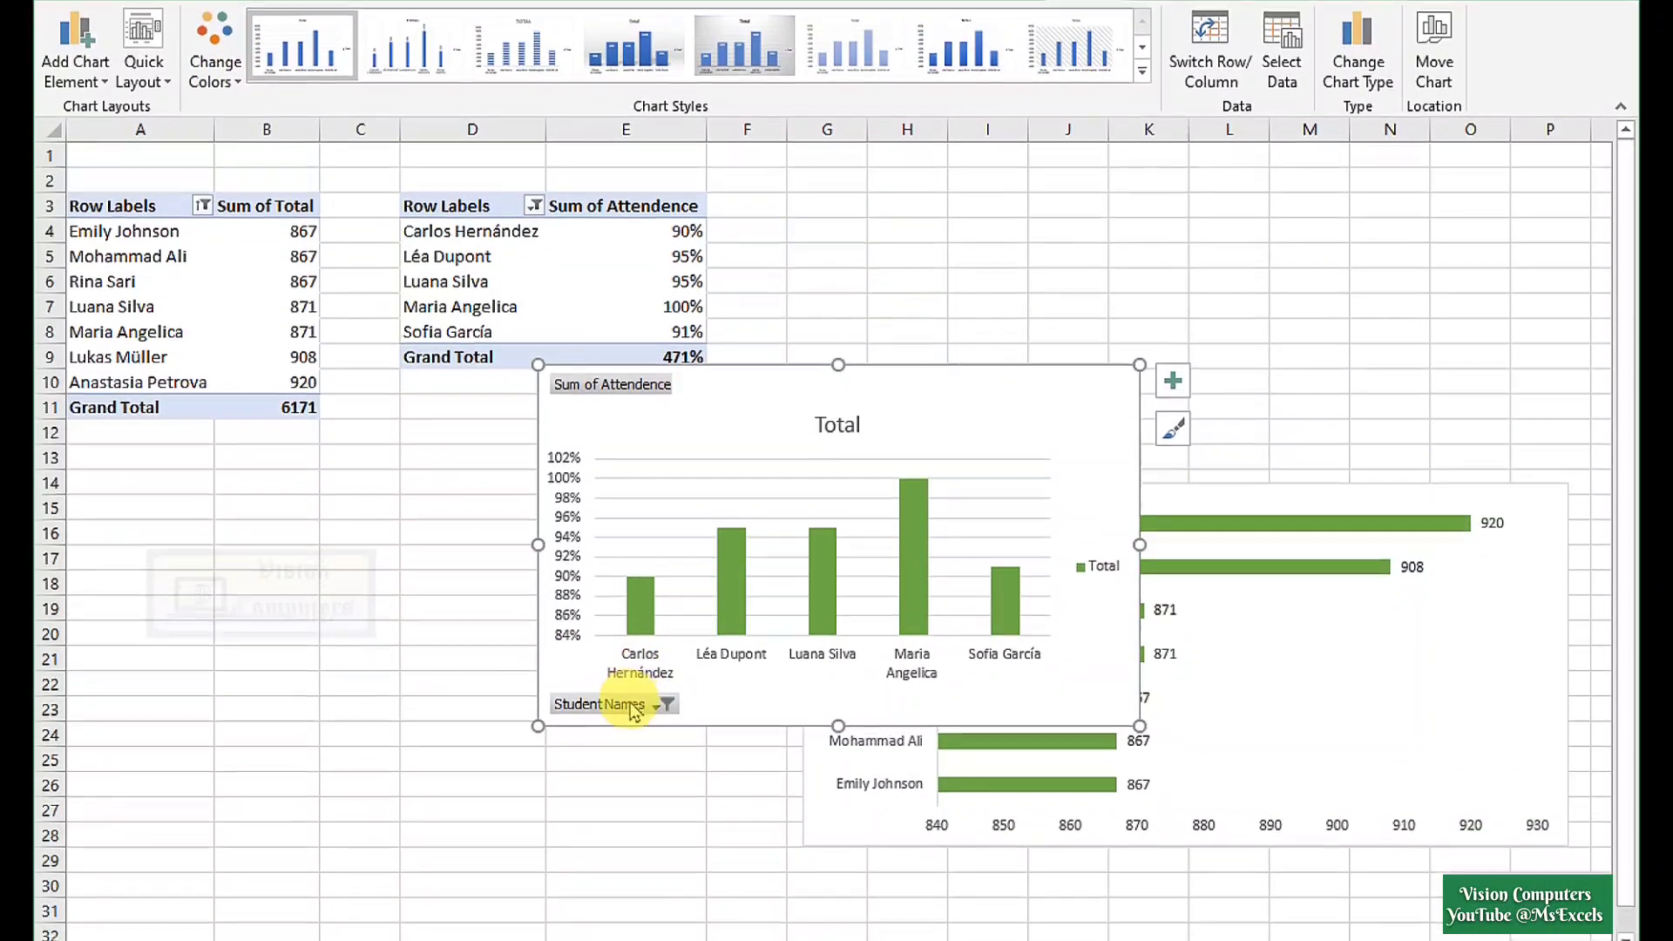
Hide all field buttons, delete the Total title and legend, then return to the Dashboard.
{"action": "right_click", "coordinate": [626, 751]}
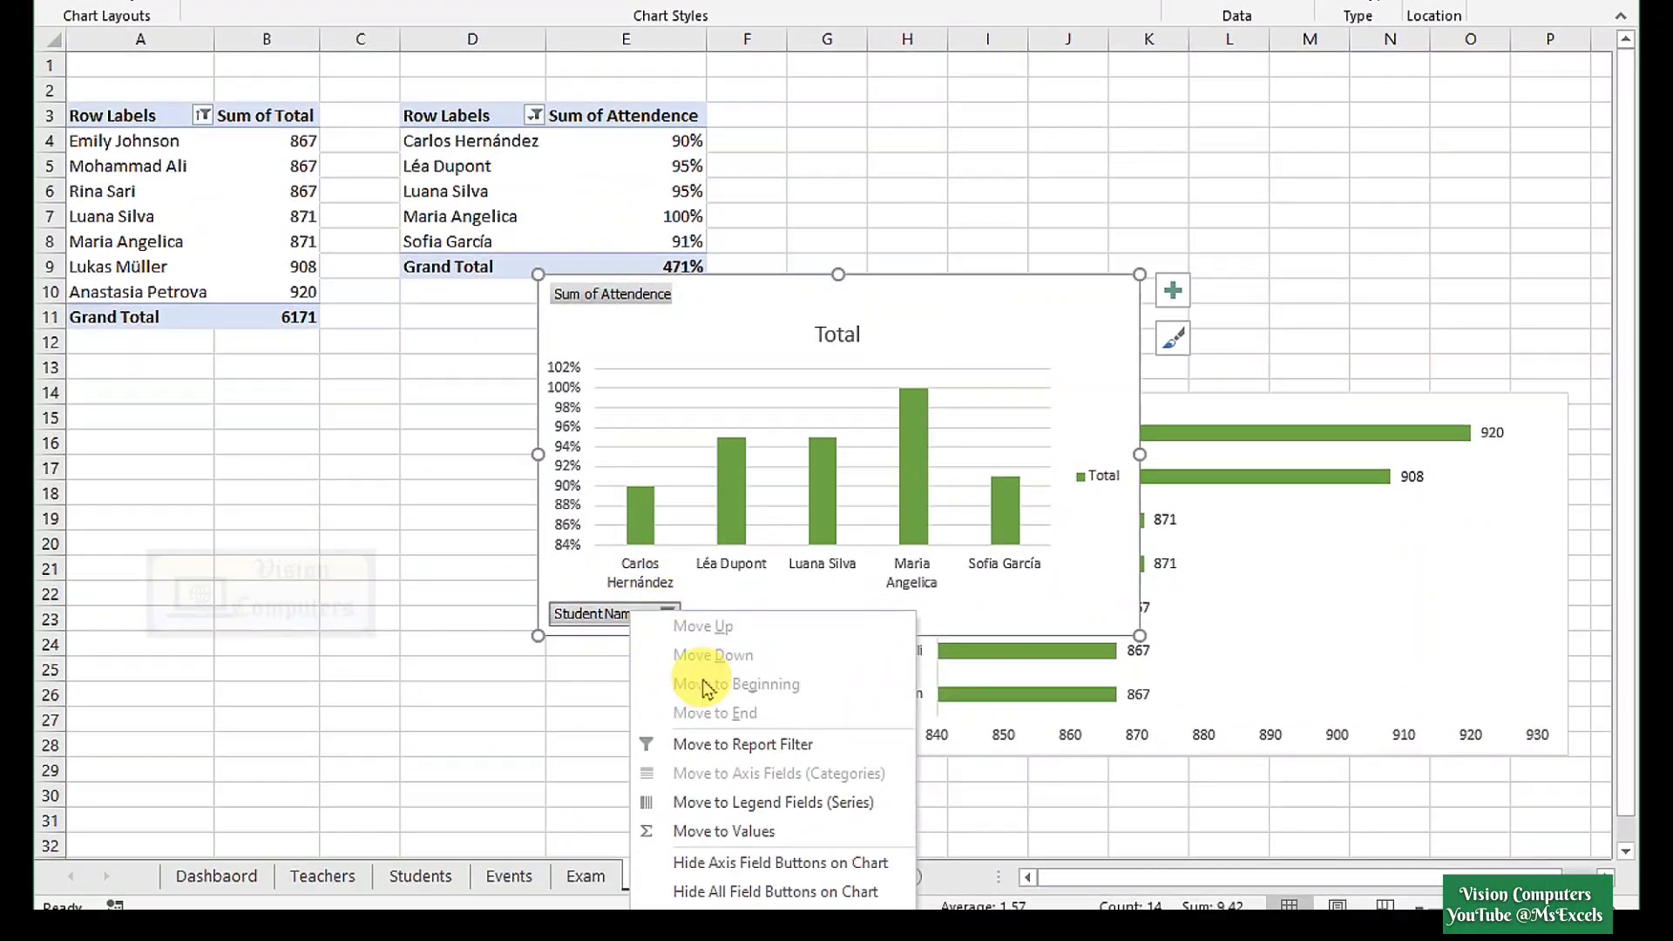
{"action": "left_click", "coordinate": [721, 887]}
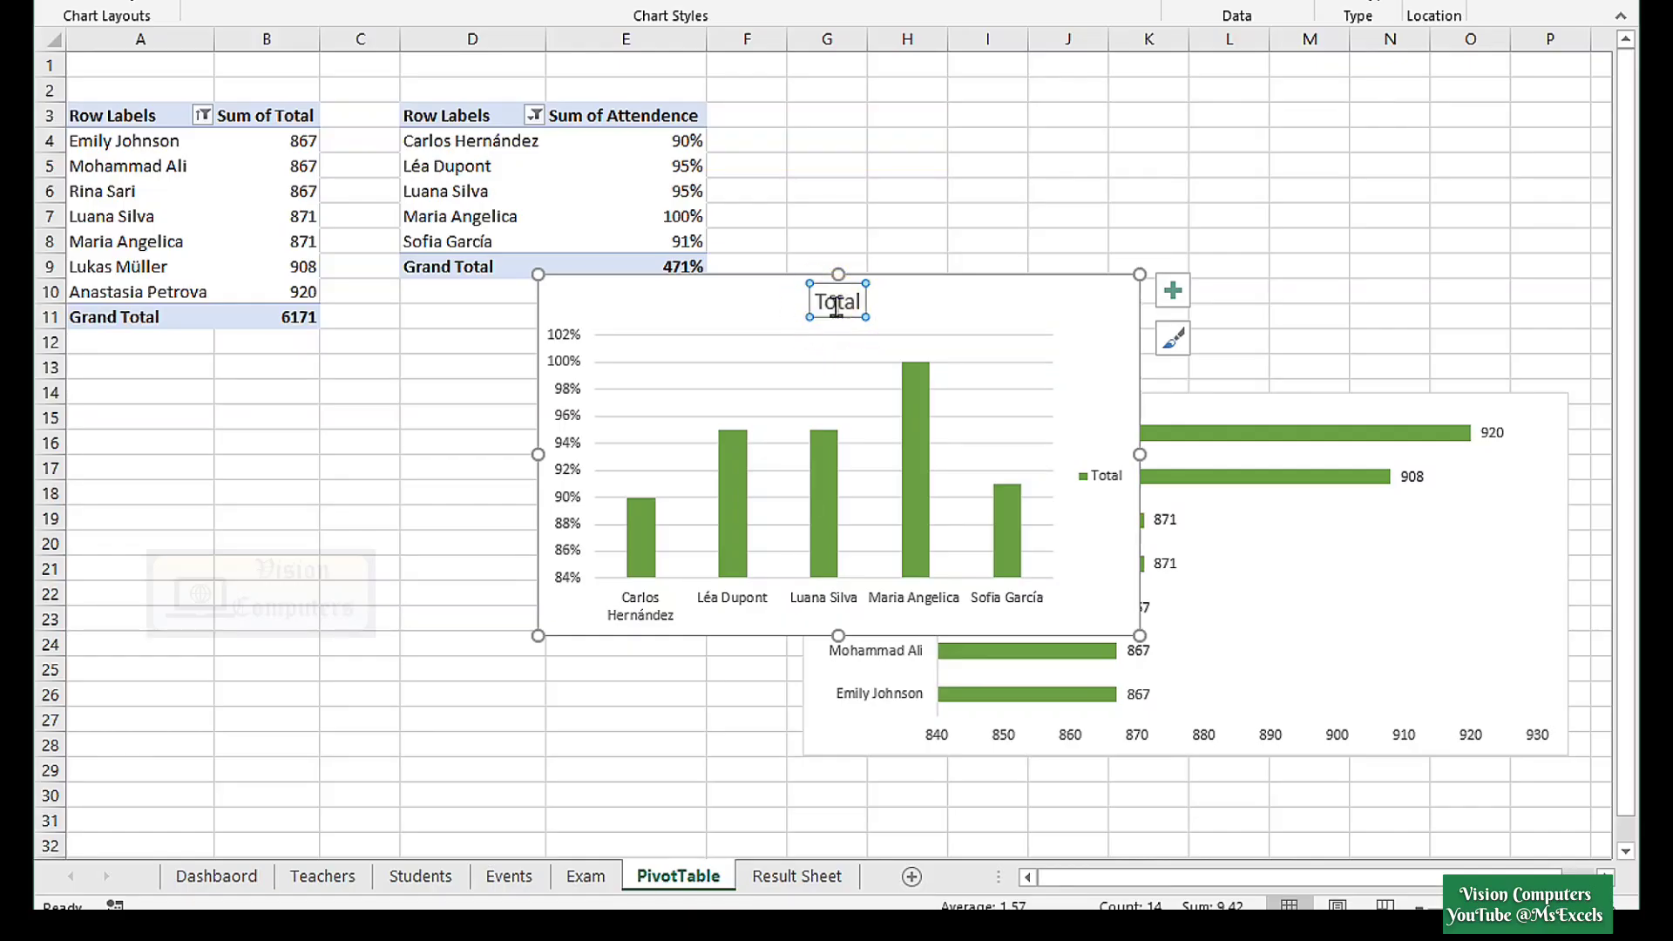
{"action": "key", "text": "Delete"}
{"action": "key", "text": "Delete"}
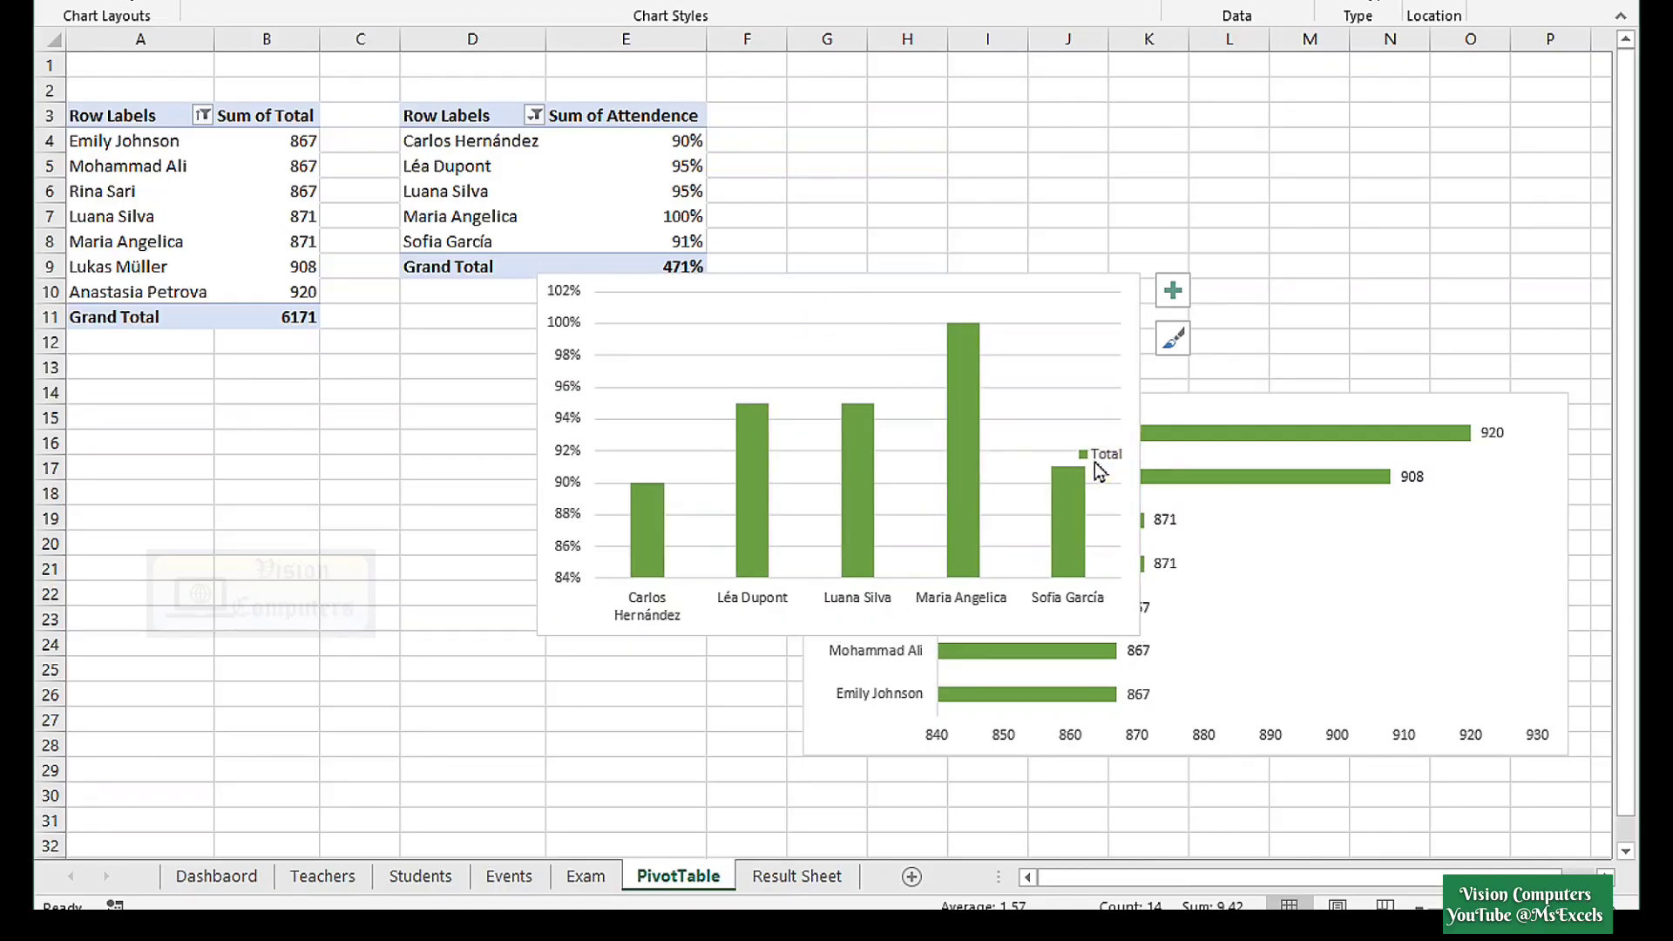
{"action": "left_click", "coordinate": [1174, 293]}
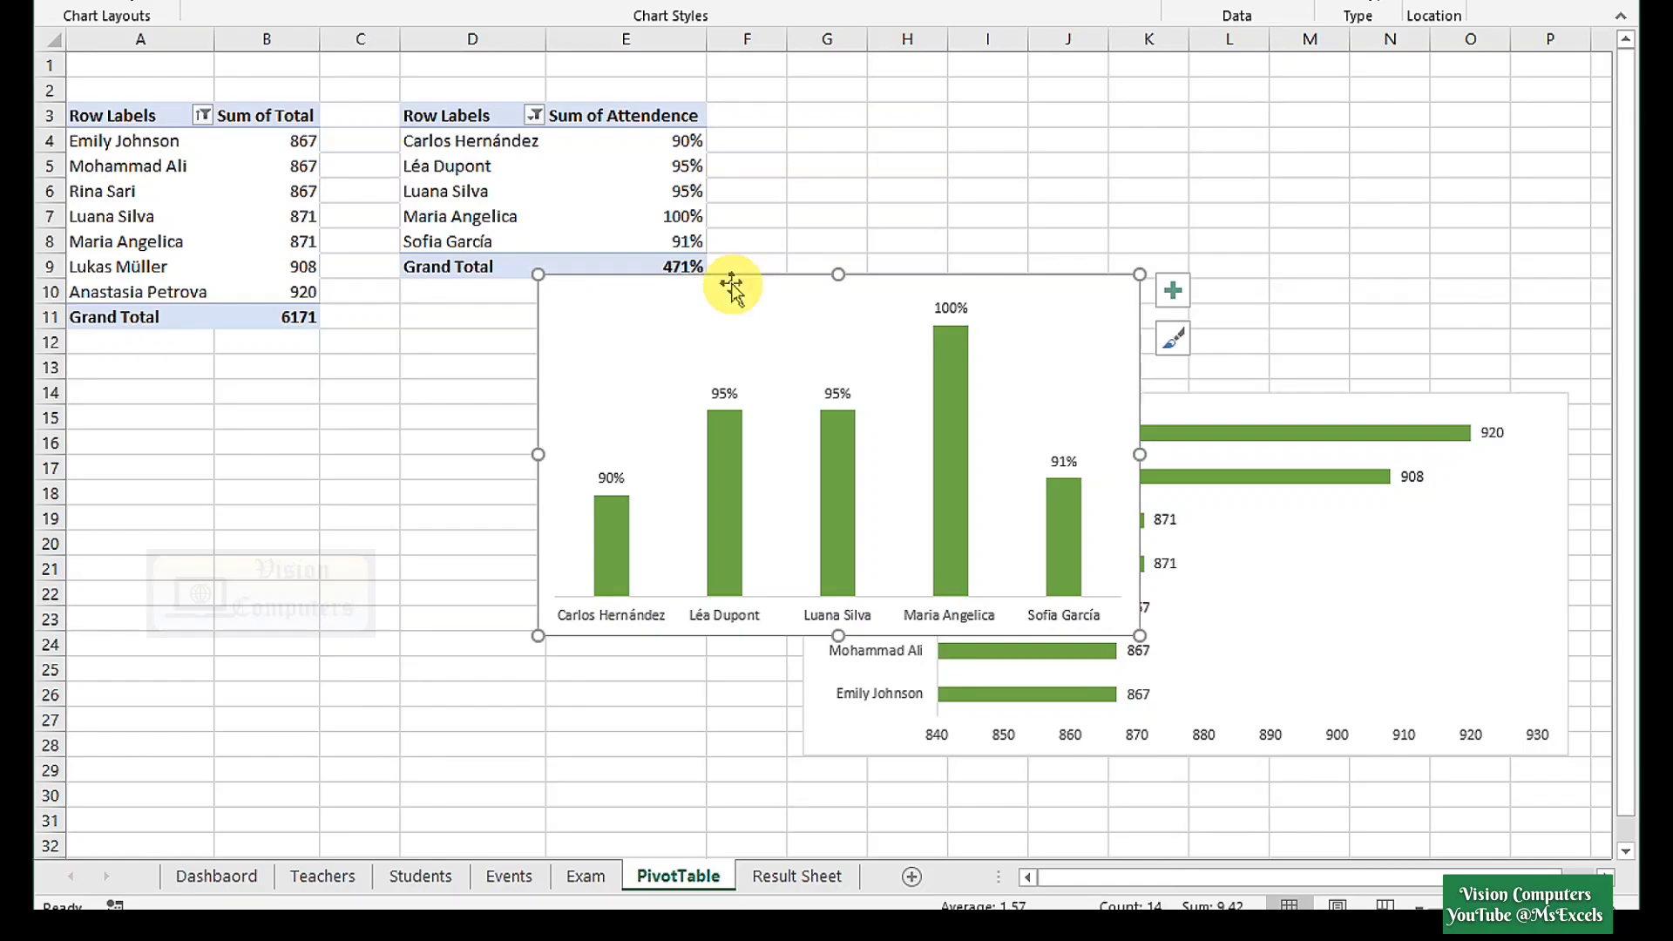
{"action": "left_click", "coordinate": [216, 876]}
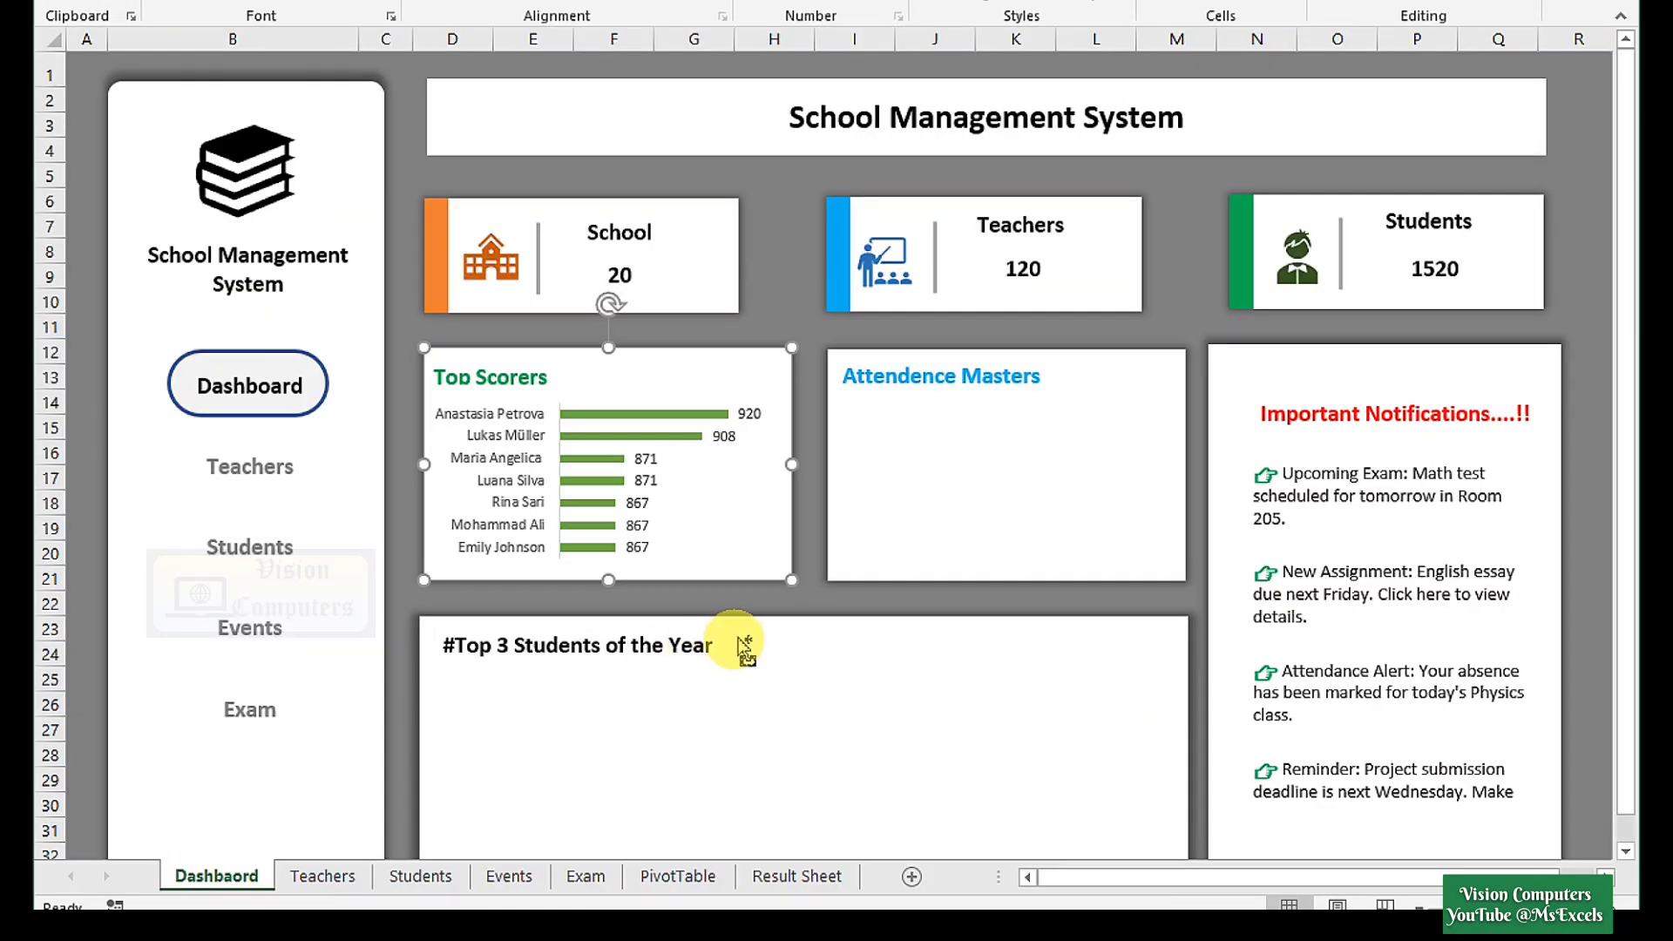
Paste the green attendance column chart, shrink it, and fit it into the Attendence Masters panel.
{"action": "key", "text": "ctrl+v"}
{"action": "left_click_drag", "start_coordinate": [1028, 710], "coordinate": [853, 579]}
{"action": "mouse_move", "coordinate": [541, 355]}
{"action": "left_mouse_down"}
{"action": "mouse_move", "coordinate": [616, 346]}
{"action": "mouse_move", "coordinate": [926, 410]}
{"action": "mouse_move", "coordinate": [938, 394]}
{"action": "left_mouse_up"}
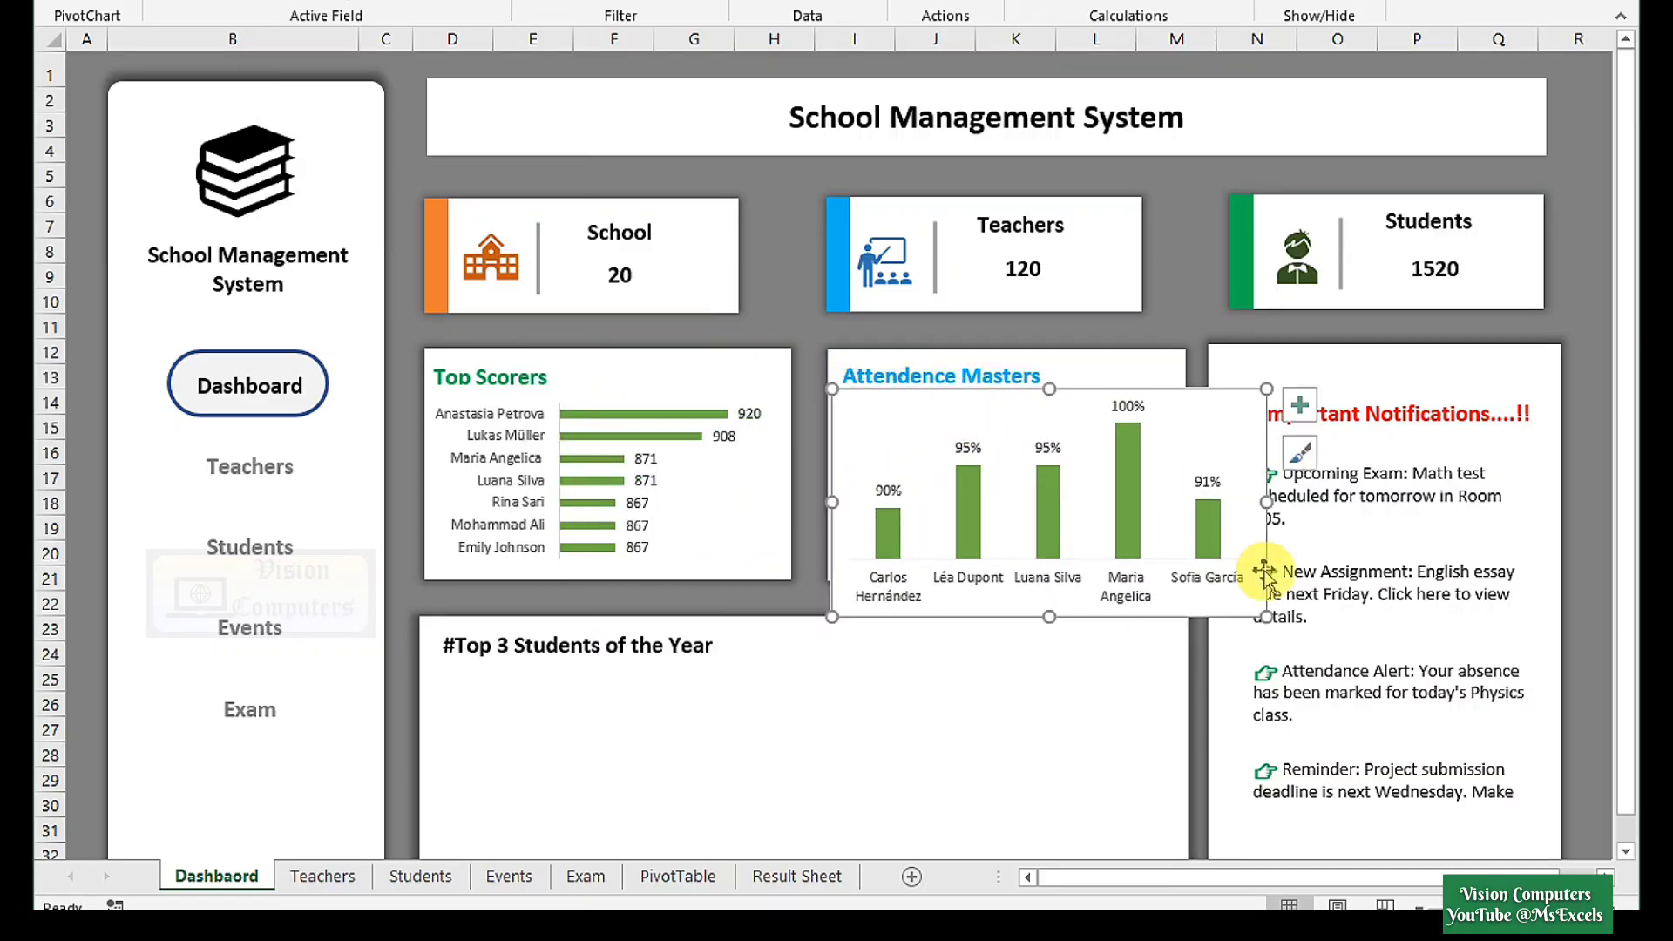
{"action": "left_click_drag", "start_coordinate": [1267, 620], "coordinate": [1185, 579]}
{"action": "left_click", "coordinate": [993, 728]}
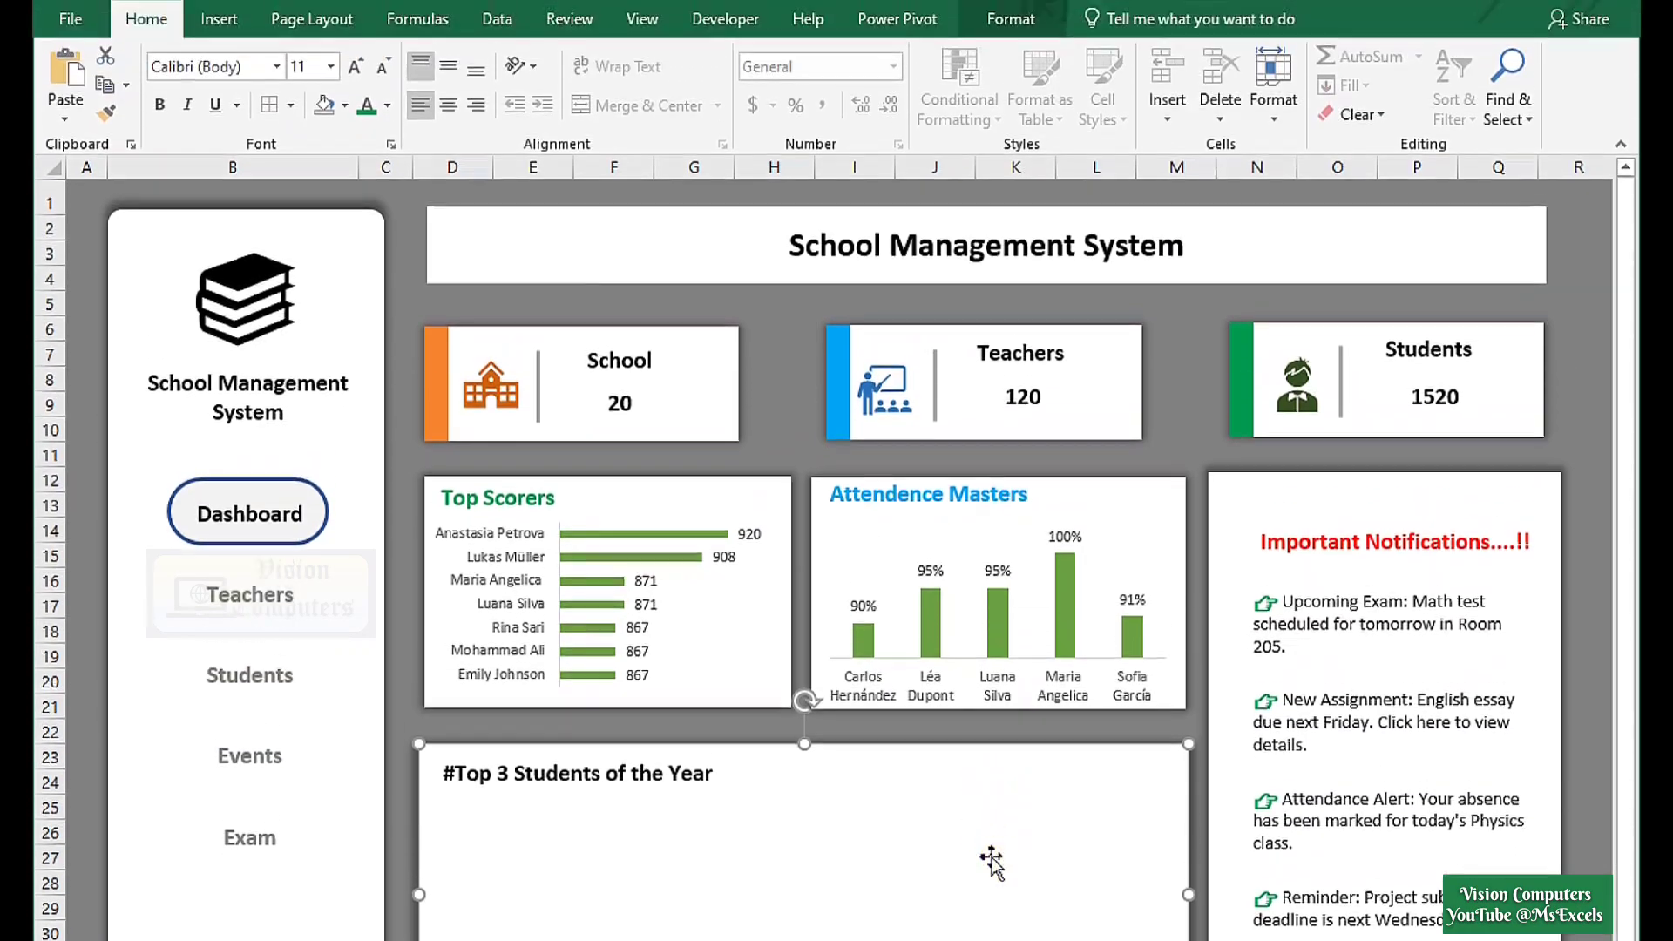
Draw a rounded rectangle square under the #Top 3 Students of the Year heading.
{"action": "left_click", "coordinate": [219, 30]}
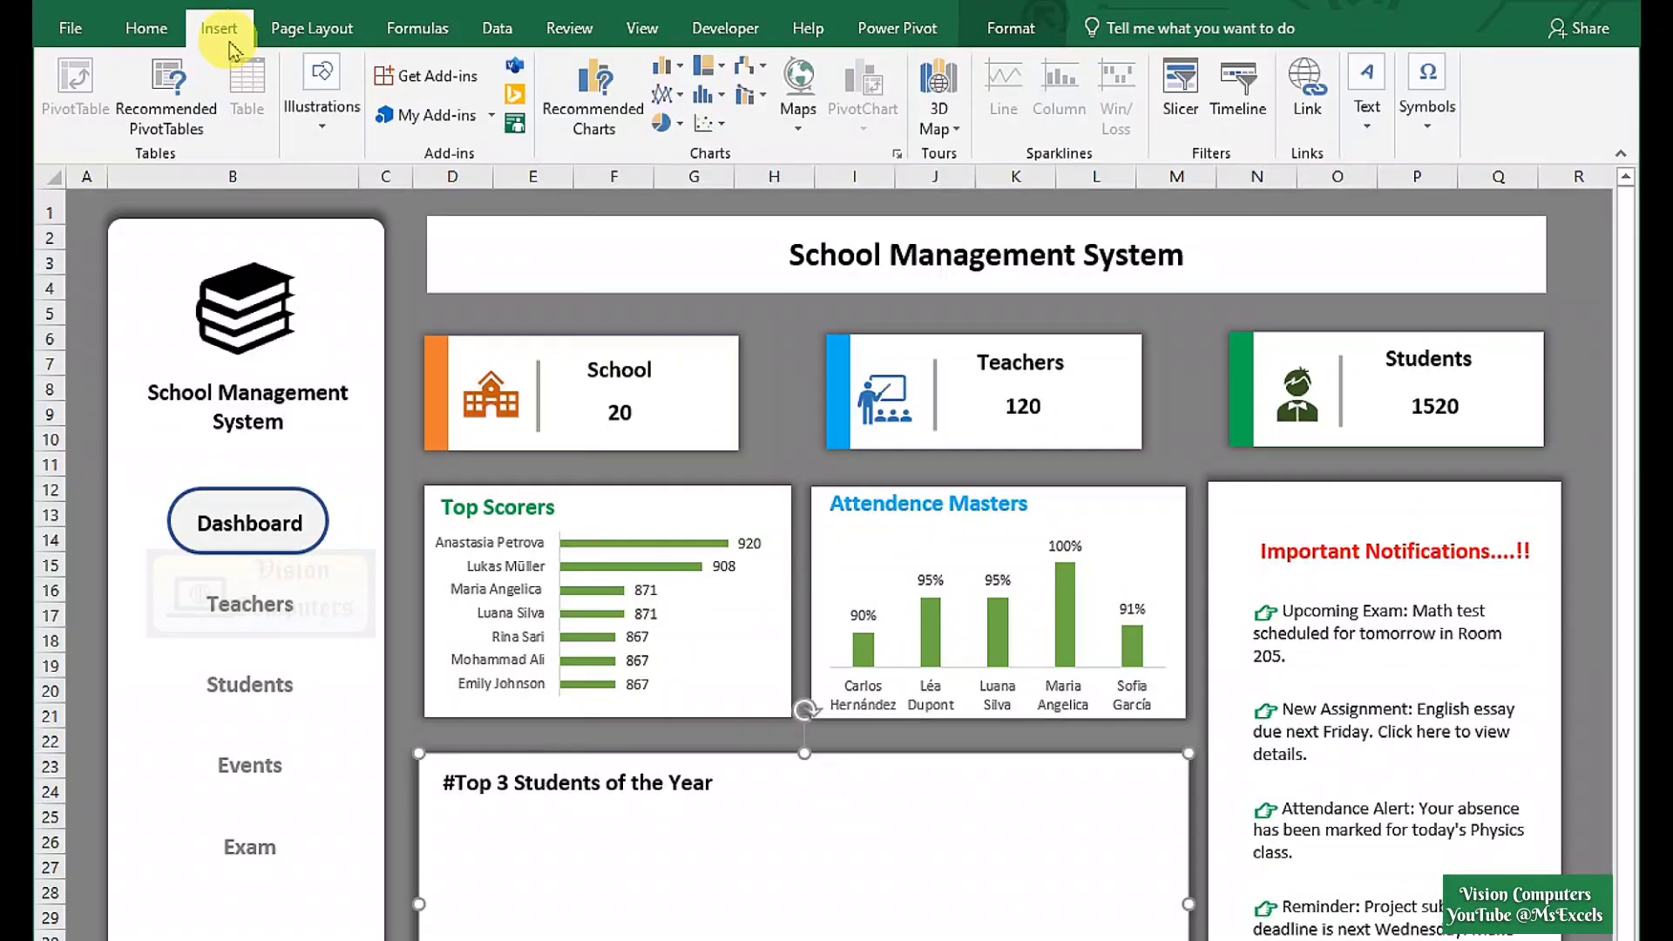
{"action": "left_click", "coordinate": [318, 122]}
{"action": "left_click", "coordinate": [432, 233]}
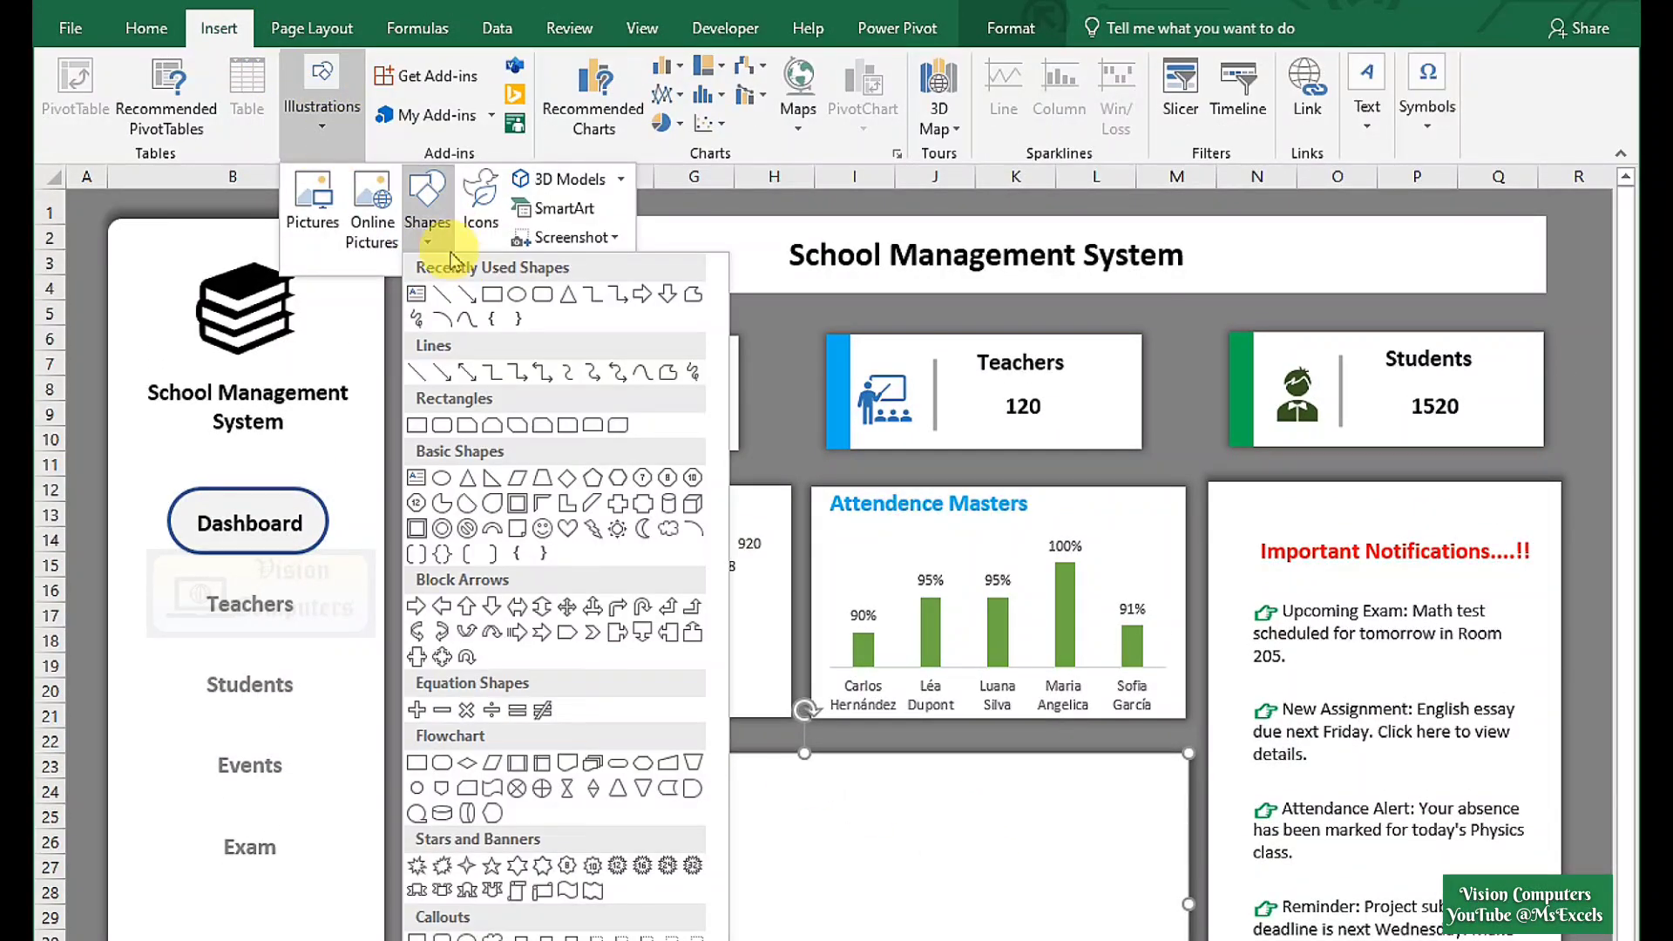
{"action": "left_click", "coordinate": [524, 300]}
{"action": "scroll", "coordinate": [679, 784], "scroll_direction": "down", "scroll_amount": 1}
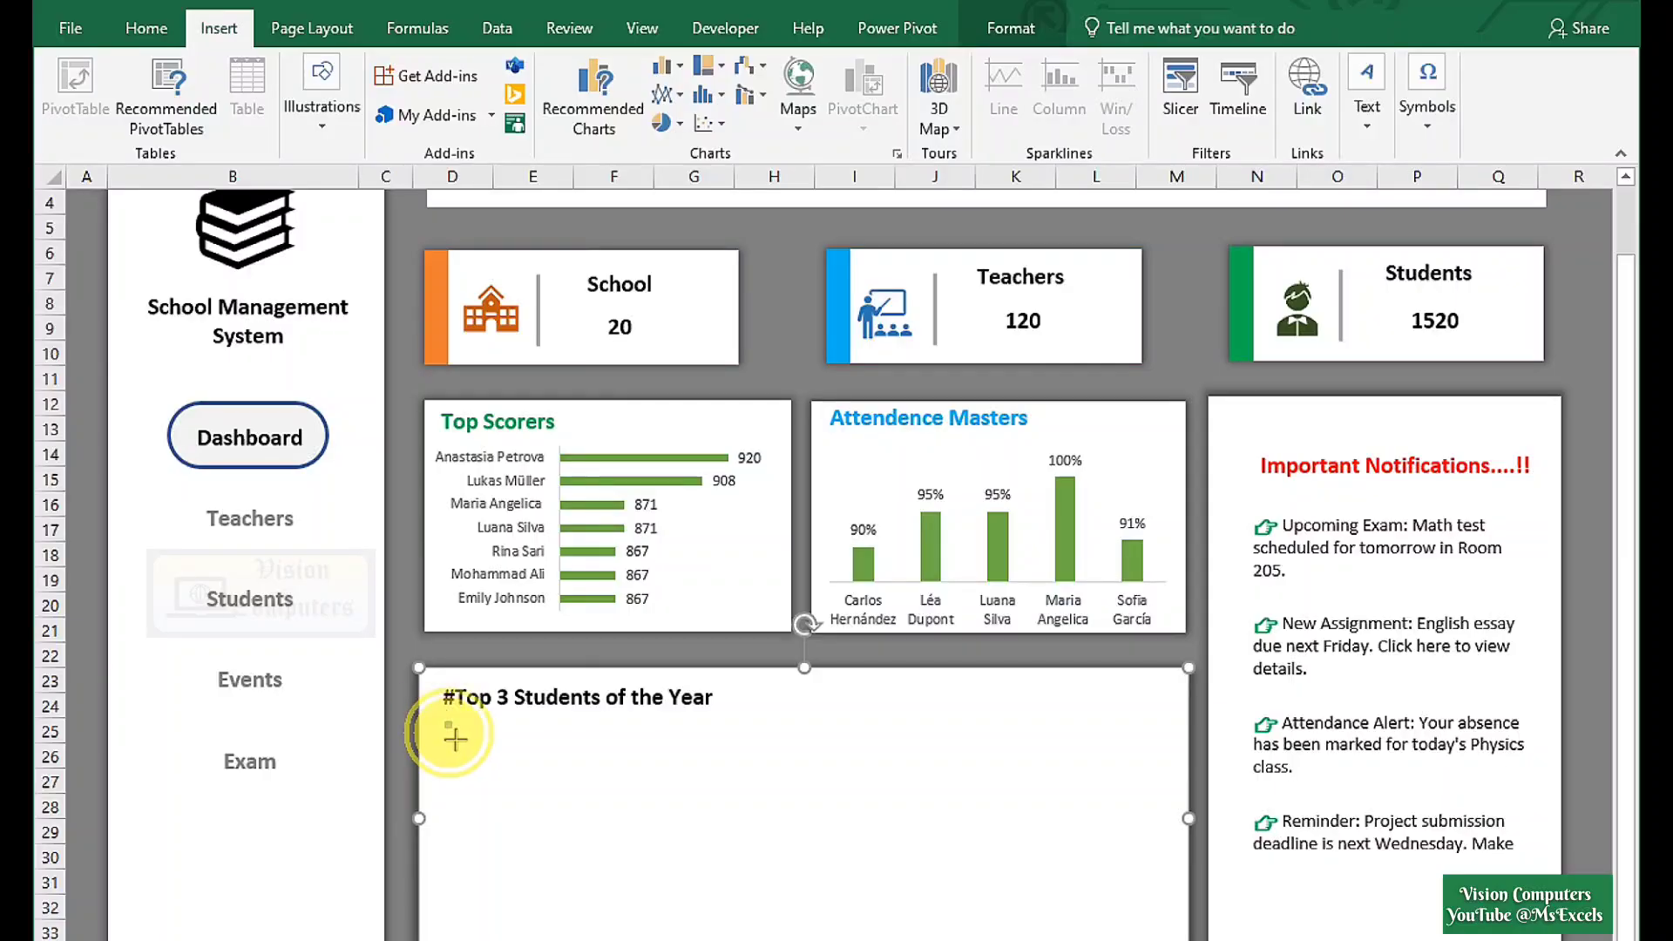
{"action": "left_click_drag", "start_coordinate": [455, 739], "coordinate": [611, 923]}
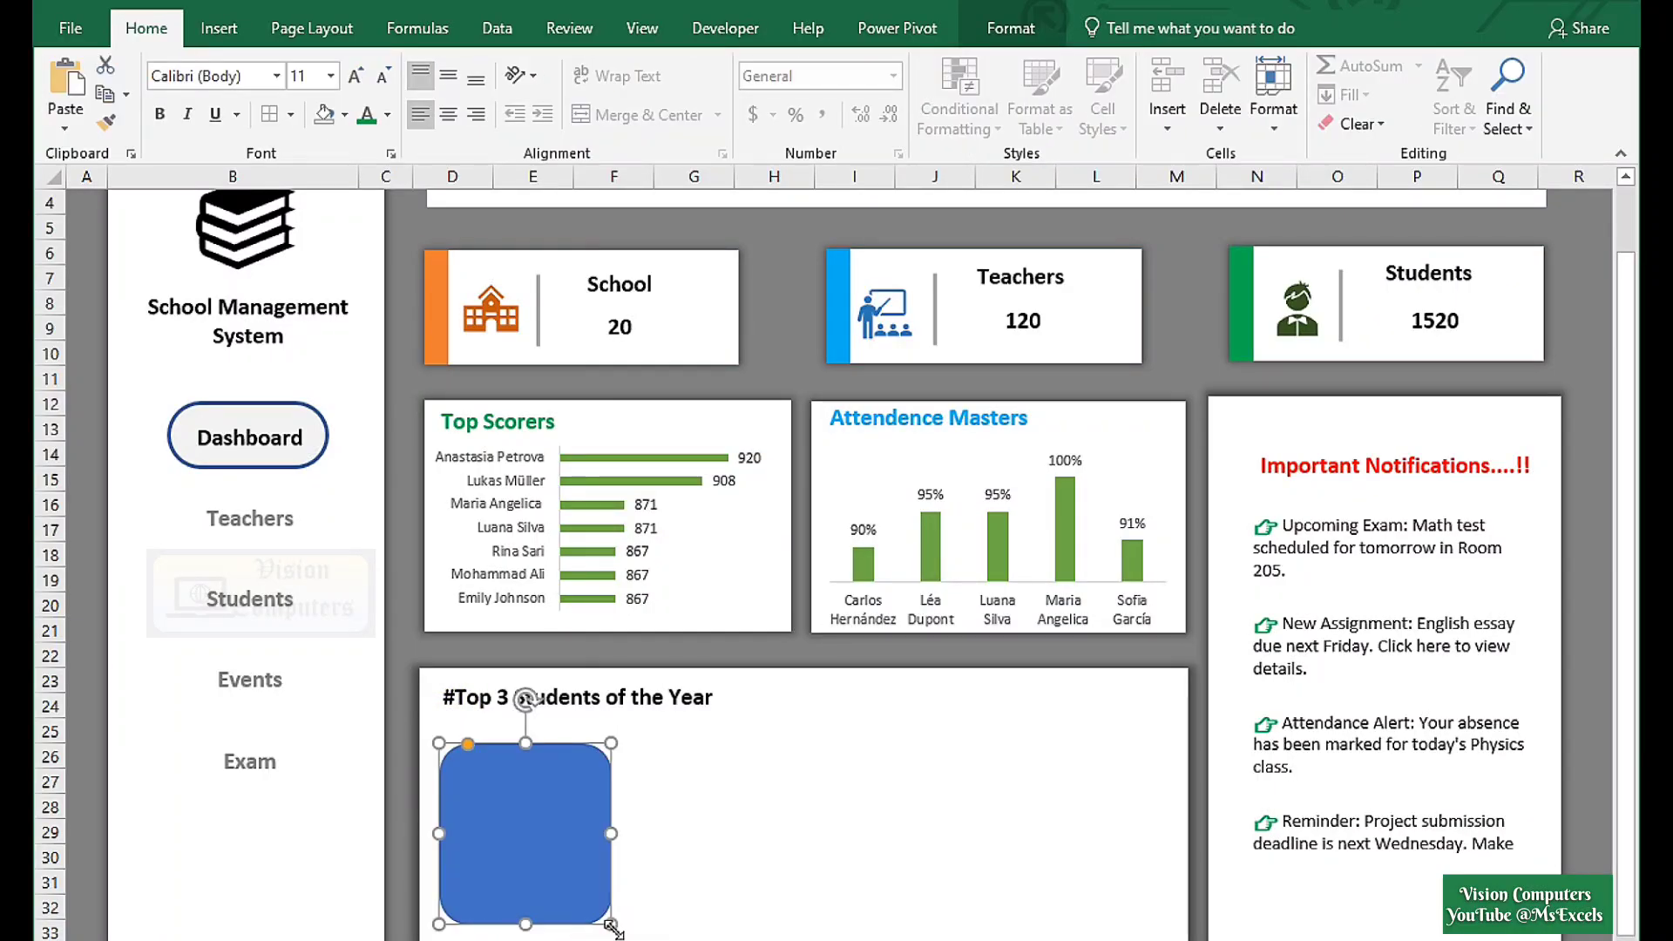
Duplicate the square twice to the right and select all three squares.
{"action": "left_click_drag", "start_coordinate": [527, 870], "coordinate": [1056, 881]}
{"action": "left_click", "coordinate": [767, 880]}
{"action": "left_click", "coordinate": [552, 881], "text": "ctrl"}
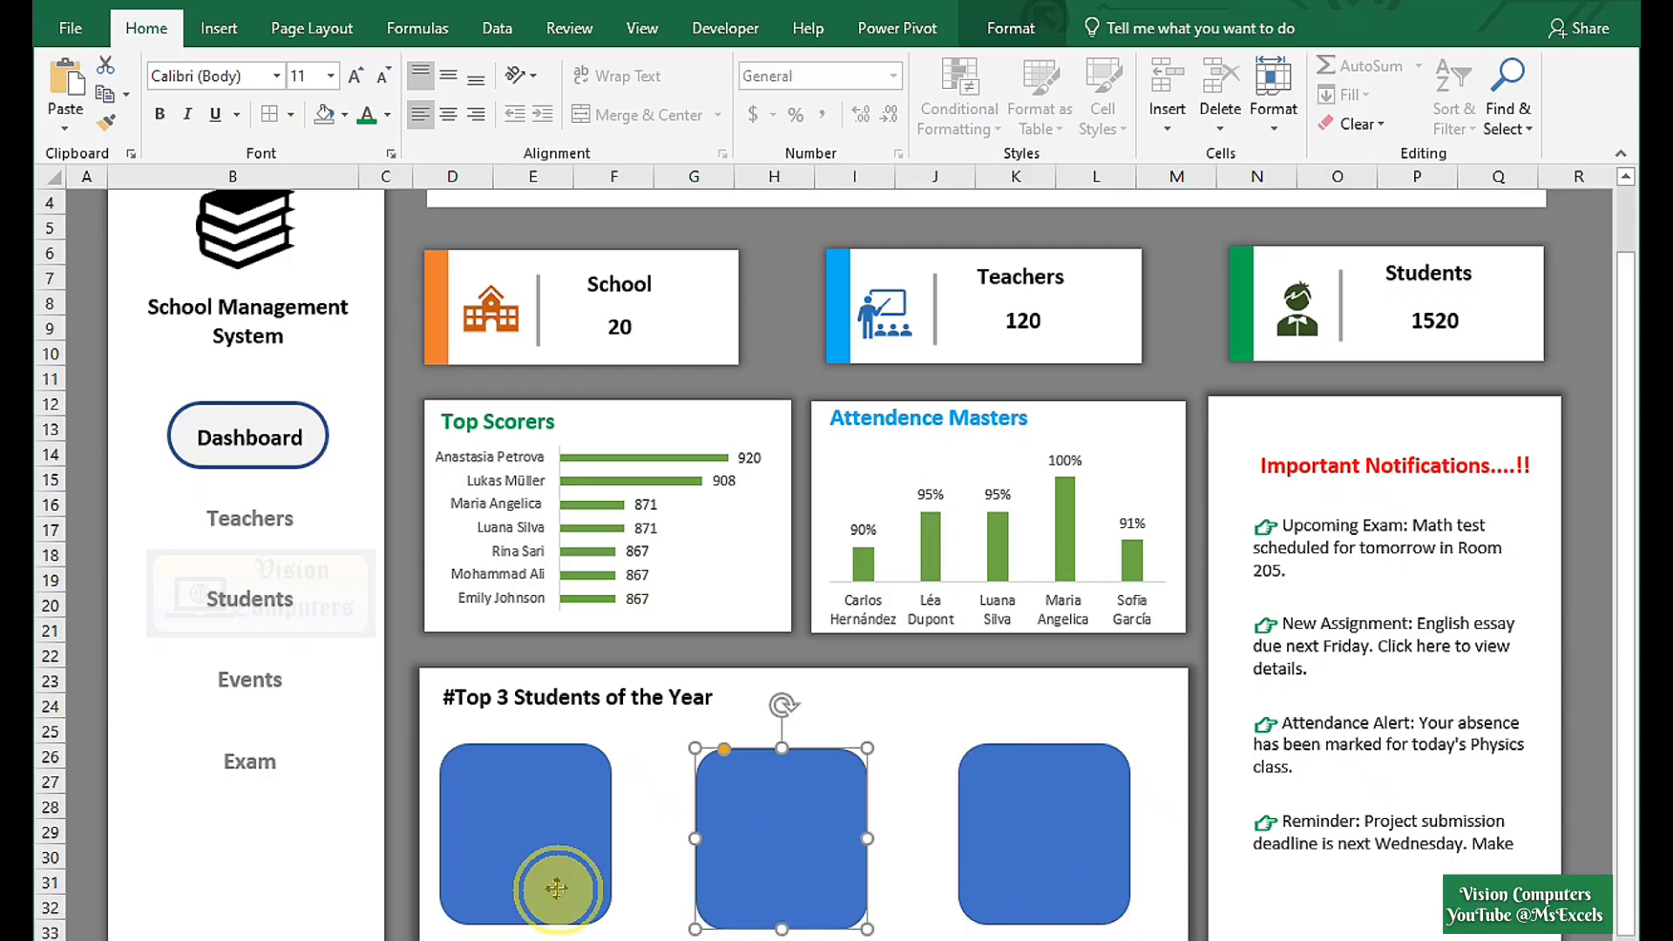
{"action": "left_click", "coordinate": [993, 866], "text": "ctrl"}
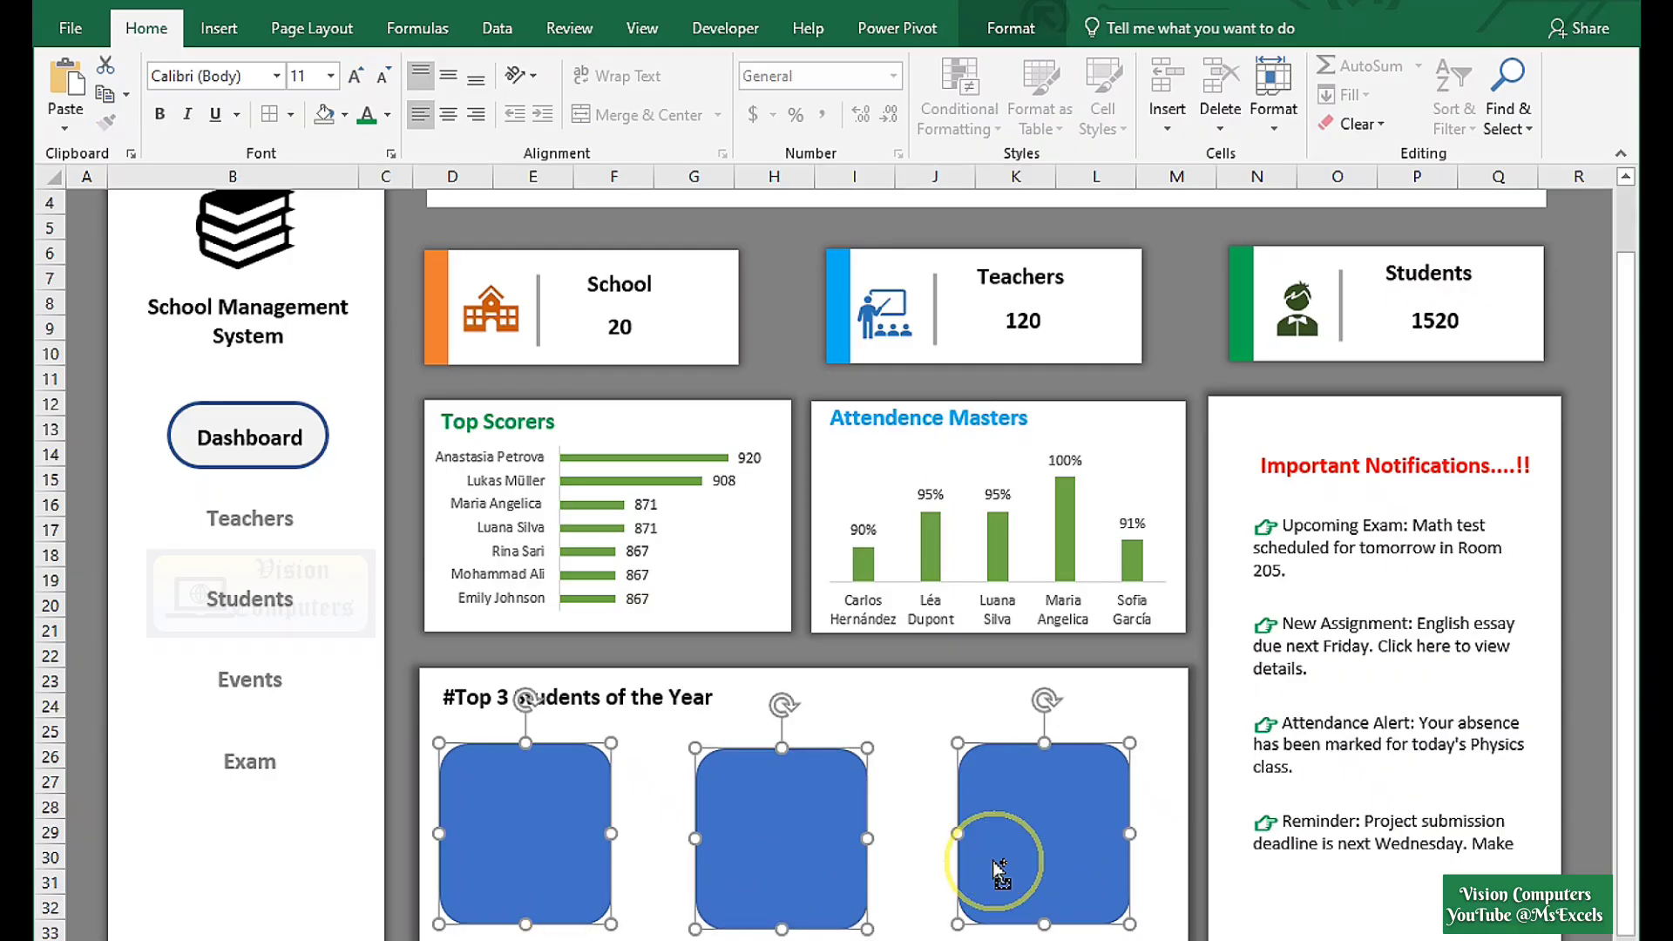
Align the three squares by their bottoms and distribute them horizontally.
{"action": "left_click", "coordinate": [1011, 27]}
{"action": "left_click", "coordinate": [1384, 67]}
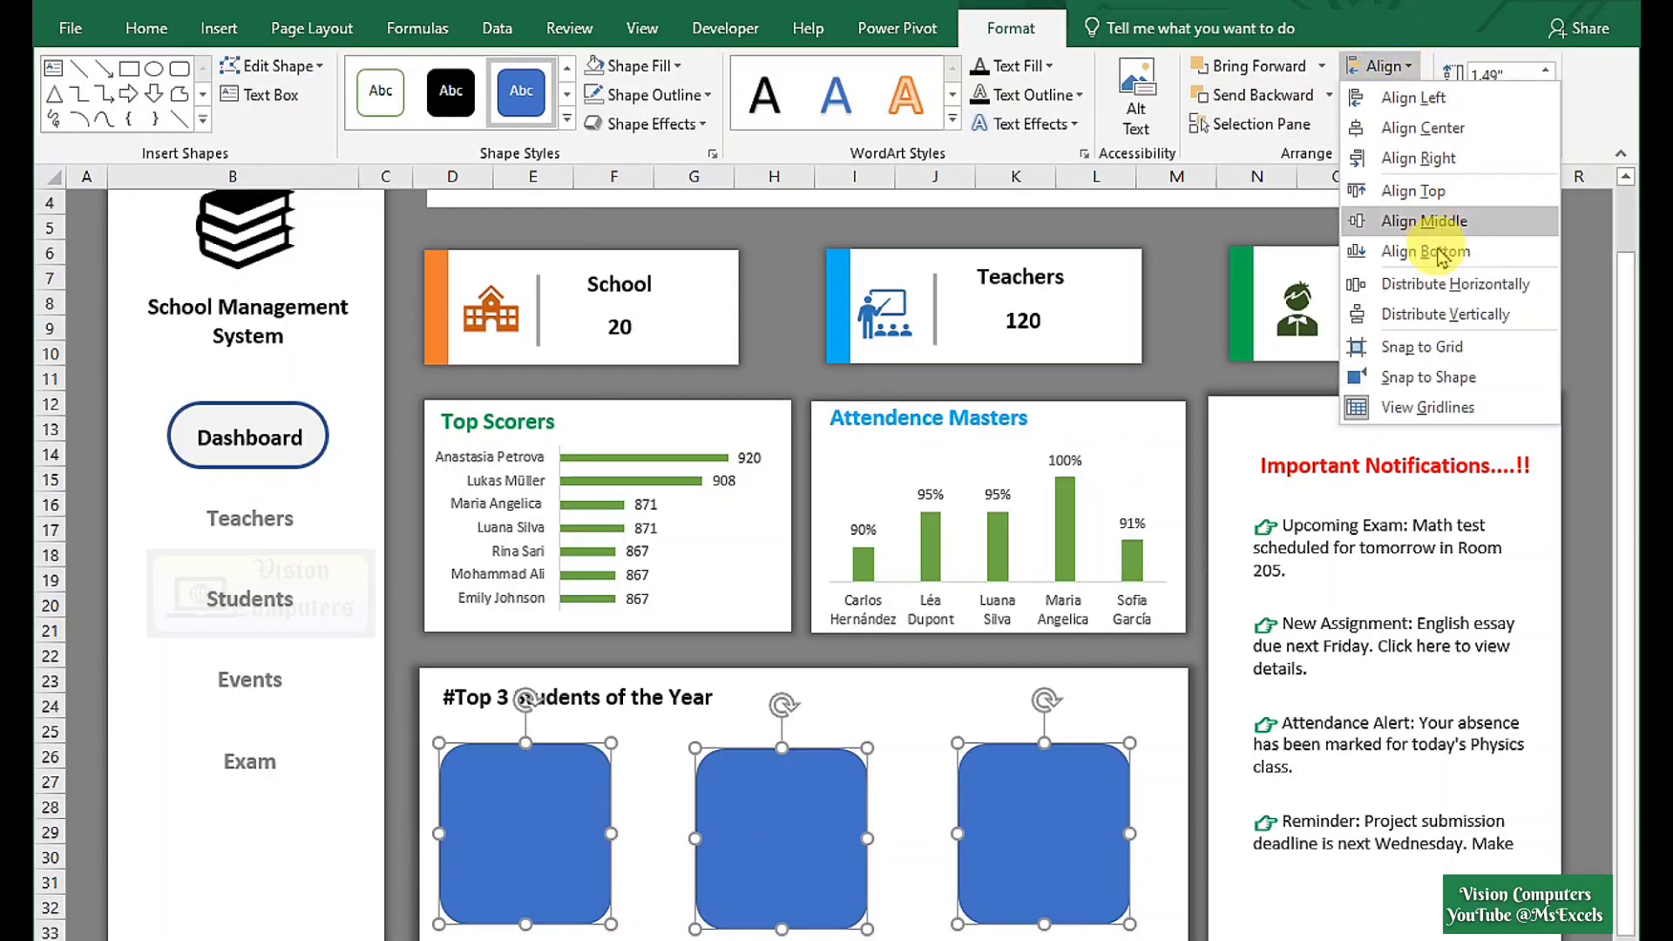
{"action": "left_click", "coordinate": [1445, 286]}
{"action": "left_click", "coordinate": [1384, 66]}
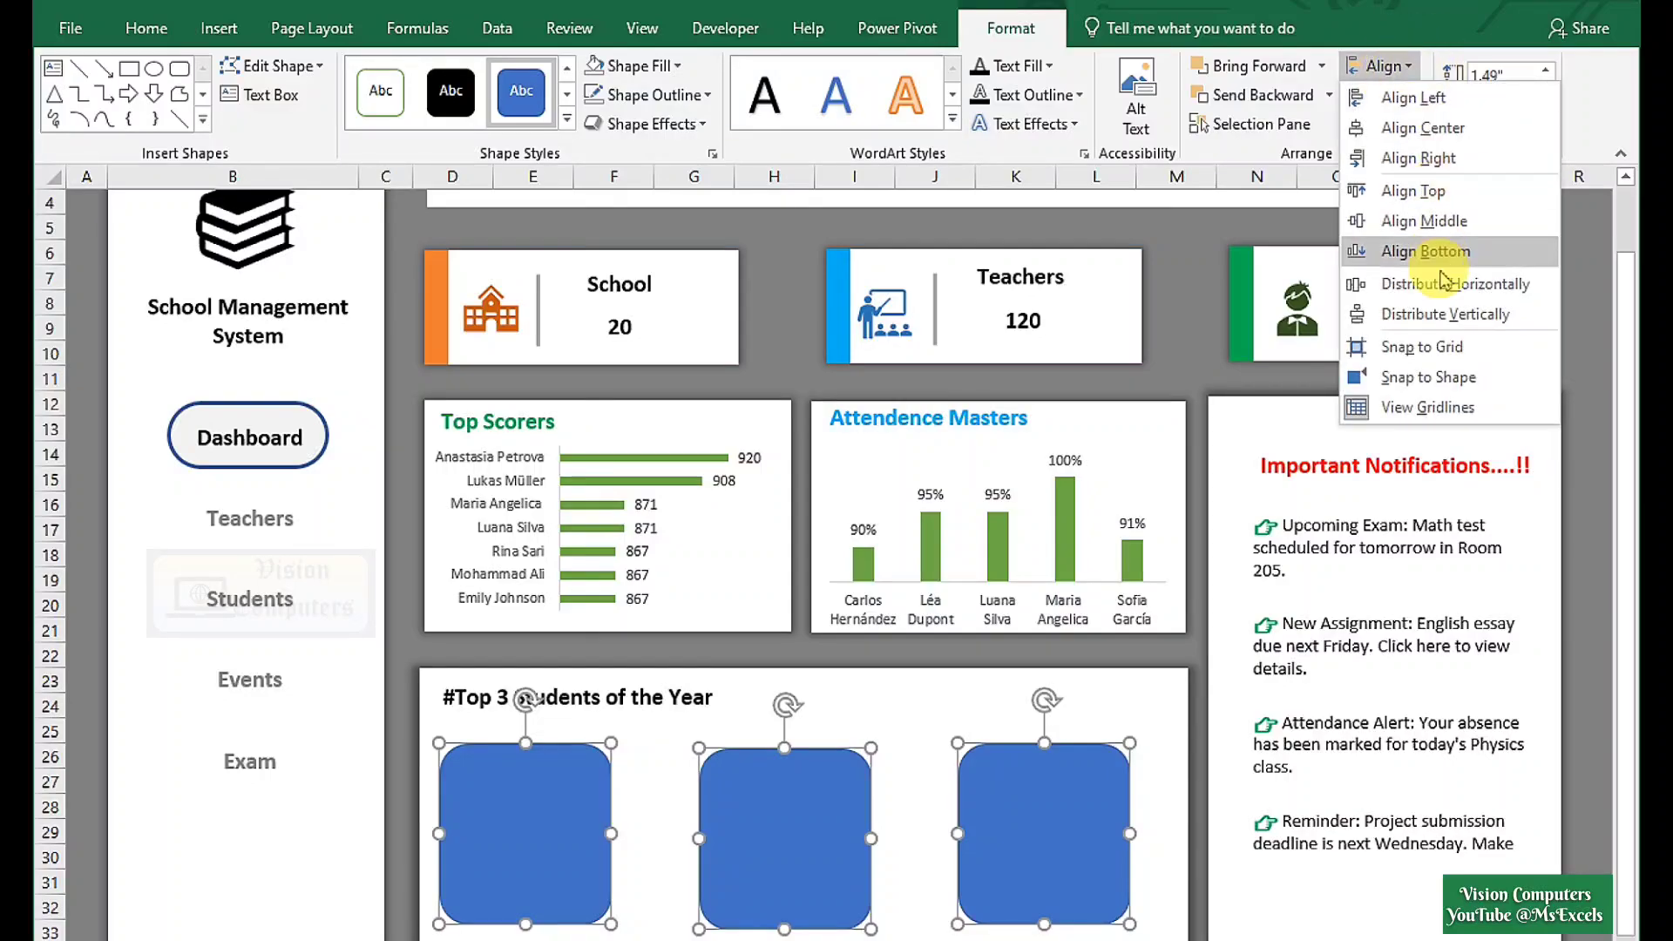
{"action": "left_click", "coordinate": [1433, 280]}
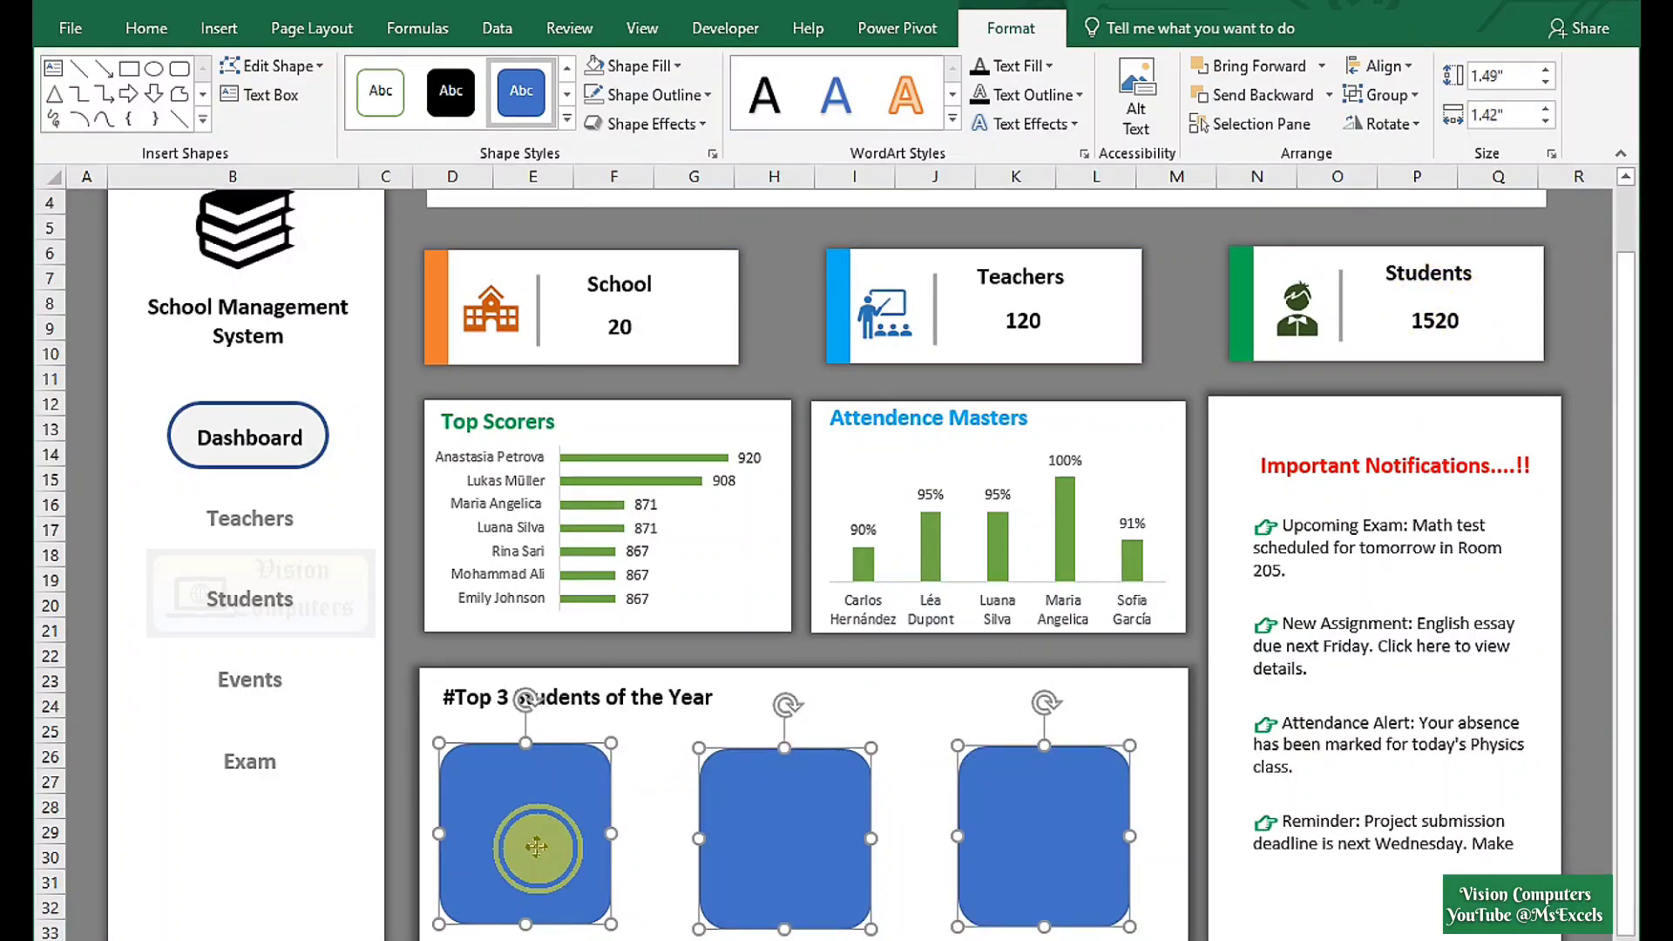
{"action": "left_click", "coordinate": [647, 880]}
{"action": "left_click", "coordinate": [571, 859]}
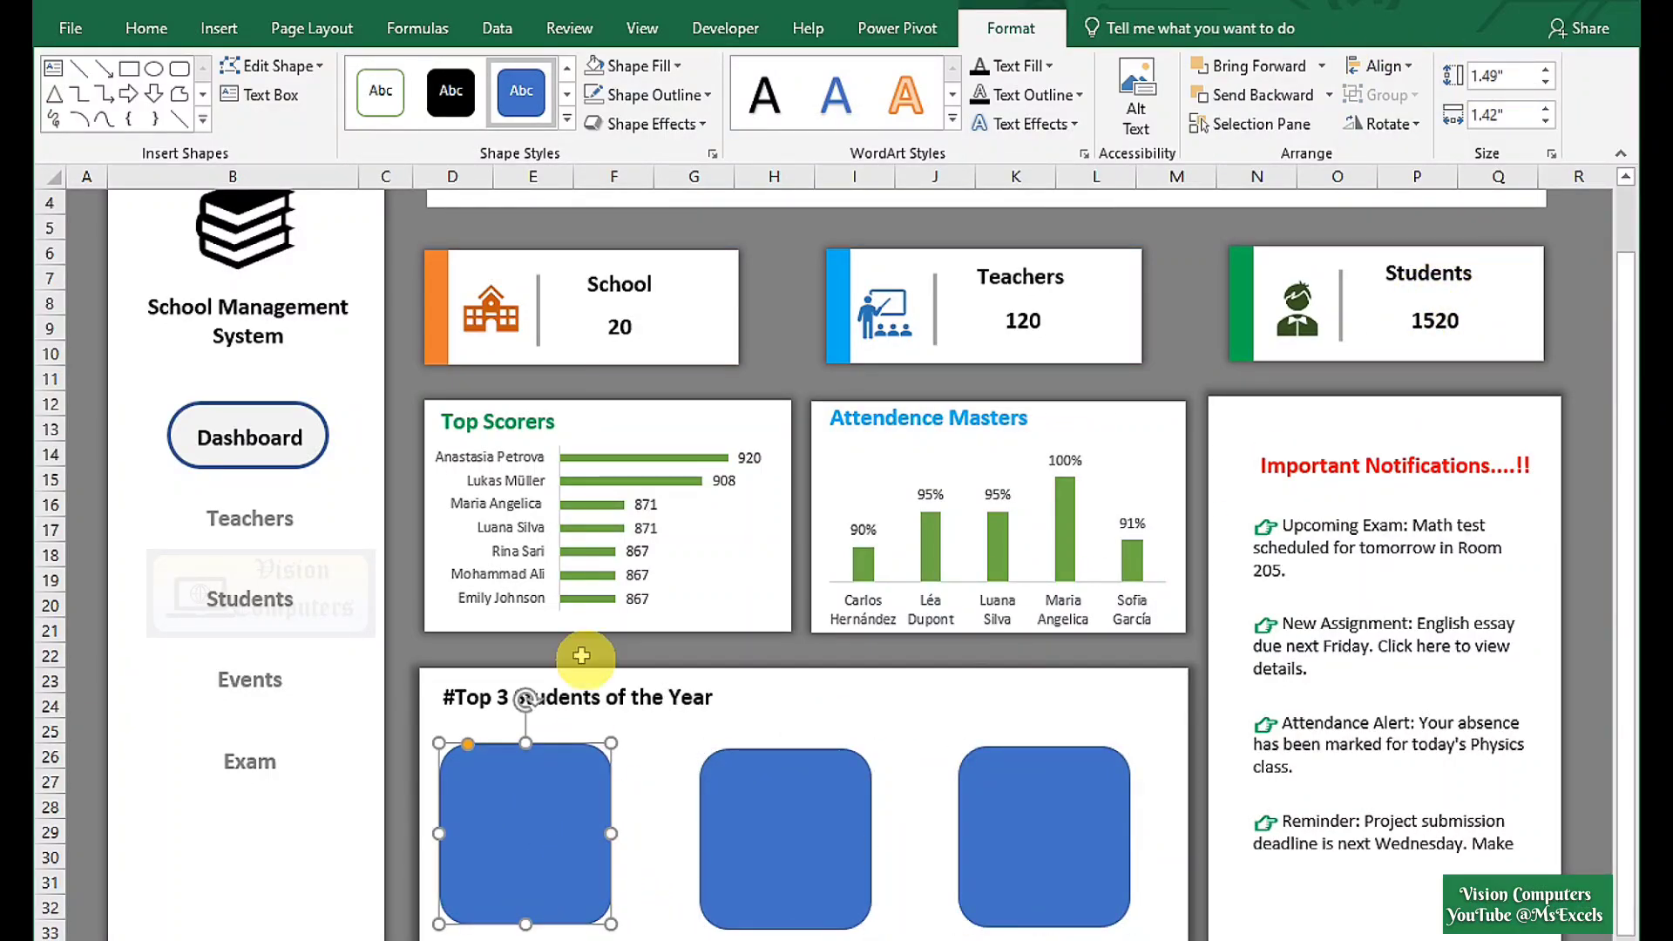
Fill the first rounded square with a student photo from a file.
{"action": "left_click", "coordinate": [643, 70]}
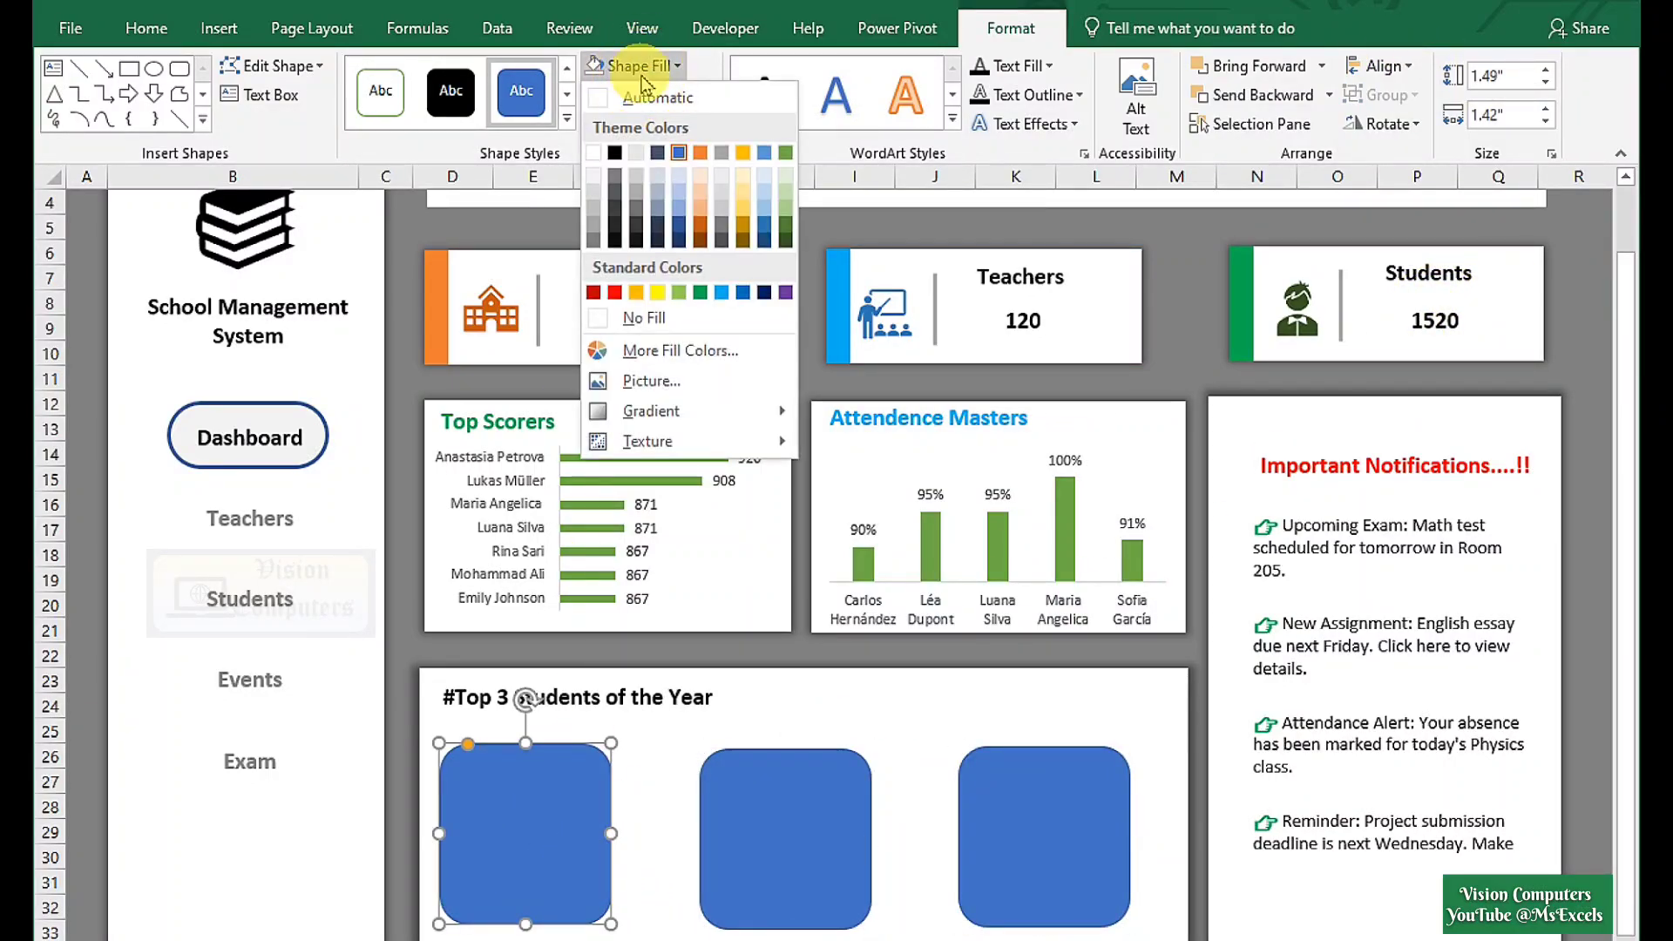
{"action": "left_click", "coordinate": [621, 382]}
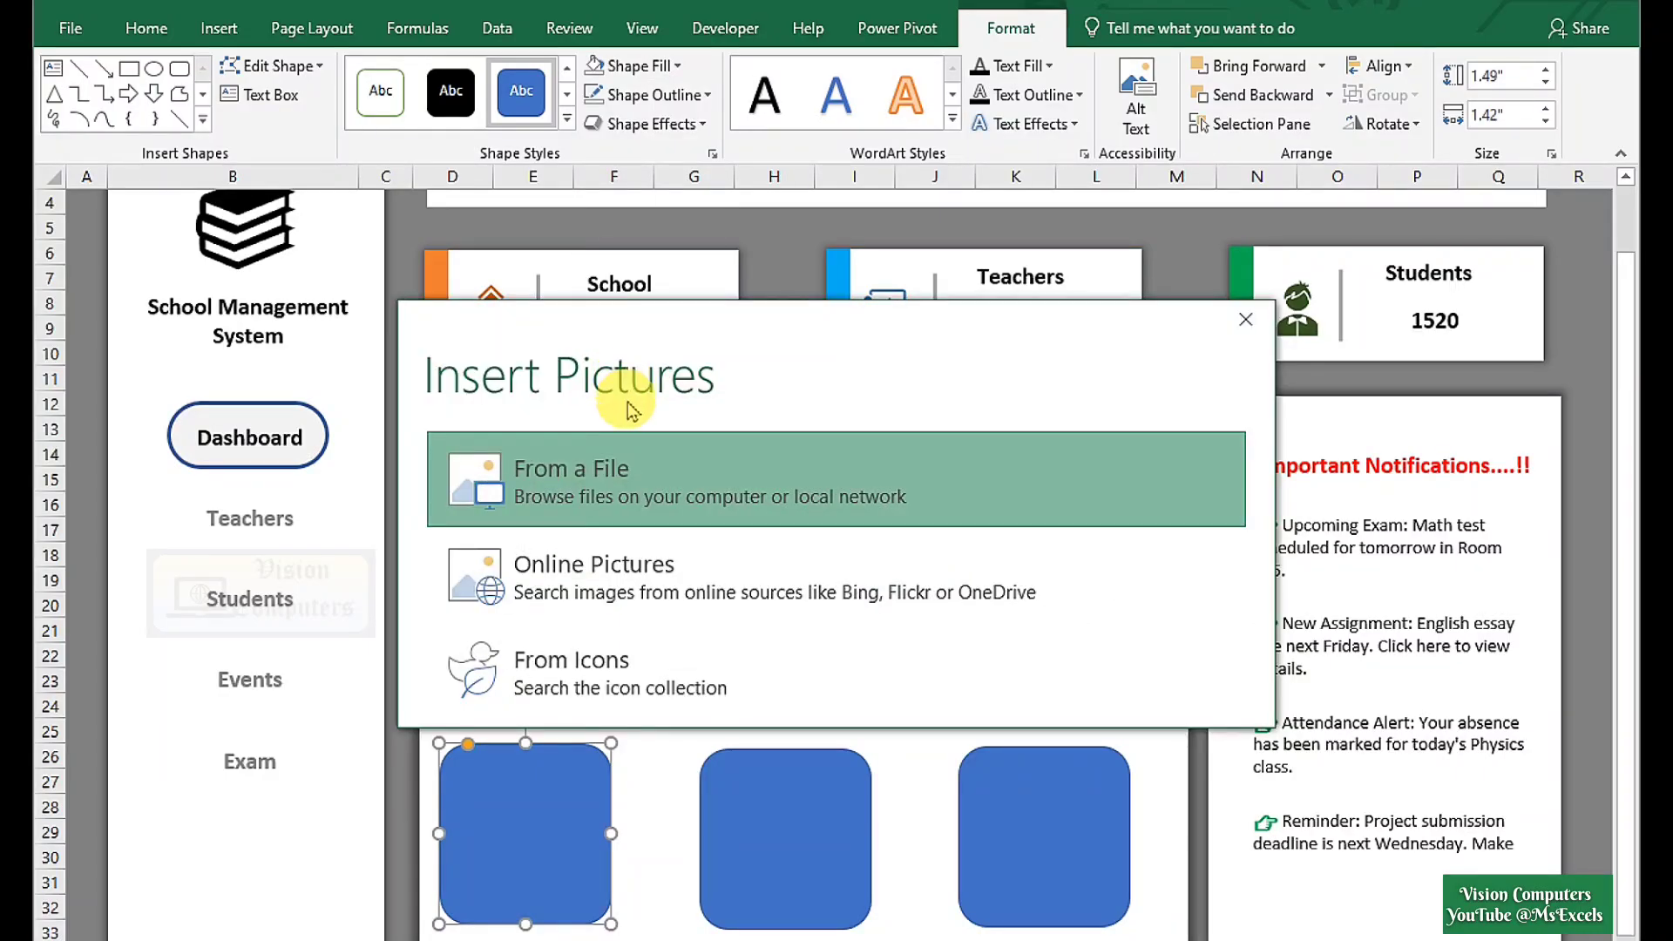
{"action": "left_click", "coordinate": [613, 452]}
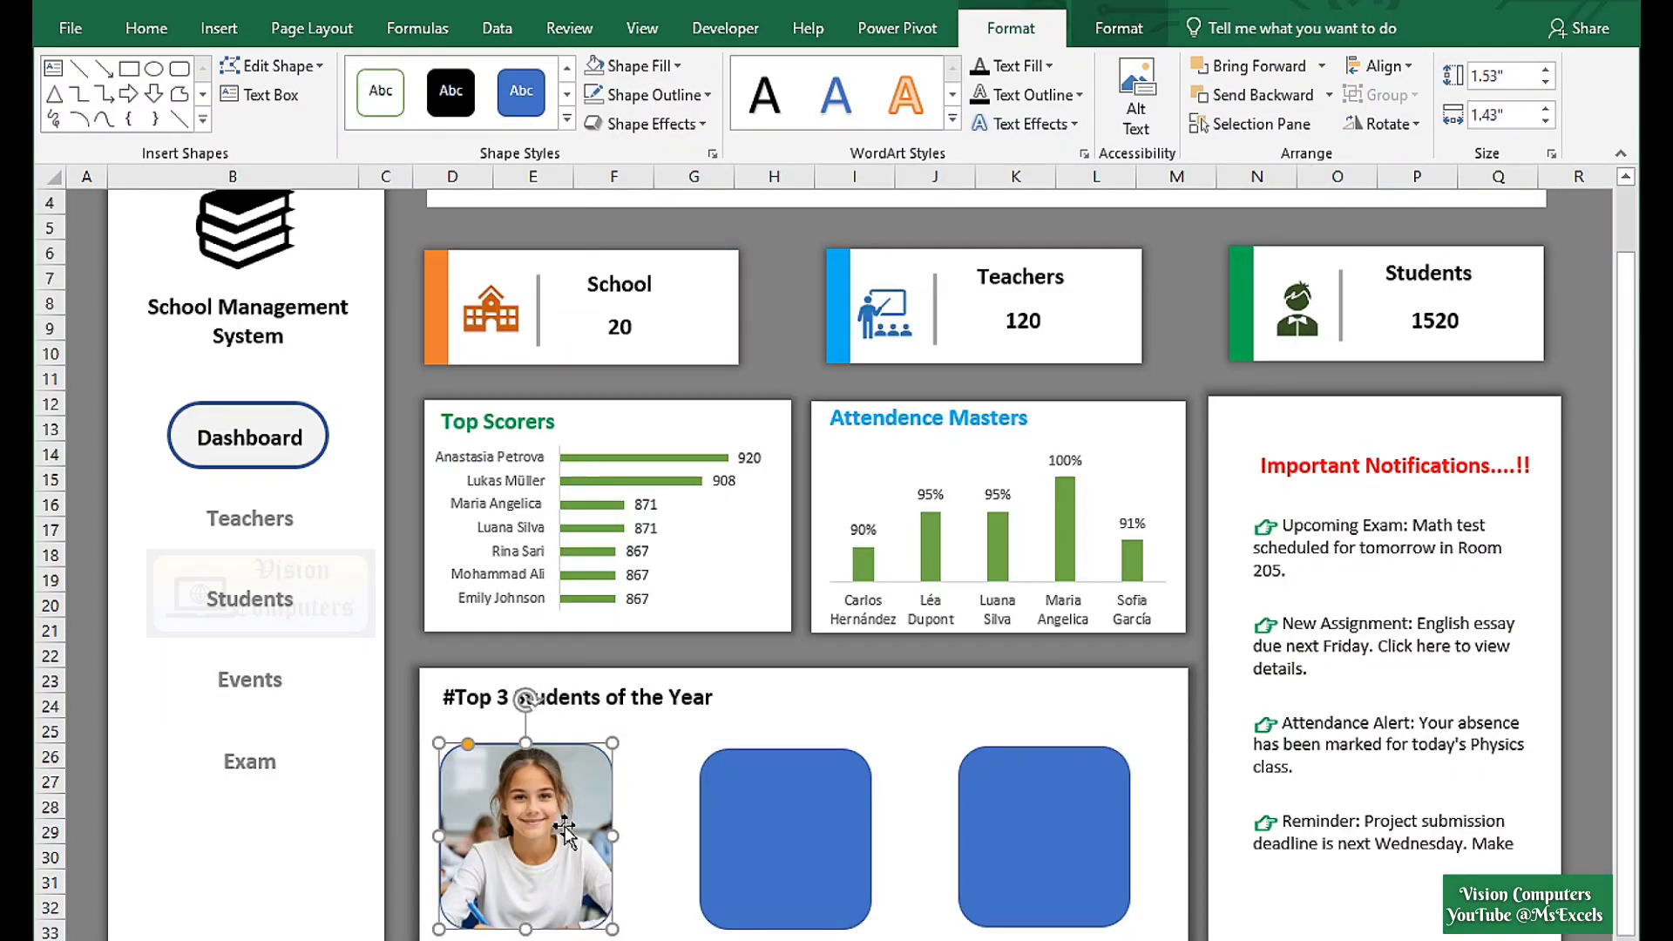
Give the second and third squares student photos, then select all three photos.
{"action": "left_click", "coordinate": [742, 832]}
{"action": "left_click", "coordinate": [989, 879]}
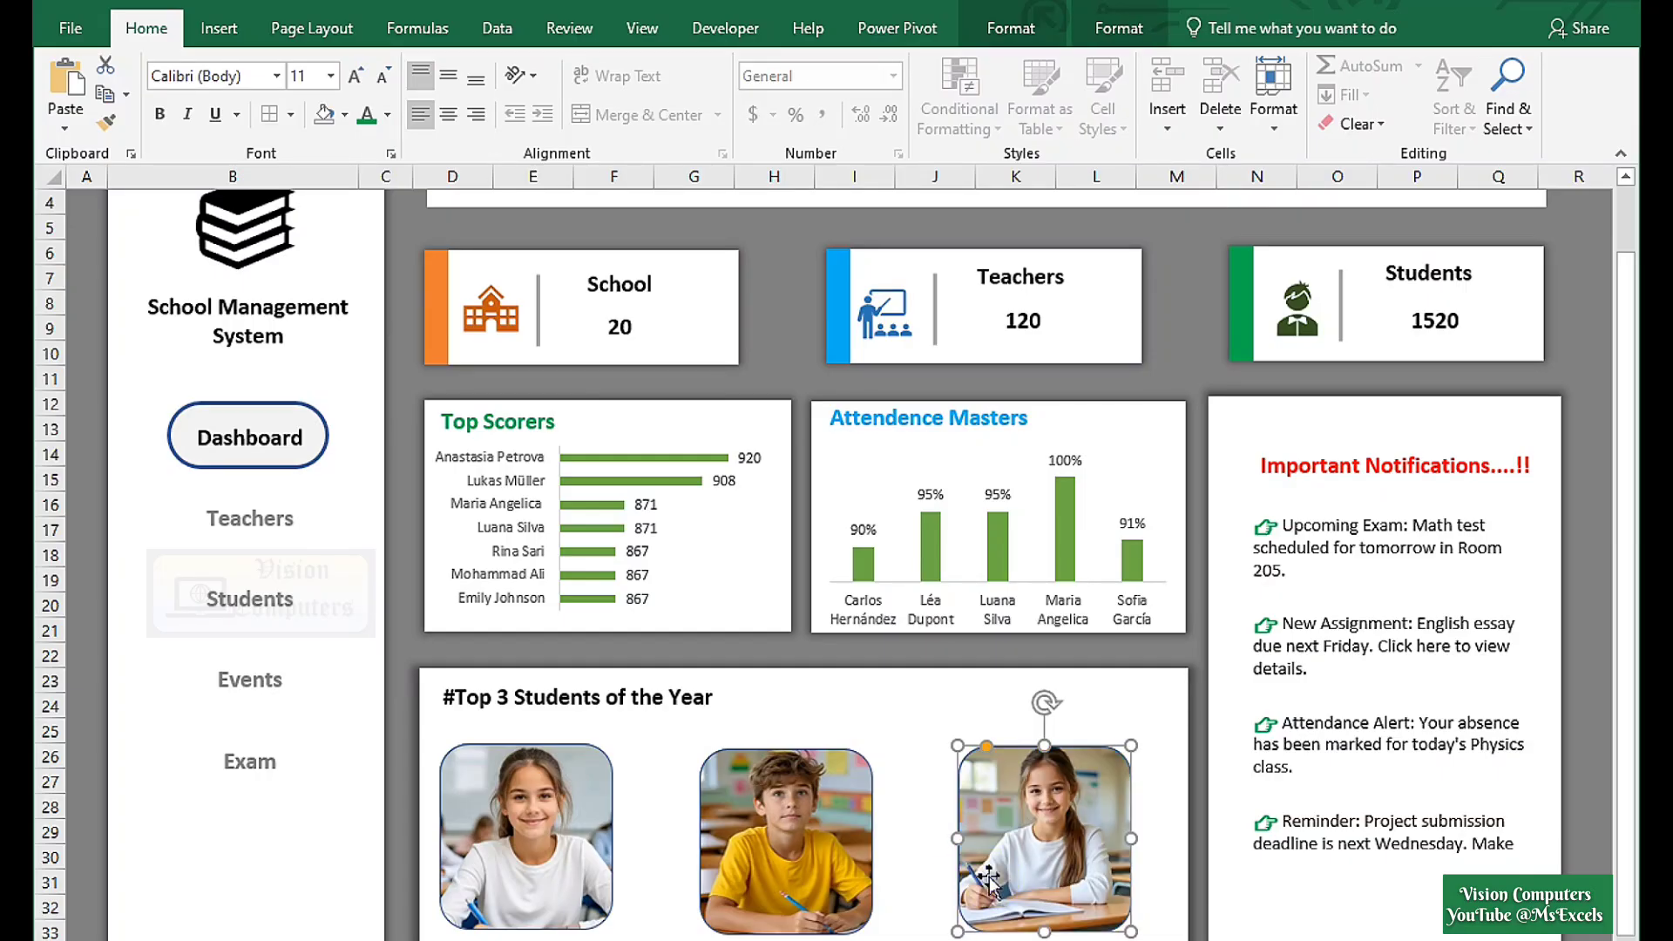
{"action": "left_click", "coordinate": [572, 849]}
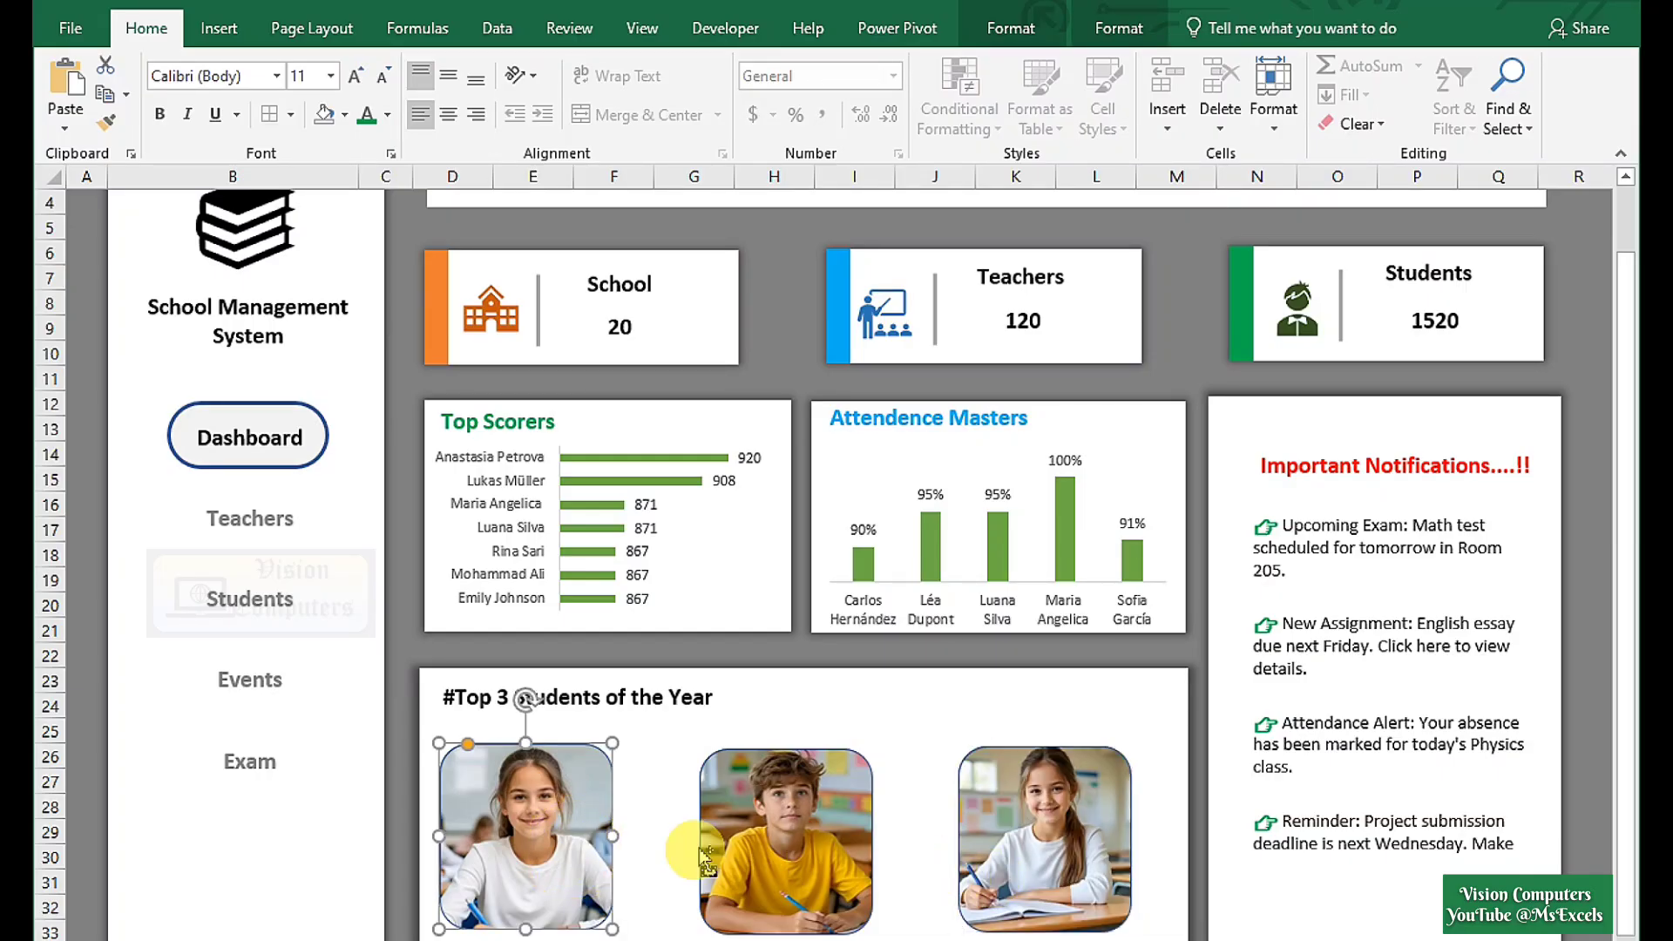
{"action": "left_click", "coordinate": [772, 848], "text": "ctrl"}
{"action": "left_click", "coordinate": [993, 850], "text": "ctrl"}
{"action": "left_click", "coordinate": [1202, 867]}
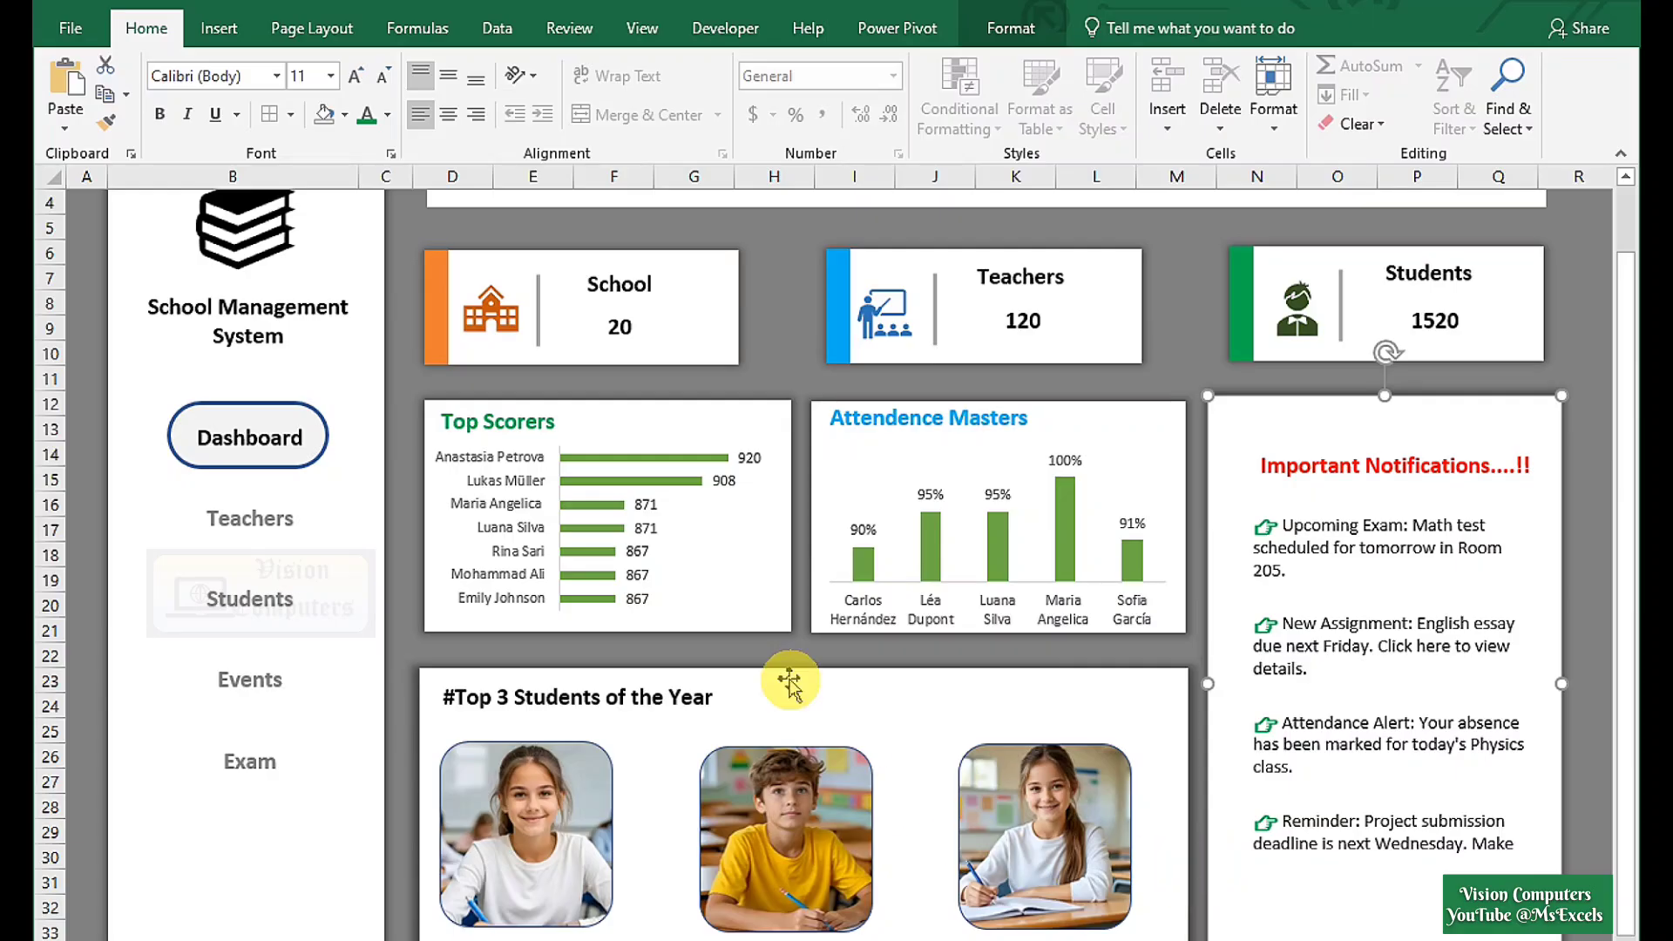
Draw a text box beneath the first student's photo for her name.
{"action": "left_click", "coordinate": [218, 28]}
{"action": "left_click", "coordinate": [301, 122]}
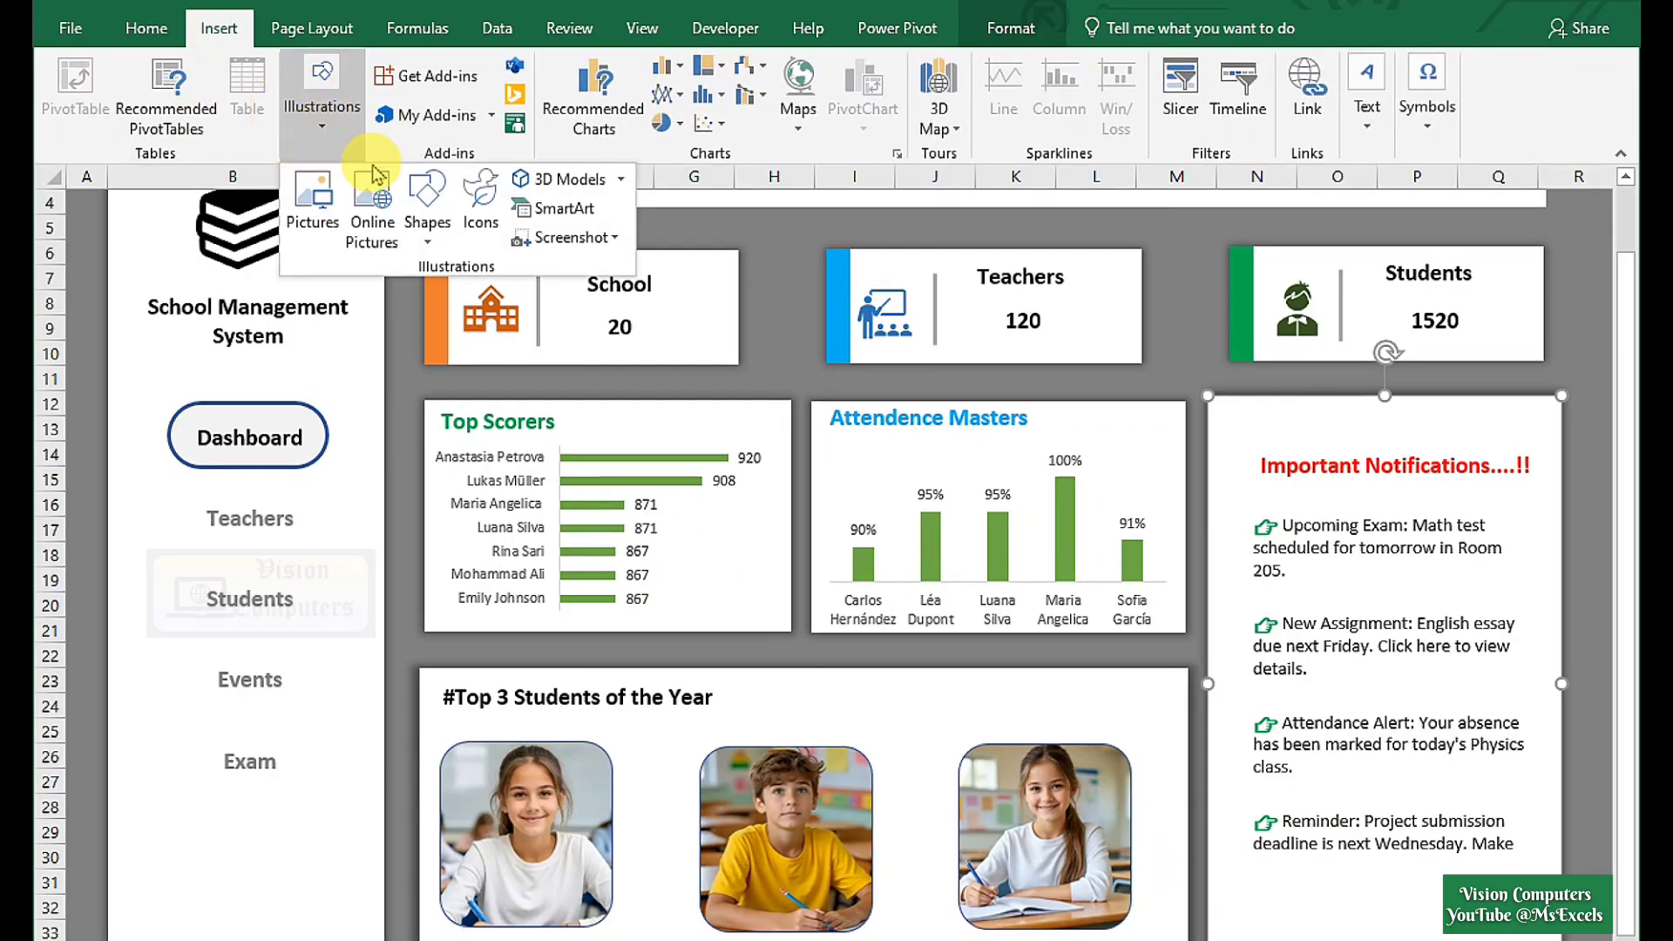
{"action": "left_click", "coordinate": [428, 222]}
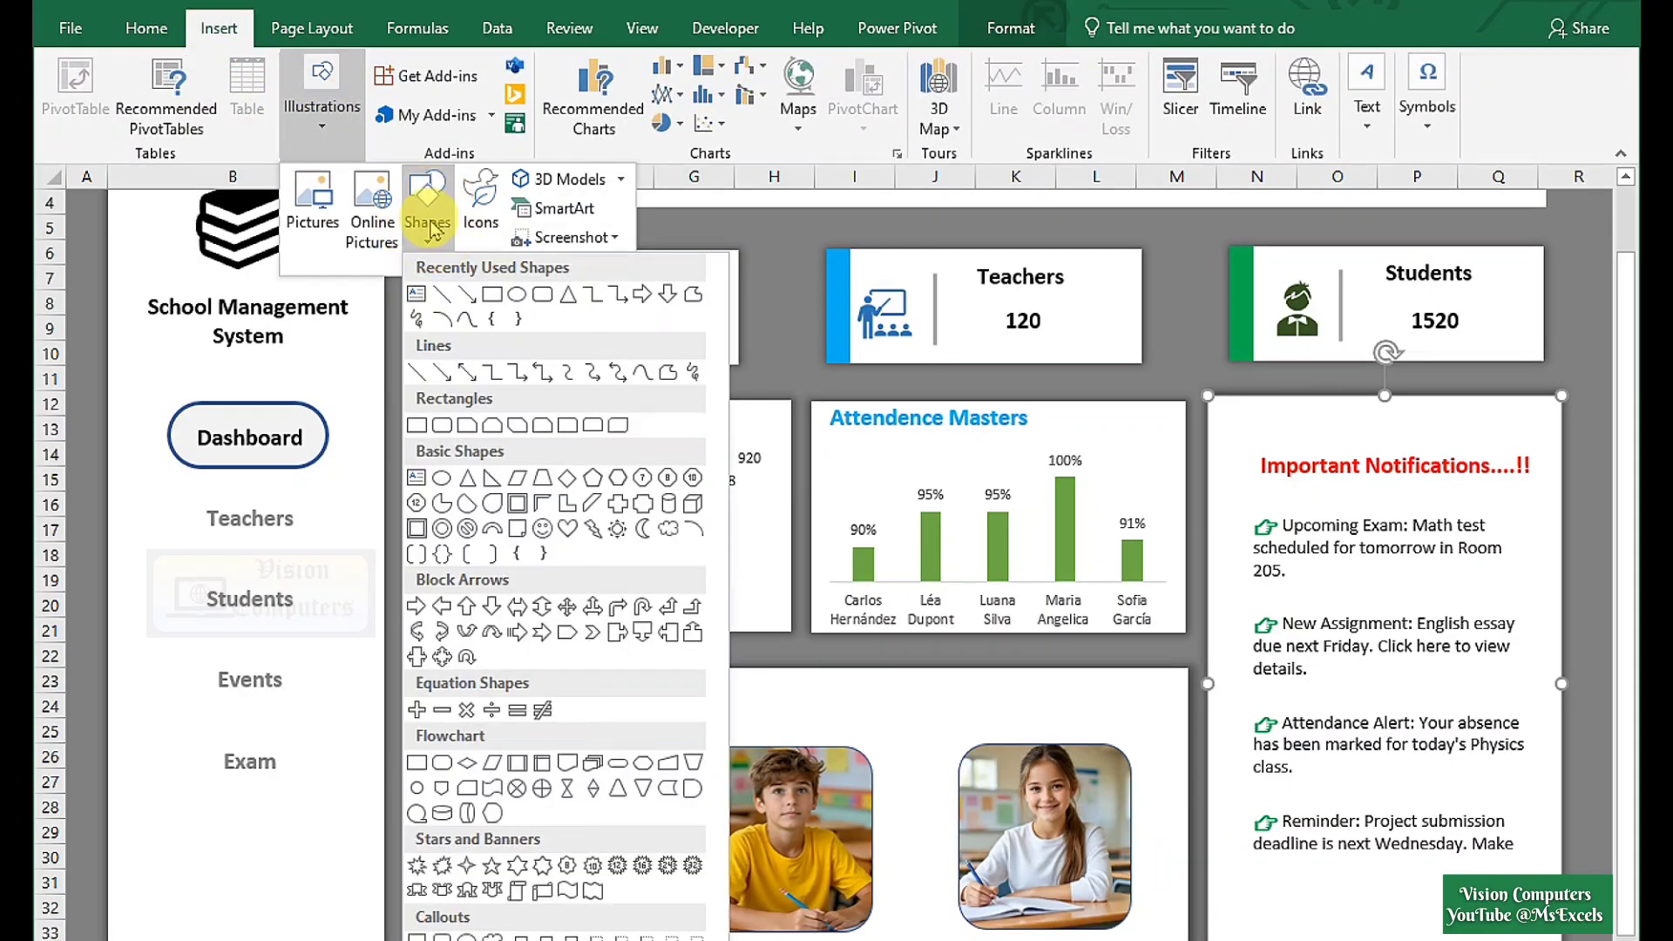
{"action": "left_click", "coordinate": [418, 300]}
{"action": "left_click_drag", "start_coordinate": [452, 830], "coordinate": [626, 849]}
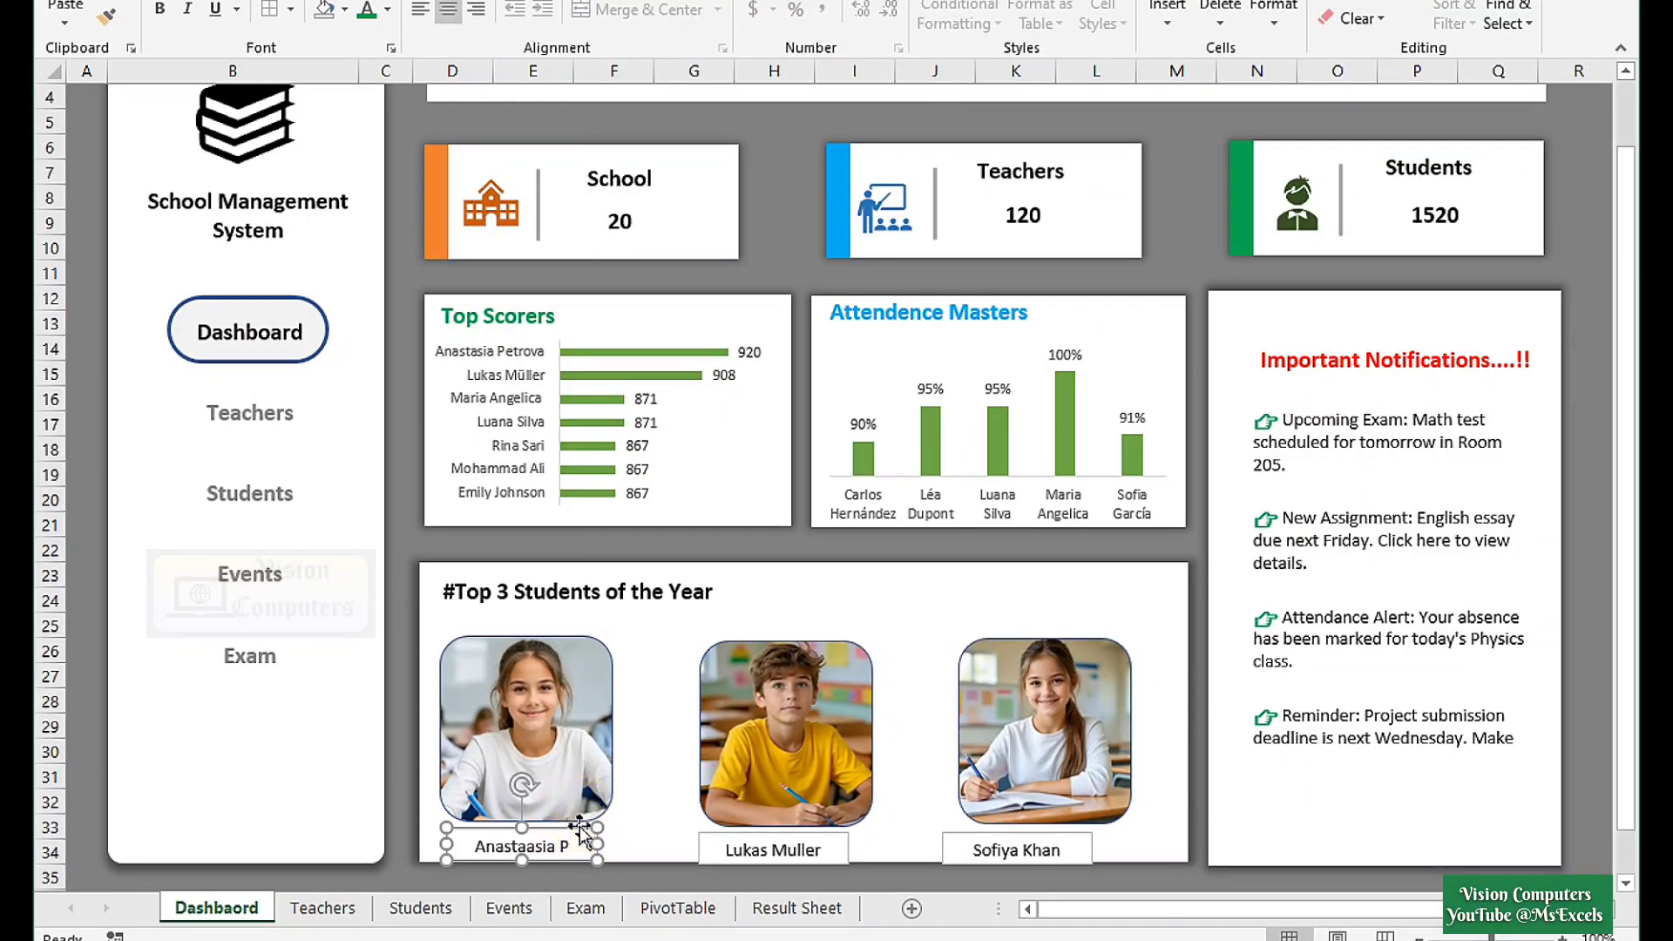
Select all three photos and their name boxes and nudge them up together.
{"action": "left_click", "coordinate": [582, 784], "text": "ctrl"}
{"action": "left_click", "coordinate": [762, 765], "text": "ctrl"}
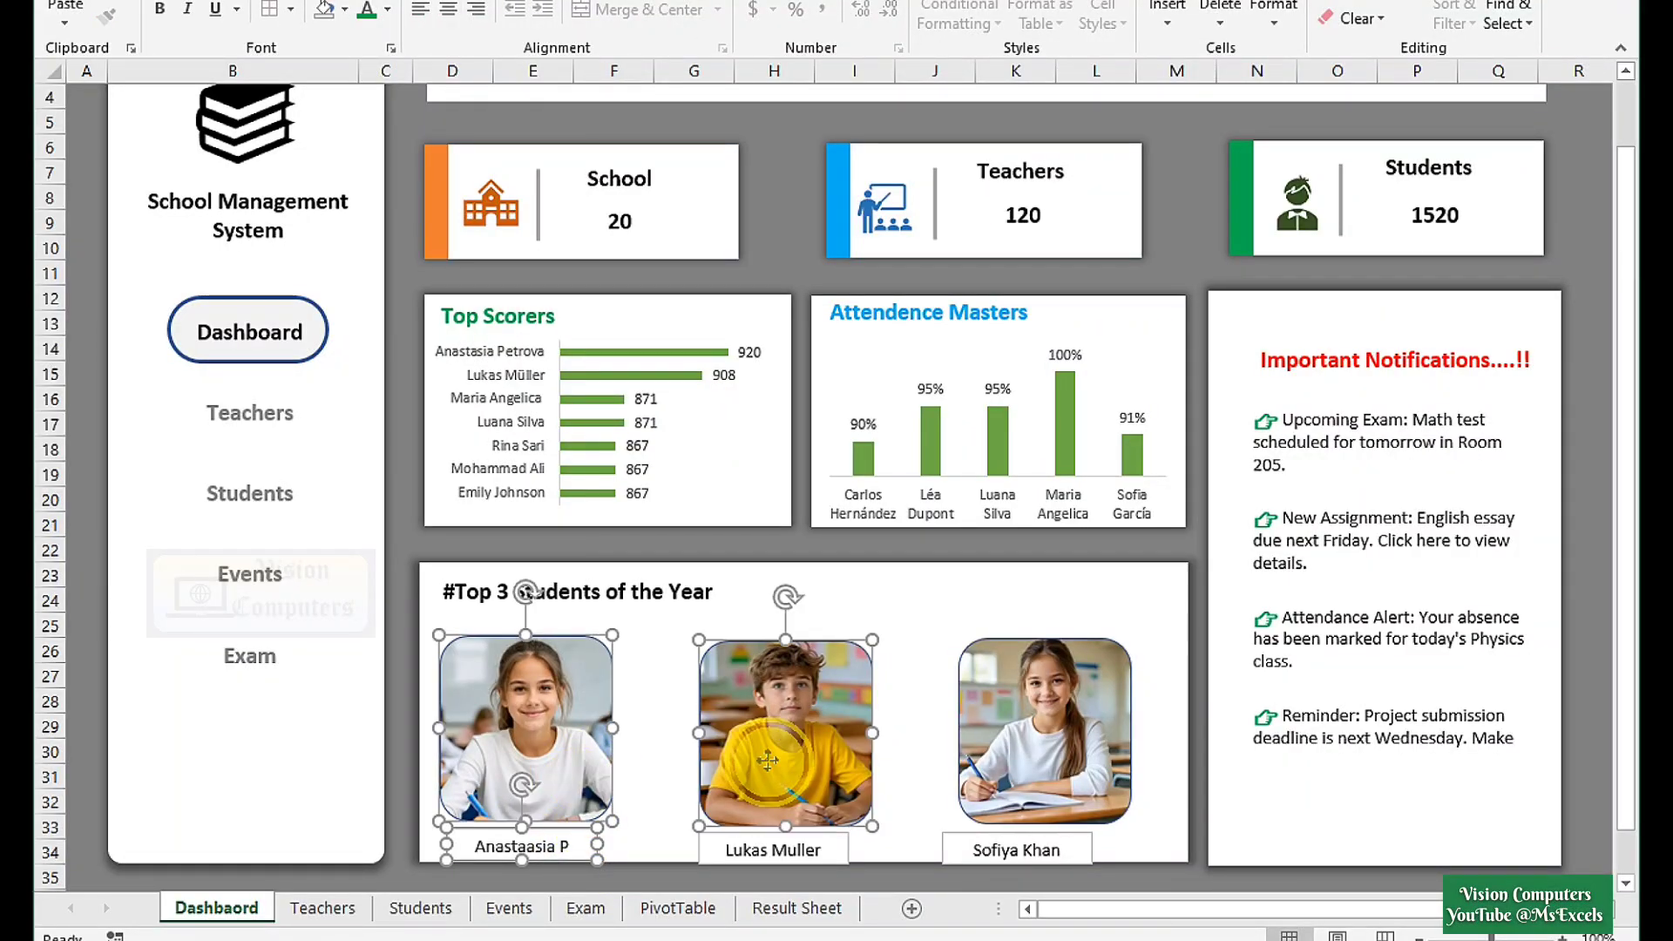
{"action": "left_click", "coordinate": [796, 844], "text": "ctrl"}
{"action": "left_click", "coordinate": [1035, 755], "text": "ctrl"}
{"action": "left_click", "coordinate": [1016, 850], "text": "ctrl"}
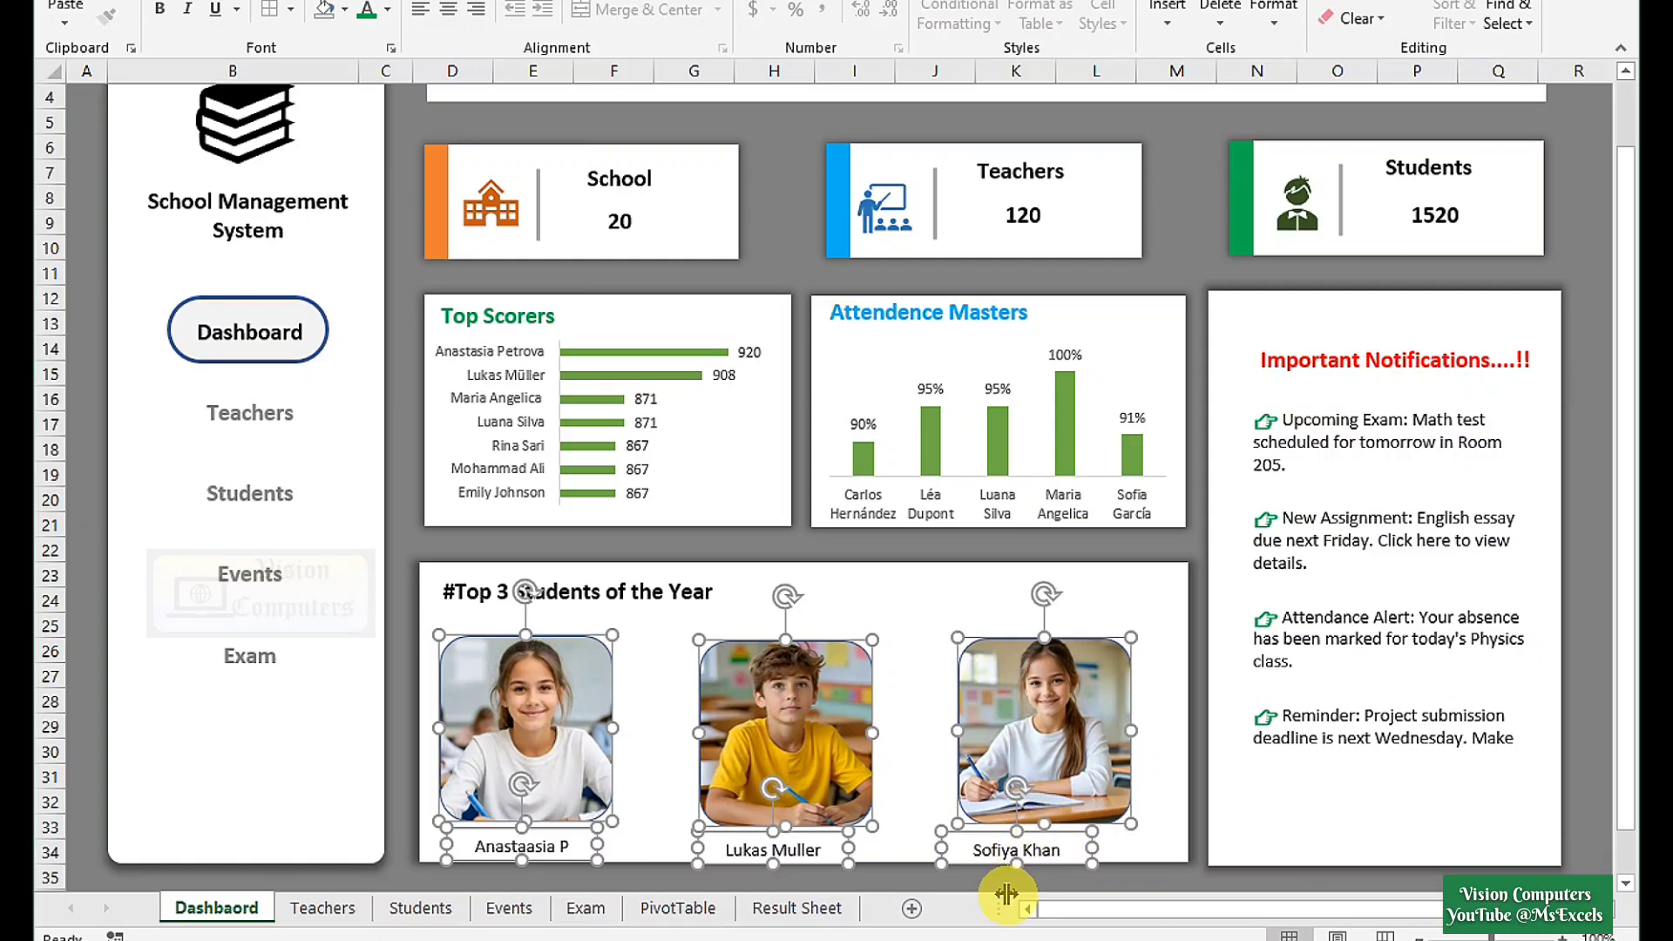
{"action": "key", "text": "Up"}
{"action": "key", "text": "Up"}
{"action": "key", "text": "Up"}
{"action": "key", "text": "Up"}
{"action": "key", "text": "Up"}
{"action": "key", "text": "Up"}
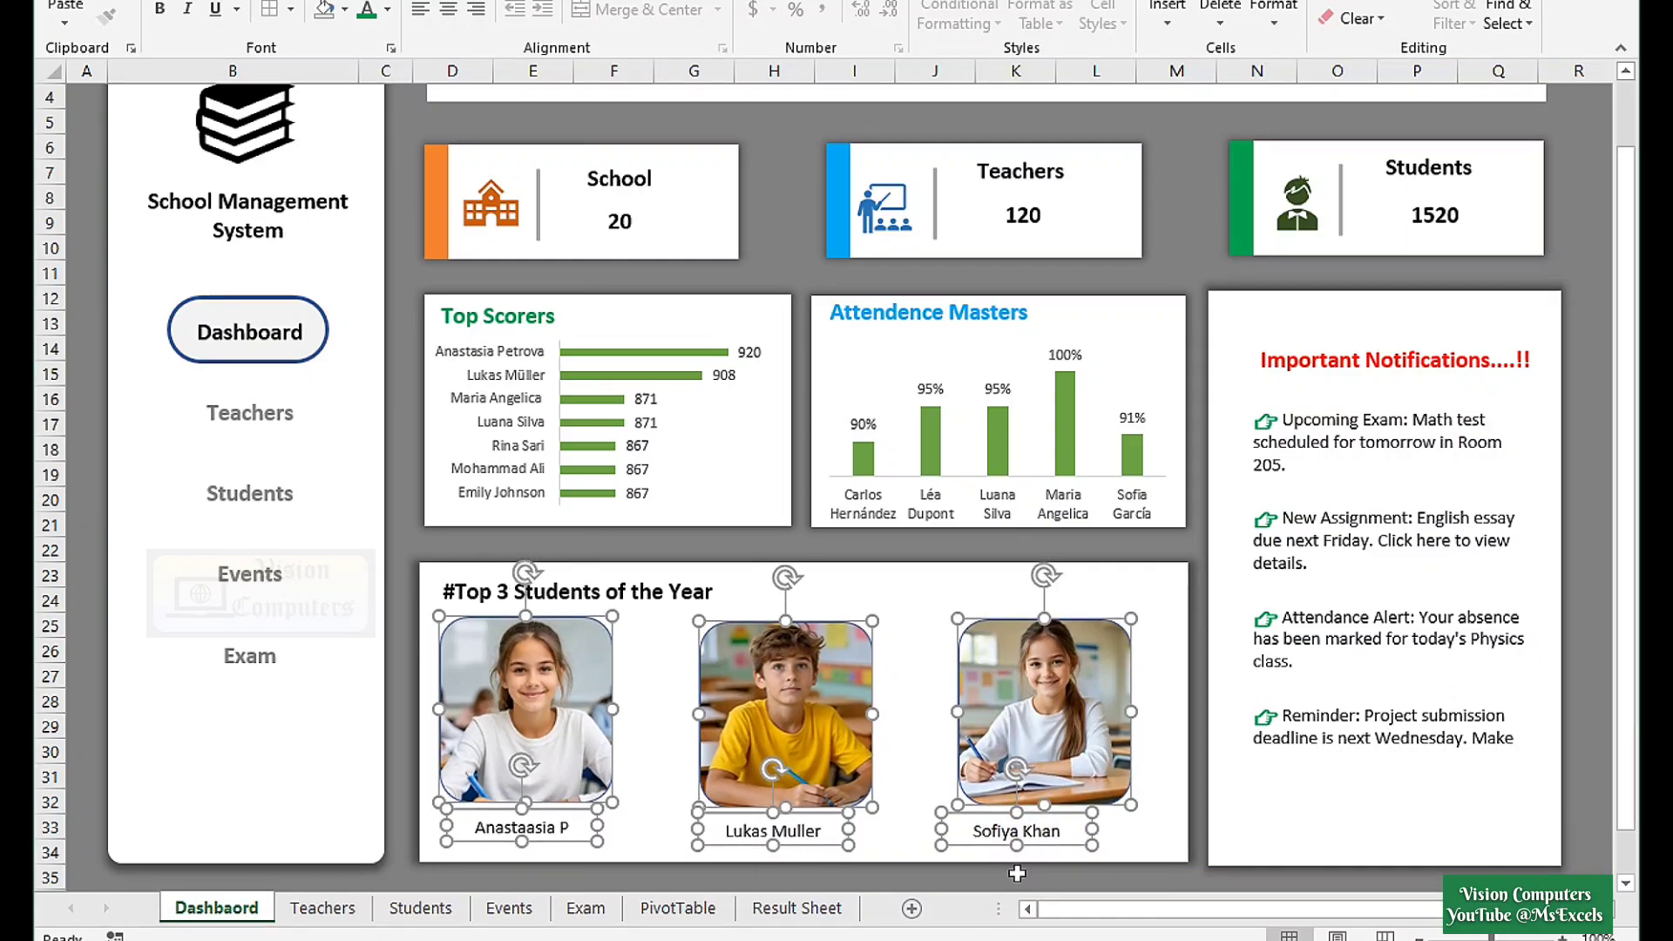
{"action": "left_click", "coordinate": [1078, 833]}
{"action": "left_click_drag", "start_coordinate": [1072, 837], "coordinate": [1099, 840]}
{"action": "left_click", "coordinate": [828, 842]}
{"action": "left_click_drag", "start_coordinate": [824, 841], "coordinate": [830, 842]}
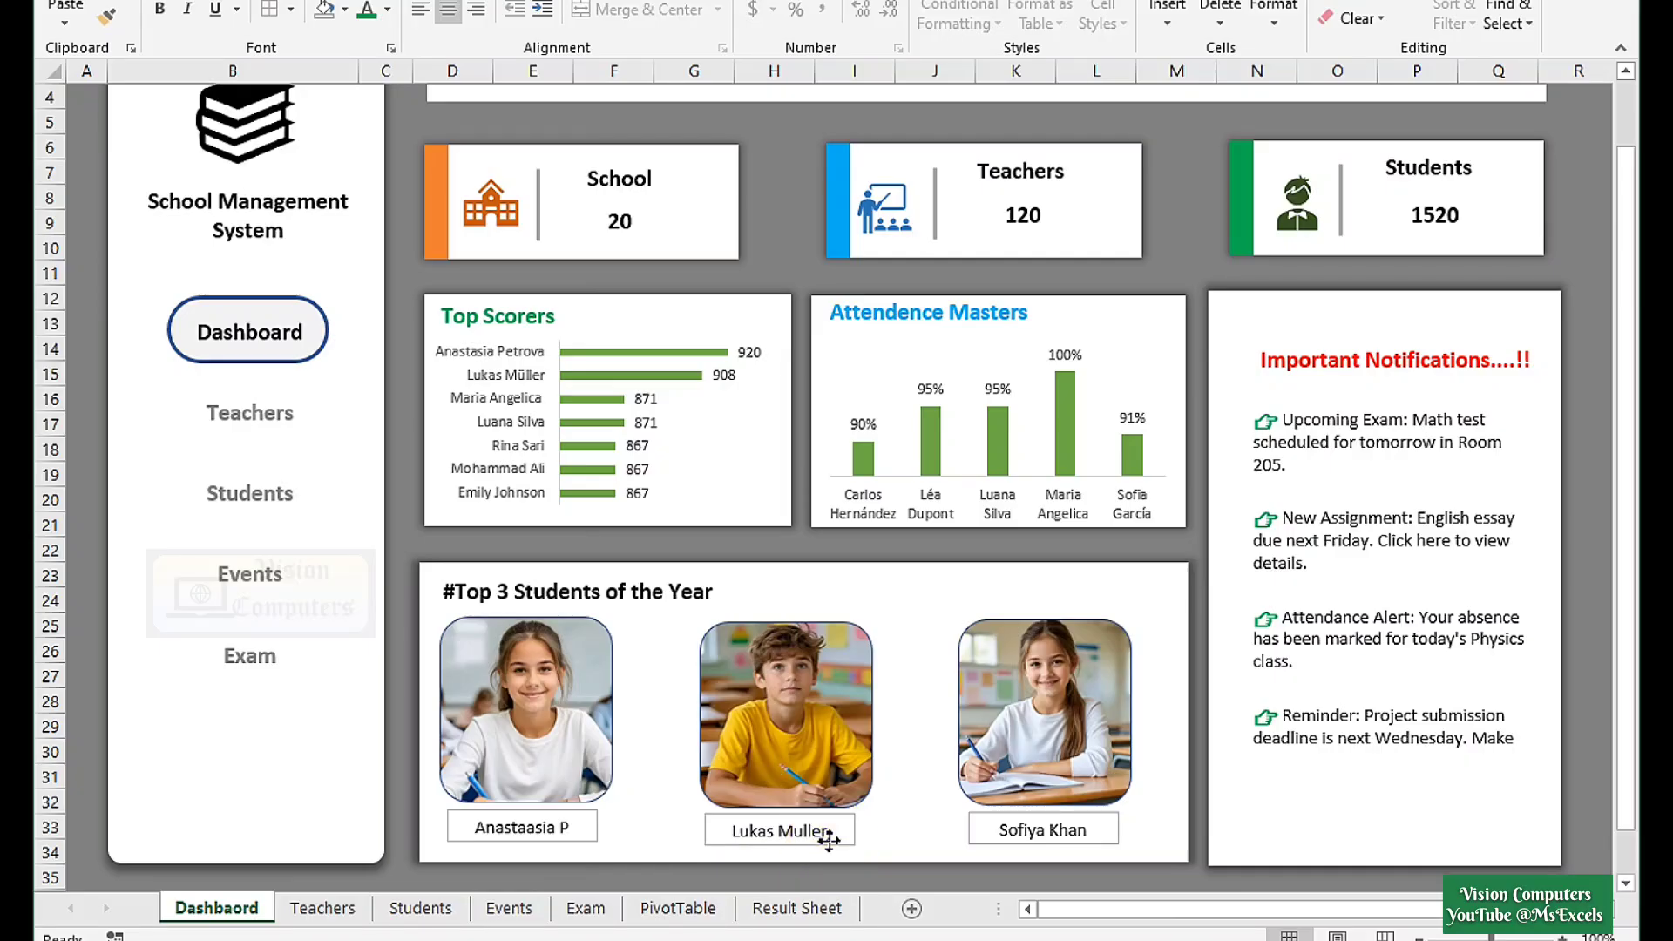
{"action": "left_click", "coordinate": [541, 830]}
{"action": "left_click_drag", "start_coordinate": [568, 842], "coordinate": [570, 843]}
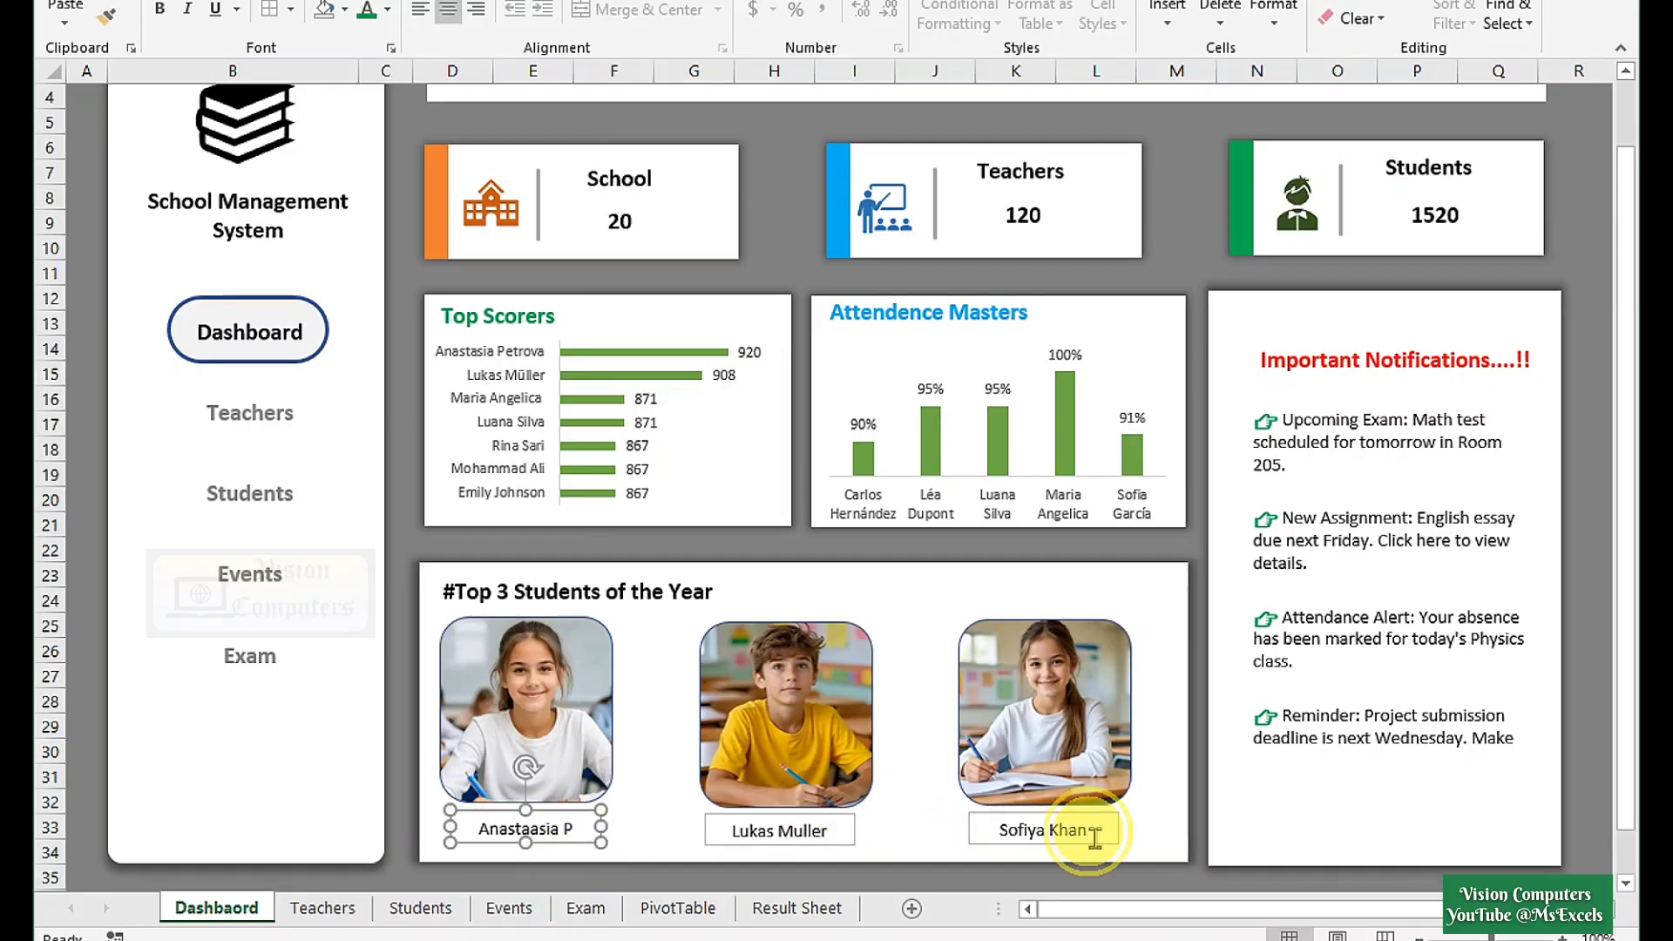
{"action": "scroll", "coordinate": [1114, 793], "scroll_direction": "up", "scroll_amount": 1}
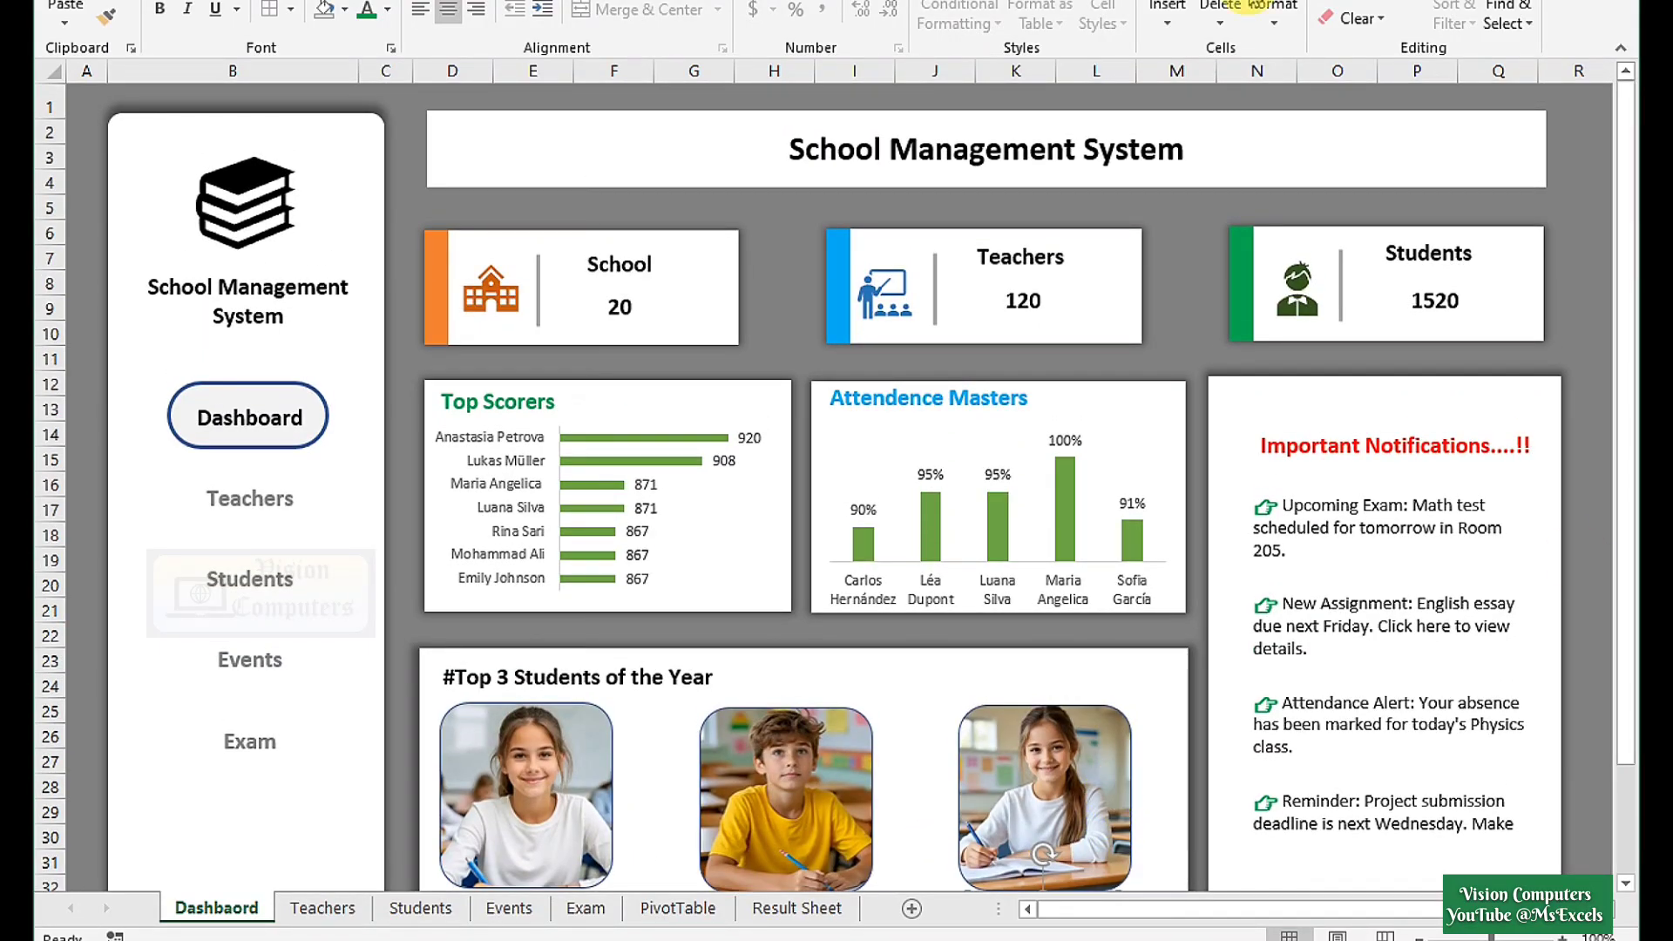
Paste the Top 21 Students list at cell D12 on the Students sheet.
{"action": "left_click", "coordinate": [875, 740]}
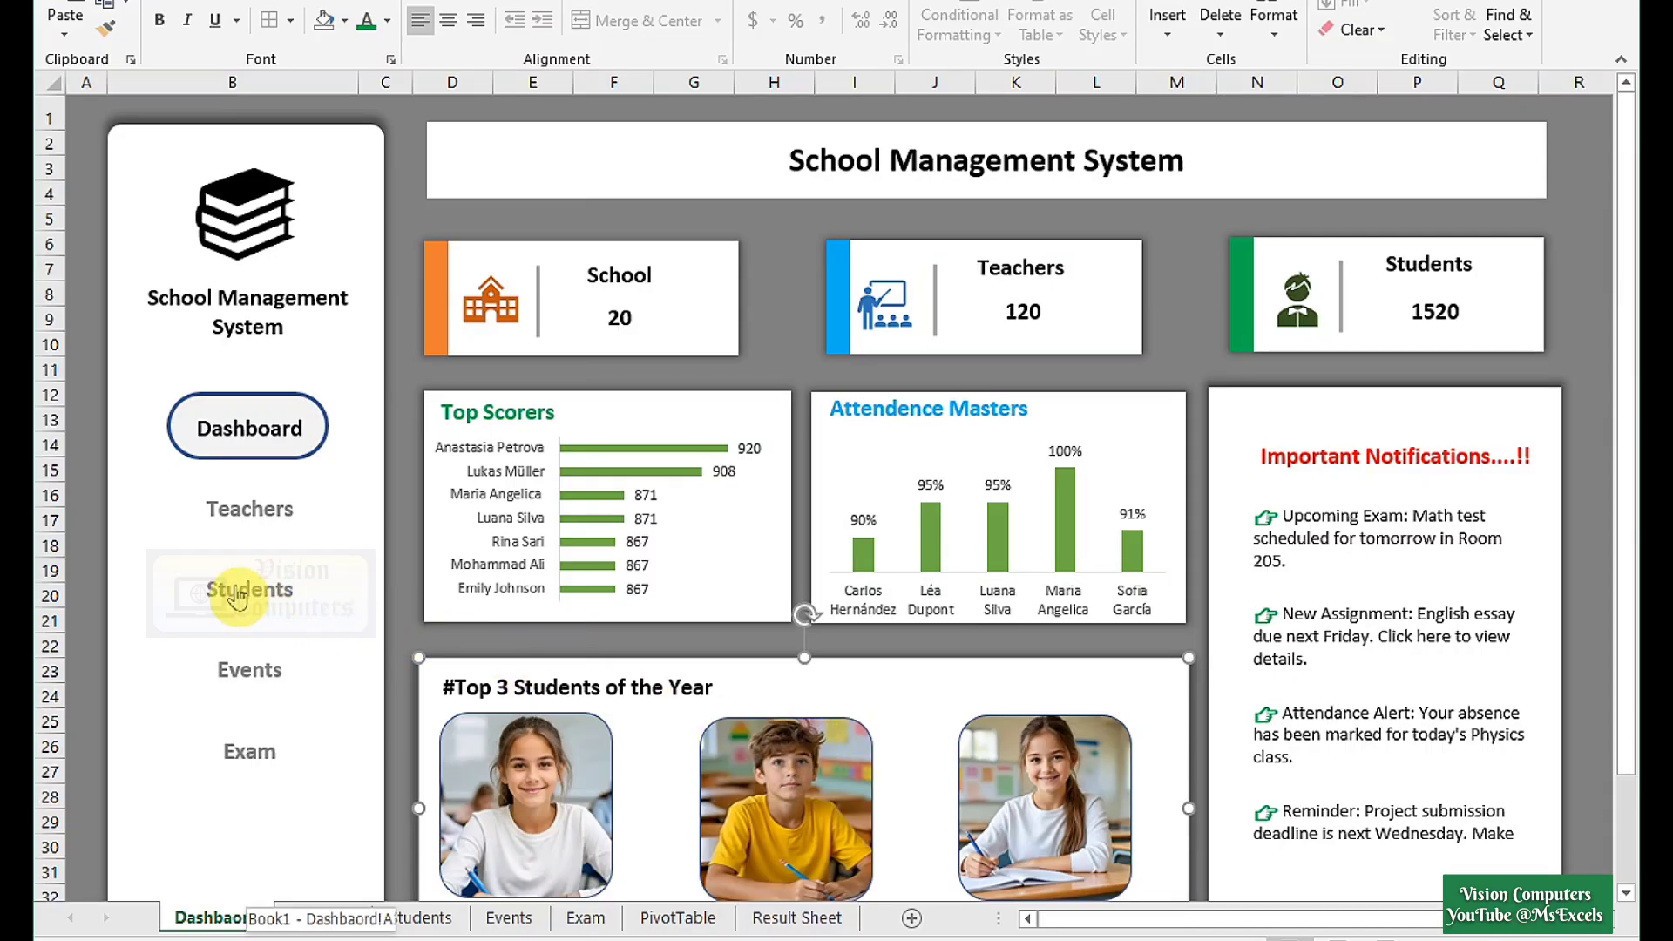
{"action": "left_click", "coordinate": [243, 593]}
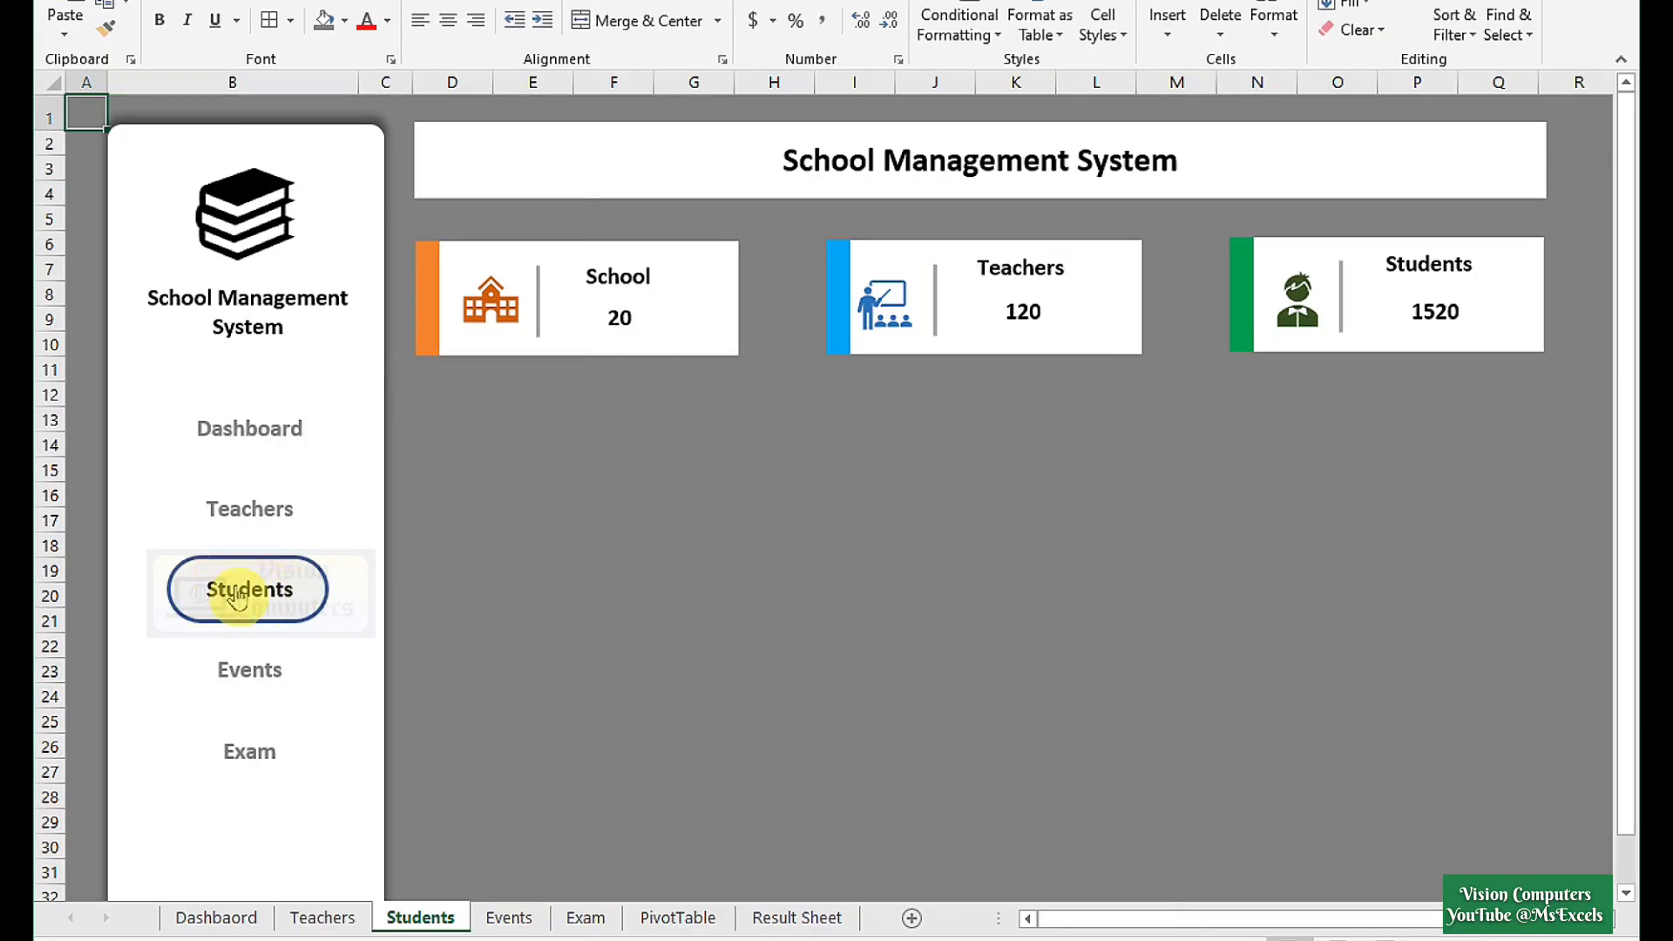
{"action": "left_click", "coordinate": [452, 404]}
{"action": "key", "text": "ctrl+v"}
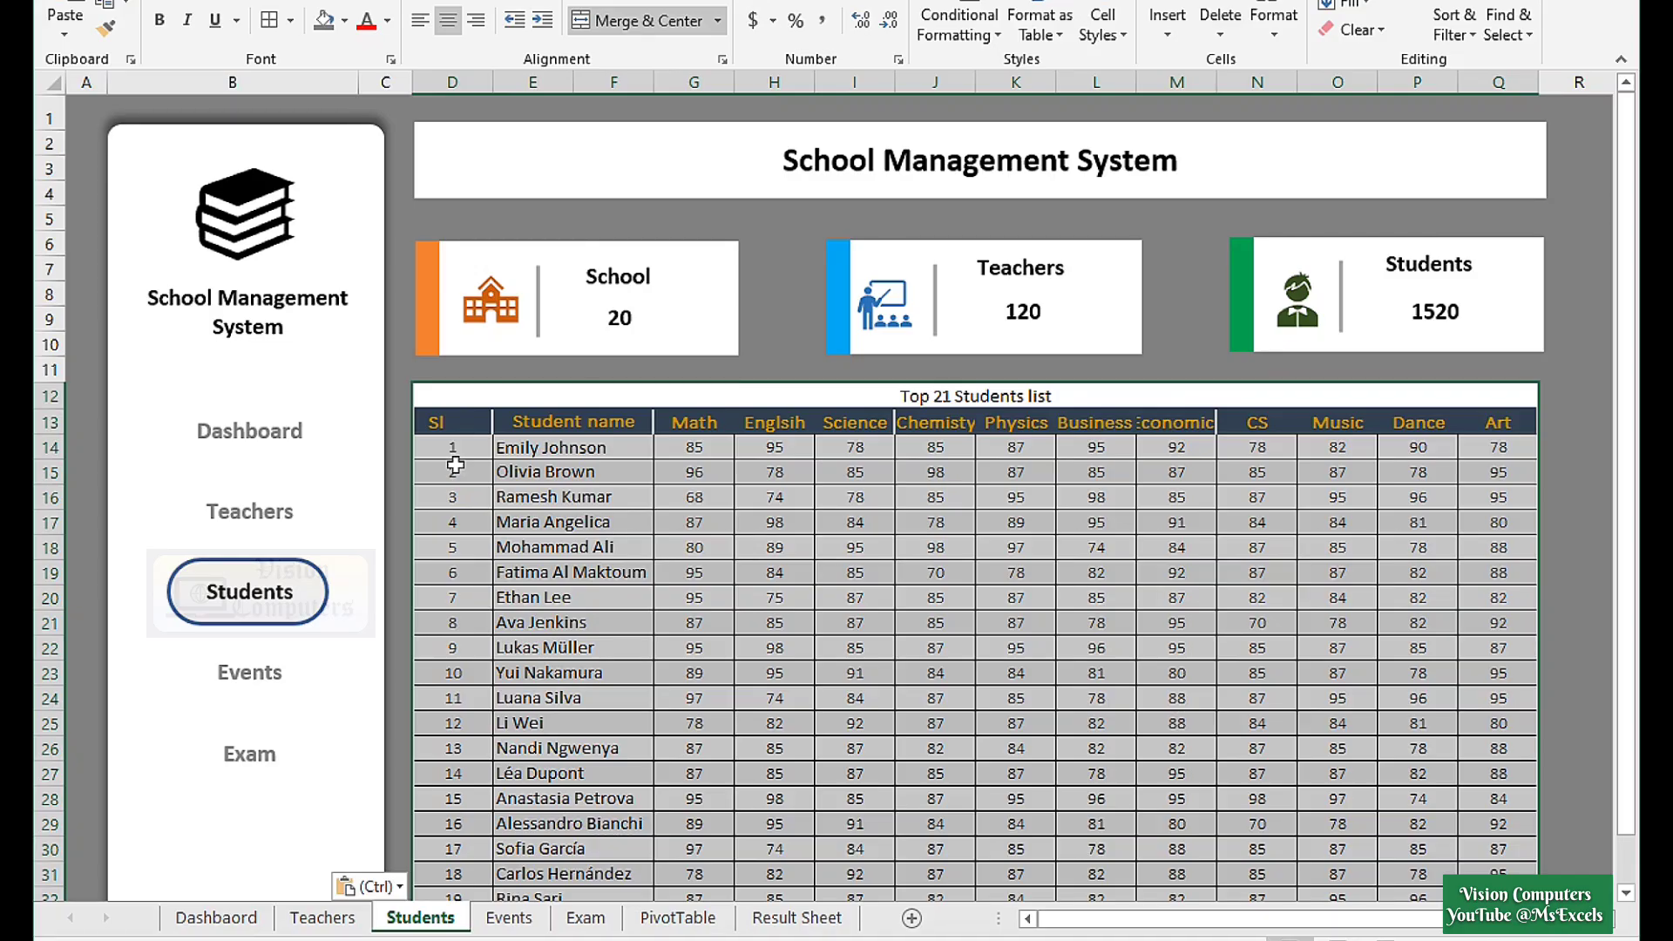
{"action": "key", "text": "Escape"}
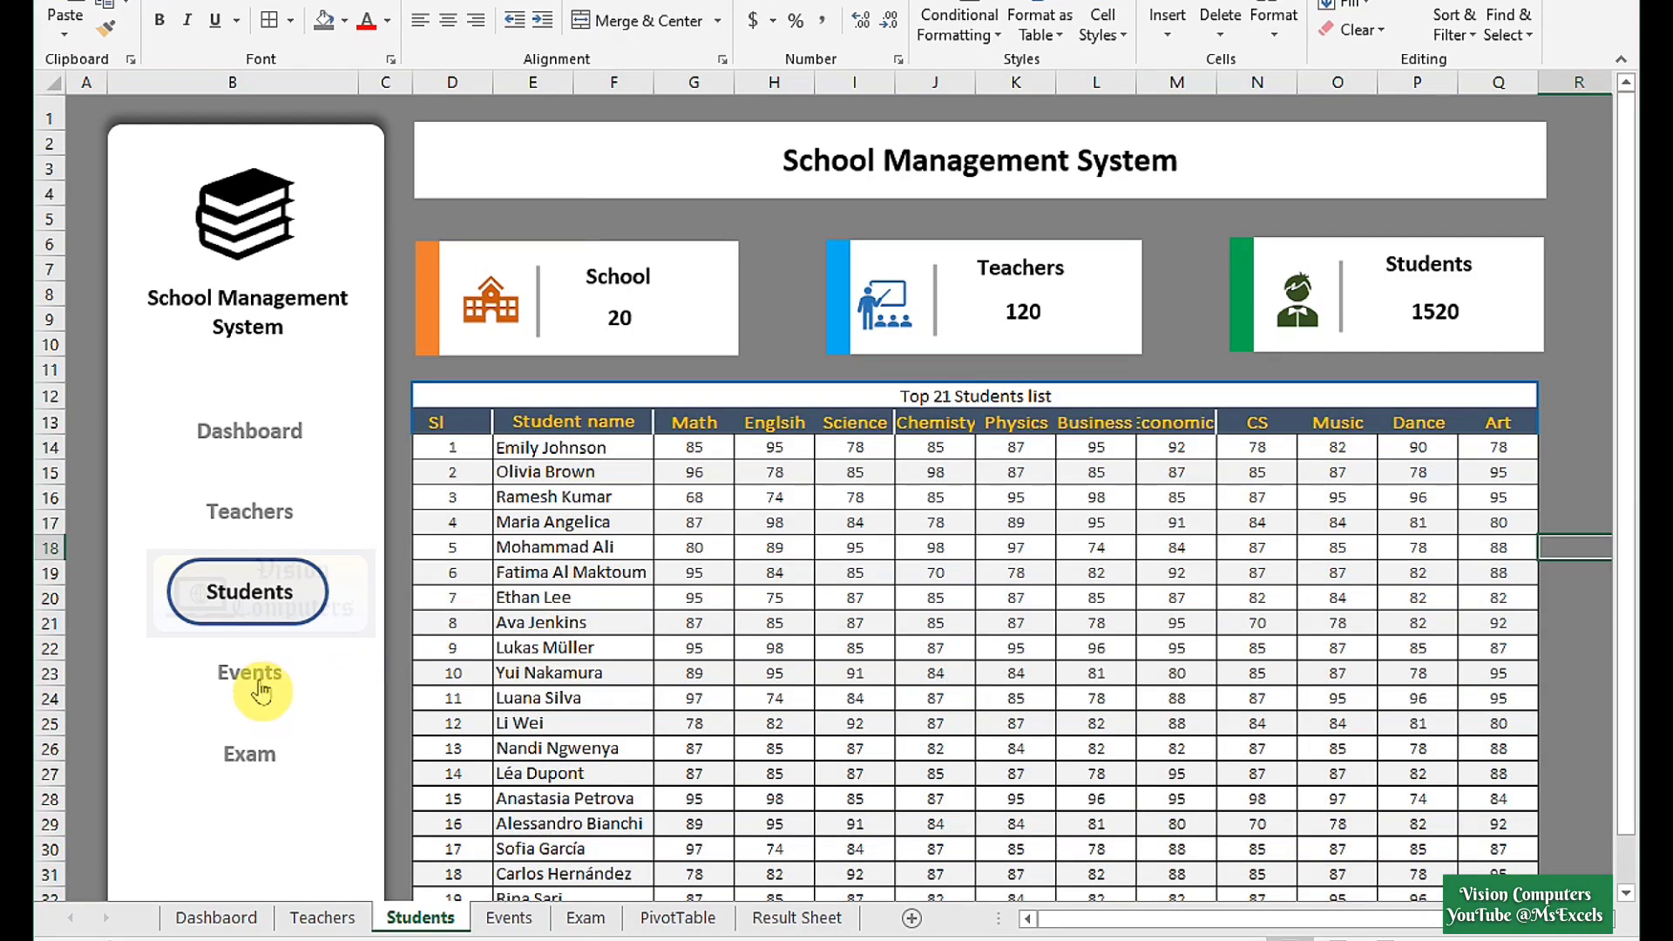
Paste the Events table at cell D12 on the Events sheet.
{"action": "left_click", "coordinate": [242, 685]}
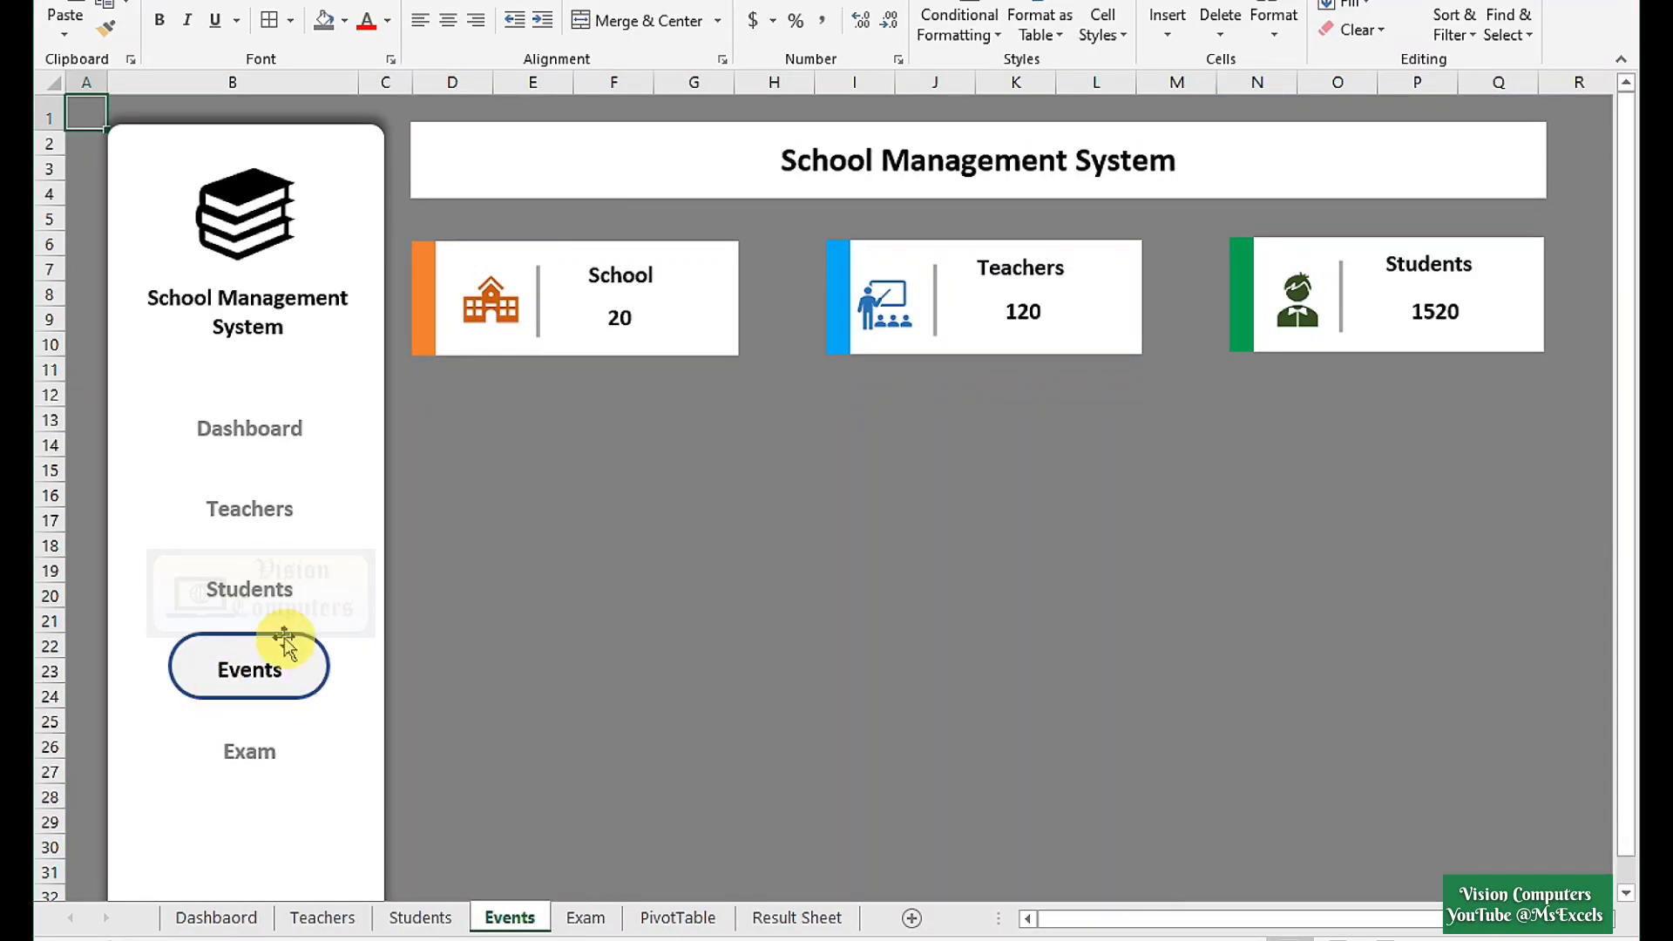
{"action": "left_click", "coordinate": [467, 423]}
{"action": "key", "text": "ctrl+v"}
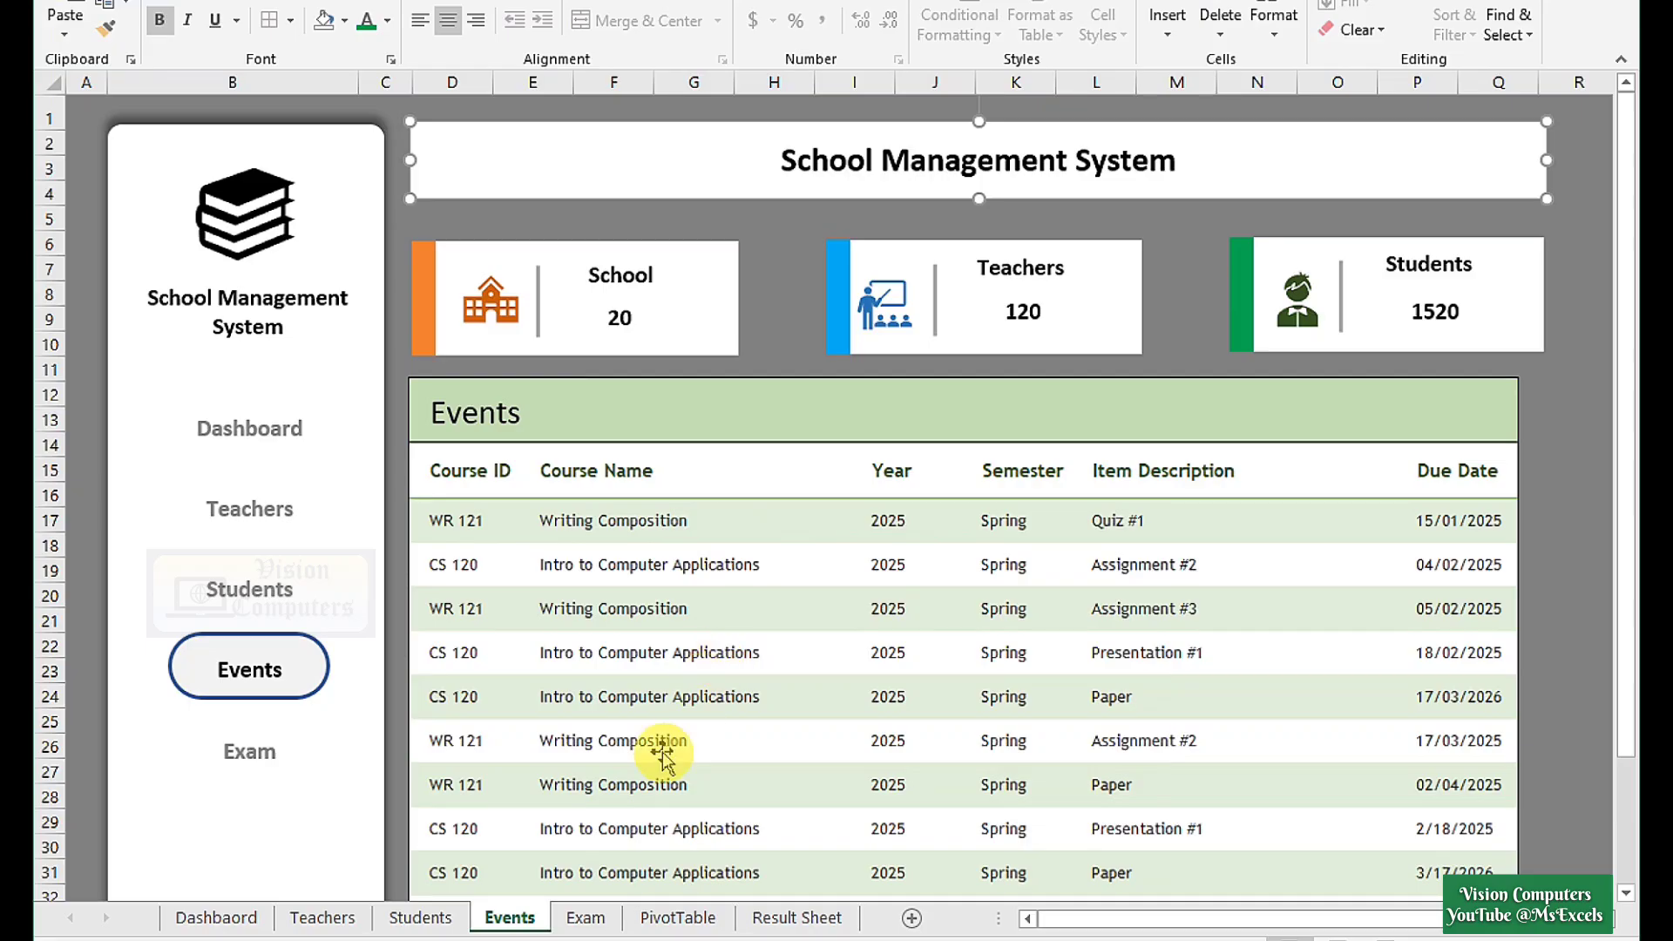
Paste the Monday–Thursday exam timetable at cell D12 on the Exam sheet.
{"action": "left_click", "coordinate": [584, 918]}
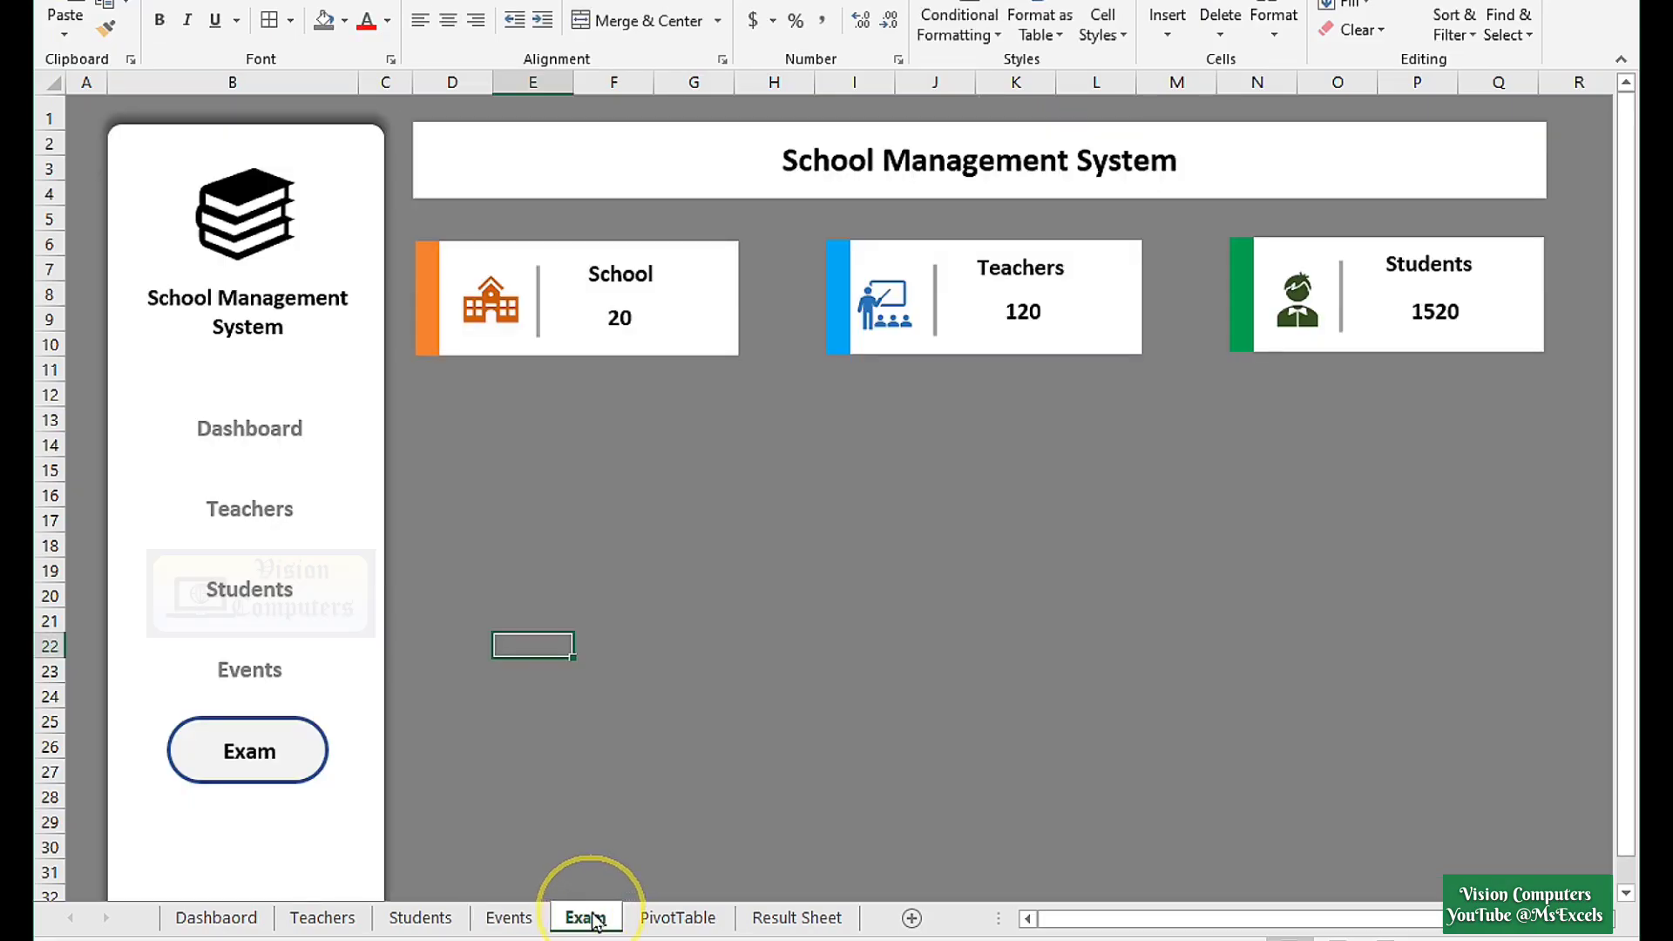
{"action": "left_click", "coordinate": [452, 396]}
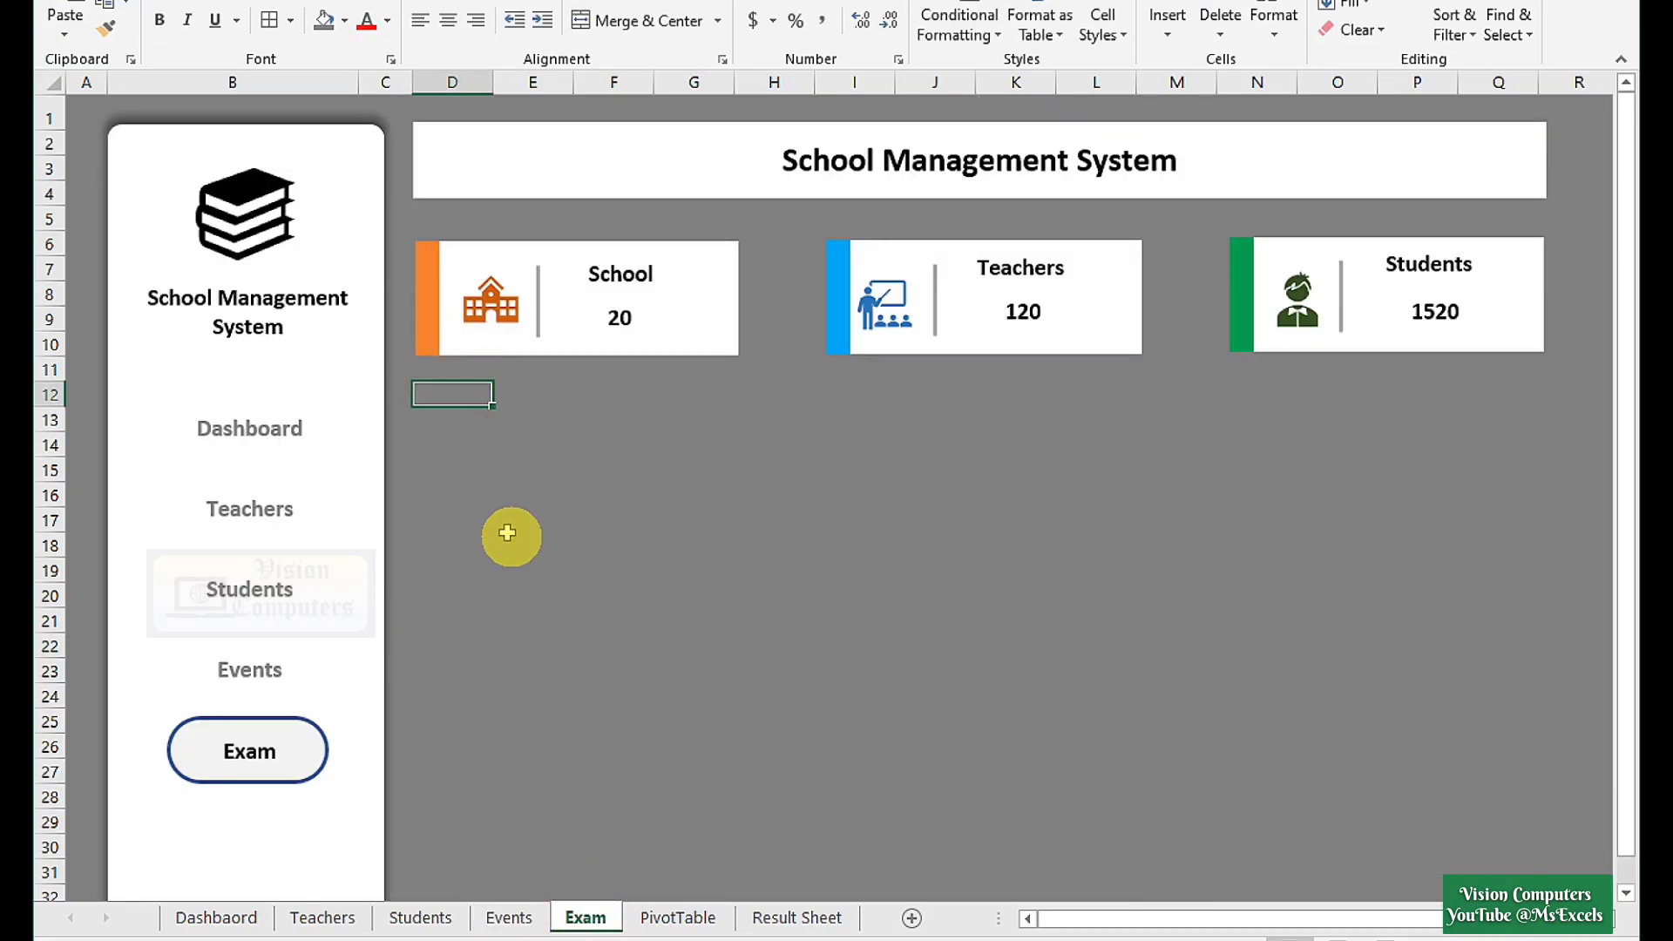
{"action": "key", "text": "ctrl+v"}
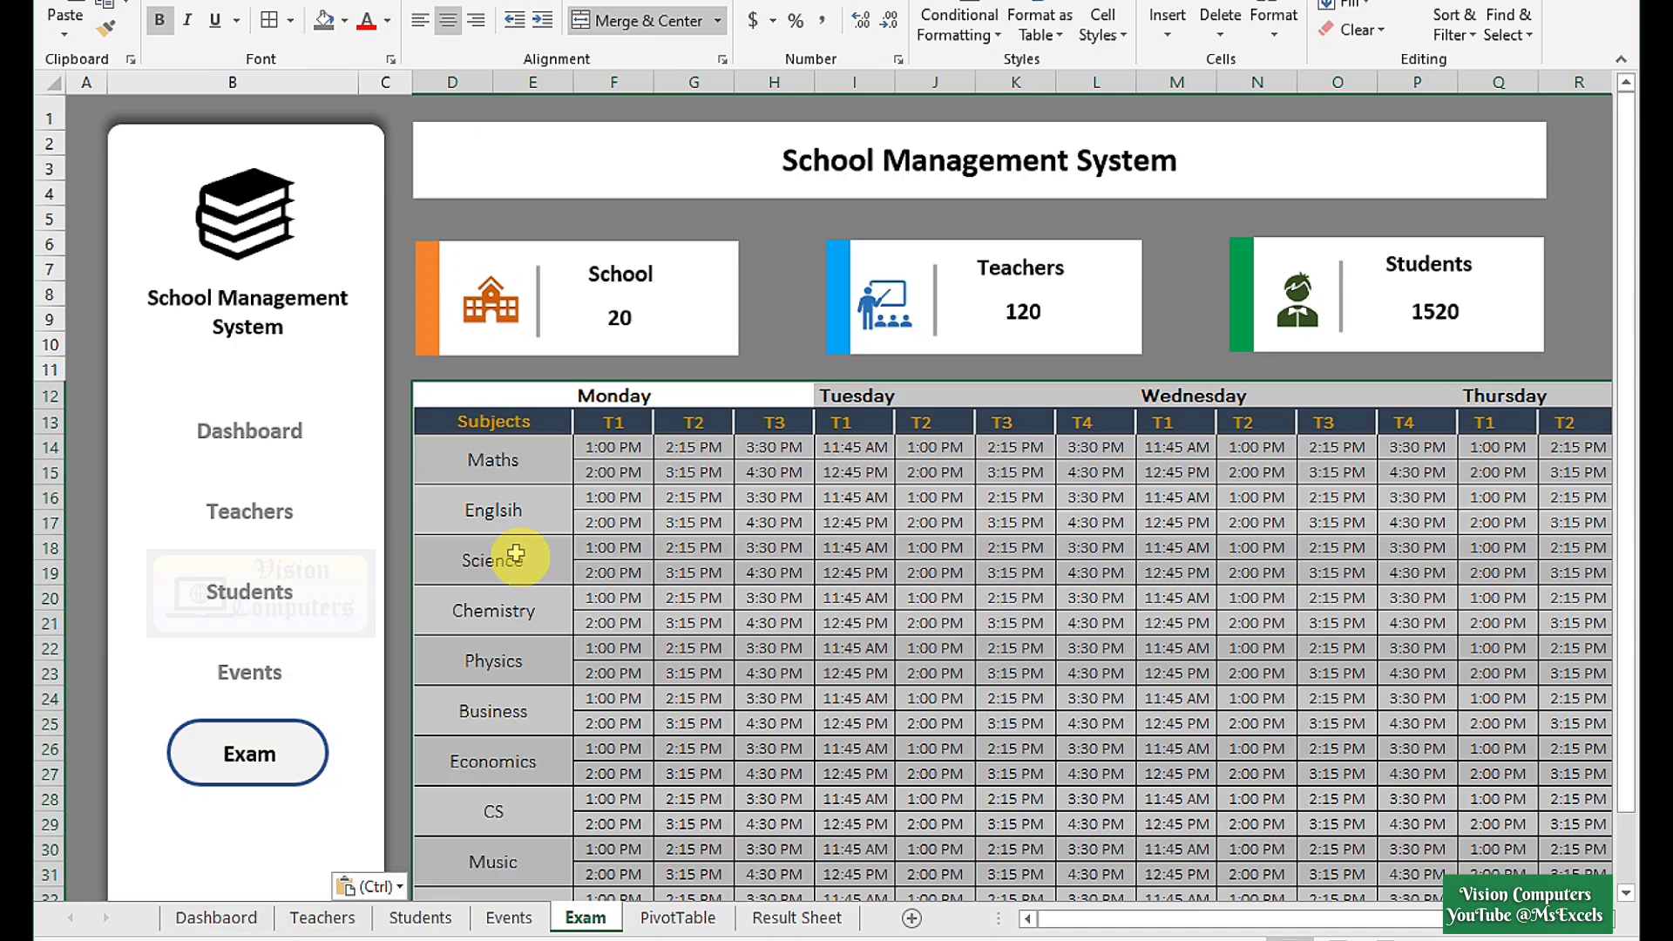
{"action": "scroll", "coordinate": [861, 570], "scroll_direction": "down", "scroll_amount": 2}
{"action": "scroll", "coordinate": [836, 806], "scroll_direction": "up", "scroll_amount": 2}
{"action": "left_click", "coordinate": [862, 736]}
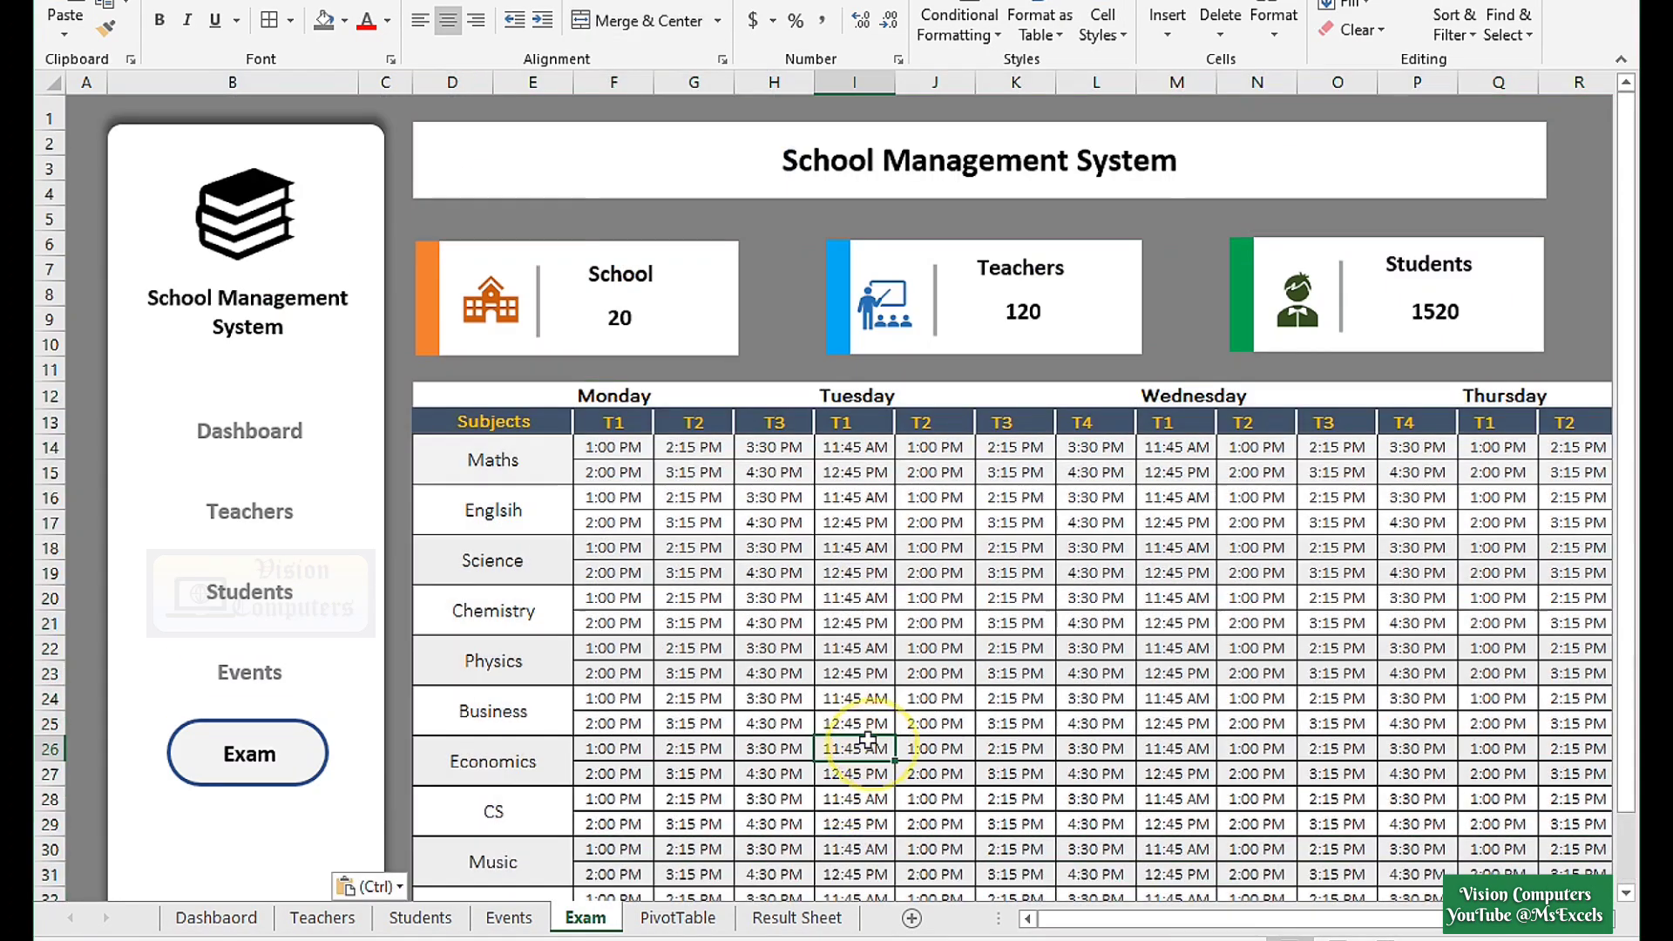
{"action": "left_click", "coordinate": [1315, 614]}
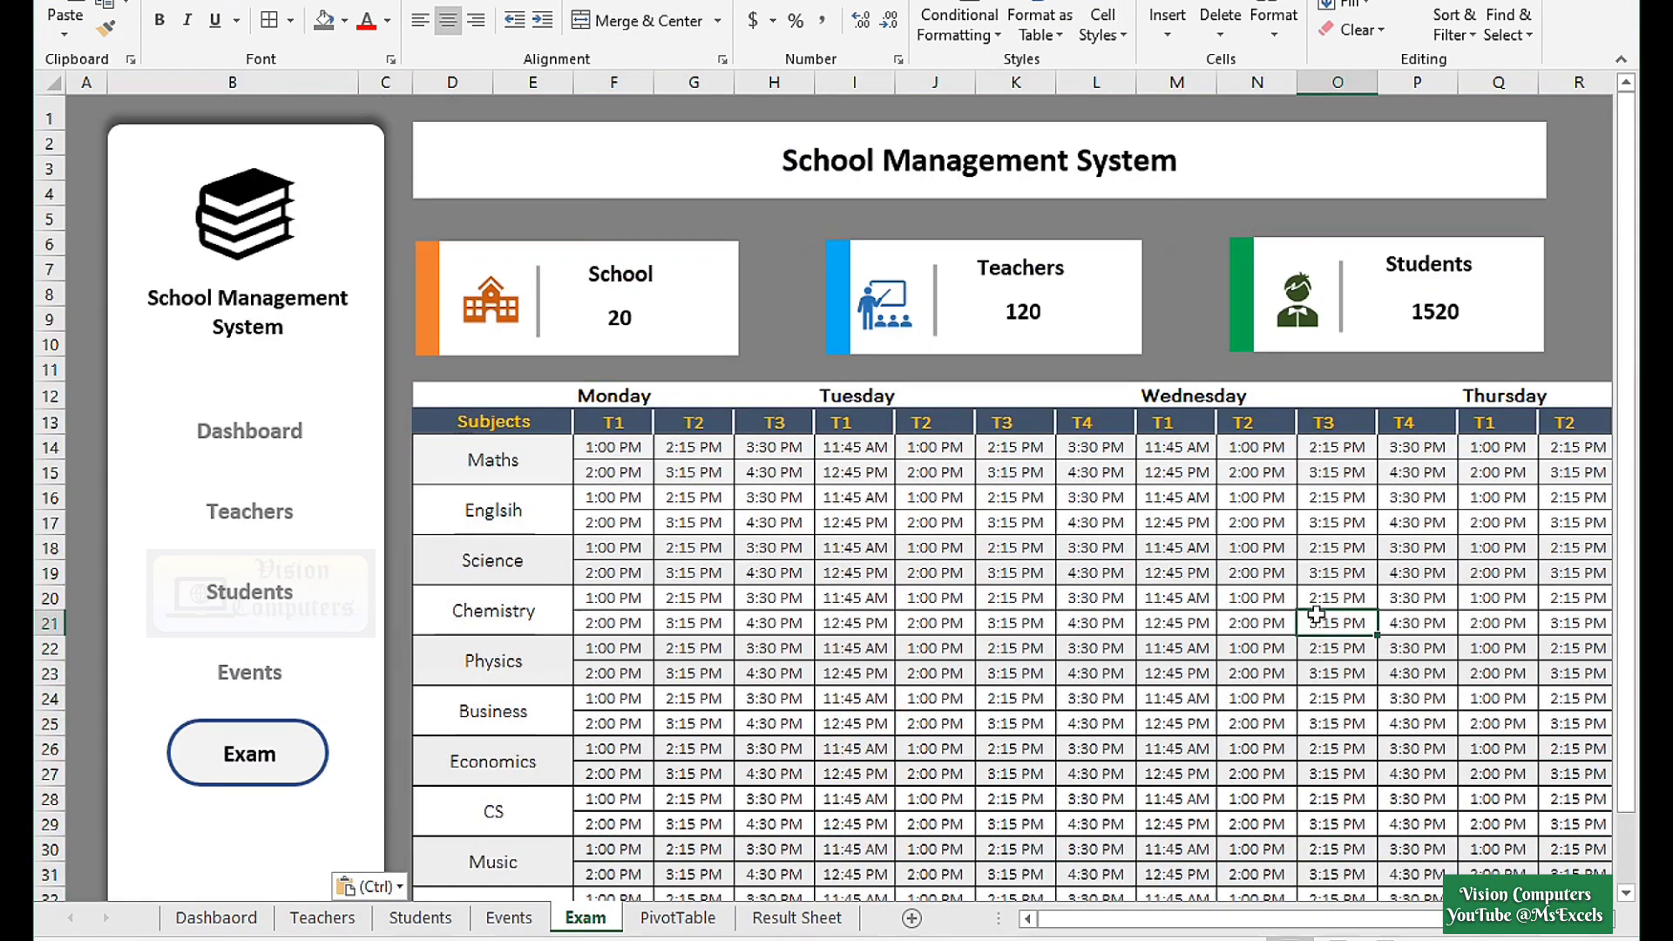
{"action": "left_click", "coordinate": [238, 433]}
{"action": "left_click", "coordinate": [235, 462]}
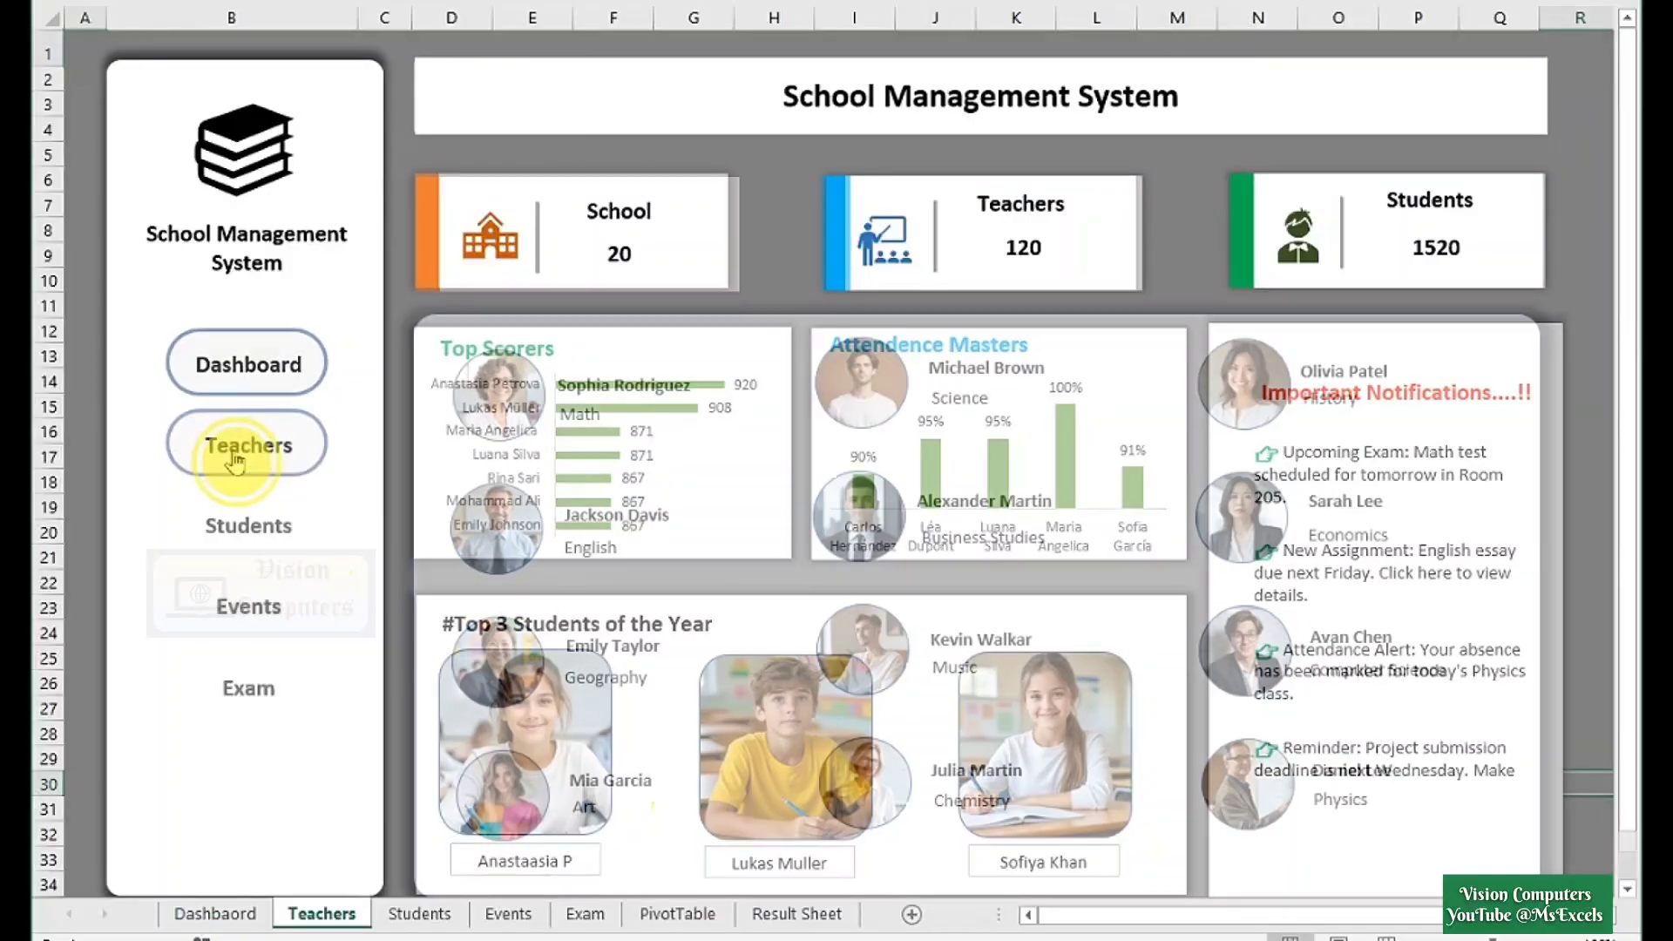
{"action": "left_click", "coordinate": [226, 542]}
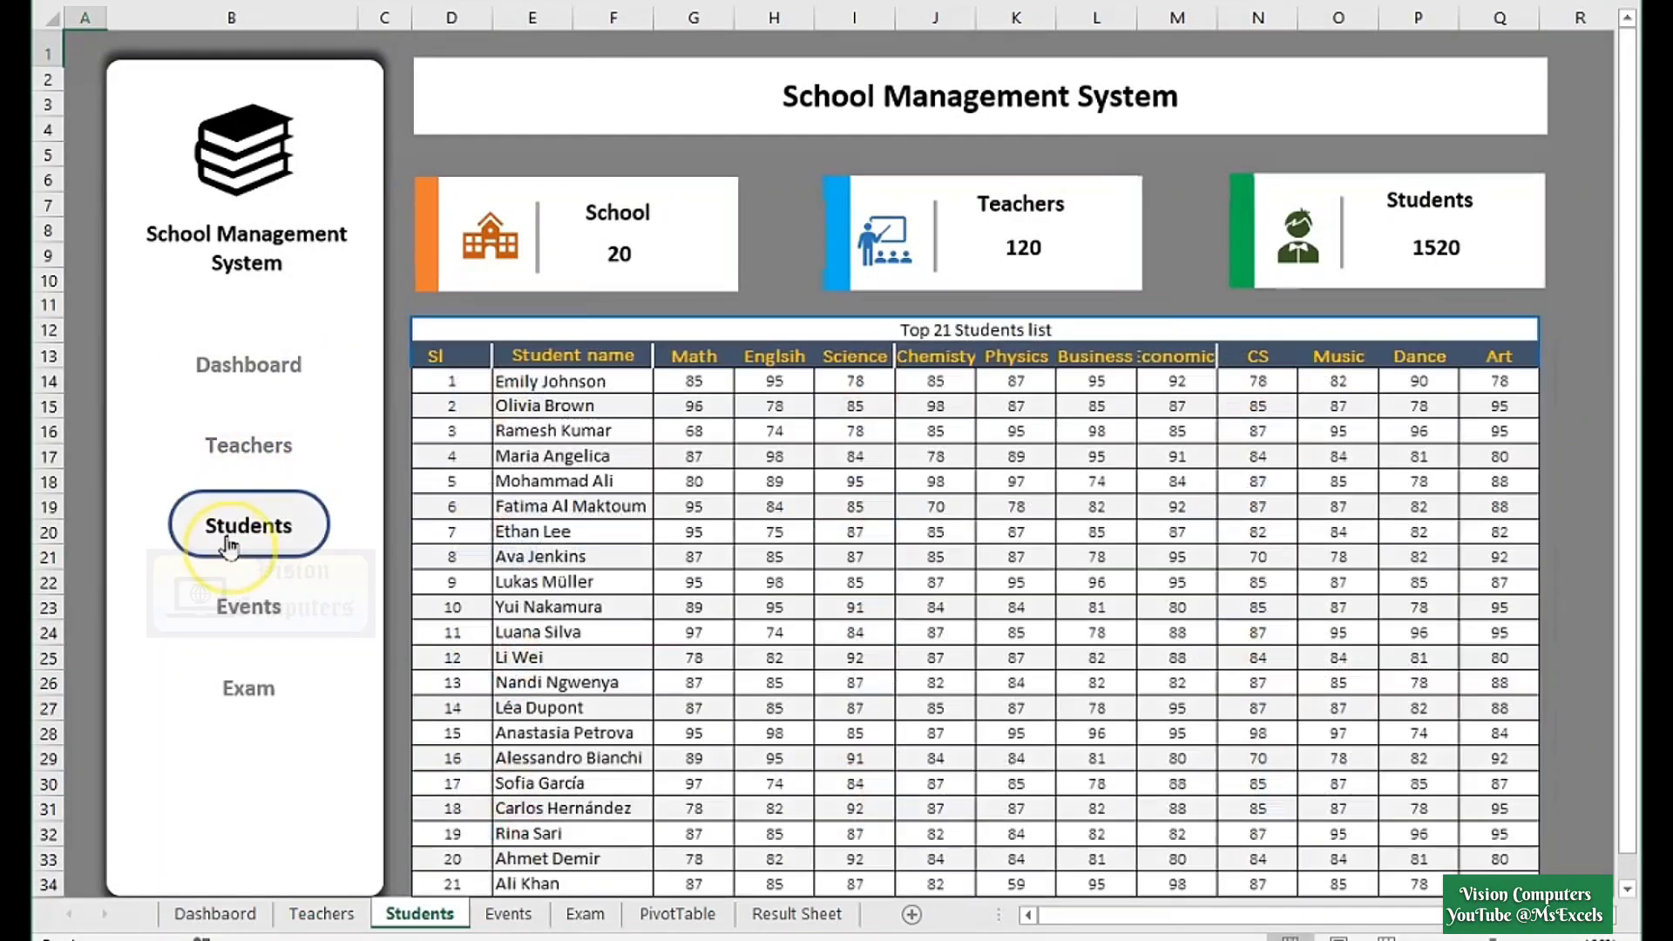
{"action": "left_click", "coordinate": [232, 610]}
{"action": "left_click", "coordinate": [230, 693]}
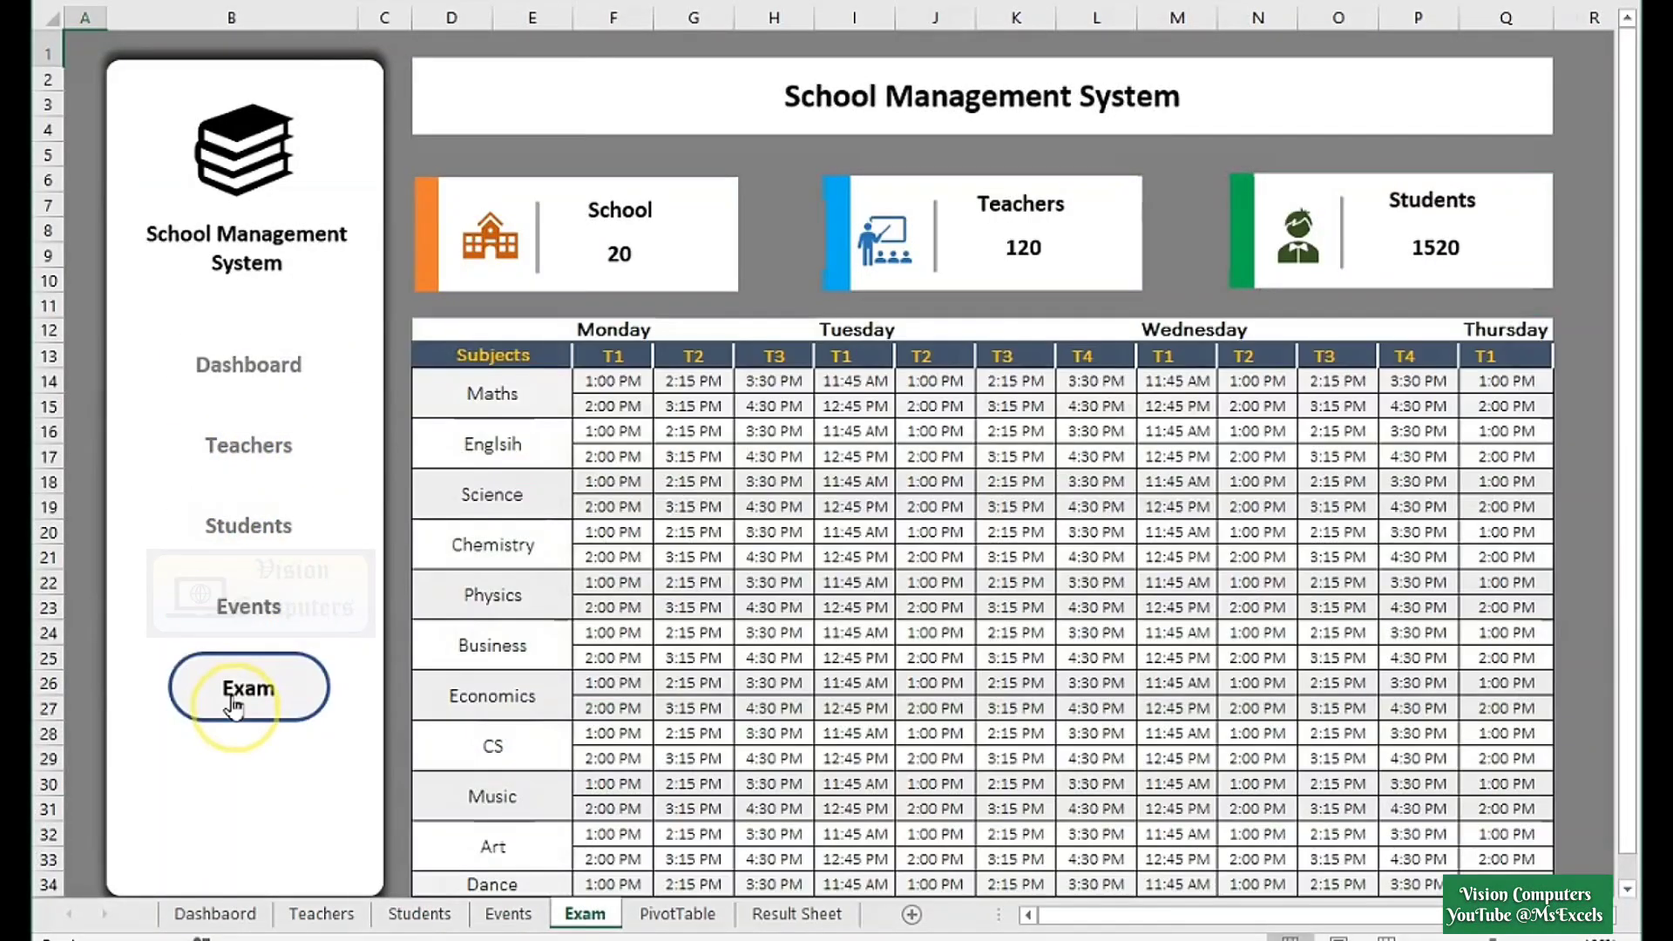
{"action": "left_click", "coordinate": [319, 373]}
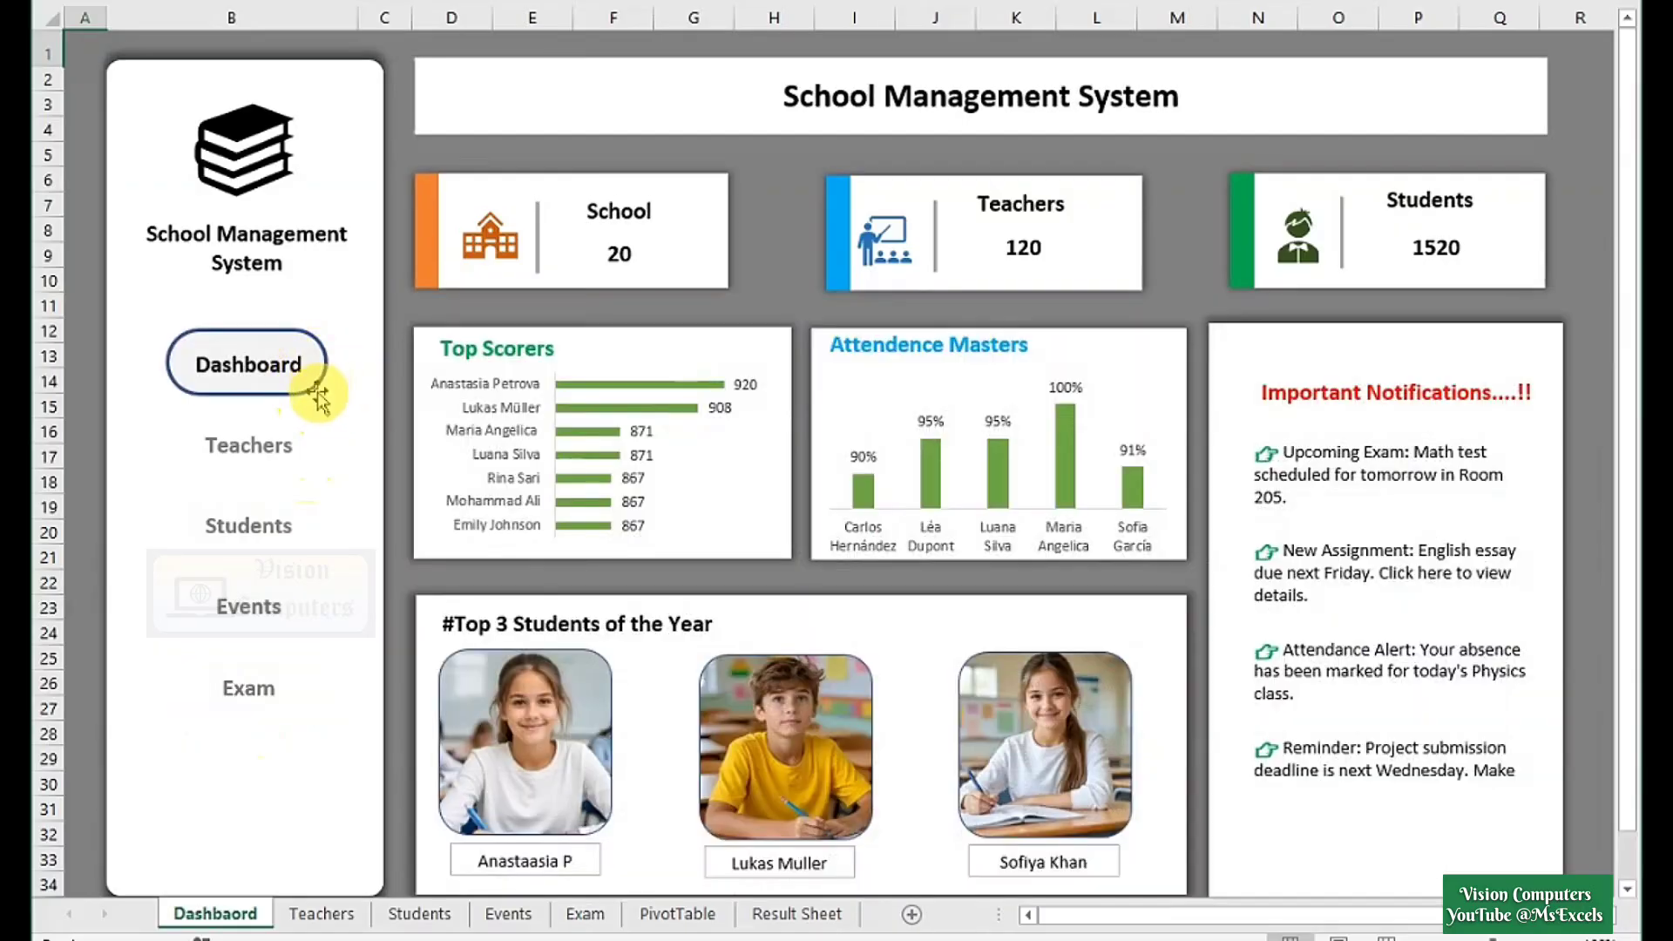
{"action": "left_click", "coordinate": [312, 461]}
{"action": "left_click", "coordinate": [296, 542]}
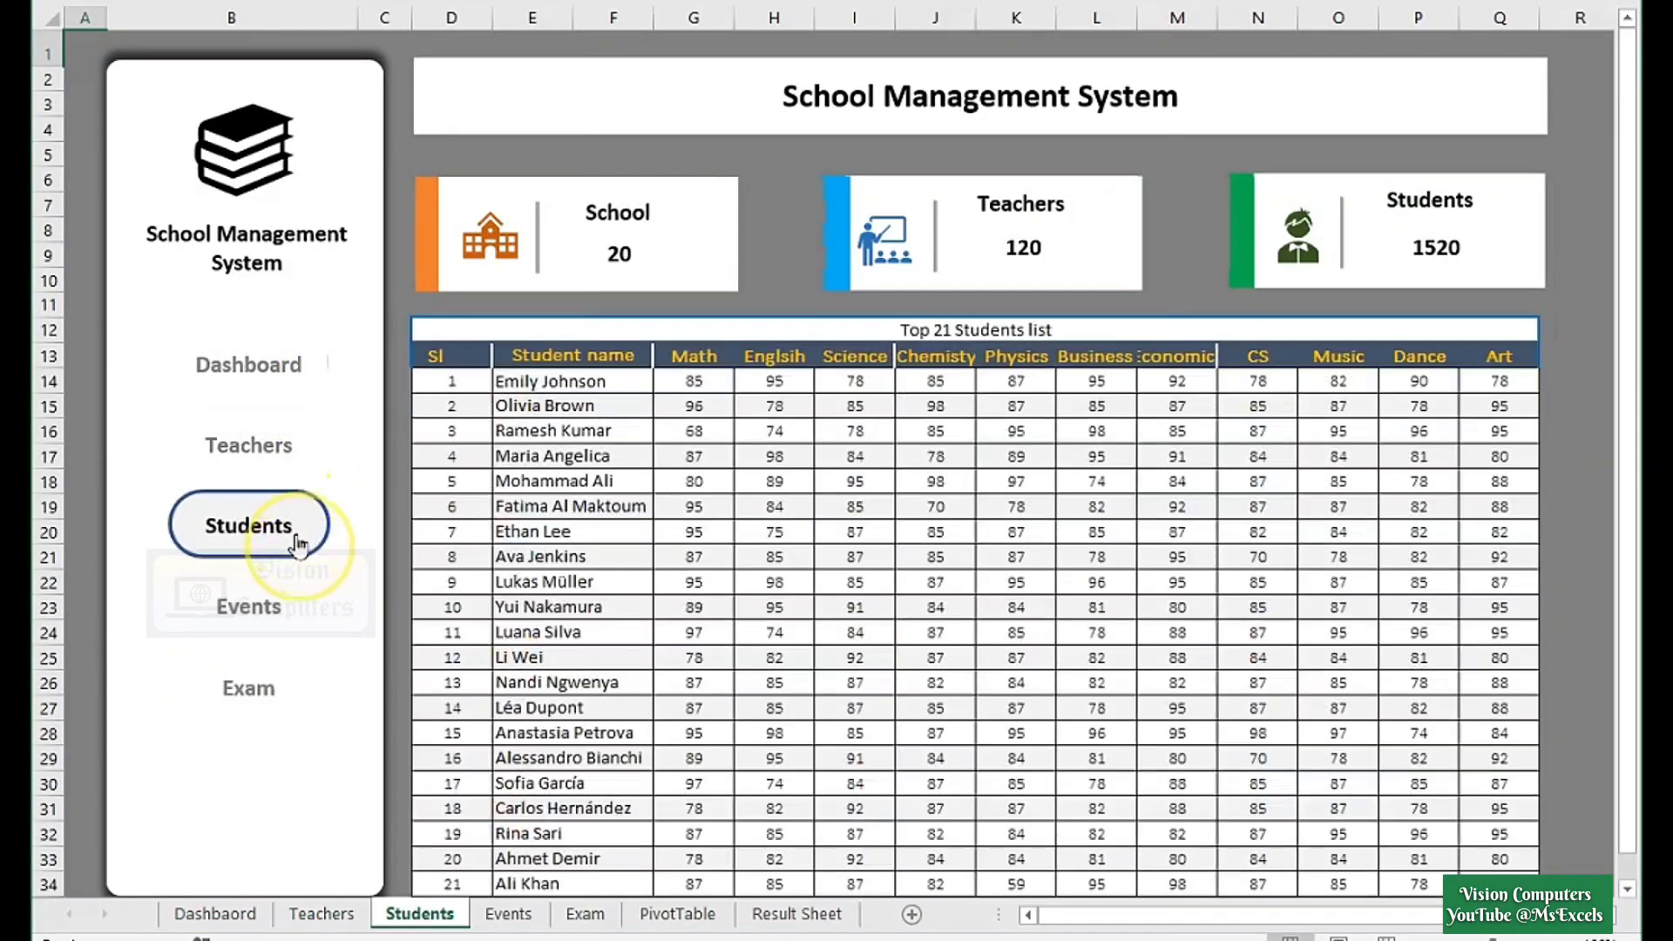
{"action": "left_click", "coordinate": [285, 624]}
{"action": "left_click", "coordinate": [272, 702]}
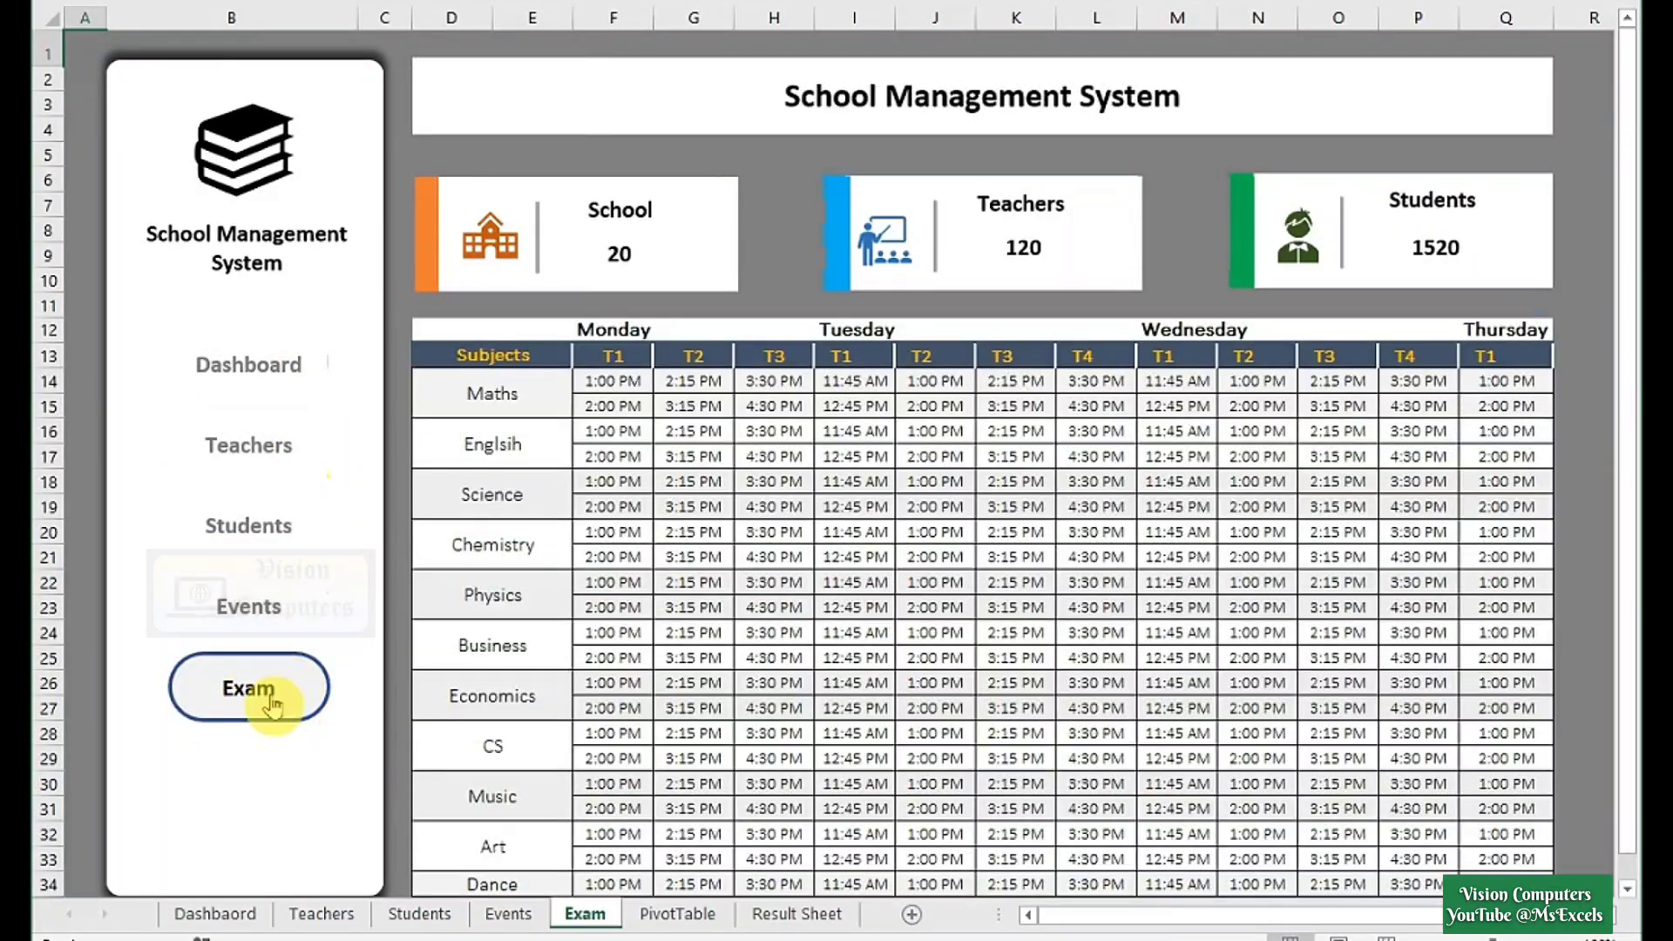